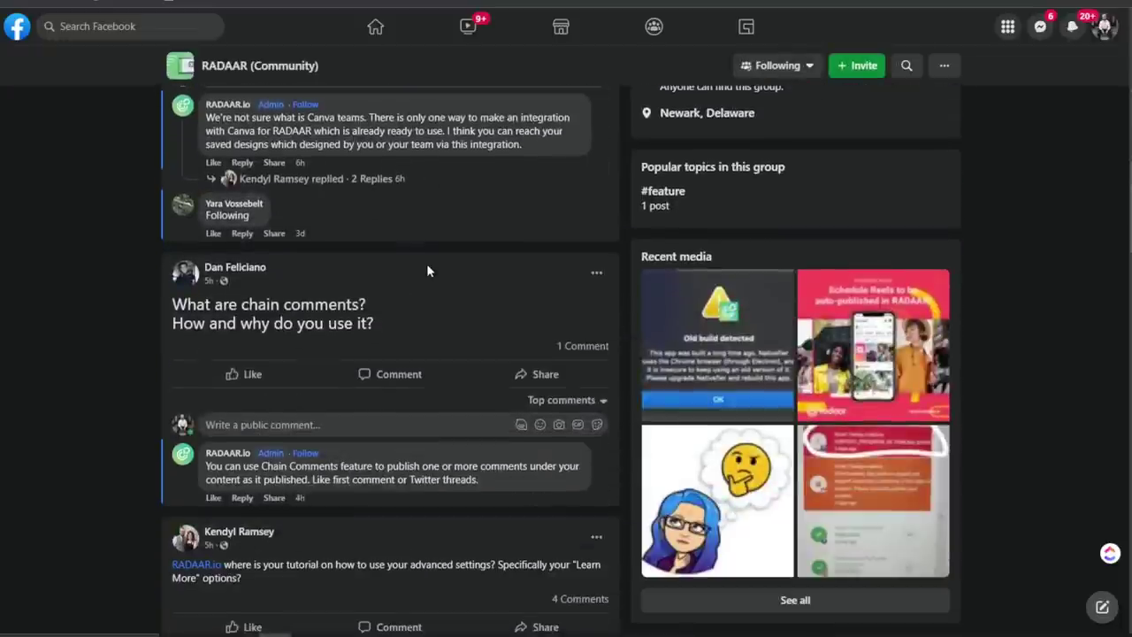
- Advance the Featured carousel twice to reach the feature roadmap and Knowledge Base links
scroll(431, 269, "down", 1)
scroll(434, 292, "up", 20)
scroll(645, 327, "down", 4)
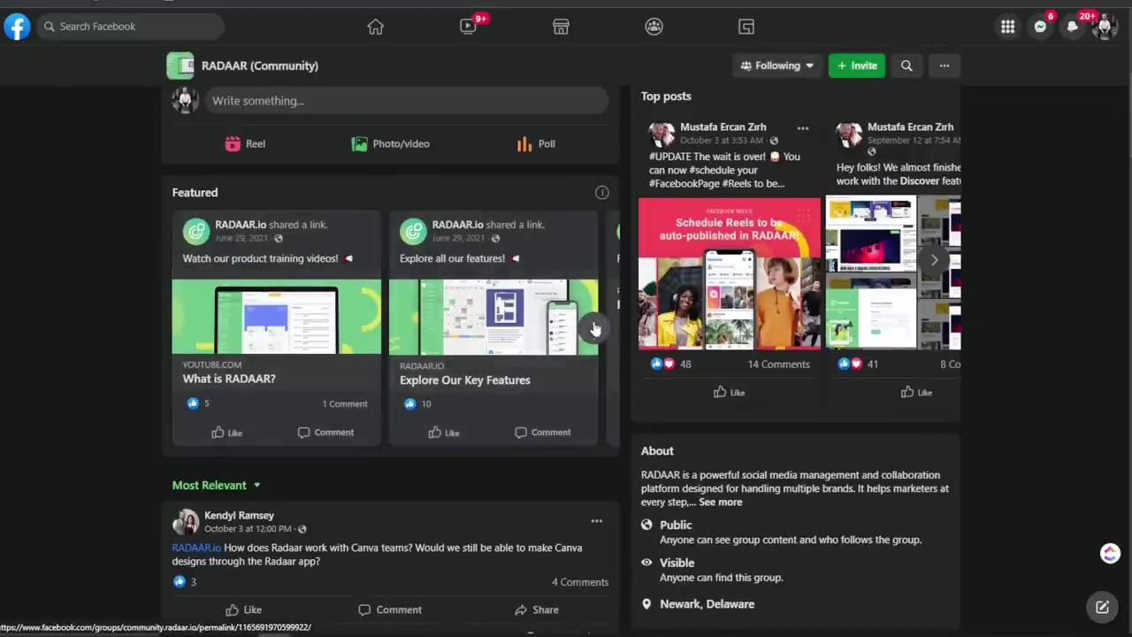
left_click(593, 327)
left_click(593, 327)
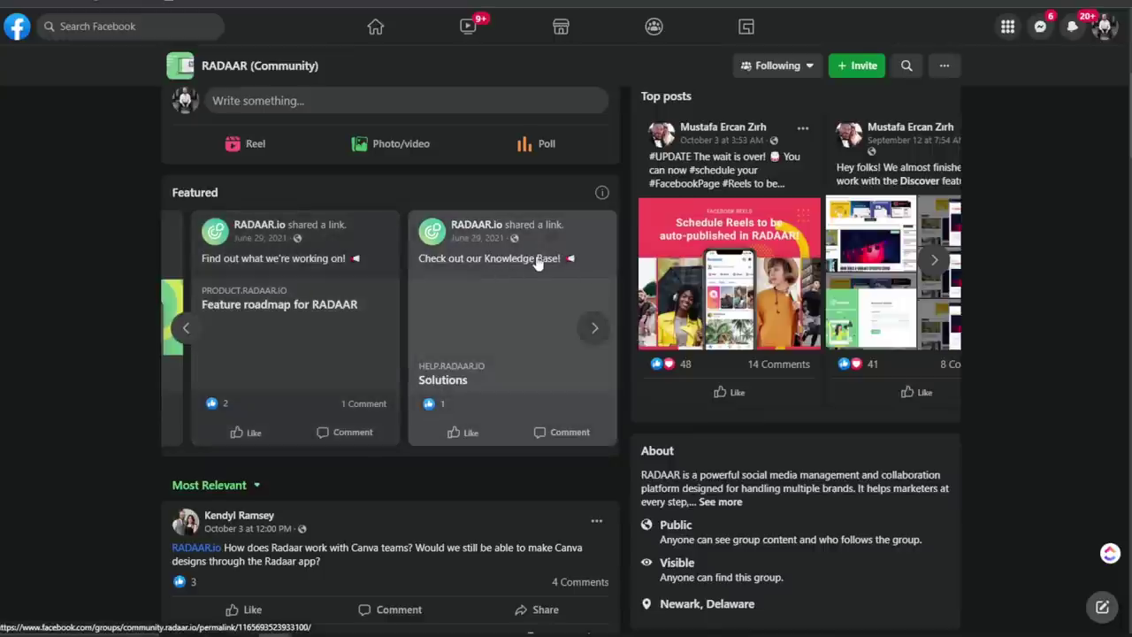
- Scroll down through the group's posts and clear an accidental text selection
scroll(436, 421, "down", 6)
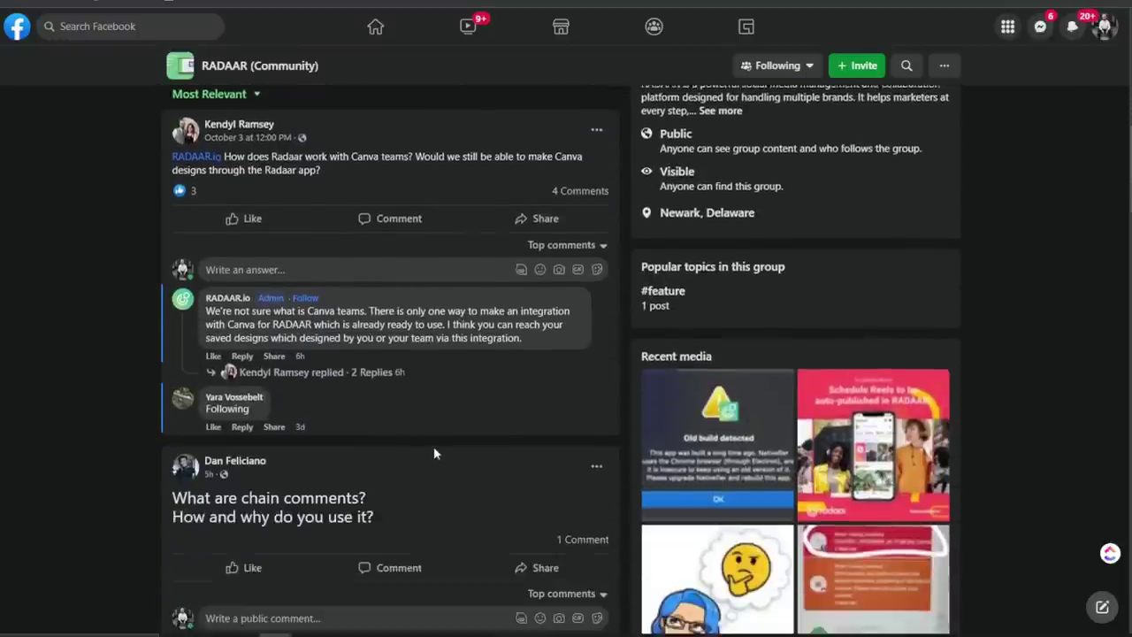
scroll(437, 448, "down", 5)
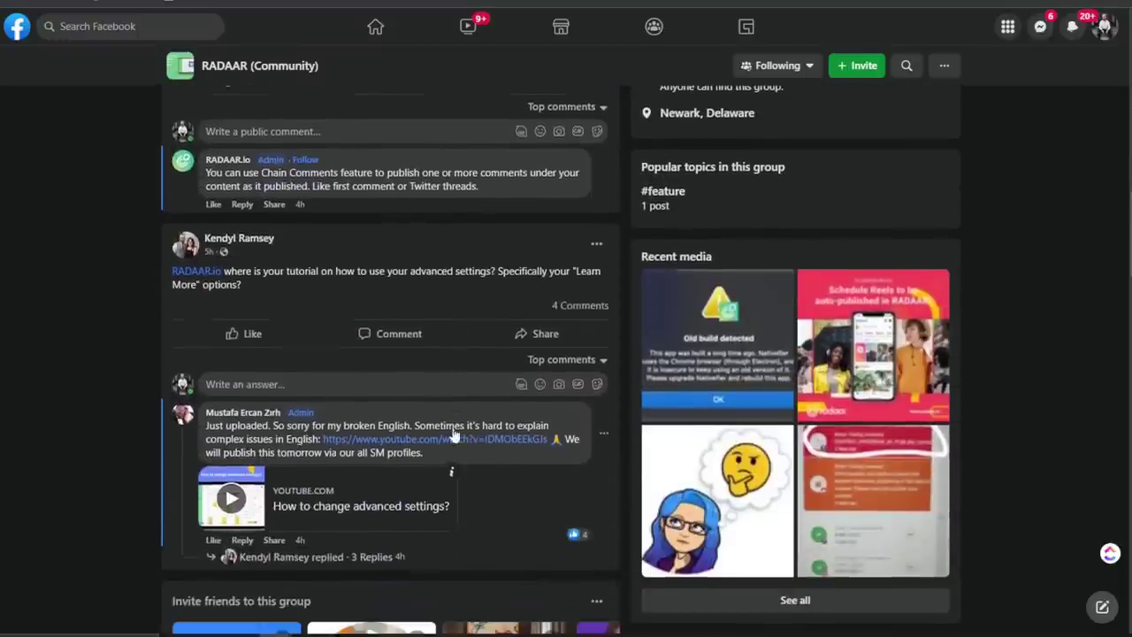
scroll(392, 471, "down", 3)
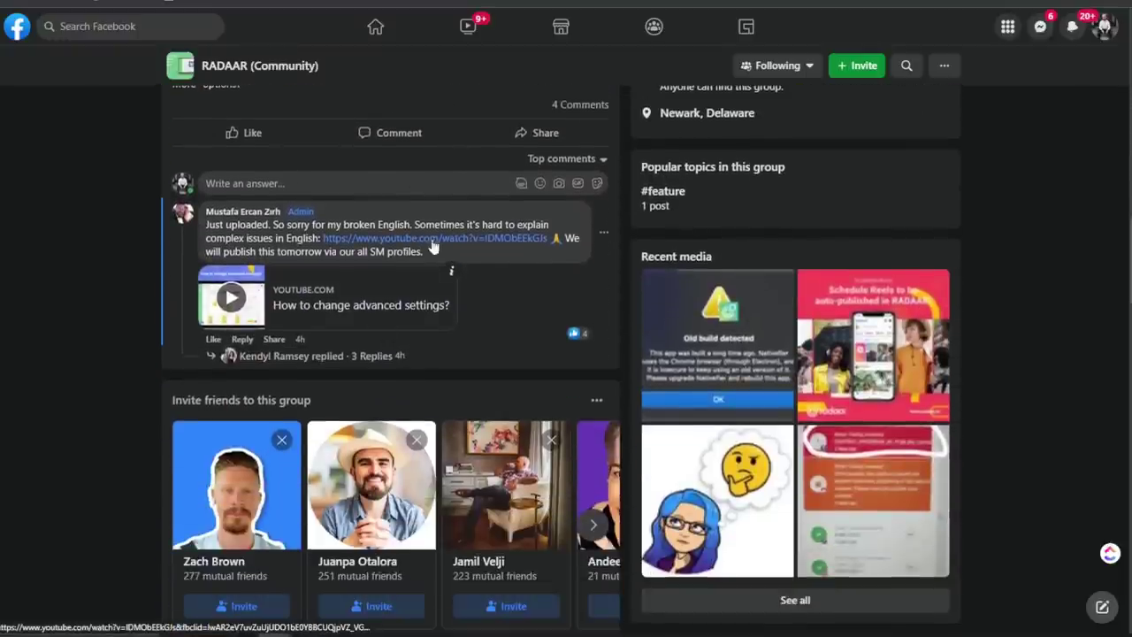
scroll(384, 272, "down", 2)
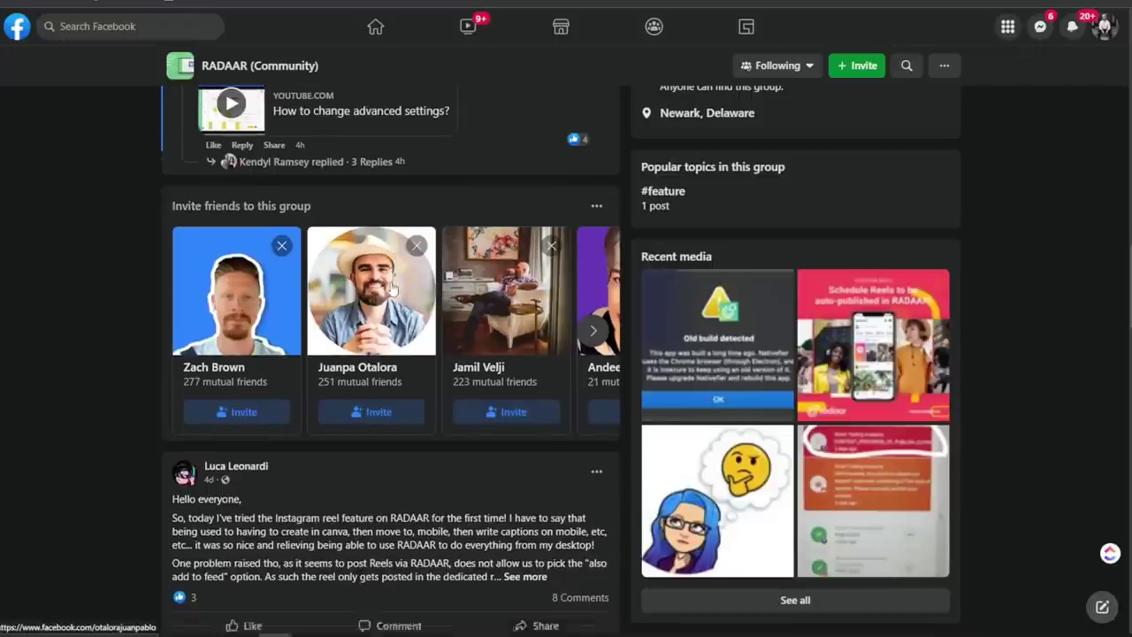
scroll(403, 280, "down", 3)
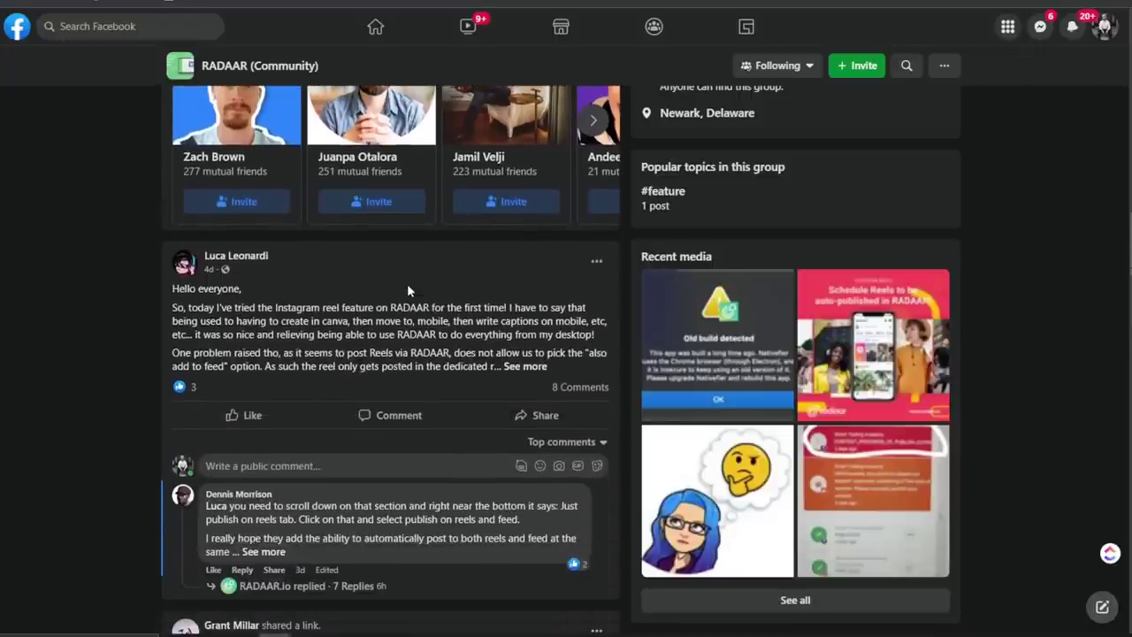
scroll(407, 300, "down", 1)
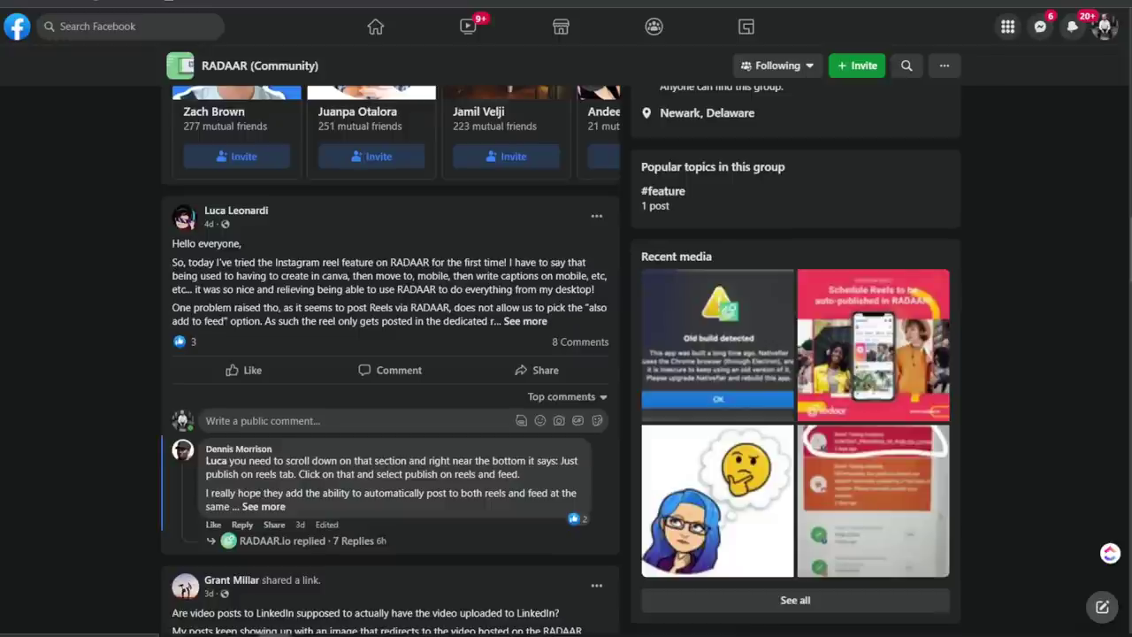
scroll(405, 309, "down", 11)
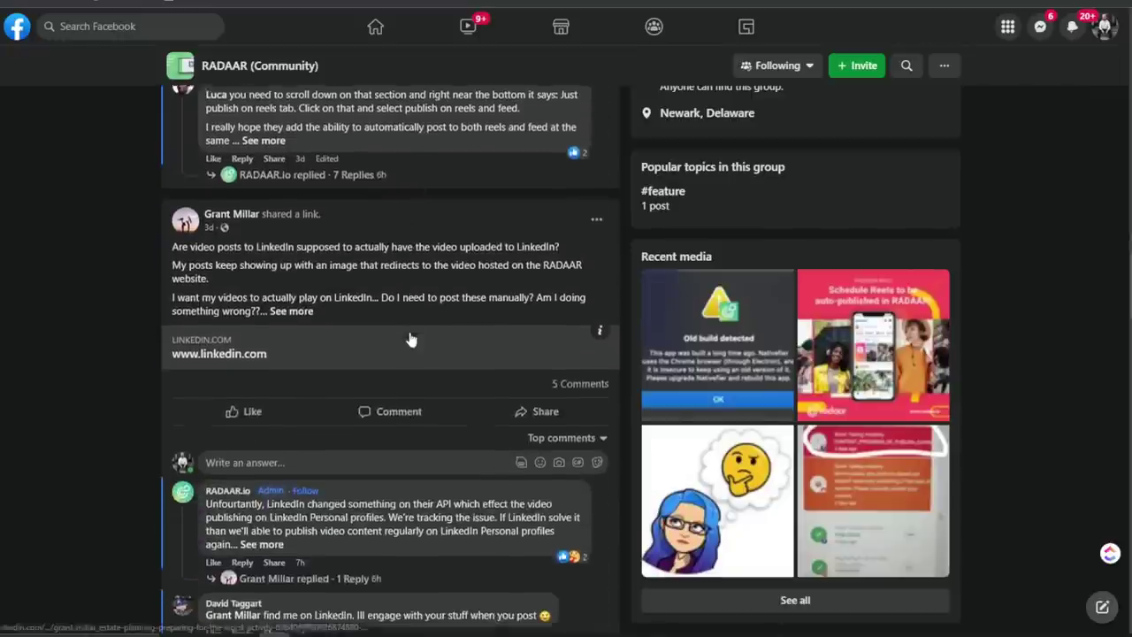
scroll(416, 320, "down", 2)
left_click_drag(321, 241, 371, 241)
left_click(367, 240)
- Scroll up and down the feed to re-read member questions and RADAAR.io replies
scroll(461, 309, "up", 4)
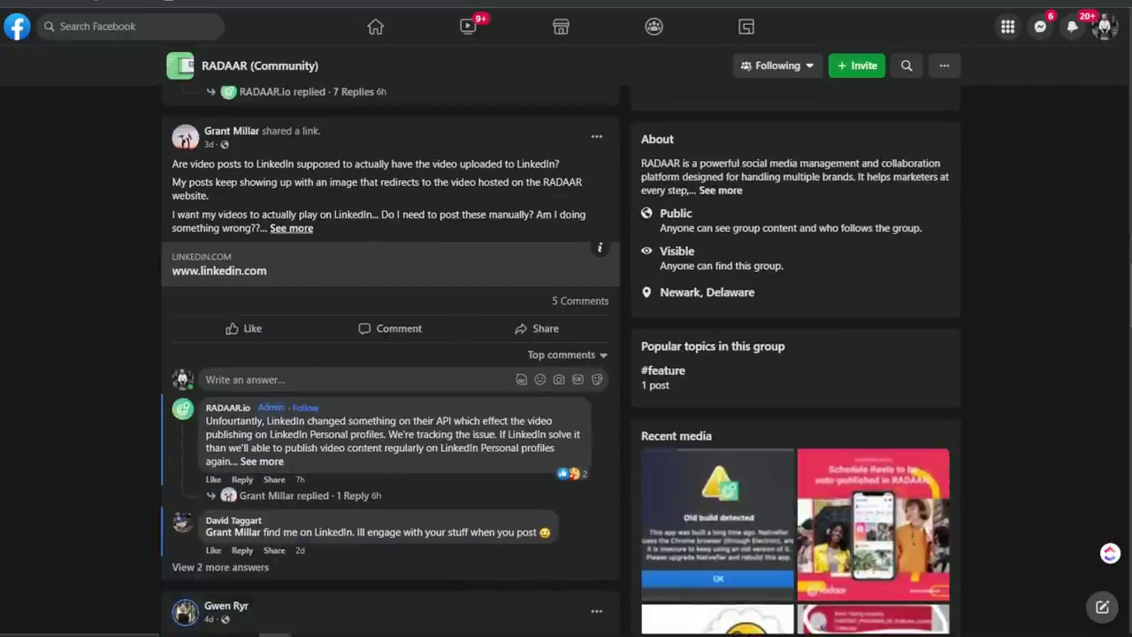
left_click_drag(244, 164, 320, 215)
scroll(402, 280, "down", 3)
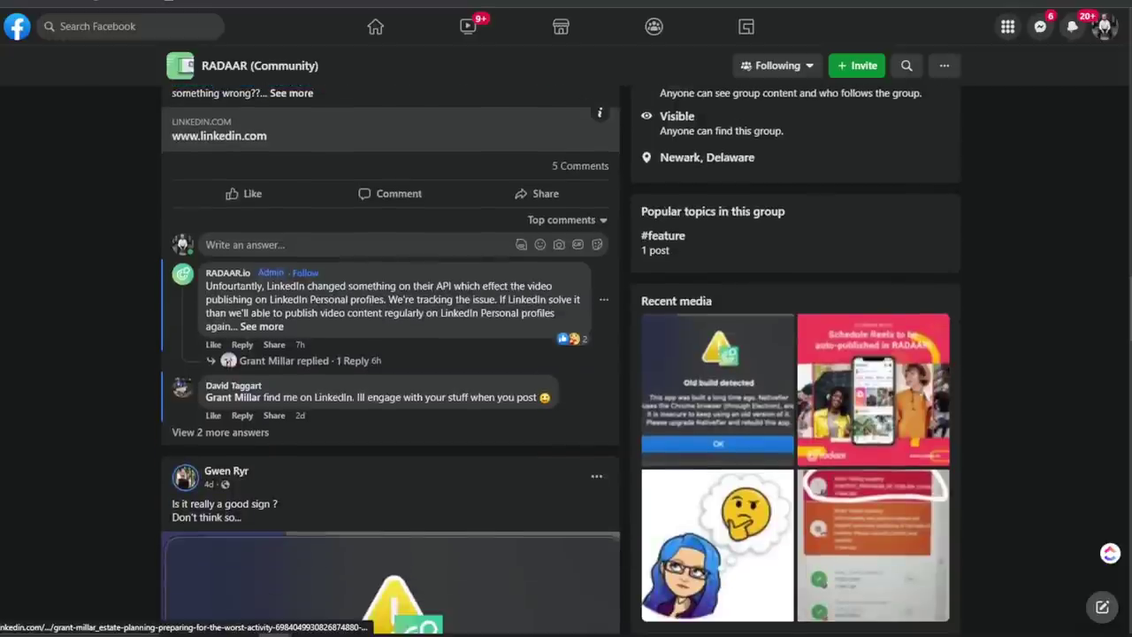
scroll(300, 292, "down", 6)
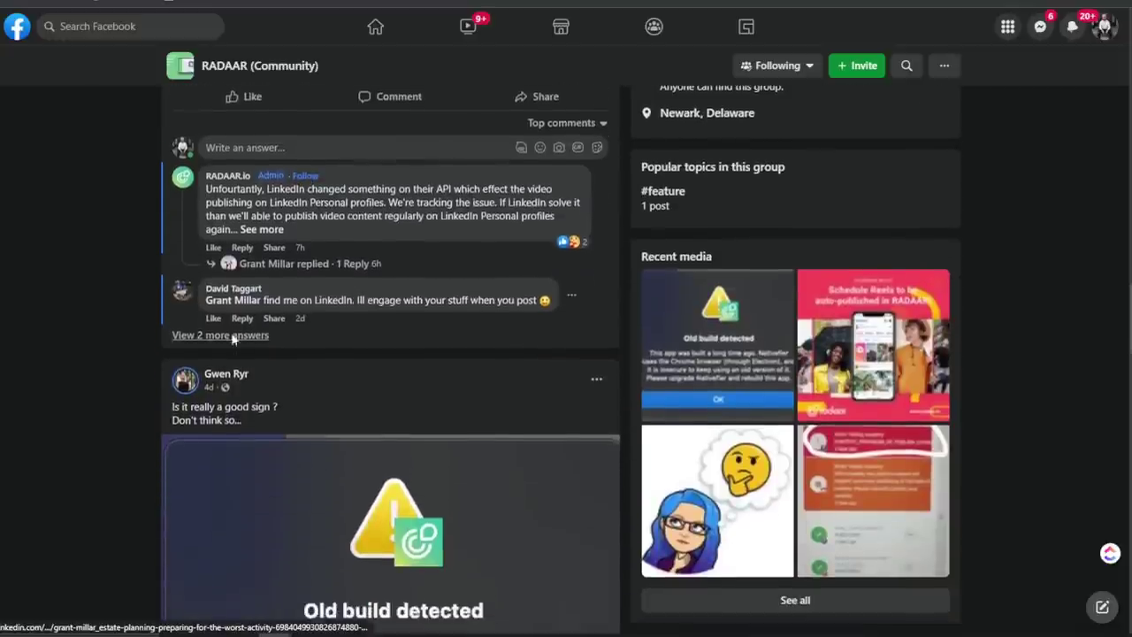
scroll(295, 320, "down", 10)
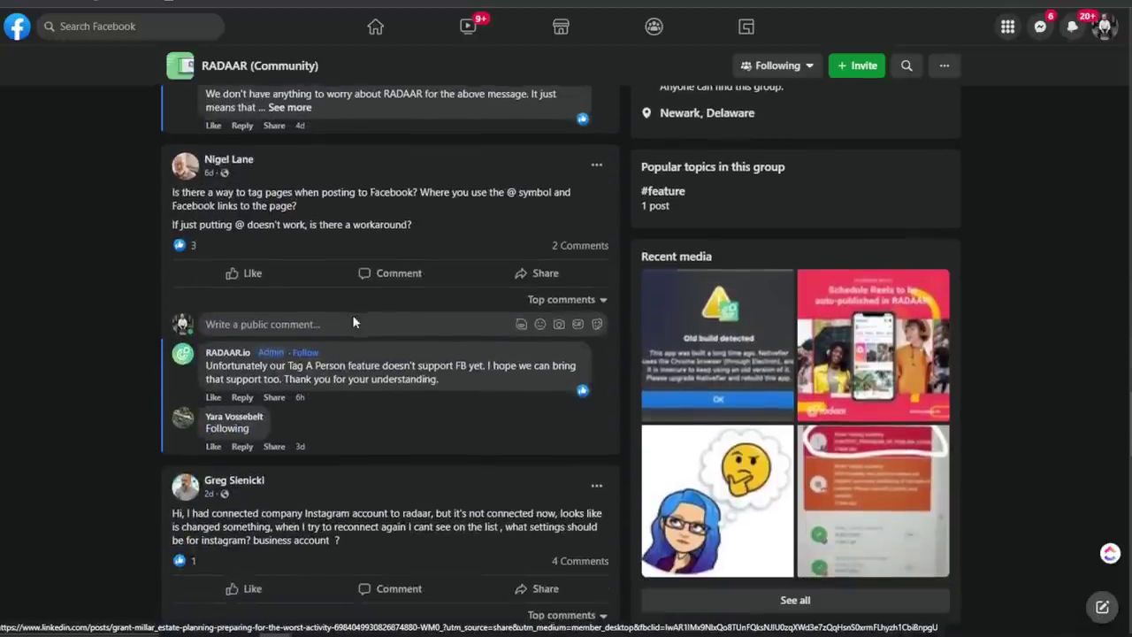
scroll(363, 323, "up", 10)
scroll(370, 322, "down", 8)
scroll(370, 322, "up", 6)
scroll(380, 334, "down", 15)
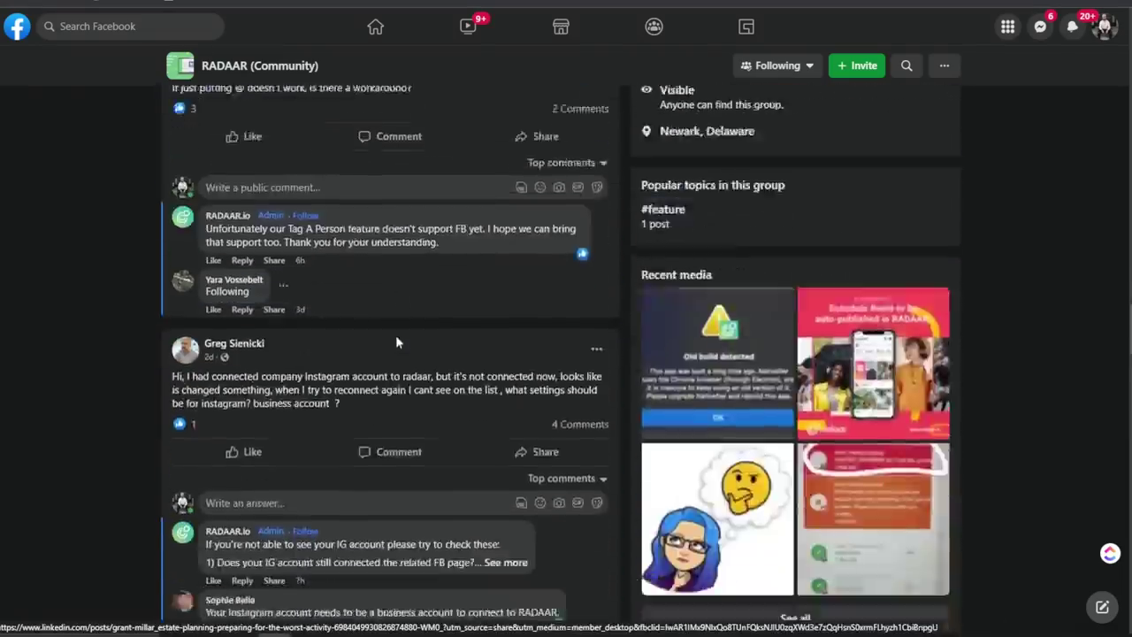
scroll(401, 345, "up", 20)
scroll(407, 338, "down", 2)
scroll(408, 339, "up", 2)
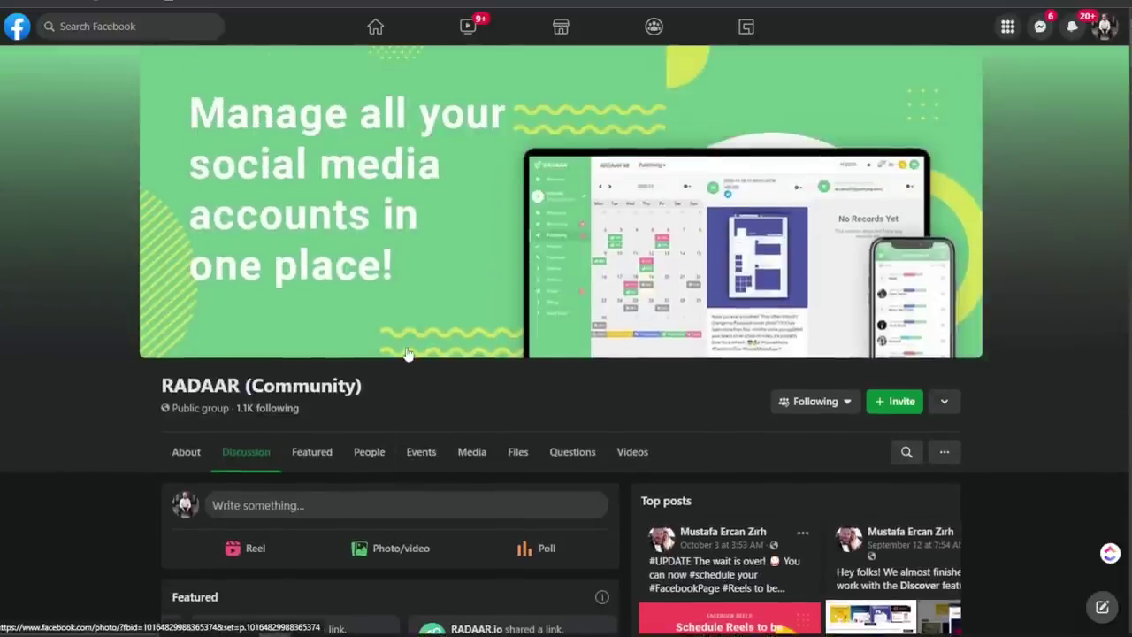
scroll(511, 412, "down", 2)
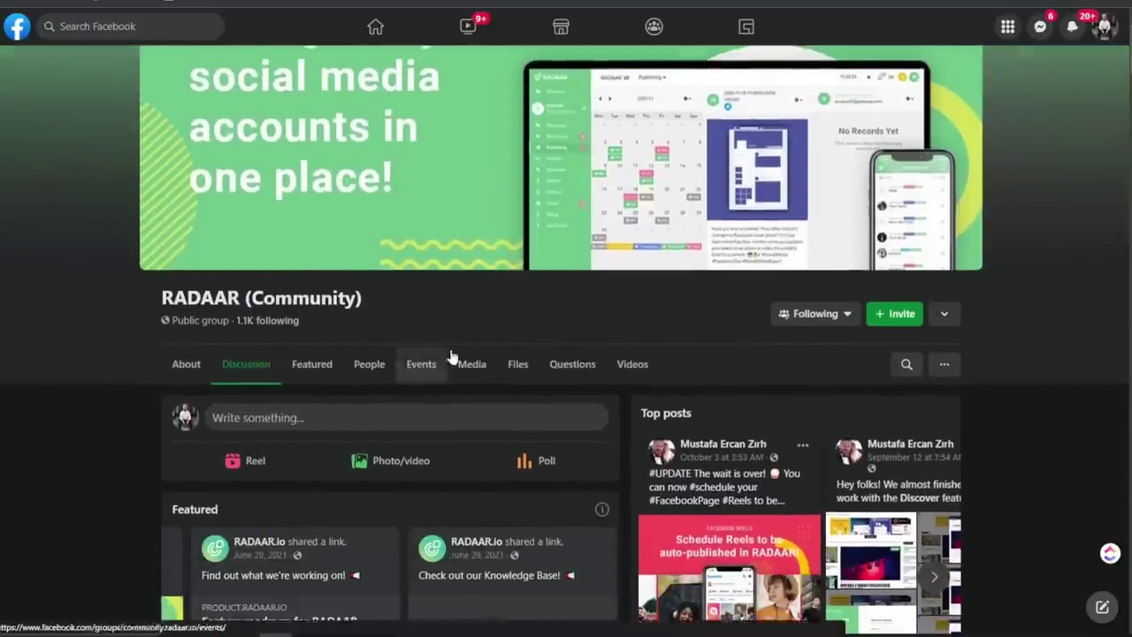
scroll(321, 318, "down", 5)
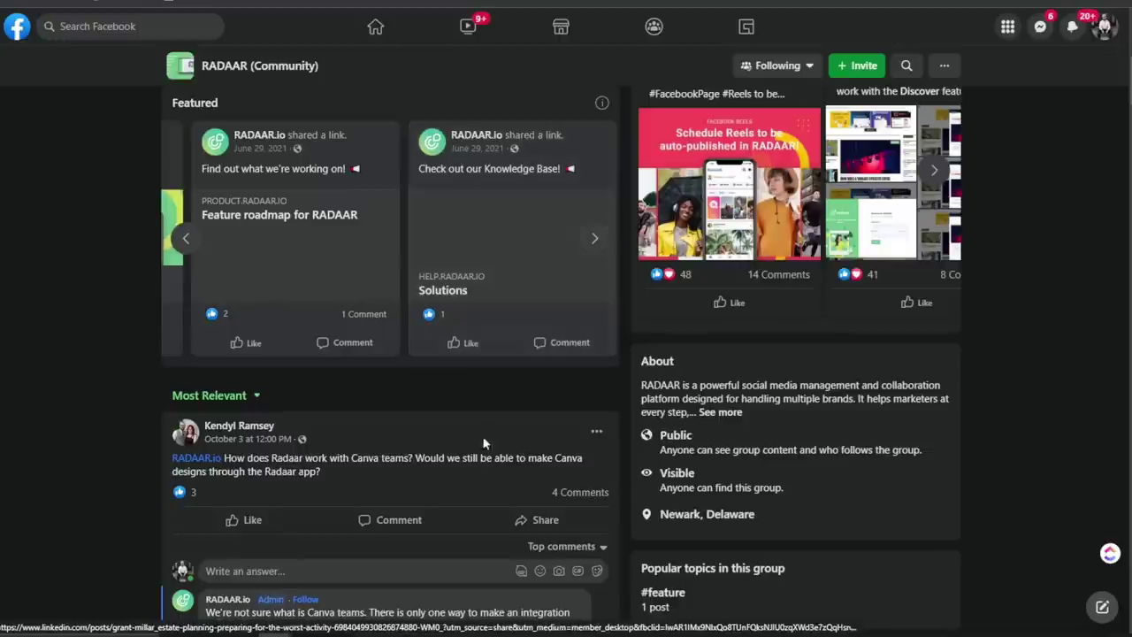
scroll(576, 403, "down", 2)
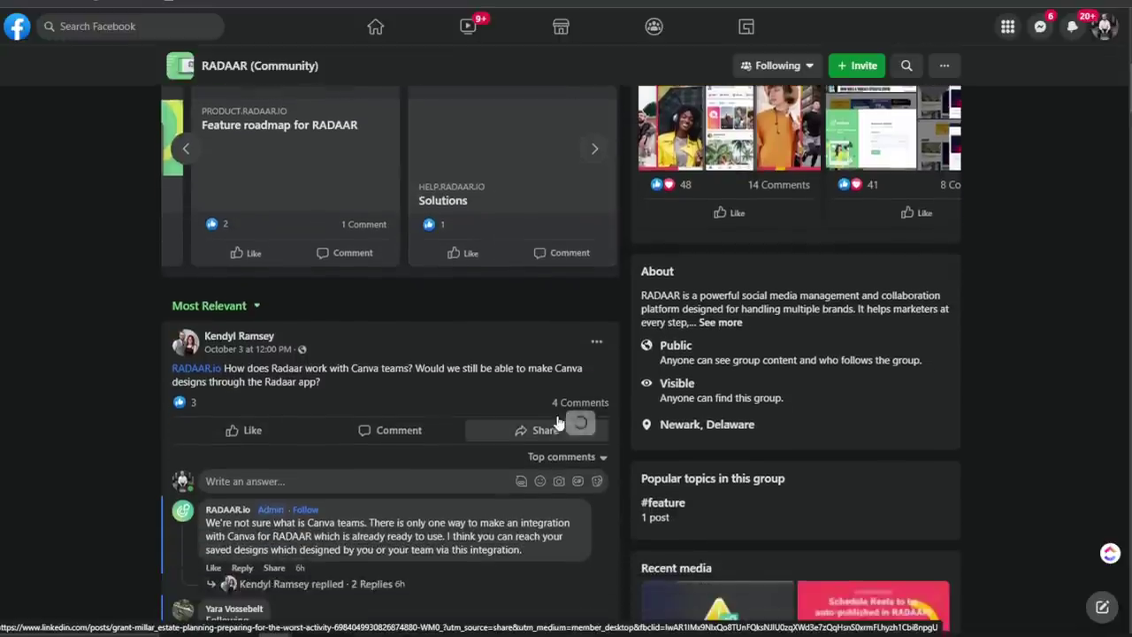
scroll(576, 403, "down", 3)
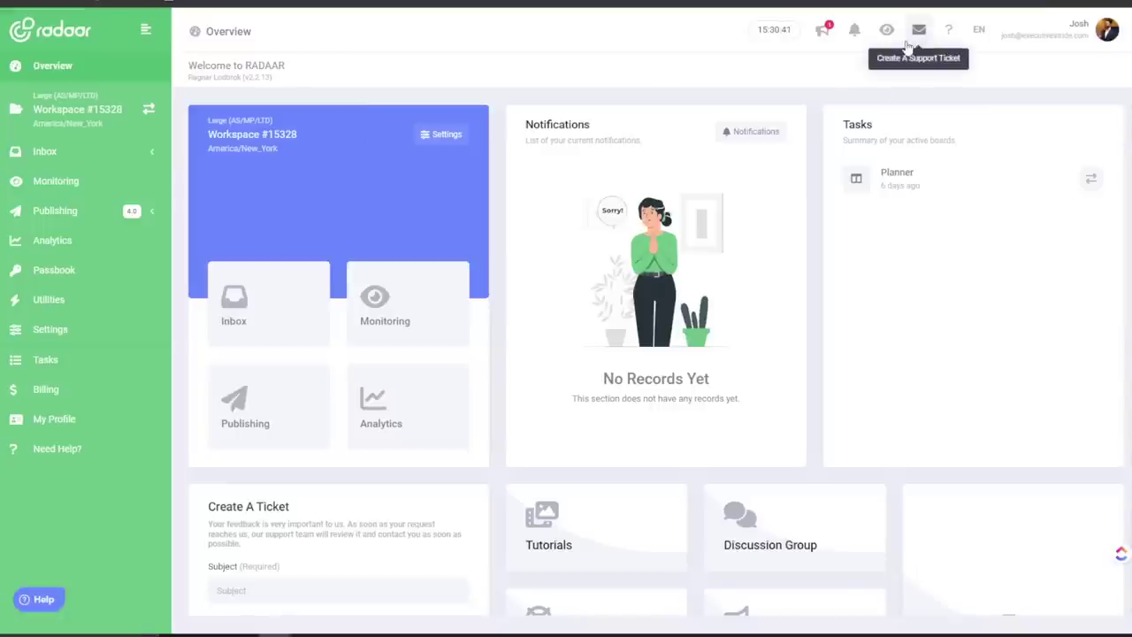
- Open the My Profile panel from the avatar and go to the Tasks boards
left_click(1046, 35)
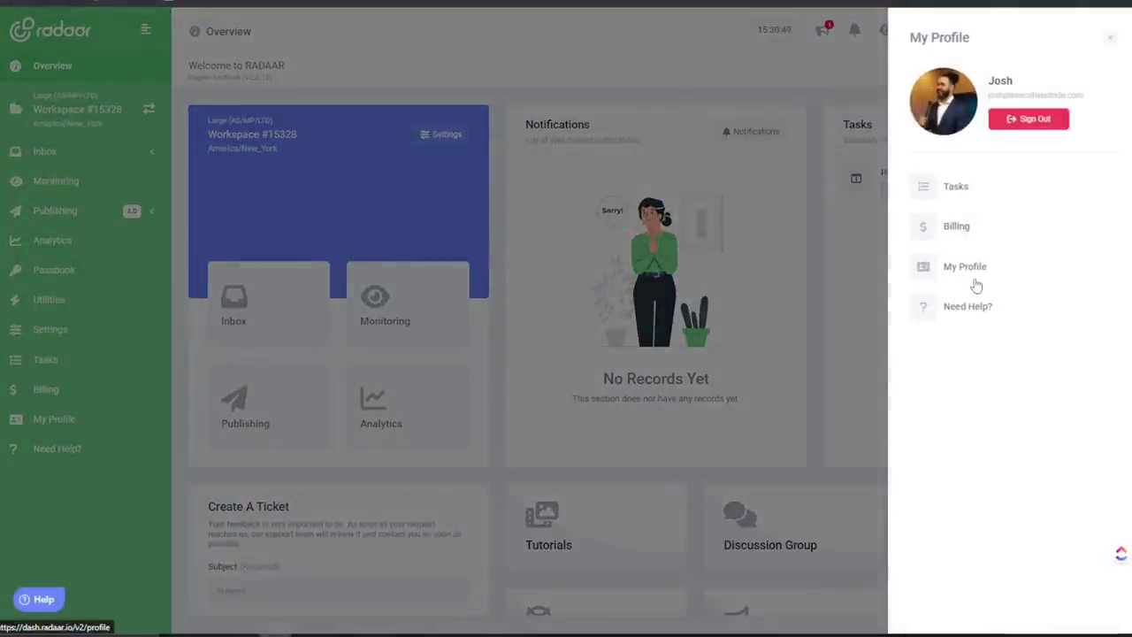
left_click(788, 277)
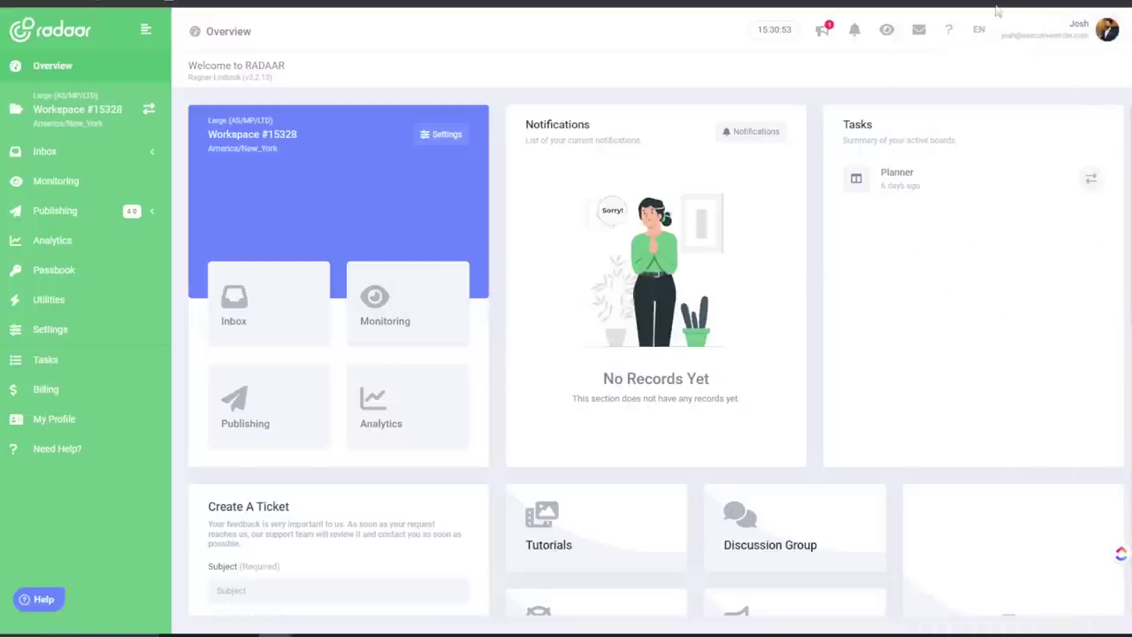
left_click(1096, 34)
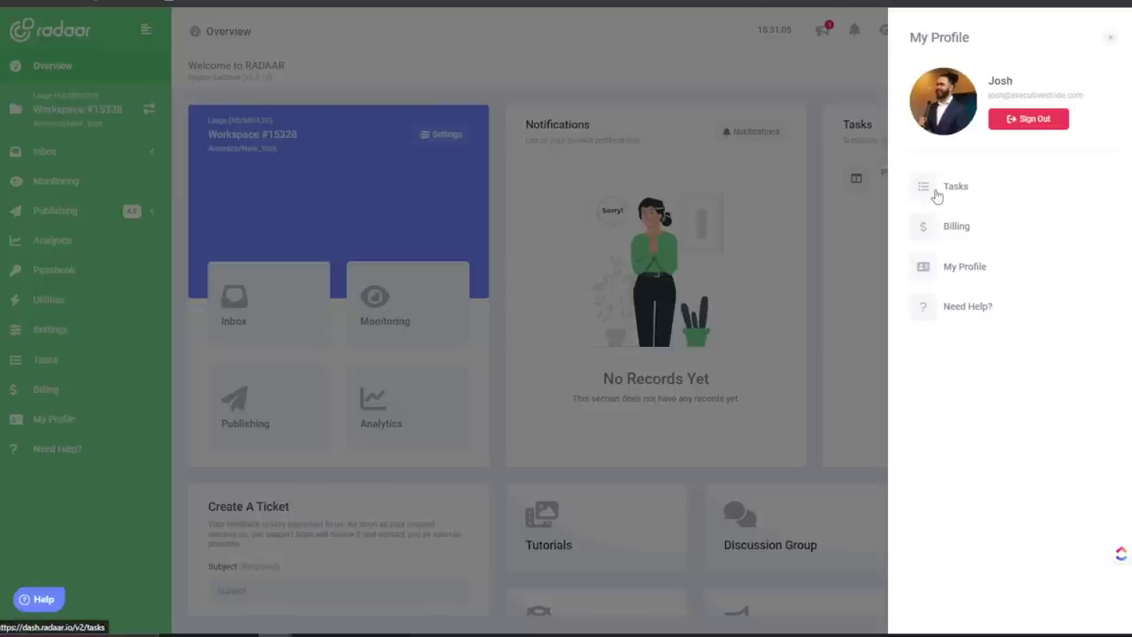
left_click(934, 188)
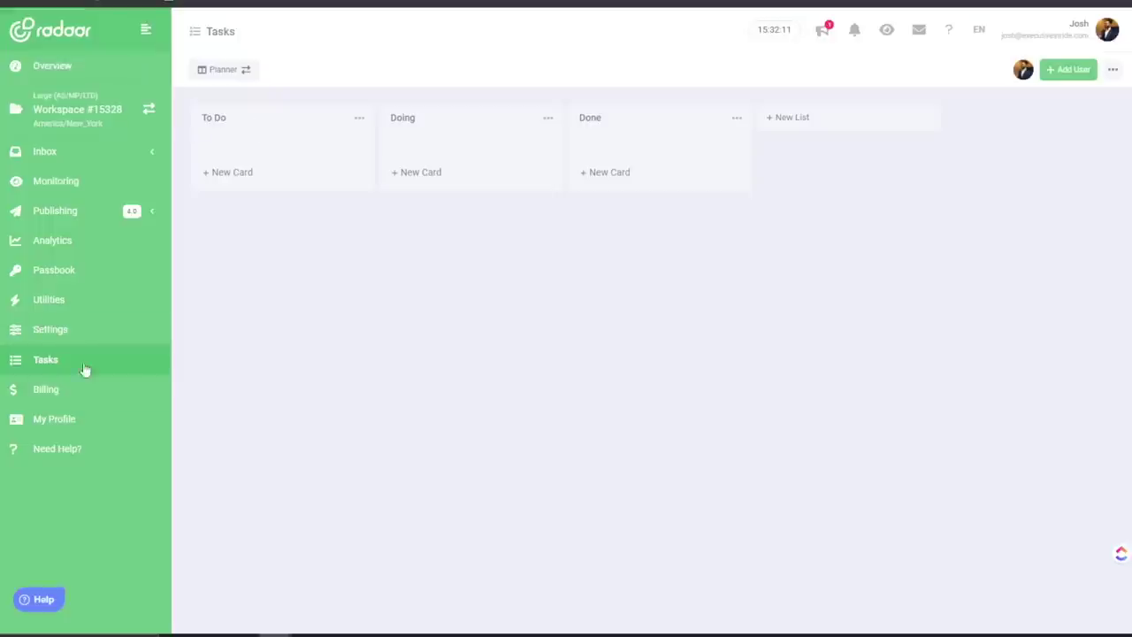
- Check the Boards list and Add User dialog without changes, then show the To Do list options
left_click(230, 78)
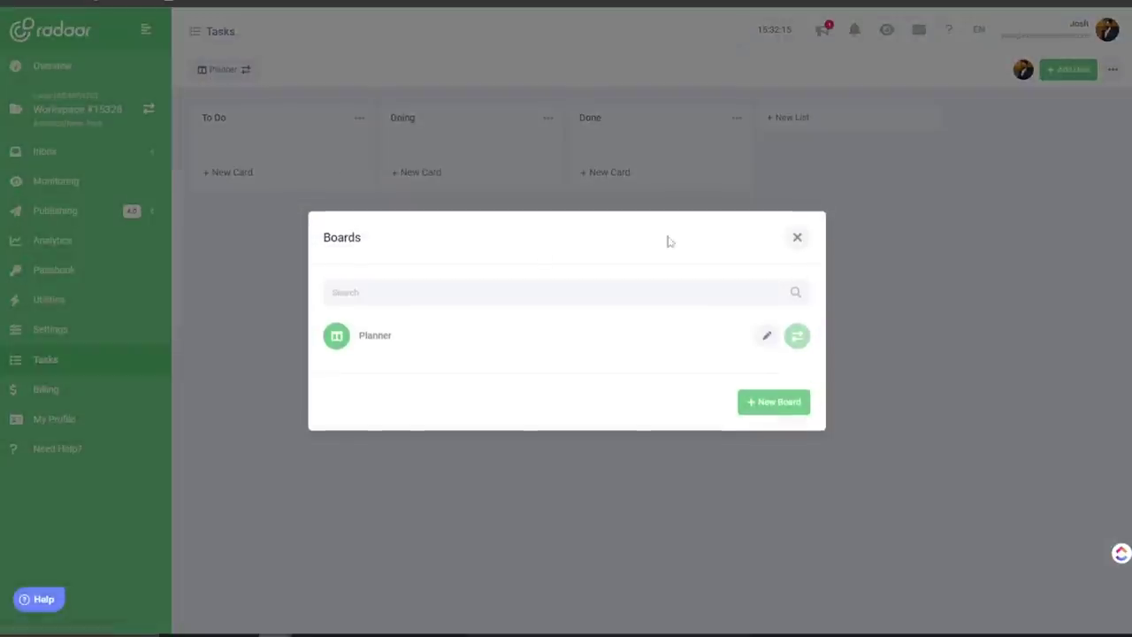
left_click(802, 244)
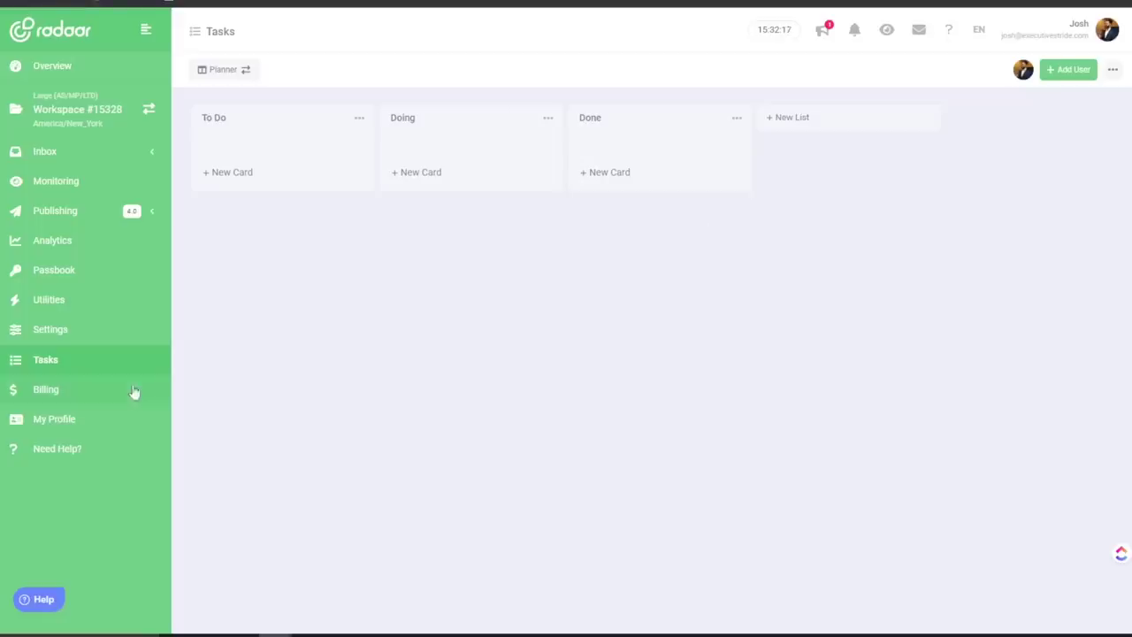
left_click(1072, 69)
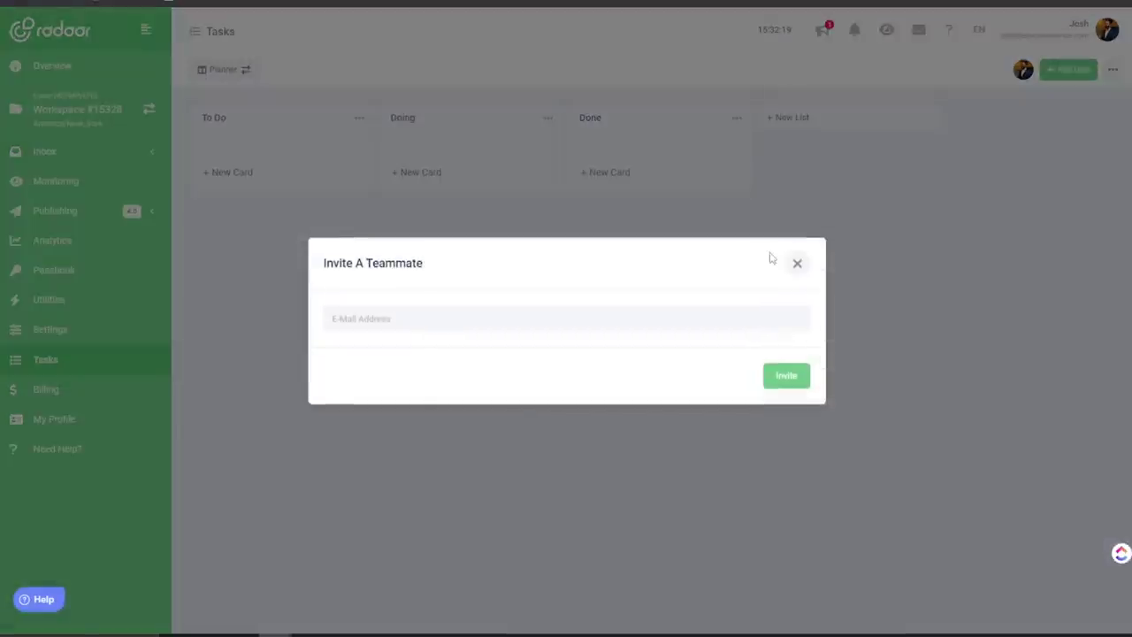
left_click(796, 263)
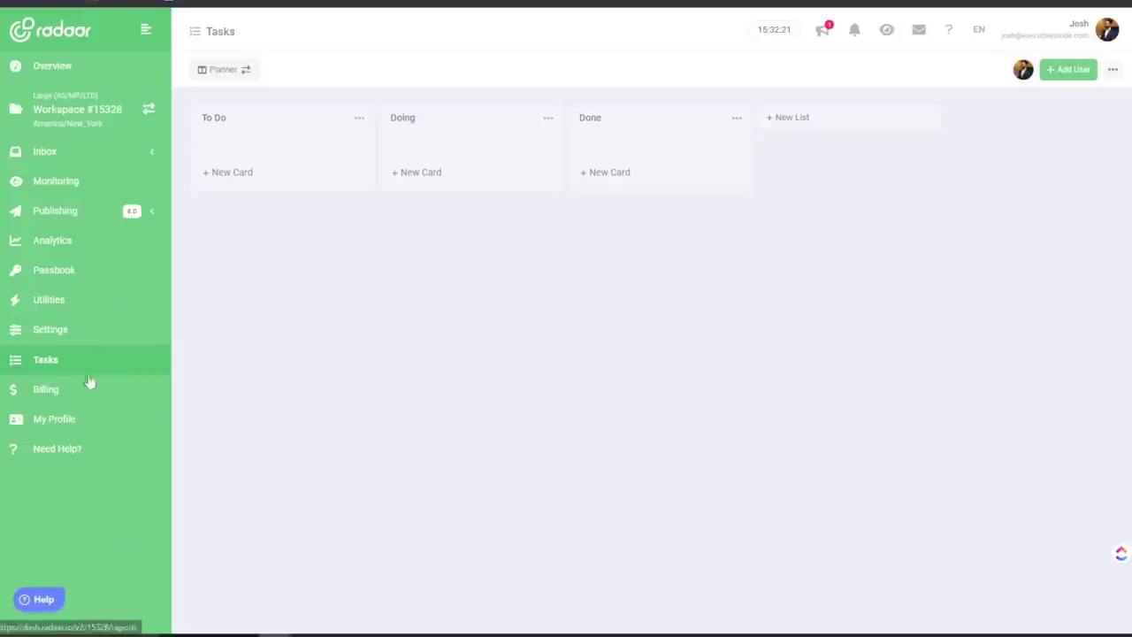
left_click(359, 119)
- Create a Doing-list card titled 'Radaar Review And Guide YT Vide'
left_click(303, 121)
left_click(359, 118)
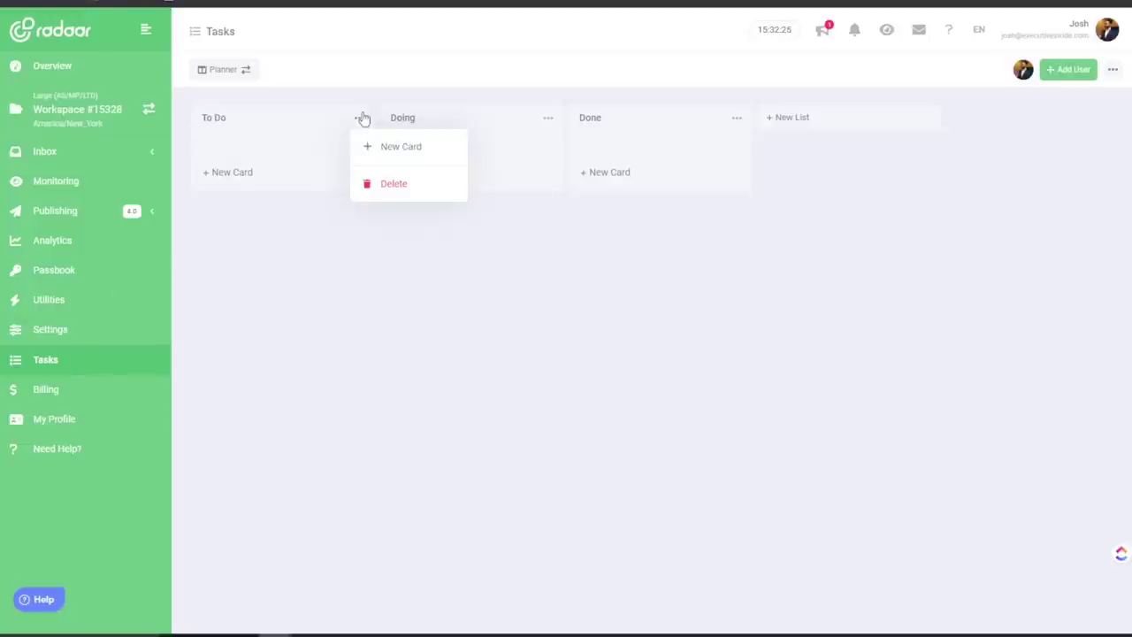
left_click(485, 209)
left_click(421, 173)
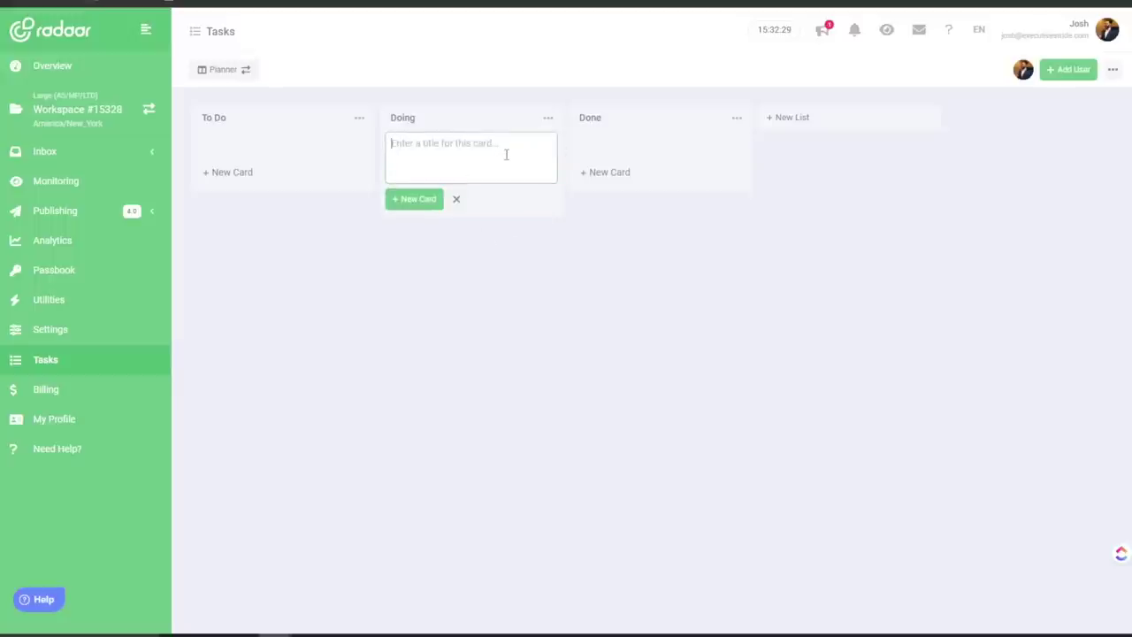
type("Radaar Review N")
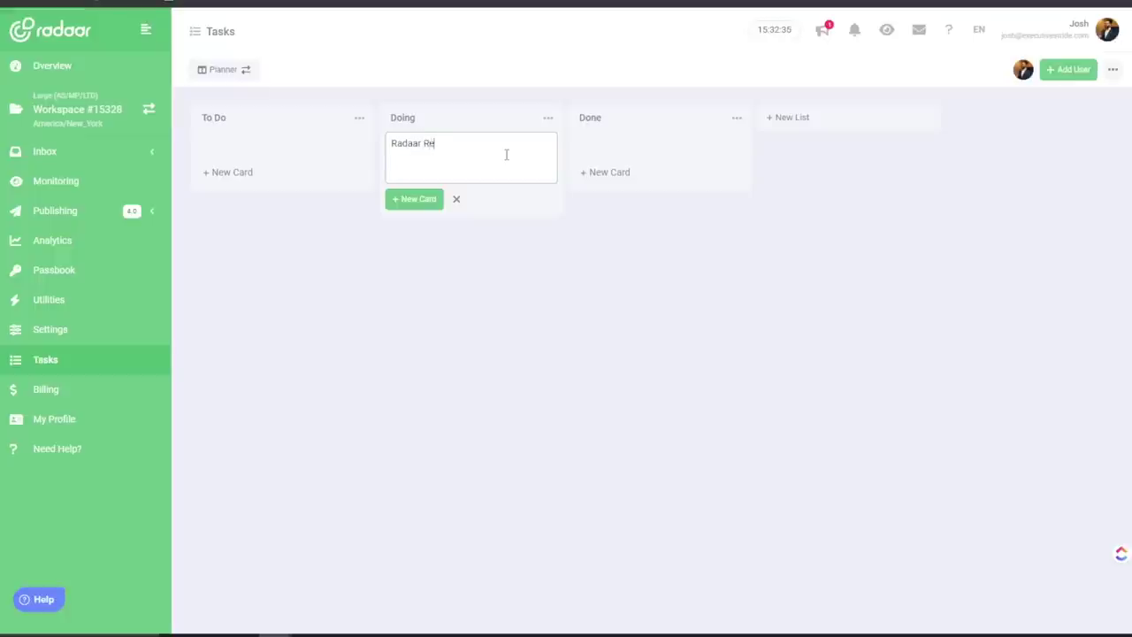
key("BackSpace")
type("And Guide YT Vide")
key("Return")
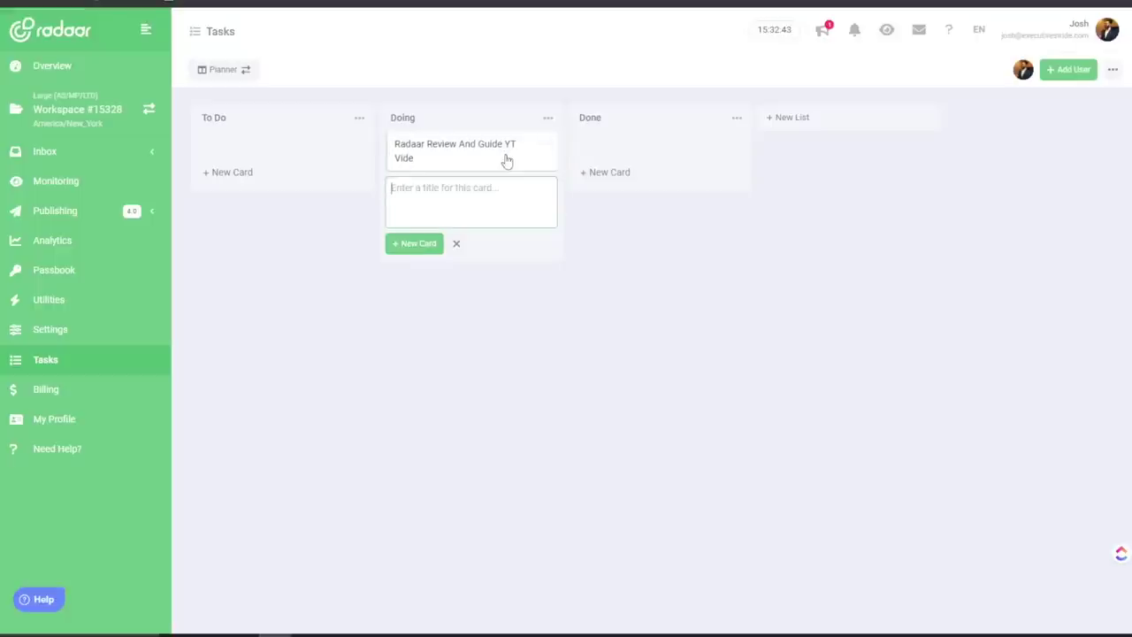
- Complete the card title to 'Radaar Review And Guide YT Video' and label it red
left_click(553, 143)
key("End")
type("o")
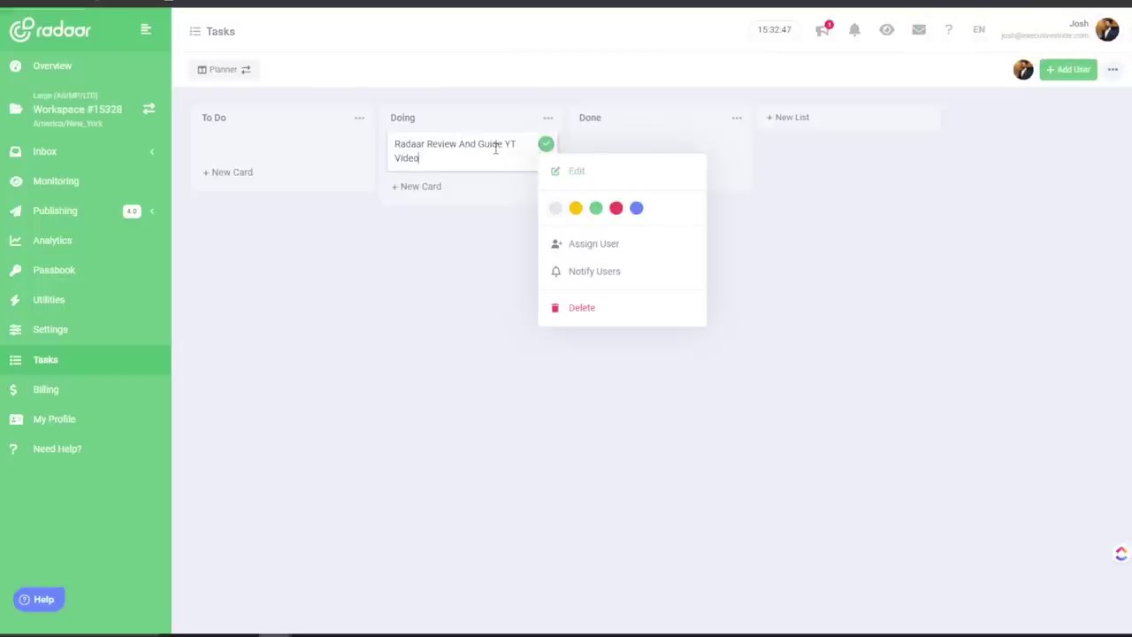
left_click(616, 208)
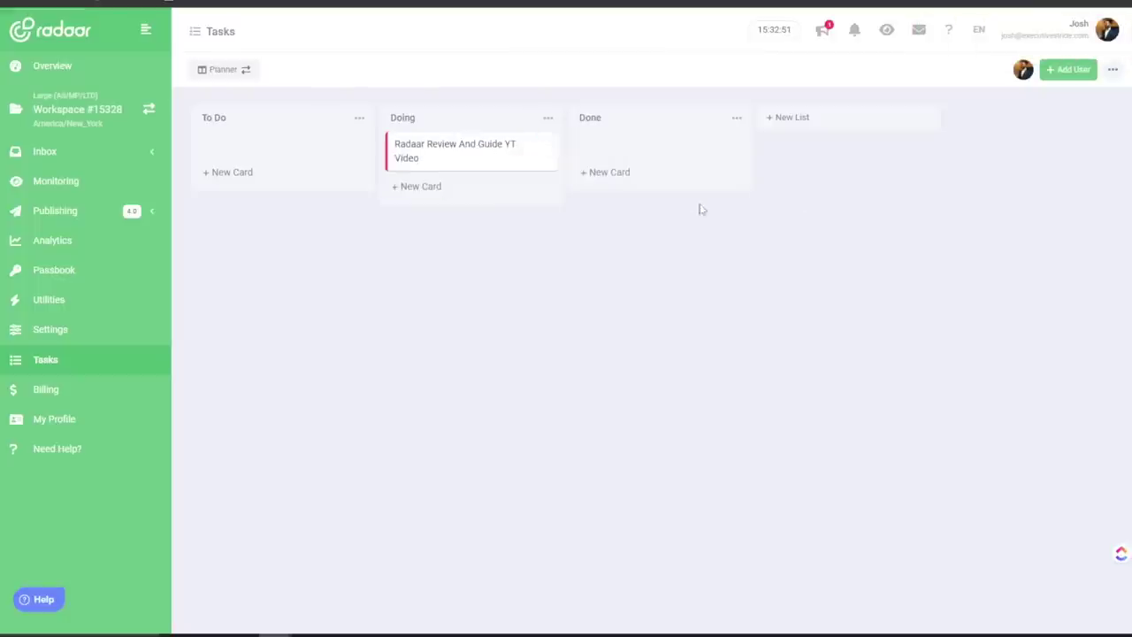
- Rename the Planner board to YouTube
mouse_move(523, 147)
left_mouse_down()
mouse_move(503, 156)
mouse_move(490, 144)
mouse_move(500, 116)
left_mouse_up()
left_click(1112, 69)
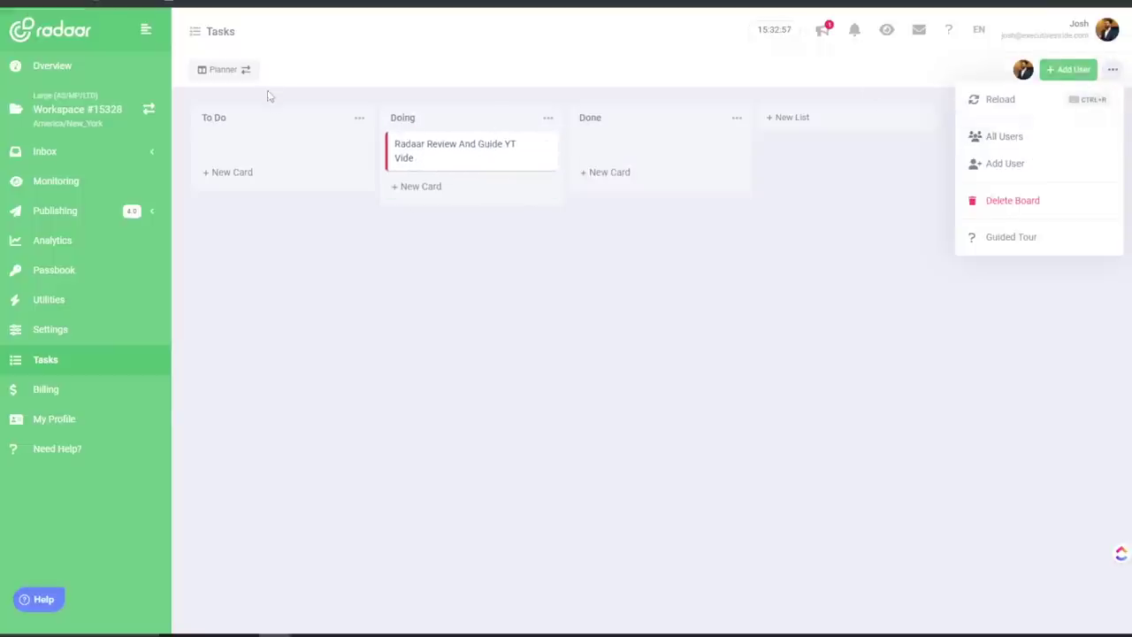
left_click(246, 71)
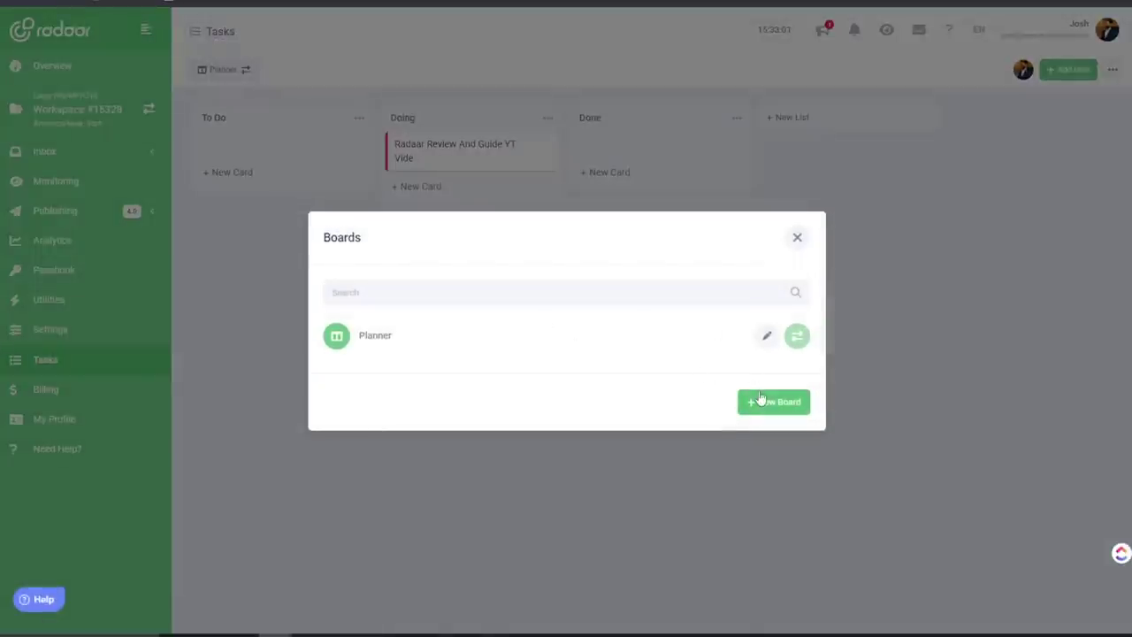
left_click(767, 339)
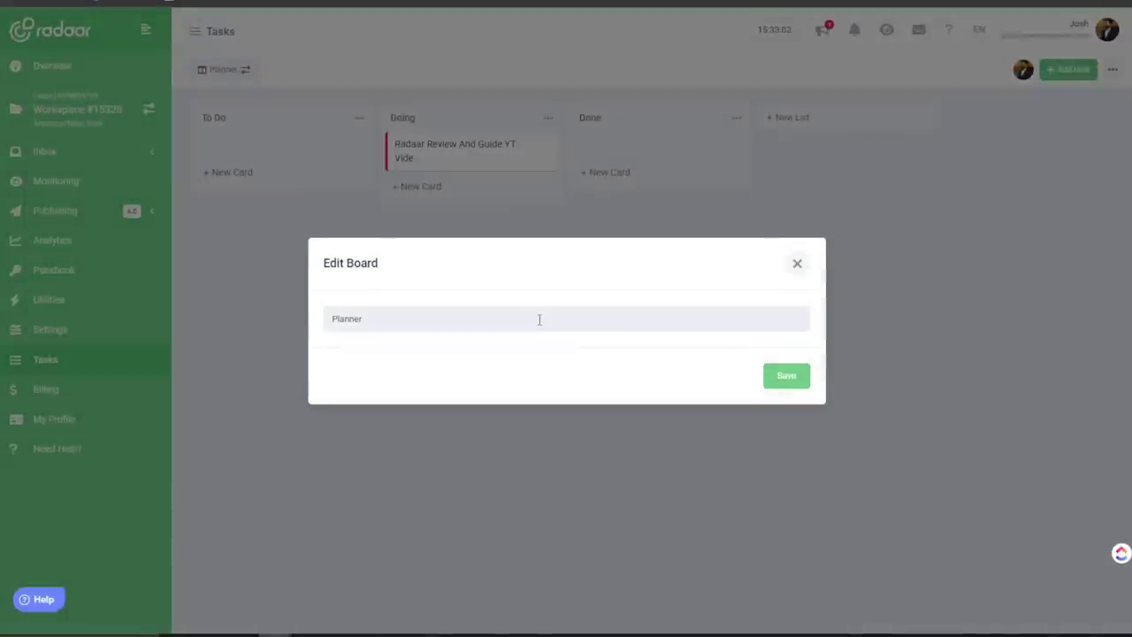
key("ctrl+a")
type("Yout")
type("Tube")
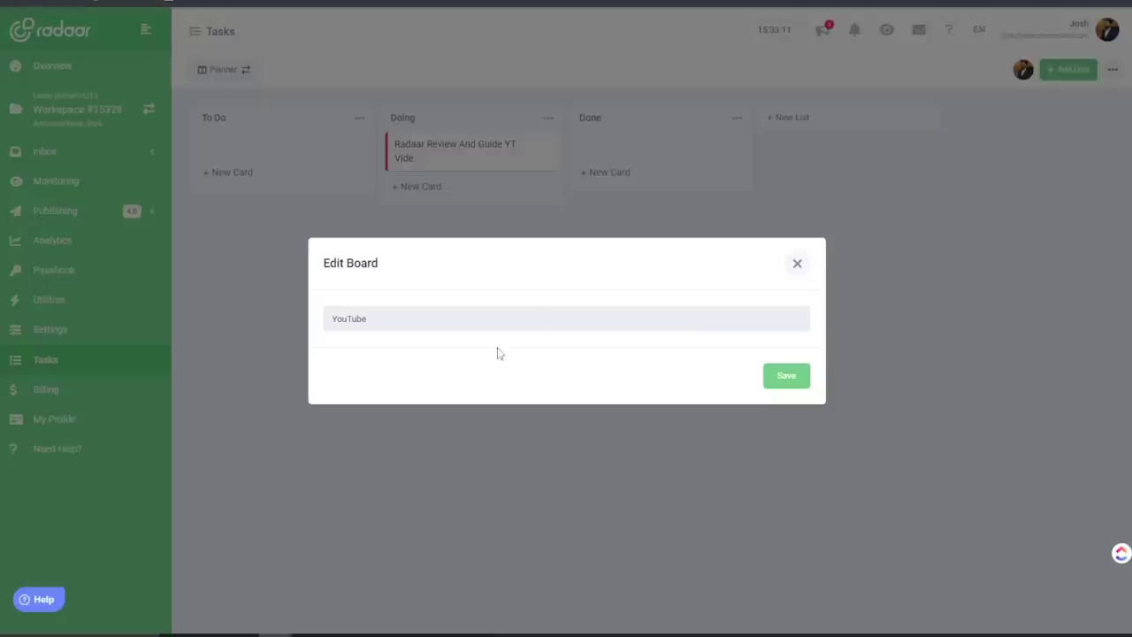
left_click(770, 378)
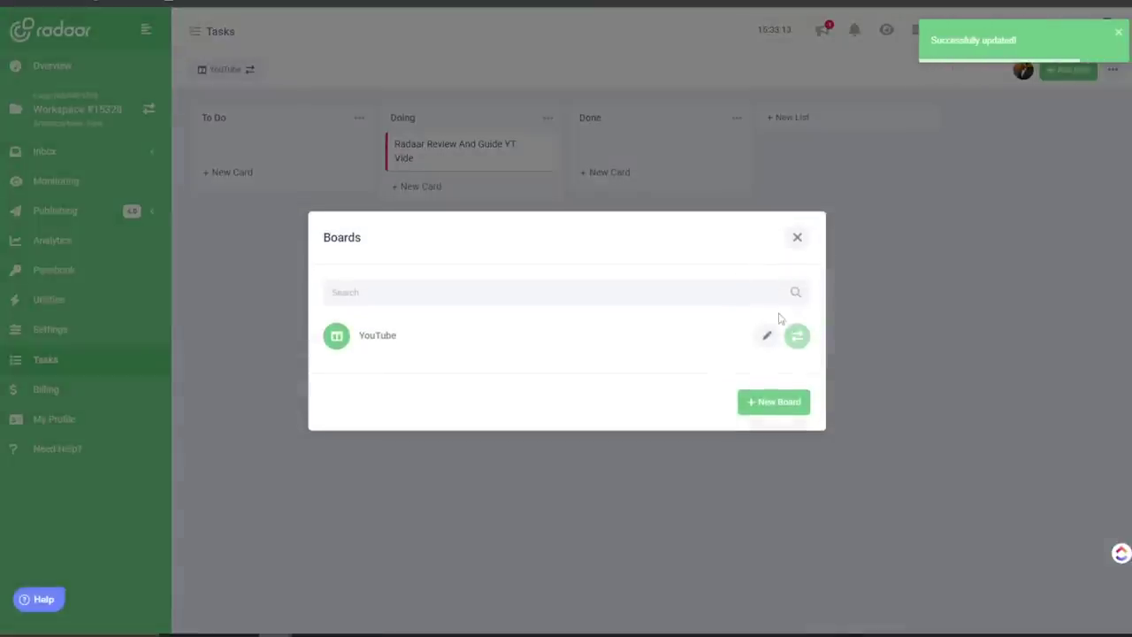
- Create a new board named Instagram
left_click(775, 400)
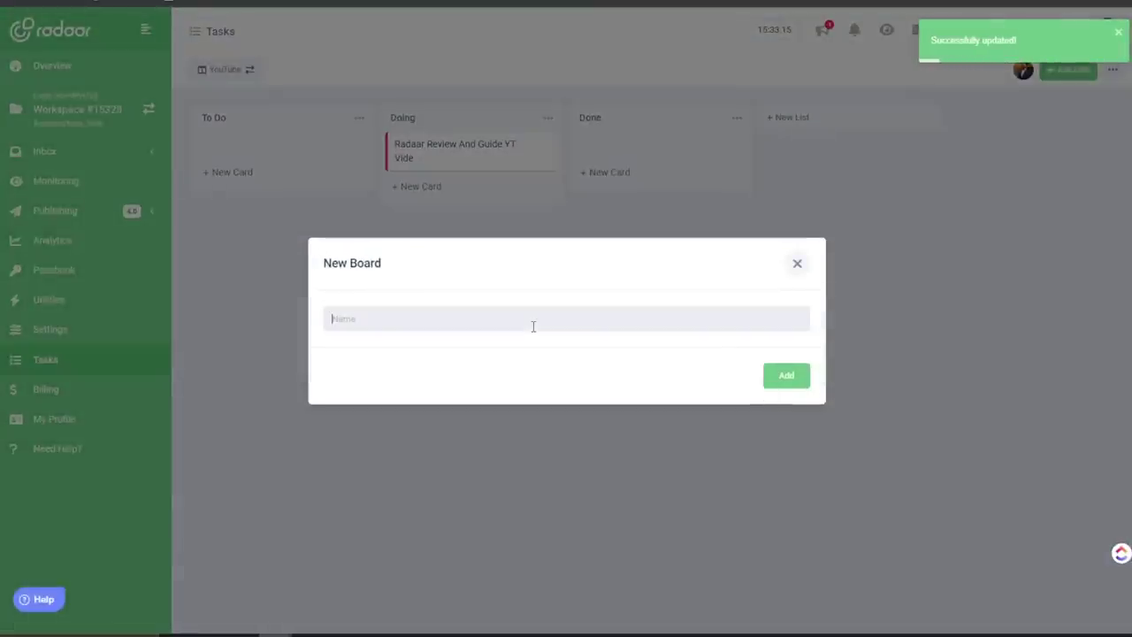
type("Instagram")
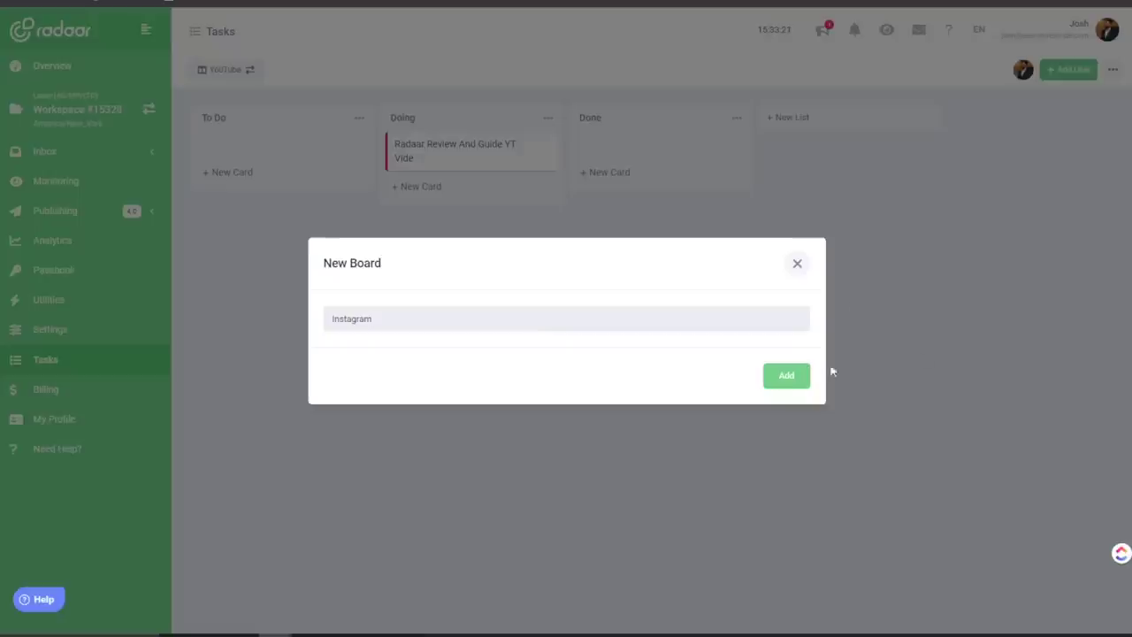
left_click(790, 376)
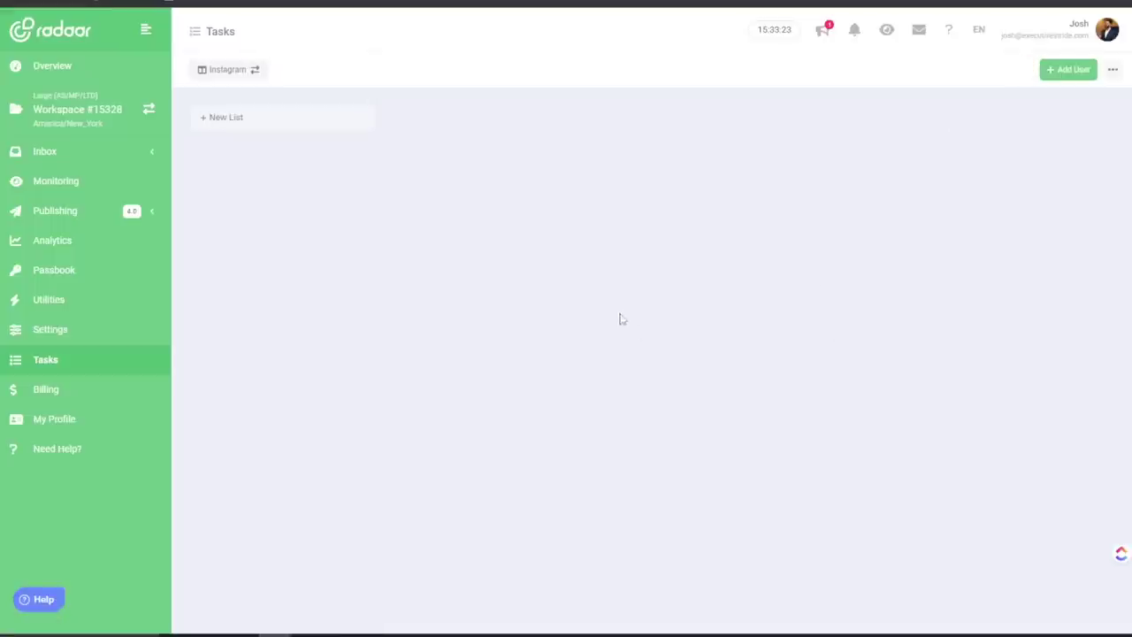
- Create a Facebook board, then start another new board
left_click(230, 78)
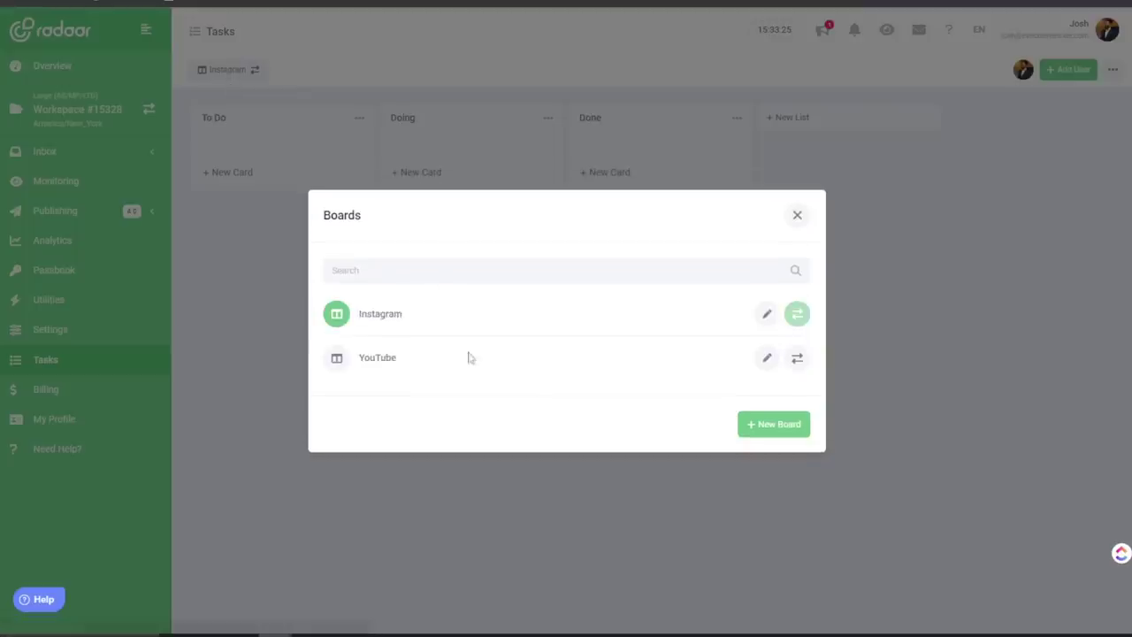
left_click(746, 433)
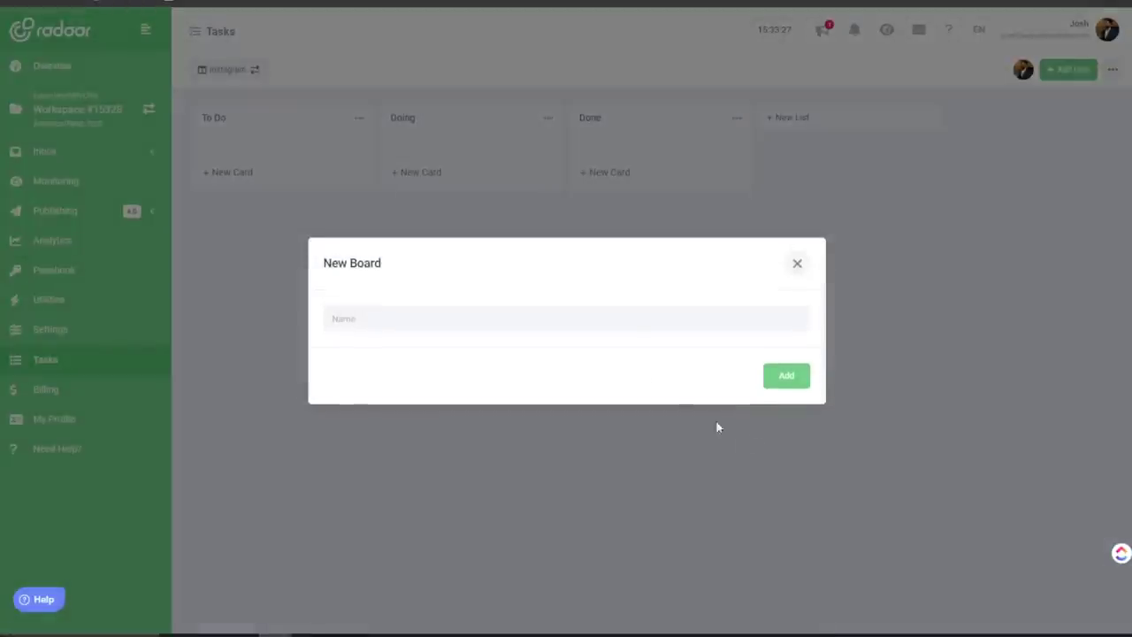
left_click(621, 323)
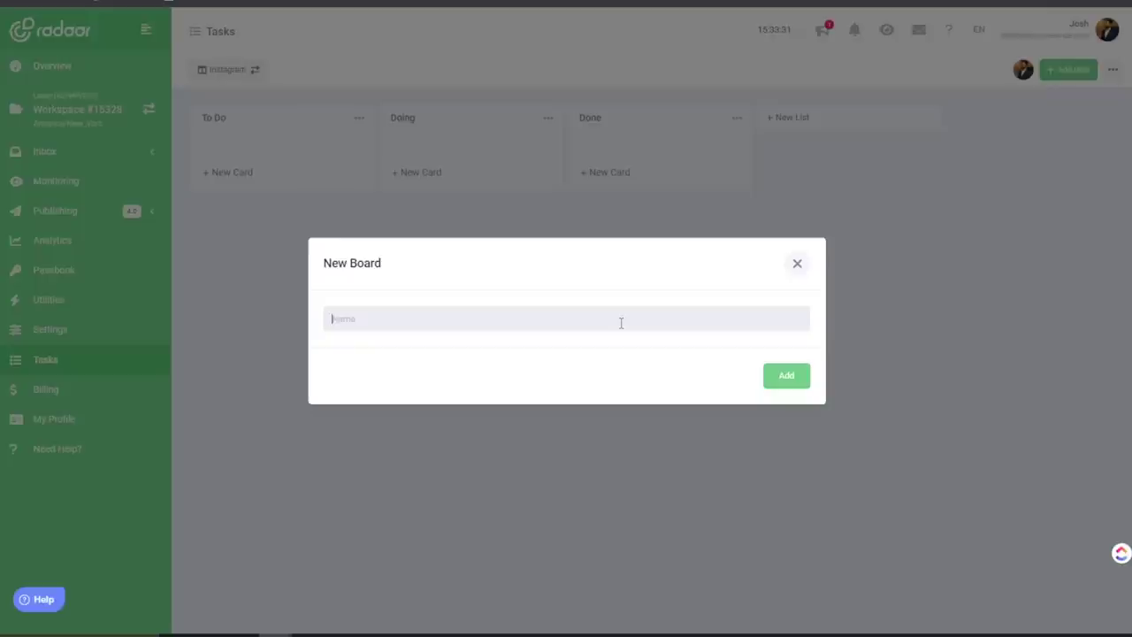
type("Facebook")
left_click(793, 371)
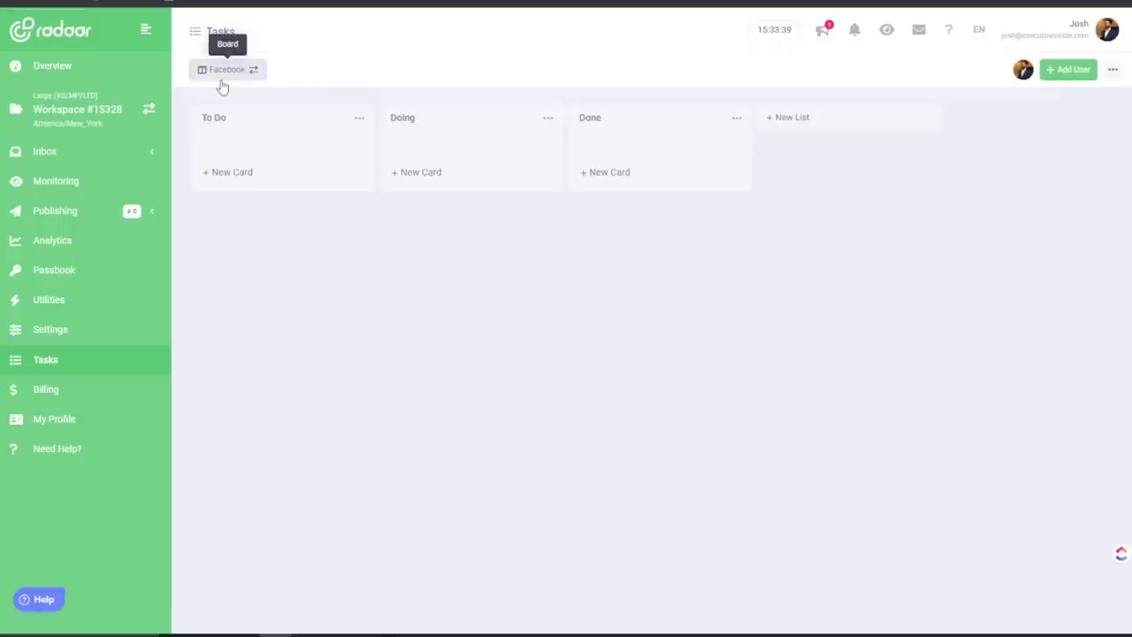
left_click(223, 74)
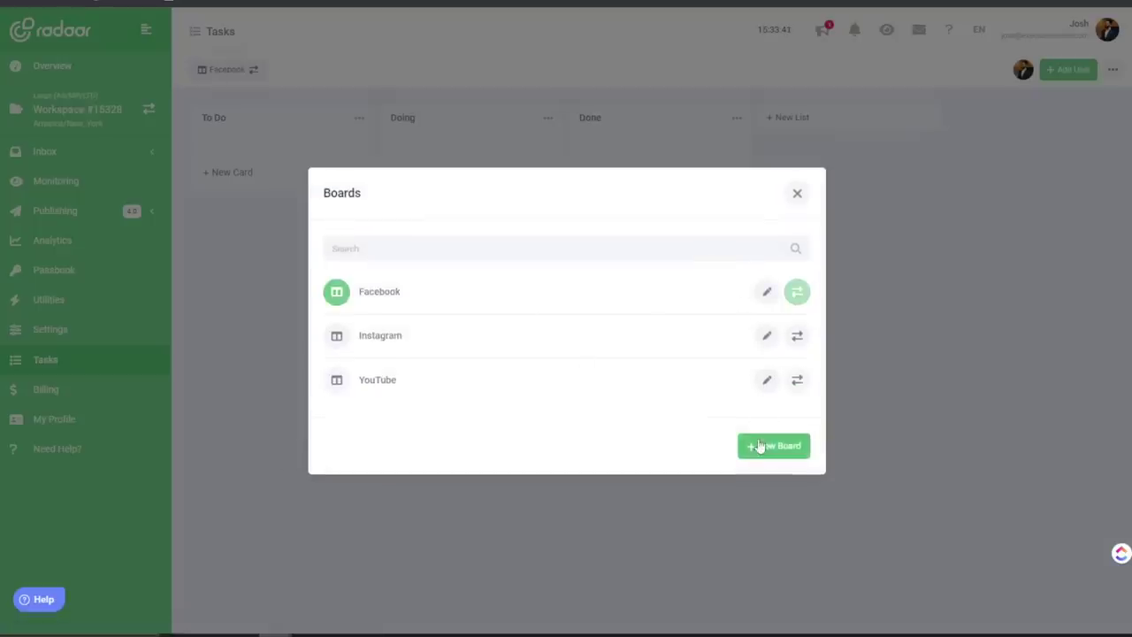
left_click(757, 443)
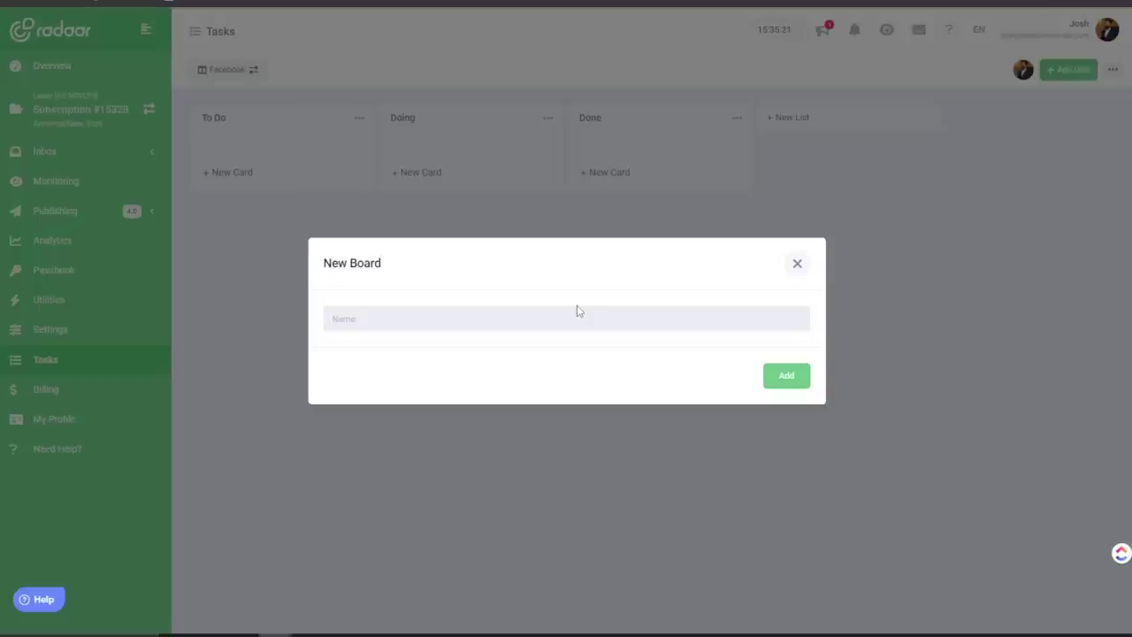
- Add a board named Twitter, cancel an accidental new list, and show all four boards
type("twitter")
left_click(784, 375)
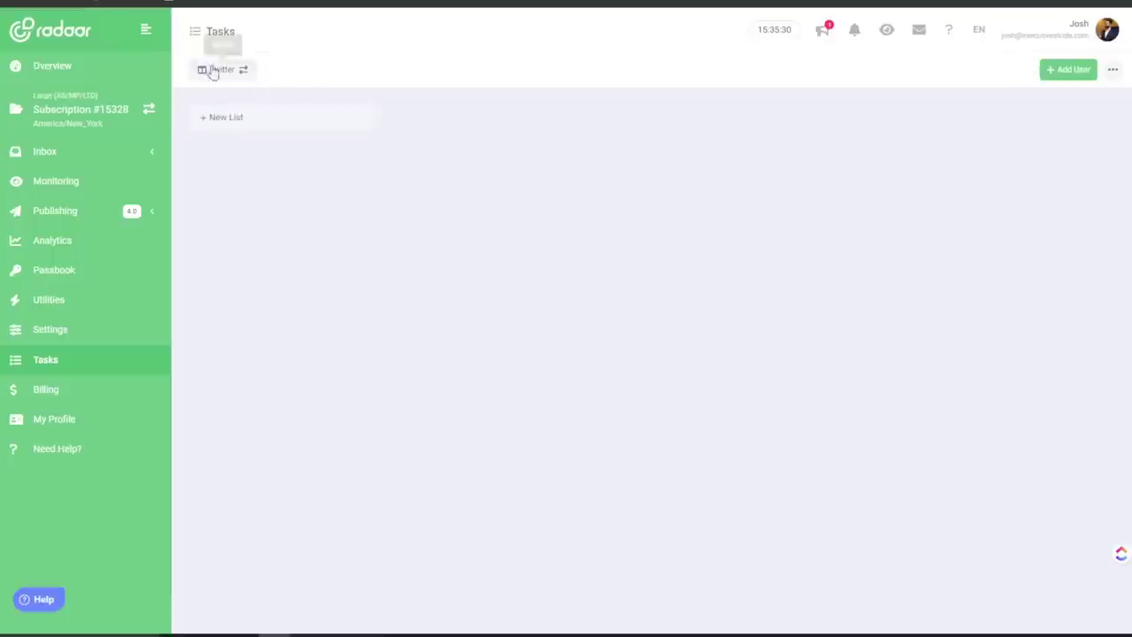
left_click(244, 69)
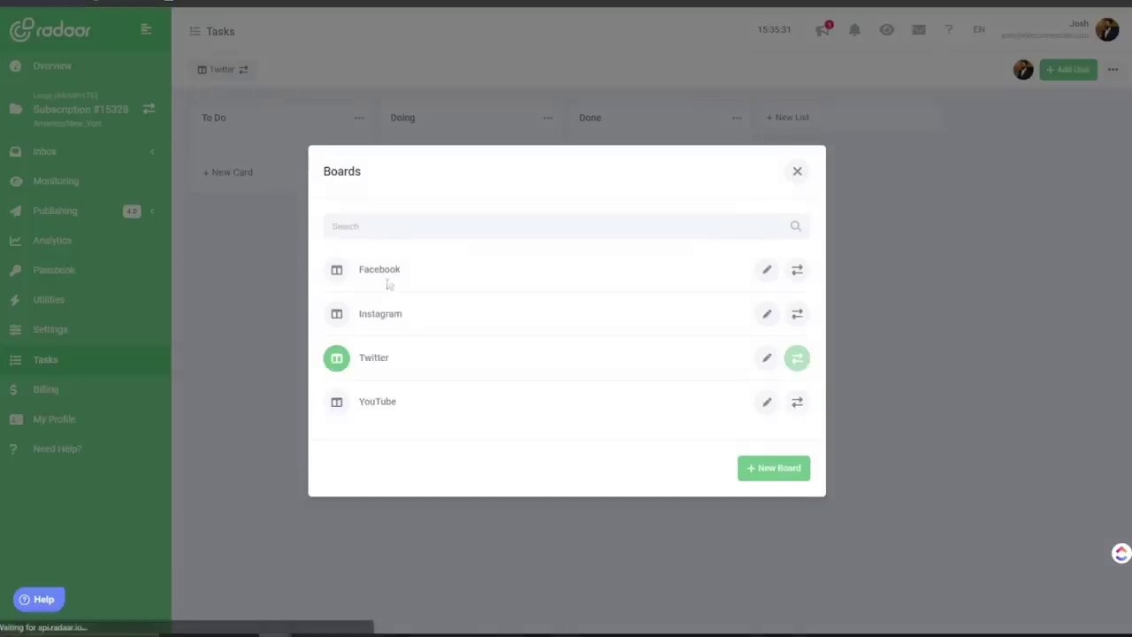
left_click(797, 170)
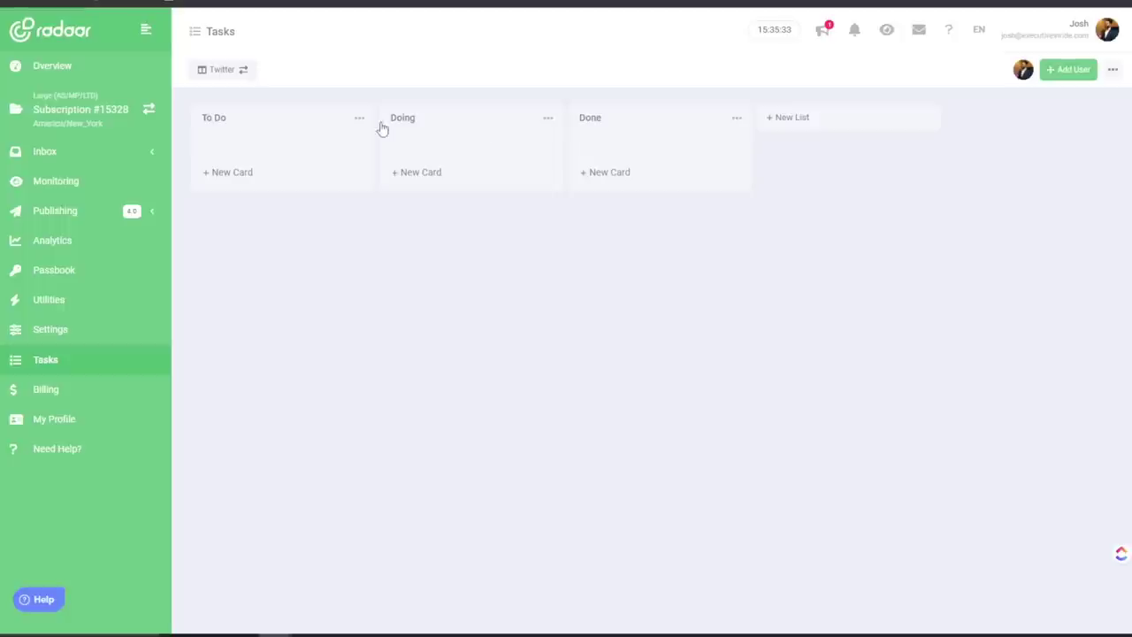
left_click(796, 124)
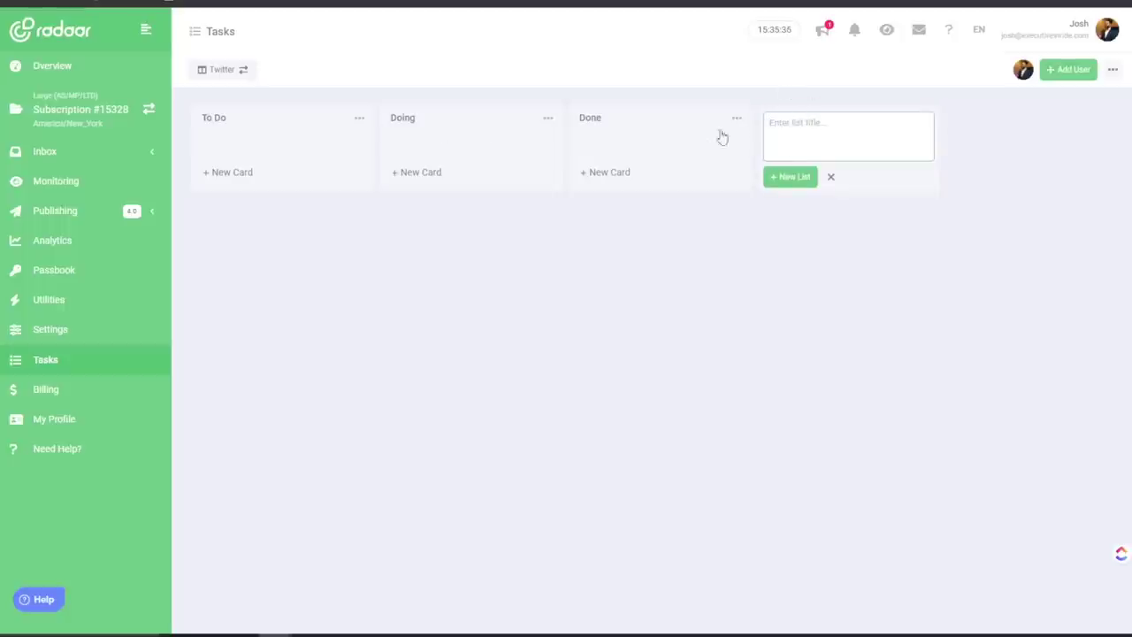
left_click(831, 177)
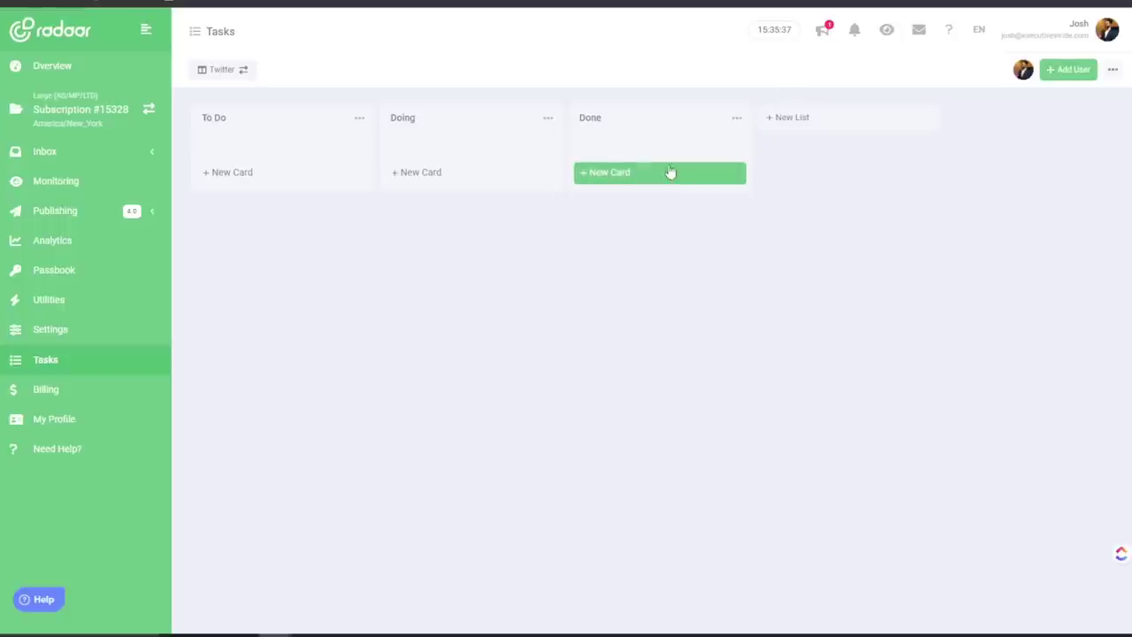
left_click(223, 72)
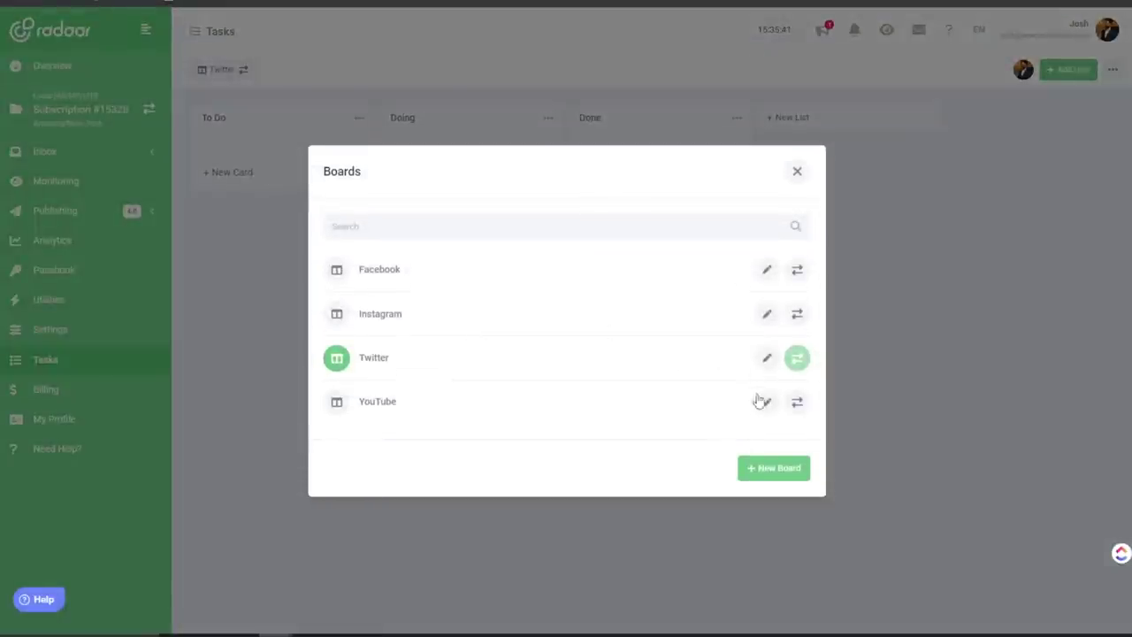
- Switch to the YouTube board, drag the red review card into Done, and open it
left_click(800, 404)
mouse_move(436, 169)
left_mouse_down()
mouse_move(519, 169)
mouse_move(457, 168)
left_mouse_up()
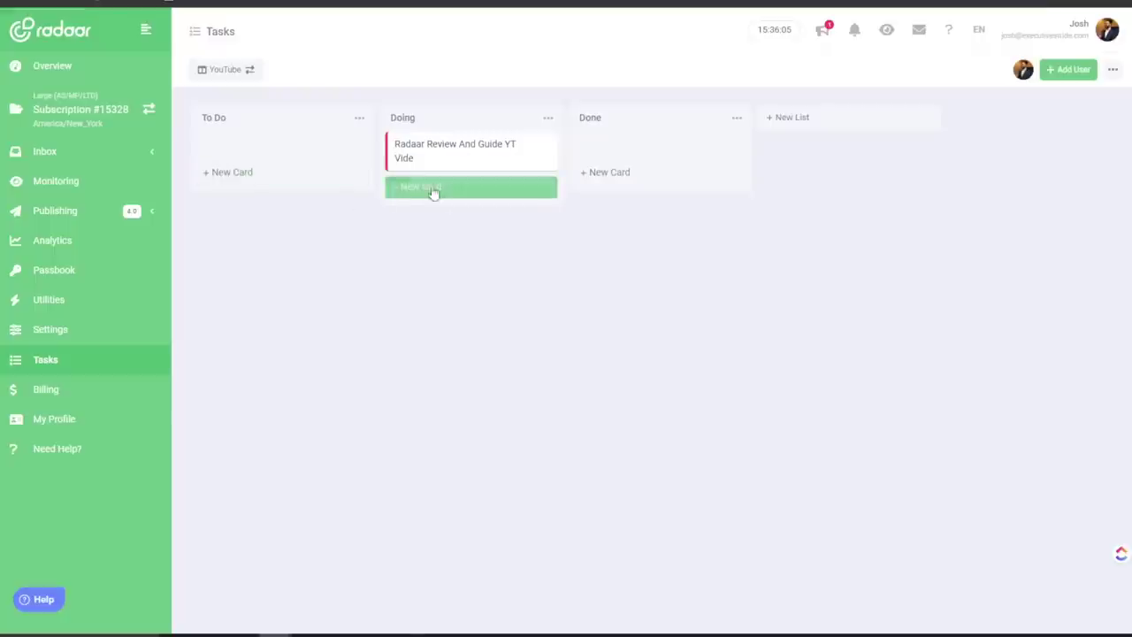
left_click_drag(464, 165, 660, 151)
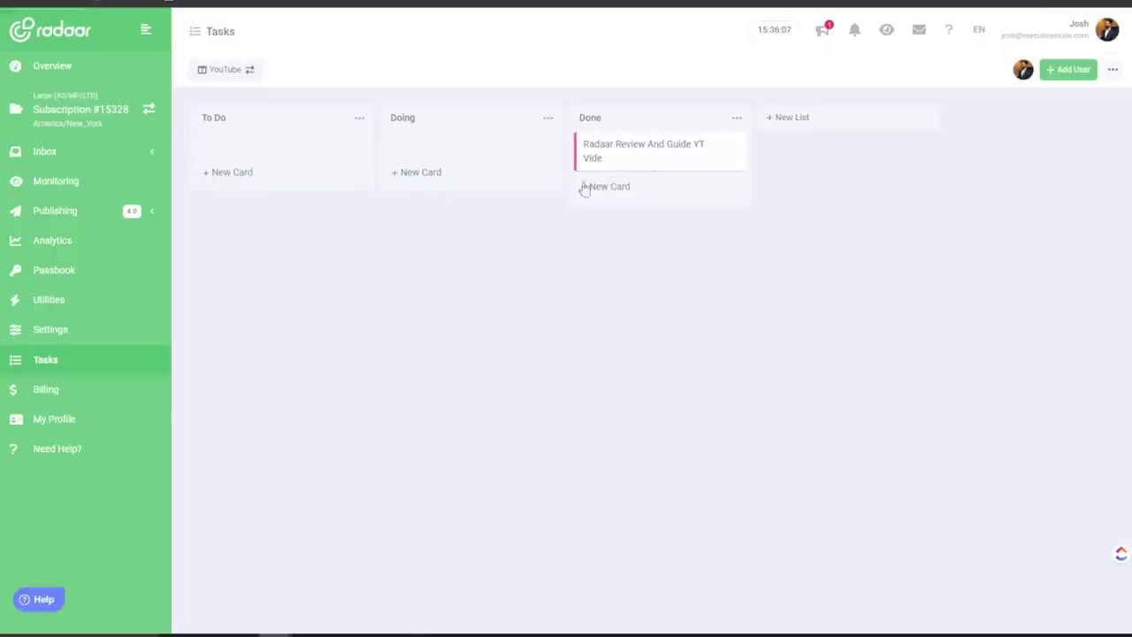
left_click(621, 153)
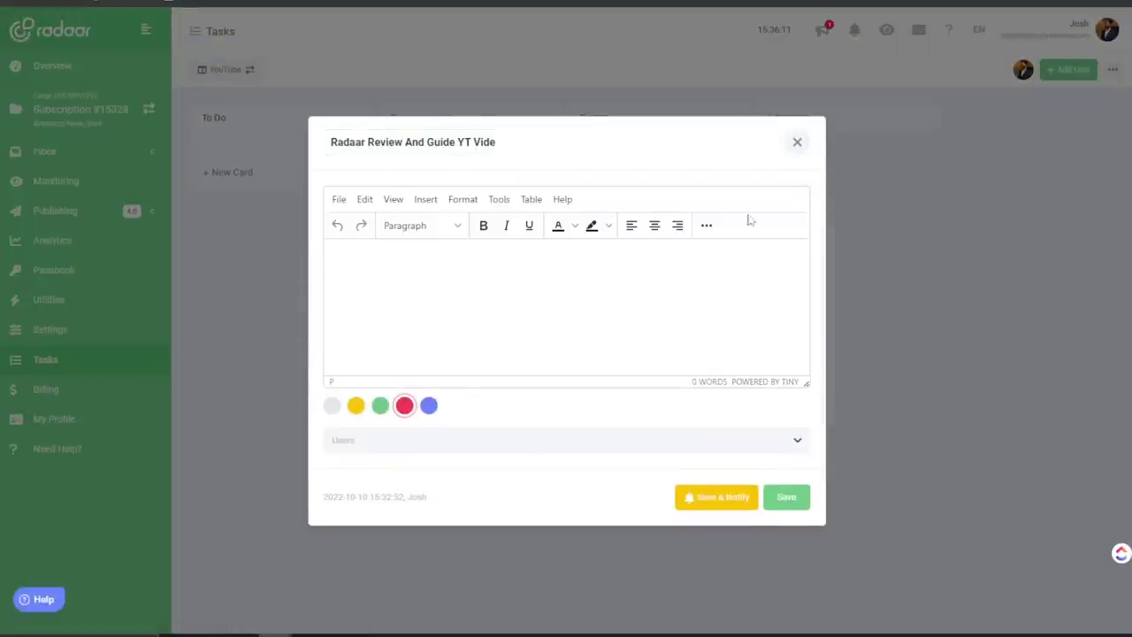
- Reopen the review card and browse the description editor's View and File menus
left_click(797, 141)
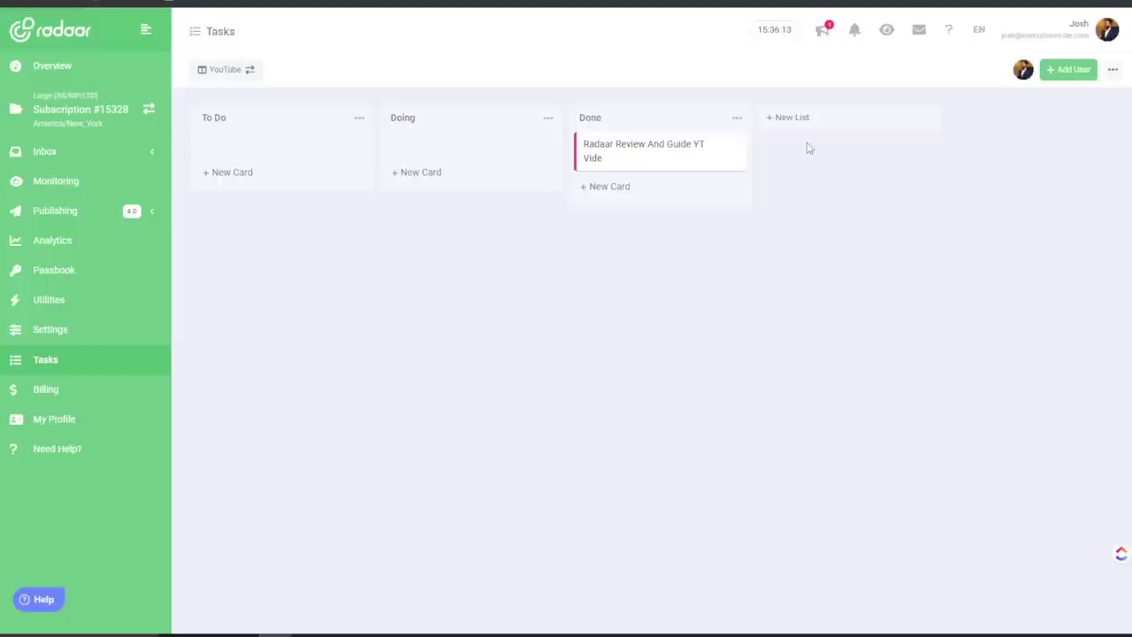
left_click(671, 144)
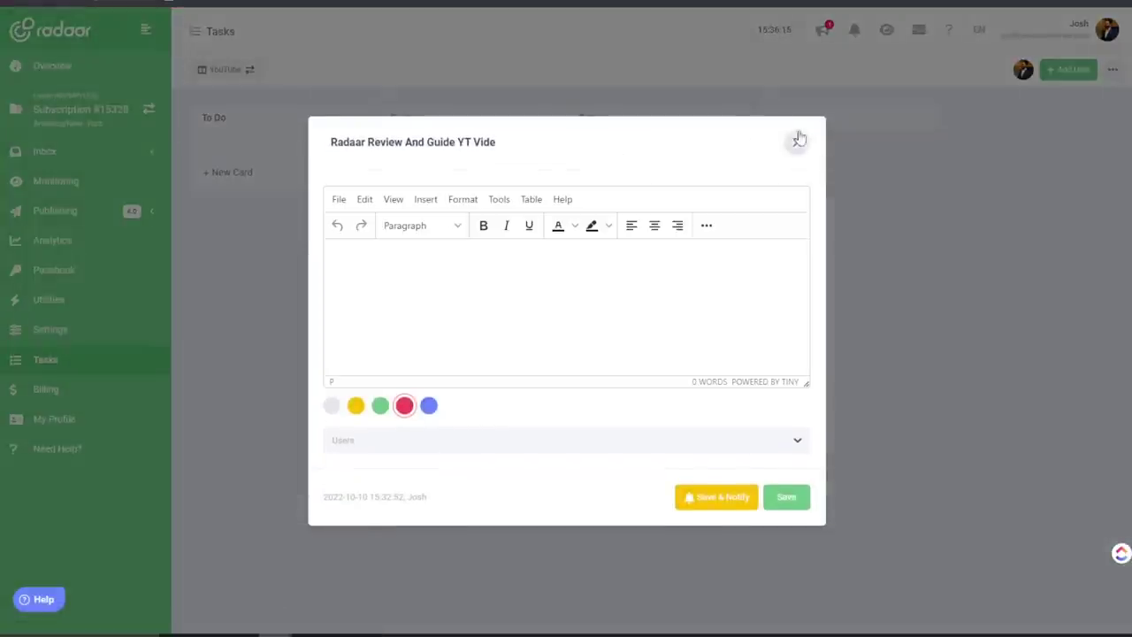
left_click(390, 252)
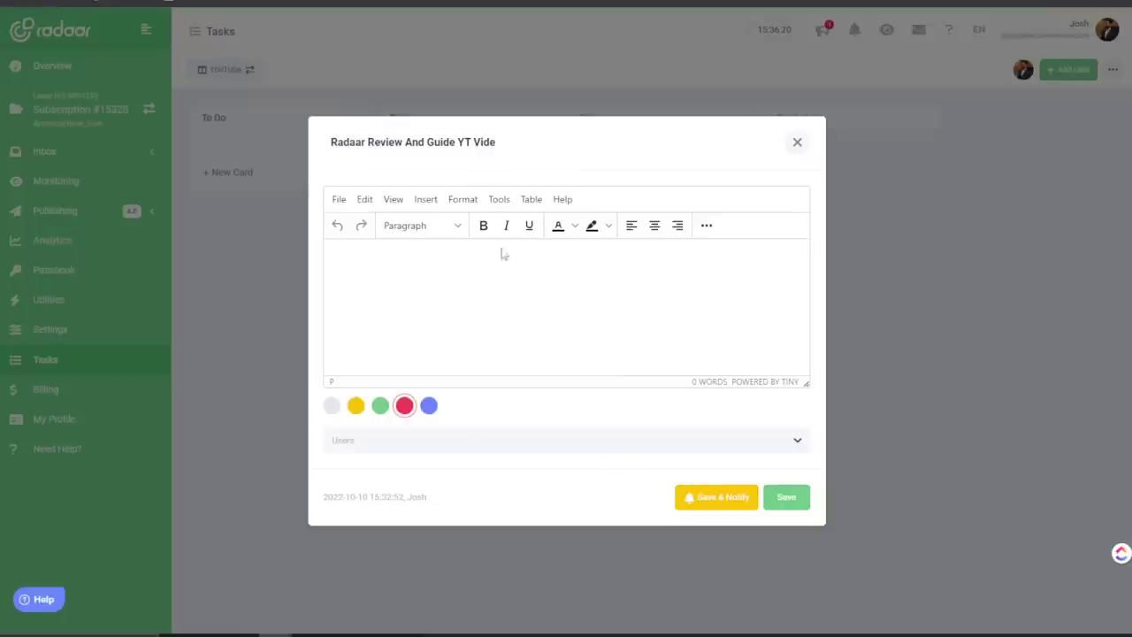
left_click(391, 200)
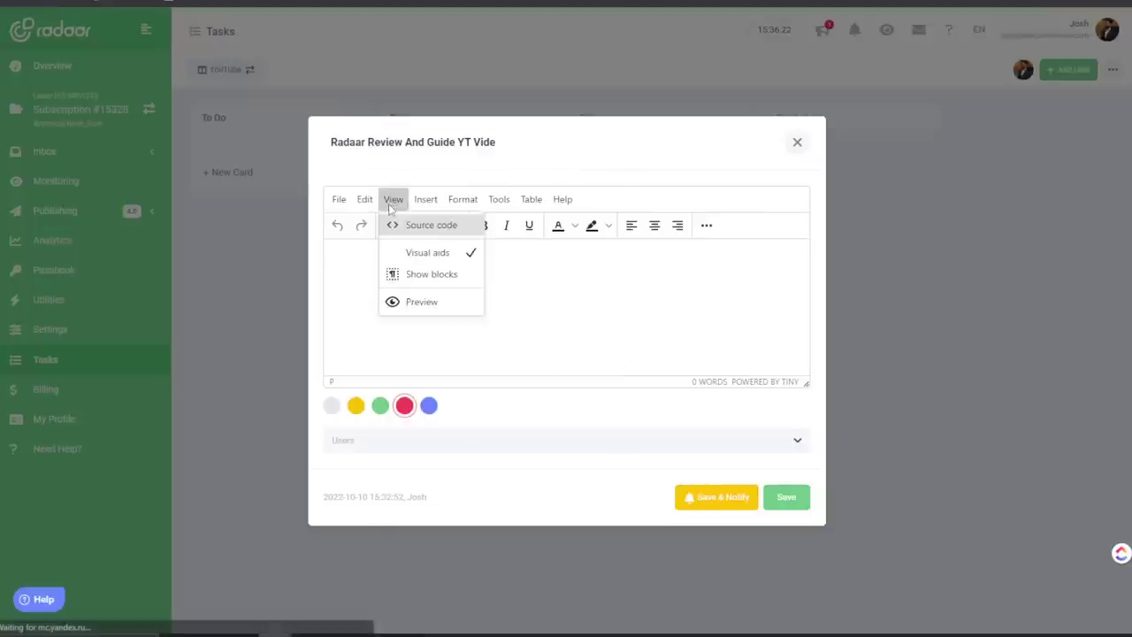
mouse_move(344, 201)
left_click(341, 223)
left_click(338, 200)
- Look through the editor's Format, Tools and Help menus, then close the card
mouse_move(364, 200)
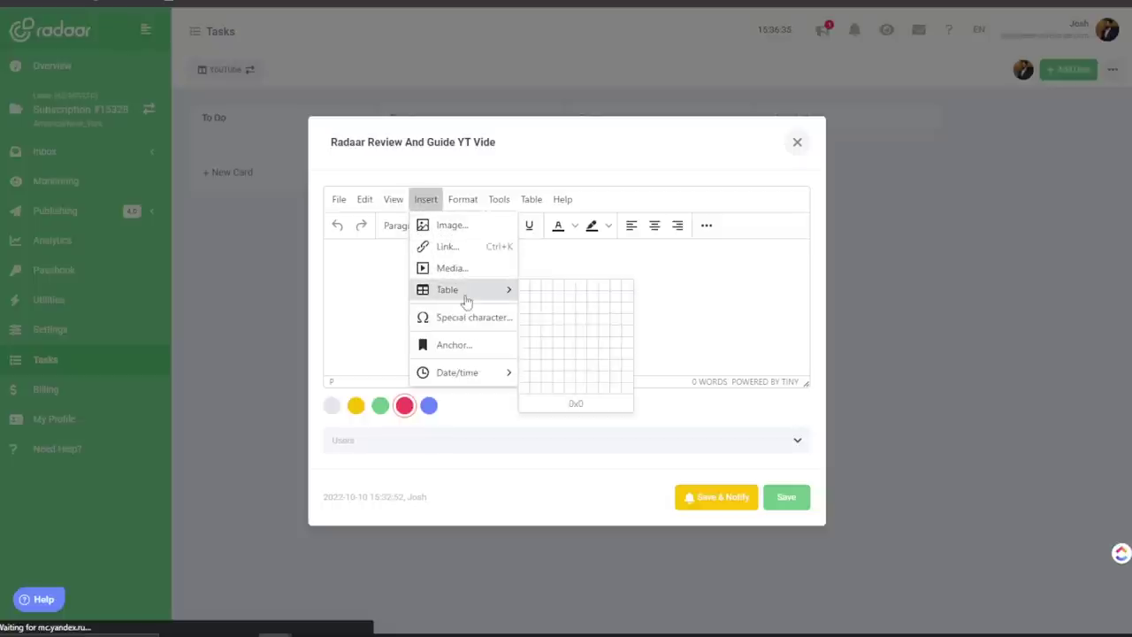
mouse_move(465, 208)
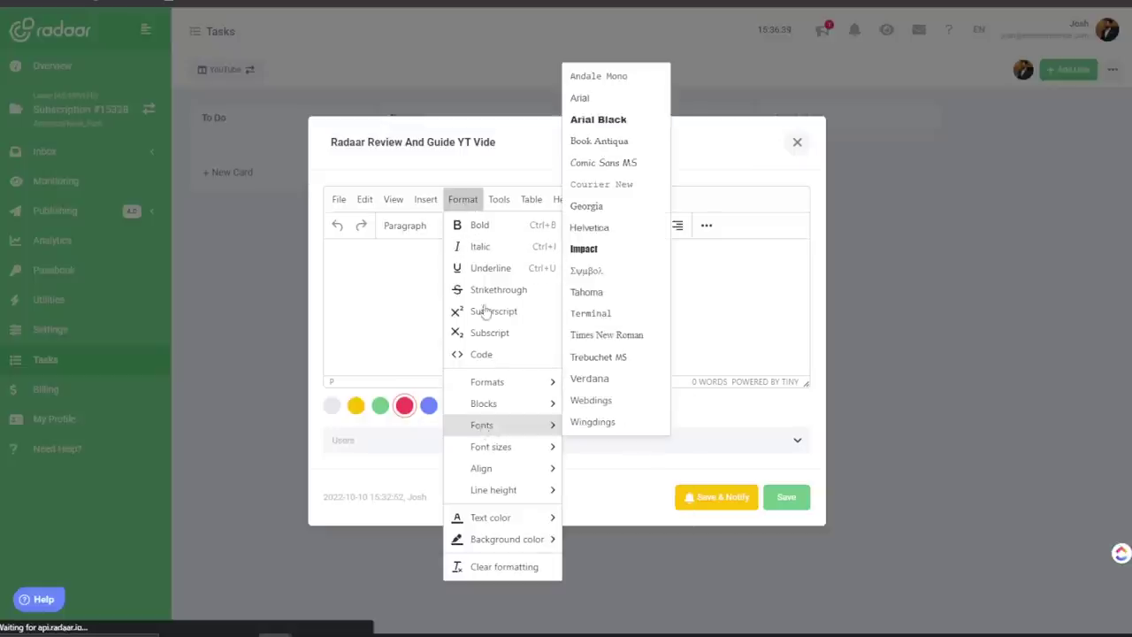
mouse_move(474, 547)
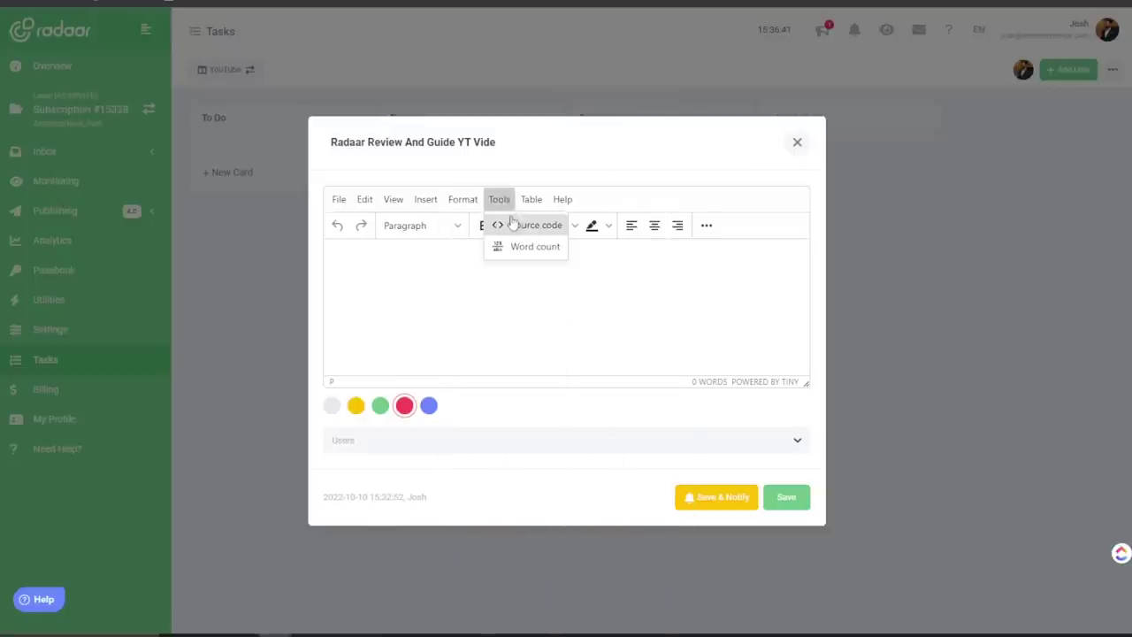
mouse_move(546, 210)
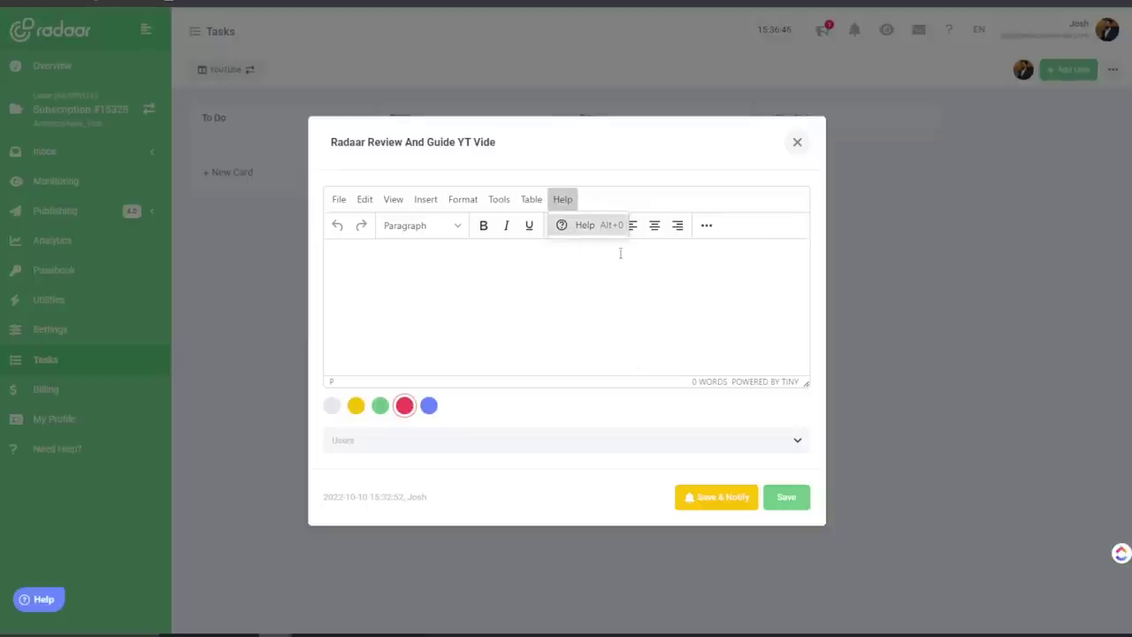
left_click(605, 252)
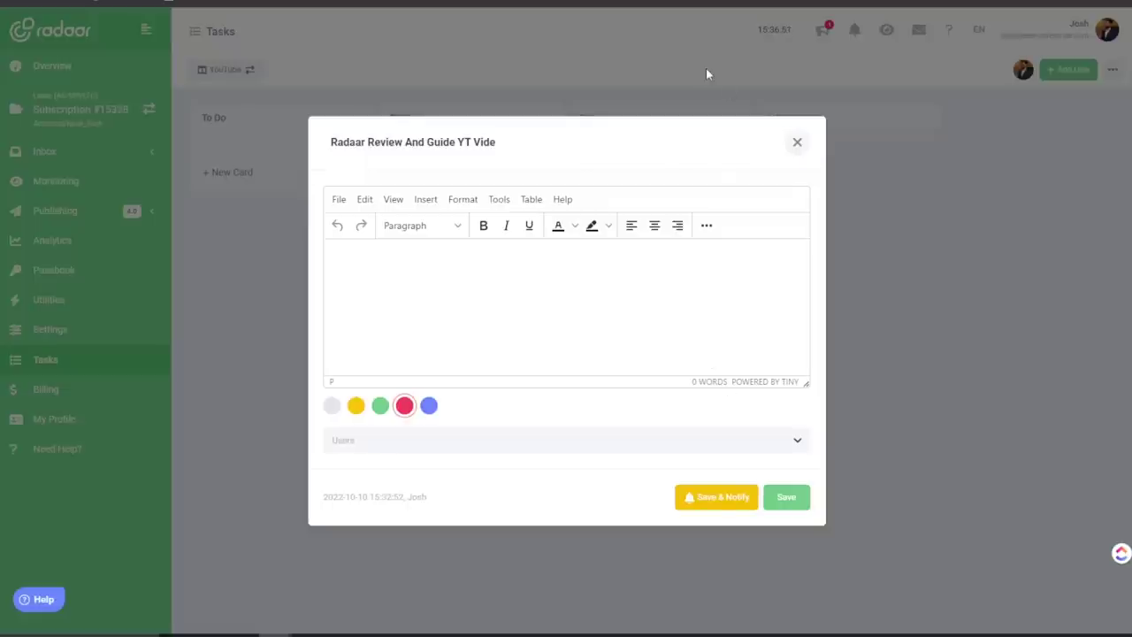
left_click(797, 145)
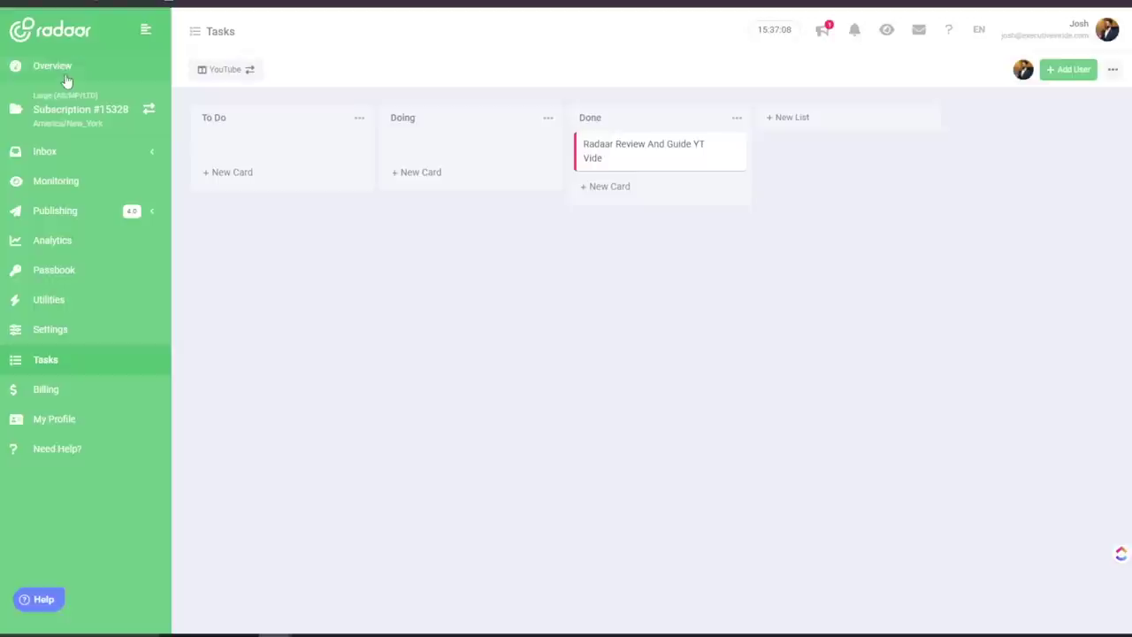
- Go to the Overview dashboard, scroll down, and open the Tutorials resource page
left_click(64, 71)
left_click_drag(267, 134, 367, 128)
scroll(247, 277, "down", 1)
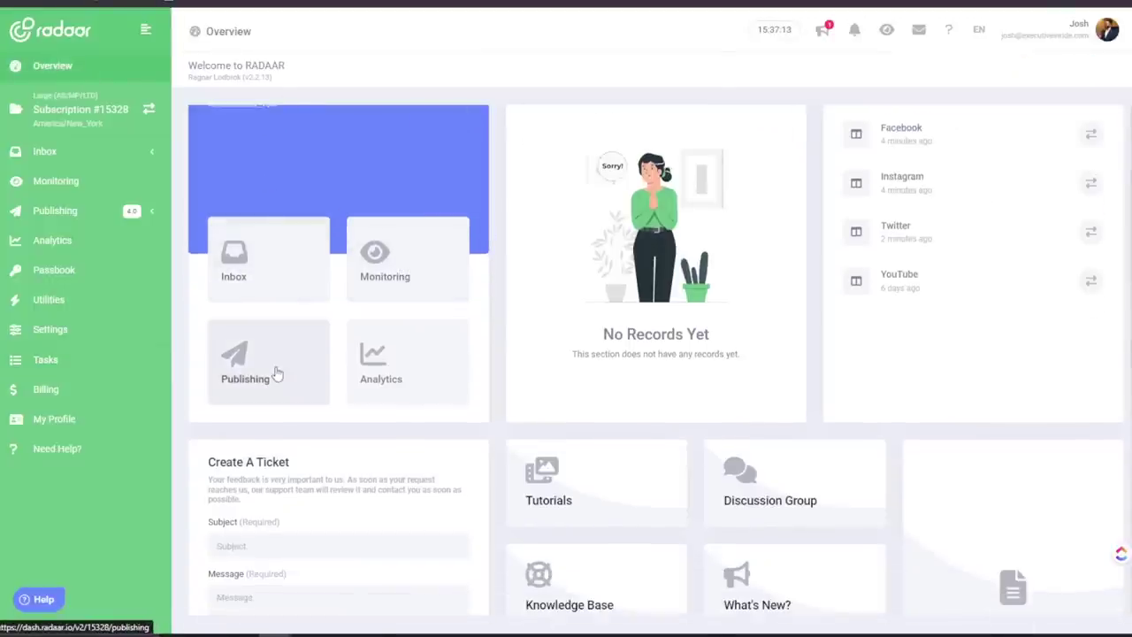
scroll(411, 428, "down", 1)
scroll(411, 428, "down", 3)
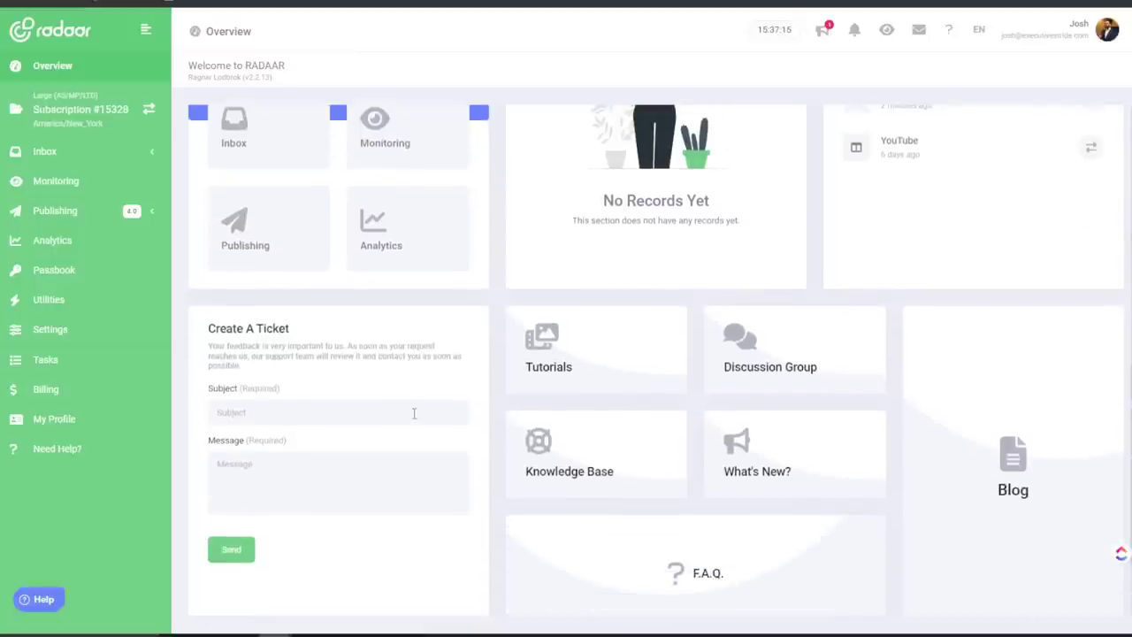
left_click_drag(208, 313, 221, 294)
left_click(285, 311)
left_click_drag(286, 311, 463, 321)
scroll(679, 407, "up", 1)
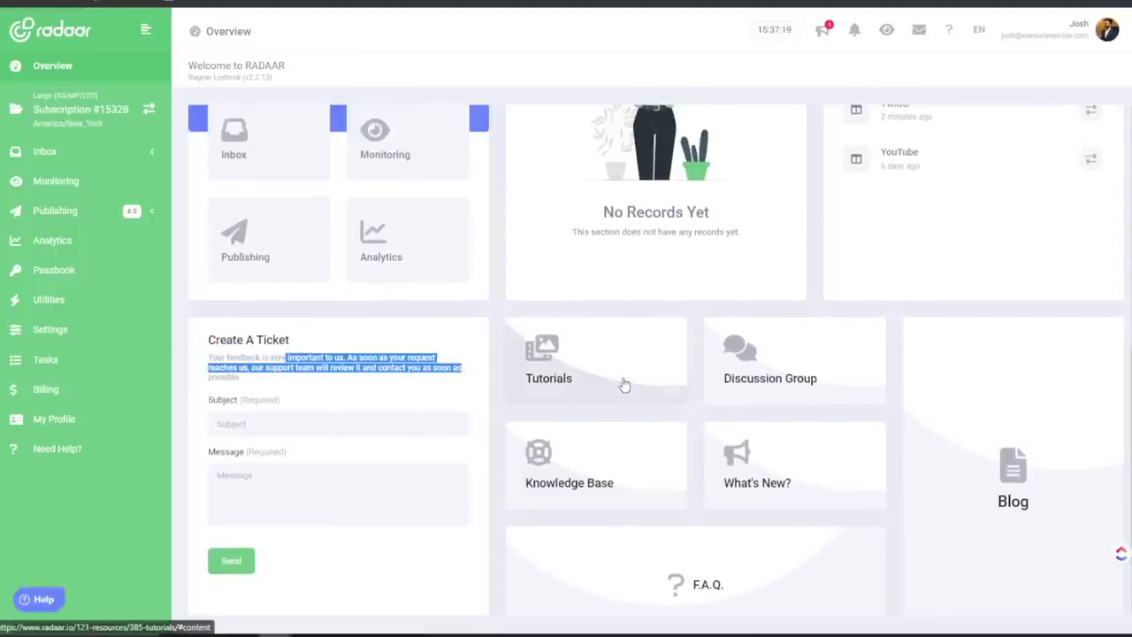
left_click(628, 344)
- Page forward through the tutorials list: page 2, then the next page, then page 5
scroll(751, 204, "down", 6)
scroll(750, 336, "up", 2)
scroll(749, 345, "up", 5)
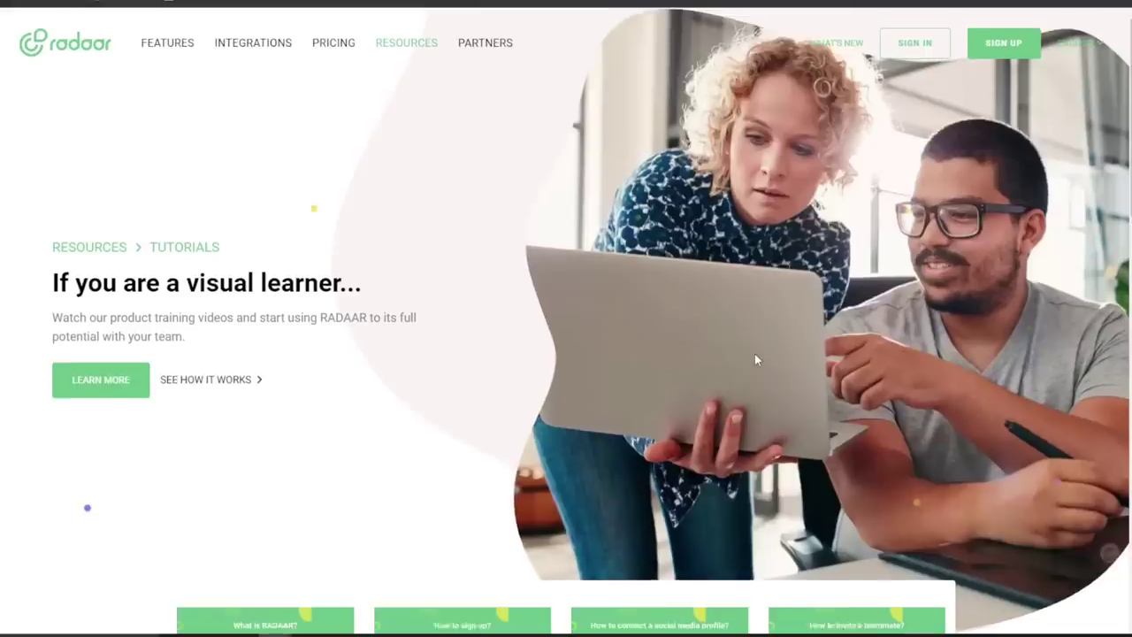
scroll(754, 353, "down", 9)
scroll(743, 387, "down", 5)
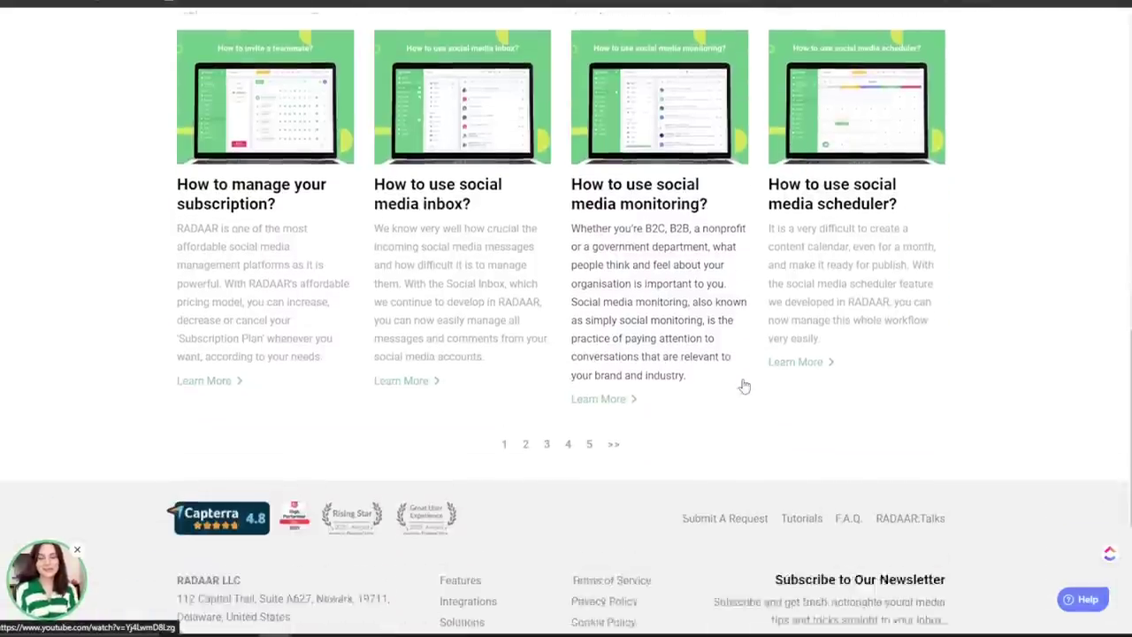
left_click(524, 398)
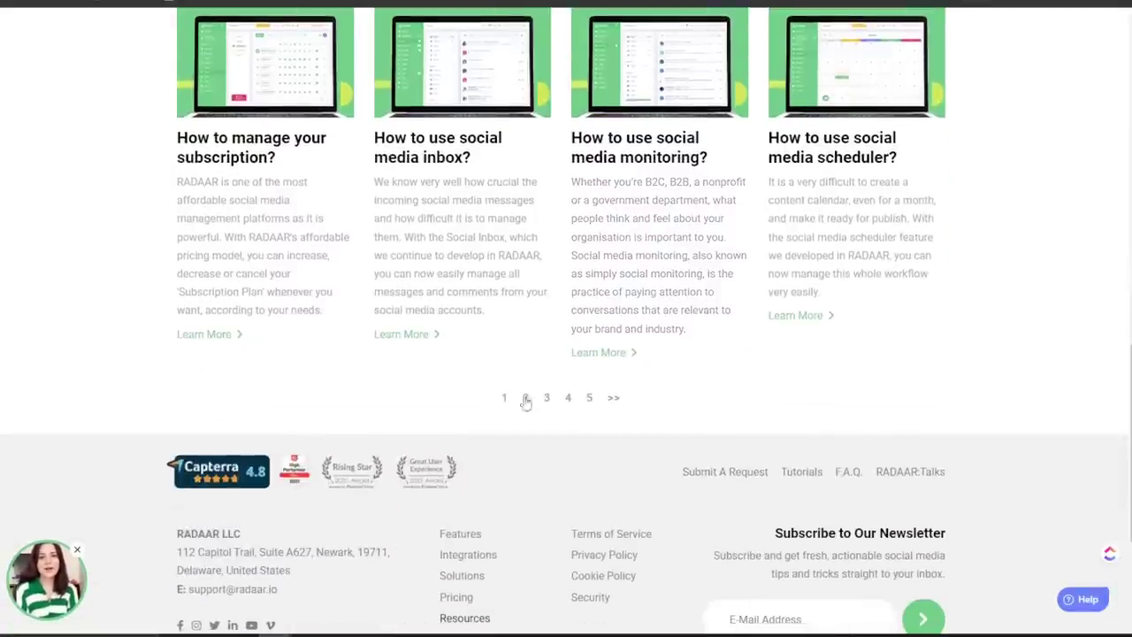
scroll(585, 390, "down", 1)
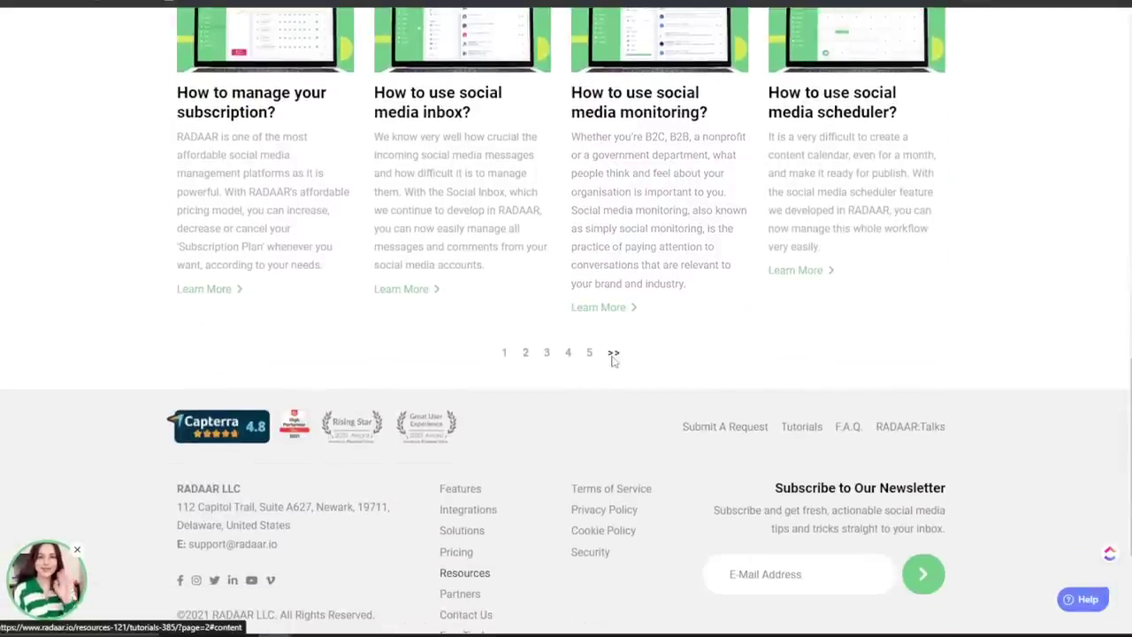
left_click(613, 355)
scroll(616, 429, "down", 6)
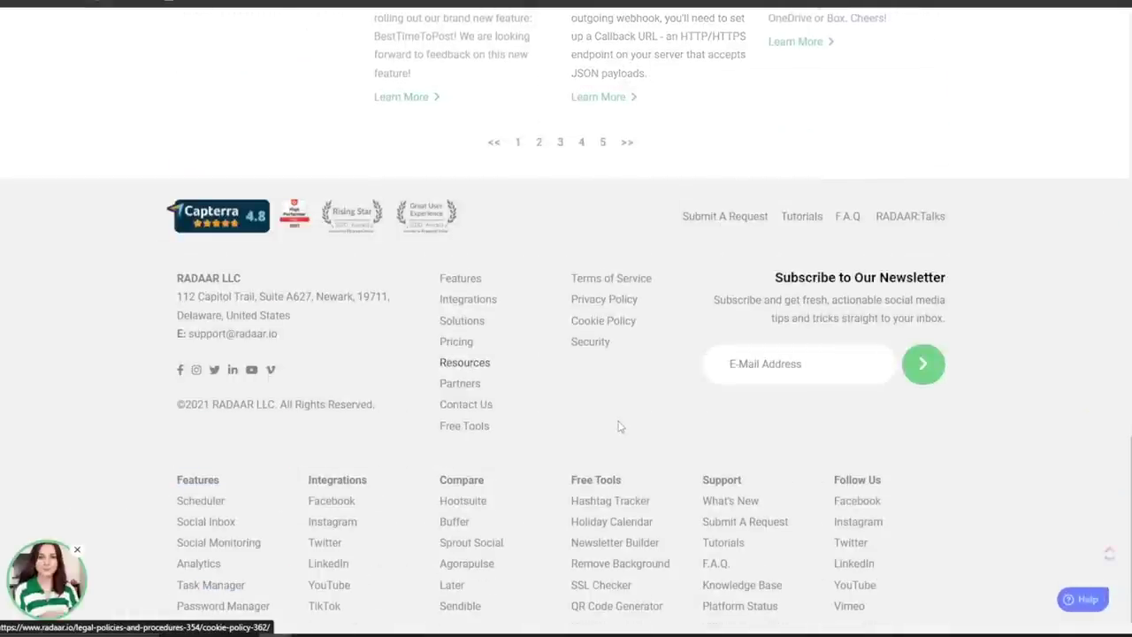
left_click(603, 142)
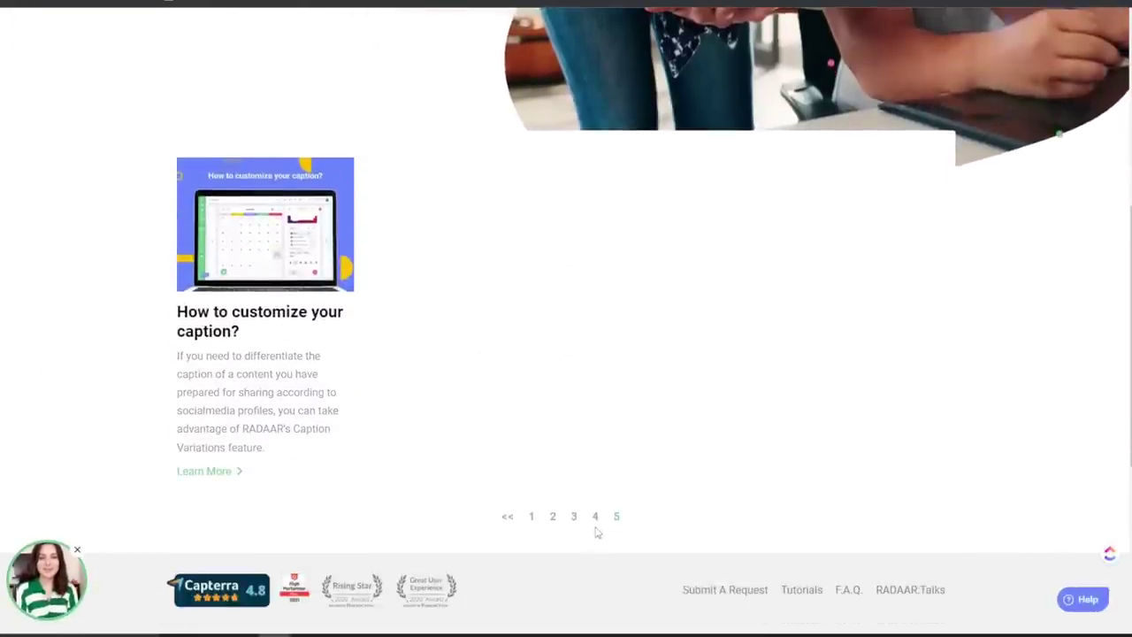
- Step back through tutorial pages 4 and 3, scrolling through each list
left_click(597, 519)
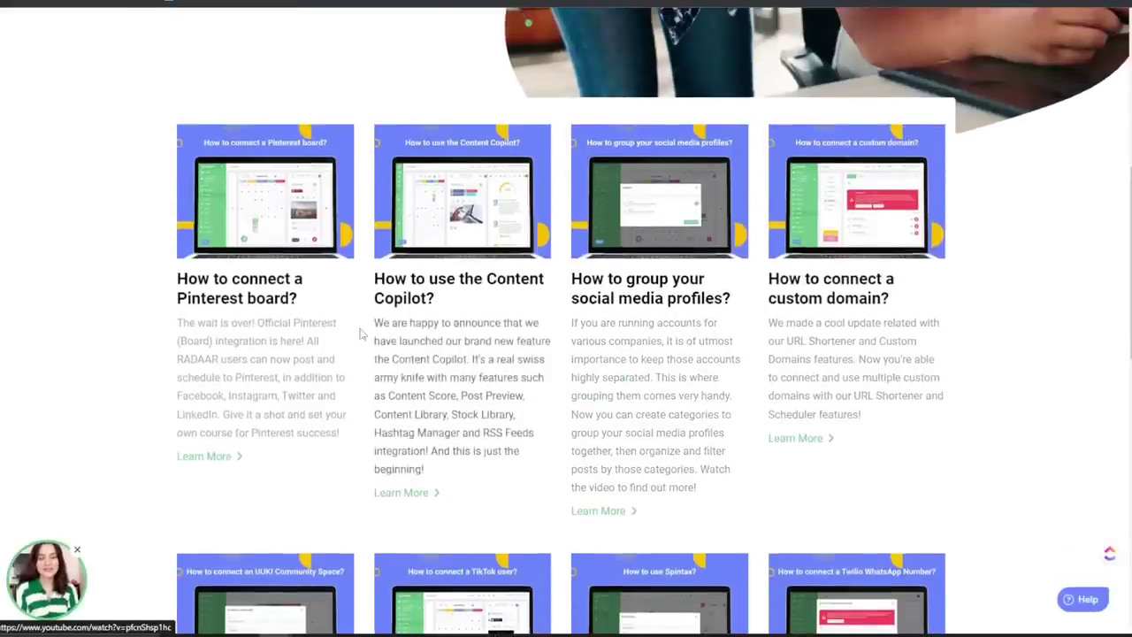
scroll(508, 382, "down", 1)
scroll(508, 382, "down", 1)
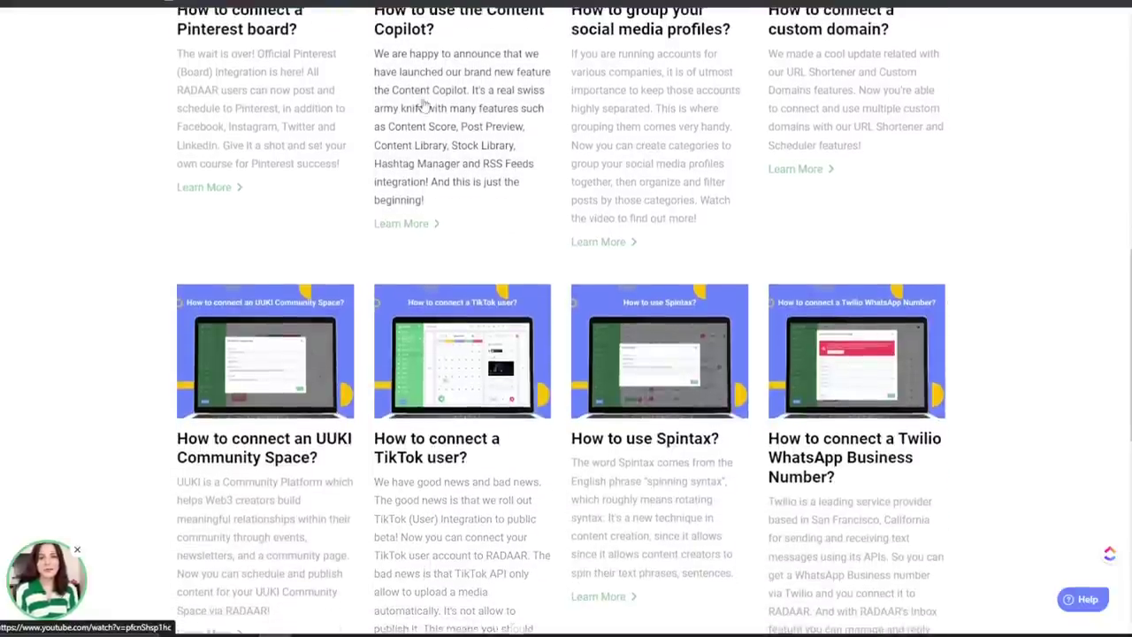
scroll(480, 330, "down", 3)
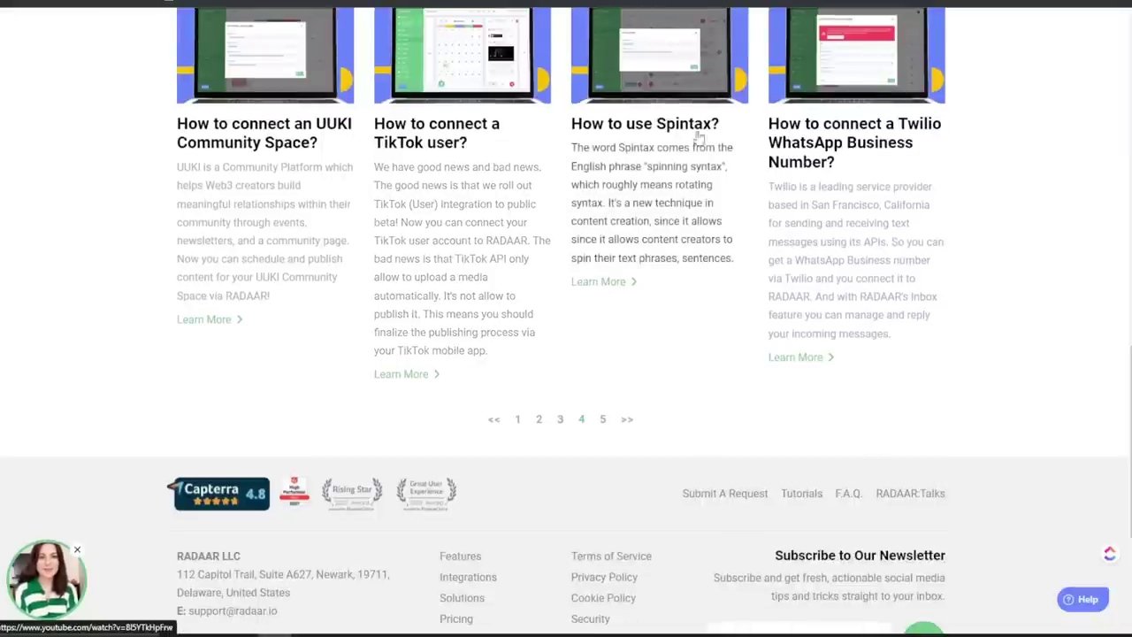
left_click(559, 421)
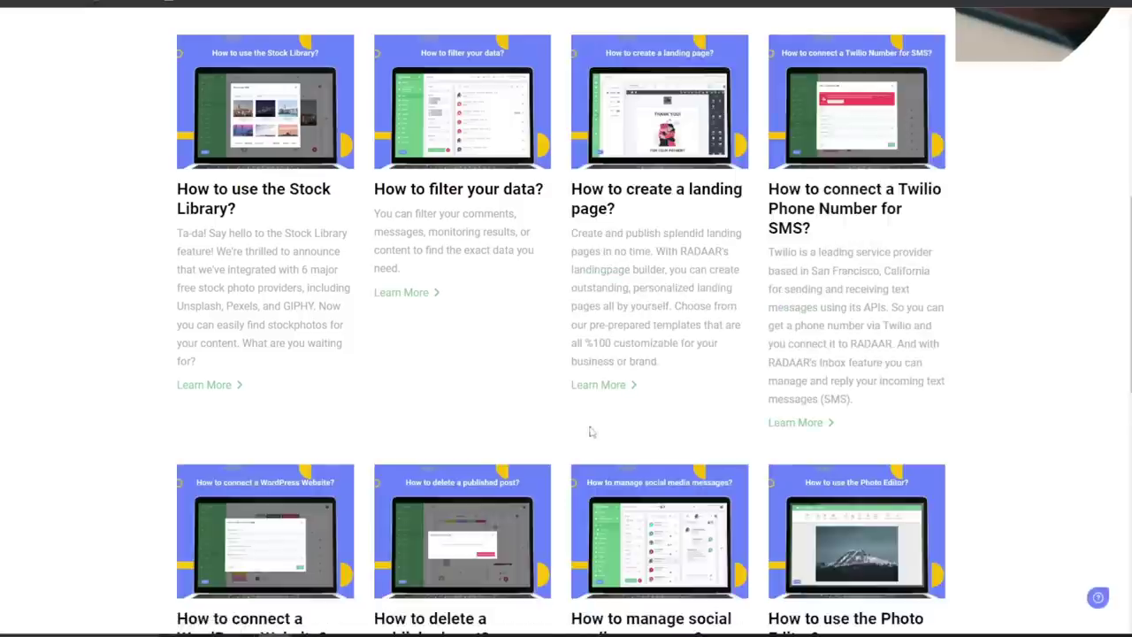
scroll(595, 435, "down", 5)
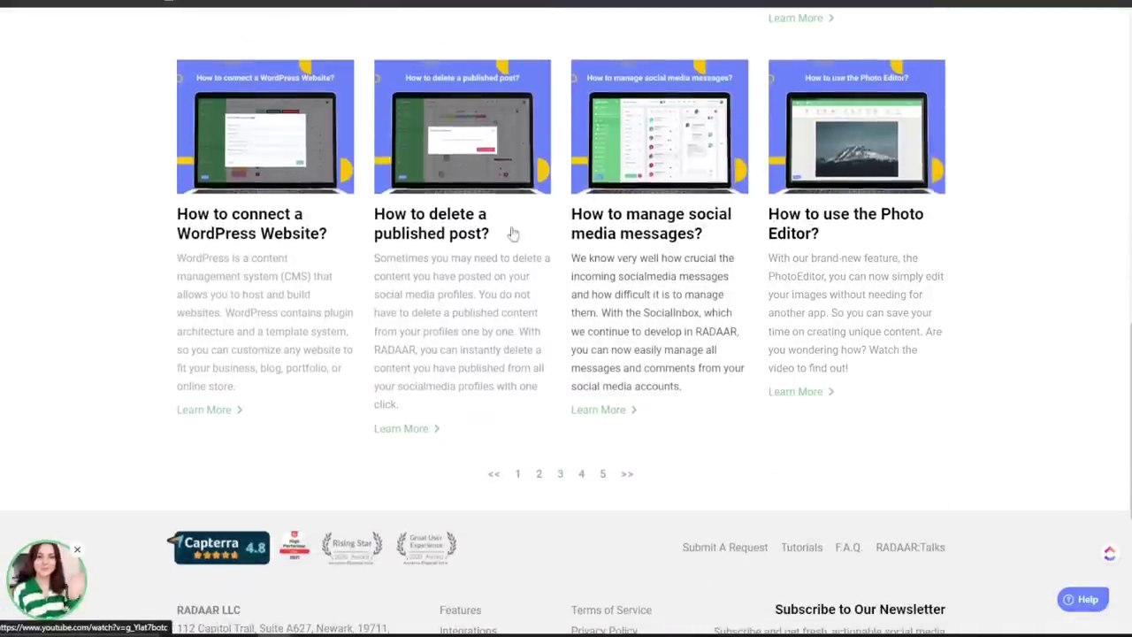
scroll(756, 394, "up", 2)
scroll(758, 435, "down", 4)
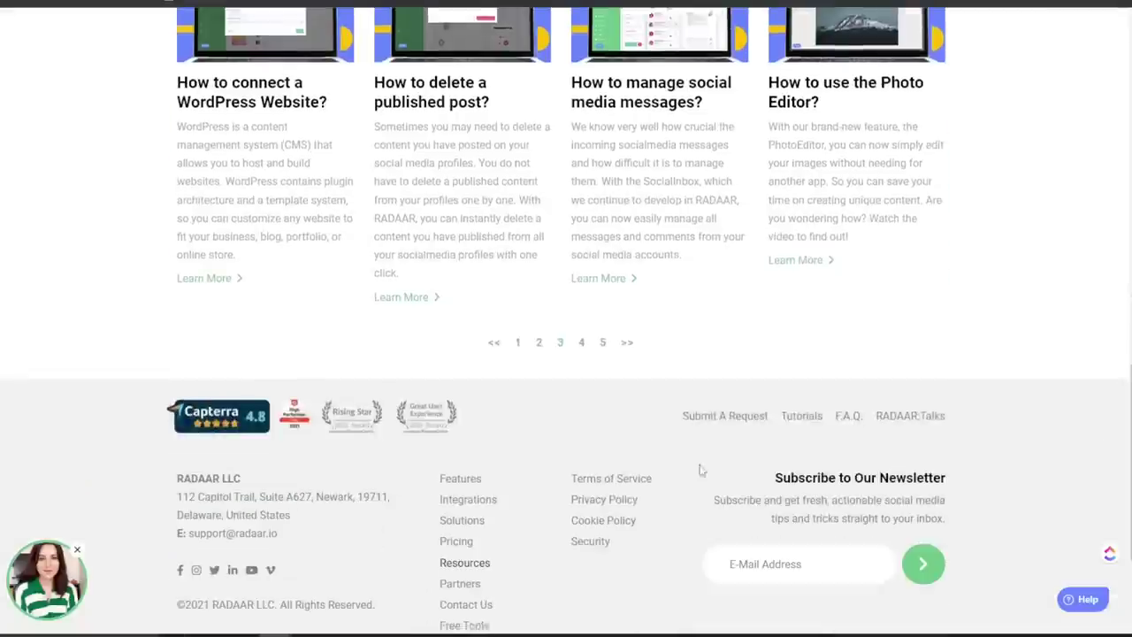
- Return to tutorial pages 2 and then 1, scrolling through the first page's videos
left_click(538, 341)
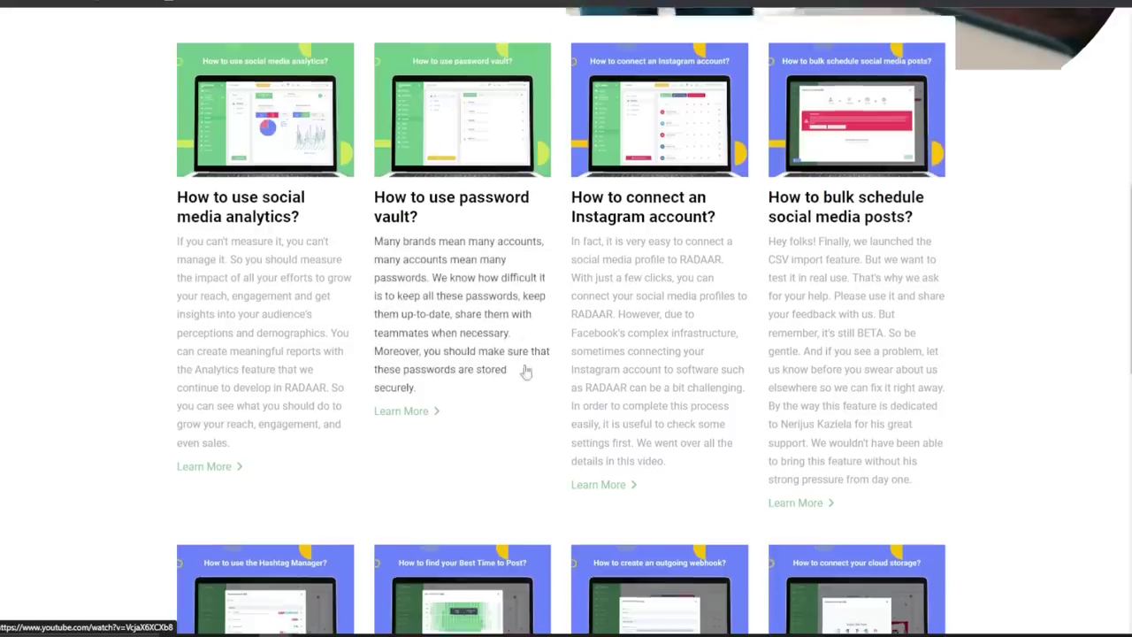
scroll(542, 375, "down", 4)
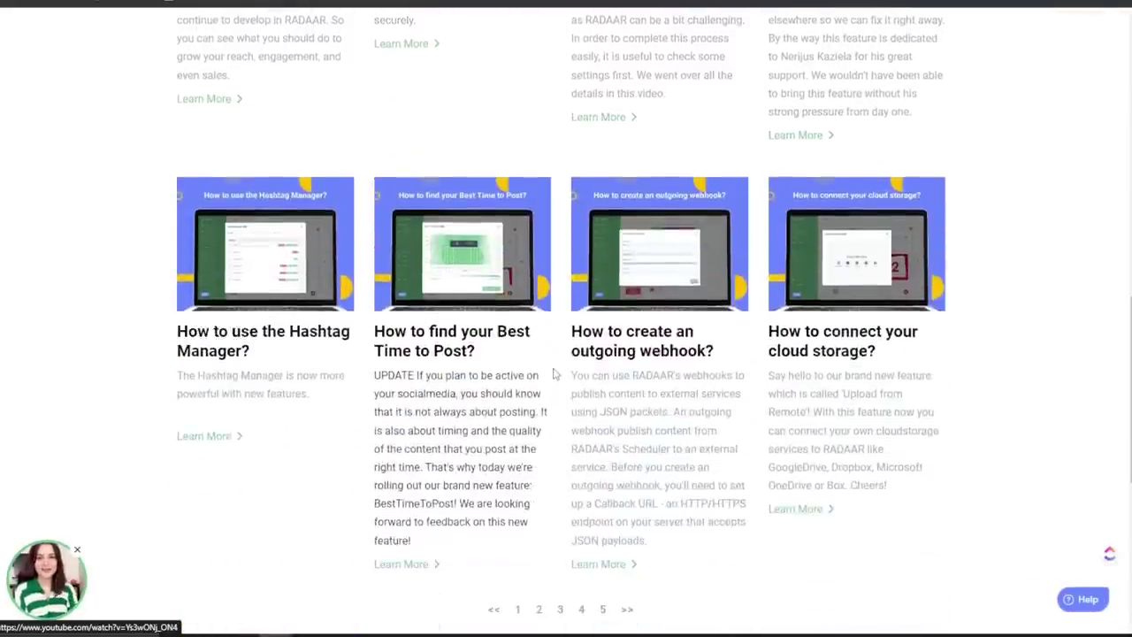
scroll(549, 398, "up", 8)
scroll(558, 412, "down", 3)
scroll(558, 411, "down", 3)
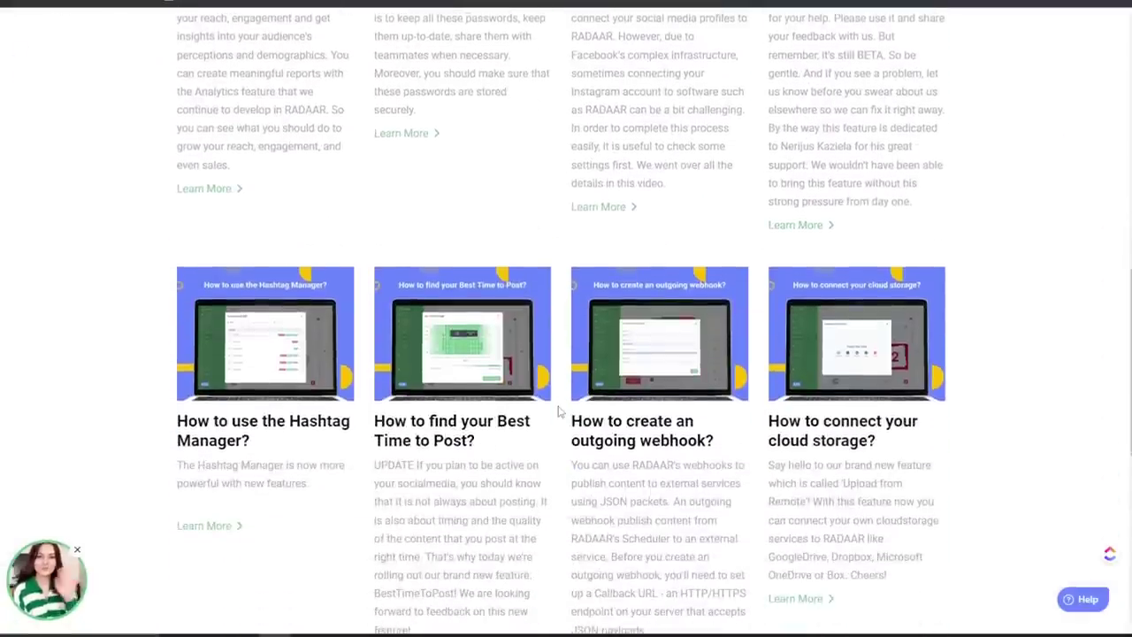
scroll(558, 411, "down", 2)
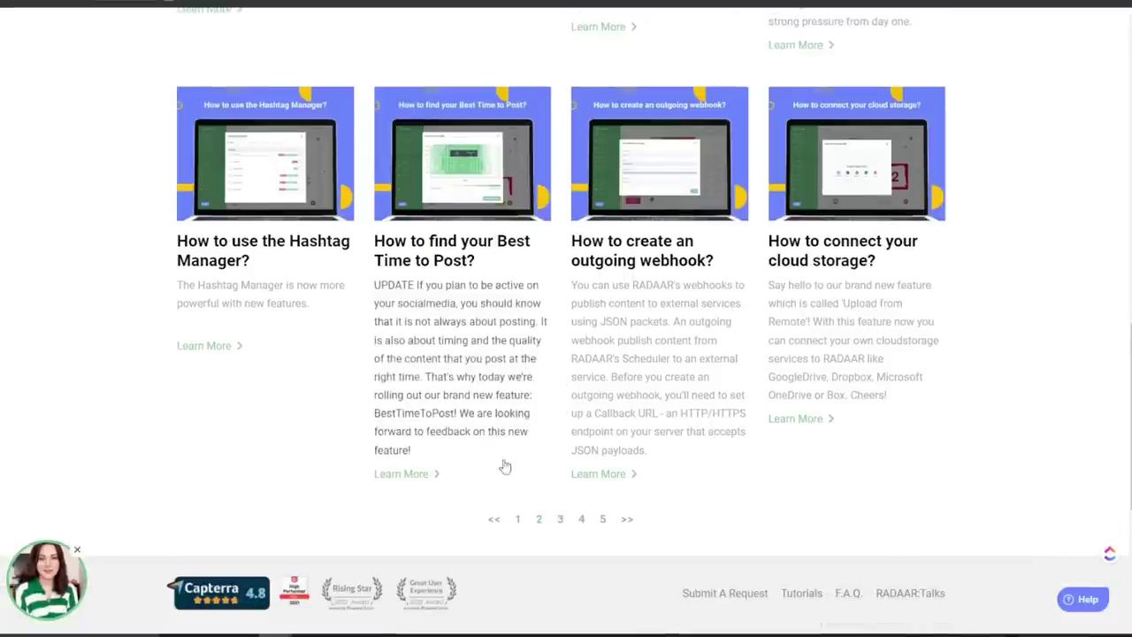
left_click(519, 520)
scroll(645, 309, "down", 5)
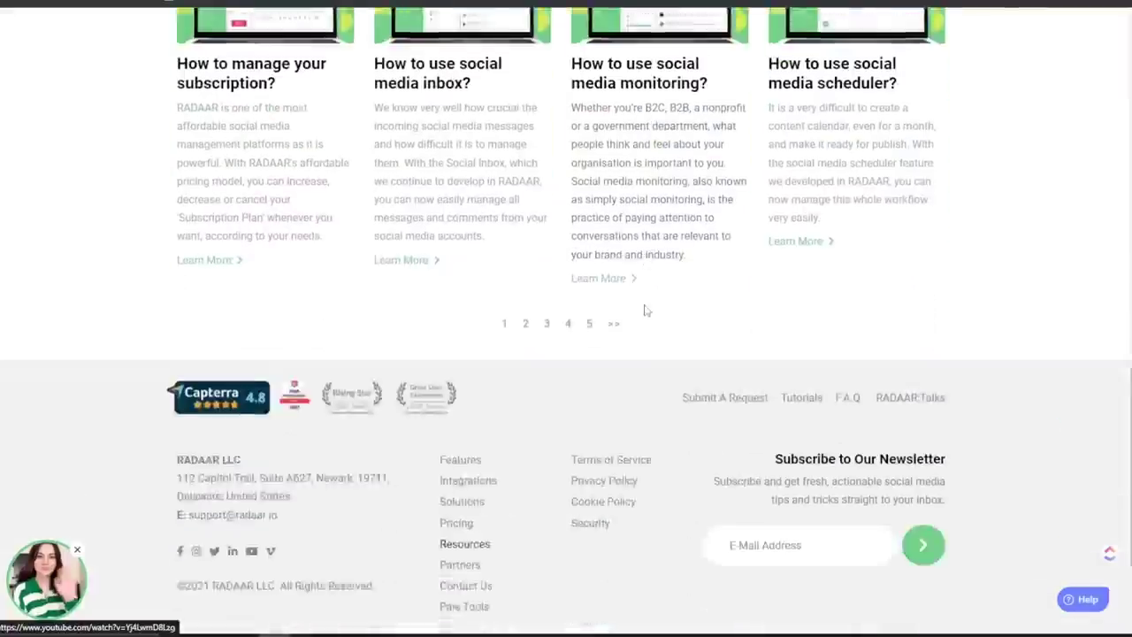
scroll(663, 320, "up", 8)
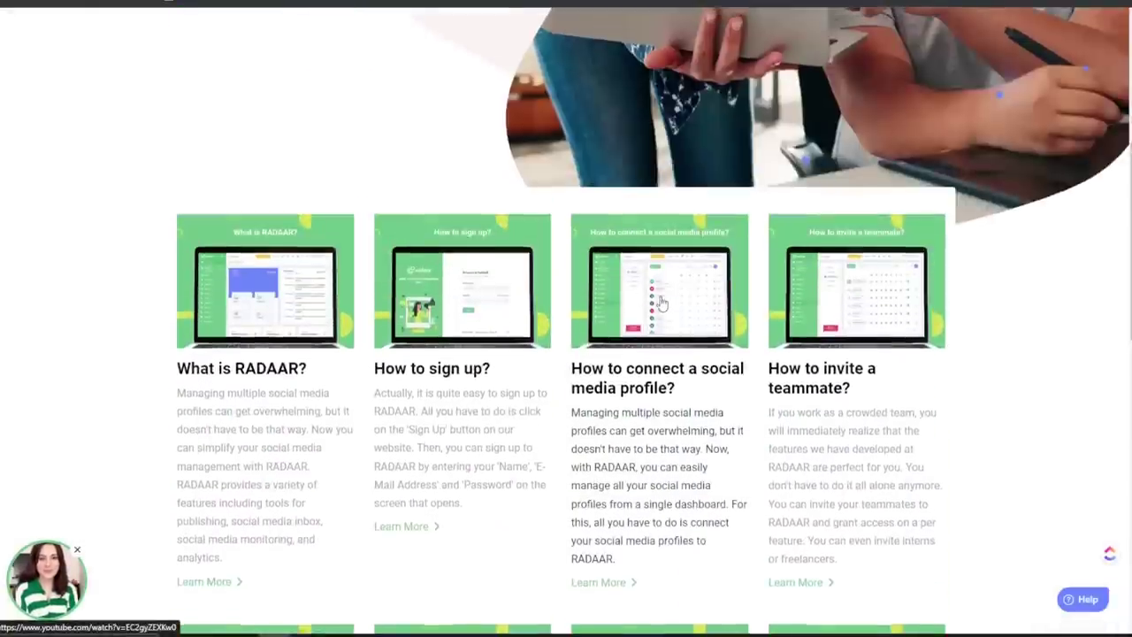
scroll(661, 303, "down", 2)
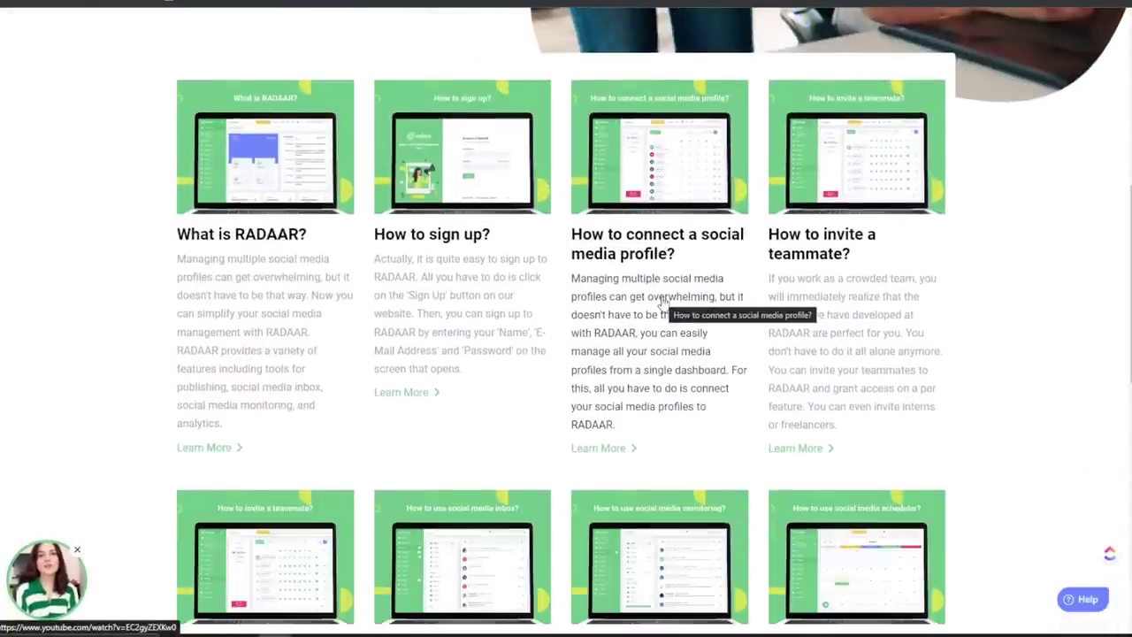
scroll(541, 280, "down", 5)
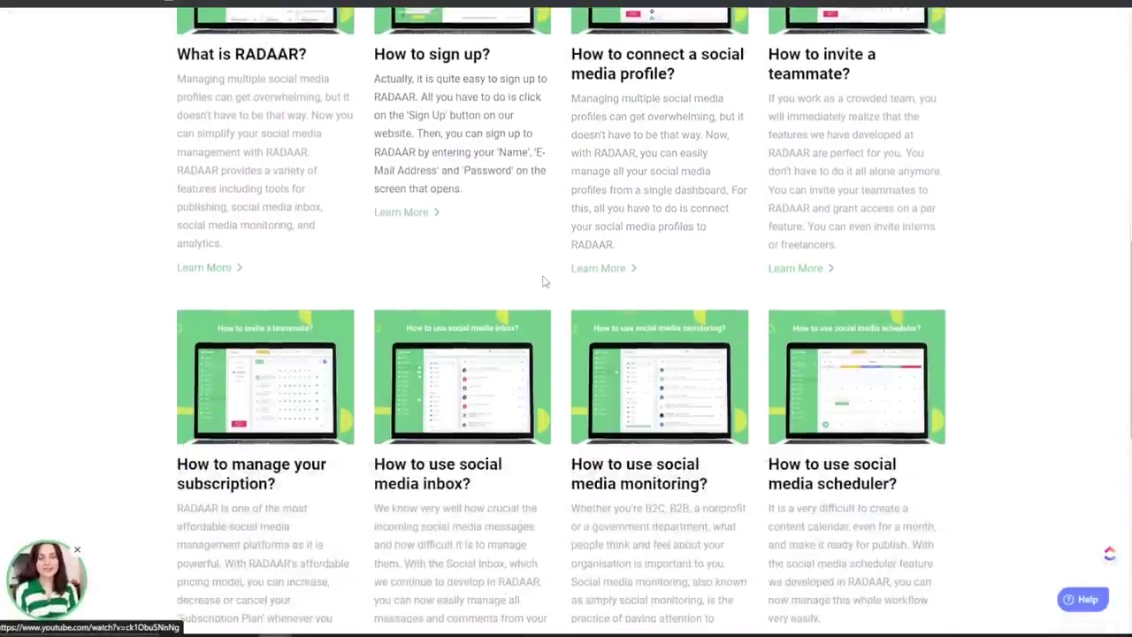
scroll(574, 177, "up", 4)
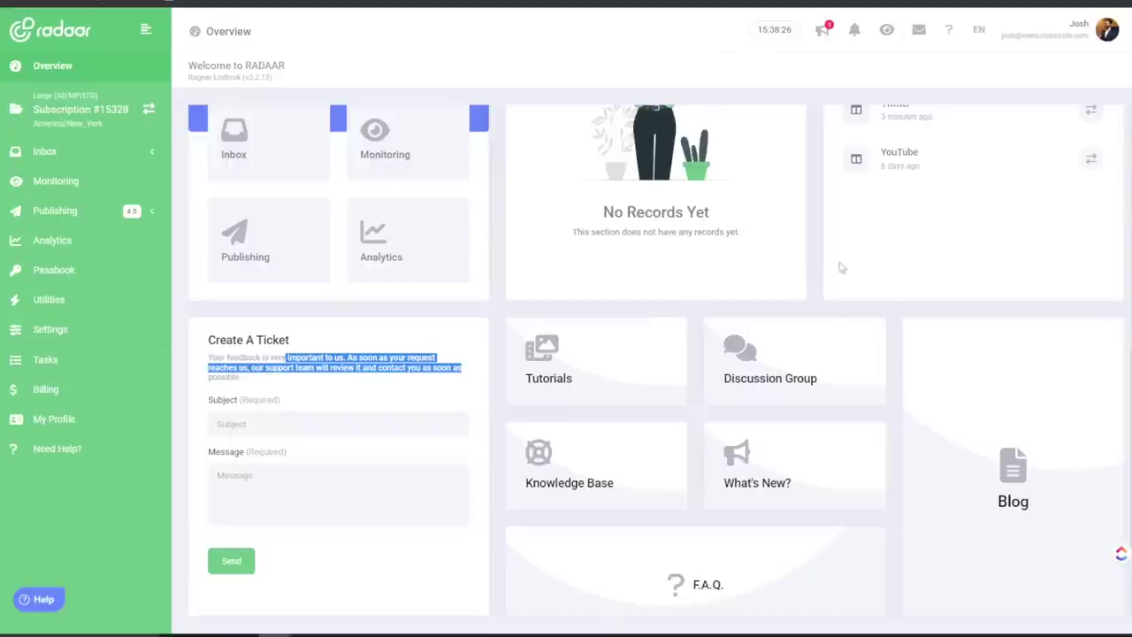
scroll(841, 267, "down", 1)
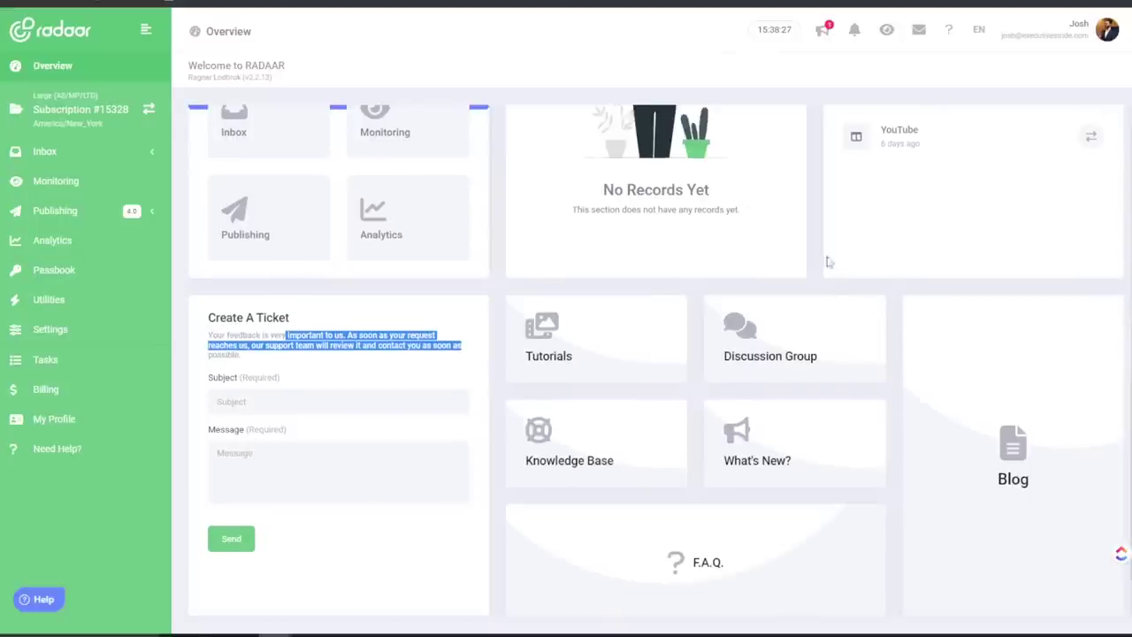
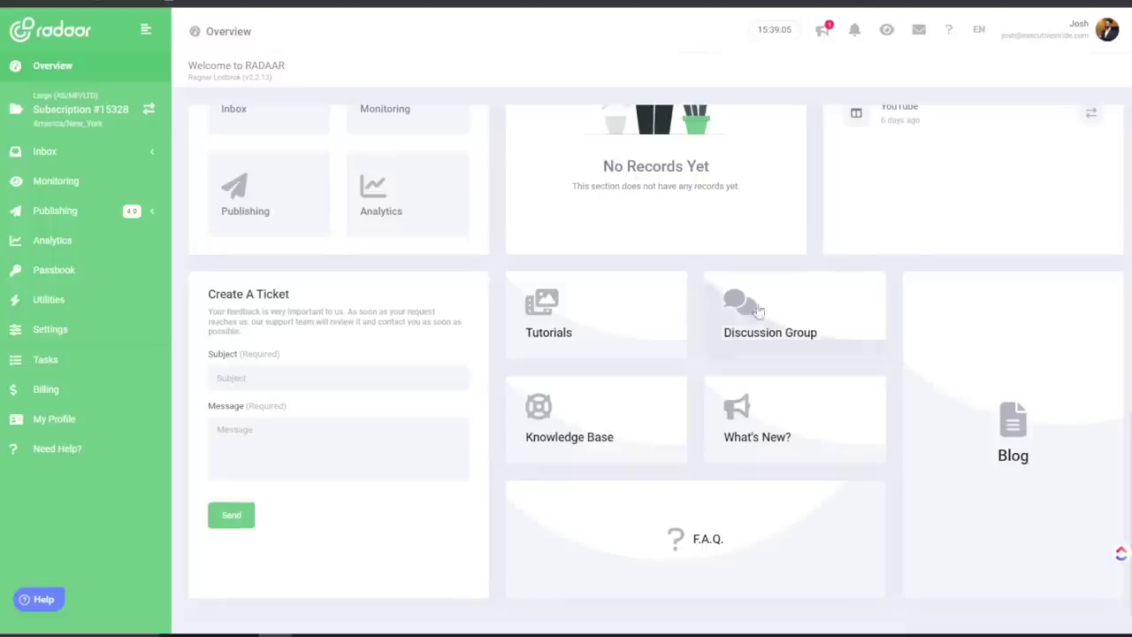
- Browse the What's New announcements, then move through Roadmap to the Ideas feature requests list
left_click(748, 435)
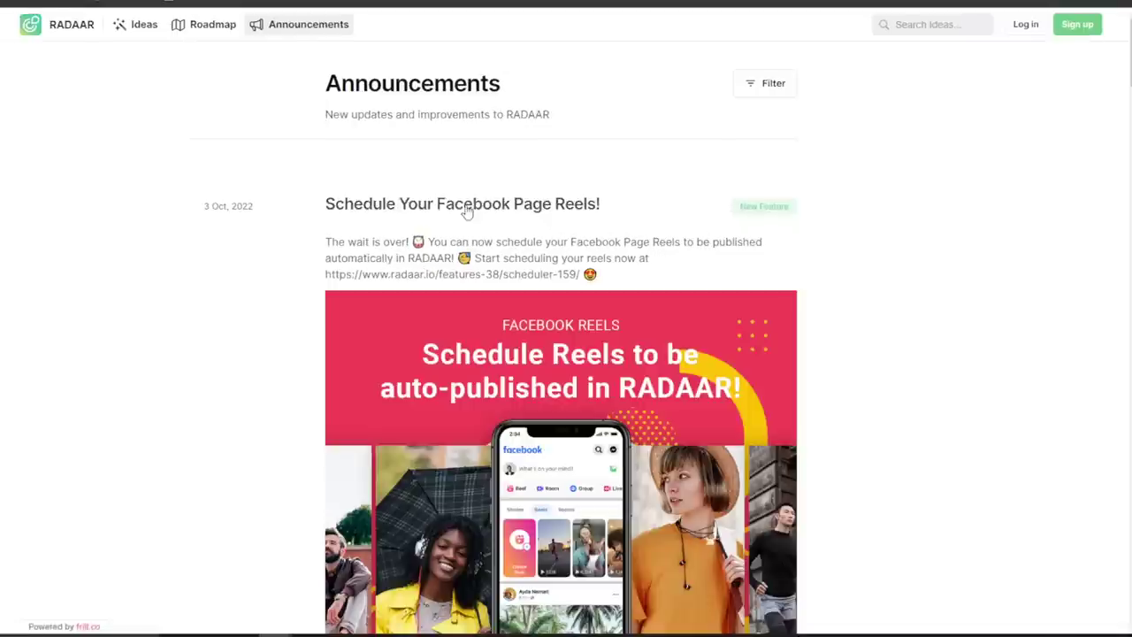
scroll(466, 210, "down", 1)
scroll(466, 210, "down", 15)
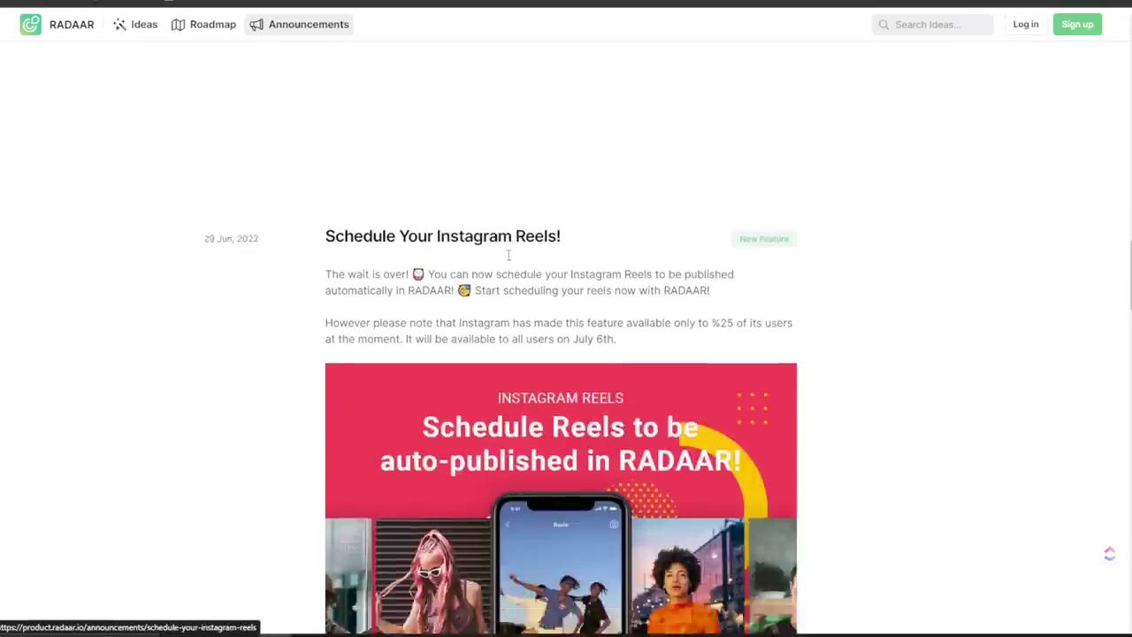
scroll(463, 287, "up", 15)
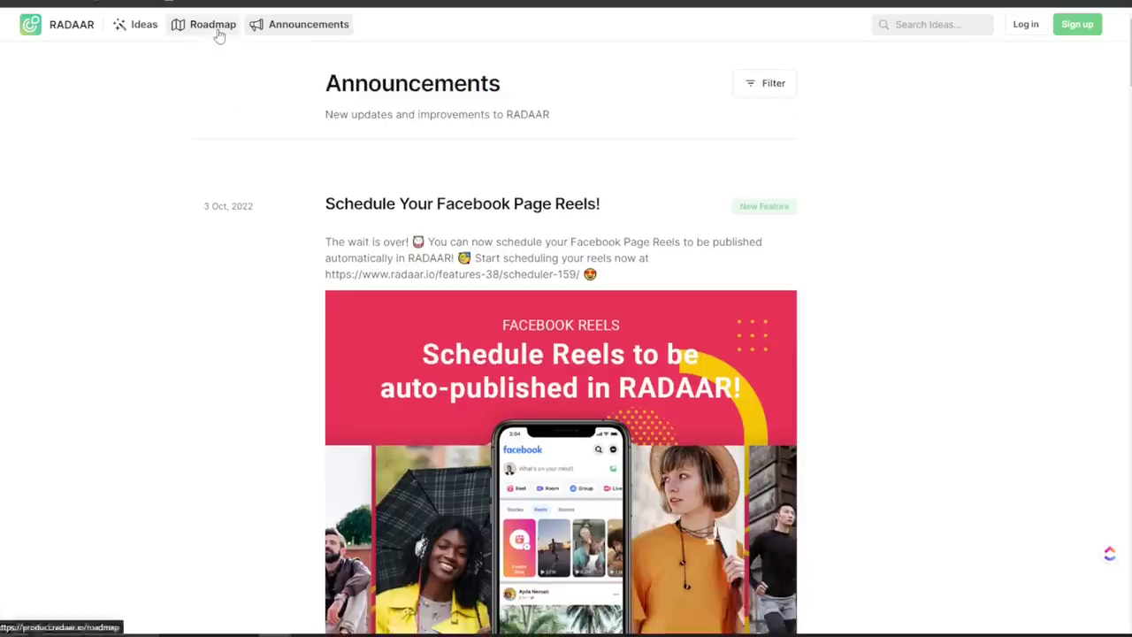
left_click(212, 27)
left_click(132, 26)
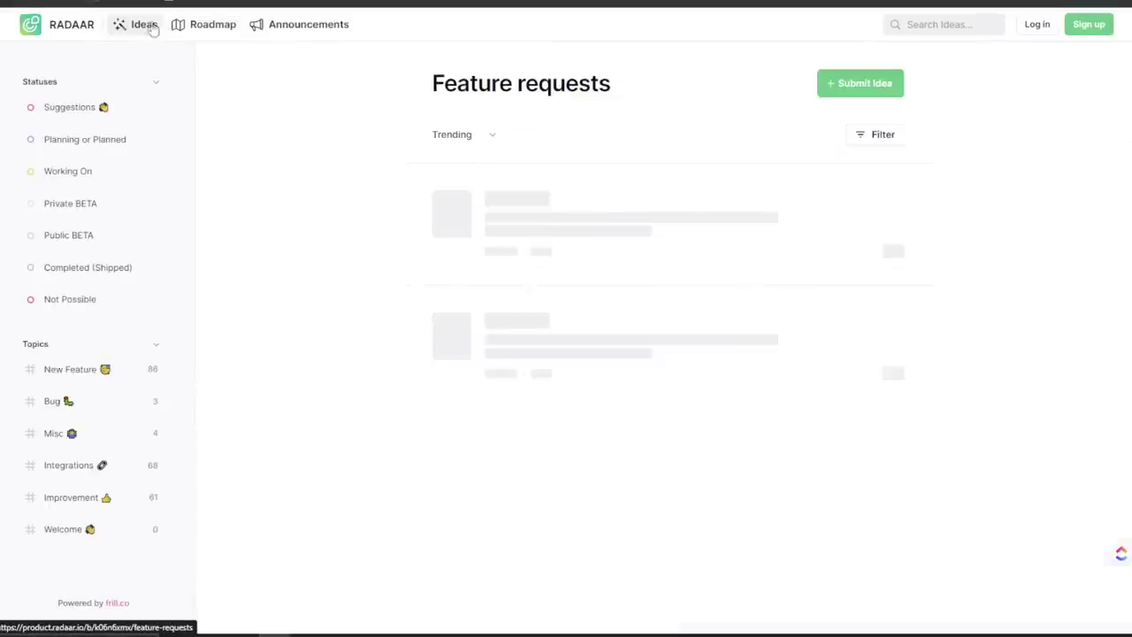
- Return to the public Roadmap board and scroll down through the Planning or Planned column
left_click(185, 30)
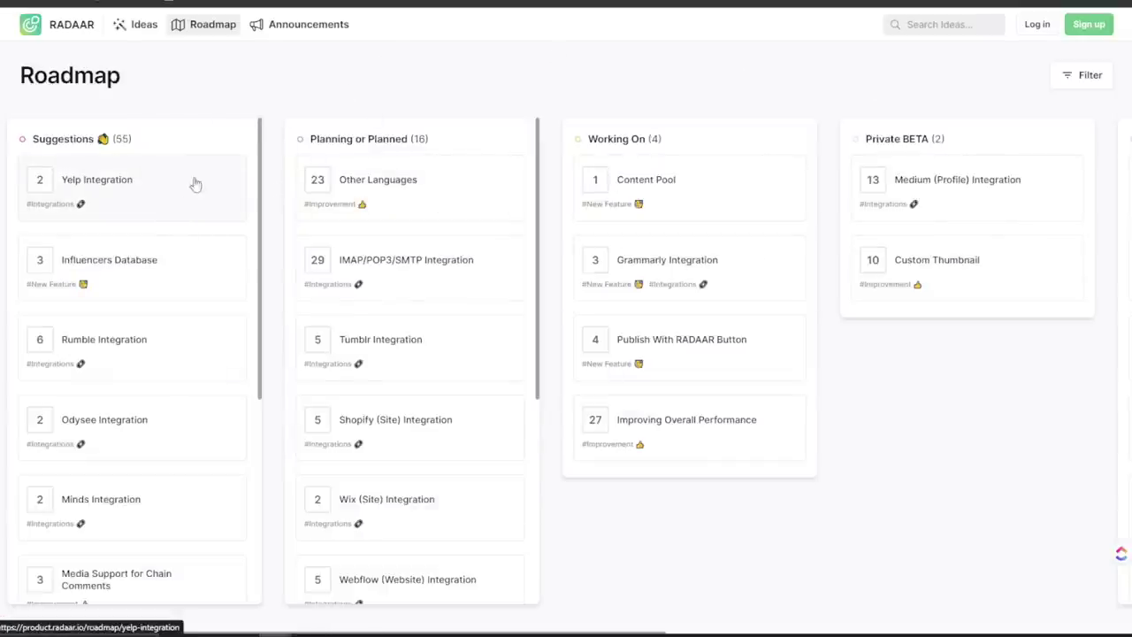
scroll(440, 212, "down", 1)
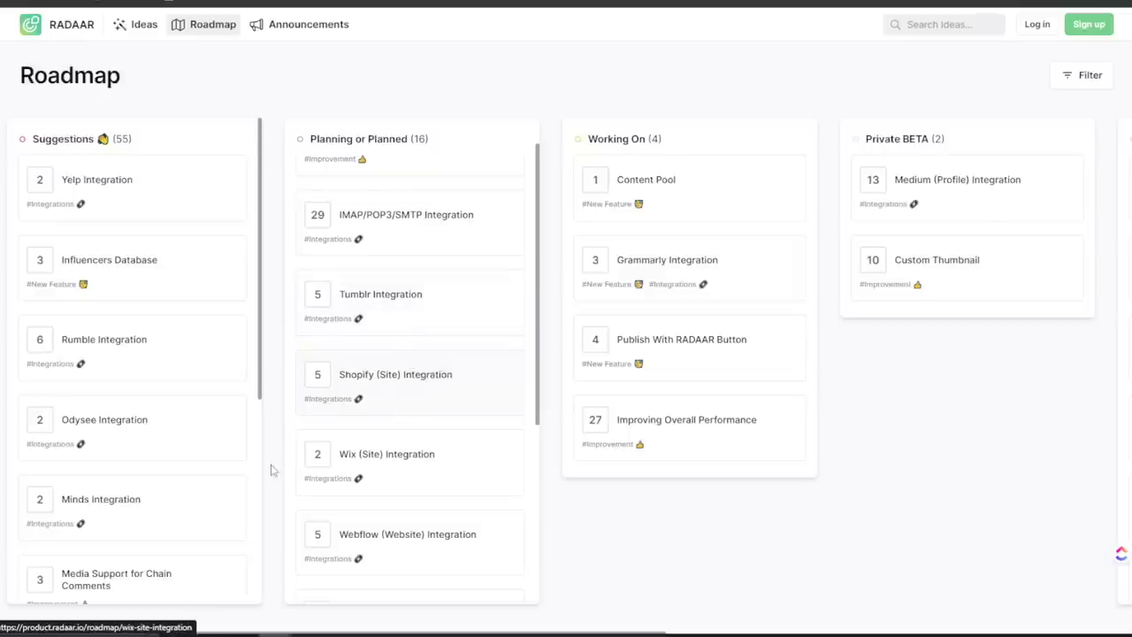
scroll(442, 372, "down", 2)
scroll(447, 379, "down", 2)
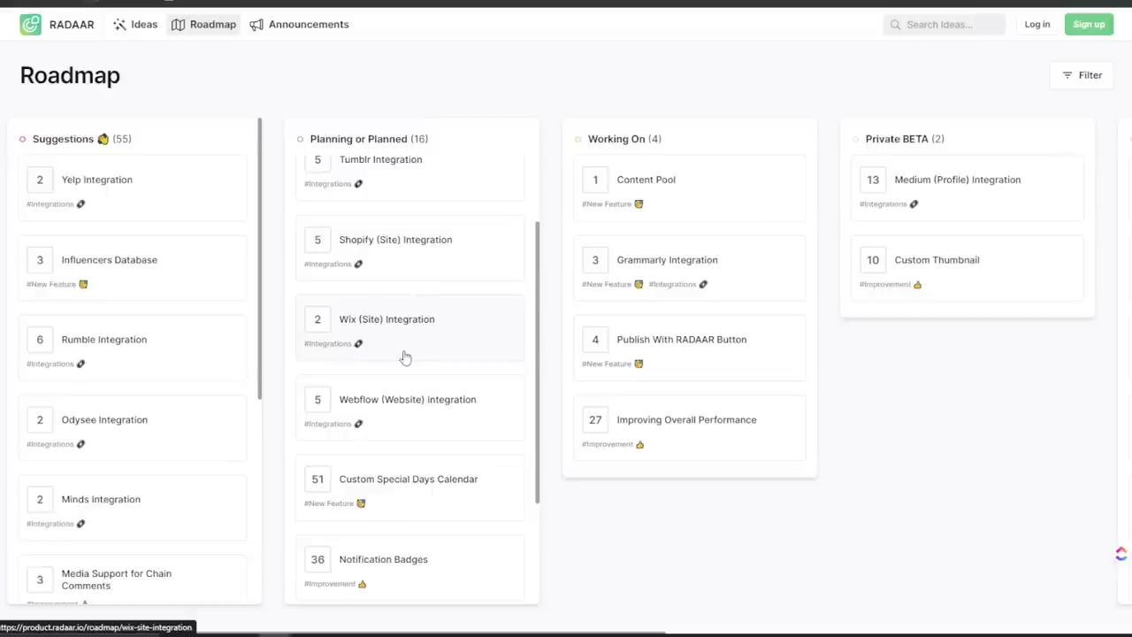
scroll(407, 351, "down", 1)
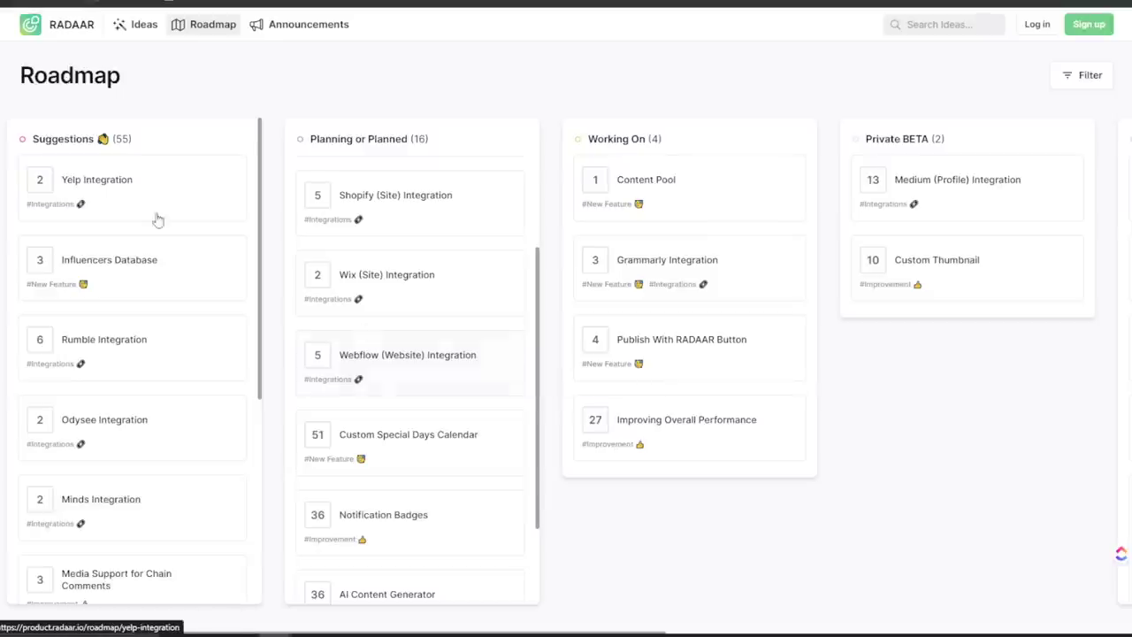
scroll(432, 331, "down", 1)
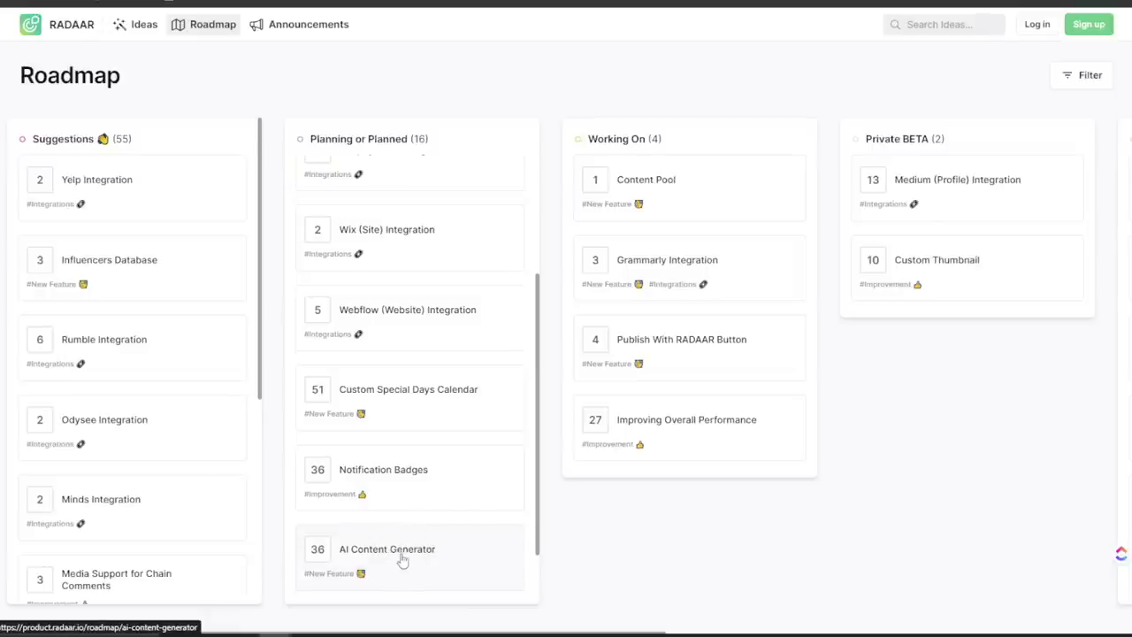
scroll(399, 557, "up", 1)
scroll(405, 555, "up", 1)
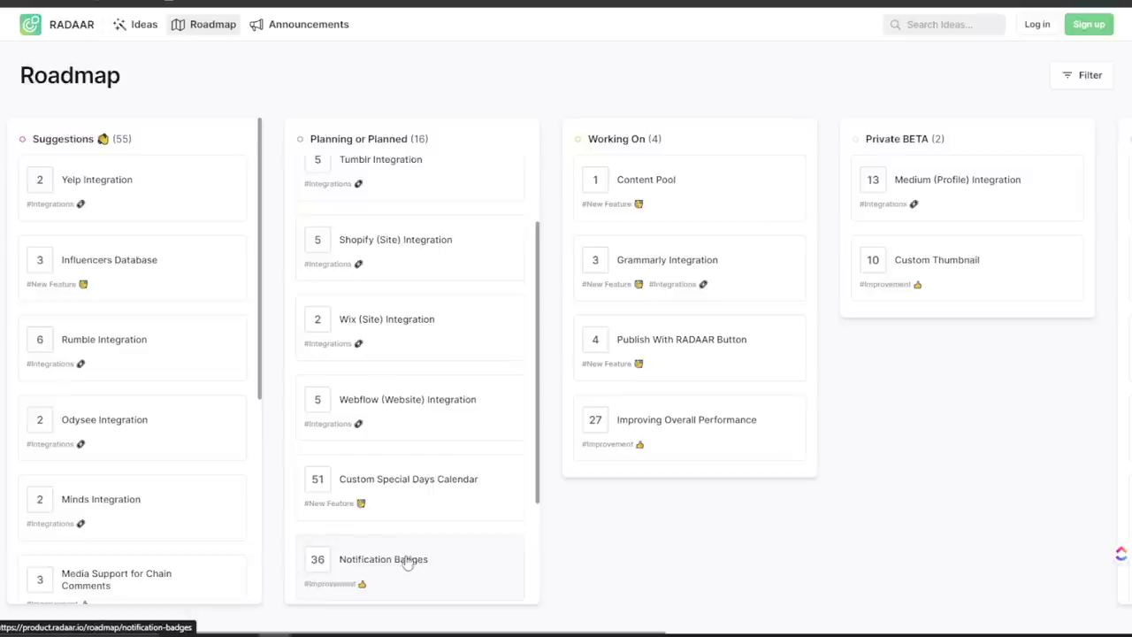
scroll(405, 557, "down", 3)
scroll(380, 533, "down", 6)
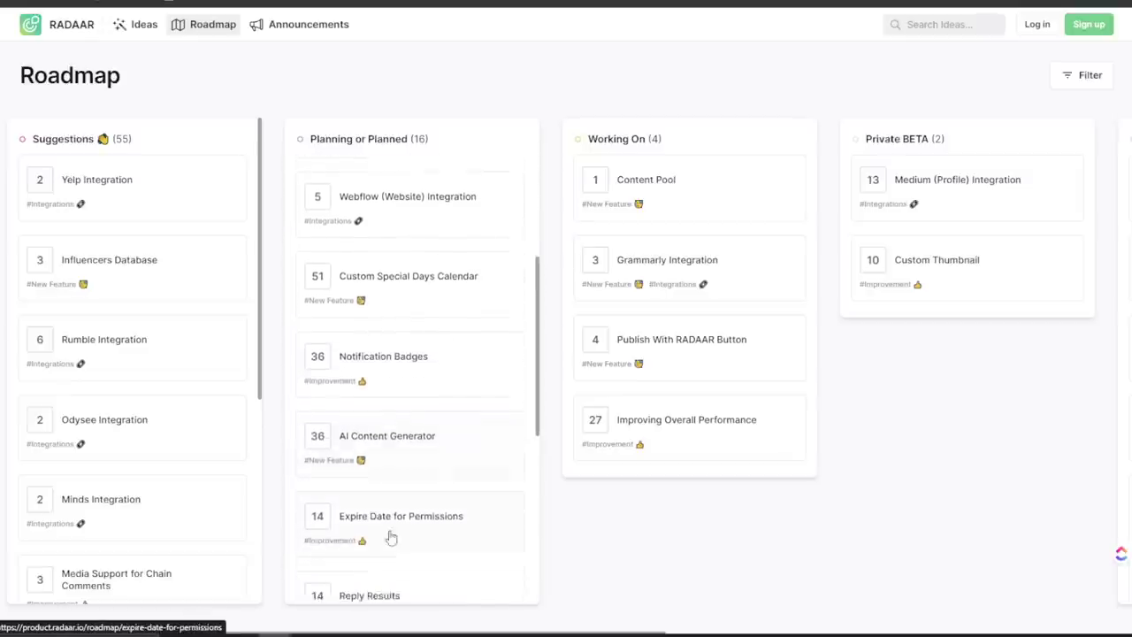
scroll(341, 541, "down", 3)
scroll(359, 536, "up", 9)
scroll(362, 526, "down", 1)
scroll(362, 524, "down", 5)
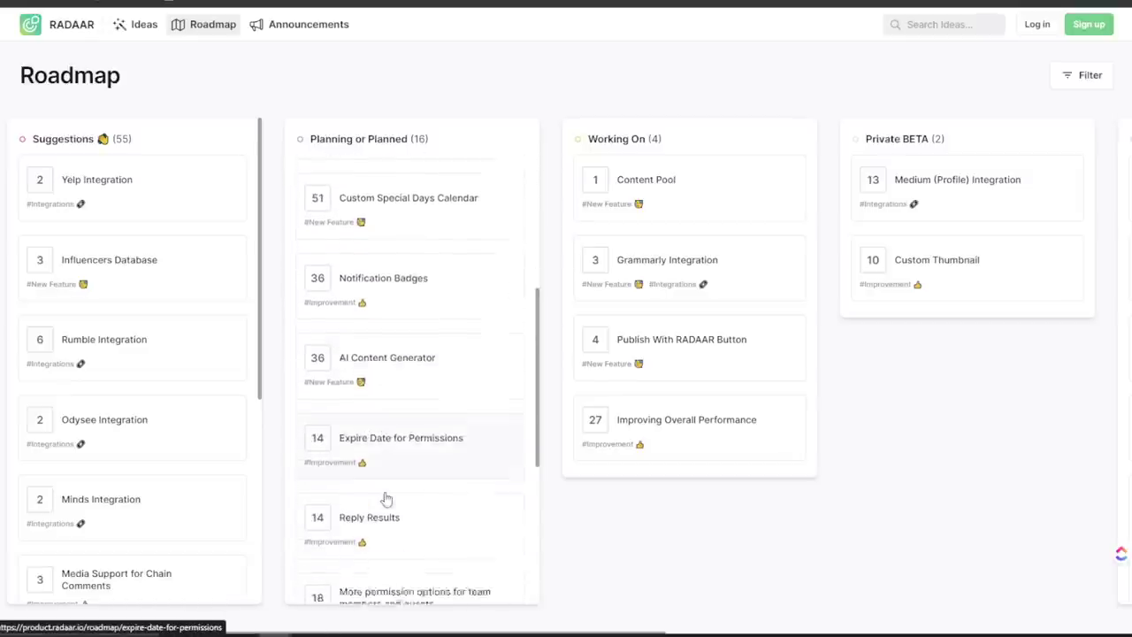
scroll(401, 480, "up", 4)
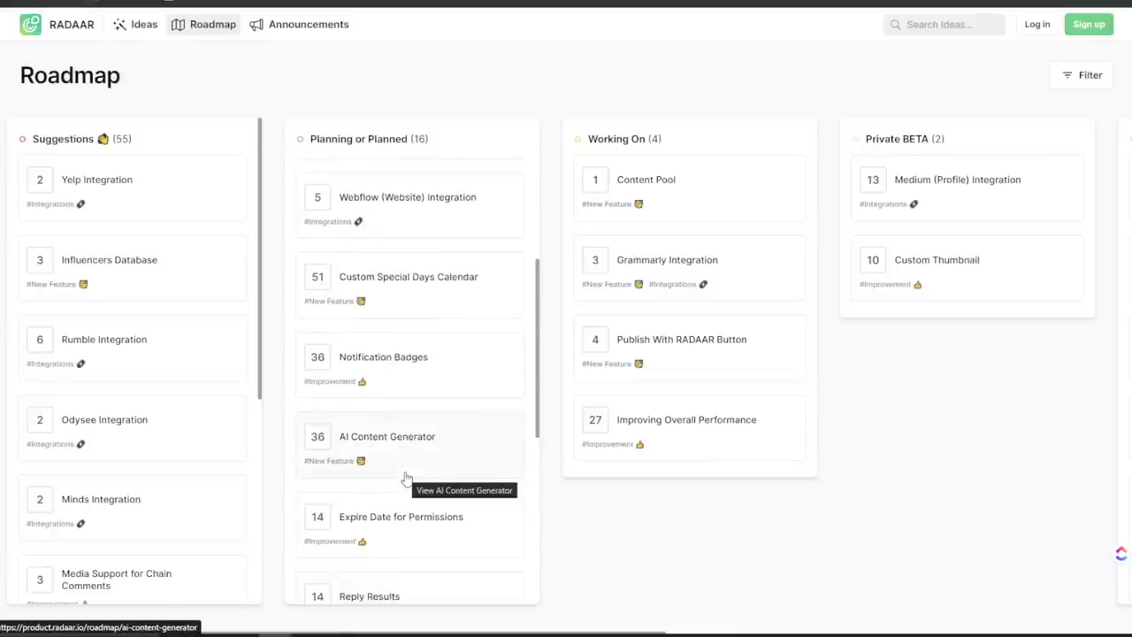
scroll(409, 450, "up", 3)
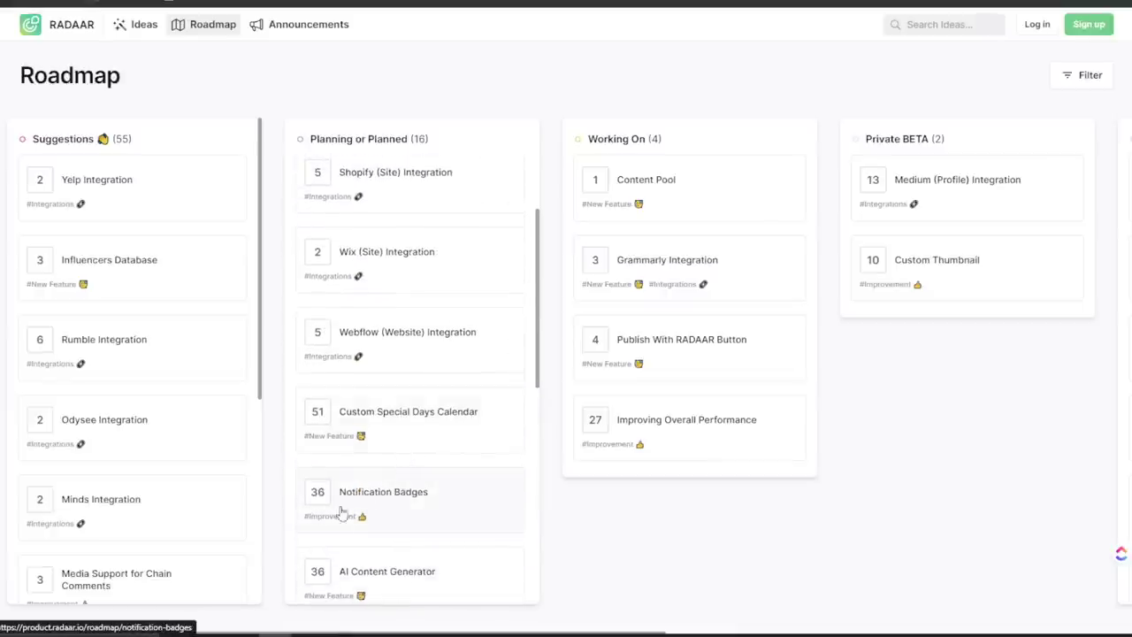
scroll(354, 492, "up", 2)
scroll(351, 487, "up", 1)
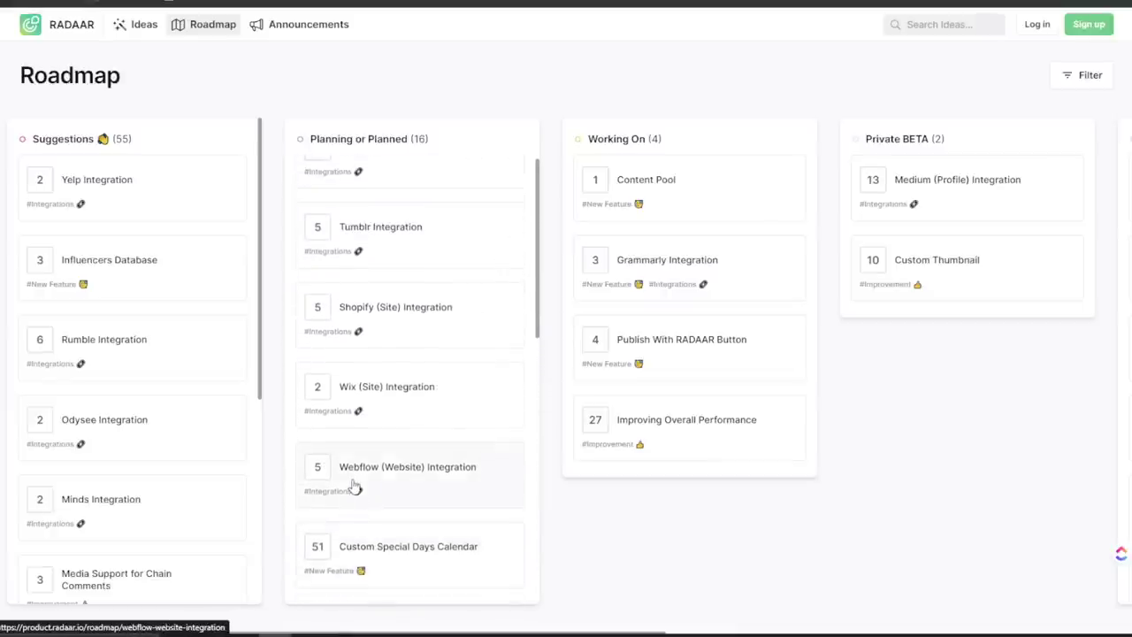
scroll(380, 508, "up", 1)
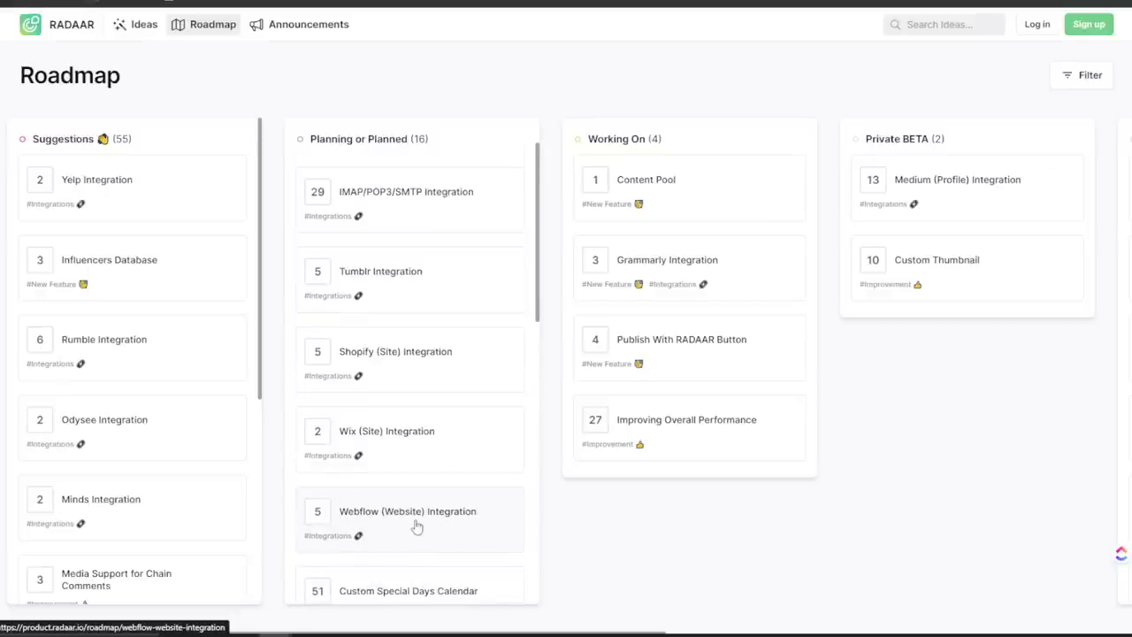
scroll(415, 526, "down", 2)
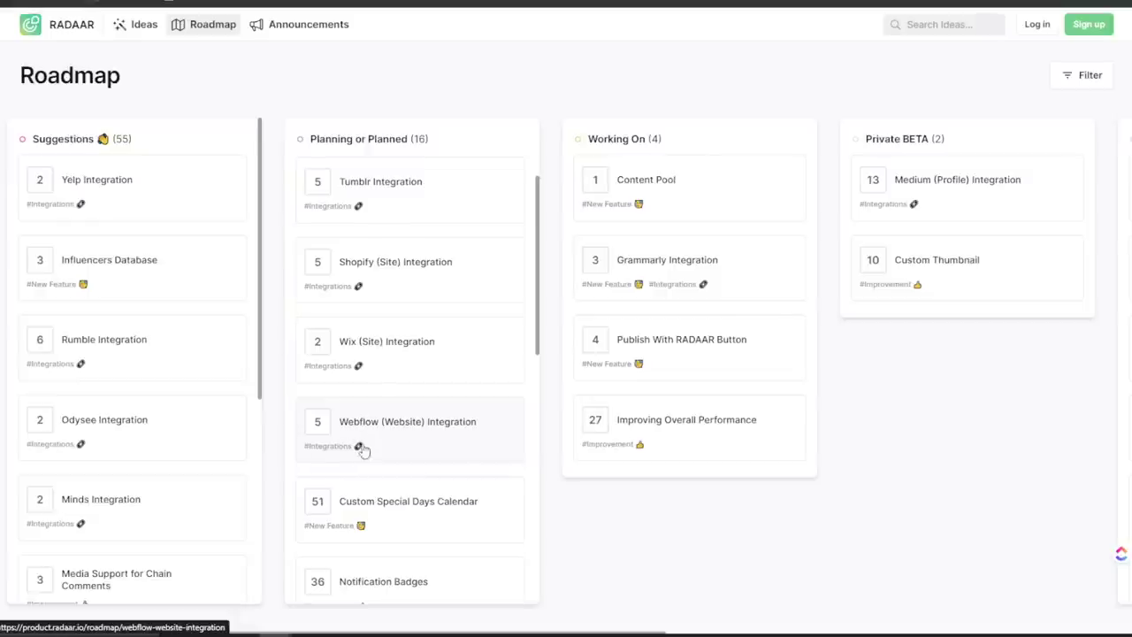
scroll(380, 457, "up", 2)
scroll(384, 457, "down", 3)
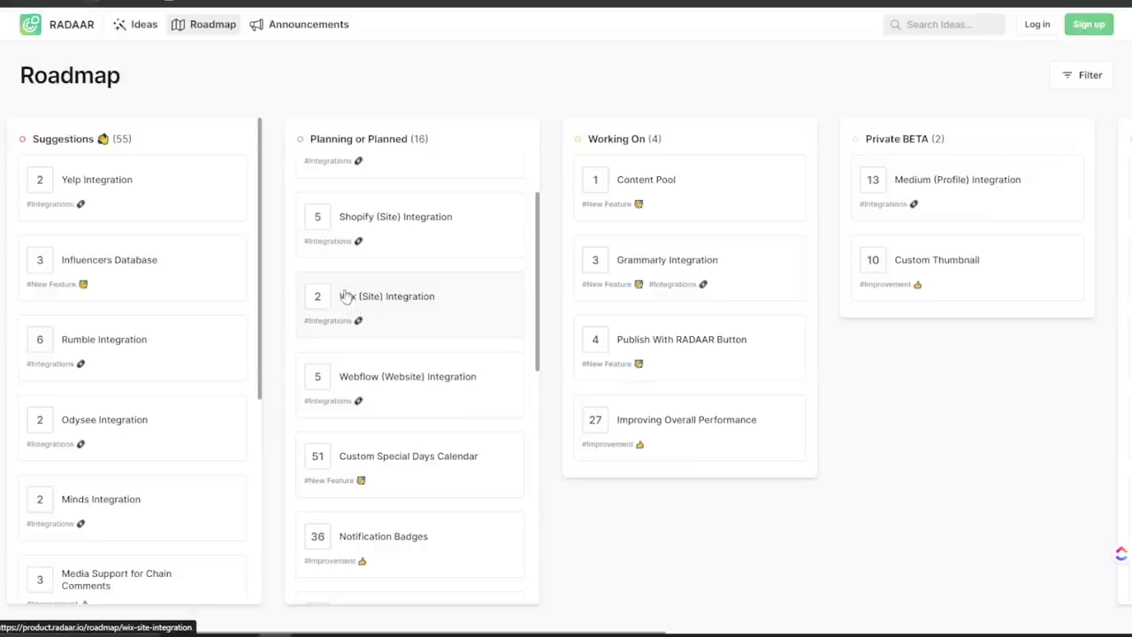
scroll(376, 311, "up", 1)
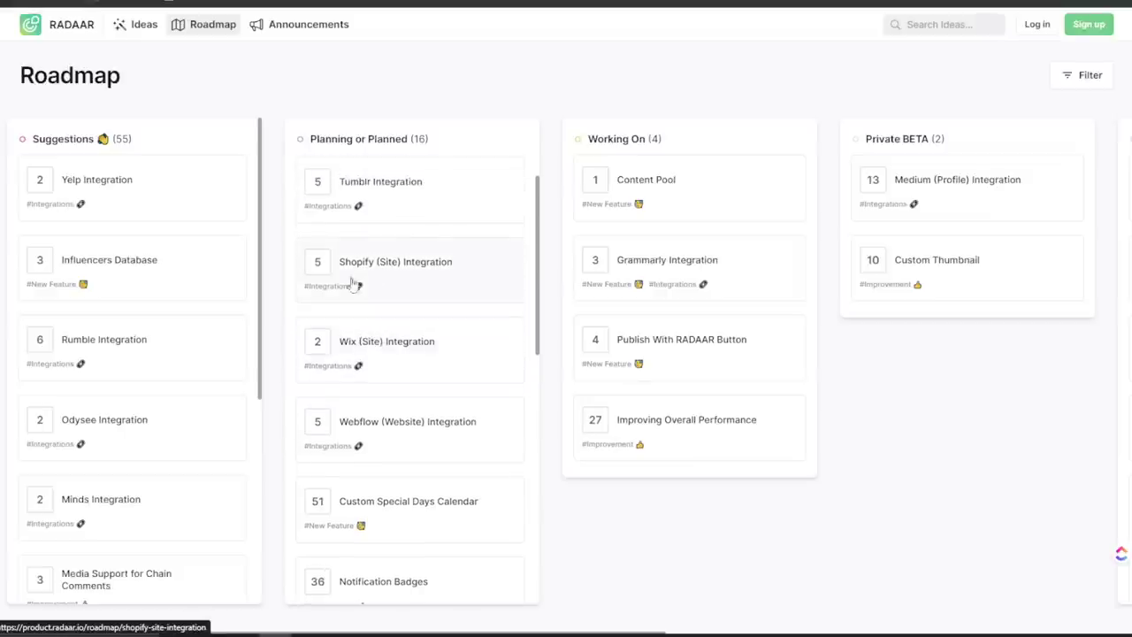
scroll(371, 296, "up", 2)
scroll(420, 349, "down", 10)
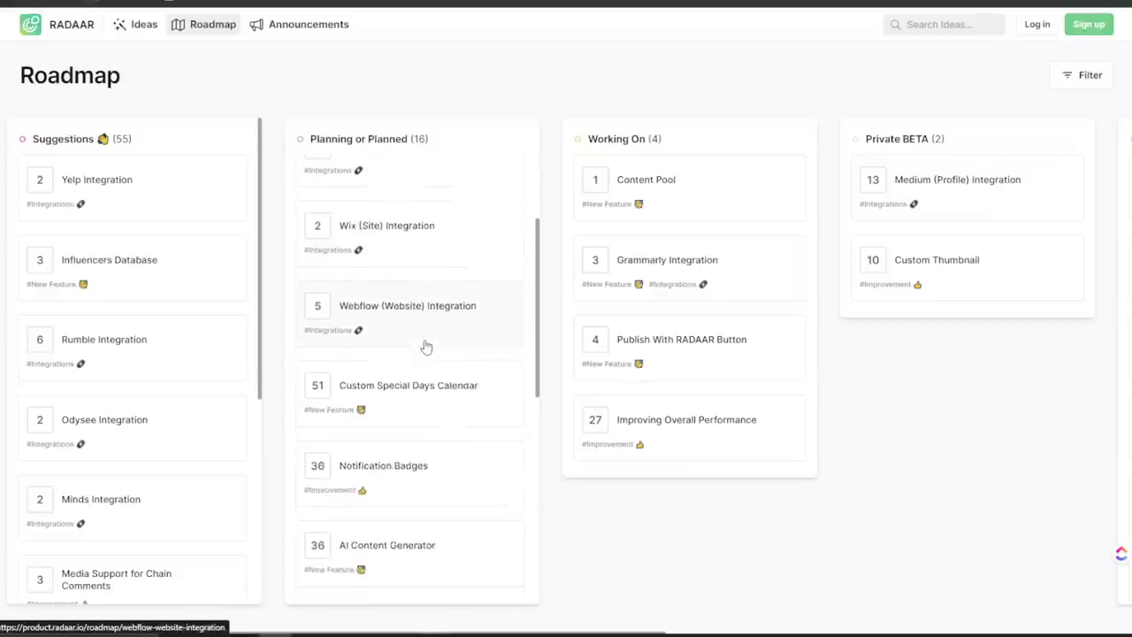
scroll(434, 304, "down", 2)
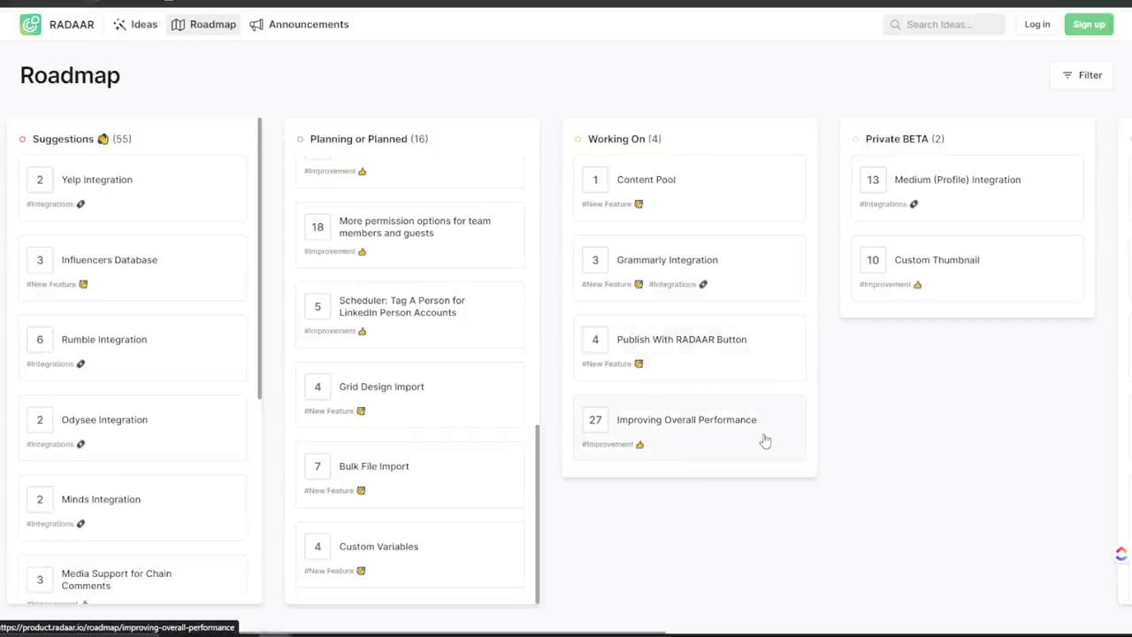
- Review the roadmap's Public BETA, Completed and Not Possible columns, then return to the dashboard
scroll(1017, 371, "right", 6)
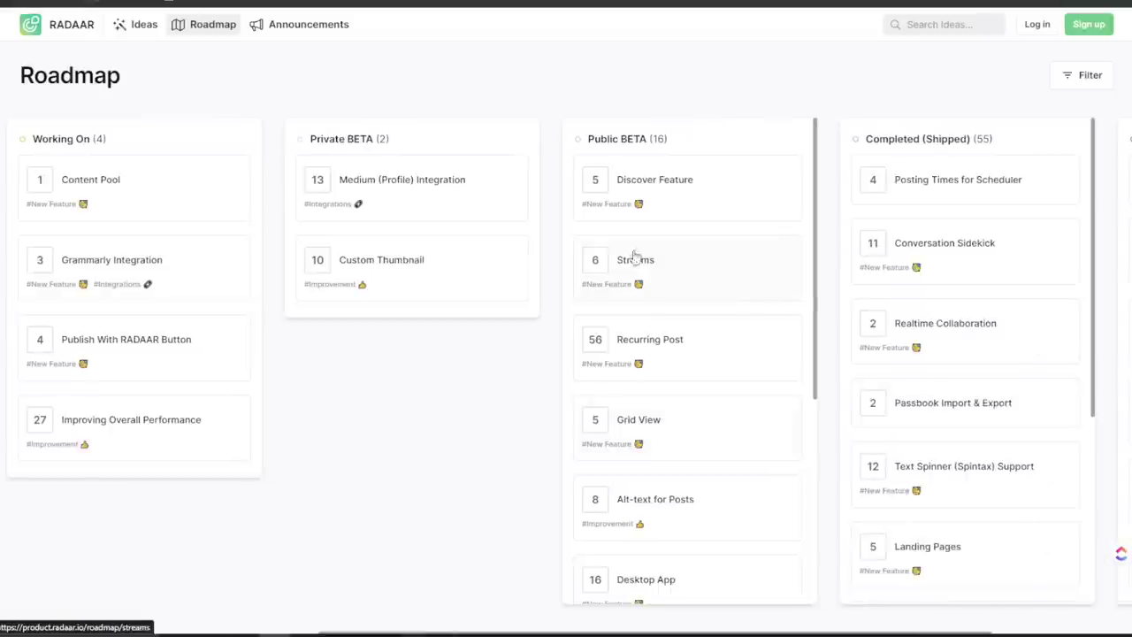
scroll(438, 265, "right", 3)
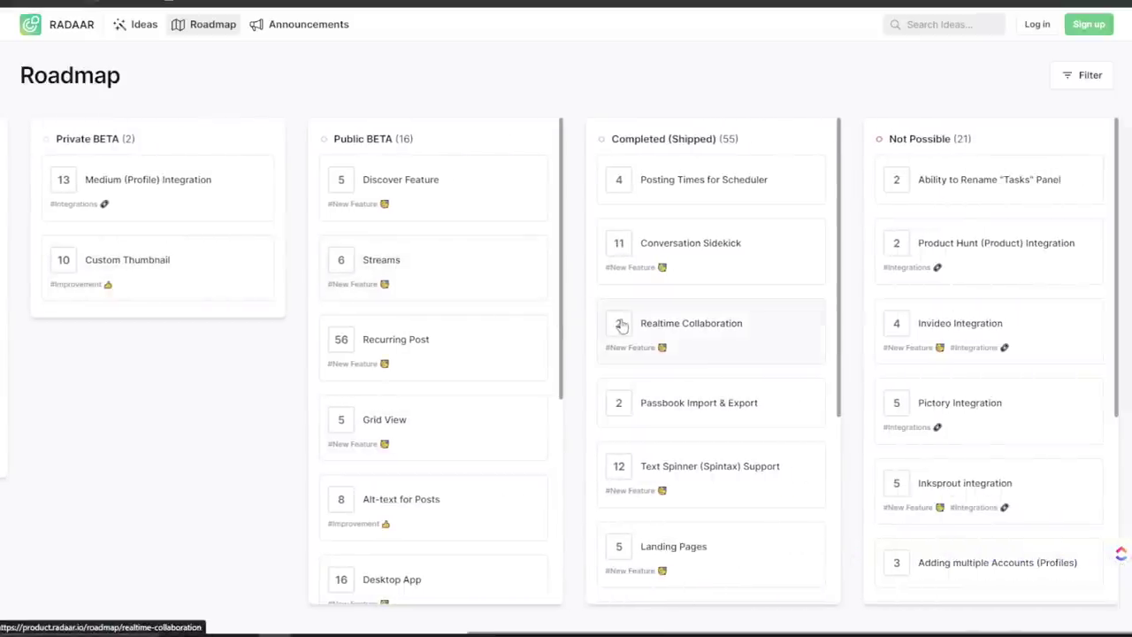
scroll(932, 301, "down", 3)
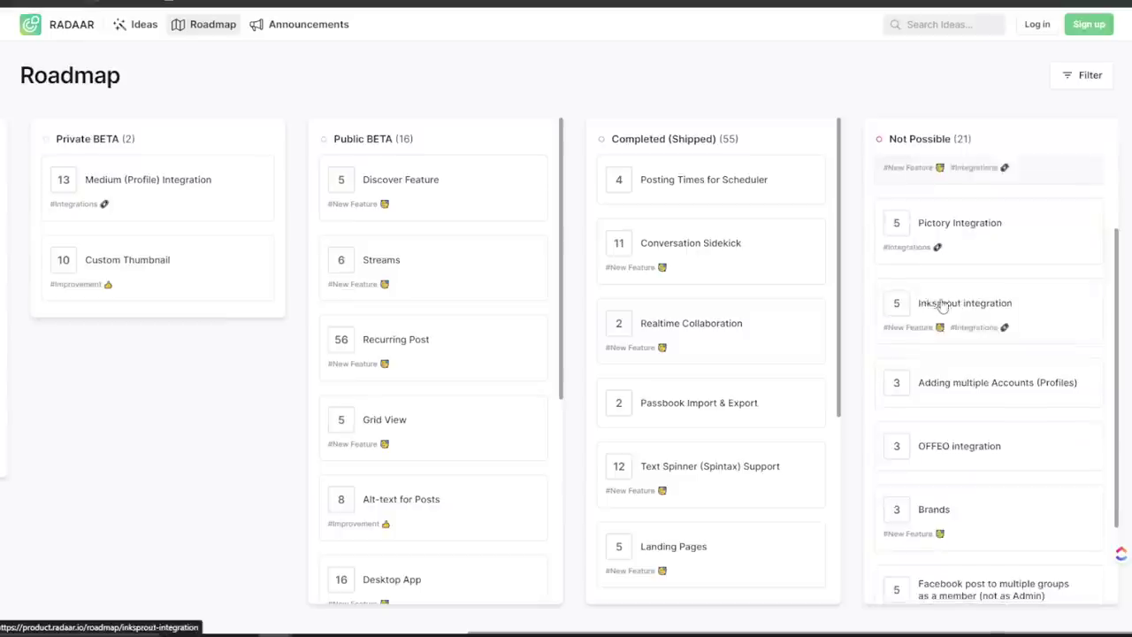
scroll(690, 332, "down", 1)
scroll(480, 328, "down", 2)
scroll(484, 314, "up", 2)
scroll(488, 309, "down", 4)
scroll(500, 296, "up", 4)
scroll(725, 186, "up", 1)
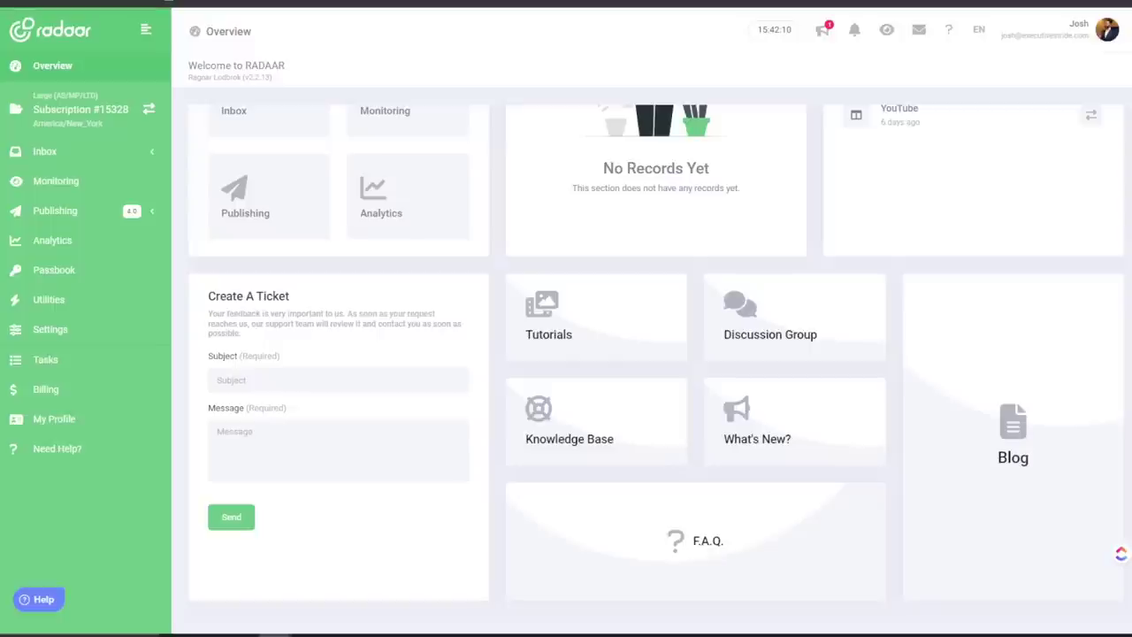
- Go to the Inbox from the left sidebar to list the Conversations
scroll(771, 164, "up", 3)
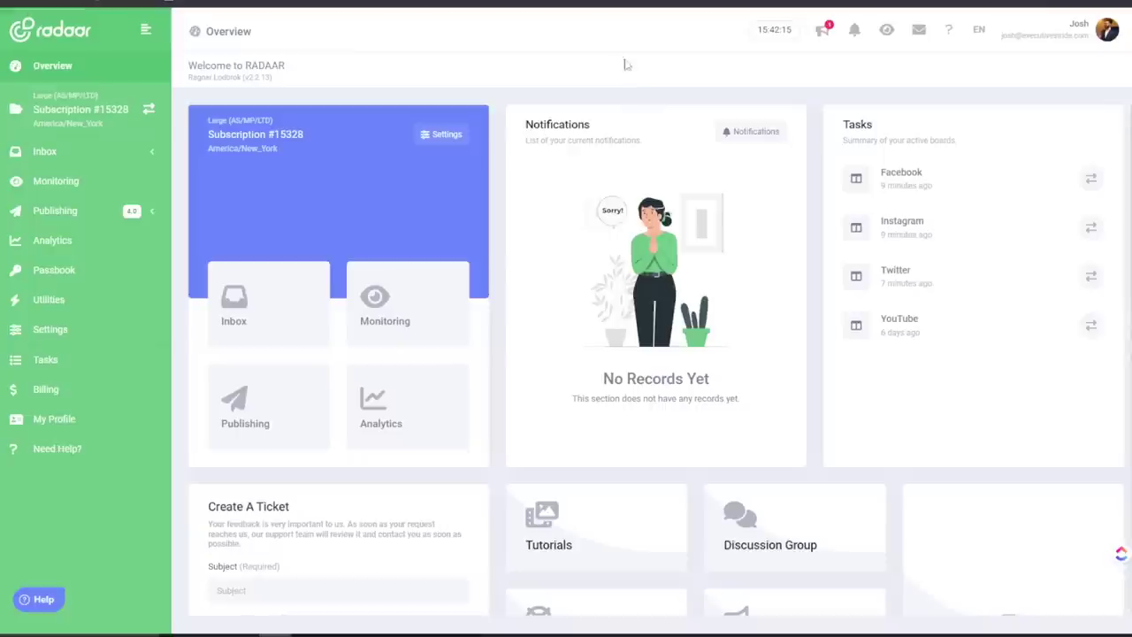
left_click(135, 163)
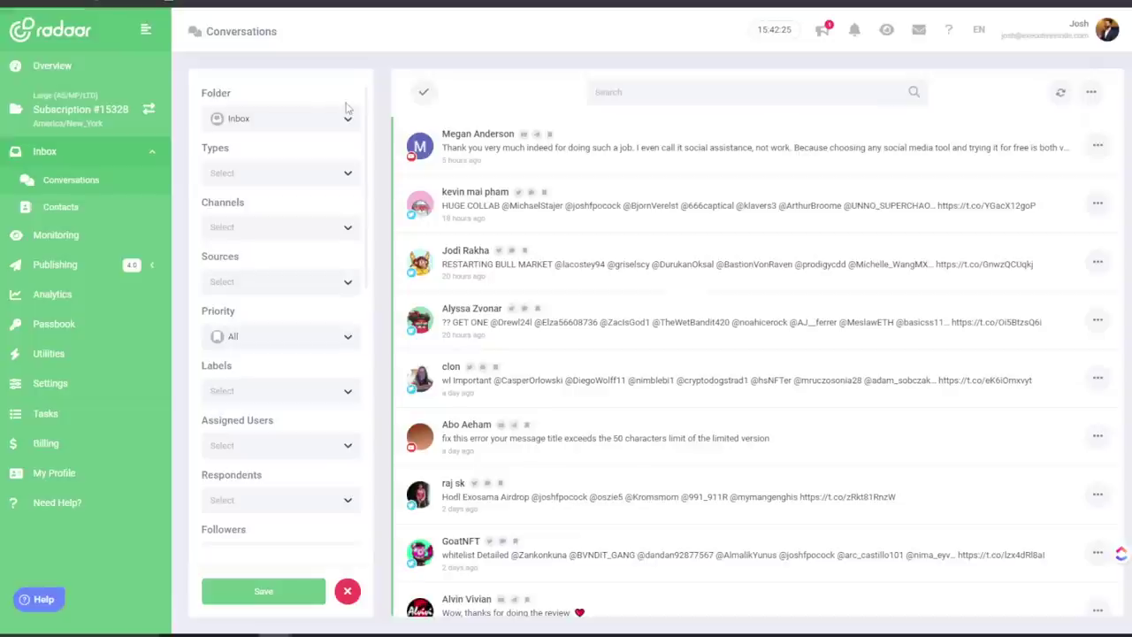
- Check the Folder list while keeping Inbox, then open the first conversation's thread
left_click(347, 119)
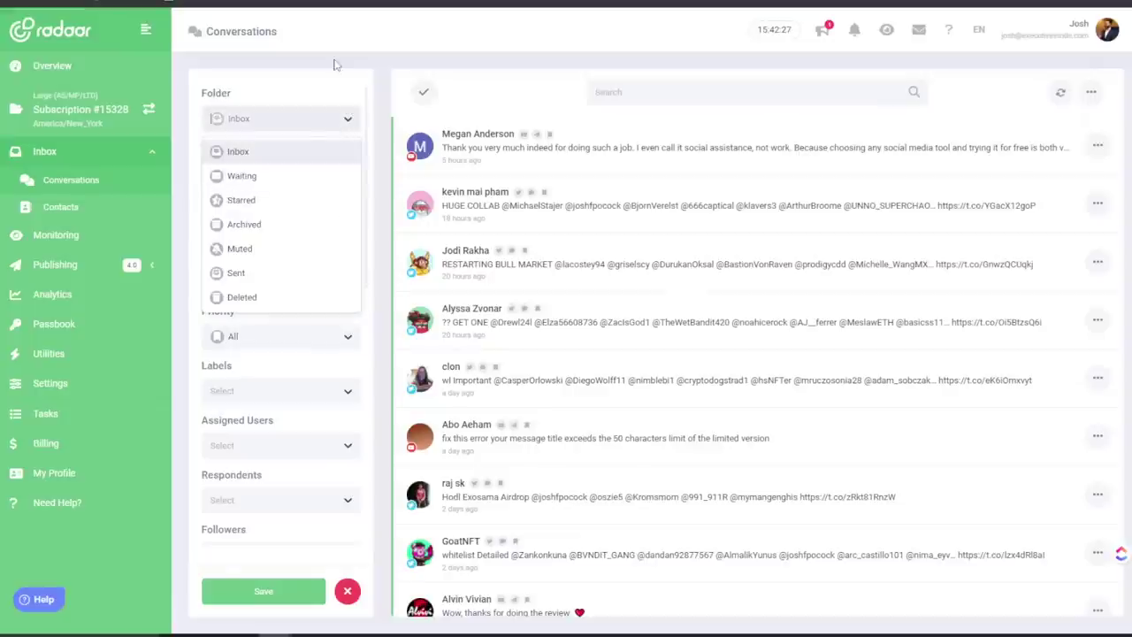
left_click(239, 151)
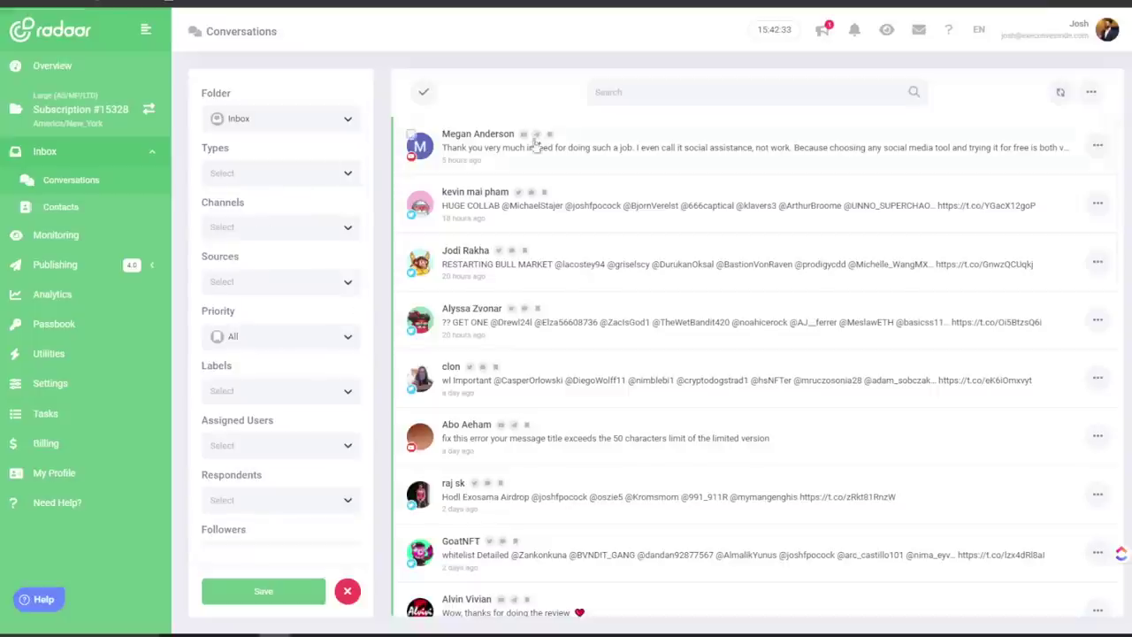
left_click(346, 121)
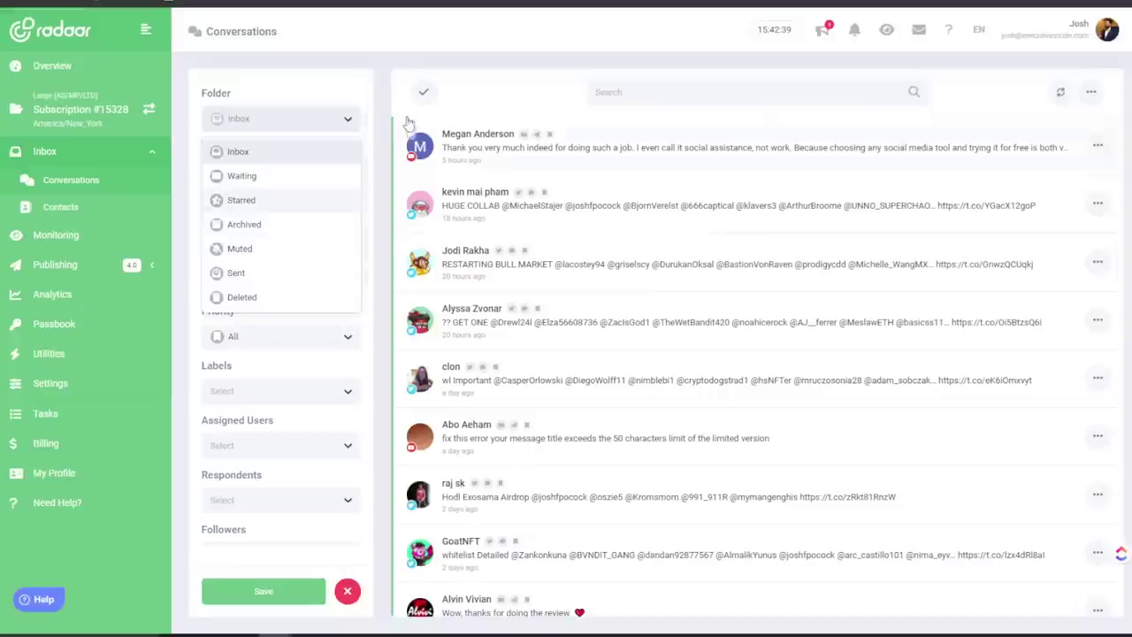
left_click(423, 91)
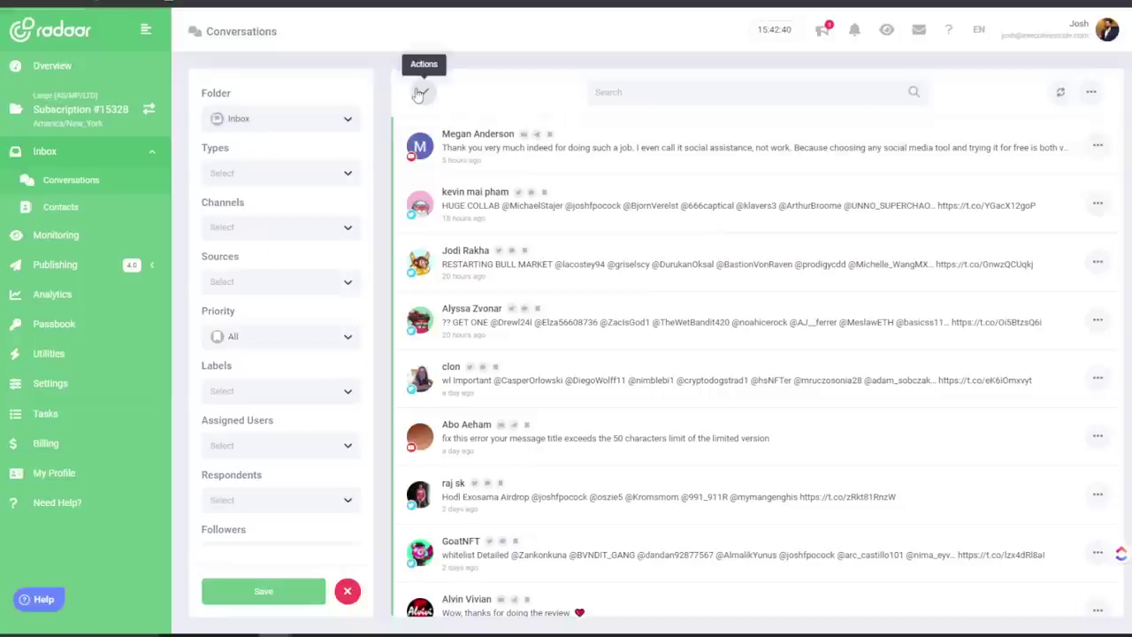
left_click(1101, 147)
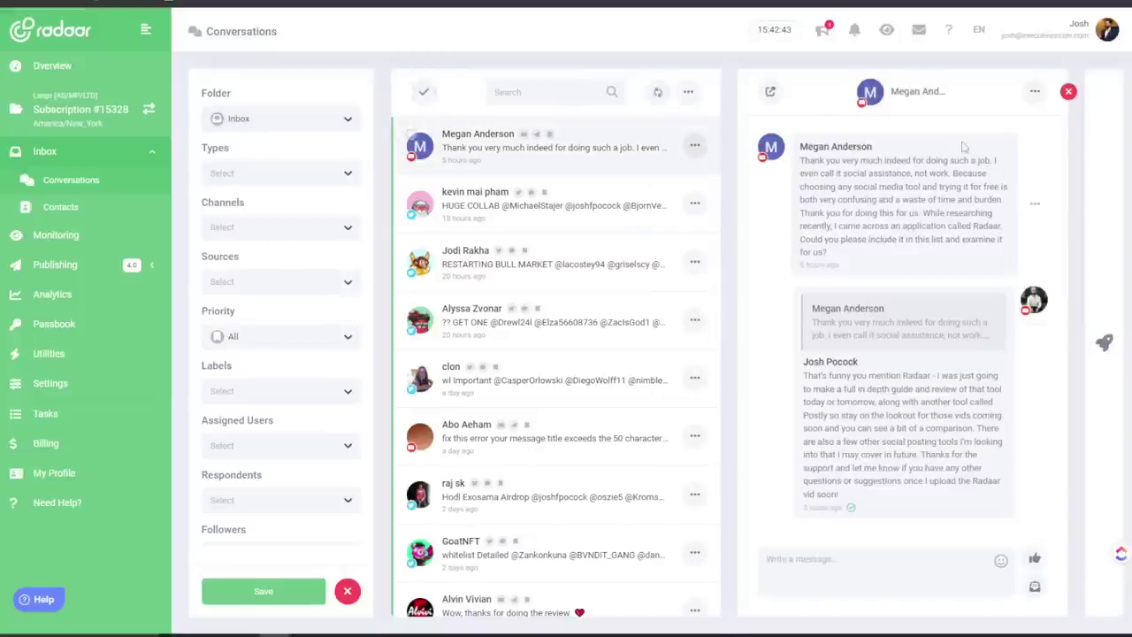
left_click_drag(802, 174, 963, 214)
left_click(937, 225)
left_click(963, 214)
left_click_drag(830, 147, 870, 170)
left_click(885, 179)
left_click(813, 565)
type("hjhfajsdfahsd")
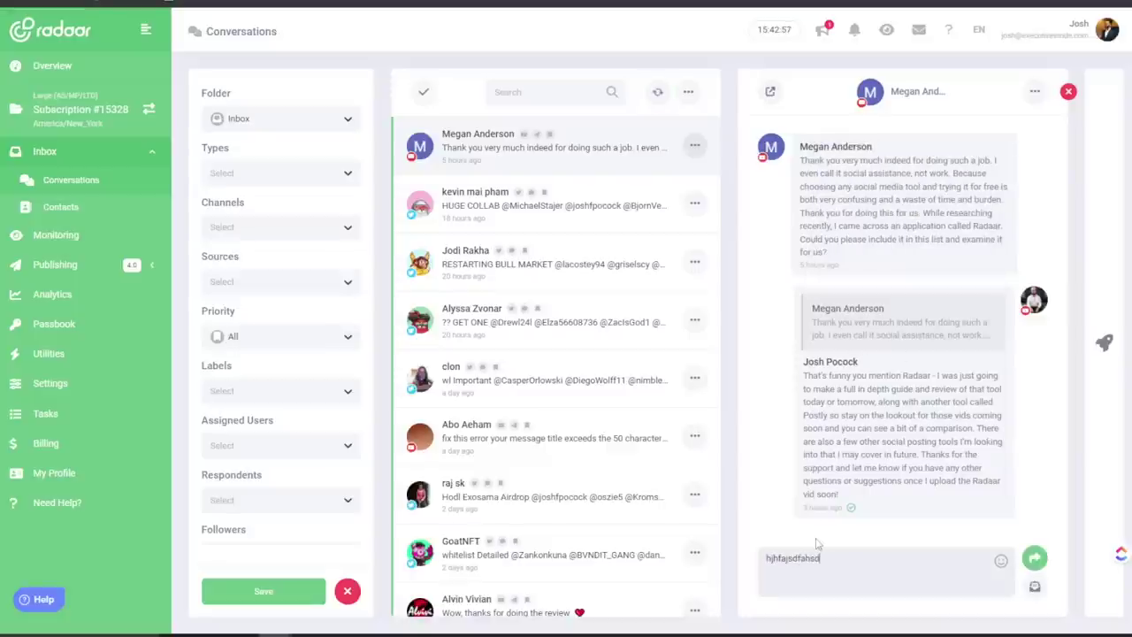
key("BackSpace")
key("BackSpace")
key("BackSpace")
key("BackSpace")
key("BackSpace")
key("BackSpace")
key("BackSpace")
key("BackSpace")
key("BackSpace")
key("BackSpace")
key("BackSpace")
key("BackSpace")
key("BackSpace")
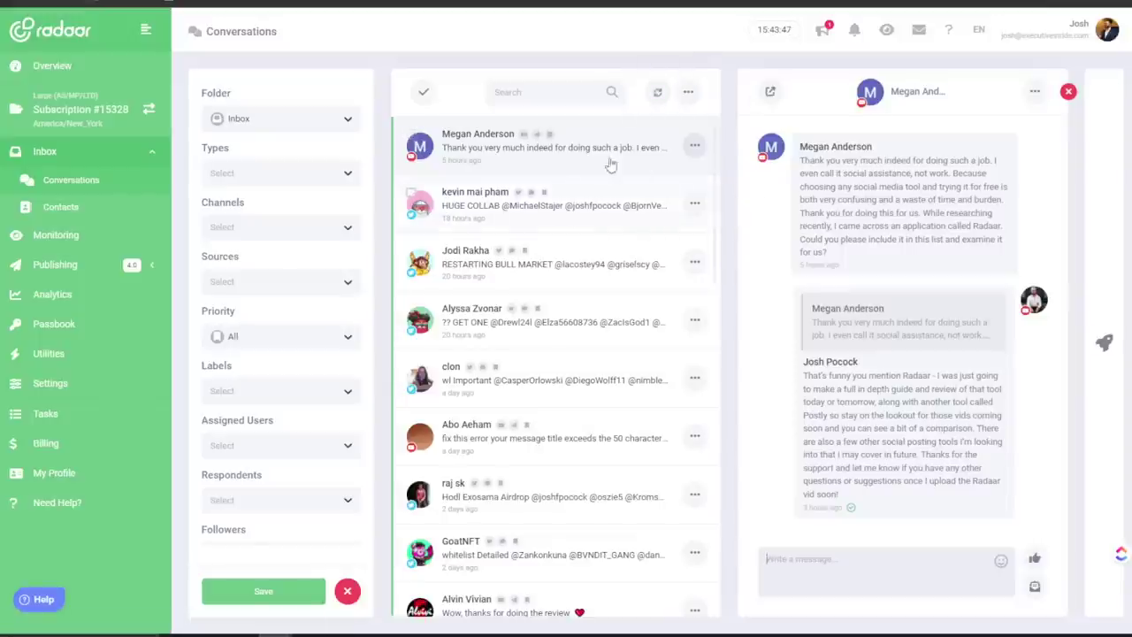
left_click(659, 99)
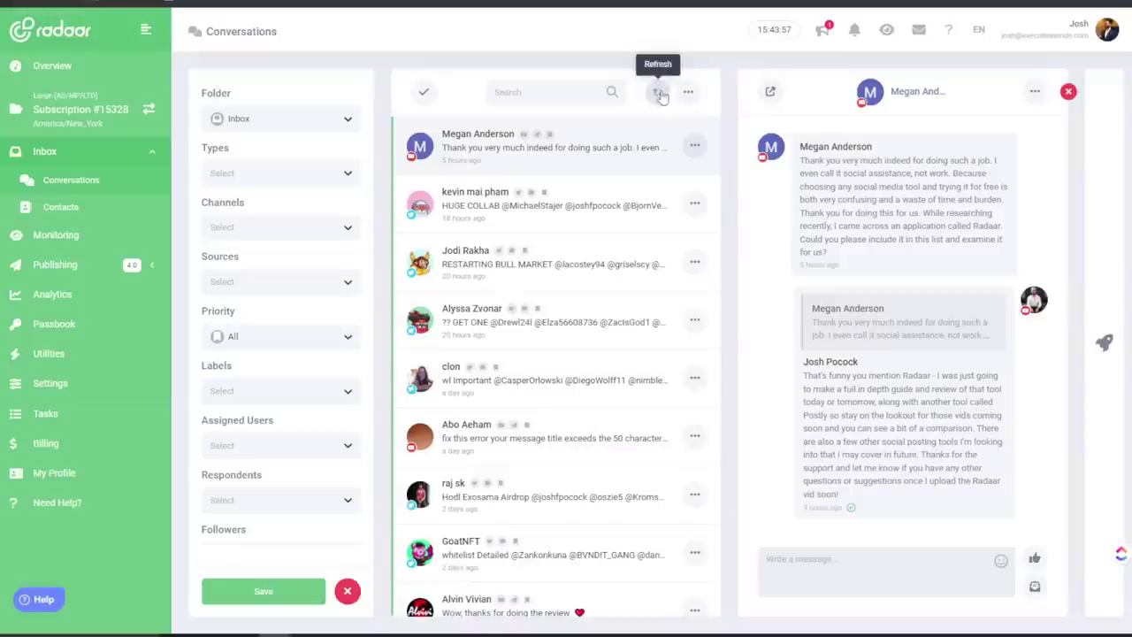
- Refresh the conversation list and export the inbox conversations from the Actions menu
left_click(656, 97)
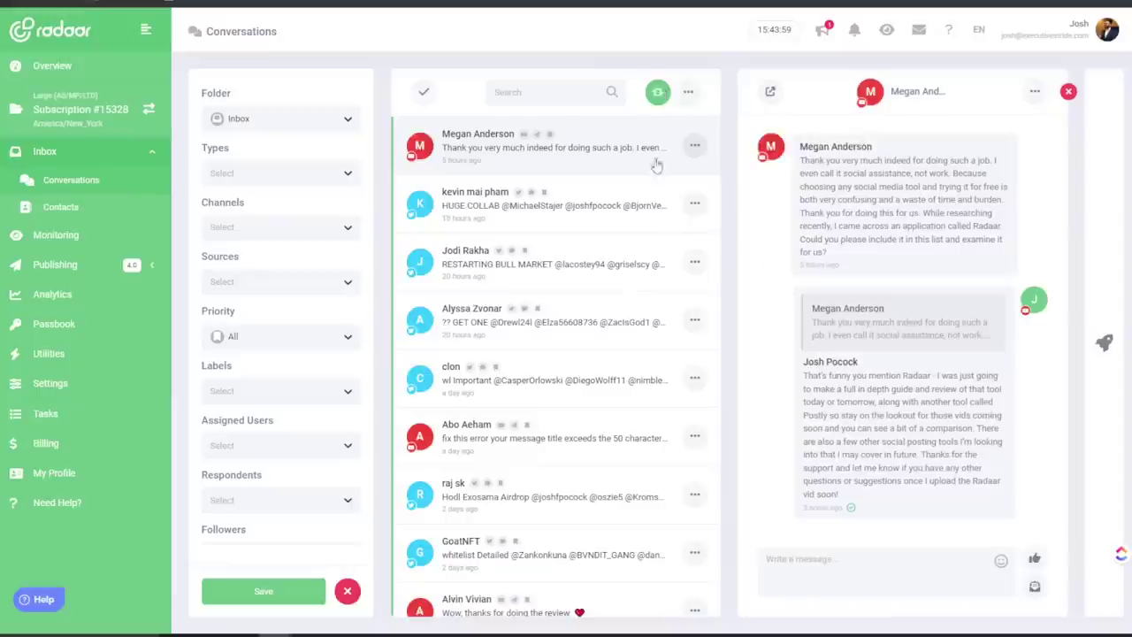
left_click(687, 96)
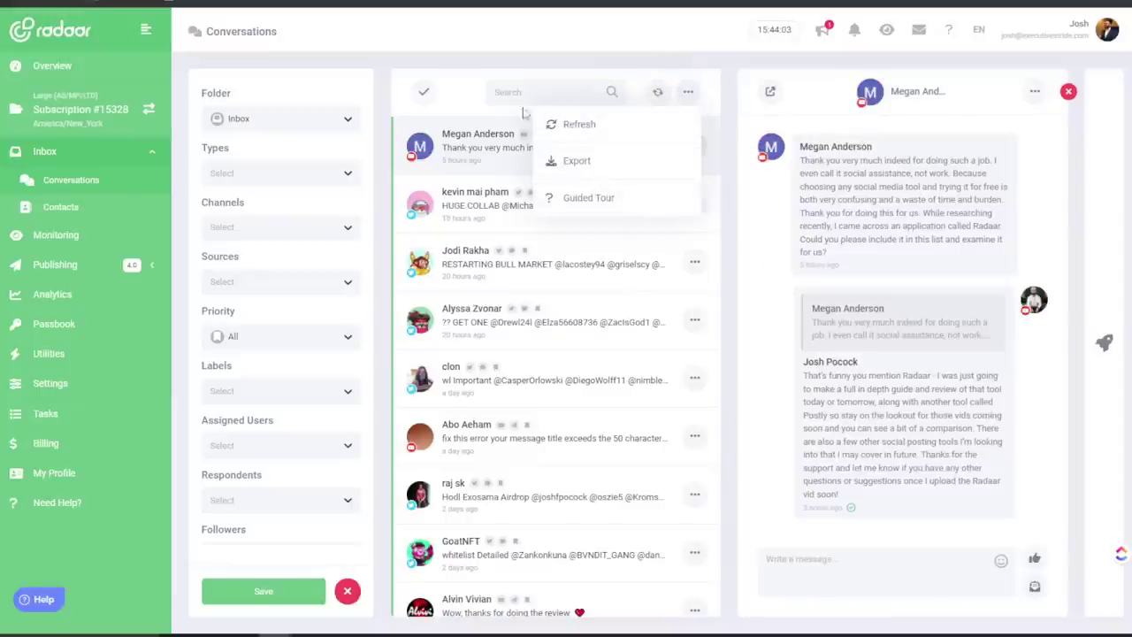
left_click(552, 161)
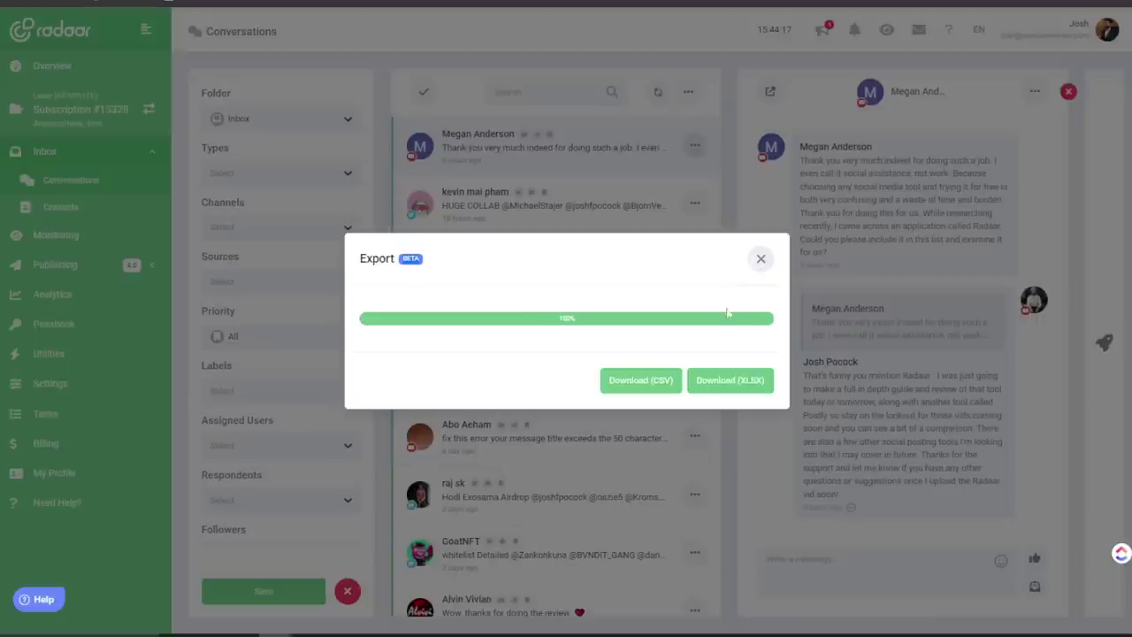
- Download the export as CSV, close the Export dialog, and view the Channels filter list
left_click(641, 381)
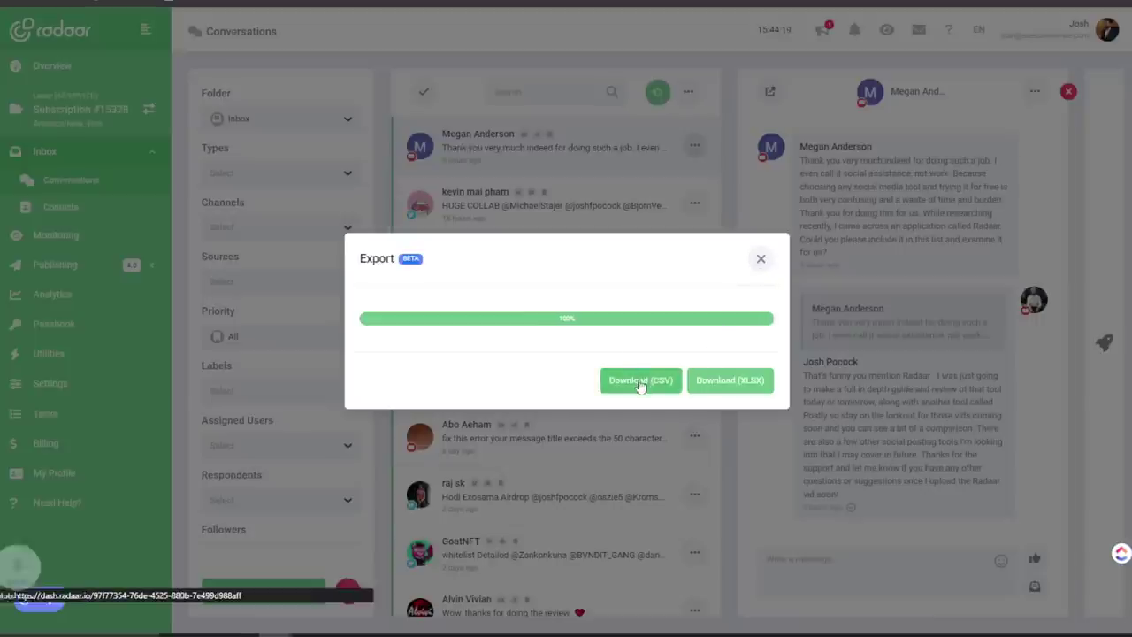
left_click(760, 242)
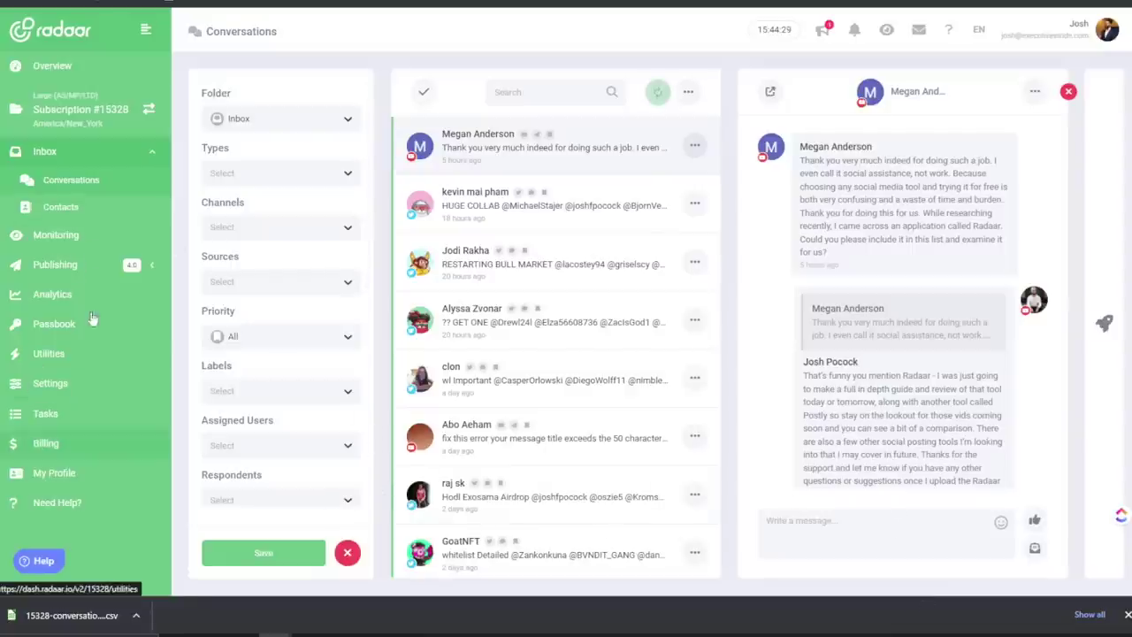
left_click(294, 228)
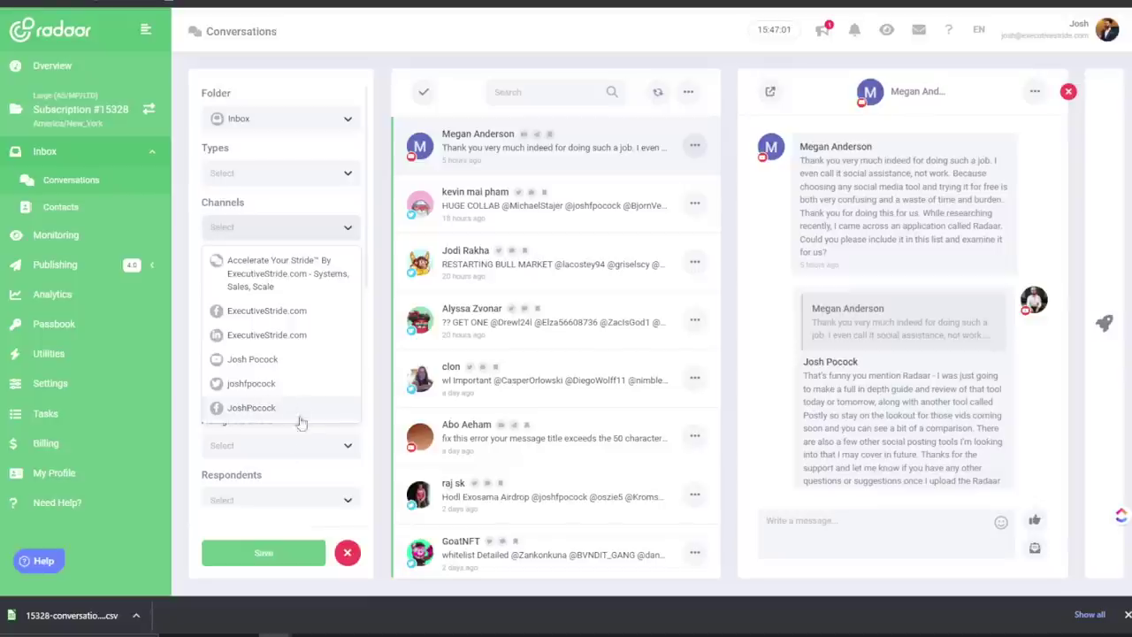
- Browse the Sources filter options from Facebook down to Netgsm without selecting any
left_click(380, 283)
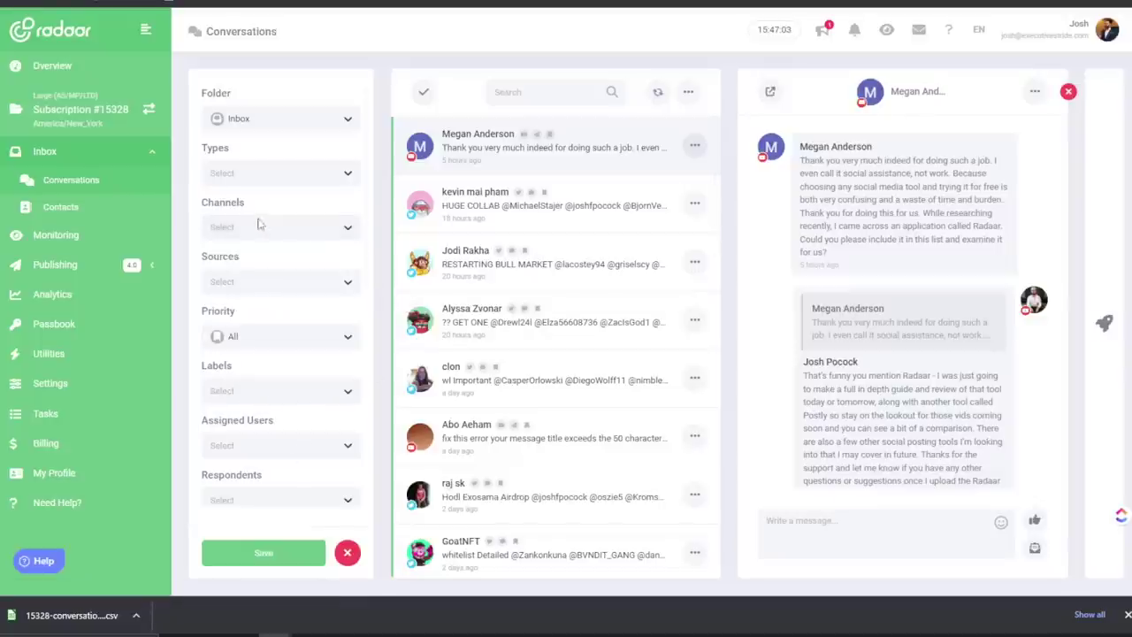
left_click(298, 282)
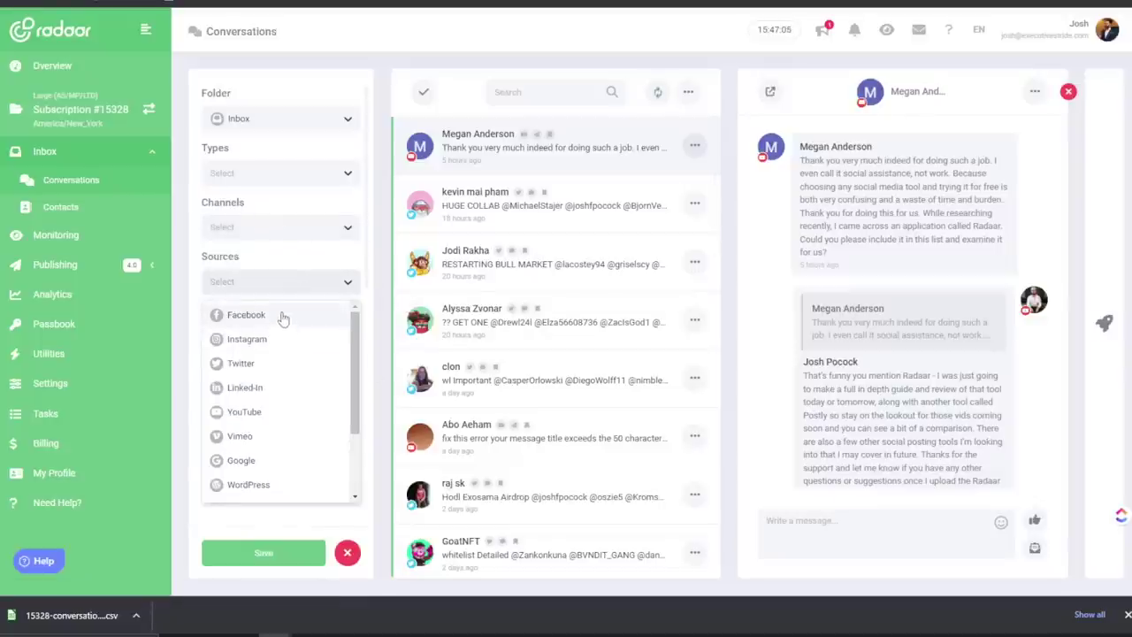
scroll(270, 402, "down", 1)
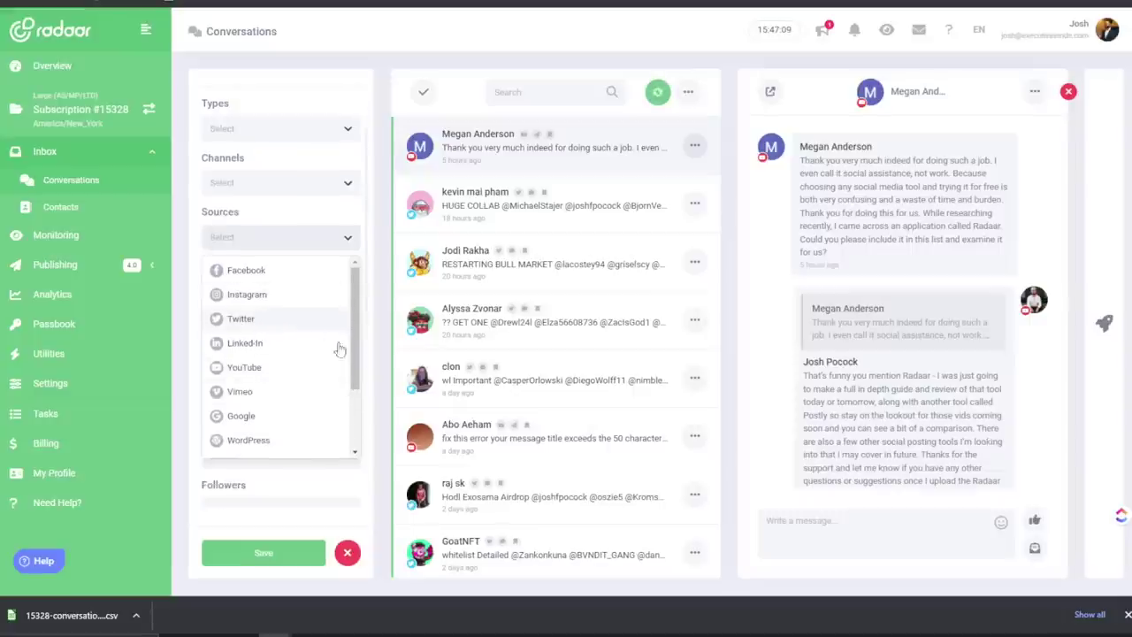
scroll(359, 335, "down", 2)
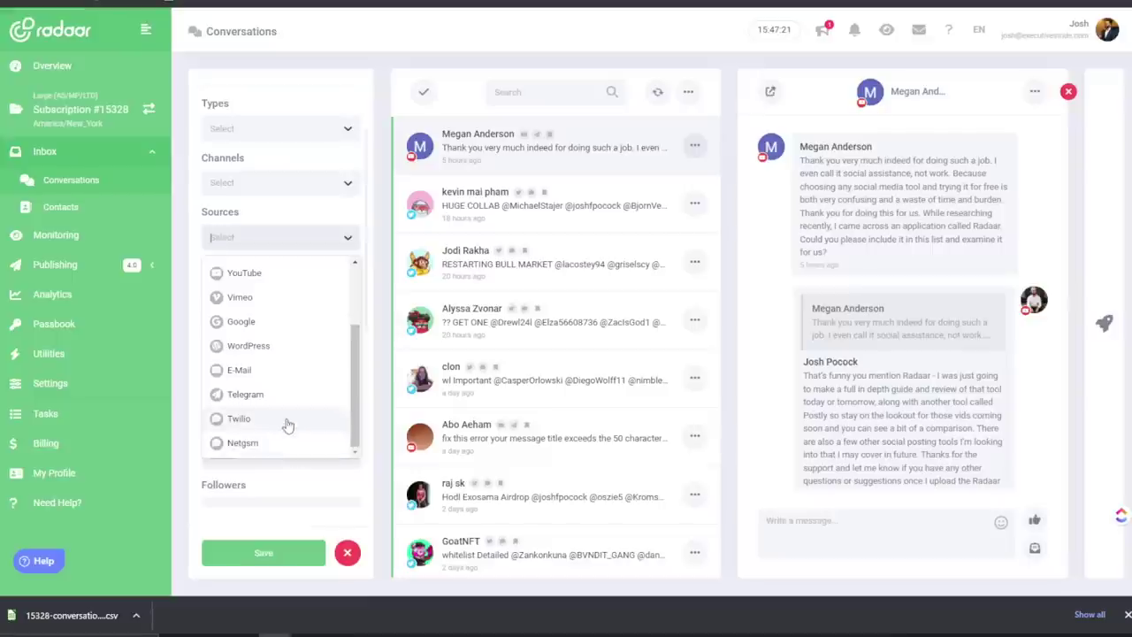
left_click(377, 222)
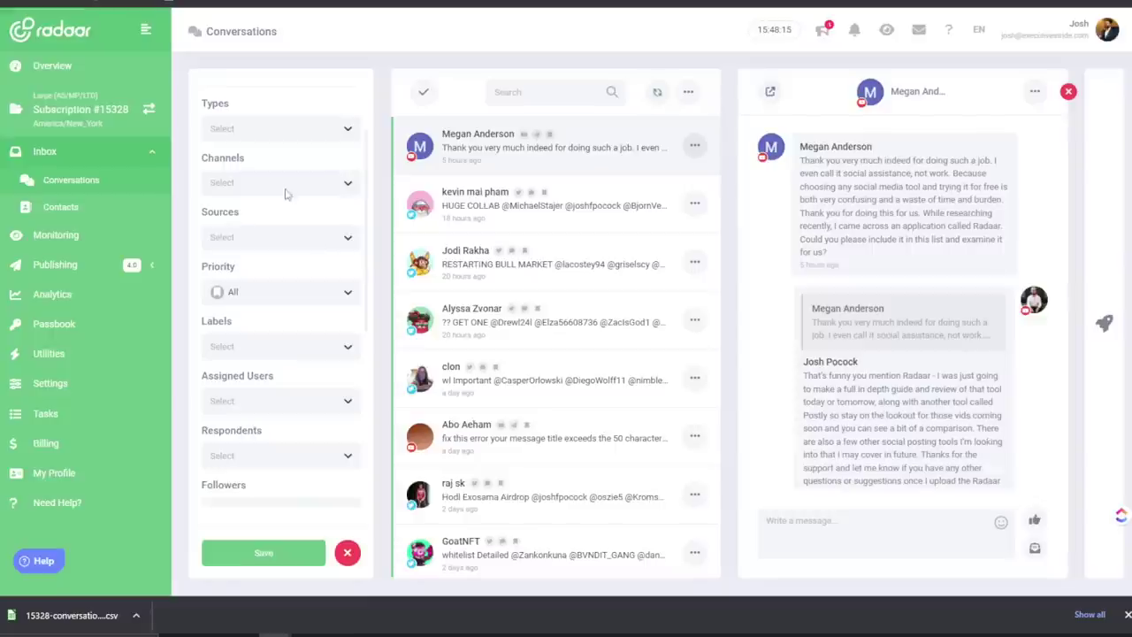
- Scroll through the inbox filter panel to review the available filters
scroll(308, 458, "down", 1)
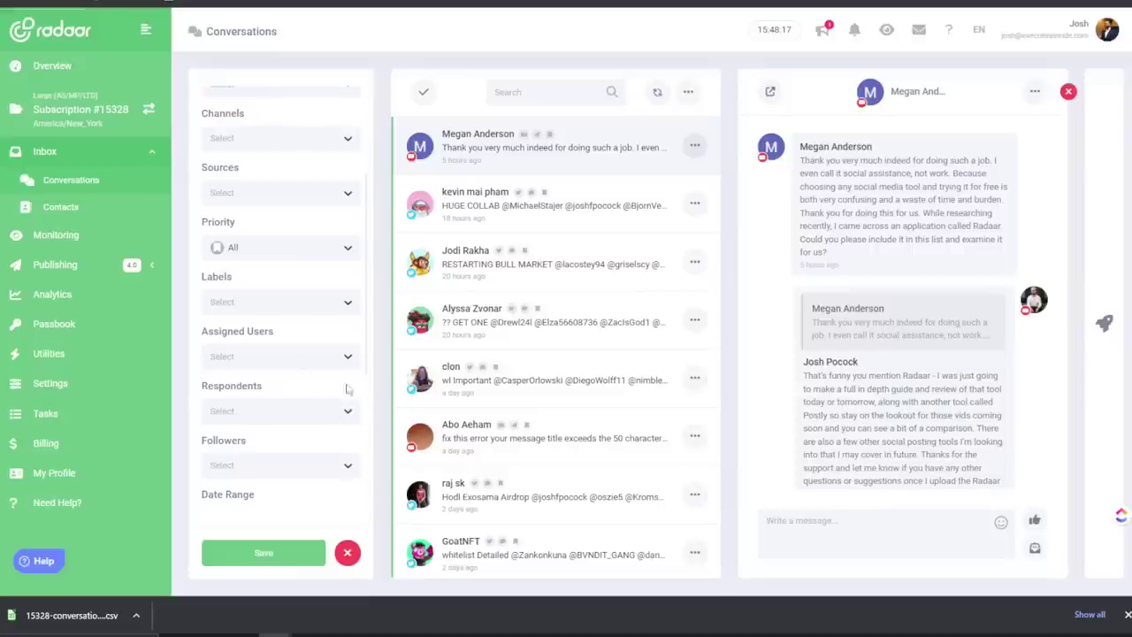
scroll(345, 369, "up", 3)
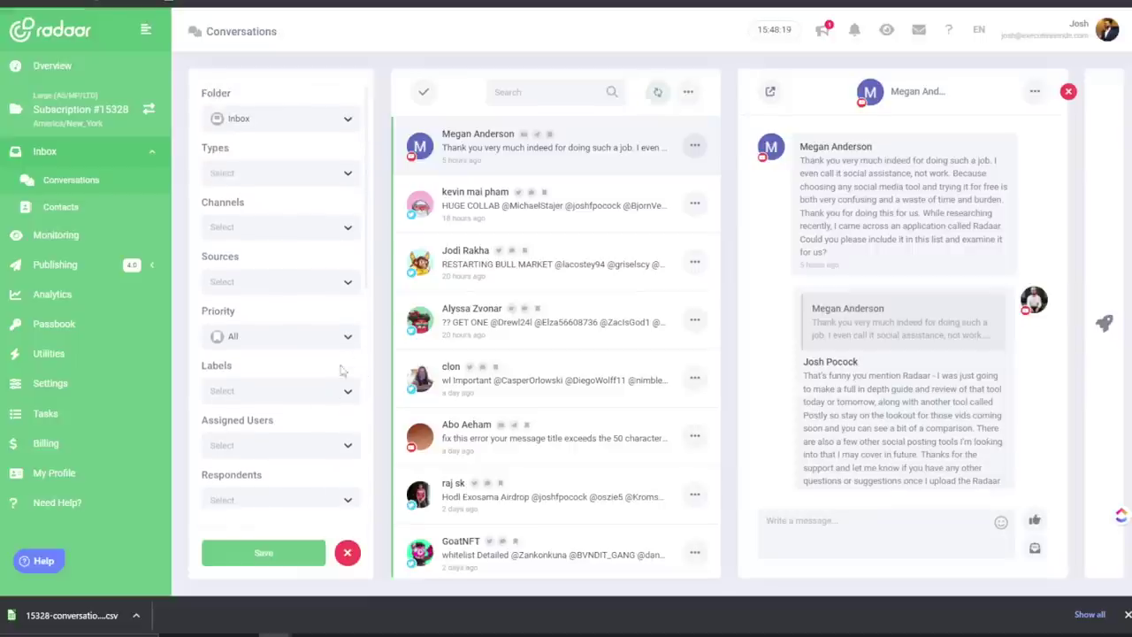
scroll(347, 362, "down", 2)
scroll(347, 363, "down", 5)
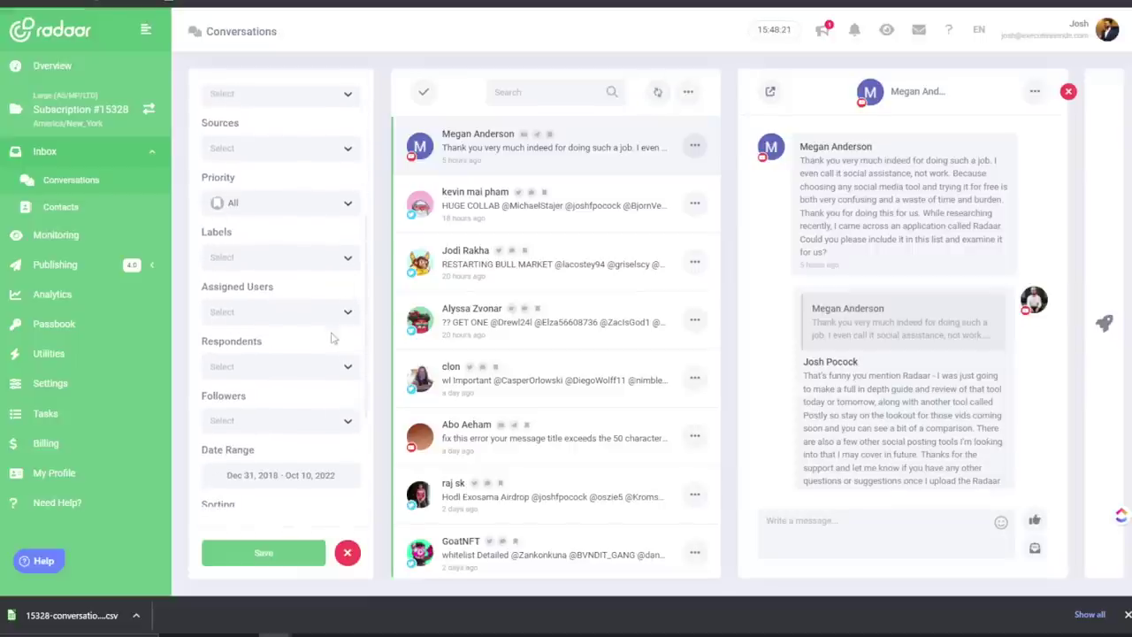
scroll(355, 300, "down", 1)
scroll(356, 300, "up", 1)
scroll(354, 303, "down", 2)
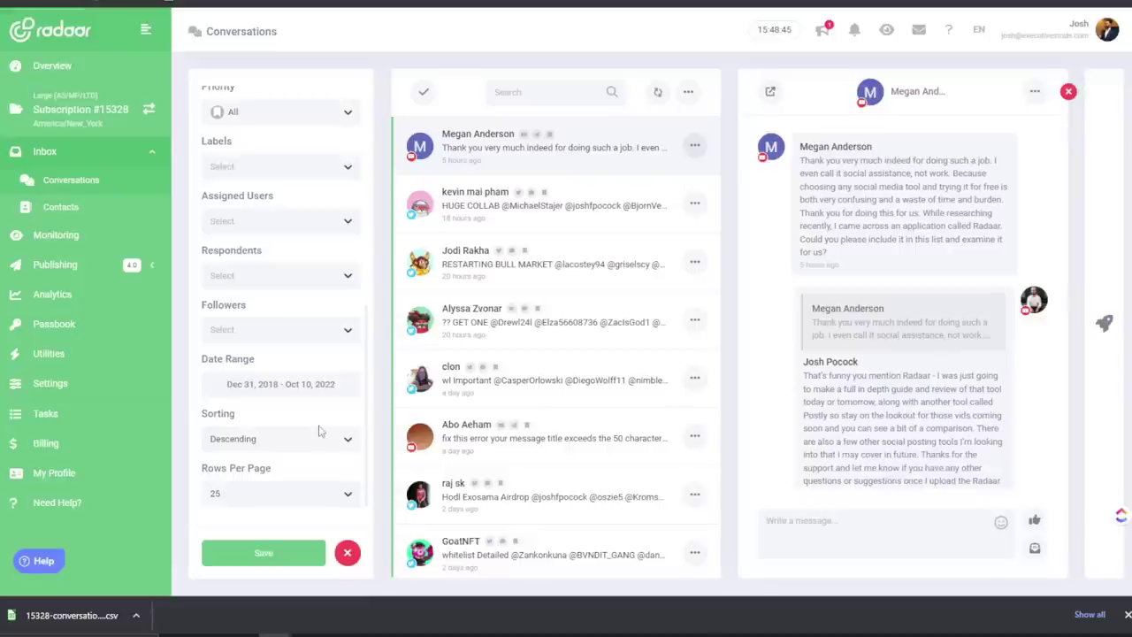
scroll(230, 353, "up", 3)
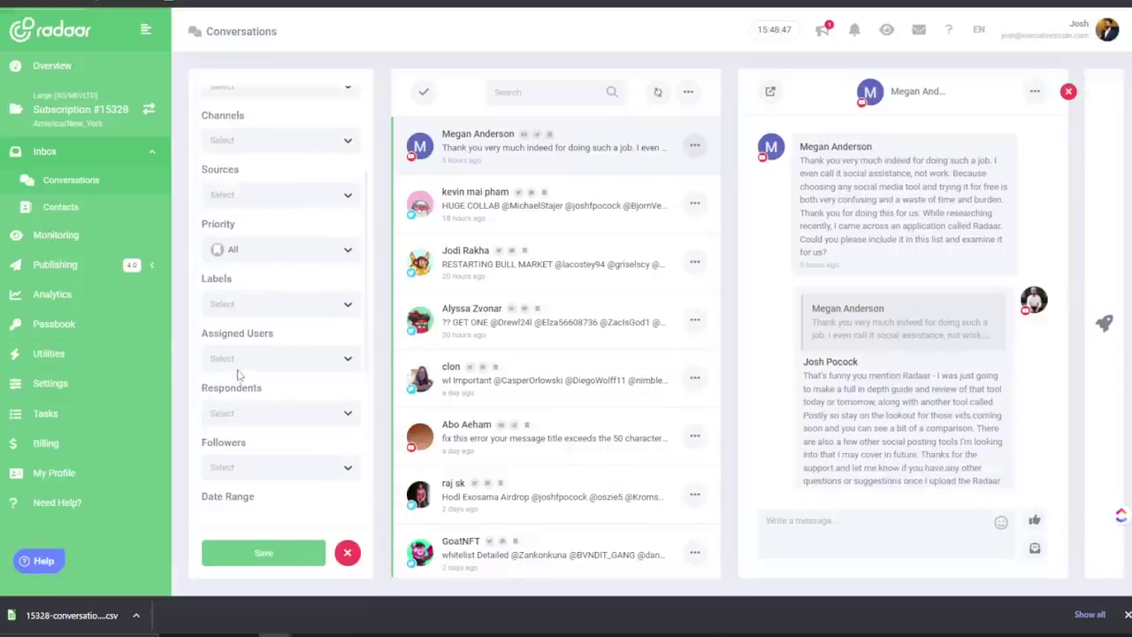
- Inspect the Labels and Priority filter options, leaving Priority at All
left_click(305, 302)
left_click(374, 223)
left_click(345, 302)
left_click(366, 224)
left_click(315, 250)
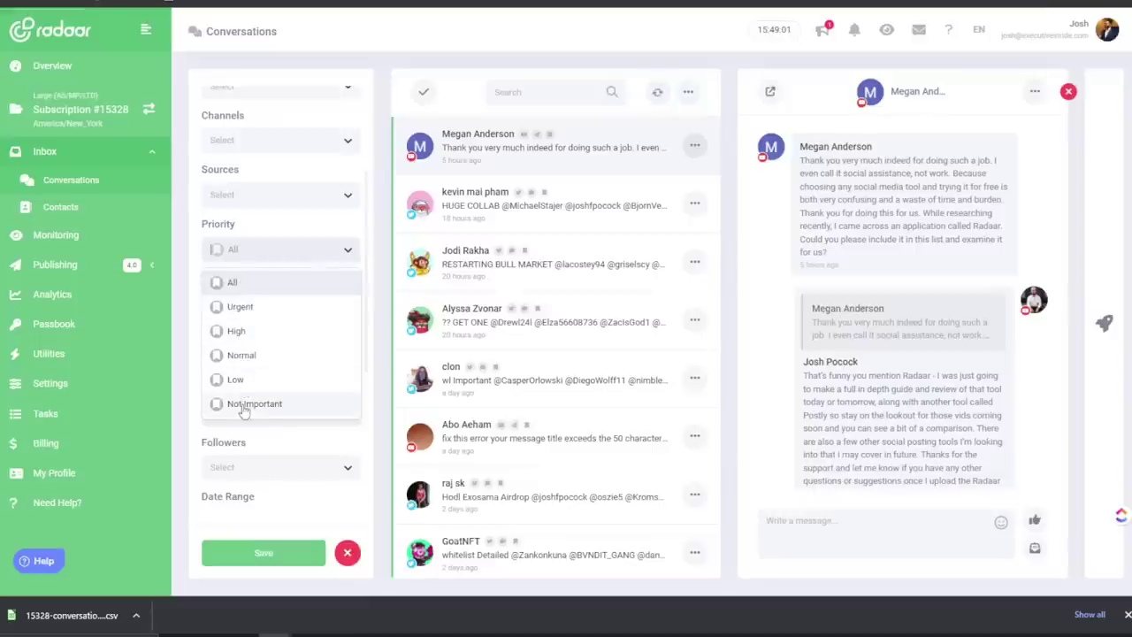
scroll(384, 229, "down", 1)
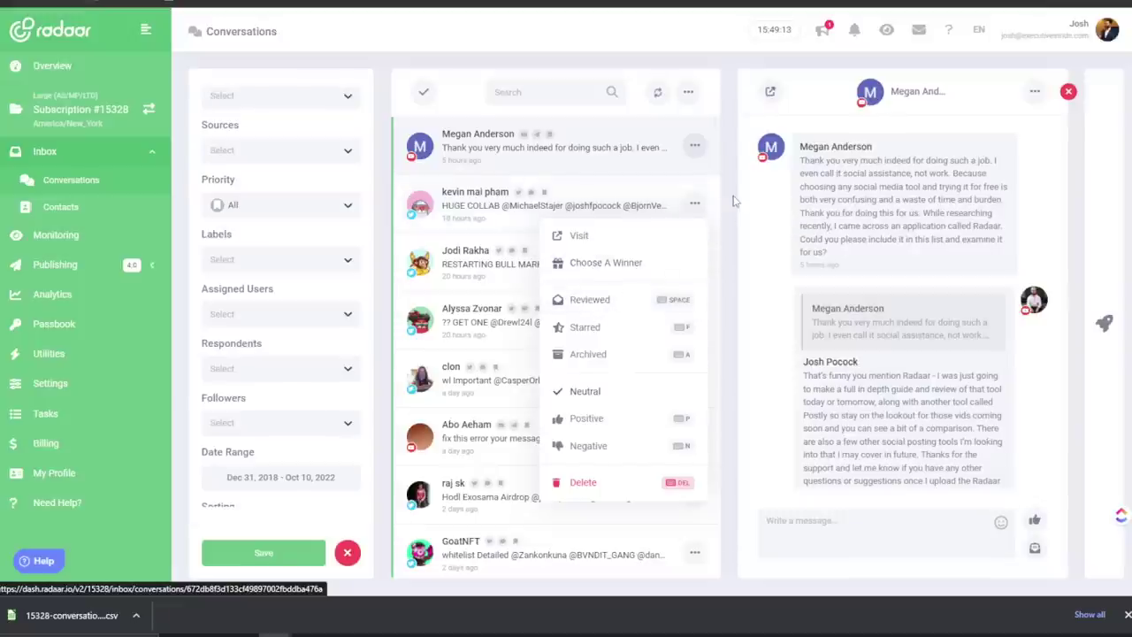
- Open Choose A Winner for the first conversation and start filling the Included Words field
left_click(722, 221)
left_click(692, 147)
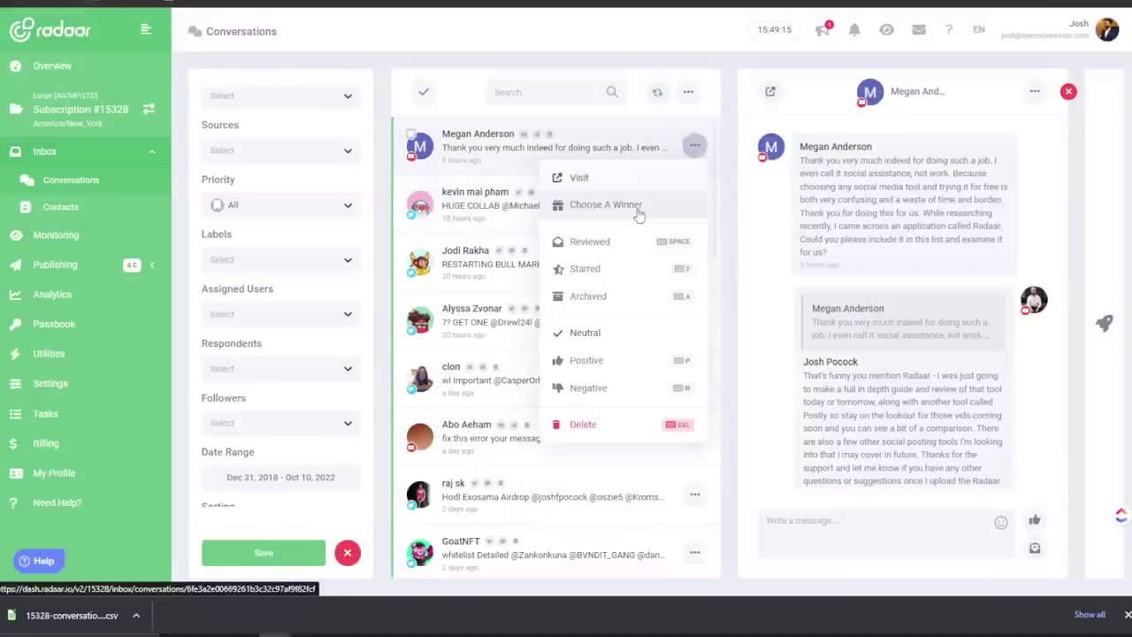
left_click(637, 212)
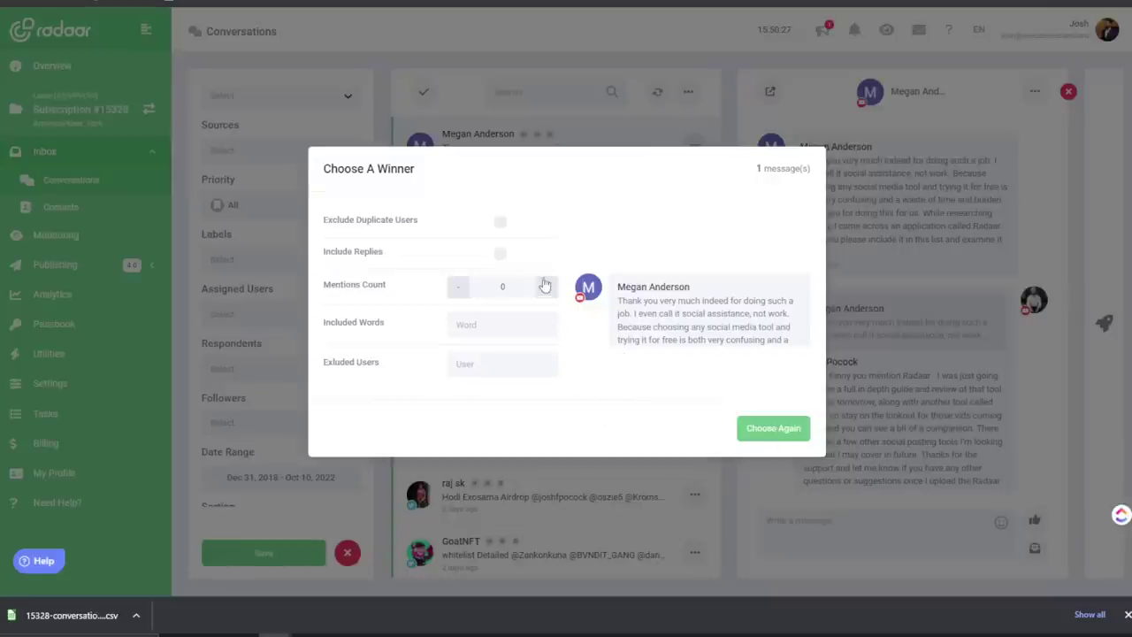
left_click(516, 334)
- Close the Choose A Winner window and show the second conversation's sender contact details
left_click(923, 252)
left_click(694, 204)
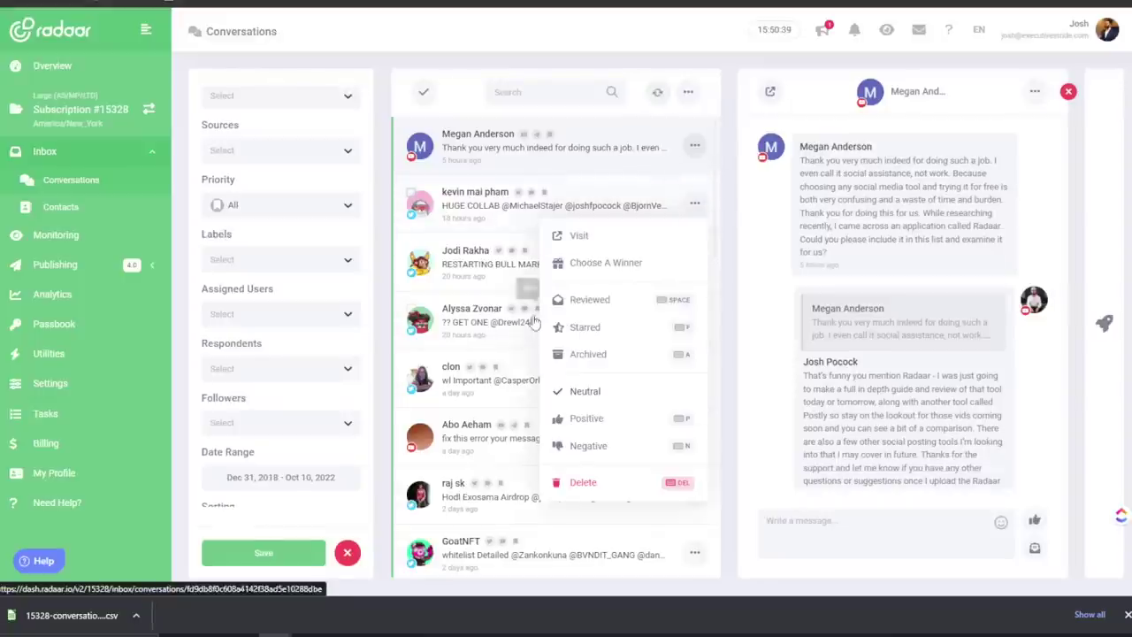
scroll(601, 328, "down", 1)
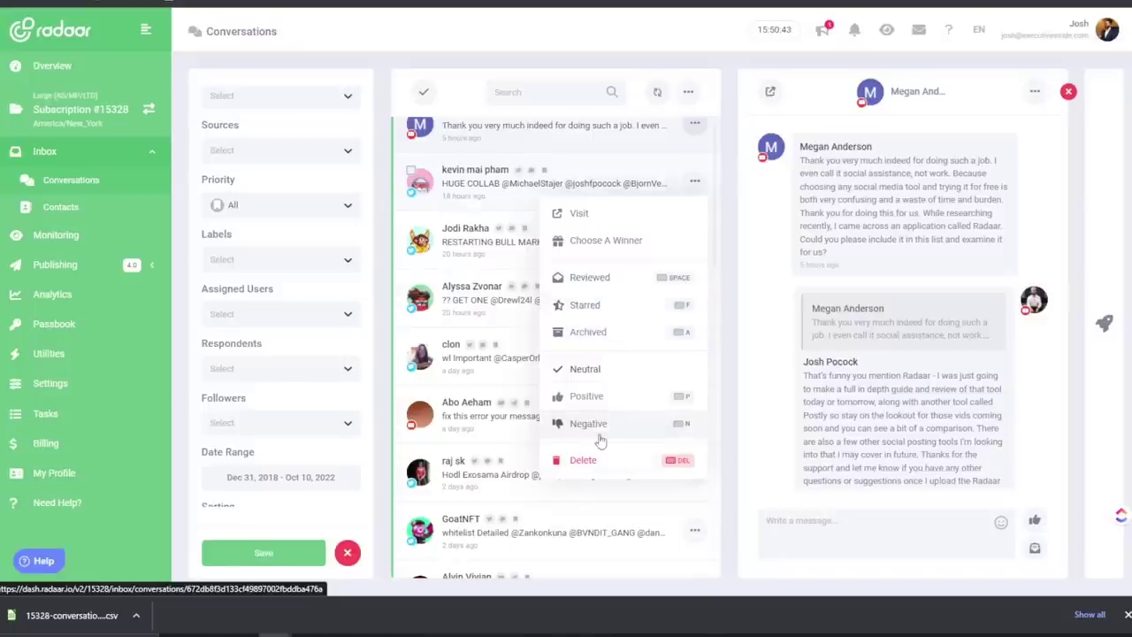
left_click(758, 253)
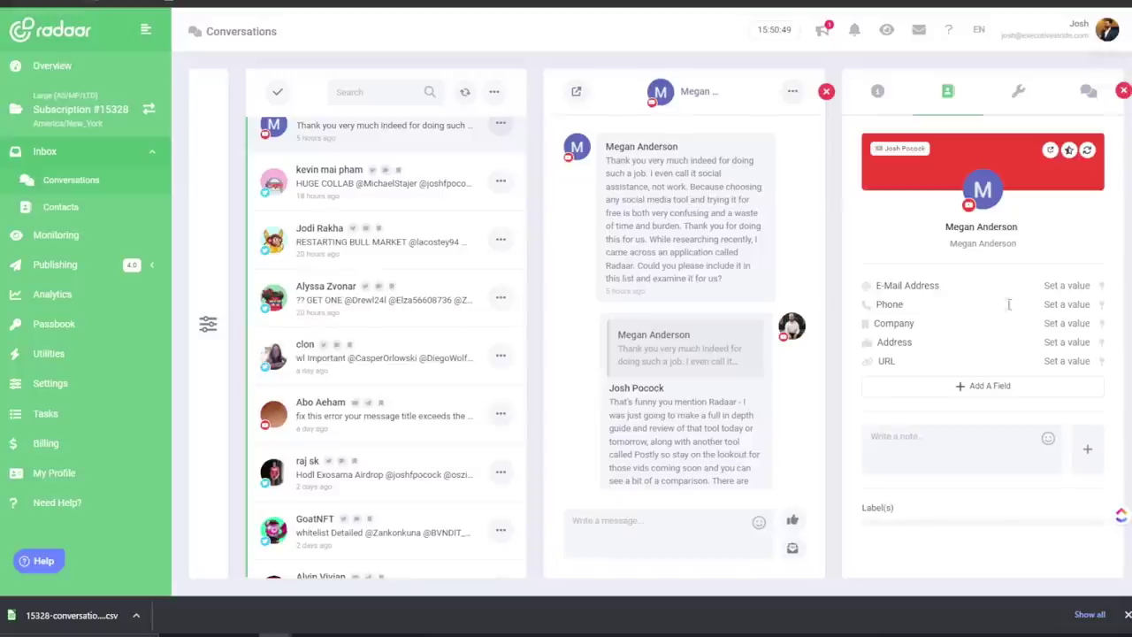
- Step through the contact's unset e-mail, phone, company, URL and address fields, then show the filters
left_click(1070, 286)
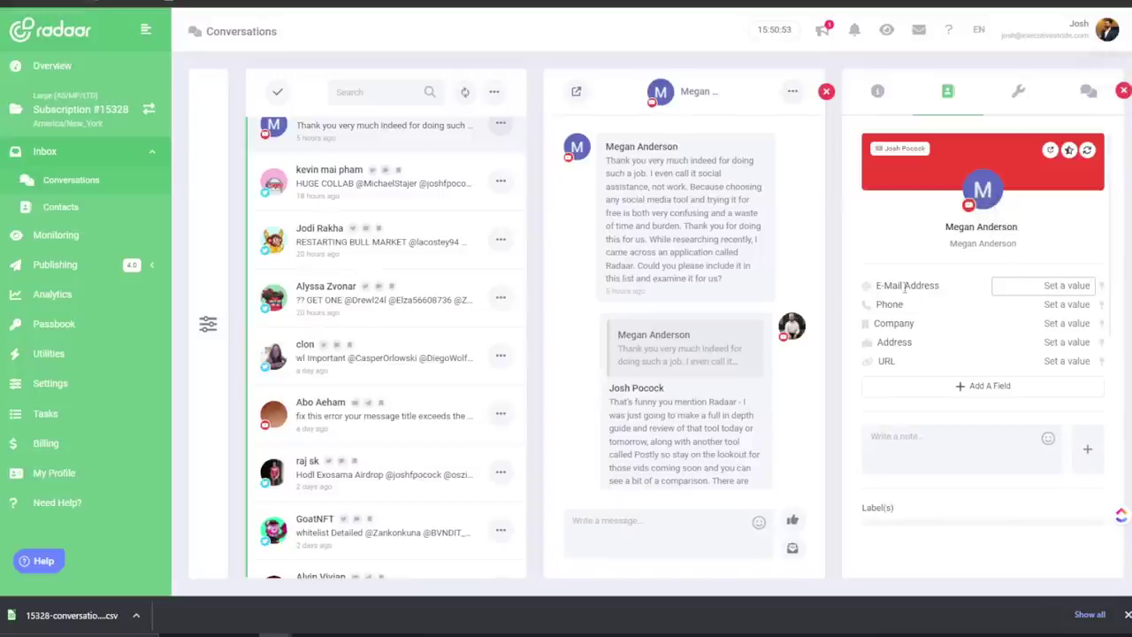
left_click_drag(904, 286, 977, 286)
left_click(1021, 288)
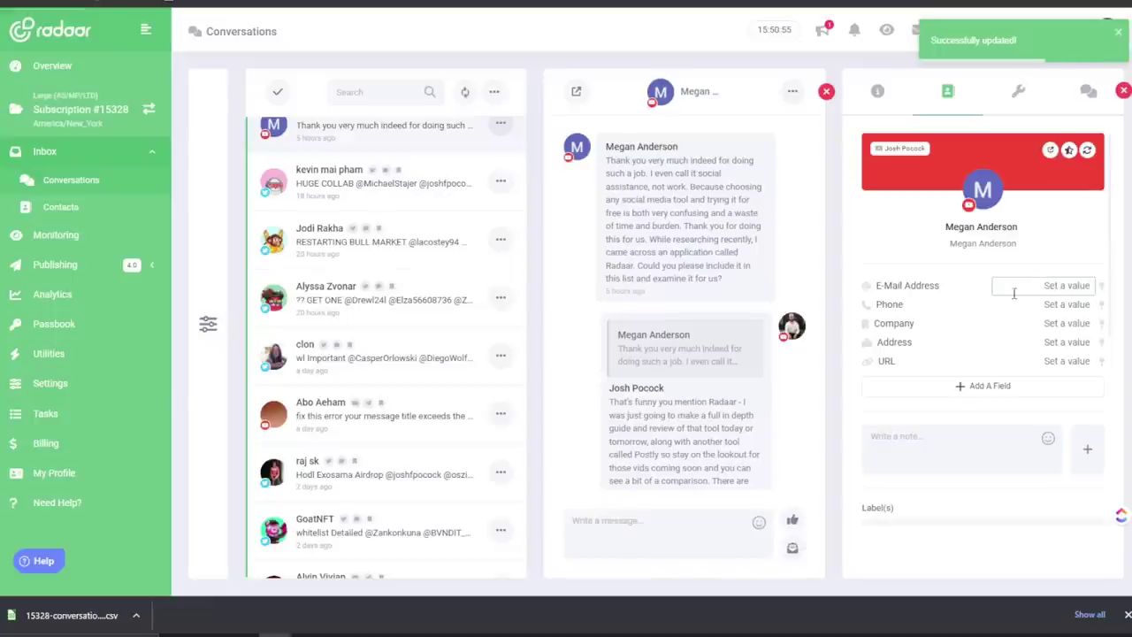
left_click(1043, 304)
left_click(1044, 323)
left_click(1036, 359)
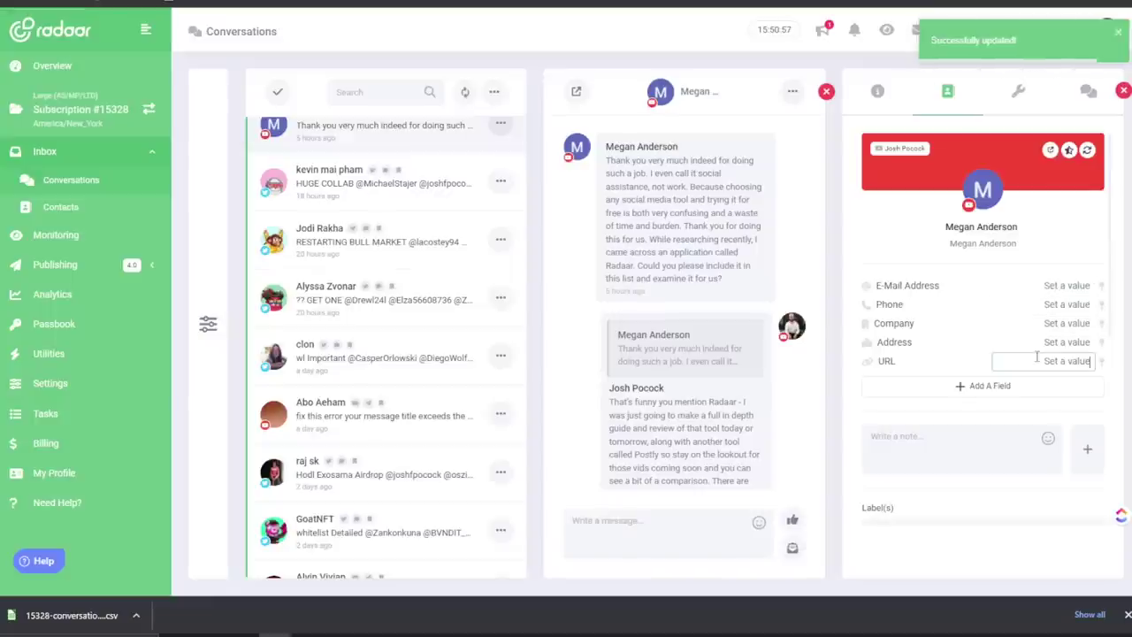
left_click(1043, 342)
scroll(373, 235, "up", 1)
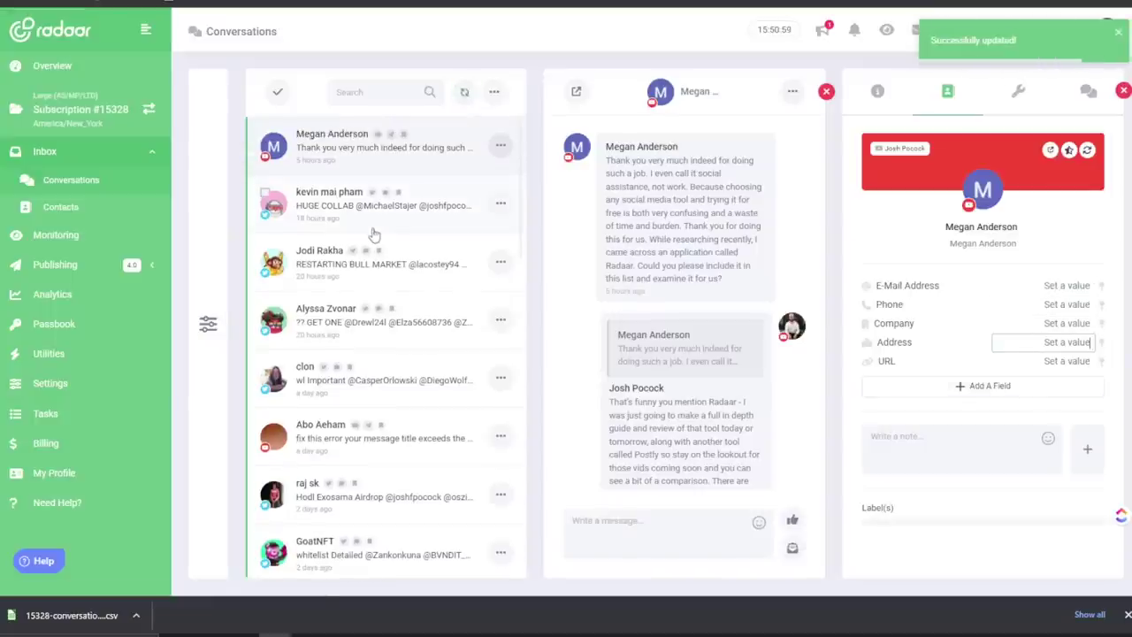
left_click(210, 329)
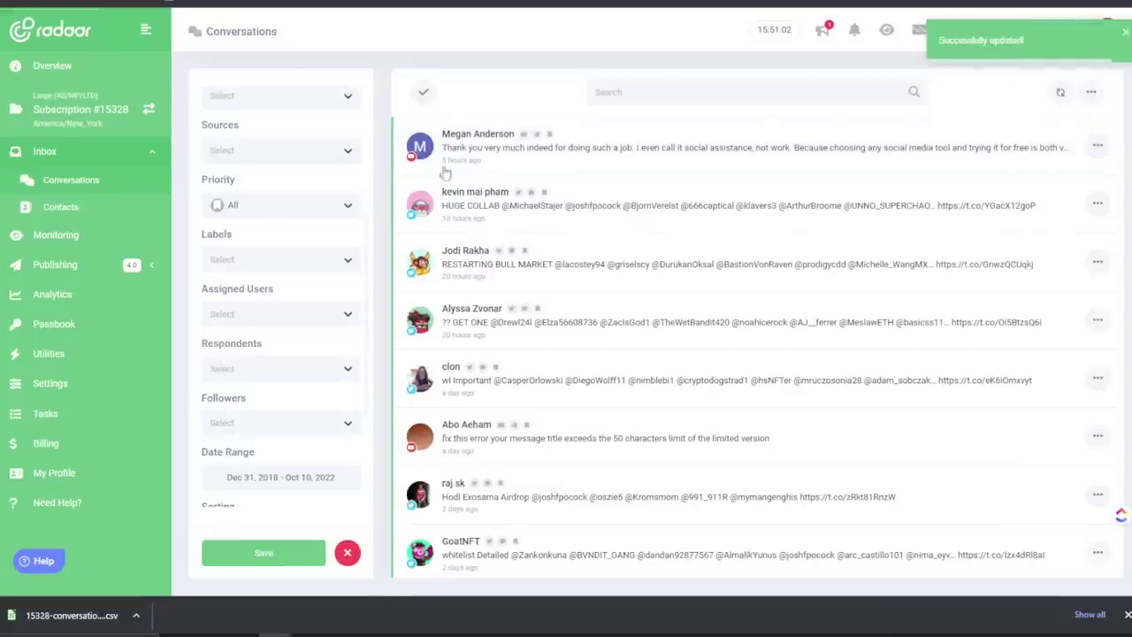
- Review the Respondents, Followers and Date Range filter options without changing them
scroll(342, 349, "down", 1)
left_click(322, 272)
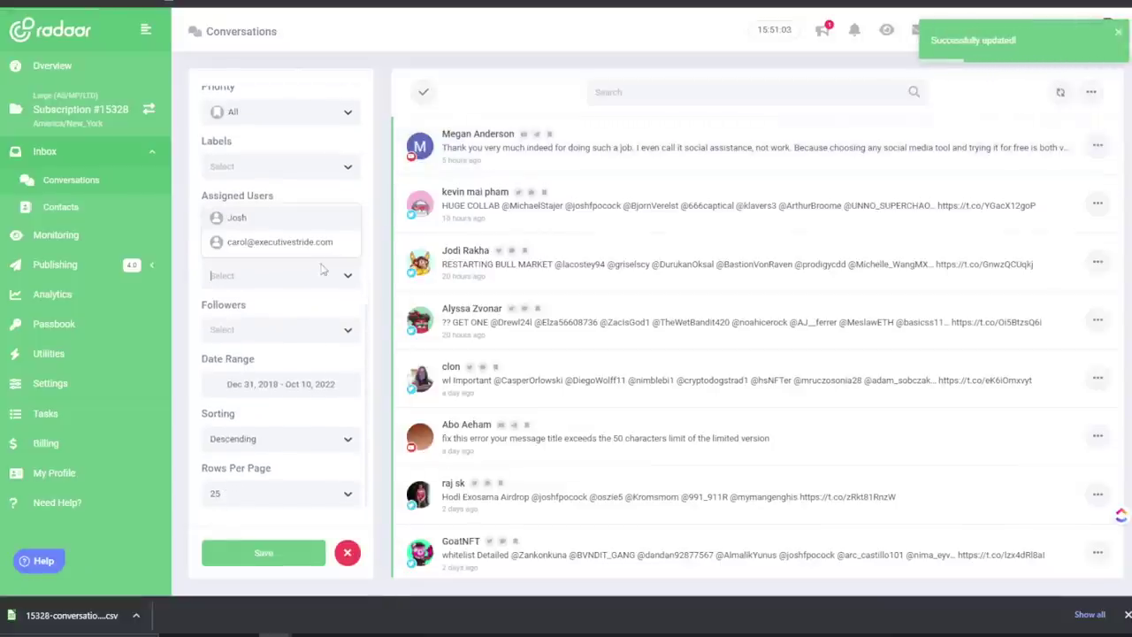
left_click(289, 329)
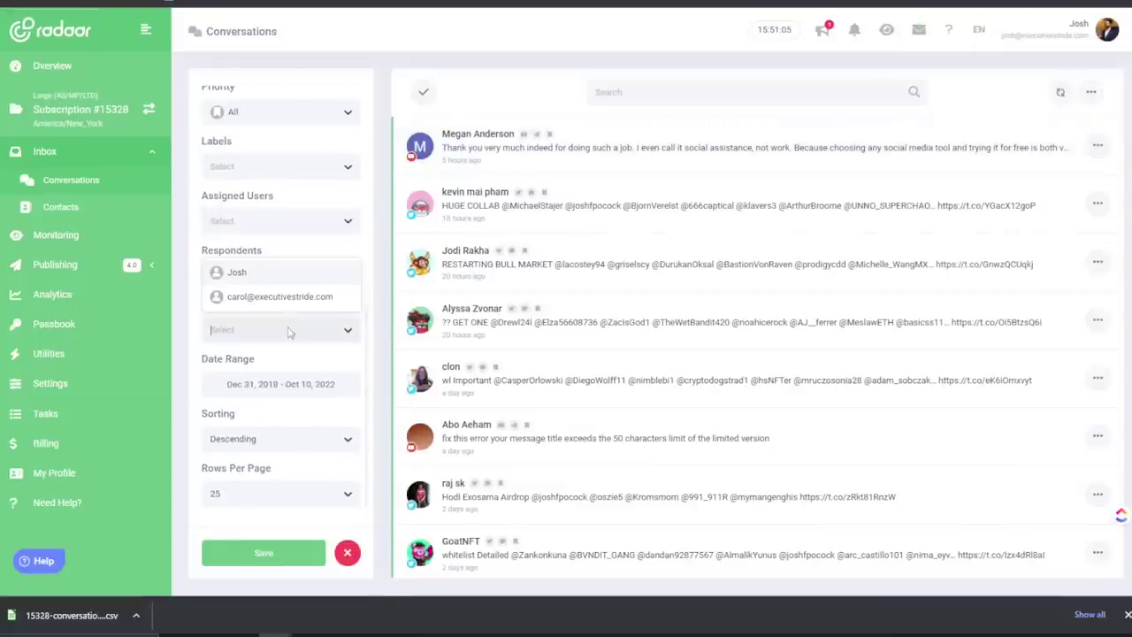
left_click(192, 275)
left_click(309, 275)
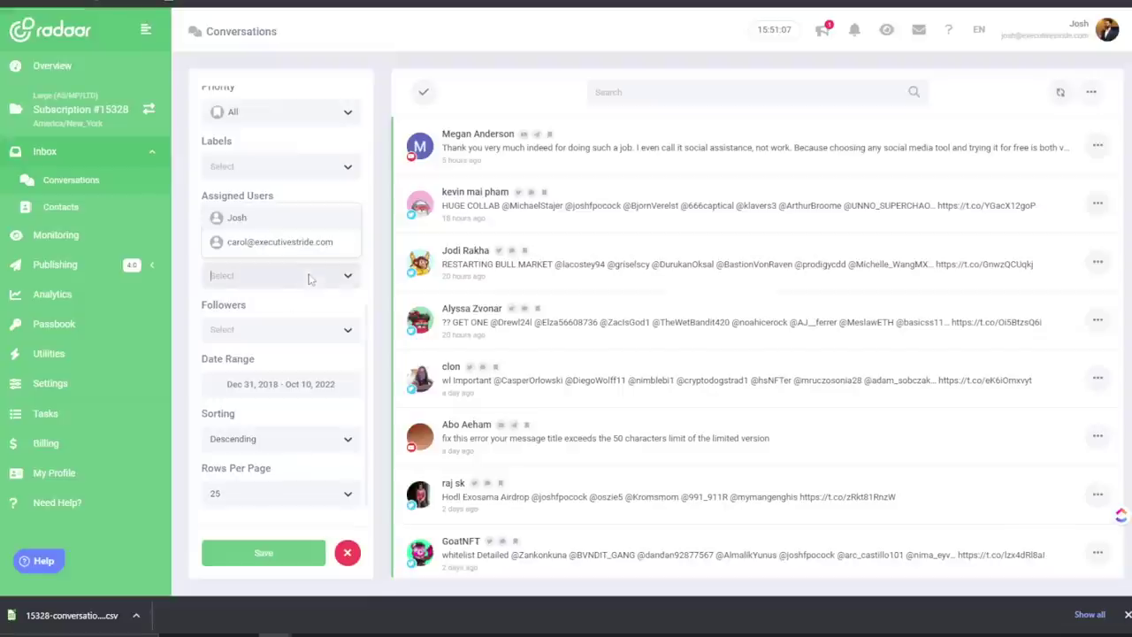
double_click(195, 256)
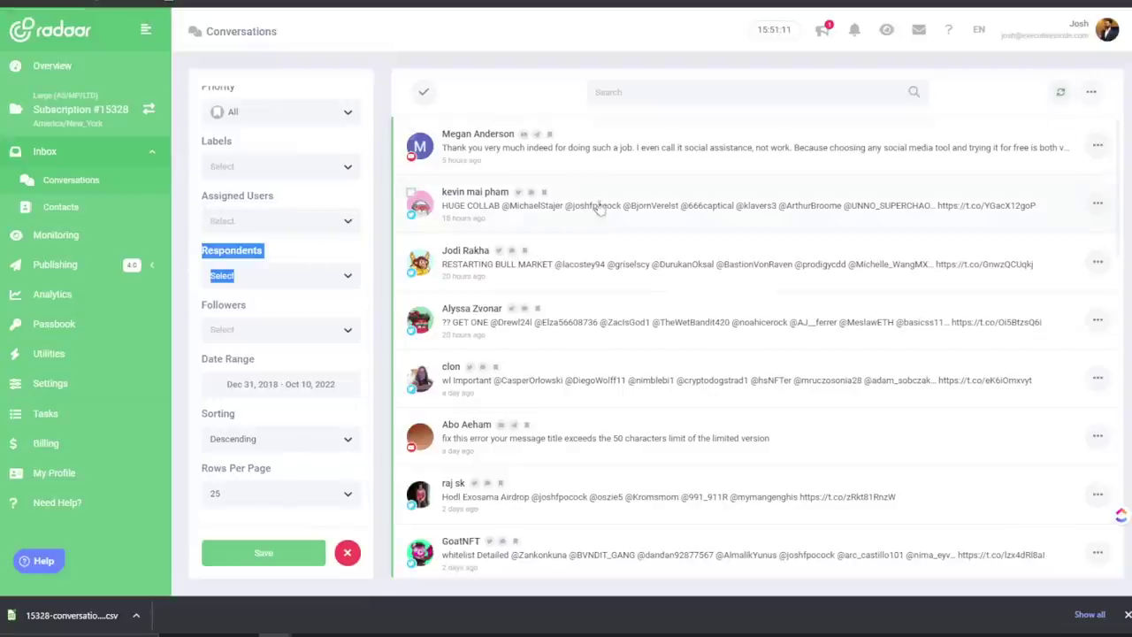
left_click(265, 276)
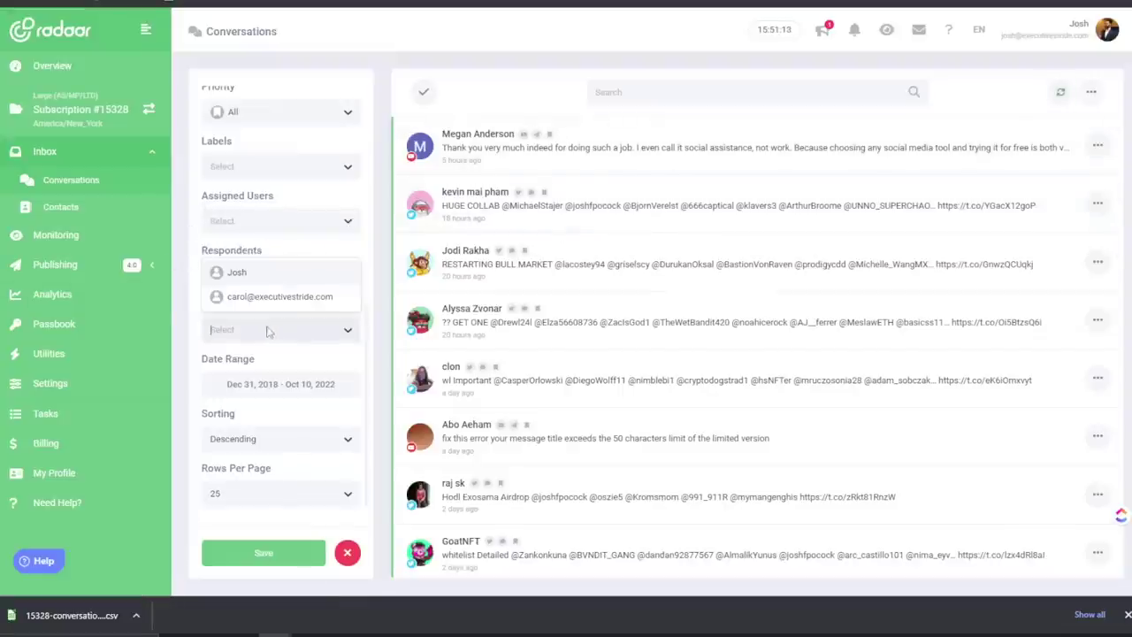
left_click(196, 356)
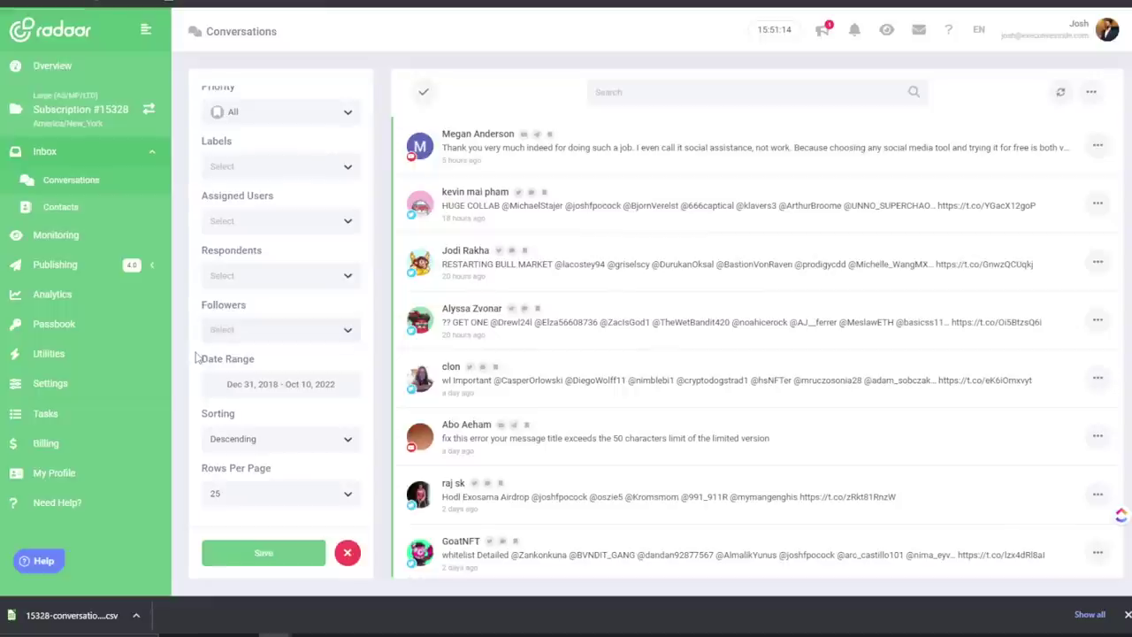
left_click(286, 388)
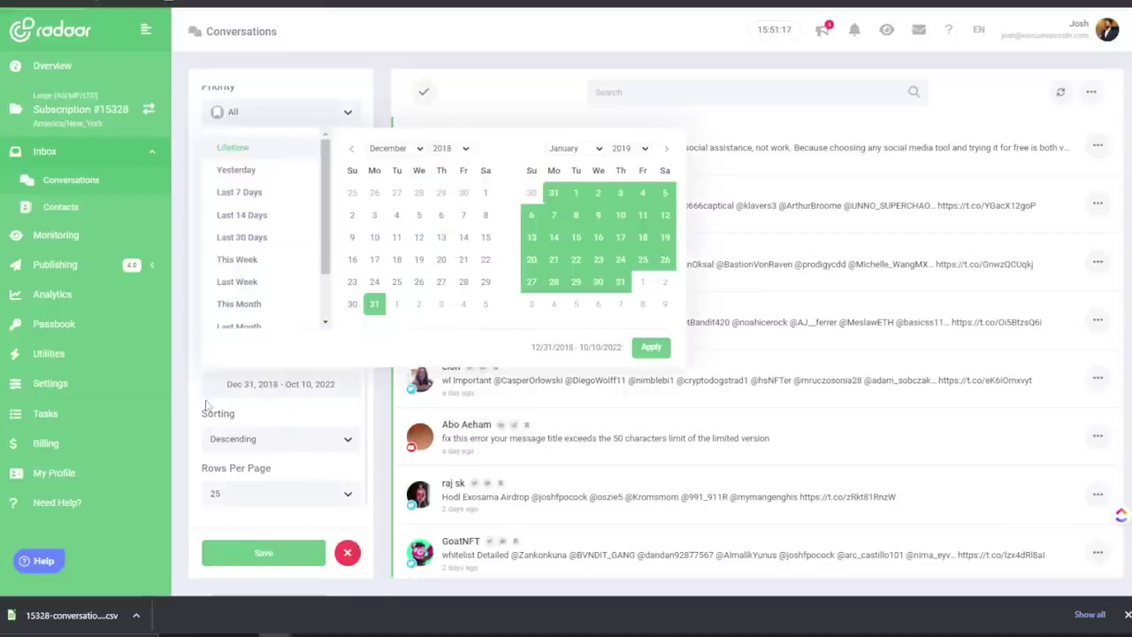
left_click(218, 439)
- Set the conversation filters to 500 rows per page
left_click(239, 491)
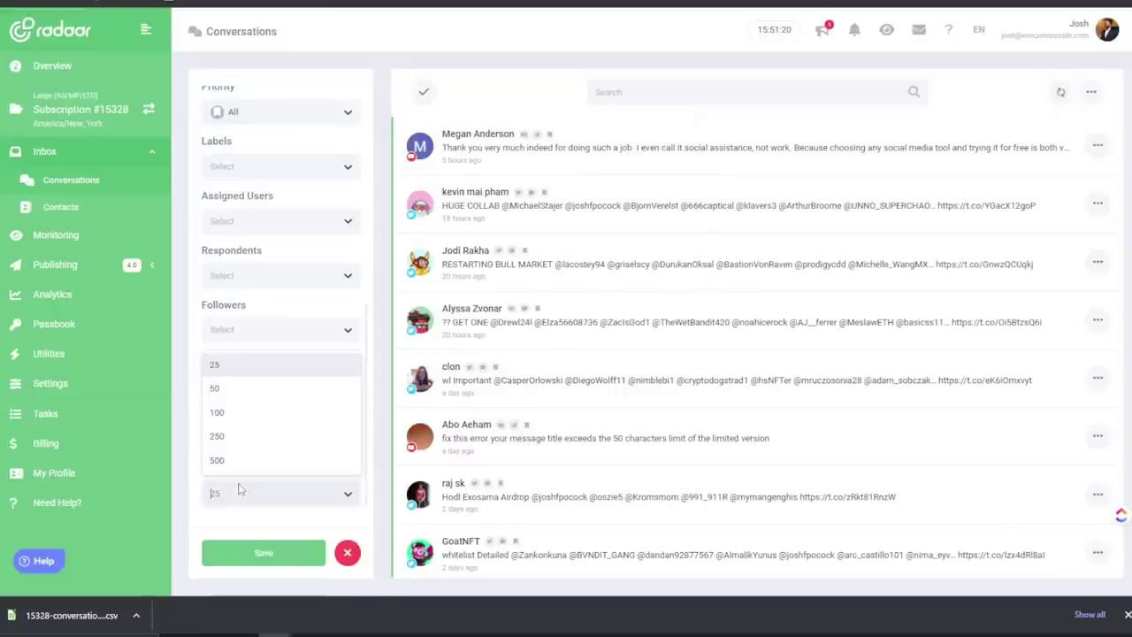
left_click(246, 460)
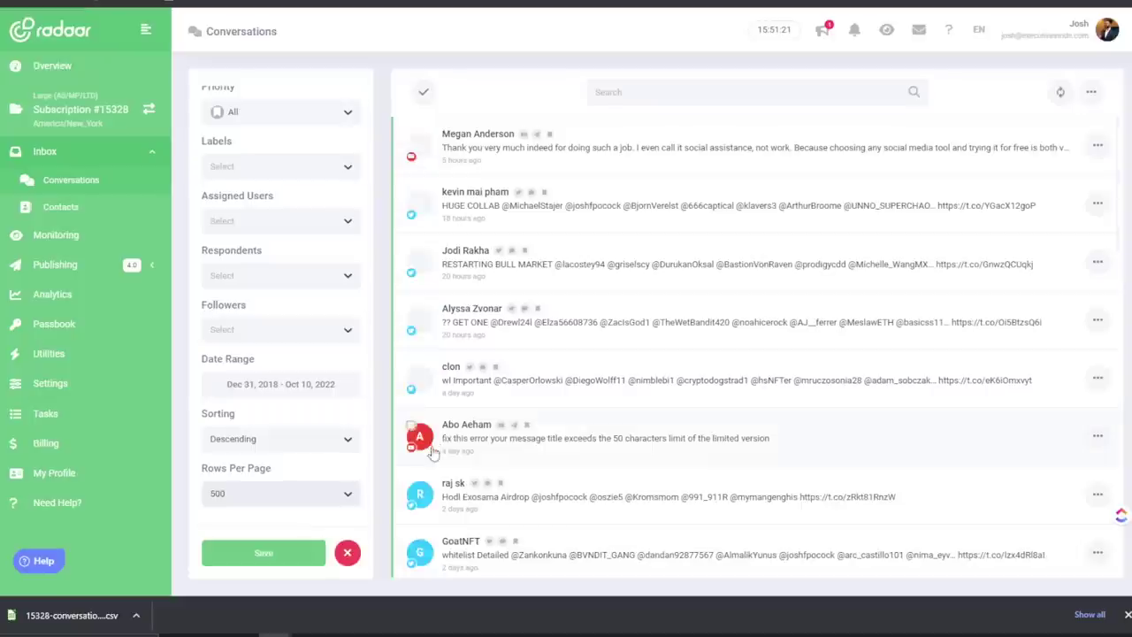
left_click(249, 504)
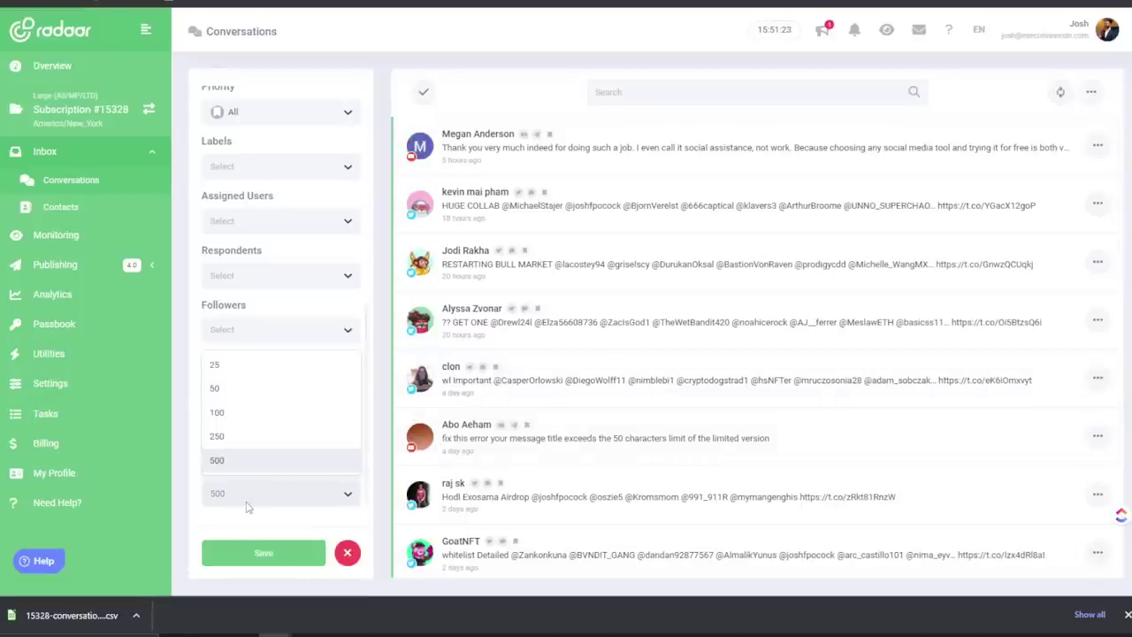
left_click(446, 79)
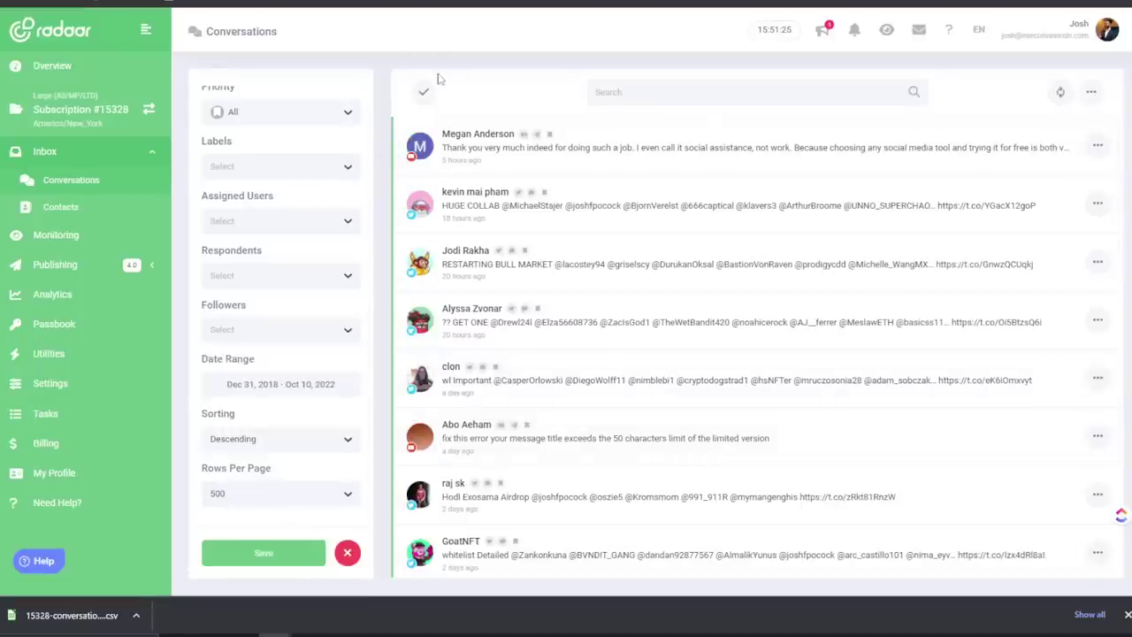
- Check the bulk and first-conversation actions, then refresh the conversation list
left_click(425, 90)
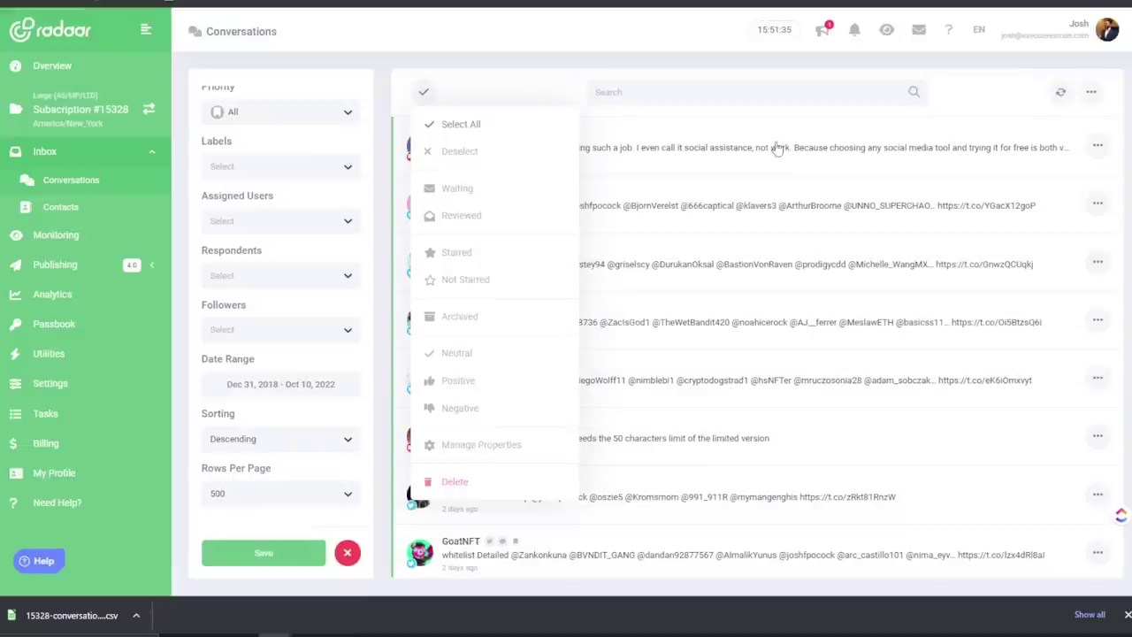
left_click(1104, 152)
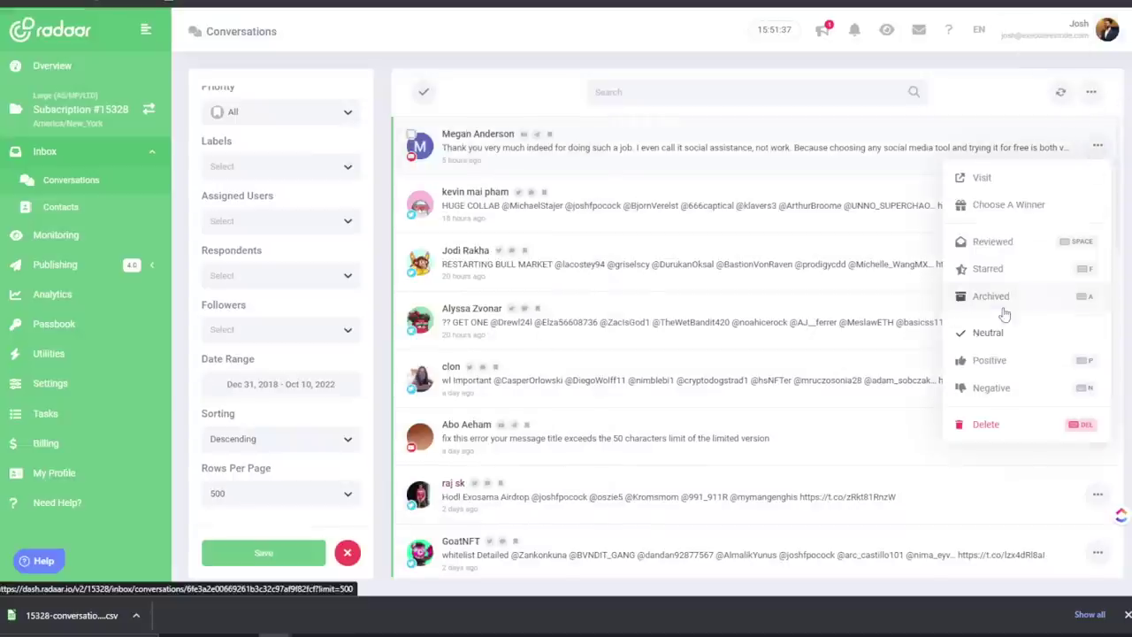
left_click(1060, 92)
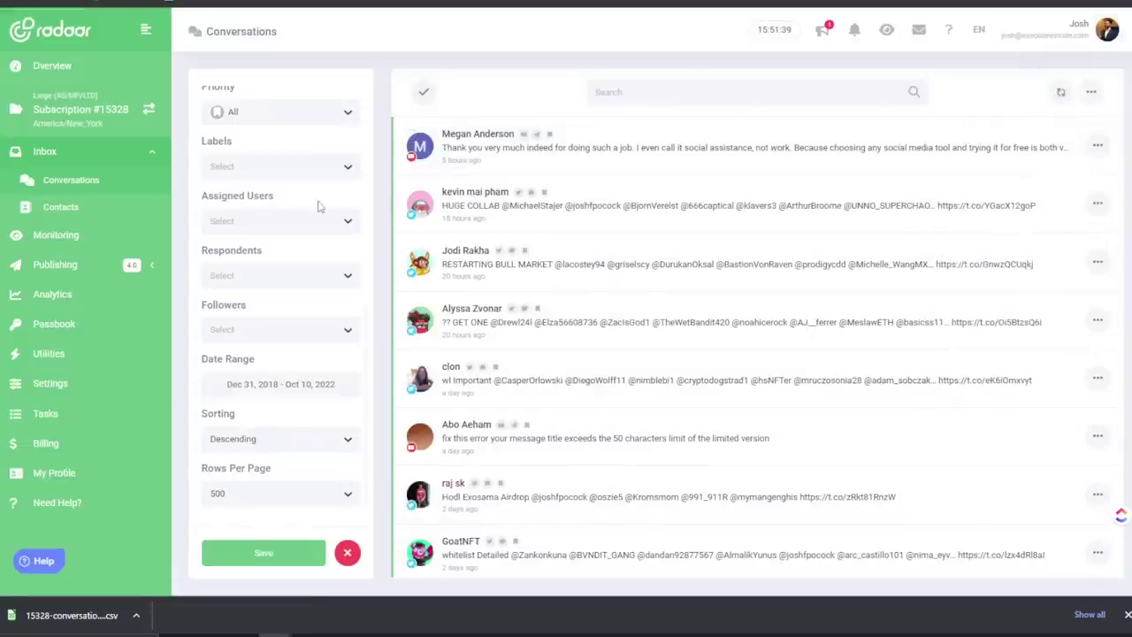
scroll(323, 318, "up", 3)
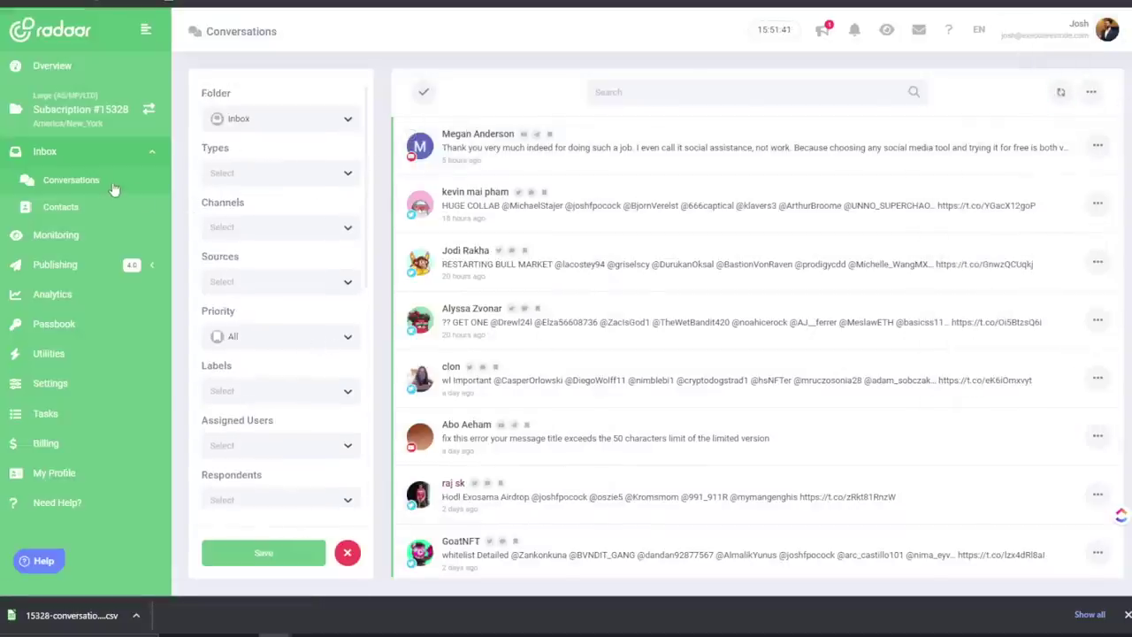
- Look over the Contacts list and its Channels filter, then go to the Publishing Scheduler
left_click(71, 208)
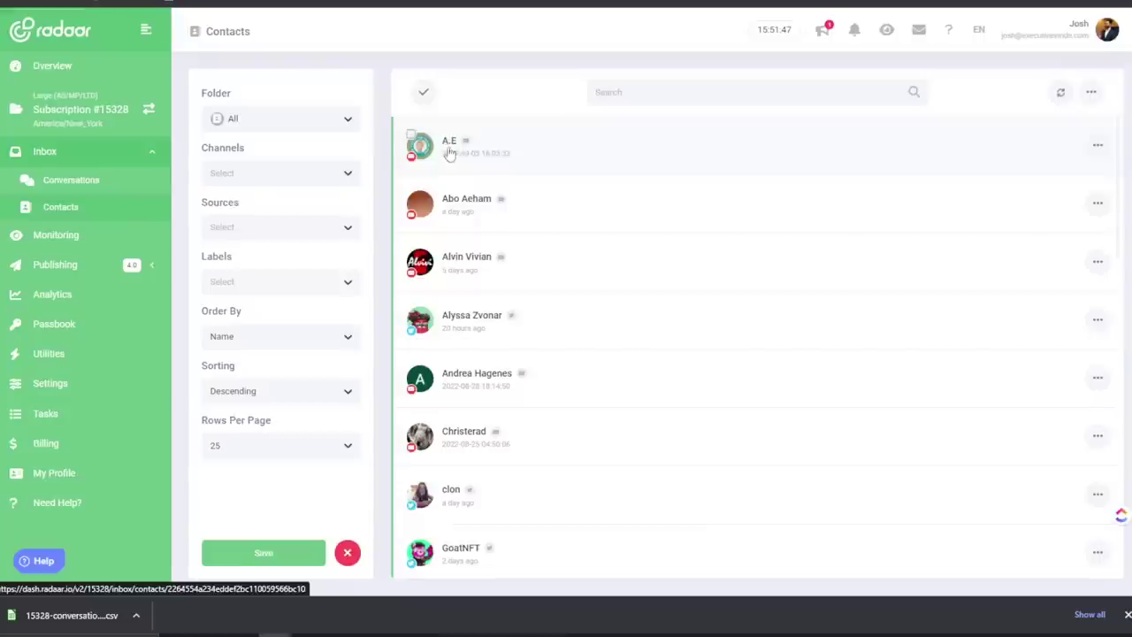
left_click(298, 170)
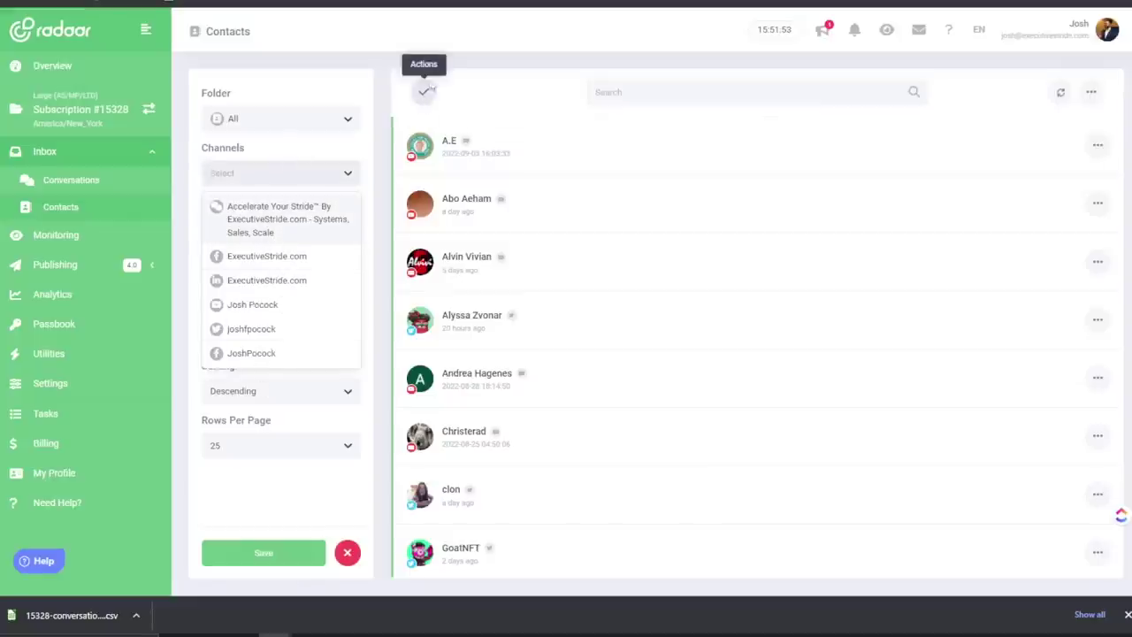
left_click(454, 77)
scroll(533, 235, "down", 1)
scroll(533, 235, "up", 1)
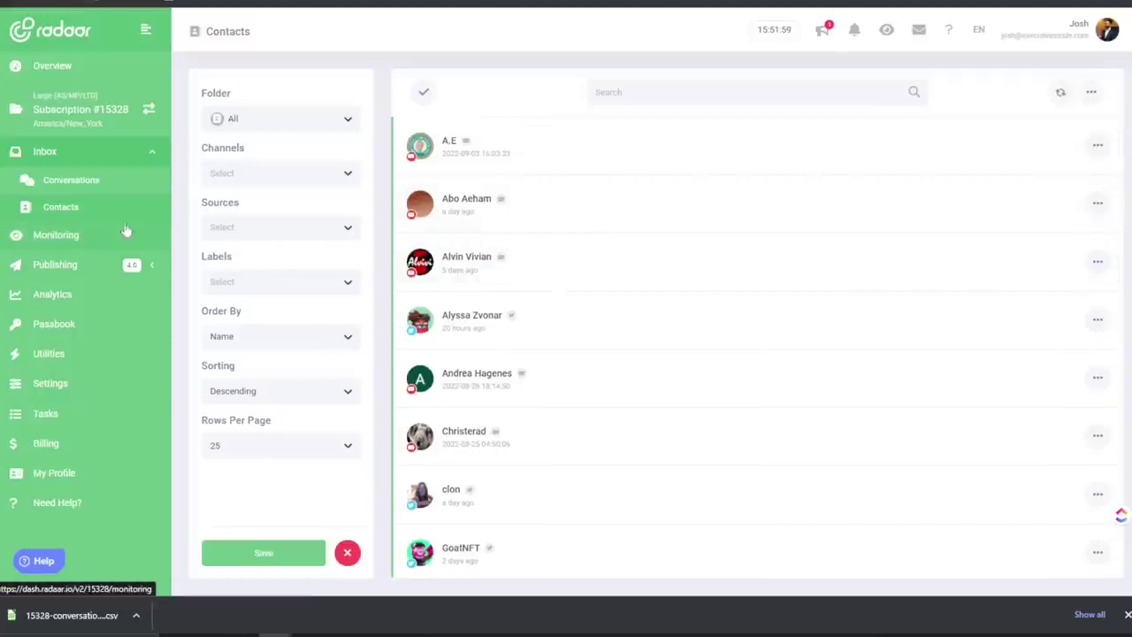
left_click(106, 272)
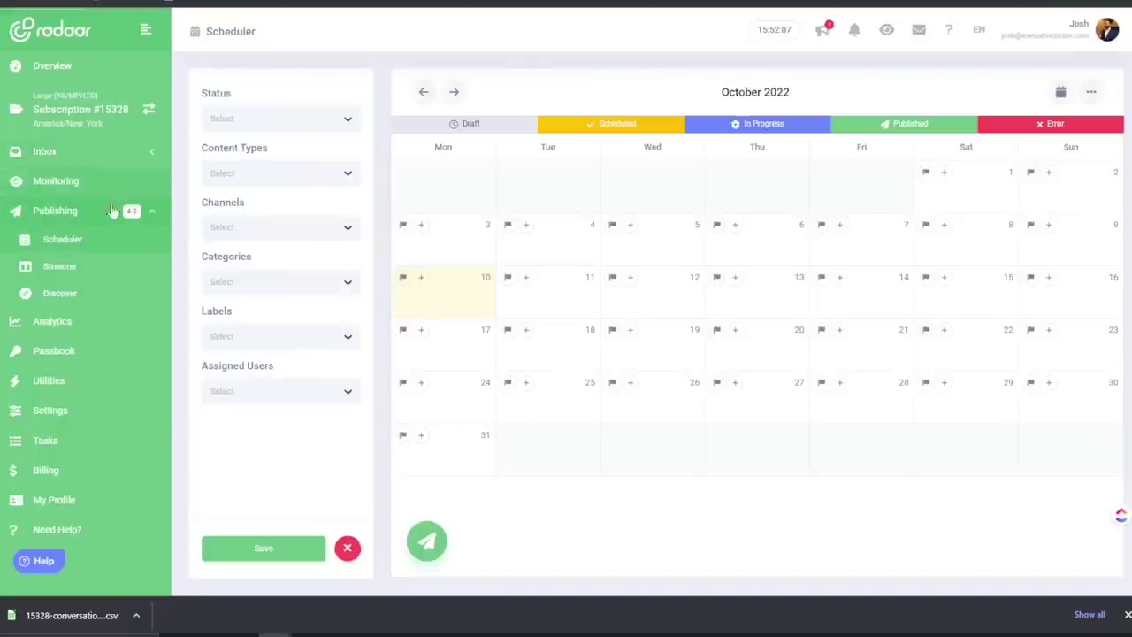
- Open Monitoring and review its Query, Channels, Sources, Labels, Date Range and Sorting filters
left_click(71, 185)
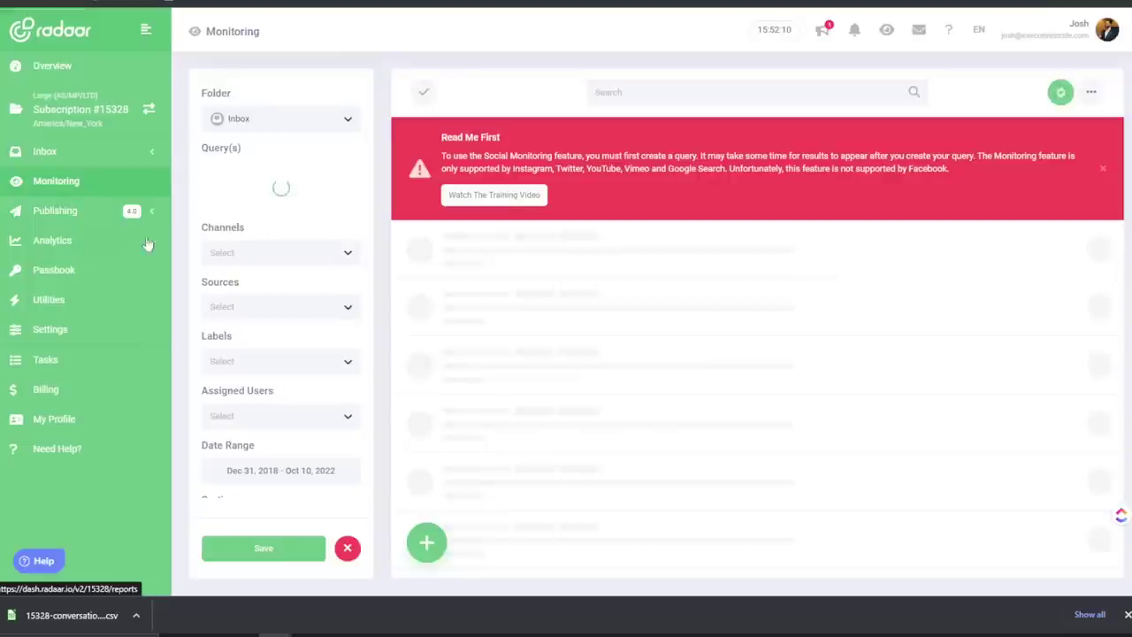
scroll(235, 228, "down", 1)
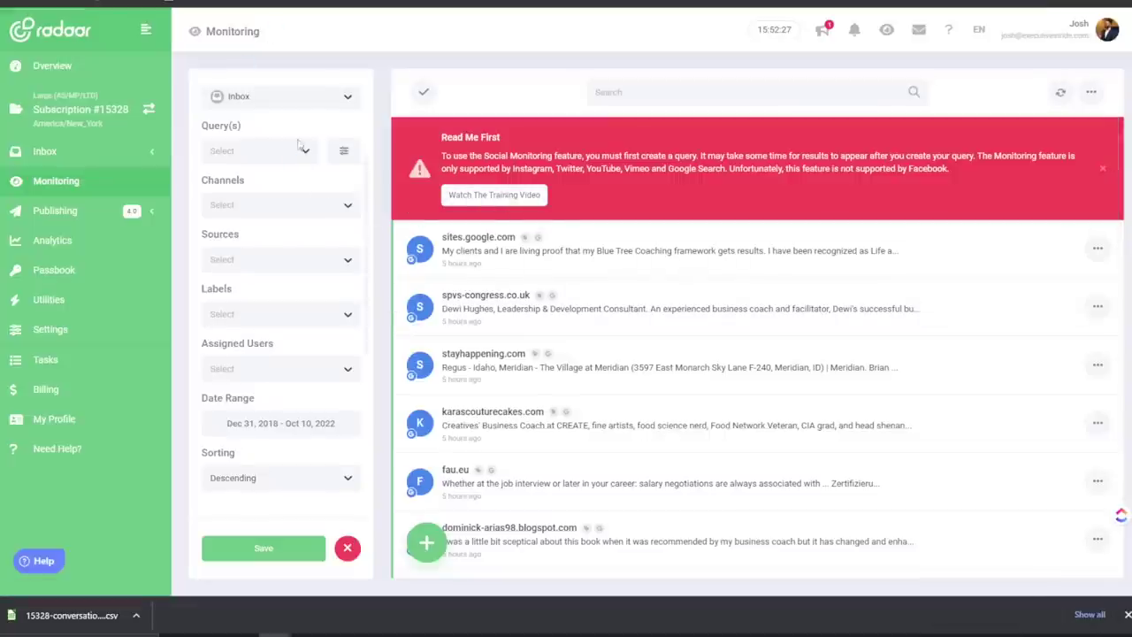
scroll(299, 177, "down", 1)
scroll(292, 292, "up", 1)
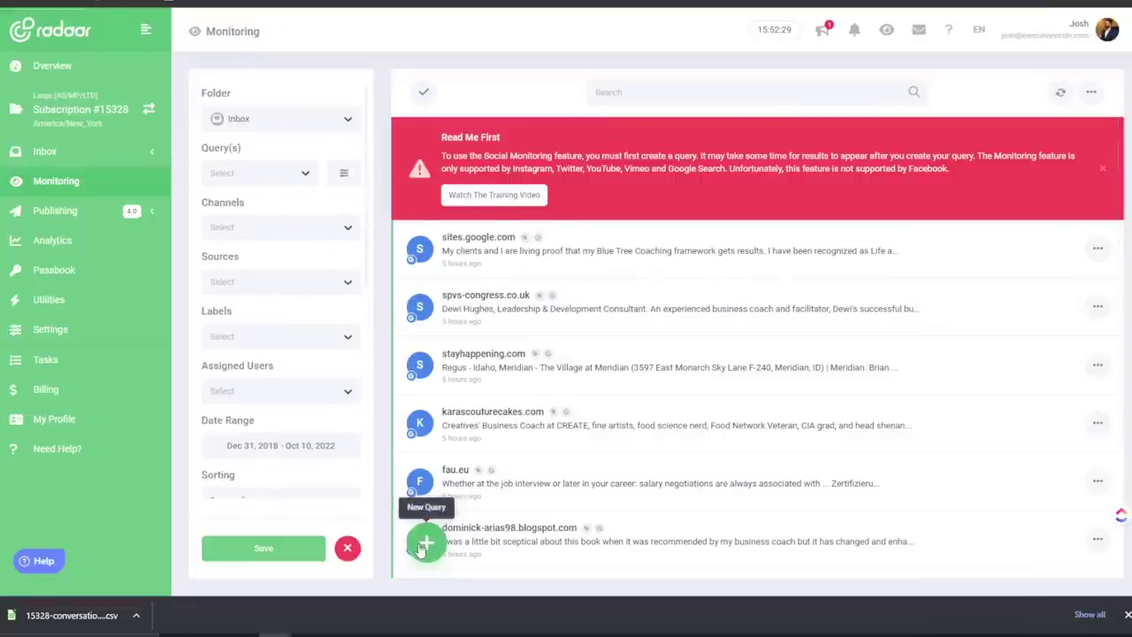
left_click(425, 542)
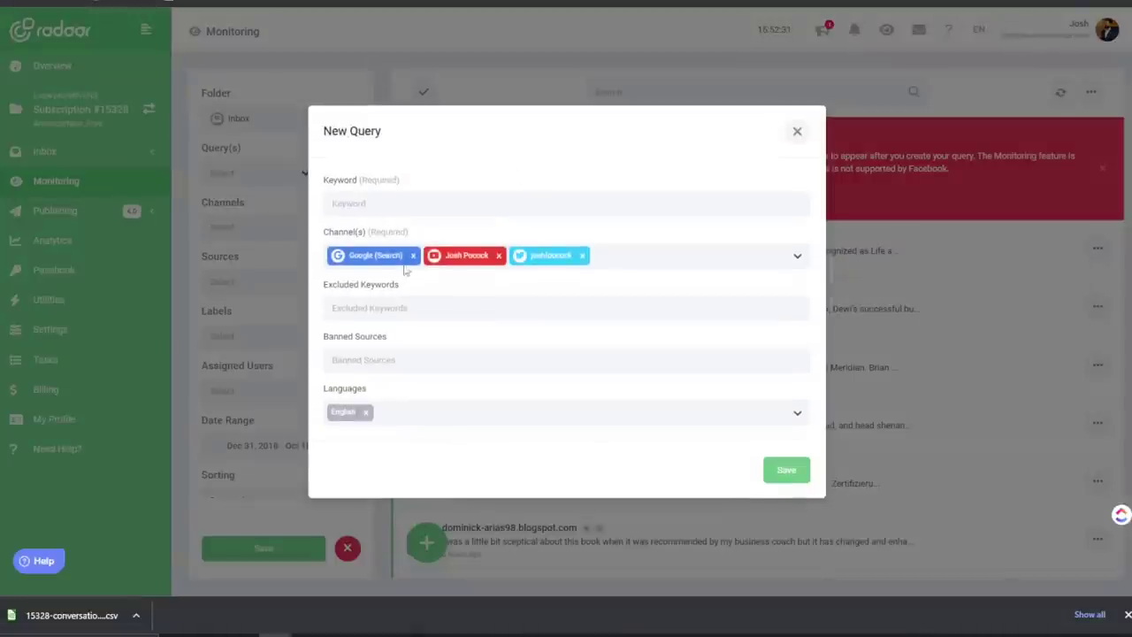
left_click(632, 264)
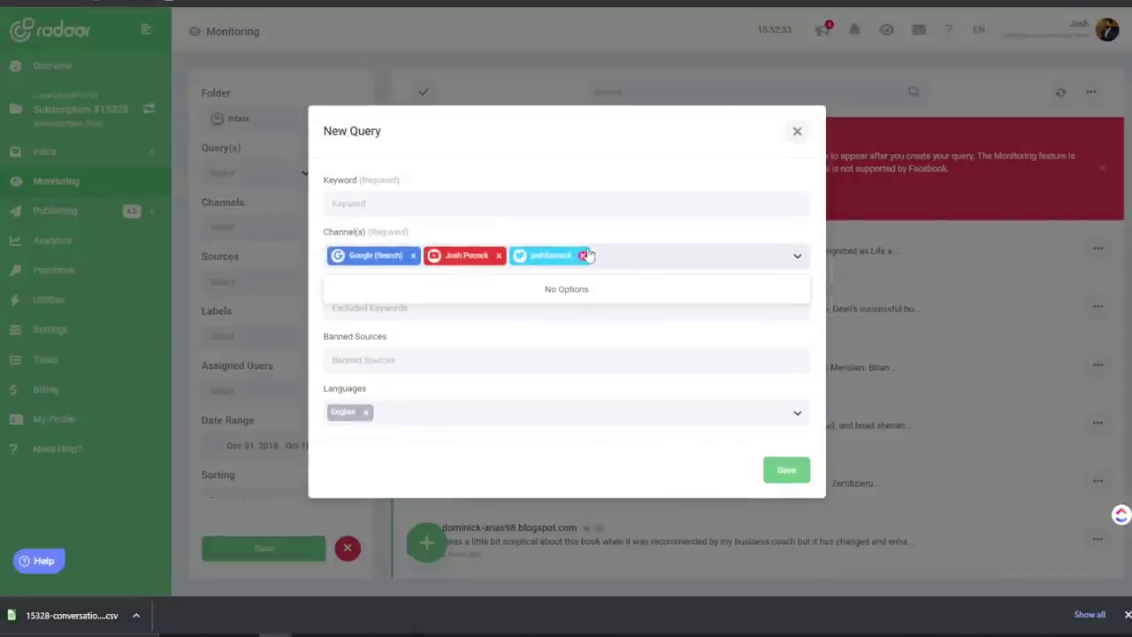
left_click(608, 237)
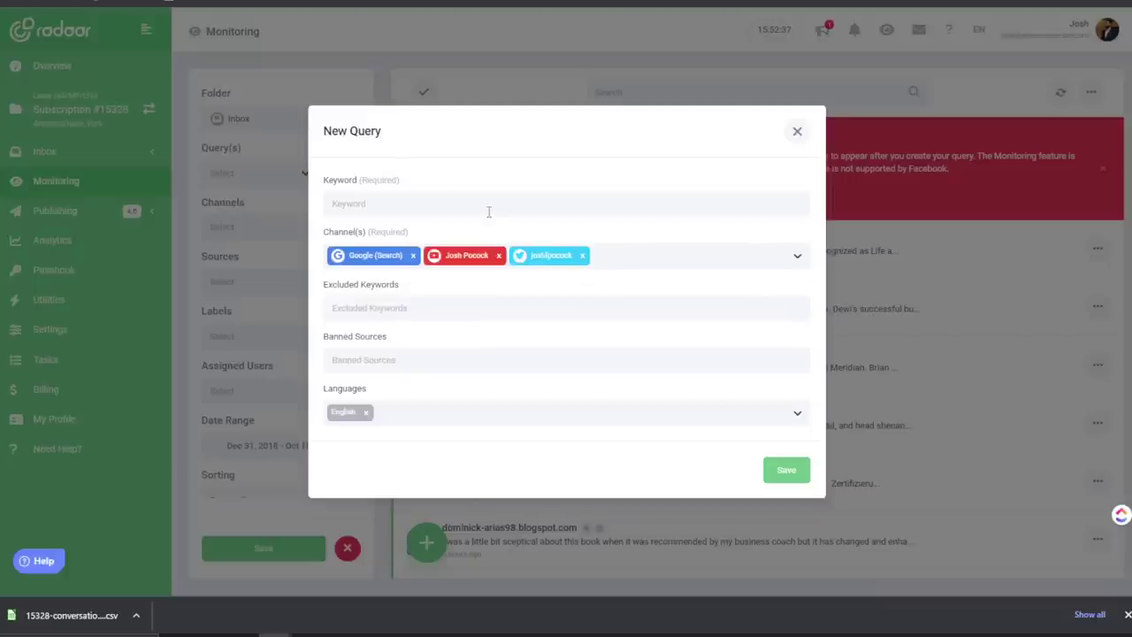
left_click(386, 311)
left_click(796, 131)
- Browse the monitoring mentions and dismiss the Read Me First notice
scroll(722, 350, "down", 5)
scroll(722, 350, "down", 4)
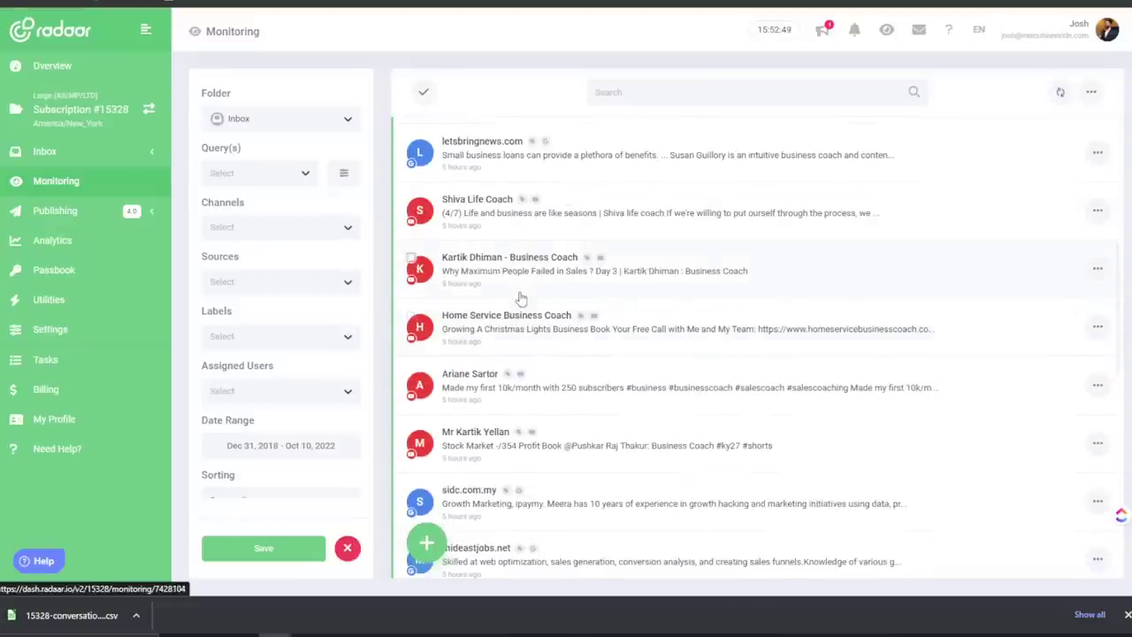
scroll(519, 294, "down", 4)
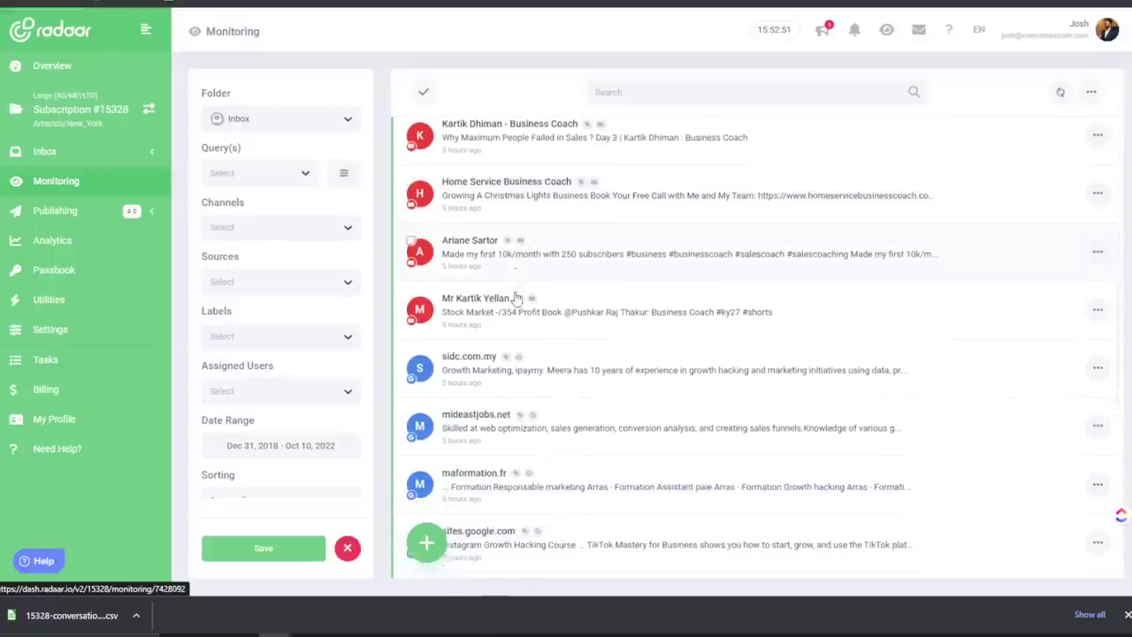
scroll(499, 297, "down", 1)
scroll(508, 269, "down", 5)
scroll(519, 273, "down", 2)
scroll(505, 291, "up", 6)
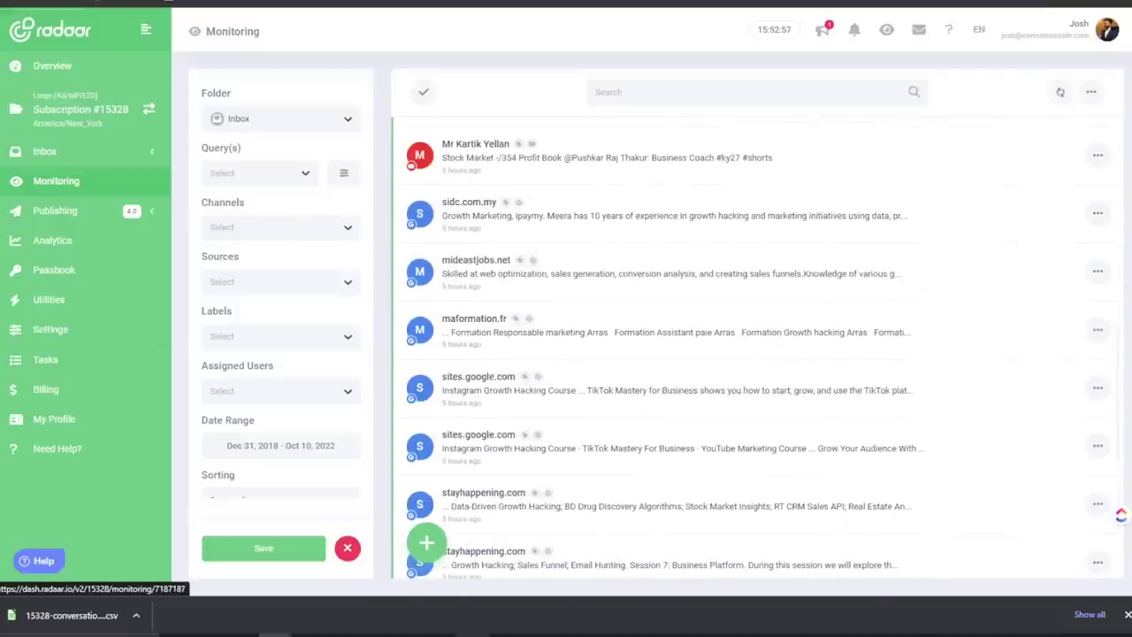
scroll(629, 248, "up", 5)
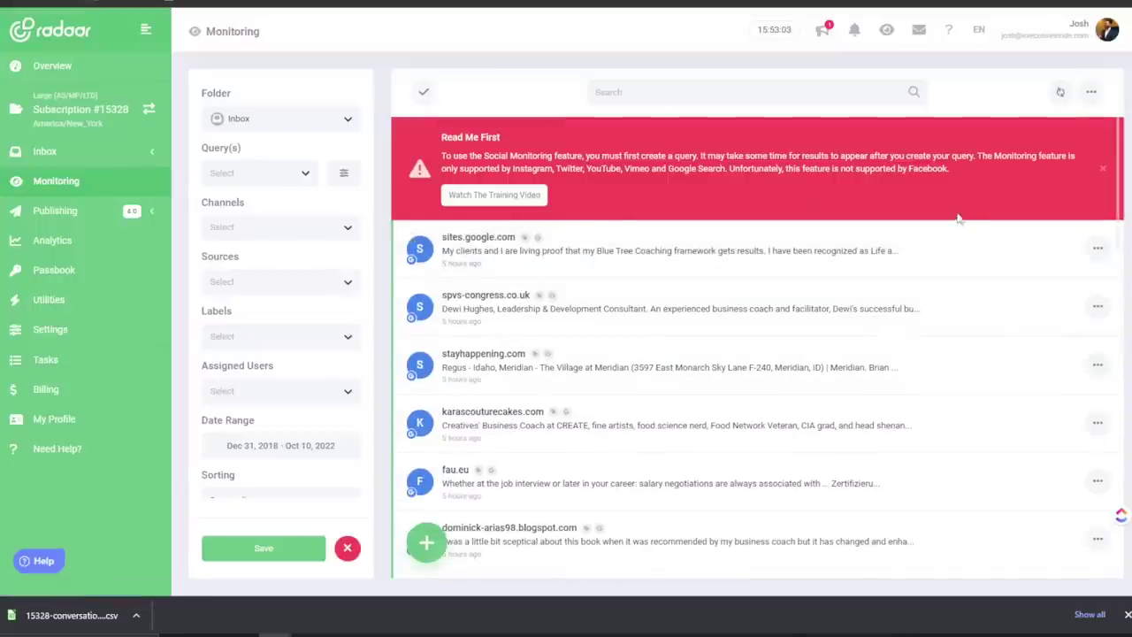
left_click(1103, 172)
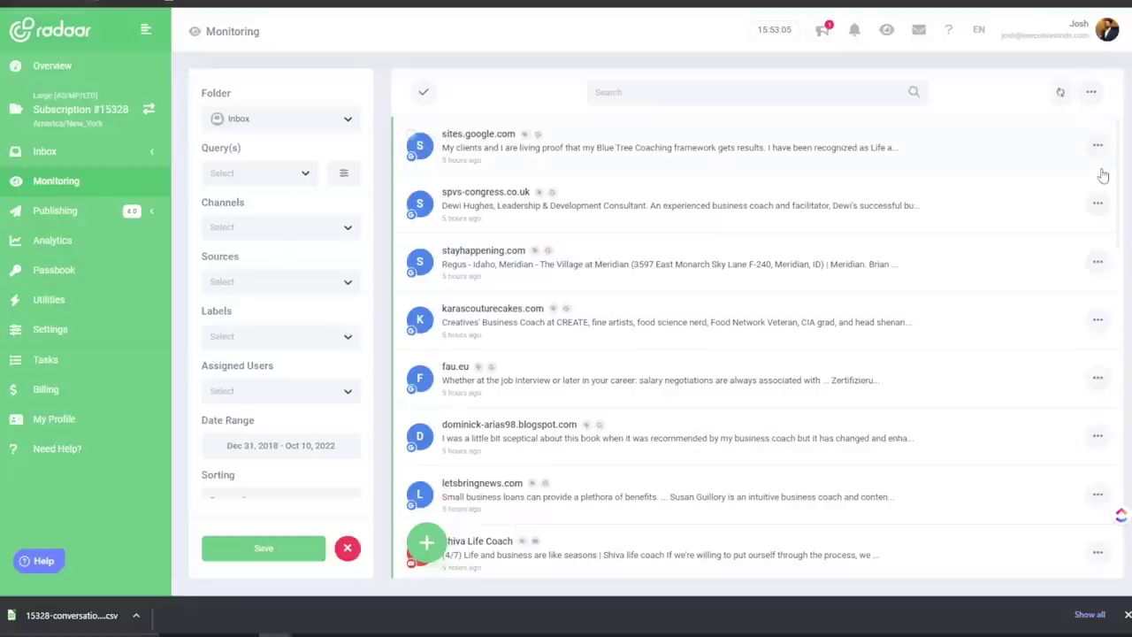
- Return to the Publishing Scheduler's October 2022 calendar
scroll(942, 169, "down", 2)
scroll(946, 190, "up", 3)
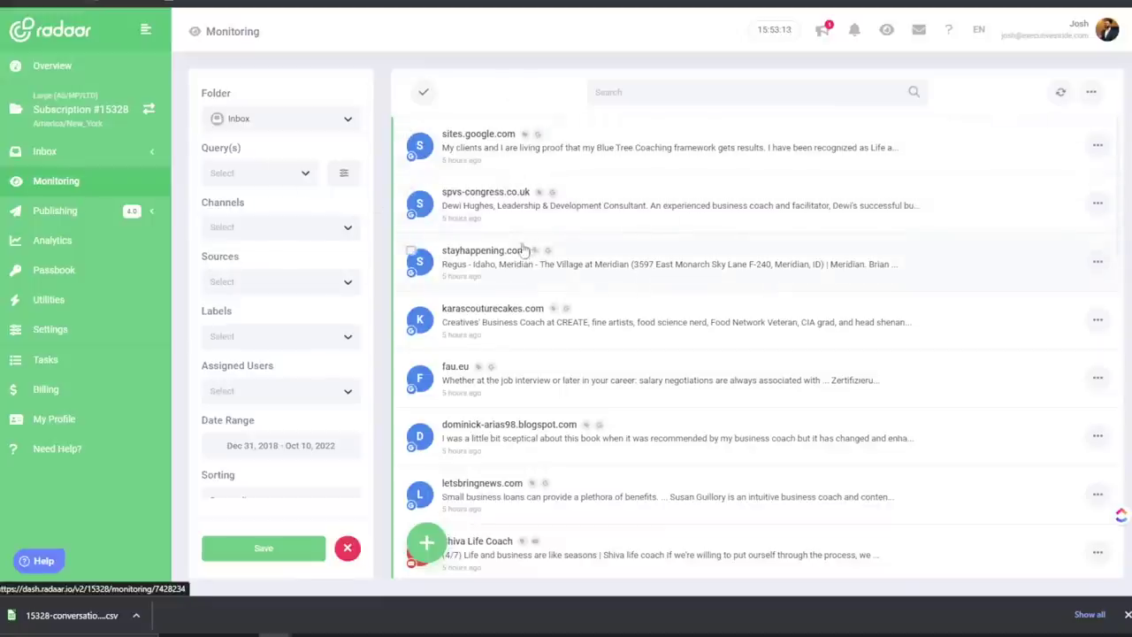
left_click(89, 221)
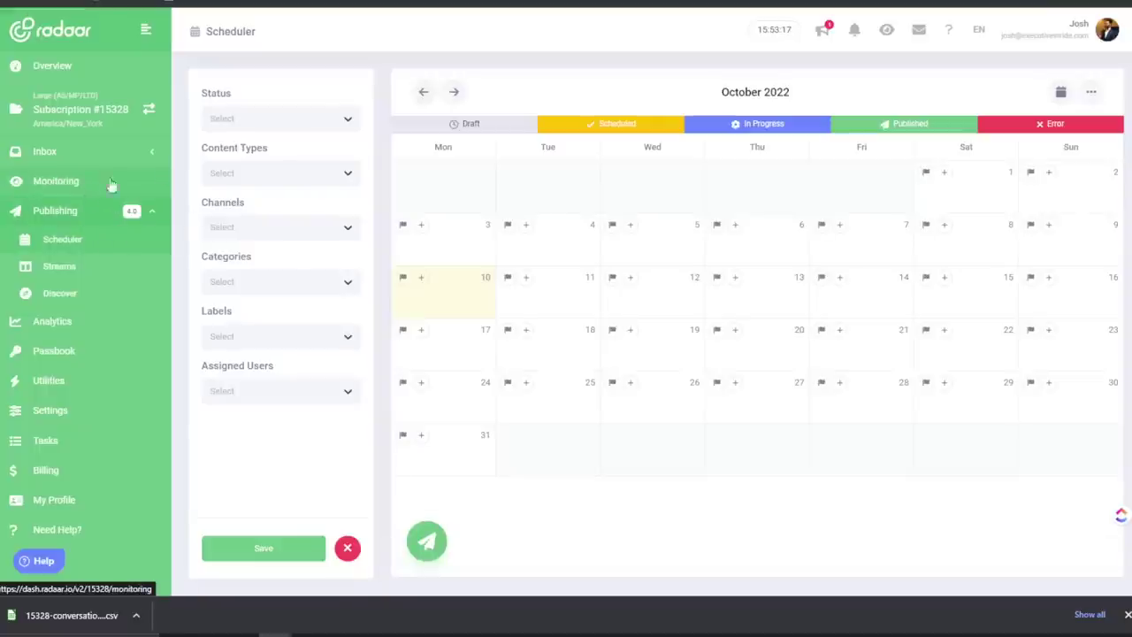
left_click(89, 181)
left_click(296, 176)
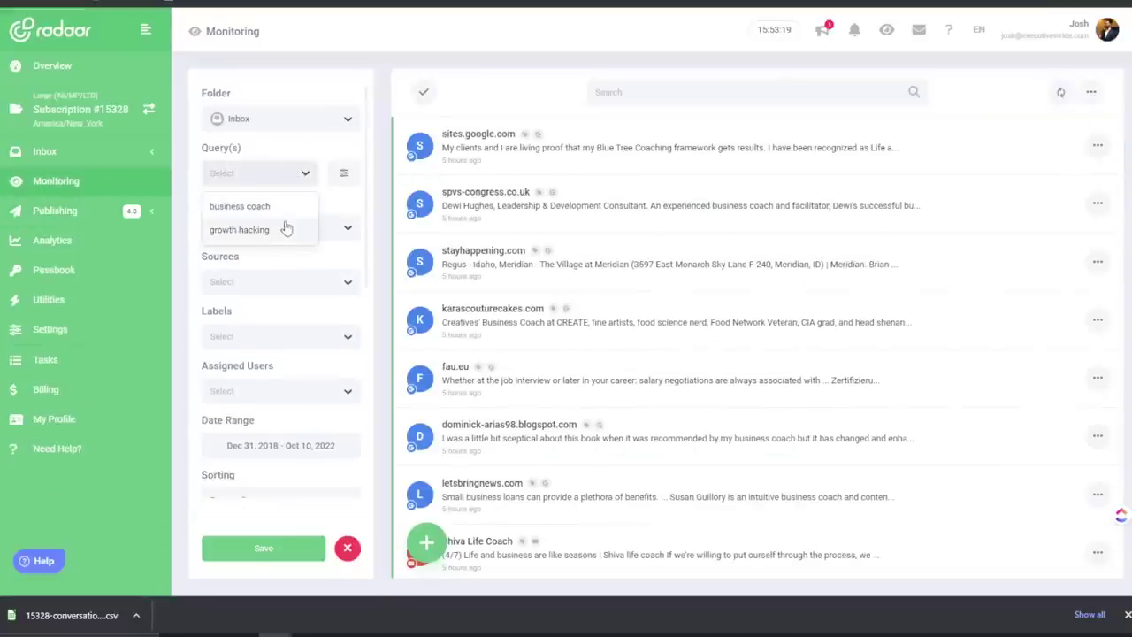
left_click(344, 172)
left_click(795, 127)
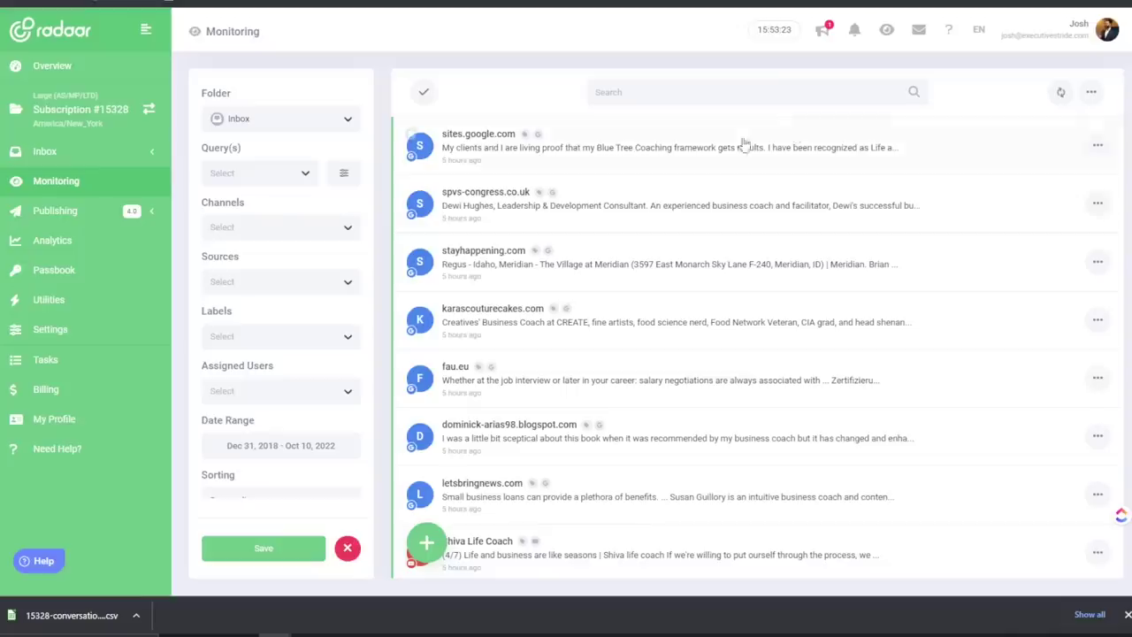
scroll(341, 266, "down", 1)
left_click(322, 256)
left_click(320, 255)
scroll(305, 283, "down", 1)
left_click(294, 300)
scroll(288, 305, "down", 1)
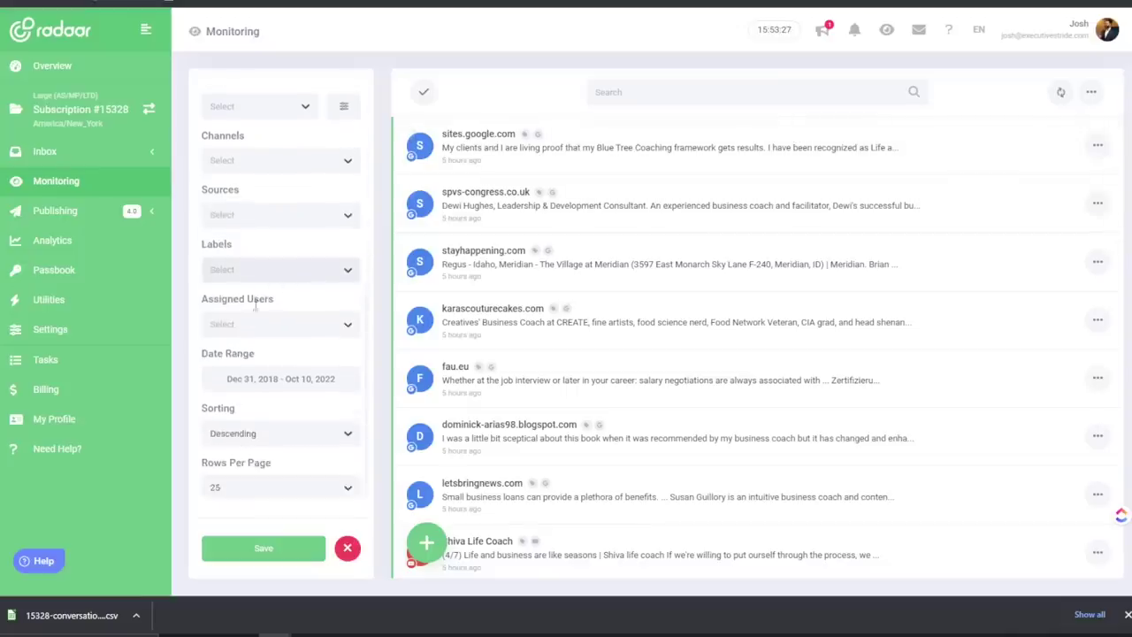
scroll(283, 319, "up", 2)
left_click(229, 370)
left_click(228, 372)
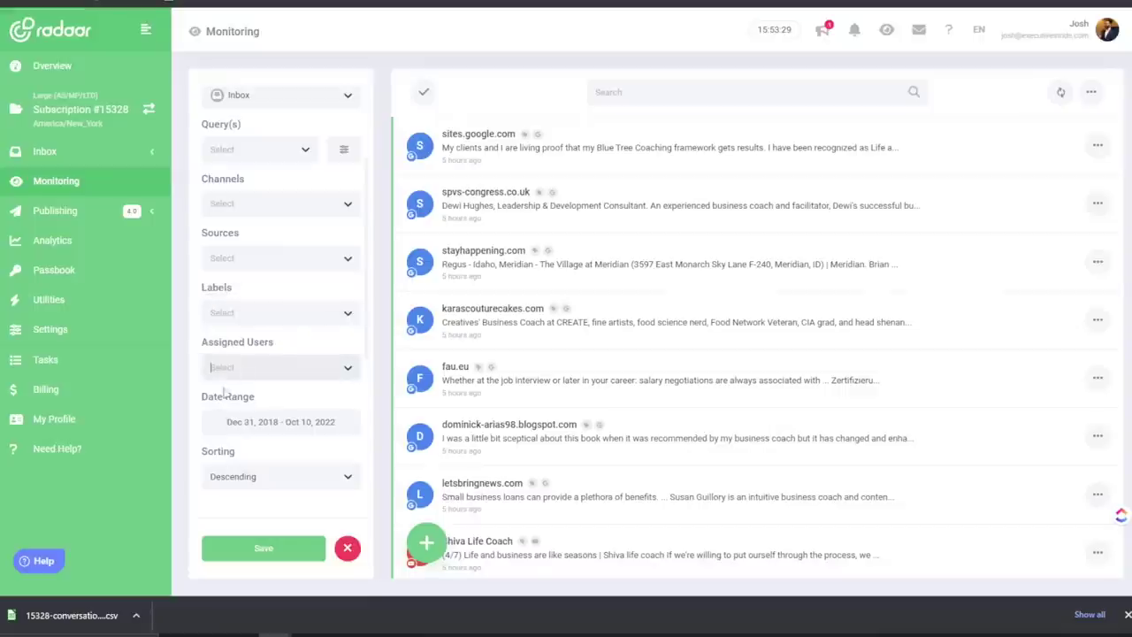
scroll(218, 429, "down", 1)
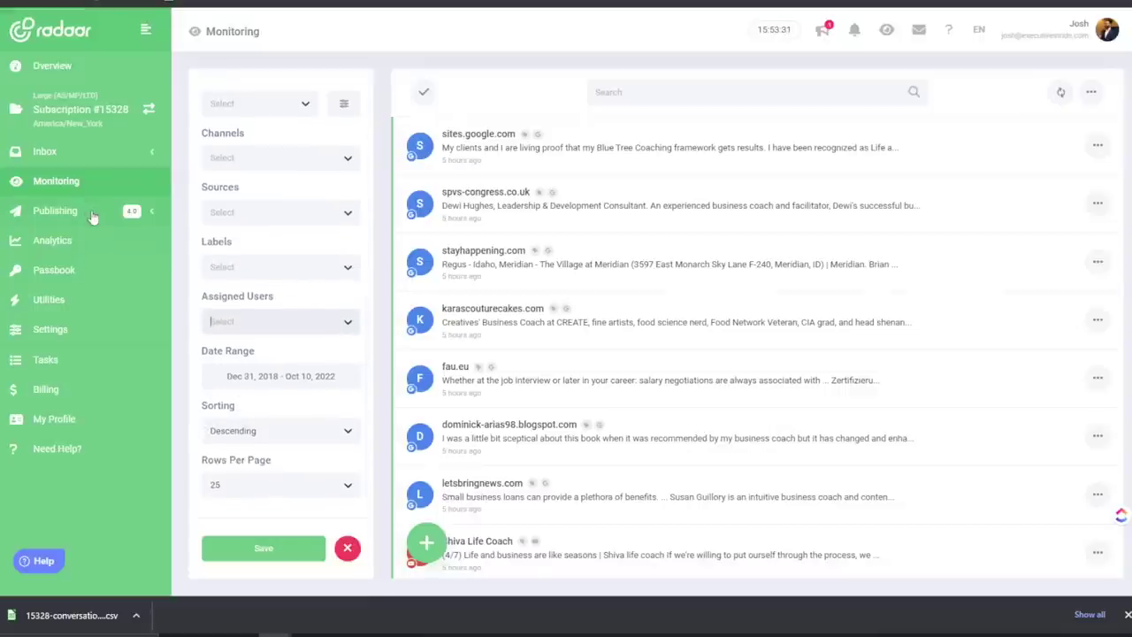
left_click(92, 214)
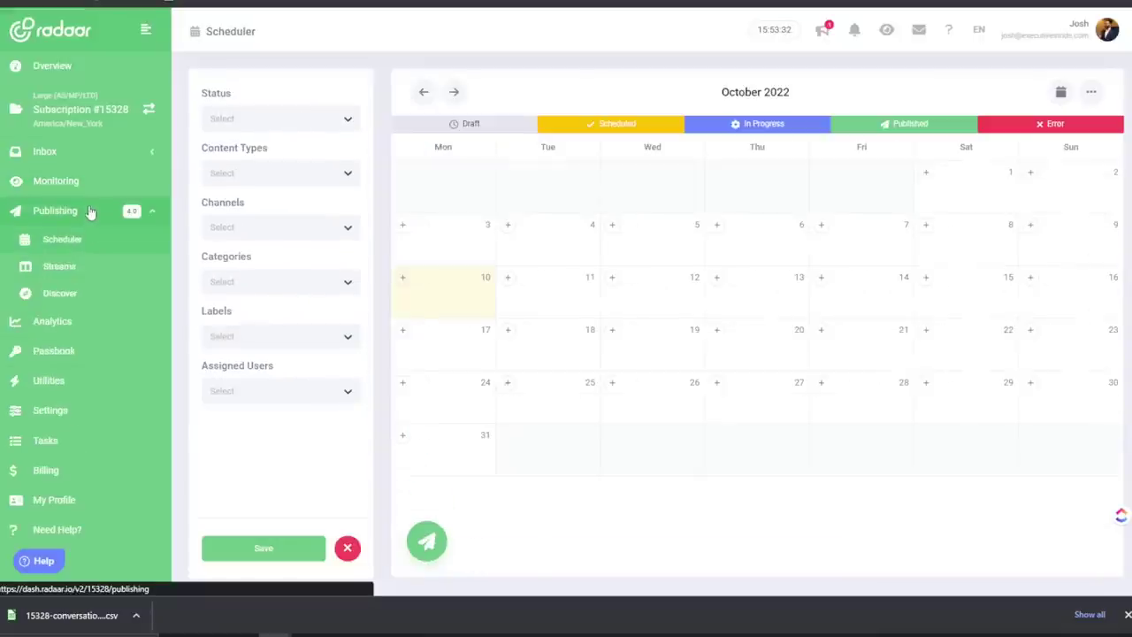
- Open Streams and browse the YouTube, Twitter, Facebook and Pinterest columns
left_click(66, 276)
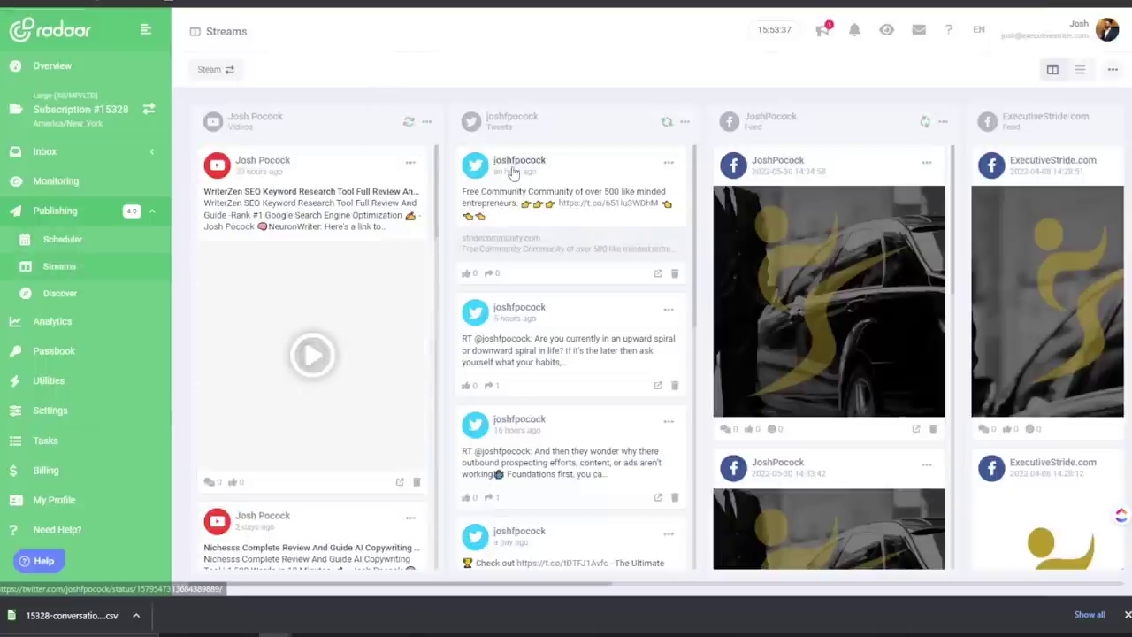
scroll(562, 267, "right", 4)
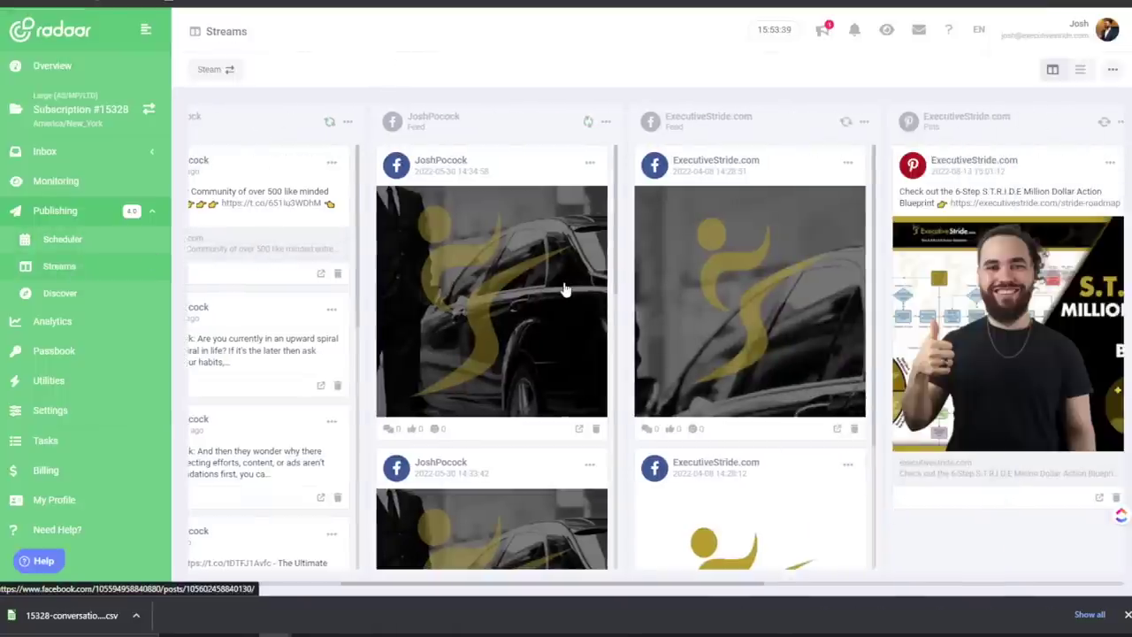
scroll(568, 290, "right", 4)
scroll(565, 292, "left", 10)
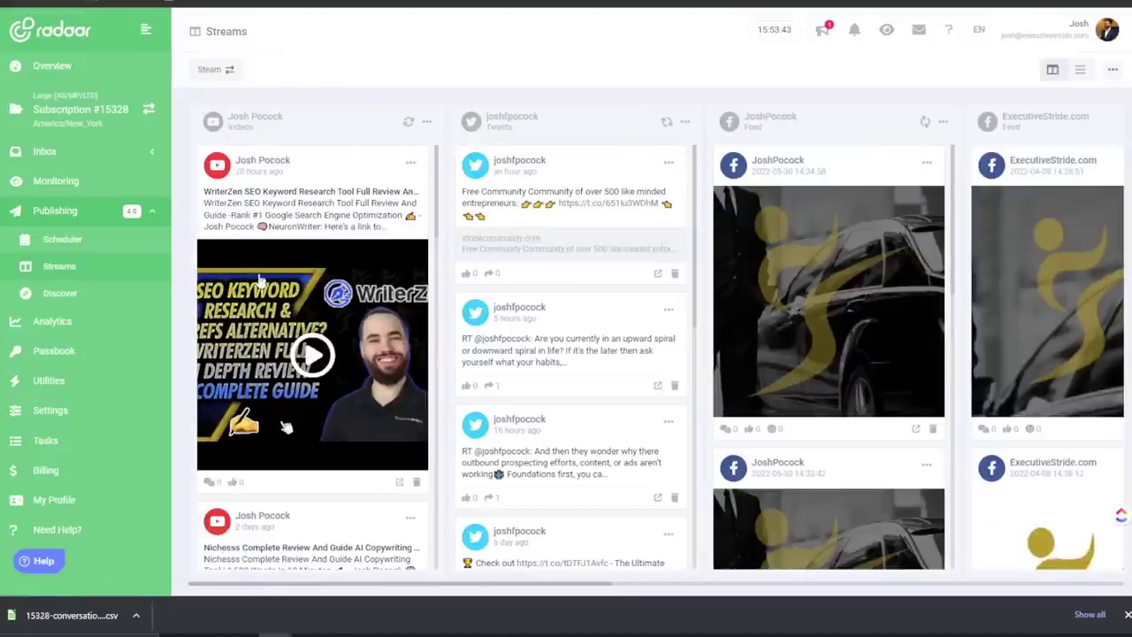
scroll(261, 279, "down", 8)
scroll(292, 252, "down", 8)
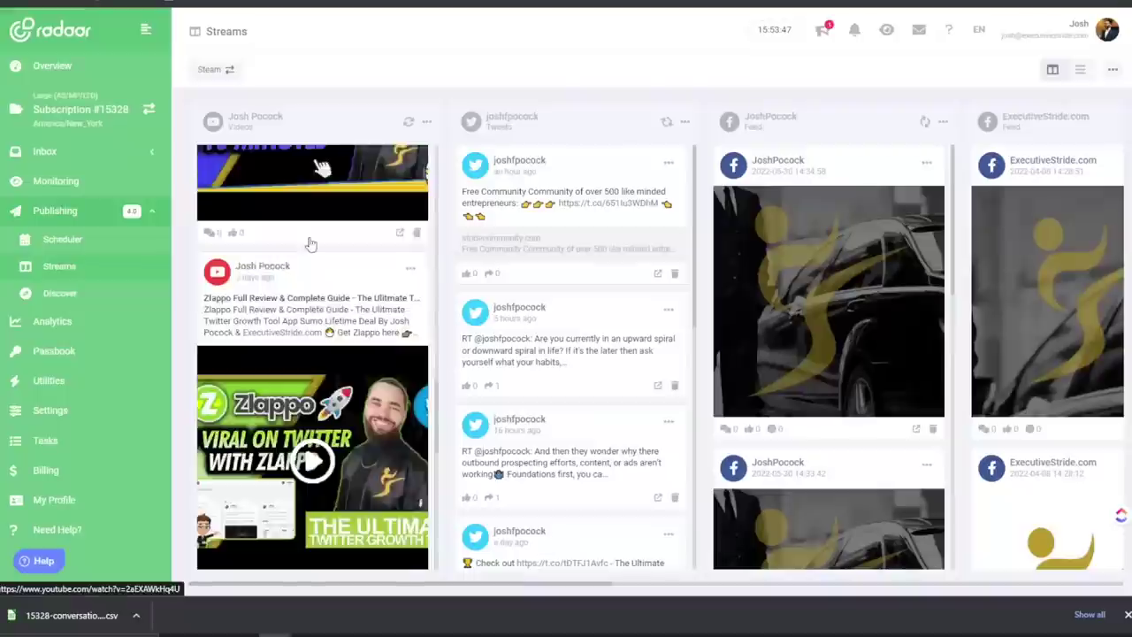
scroll(311, 244, "down", 10)
scroll(310, 230, "up", 10)
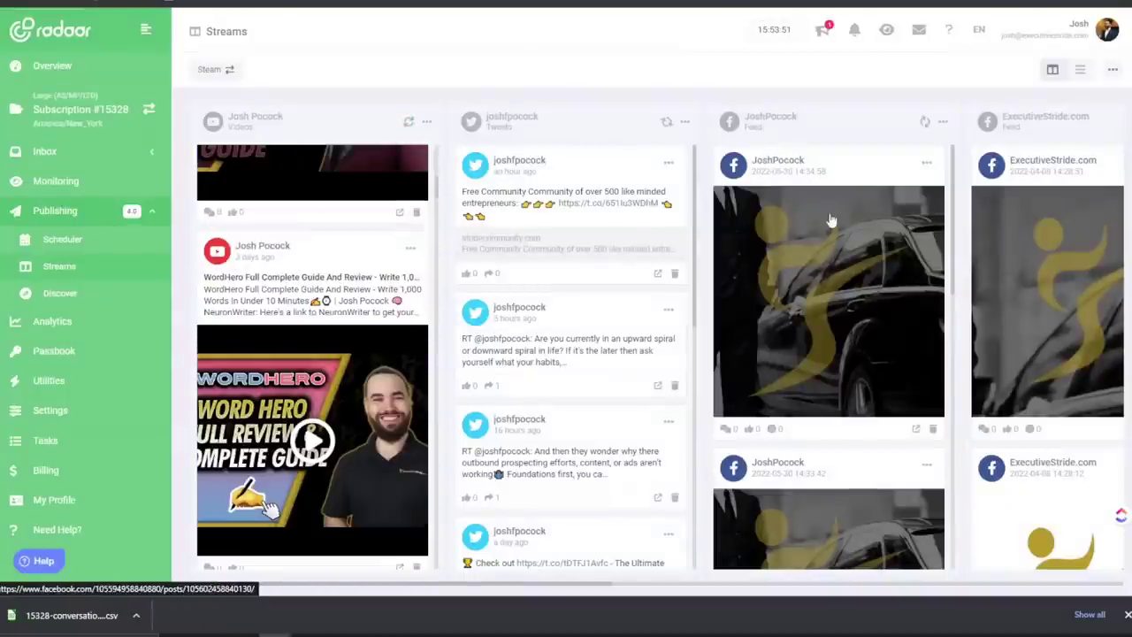
- Preview the Twitter, Facebook and YouTube feeds in single-feed layout, then restore the columns
left_click(1079, 69)
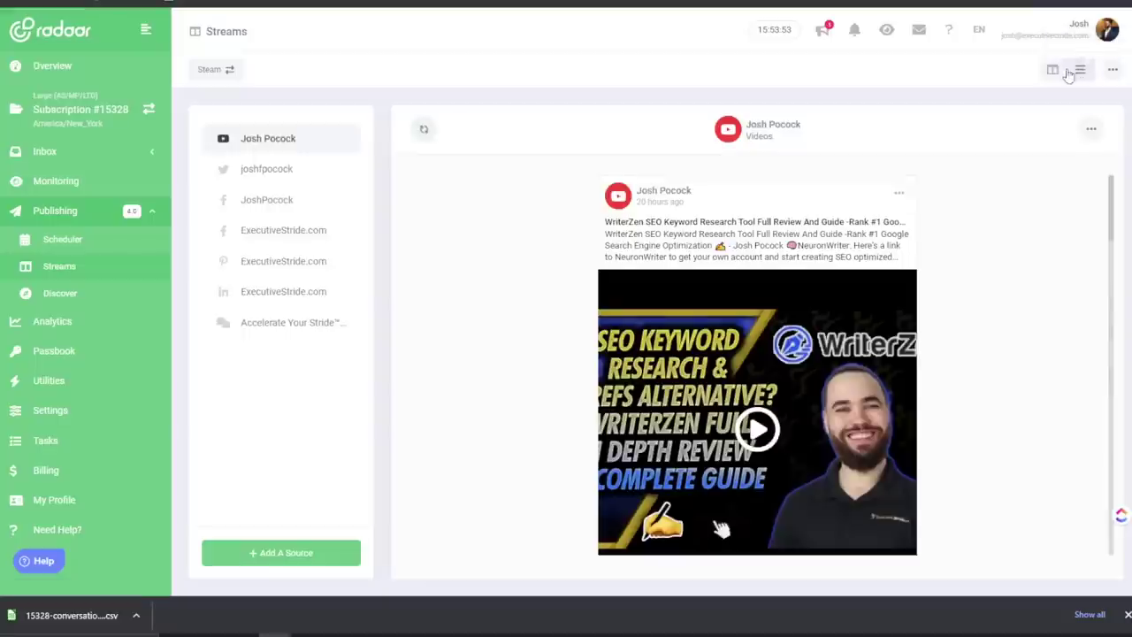
left_click(329, 173)
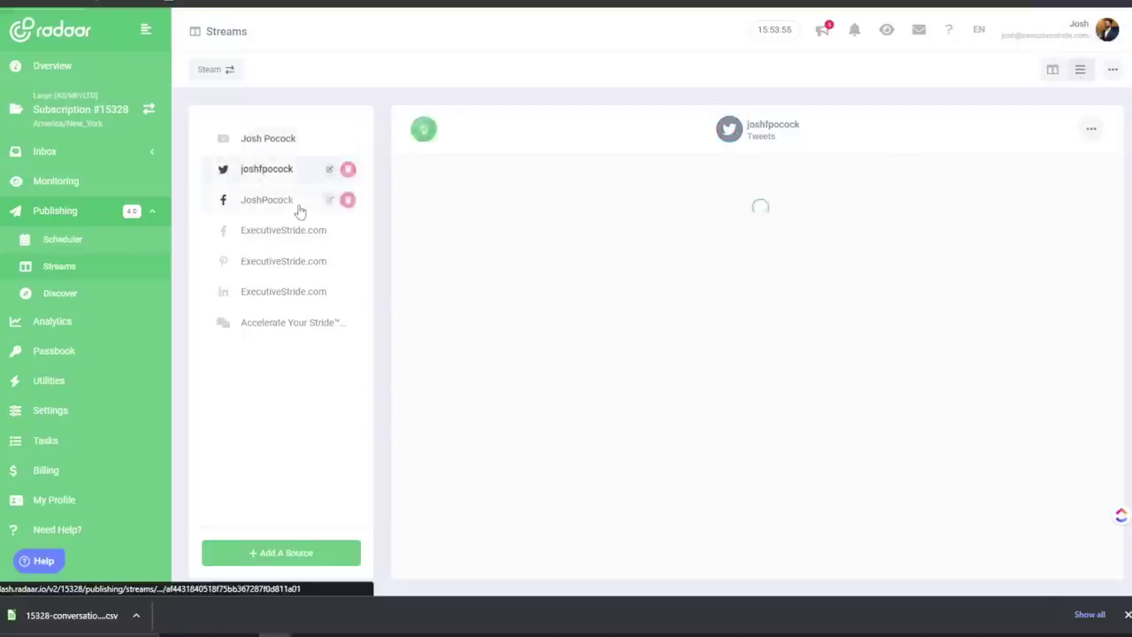
left_click(290, 227)
left_click(280, 168)
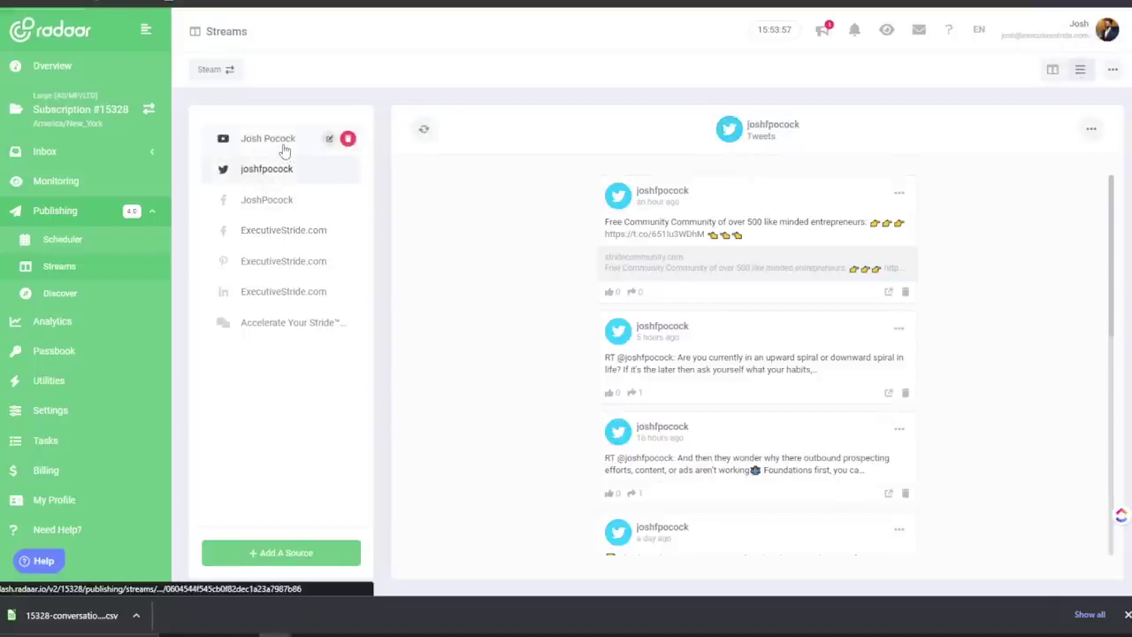
left_click(281, 141)
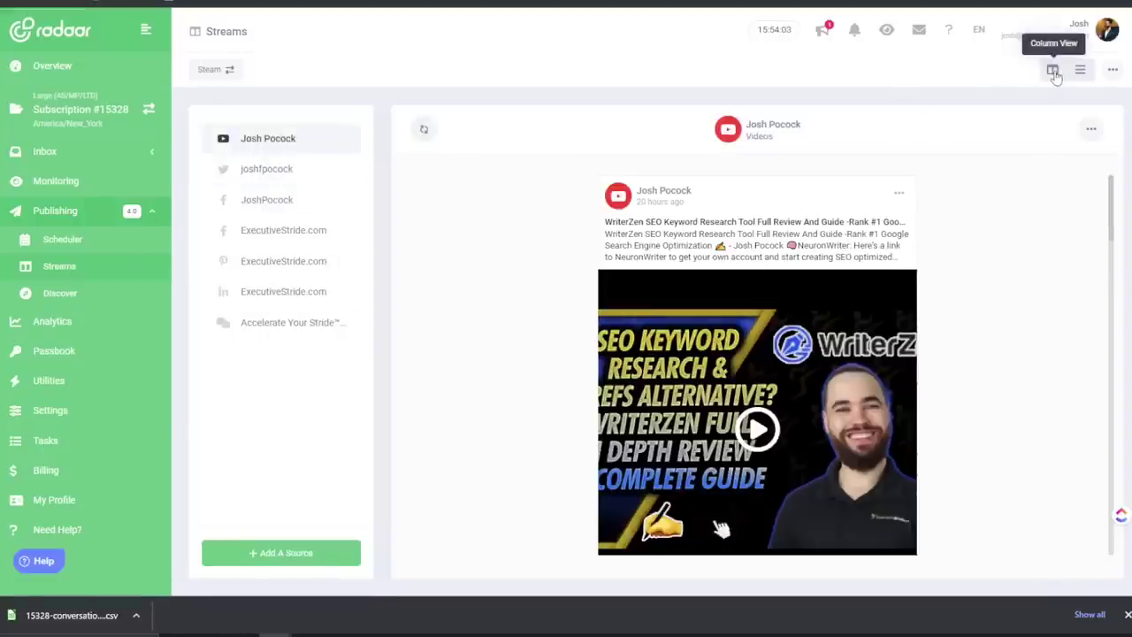
left_click(1053, 71)
- Leave the Streams board for the Discover page of trending content
scroll(833, 281, "right", 3)
scroll(836, 287, "left", 3)
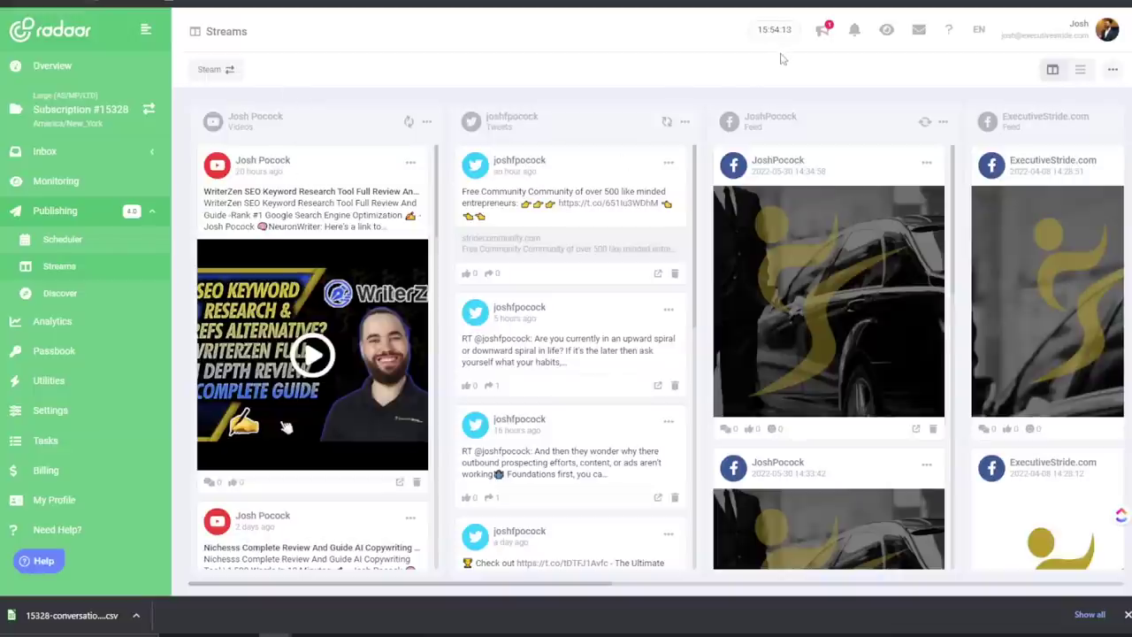
left_click(127, 295)
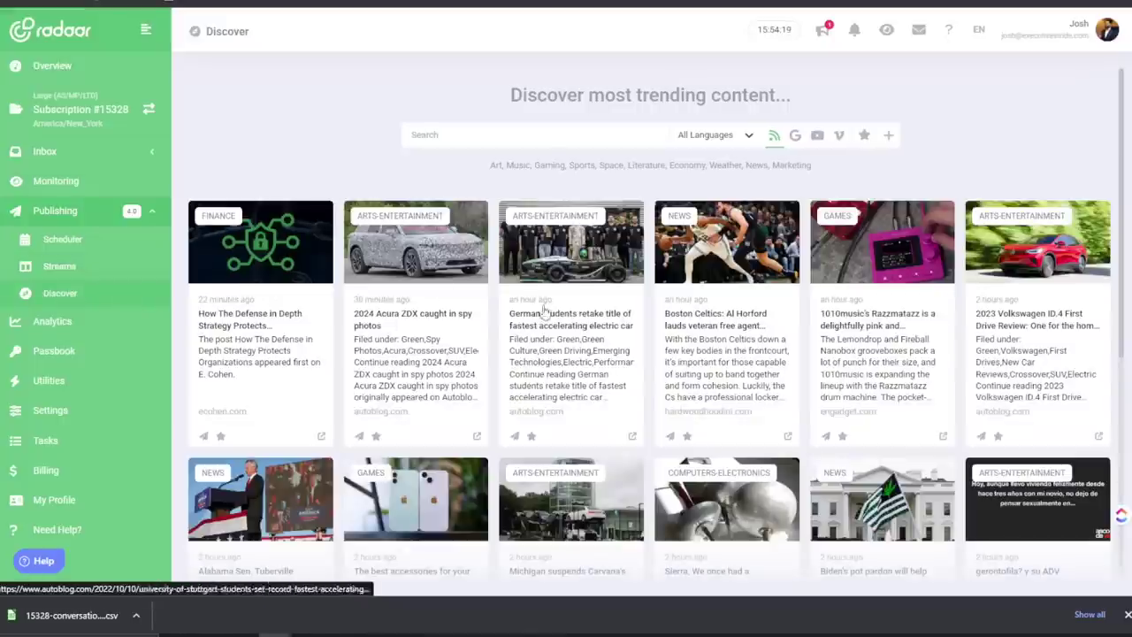
- Browse the Discover cards and set the content language to English
scroll(633, 251, "down", 4)
scroll(633, 251, "down", 5)
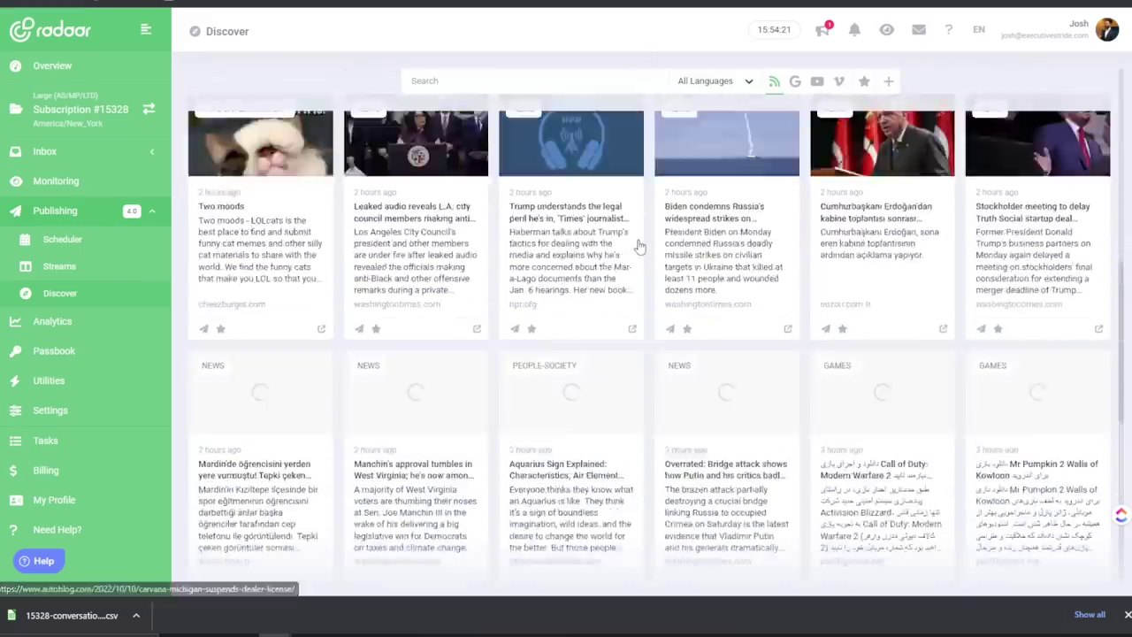
scroll(641, 246, "up", 5)
scroll(645, 250, "up", 5)
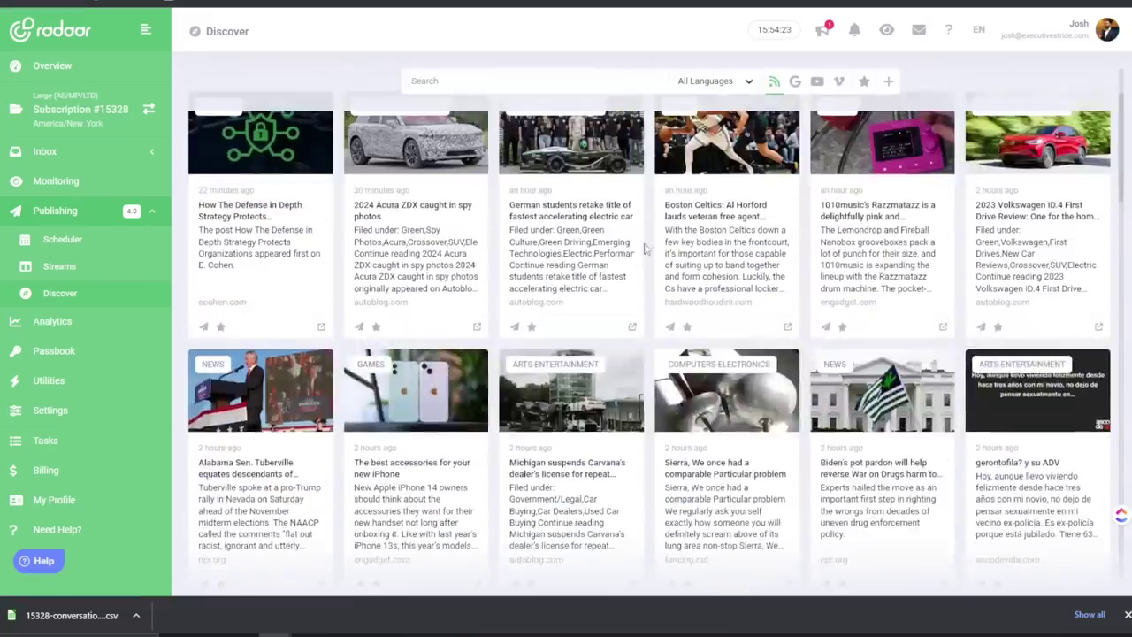
left_click_drag(559, 96, 720, 97)
left_click(674, 95)
left_click(719, 135)
left_click(693, 189)
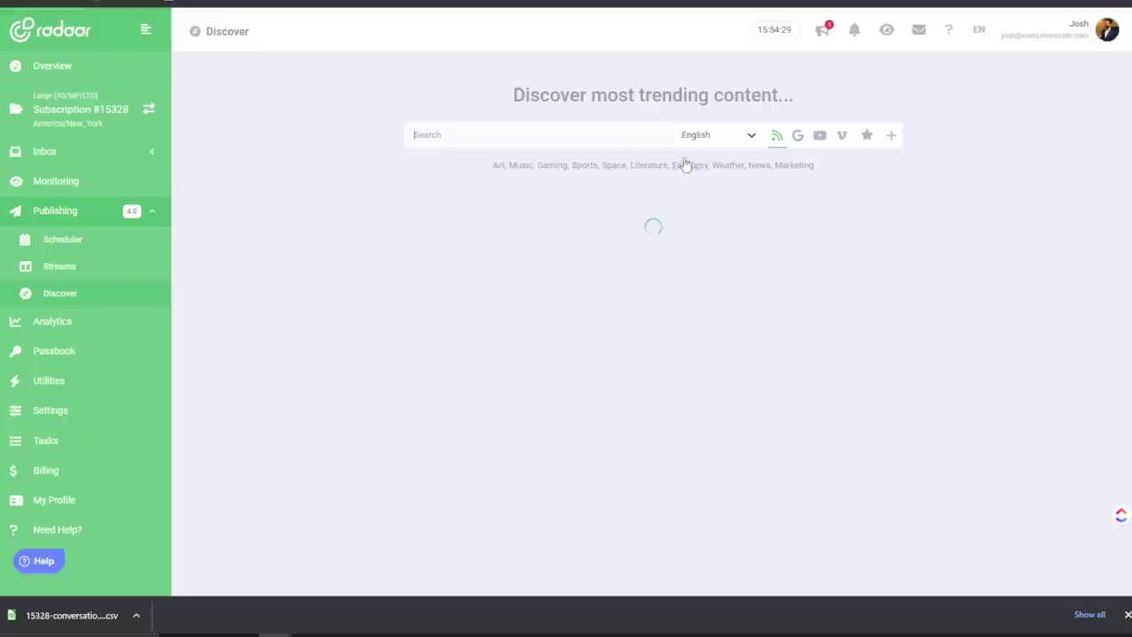
- Search trending content by the Marketing topic
left_click_drag(552, 168, 511, 183)
left_click(496, 182)
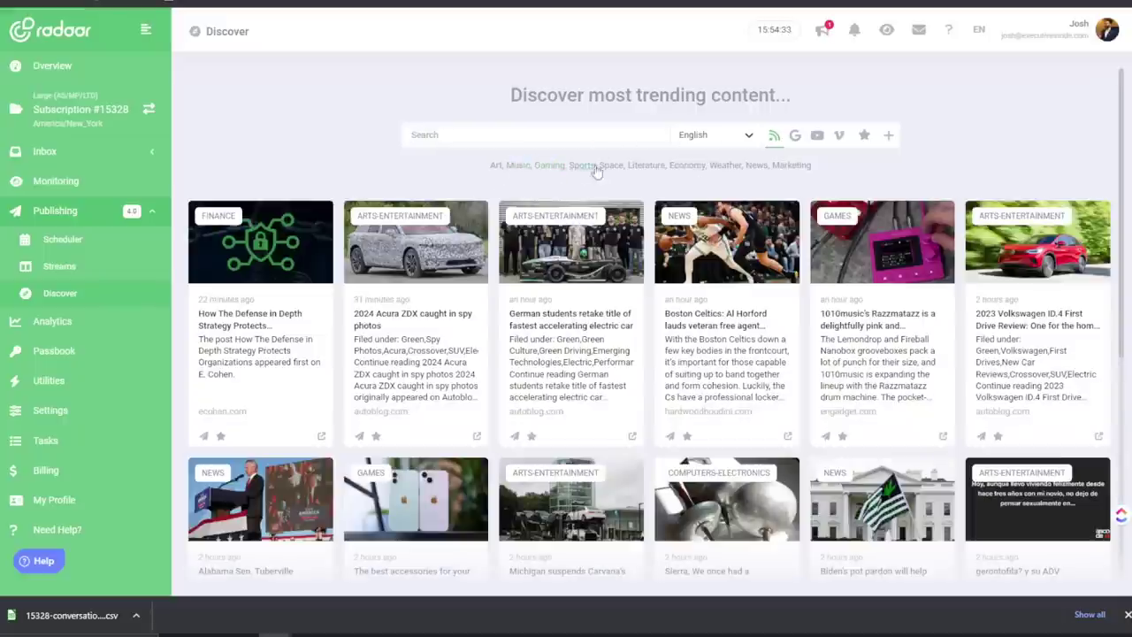
left_click(778, 166)
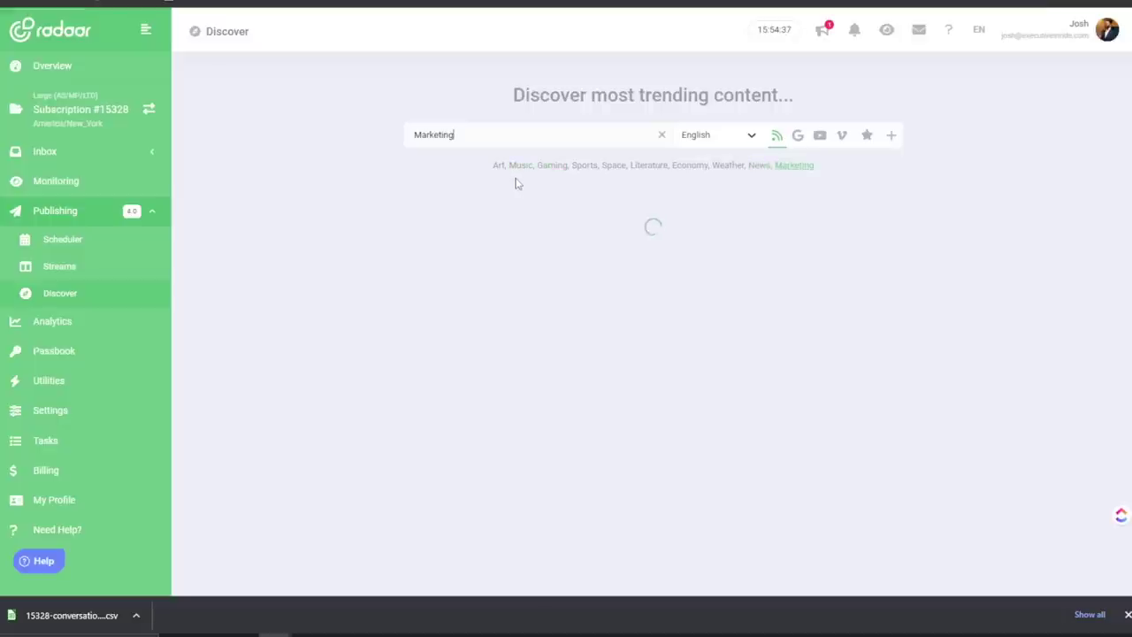
- Browse the English Marketing results and open 'Should Entrepreneurs go to College?'
scroll(333, 274, "down", 1)
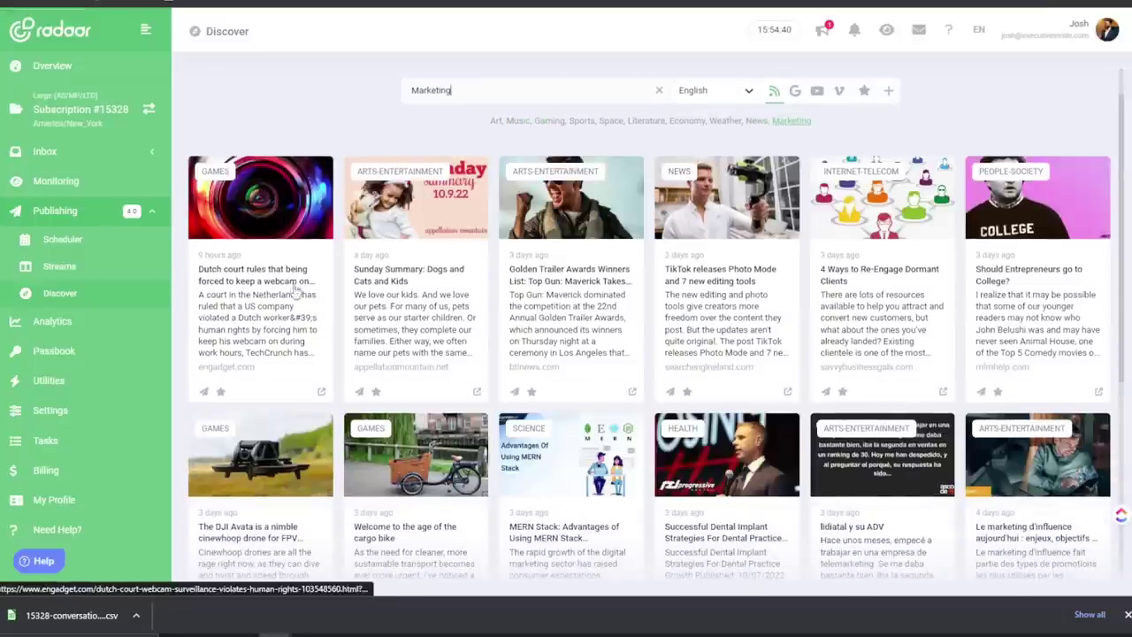
scroll(336, 274, "down", 1)
scroll(566, 197, "up", 2)
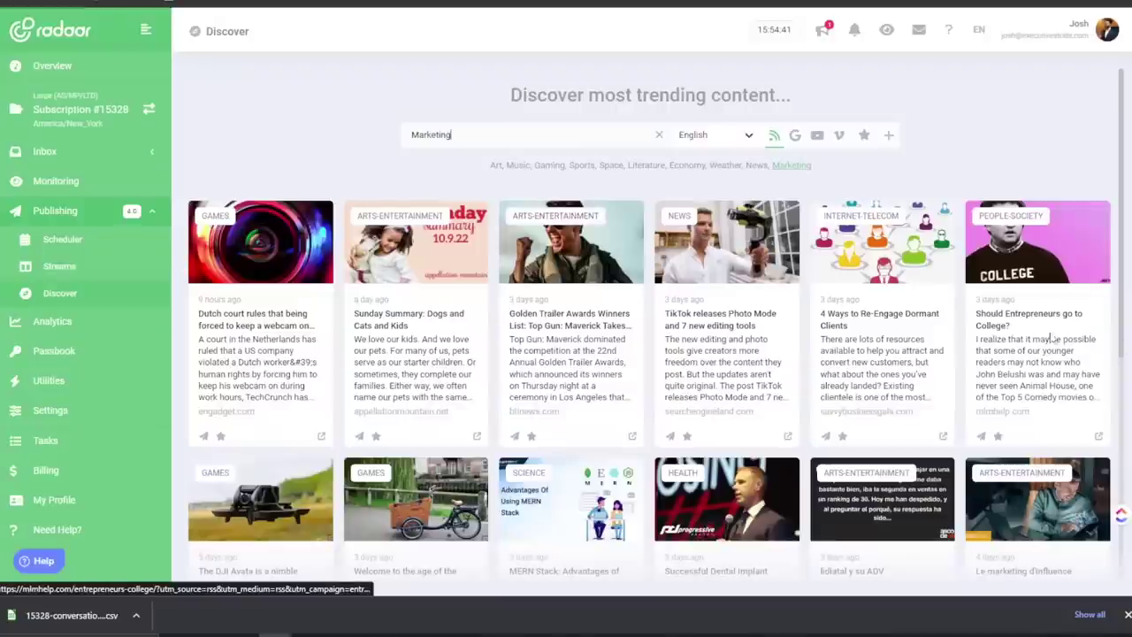
scroll(1030, 305, "down", 6)
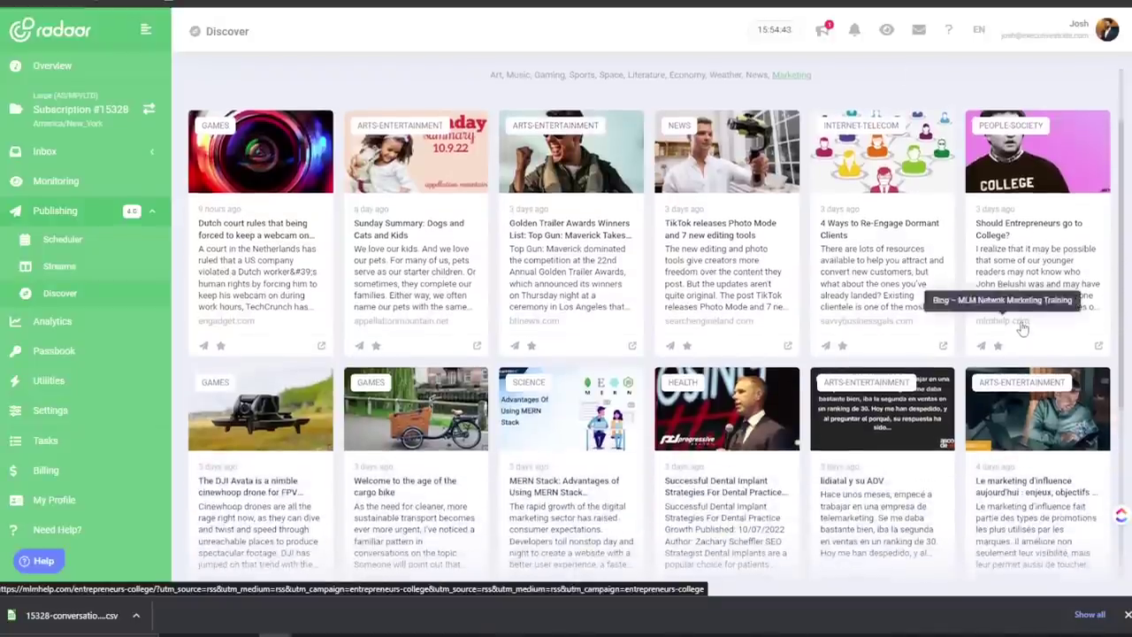
scroll(1021, 282, "down", 1)
scroll(972, 281, "up", 6)
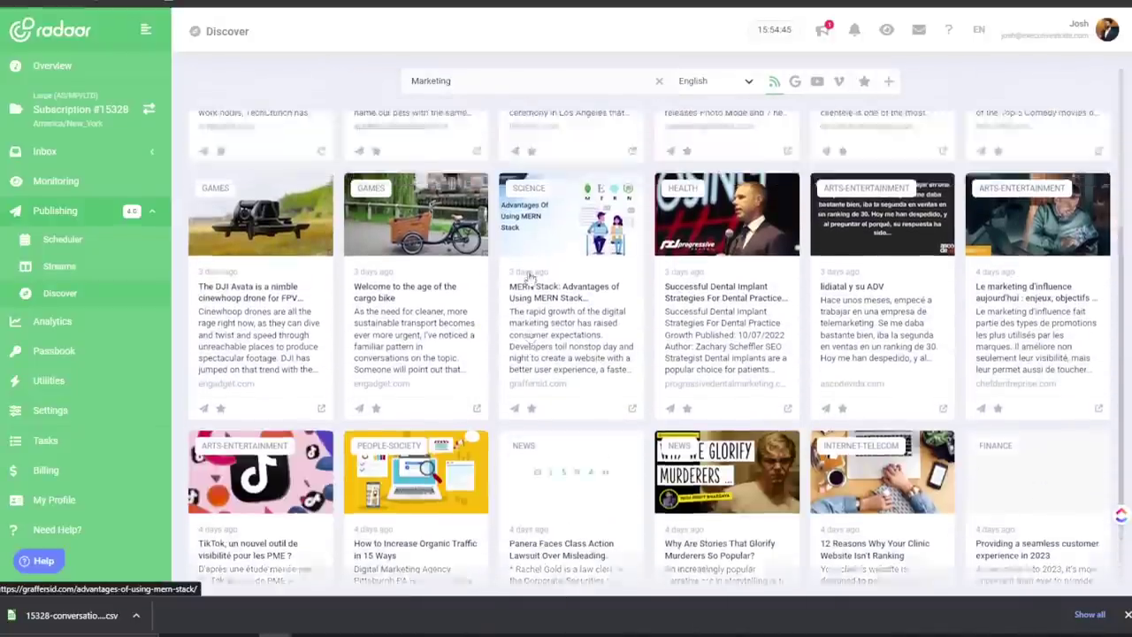
scroll(945, 281, "up", 1)
scroll(981, 276, "down", 15)
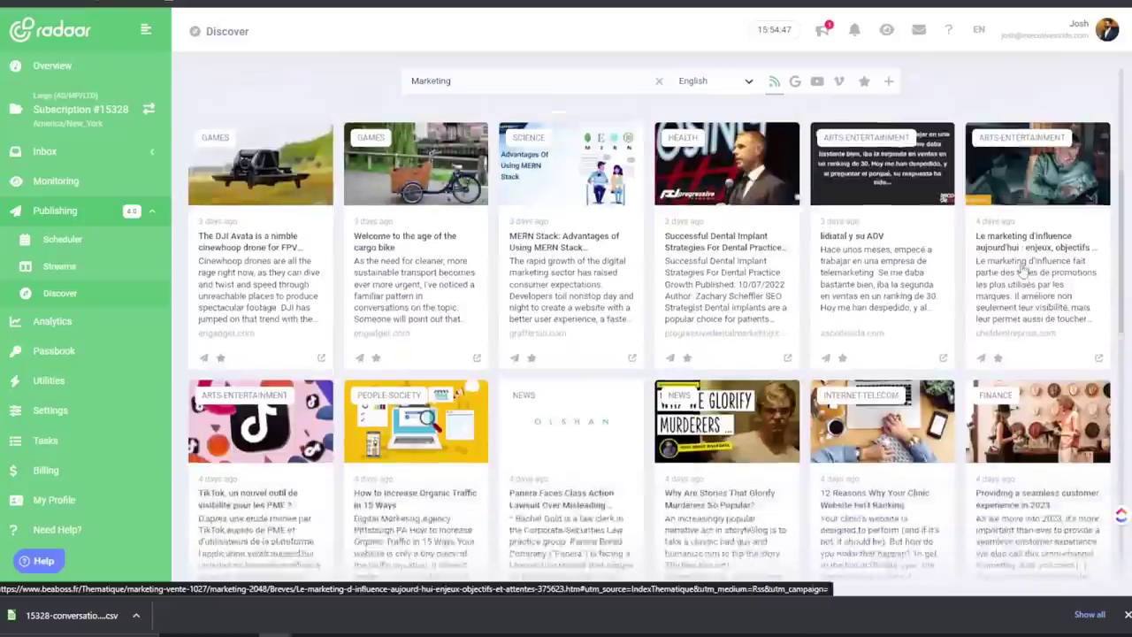
scroll(1021, 270, "down", 1)
scroll(972, 300, "up", 15)
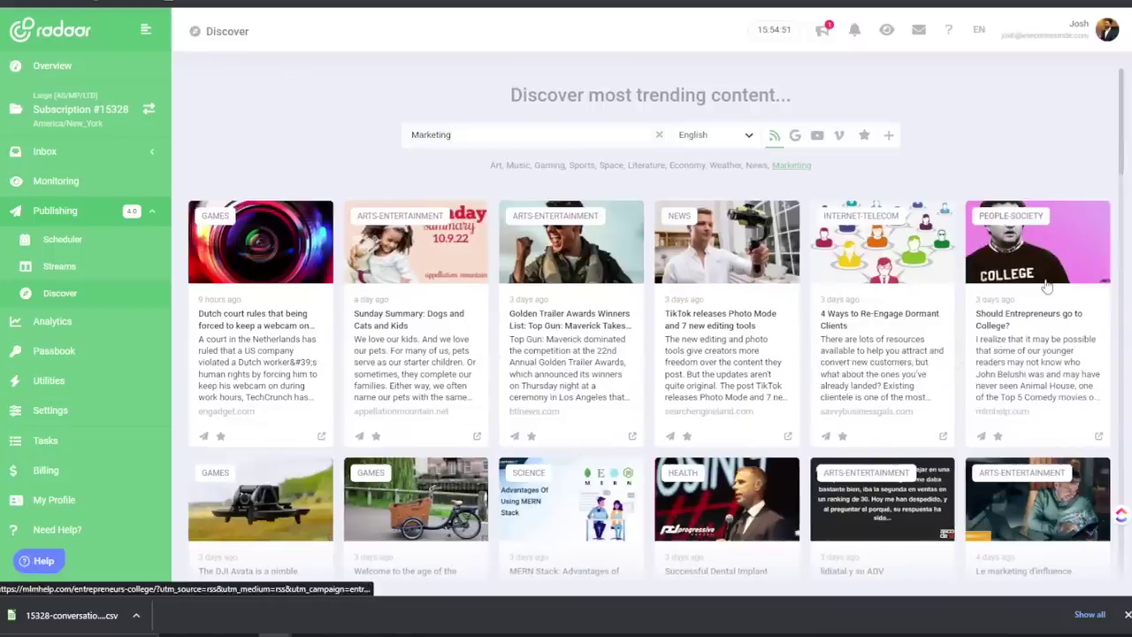
left_click(1005, 295)
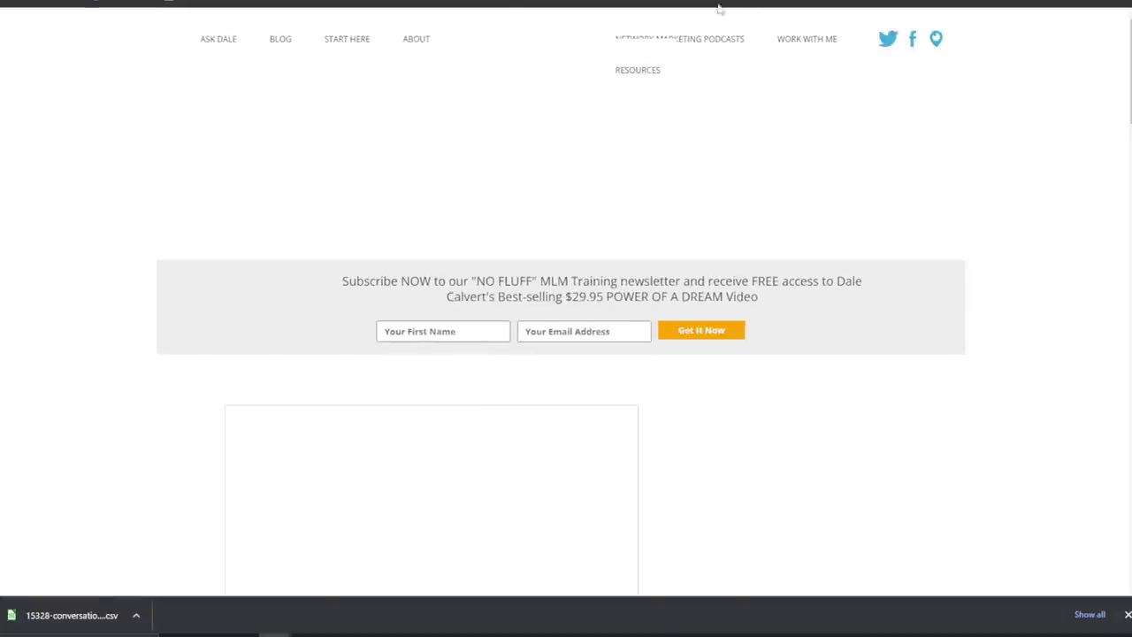
- Skim the mlmhelp.com article, close its tab and return to the October 2022 Scheduler
scroll(604, 233, "down", 10)
scroll(487, 303, "down", 10)
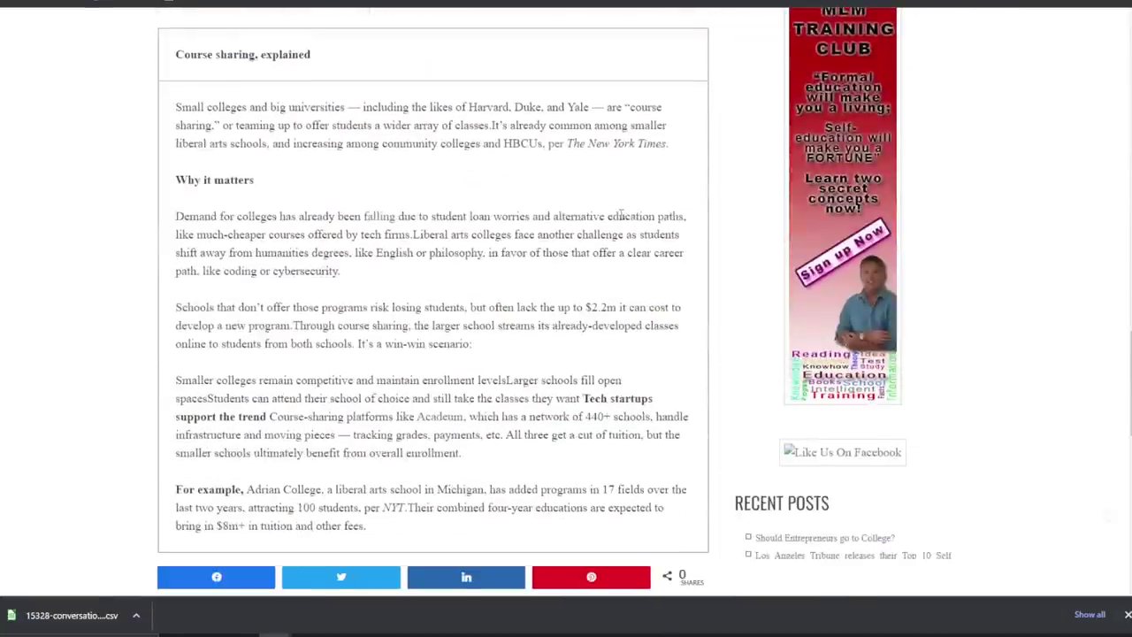
scroll(530, 486, "up", 6)
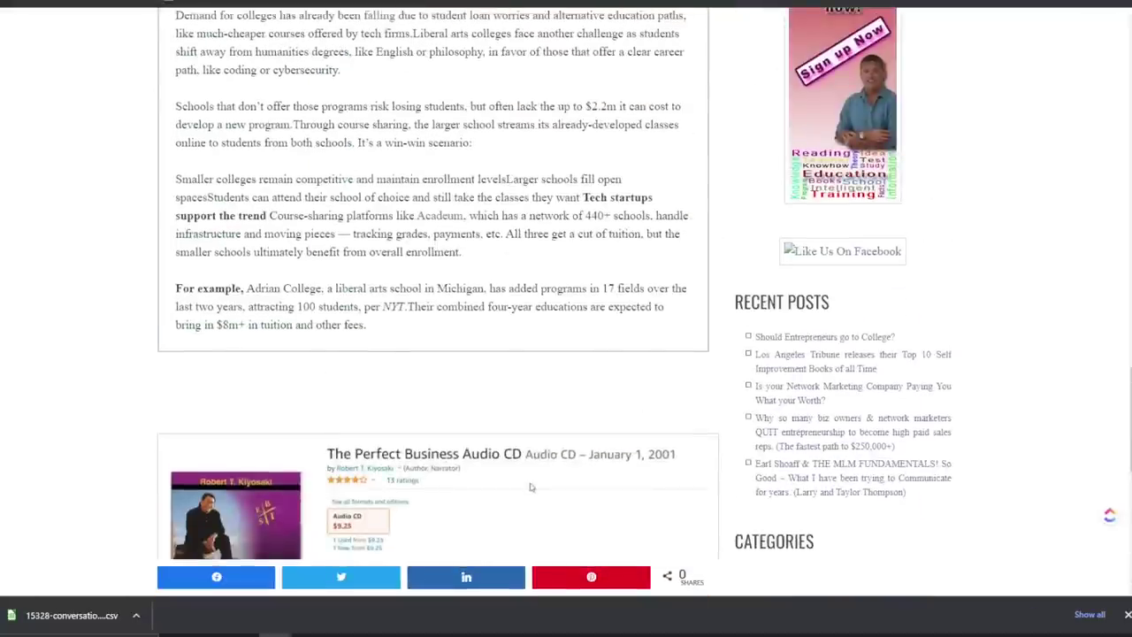
key("ctrl+w")
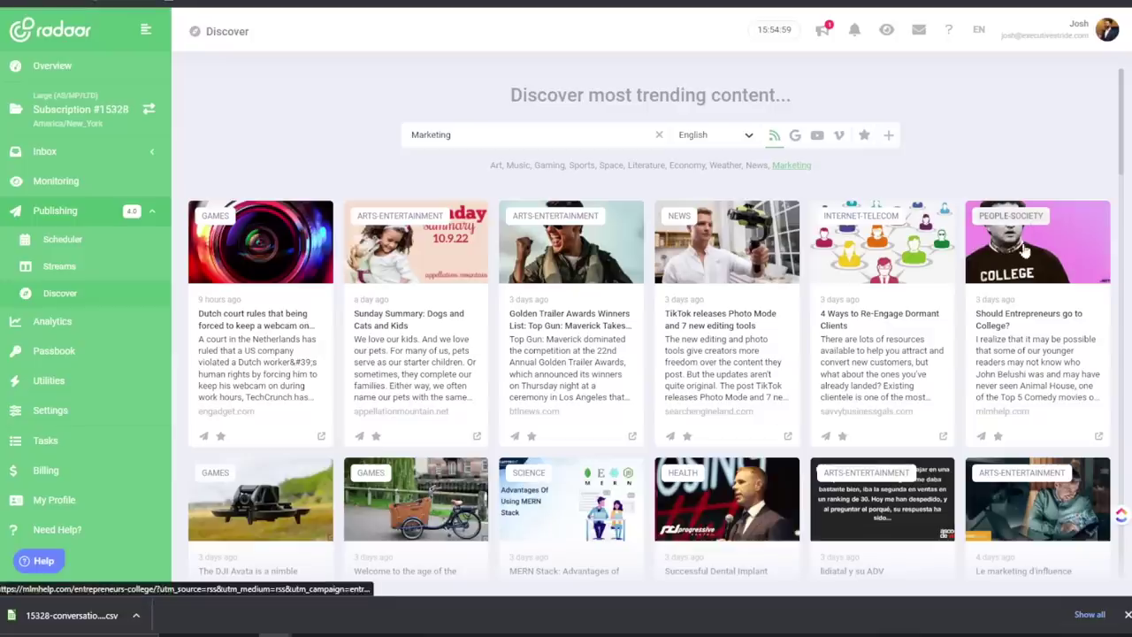
left_click(86, 253)
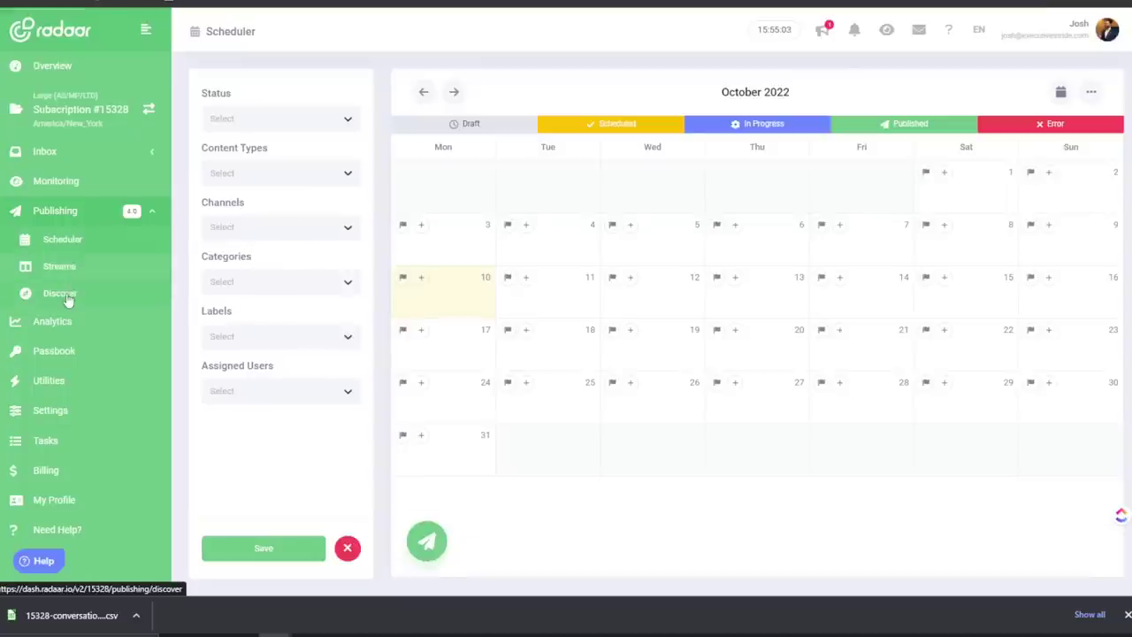
- Open the Streams board and preview the Add A Source channel list without adding one
left_click(68, 276)
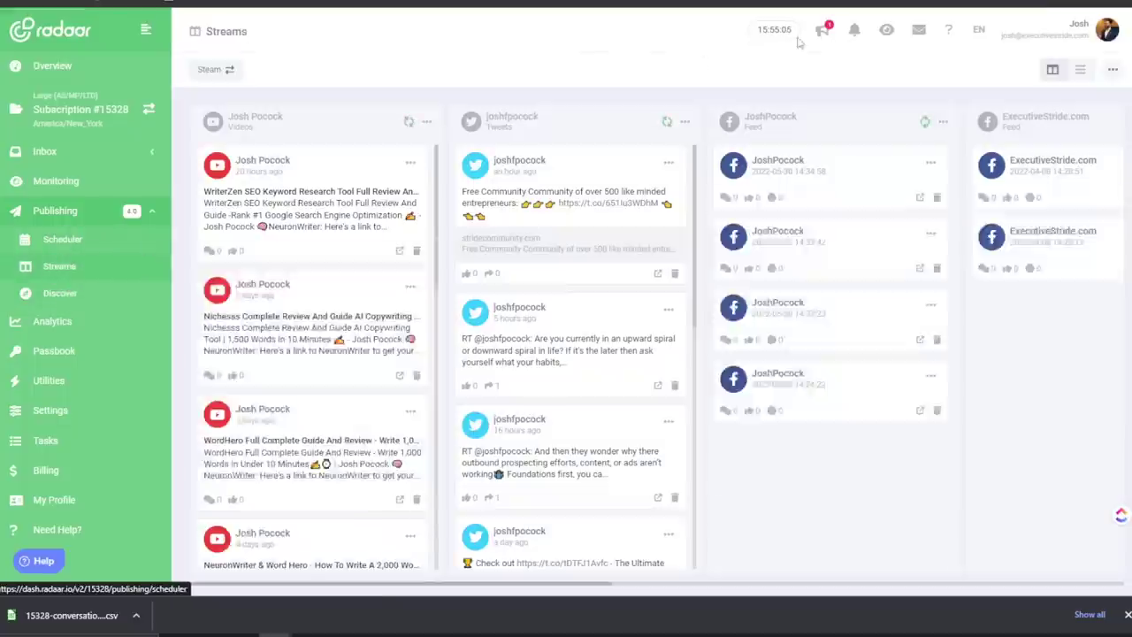
left_click(1113, 70)
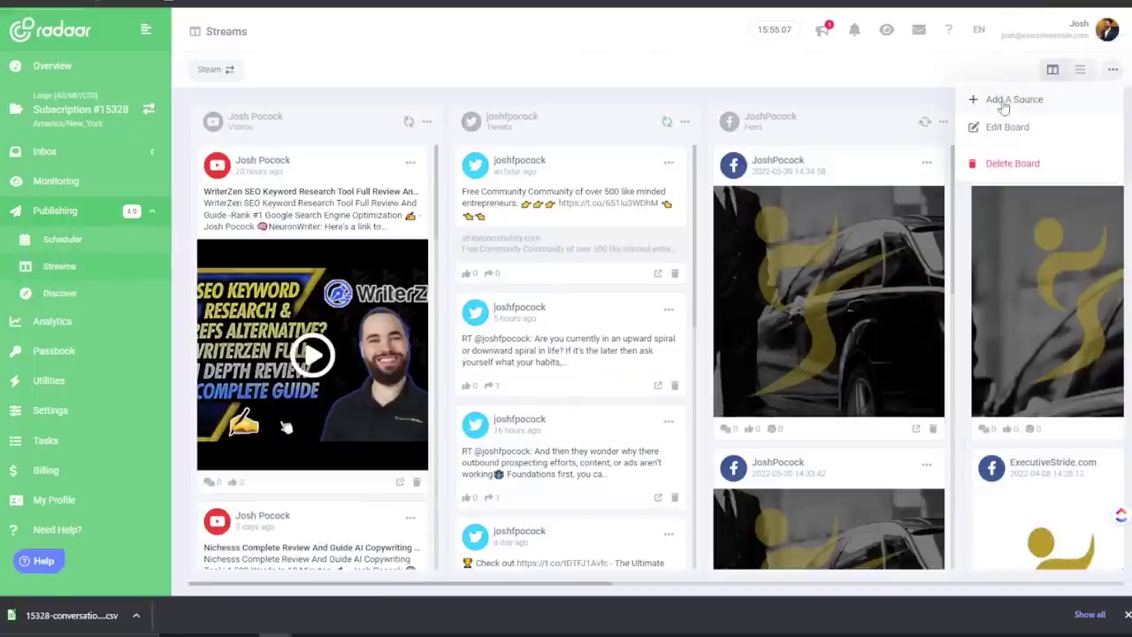
left_click(1006, 101)
left_click(606, 303)
left_click(606, 304)
left_click(760, 235)
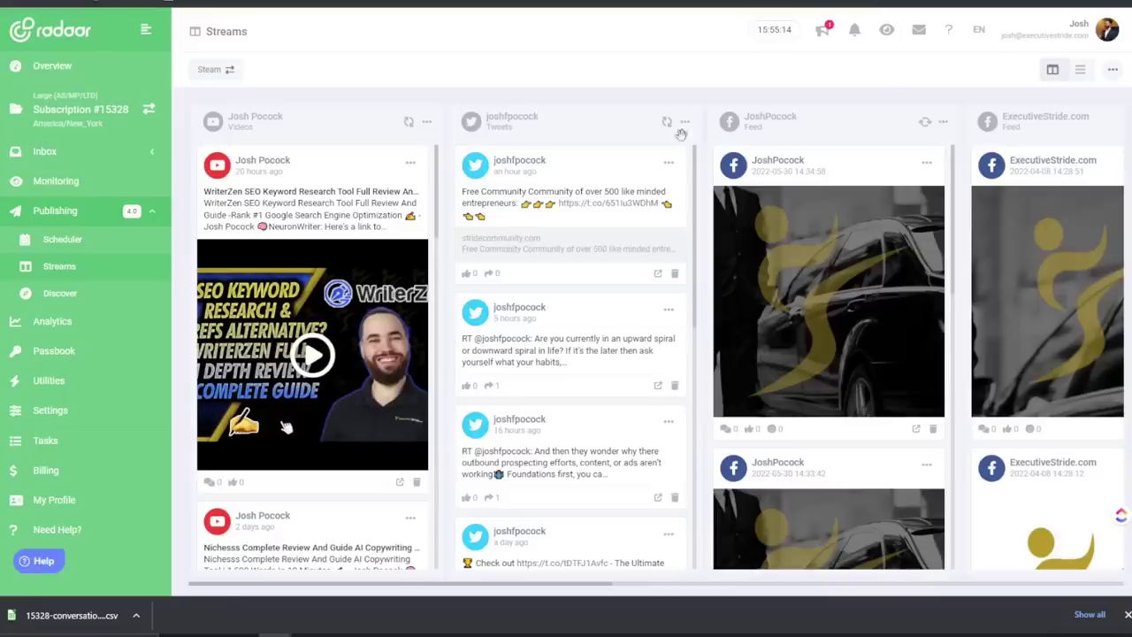
- Scroll to the empty column and view its Edit Source settings without changes
scroll(681, 133, "right", 10)
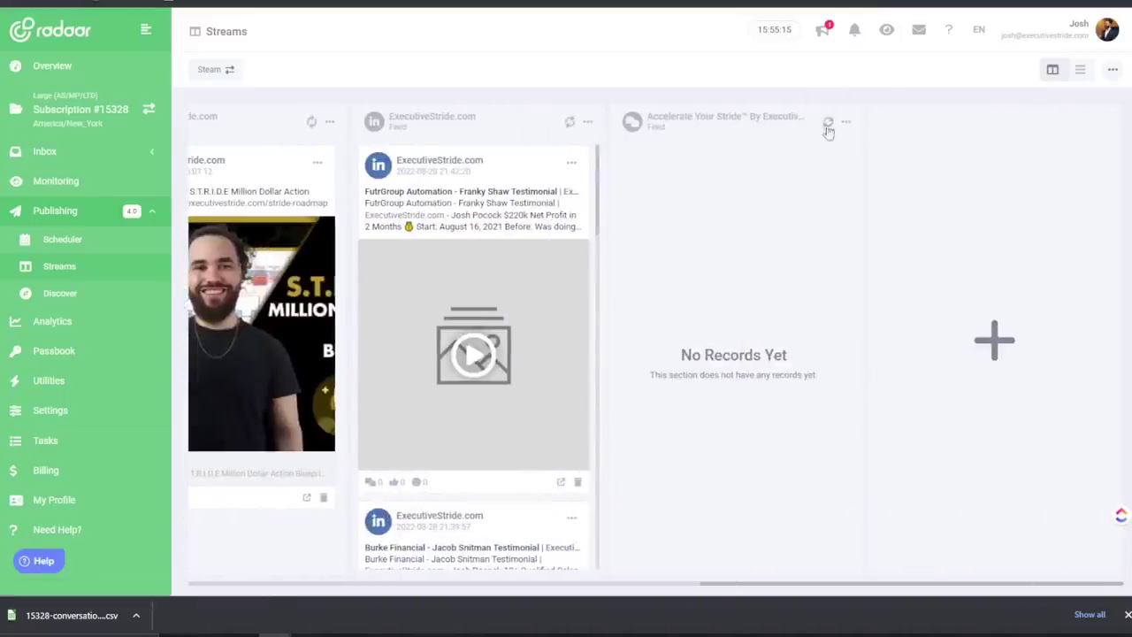
left_click(846, 121)
left_click(796, 149)
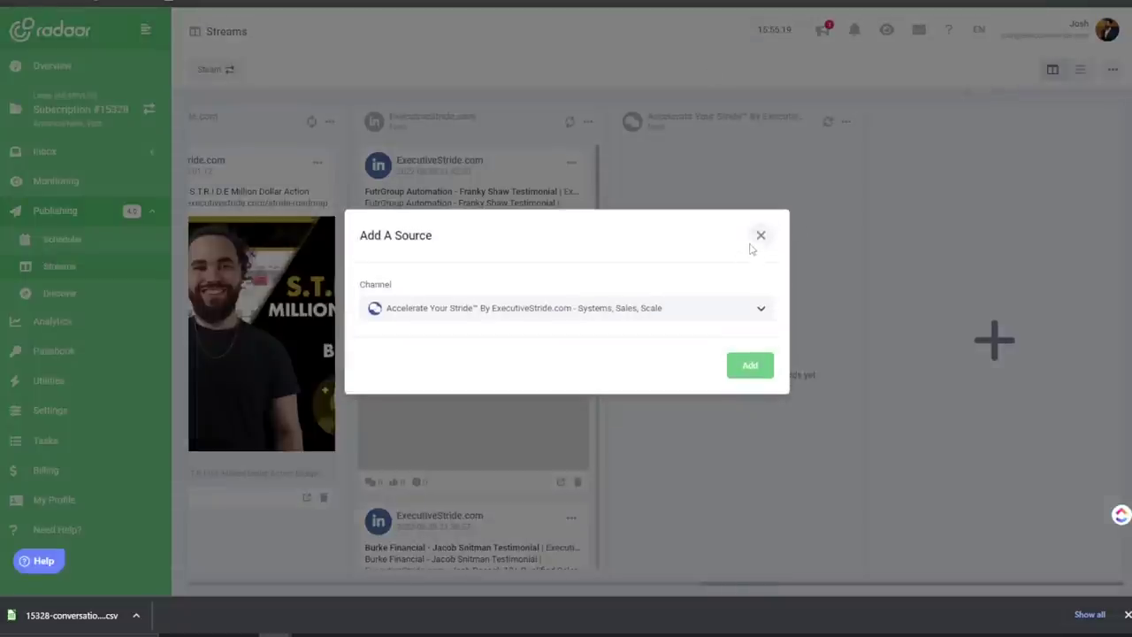
left_click(760, 234)
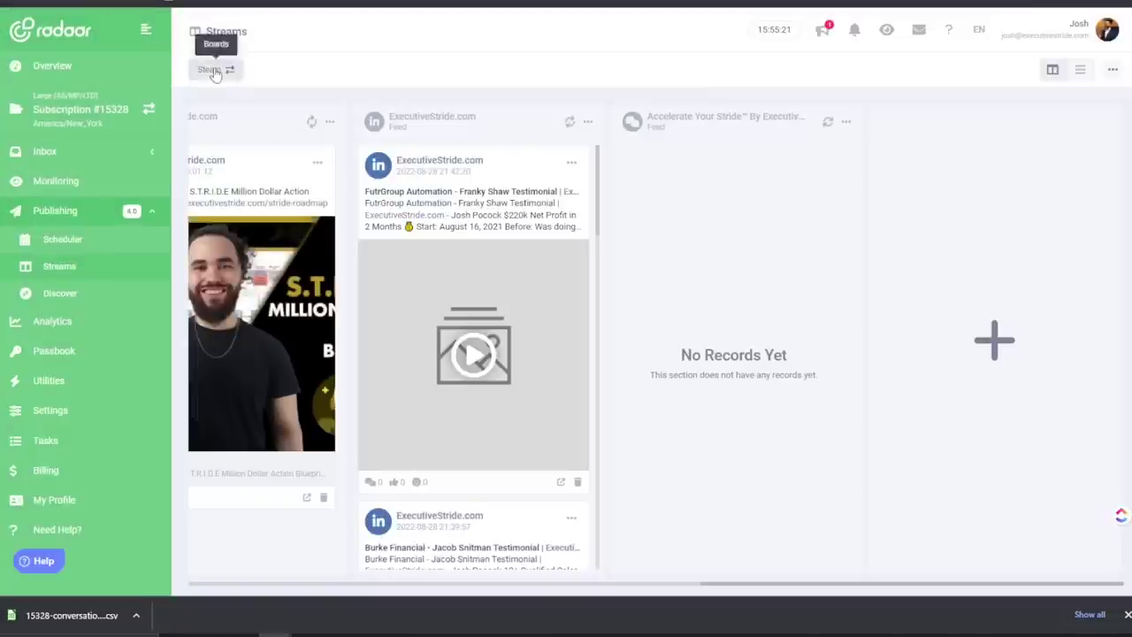
- Create a new YouTube board from the boards list
left_click(215, 69)
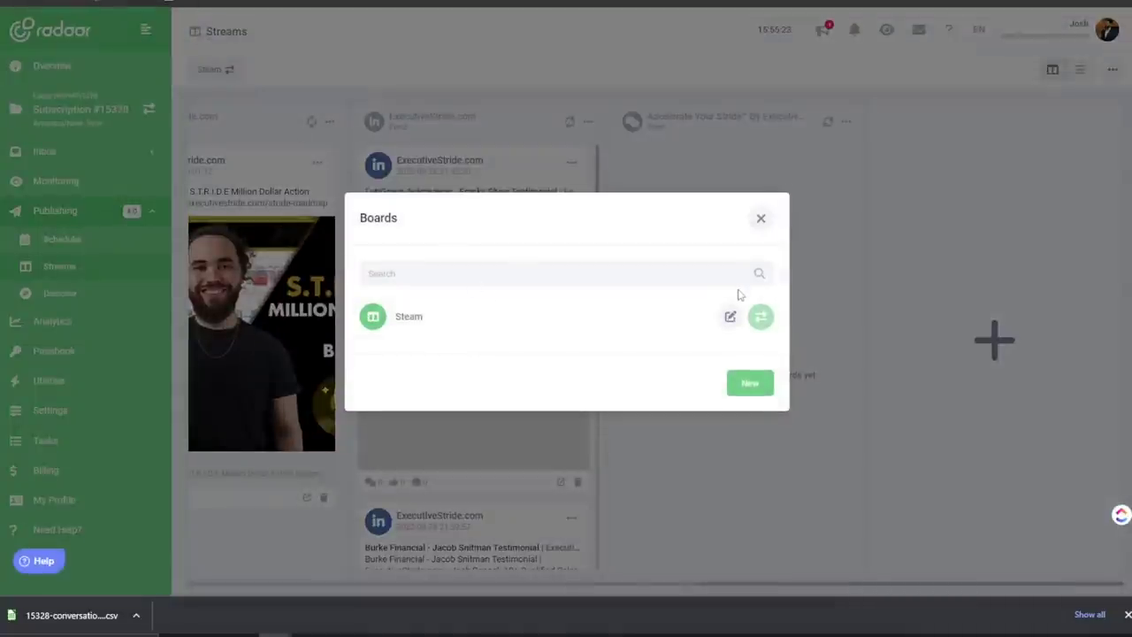
left_click(749, 380)
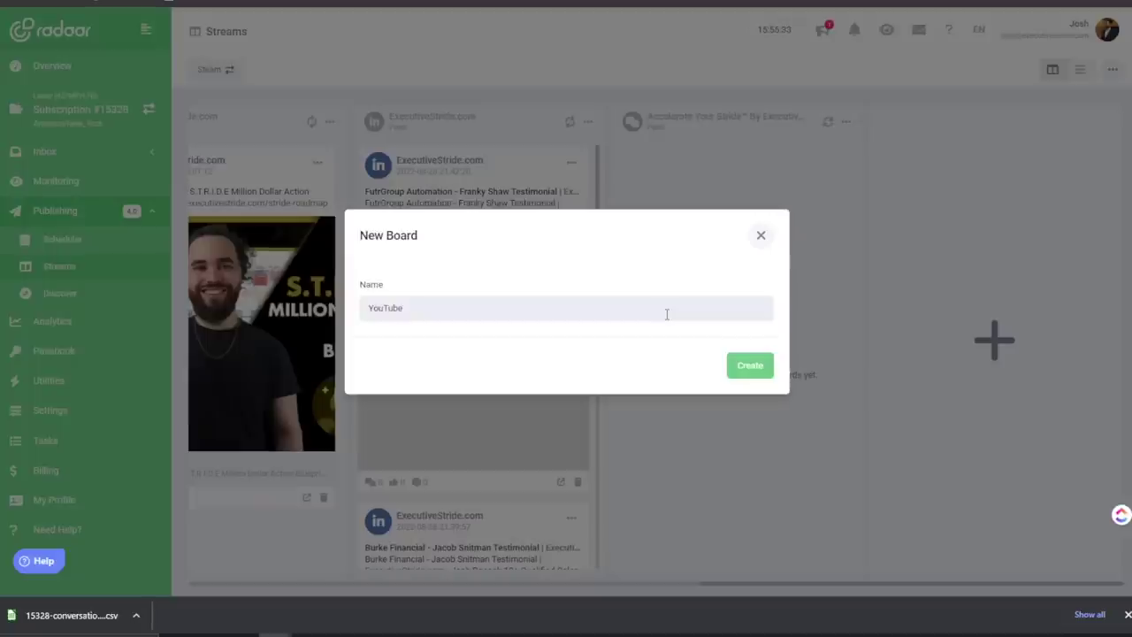
left_click(733, 365)
- Add the YouTube channel as the board's source and browse its videos column
left_click(415, 256)
left_click(633, 316)
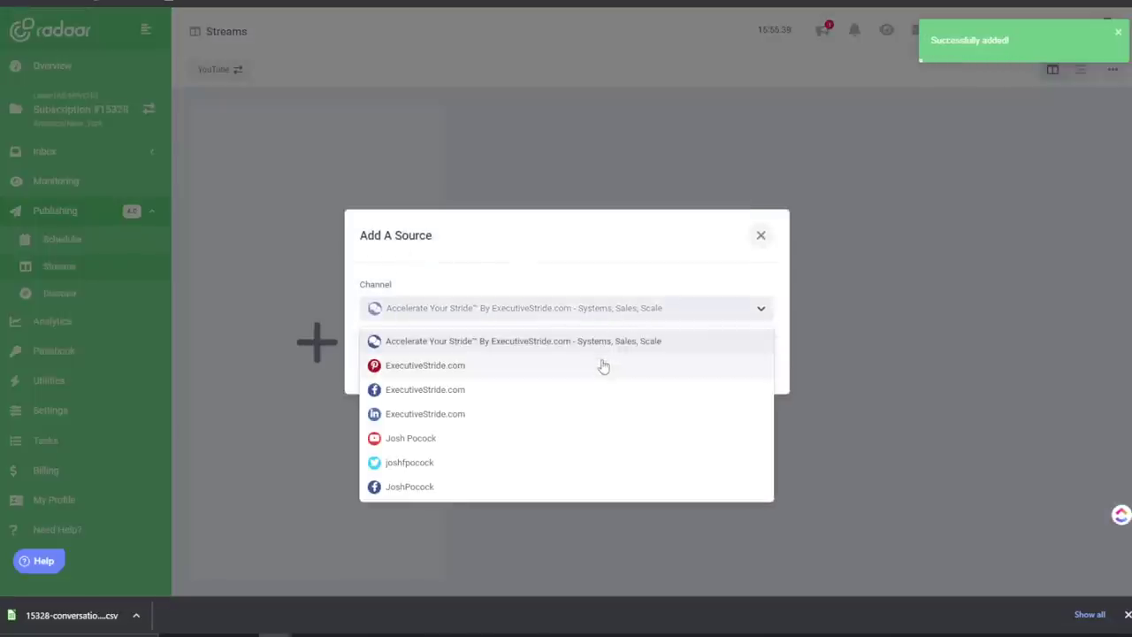
left_click(571, 438)
left_click(739, 362)
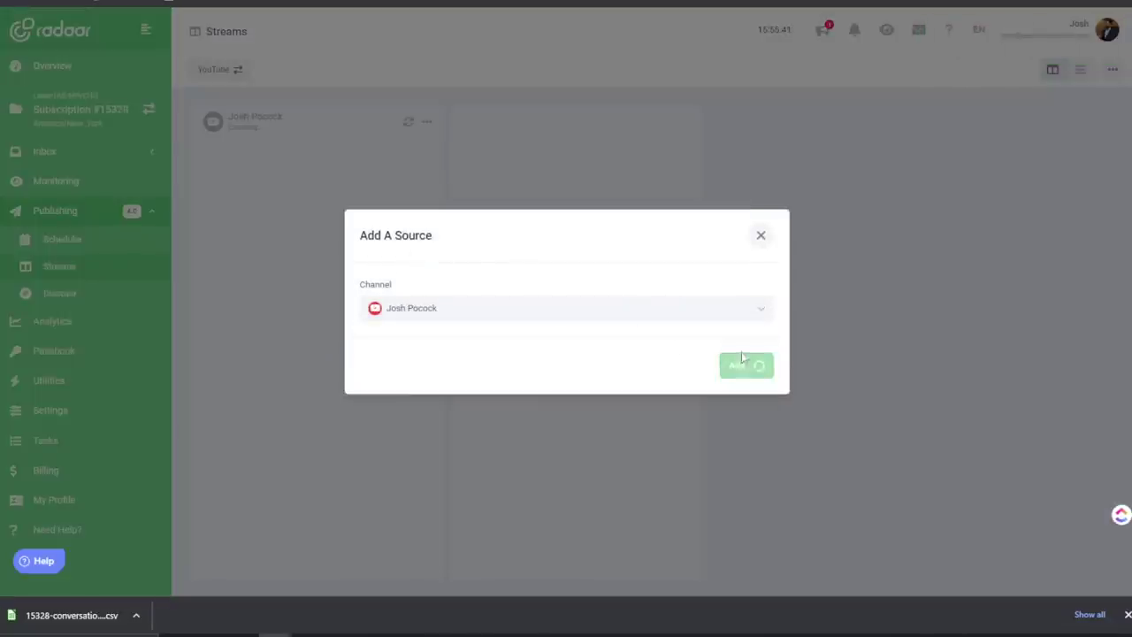
scroll(357, 425, "down", 4)
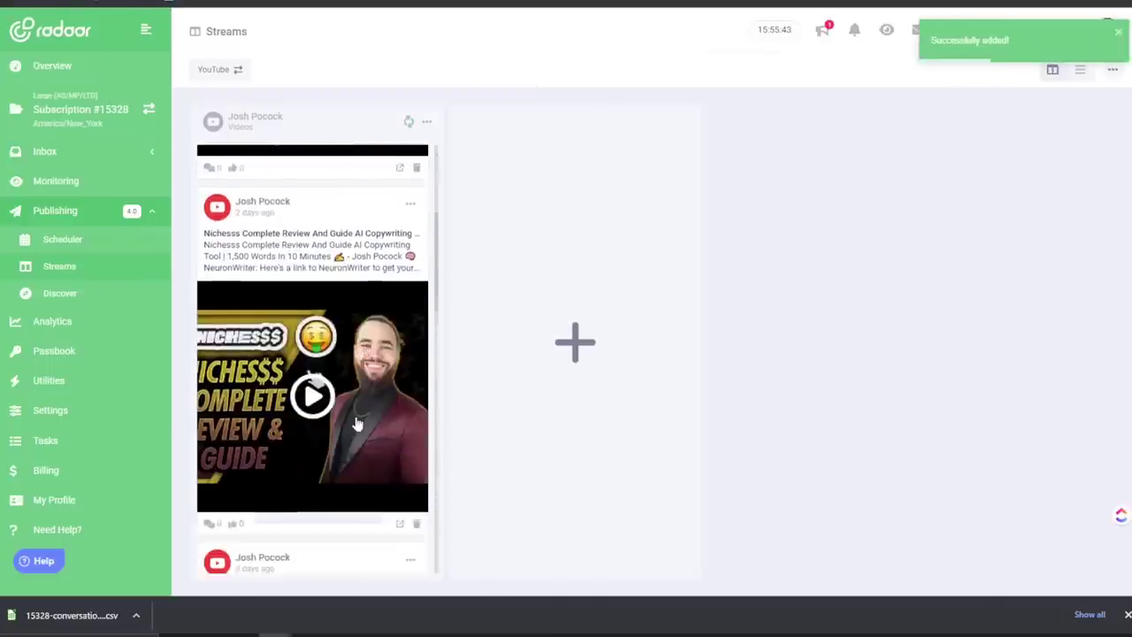
scroll(358, 424, "down", 10)
scroll(311, 415, "down", 15)
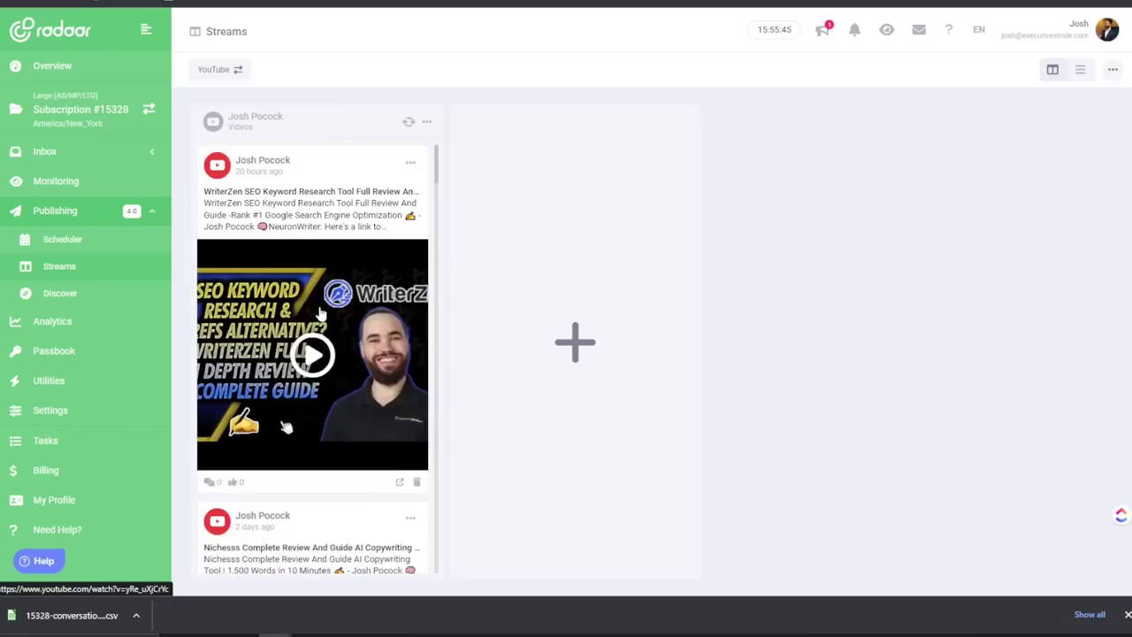
scroll(361, 281, "down", 15)
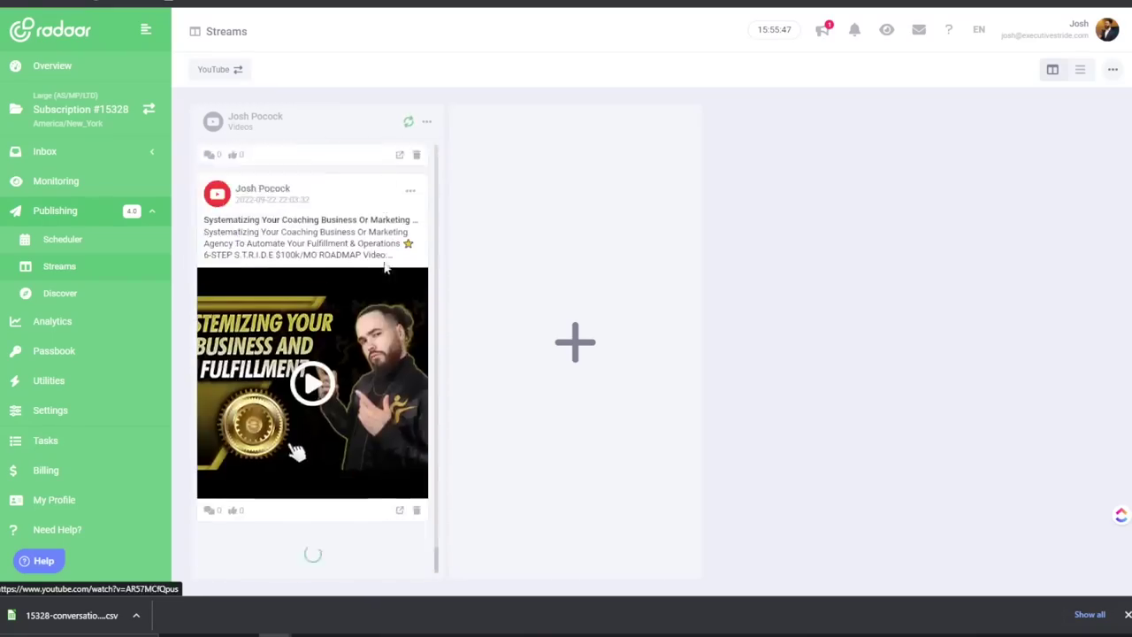
scroll(398, 306, "up", 10)
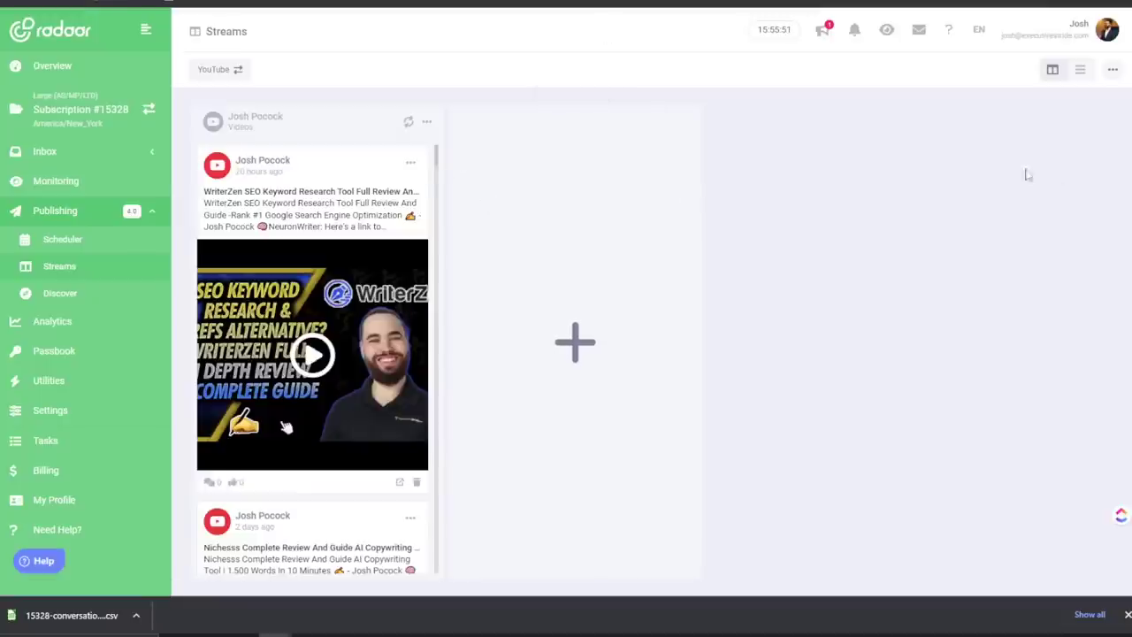
- Glance at the boards list and board actions, then go to the Publishing Scheduler calendar
left_click(227, 69)
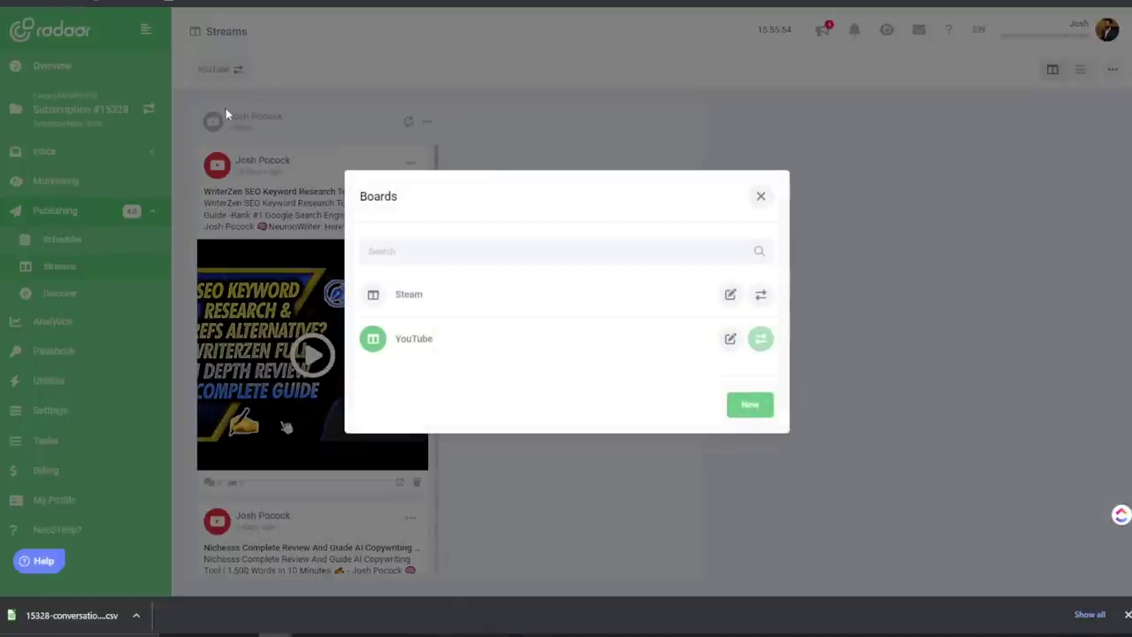
left_click(760, 197)
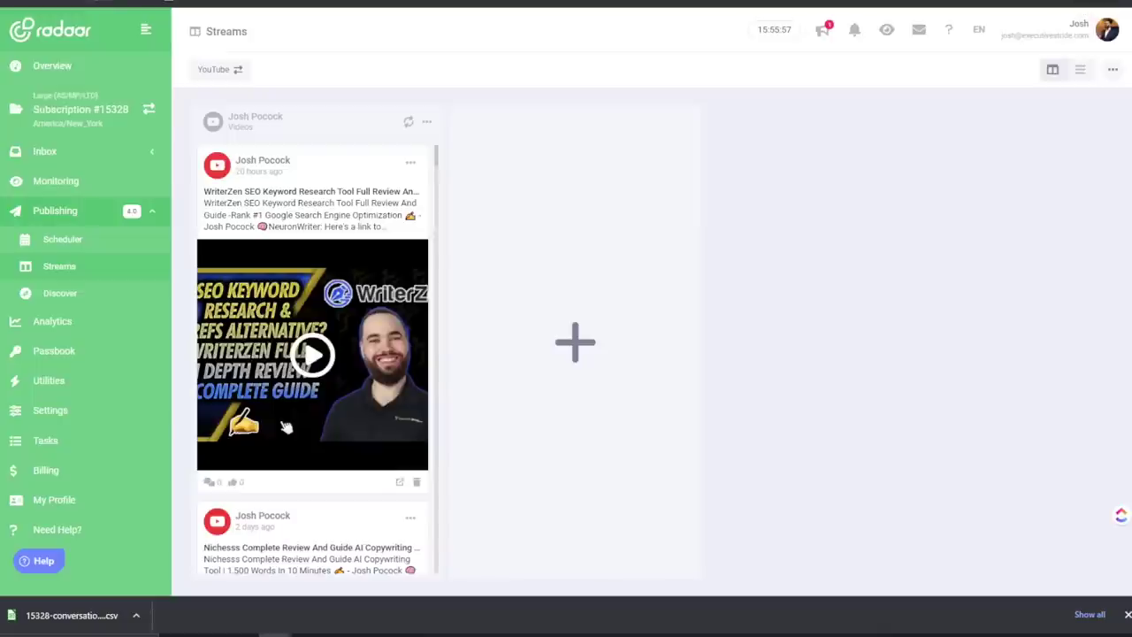
left_click(1112, 71)
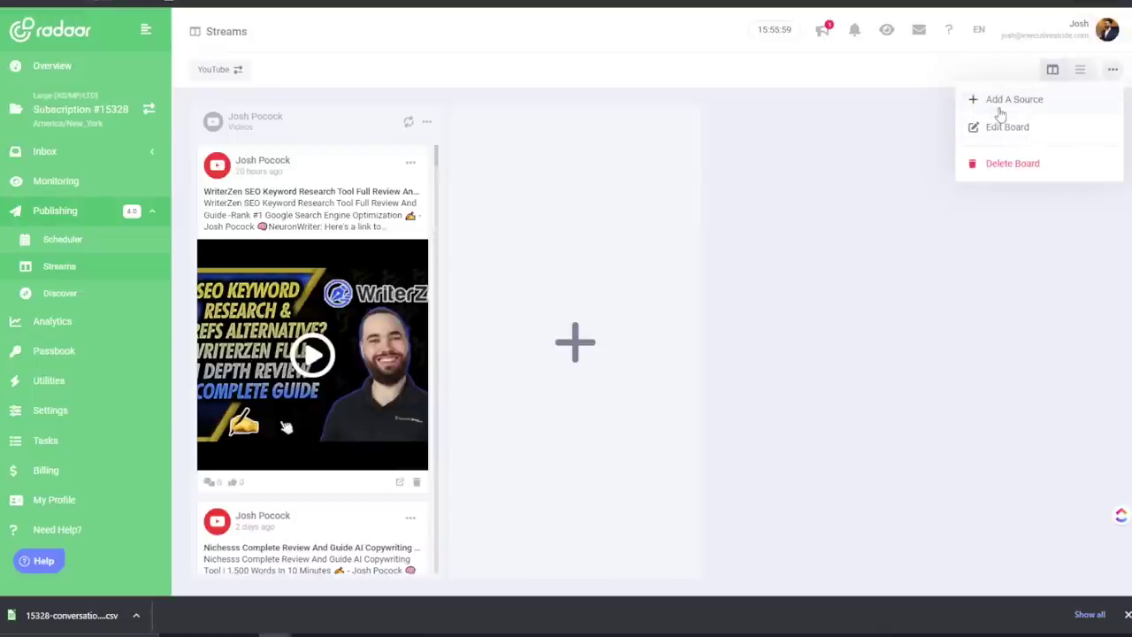
left_click(872, 152)
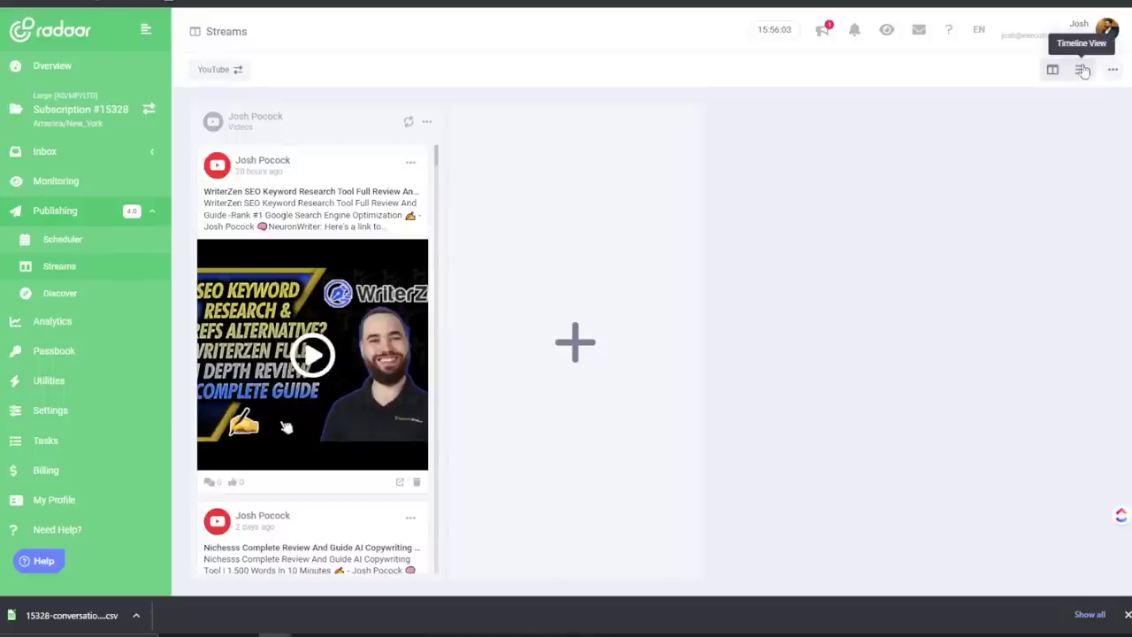
left_click(67, 244)
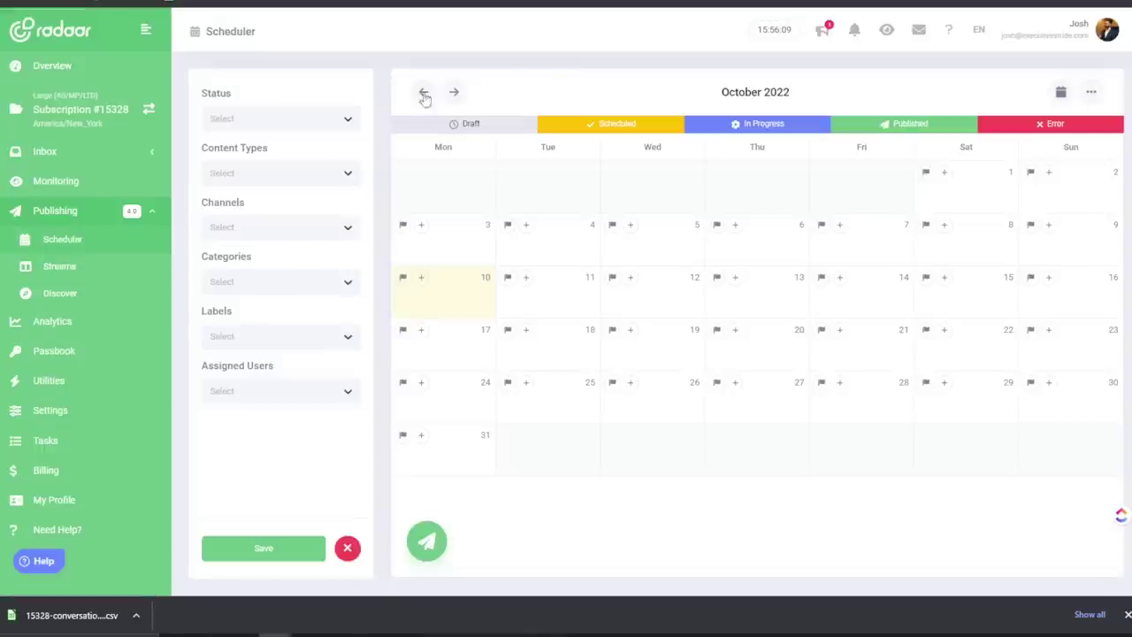
left_click(347, 121)
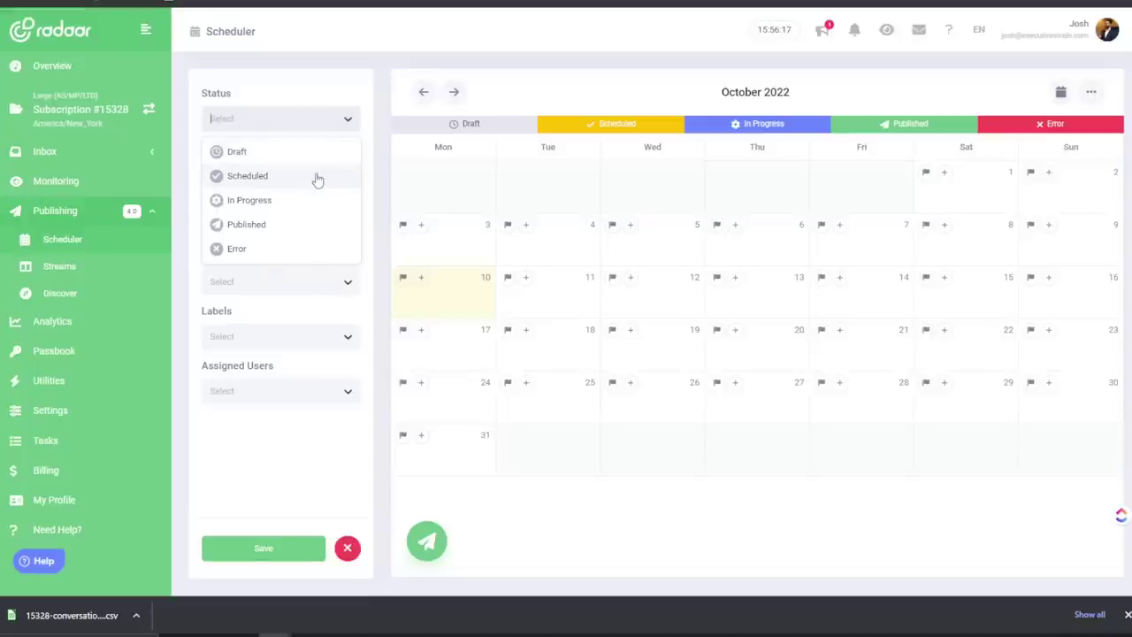
left_click(303, 41)
left_click(223, 225)
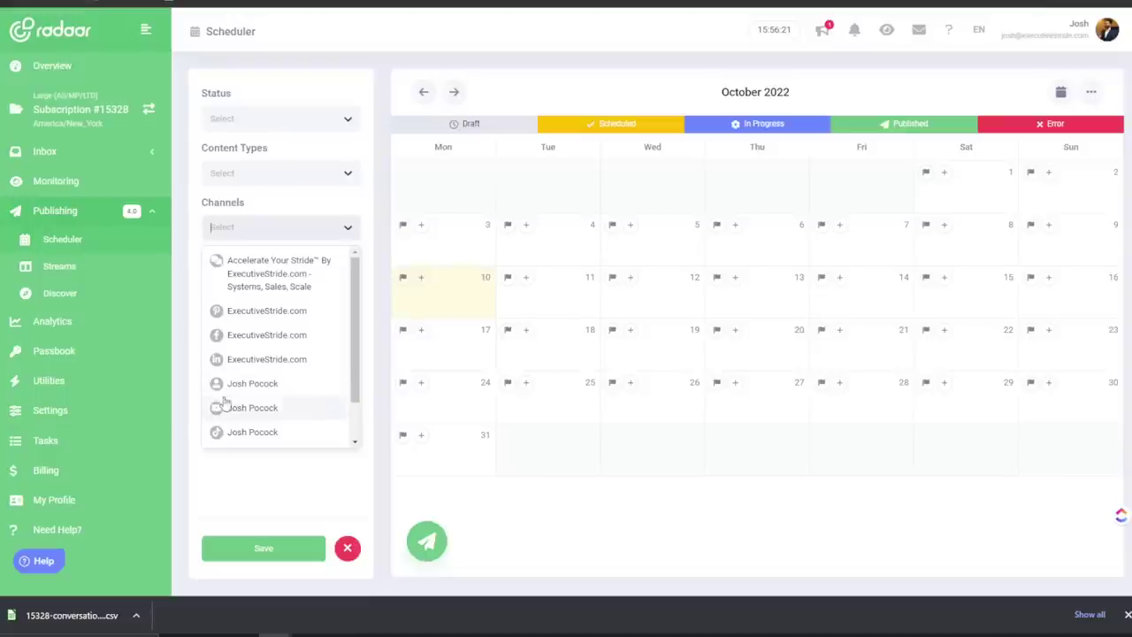
left_click(279, 202)
left_click(257, 279)
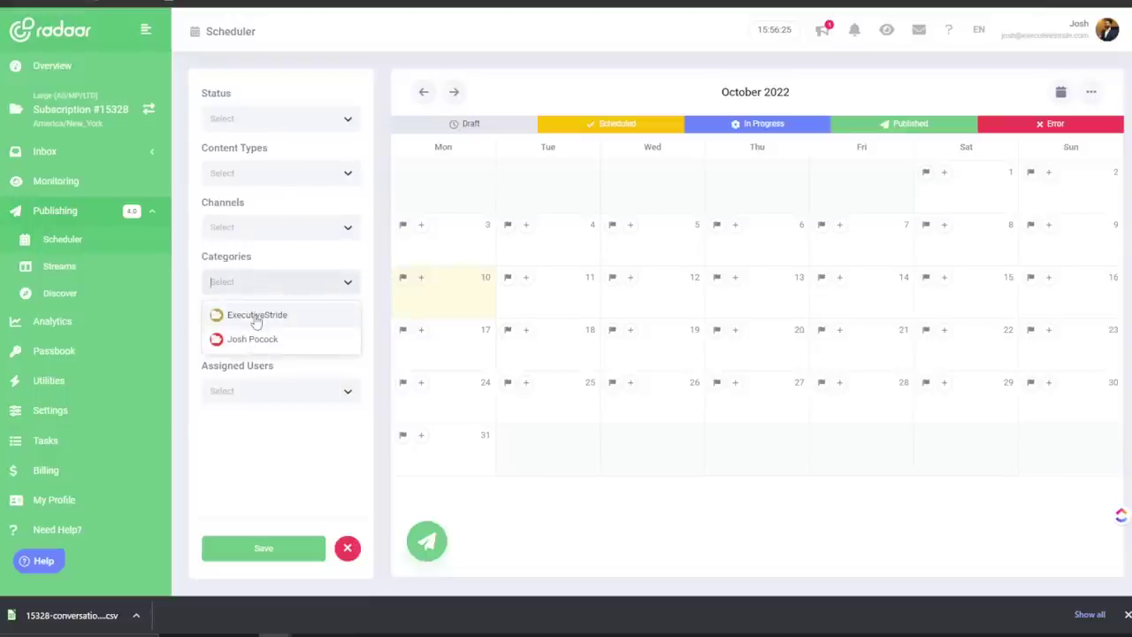
left_click(195, 292)
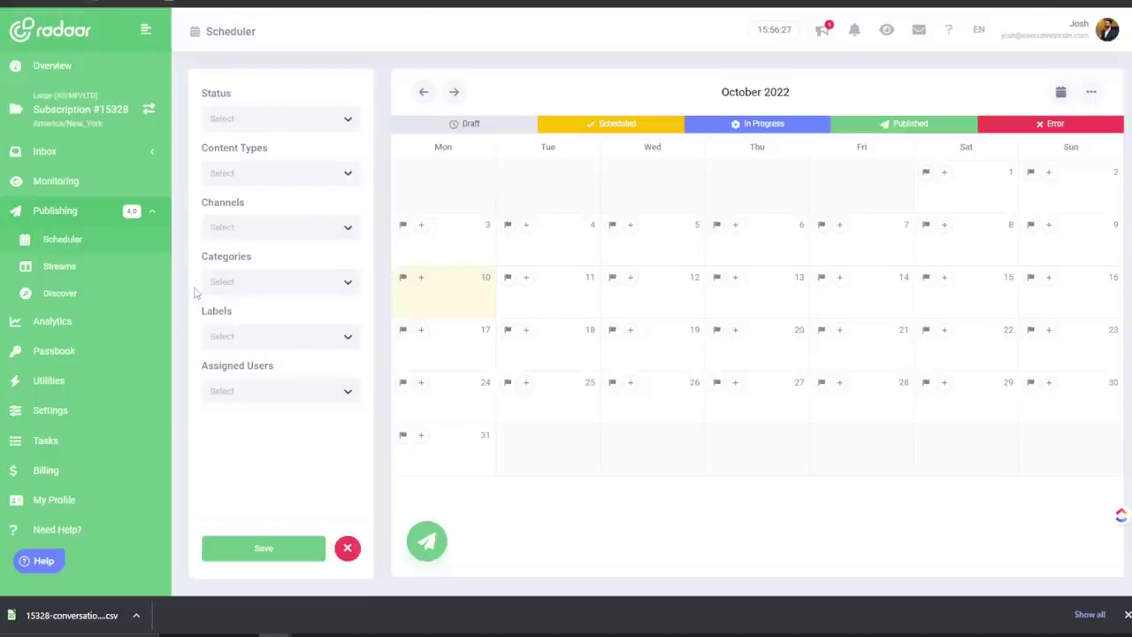
left_click(226, 336)
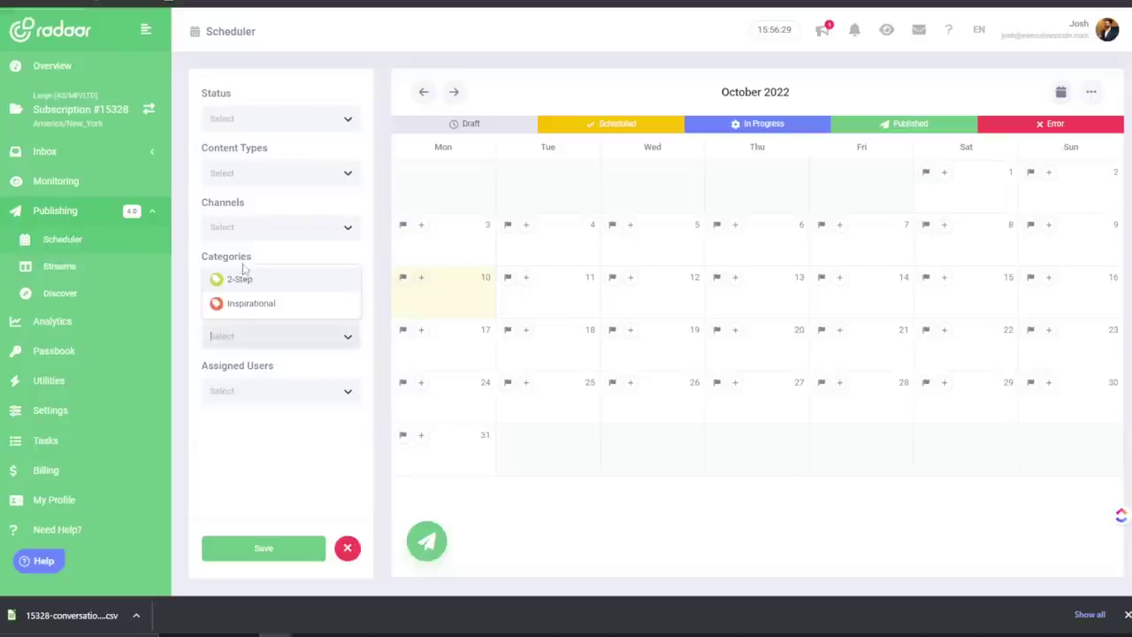
left_click(265, 261)
left_click(252, 331)
left_click(293, 251)
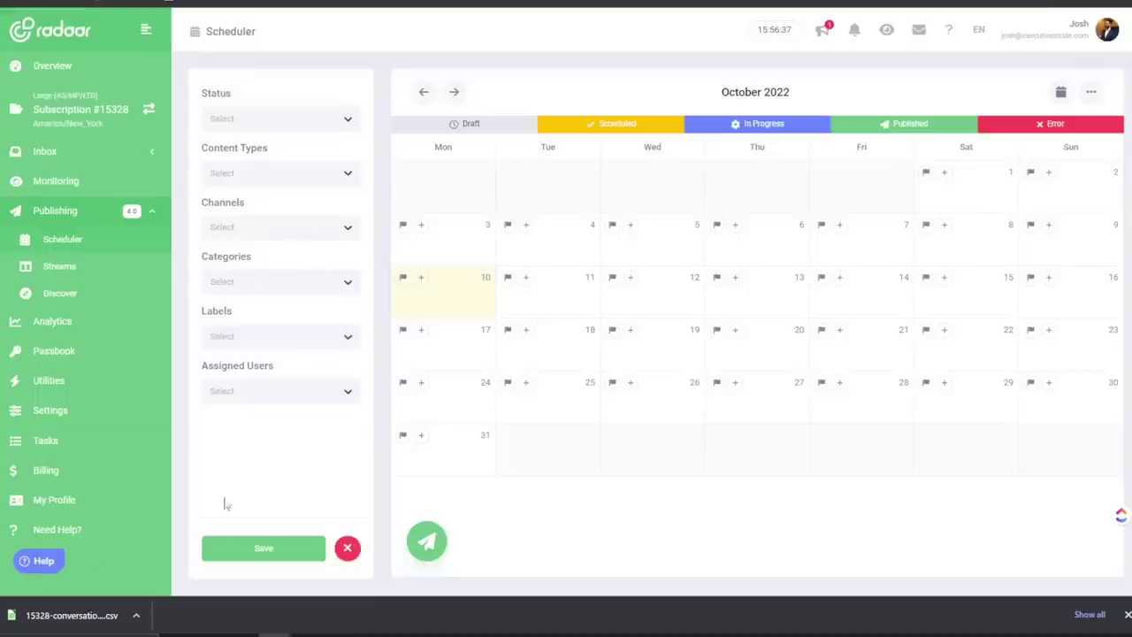
left_click(262, 391)
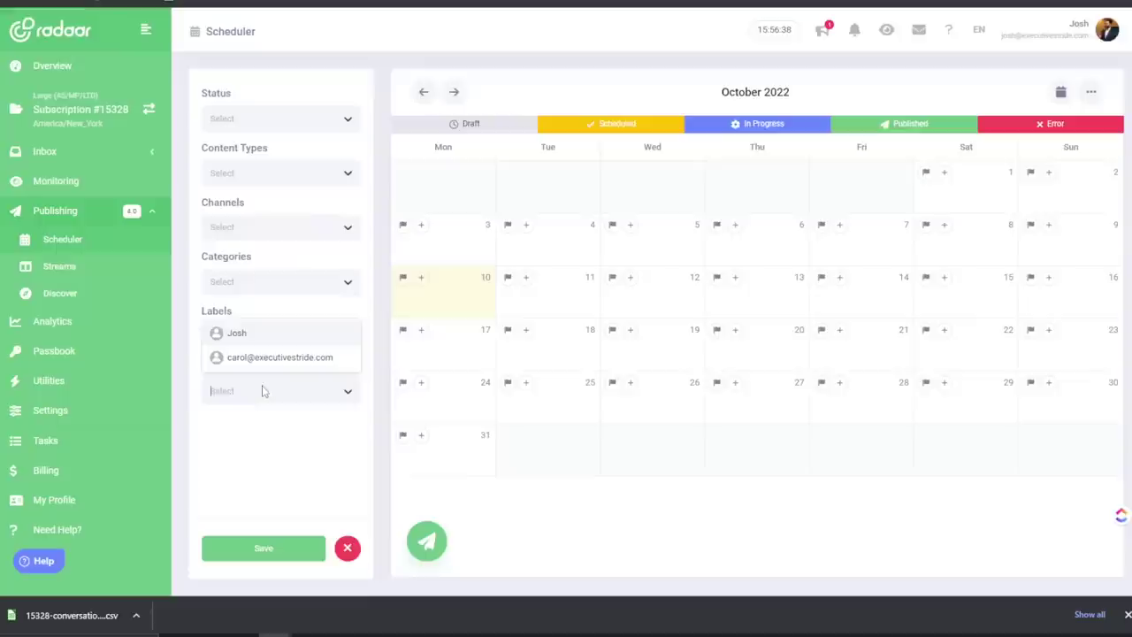
left_click(328, 292)
left_click(373, 243)
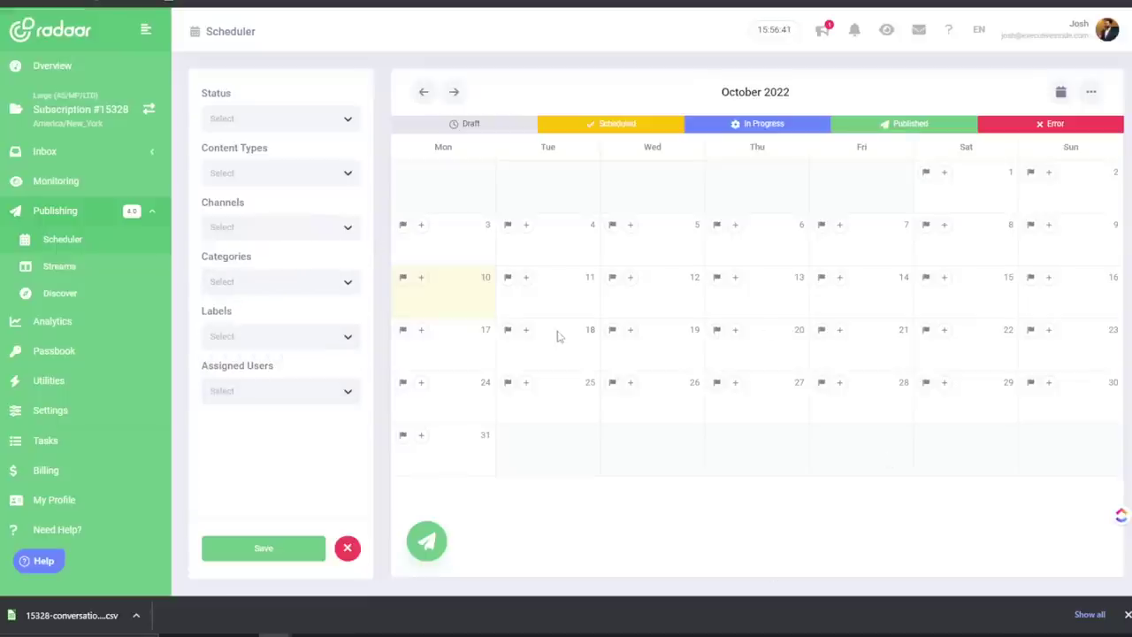
- Start a new October 3 post and step through the Prepare Your Post tour before dismissing it
left_click(422, 229)
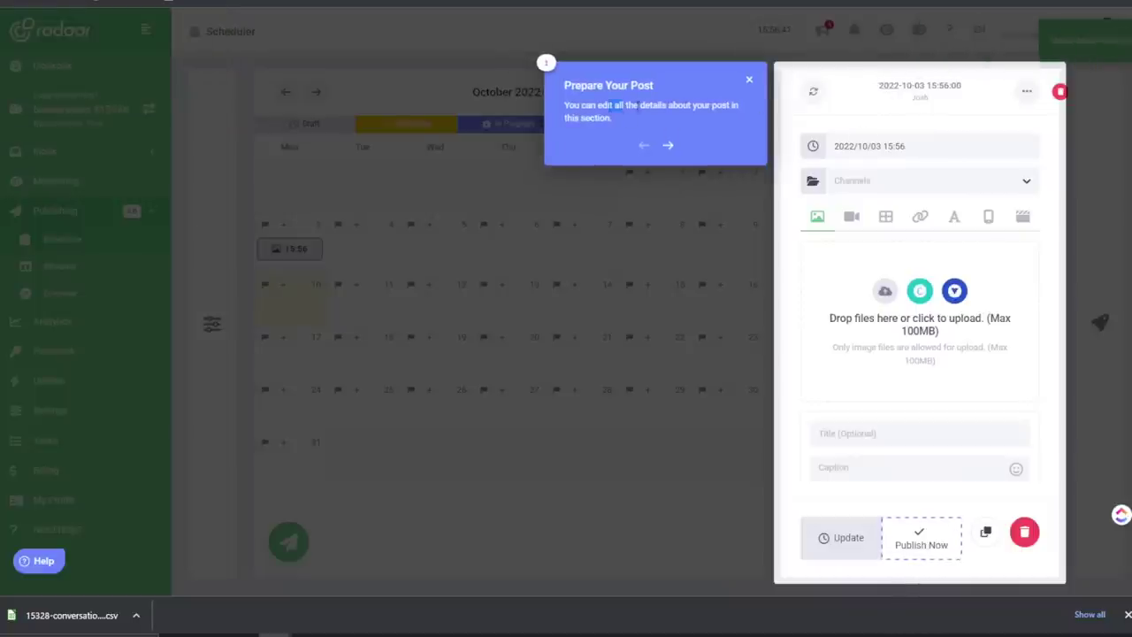
left_click_drag(614, 105, 709, 107)
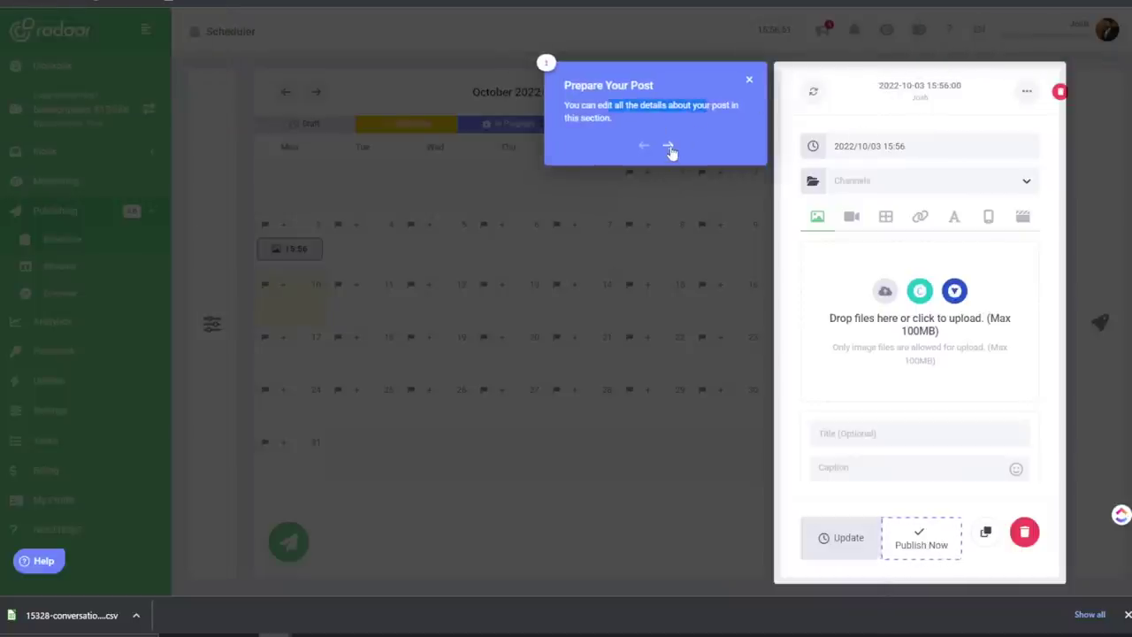
left_click(669, 146)
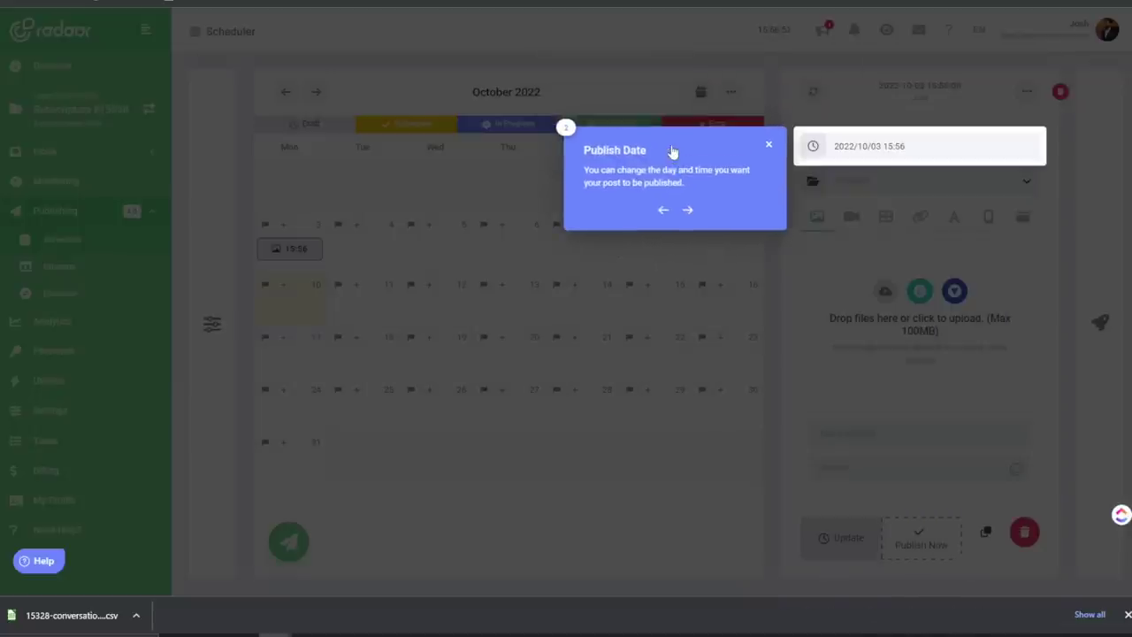
left_click(836, 150)
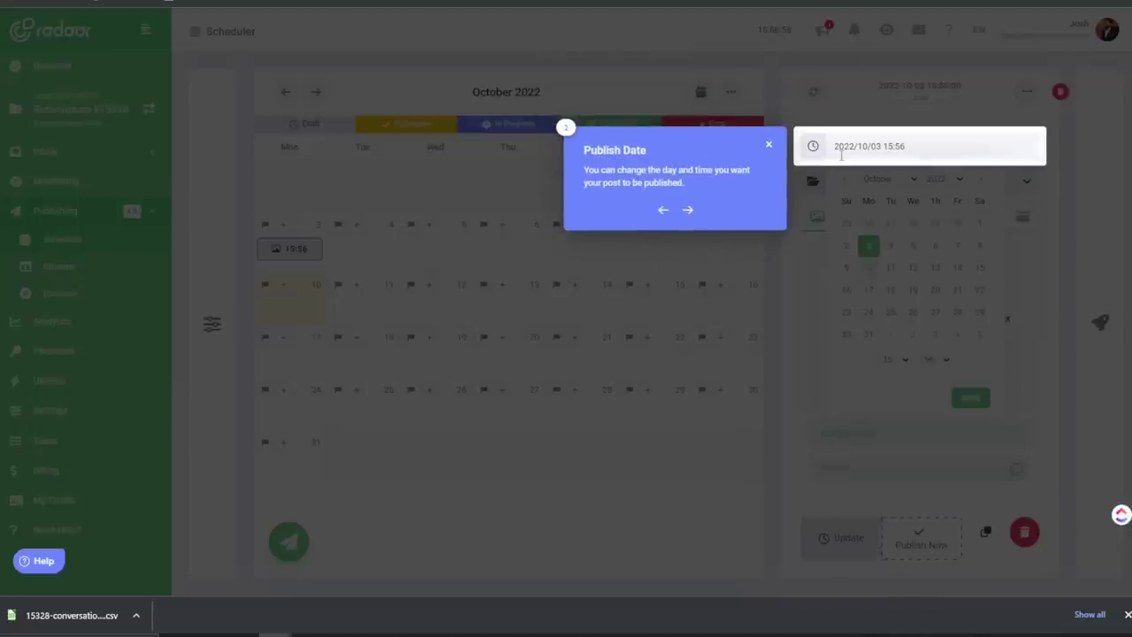
left_click(686, 211)
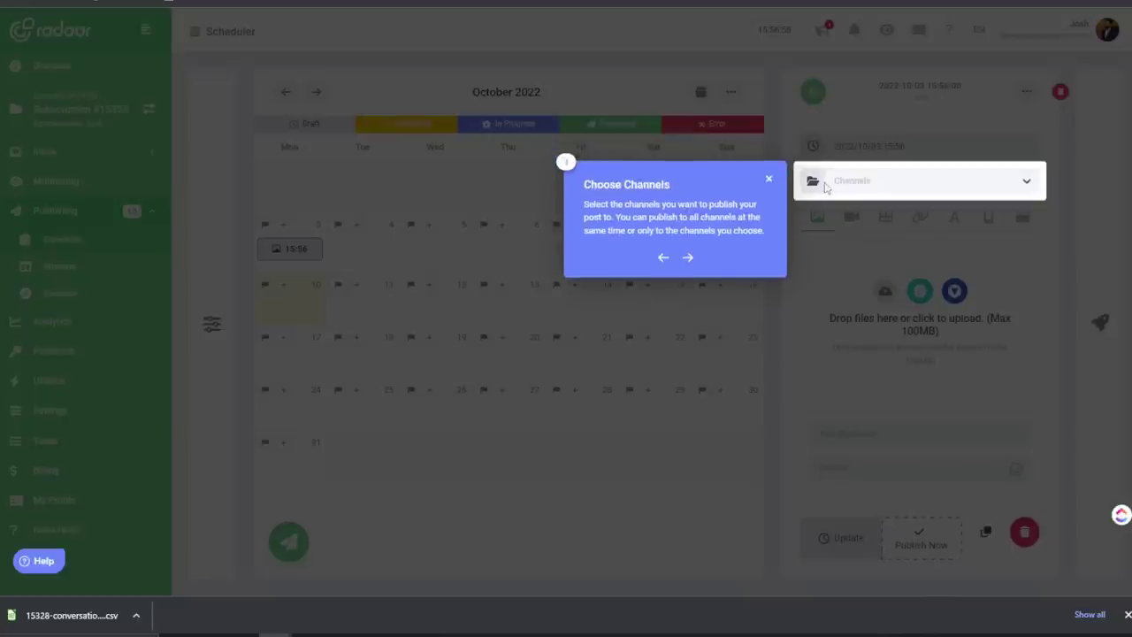
left_click(688, 259)
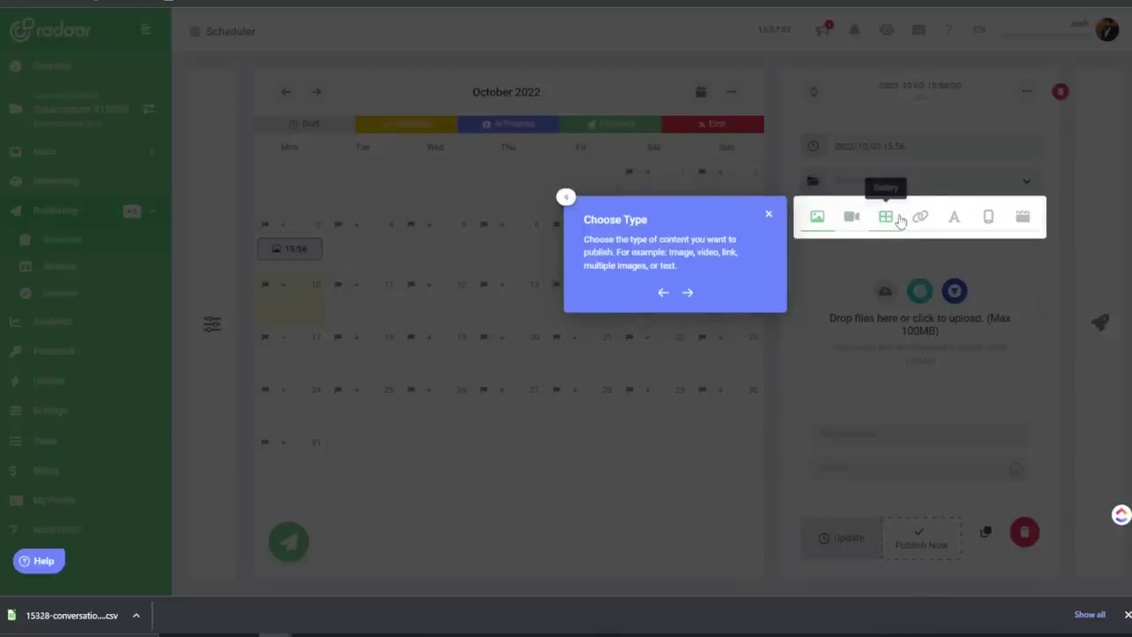
key("Escape")
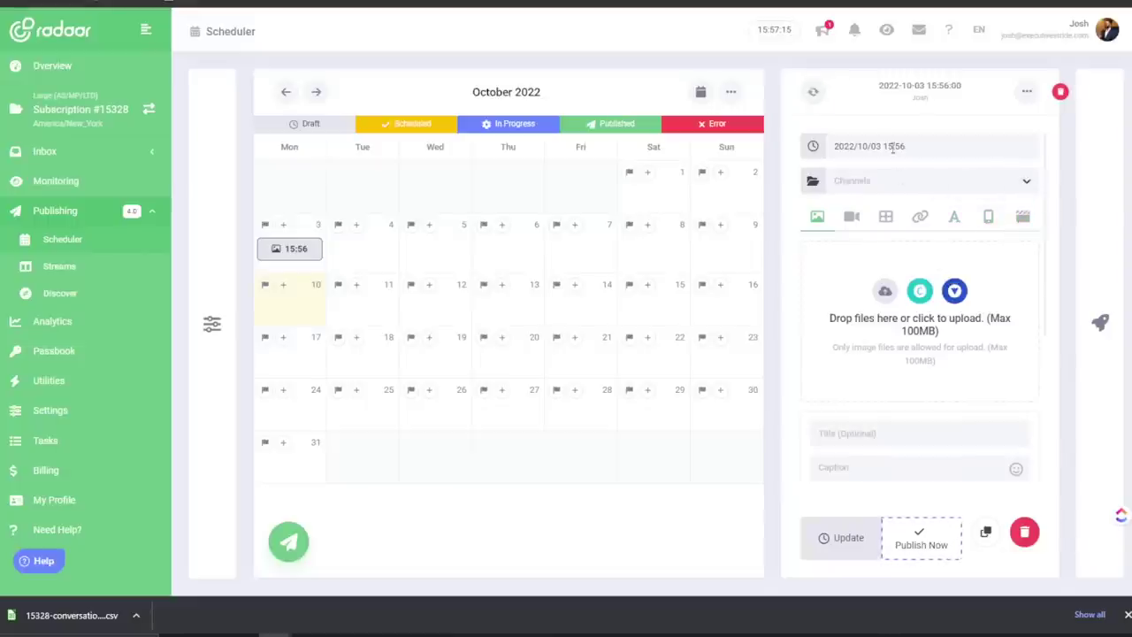
- Add a Default caption variation to the post and close the browser's download bar
scroll(872, 457, "down", 2)
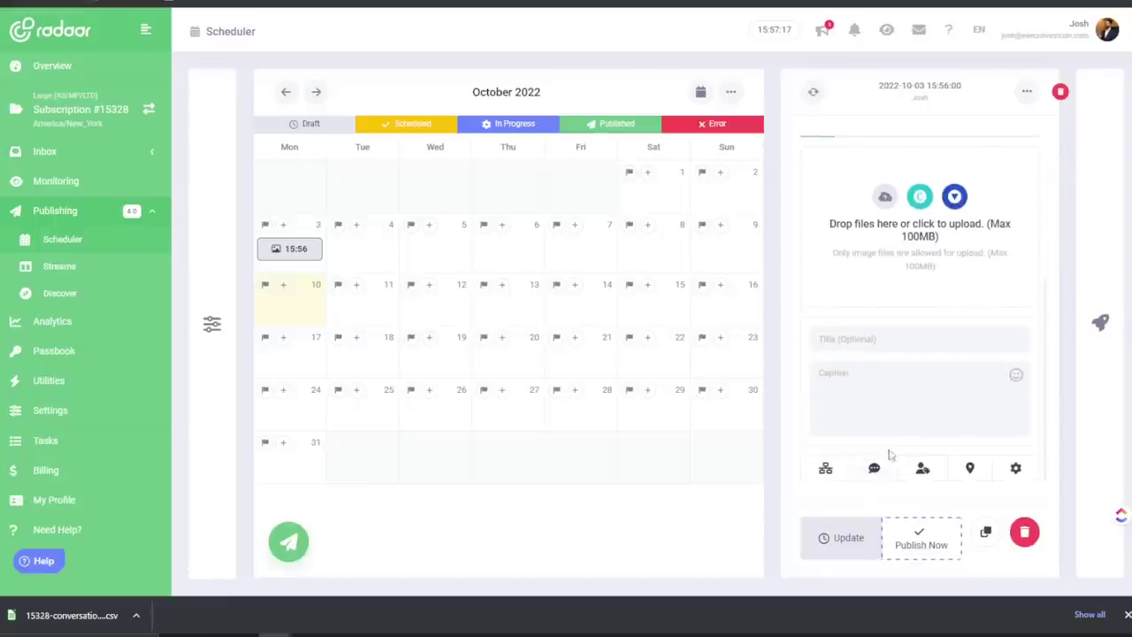
left_click(835, 473)
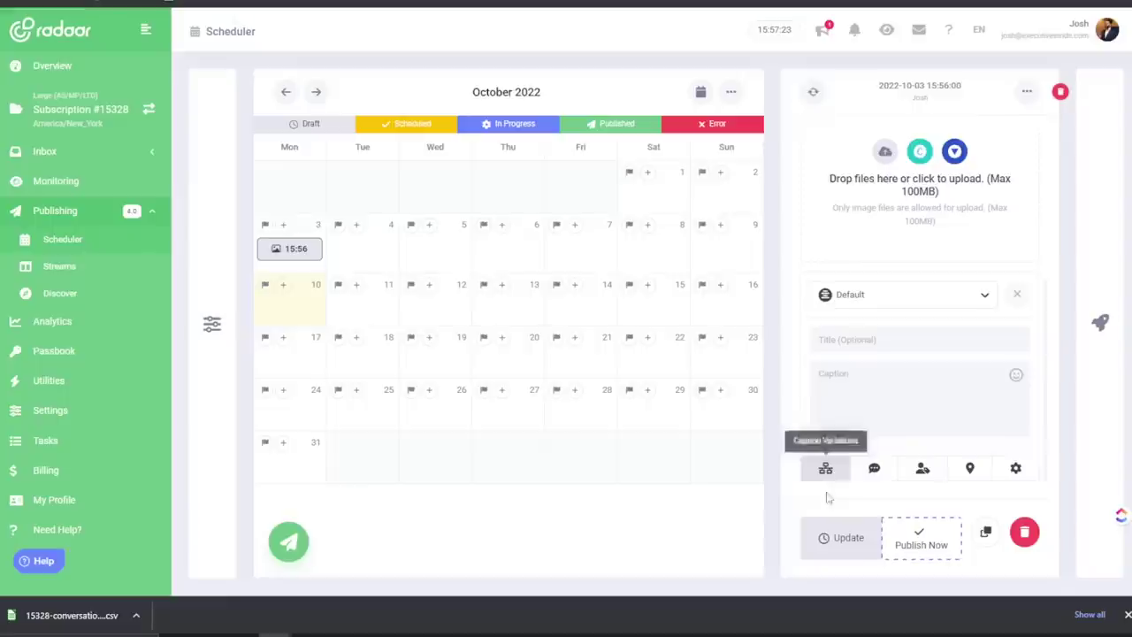
scroll(849, 415, "up", 3)
scroll(855, 409, "down", 2)
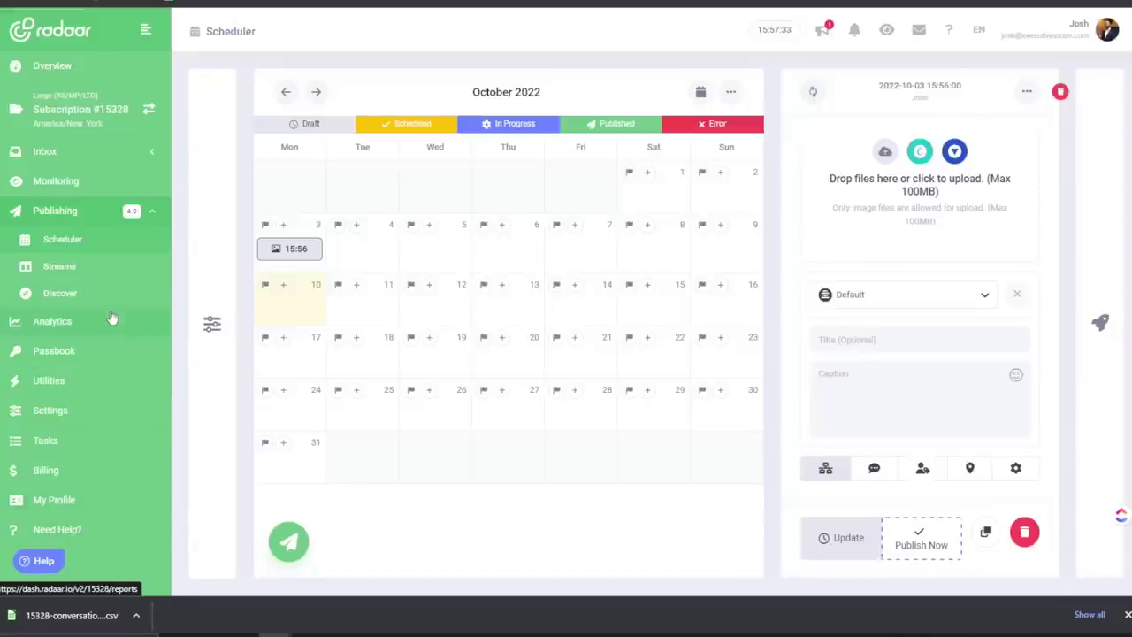
left_click(1127, 615)
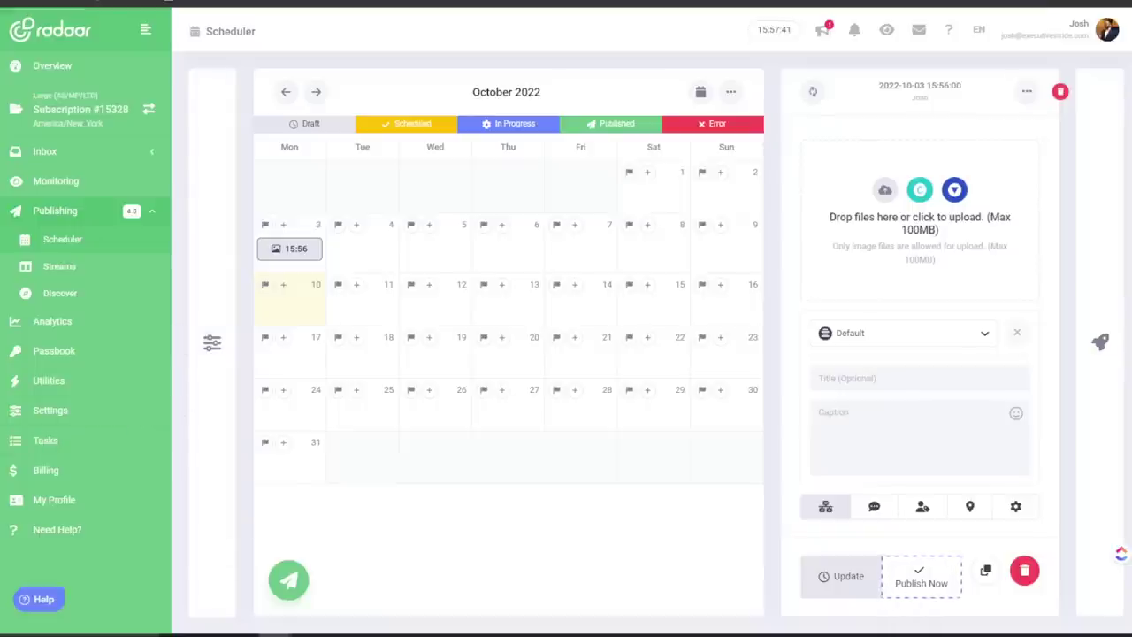
mouse_move(289, 251)
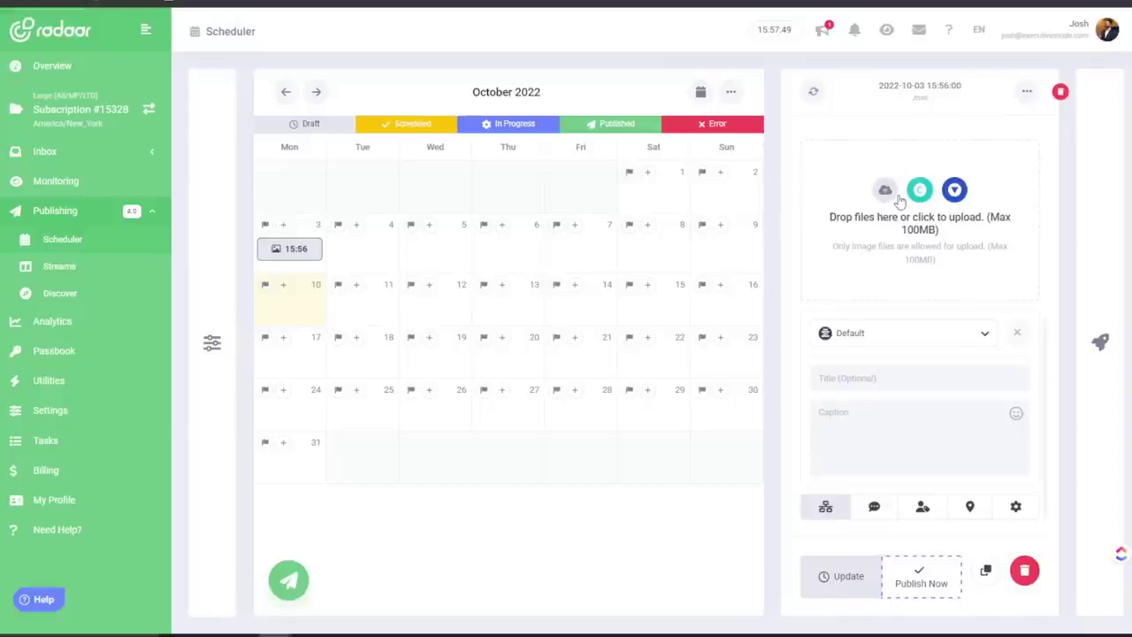
scroll(890, 198, "up", 1)
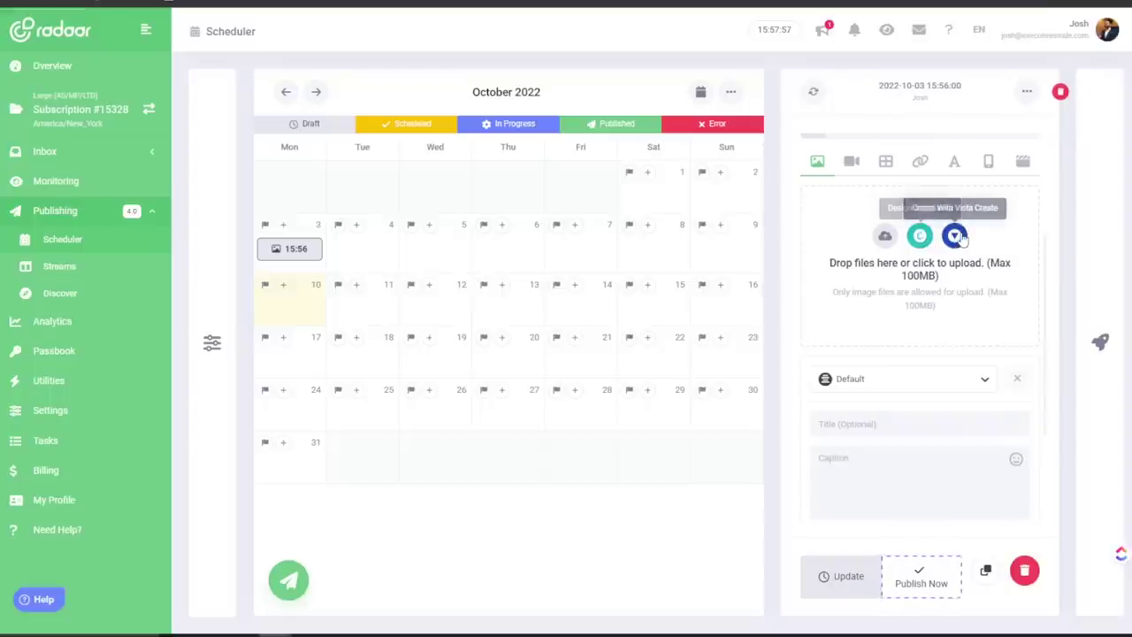
left_click(921, 235)
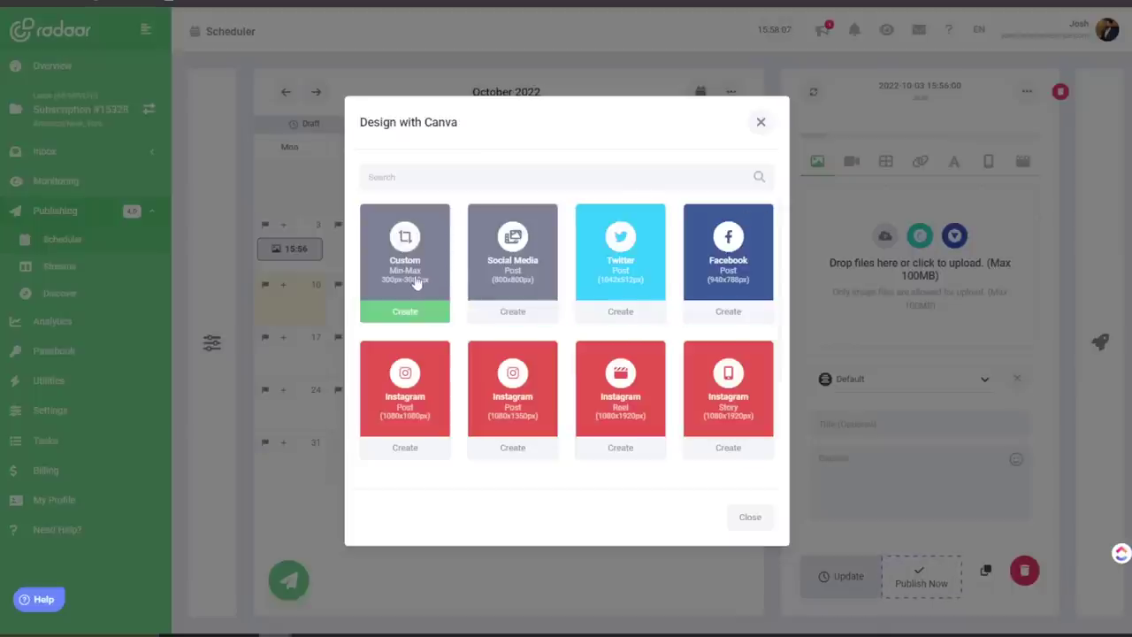
left_click(435, 299)
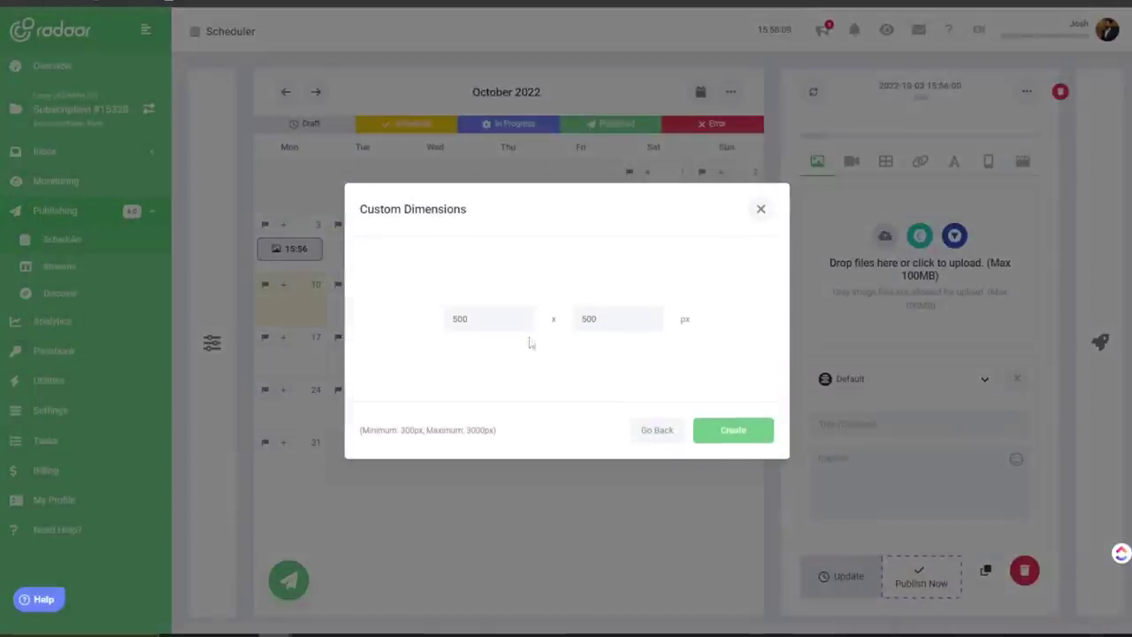
left_click(733, 430)
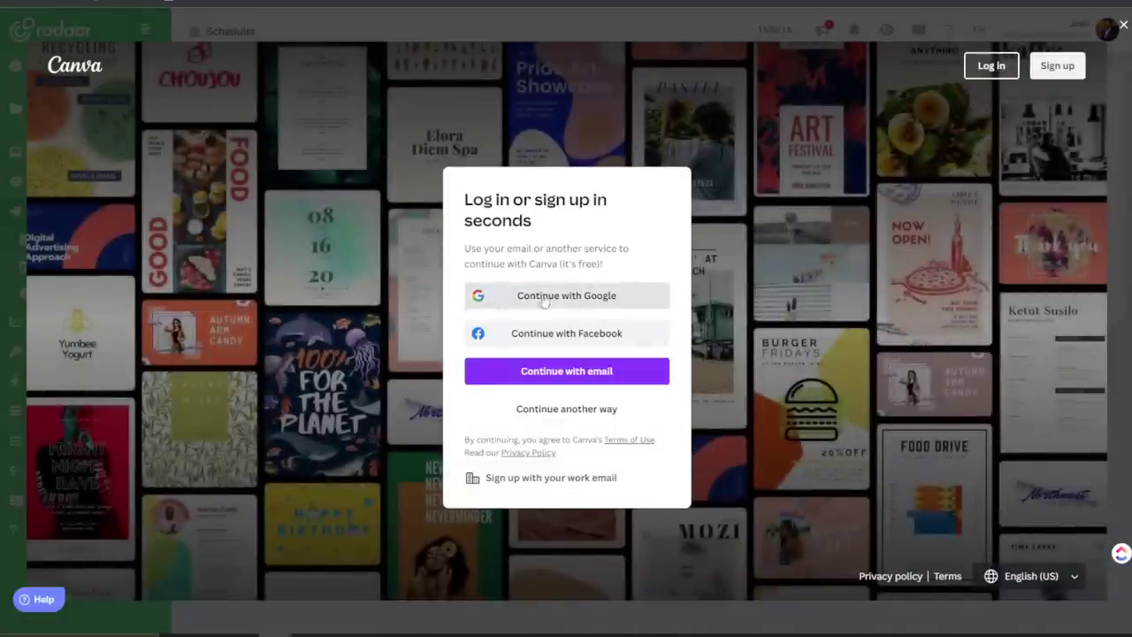
left_click(1121, 29)
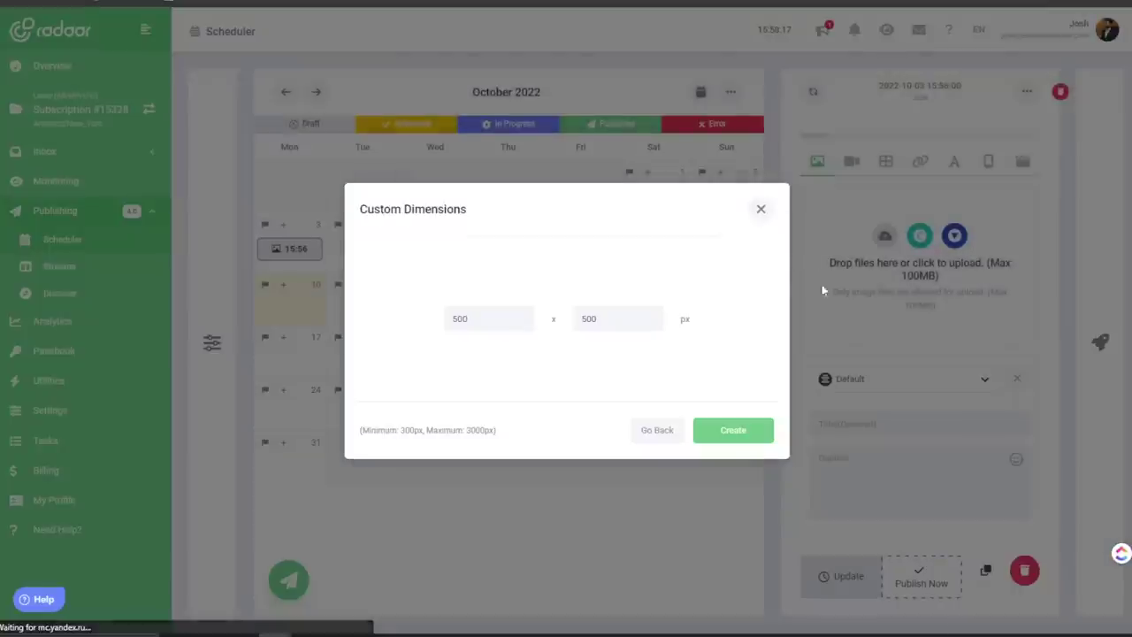
left_click(760, 209)
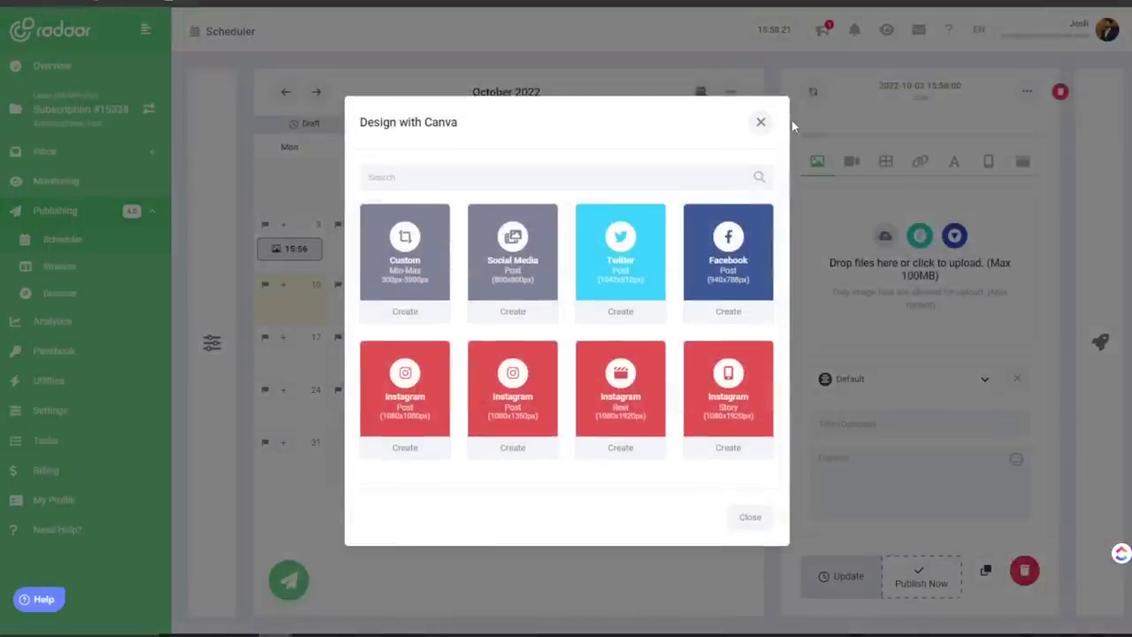
left_click(762, 122)
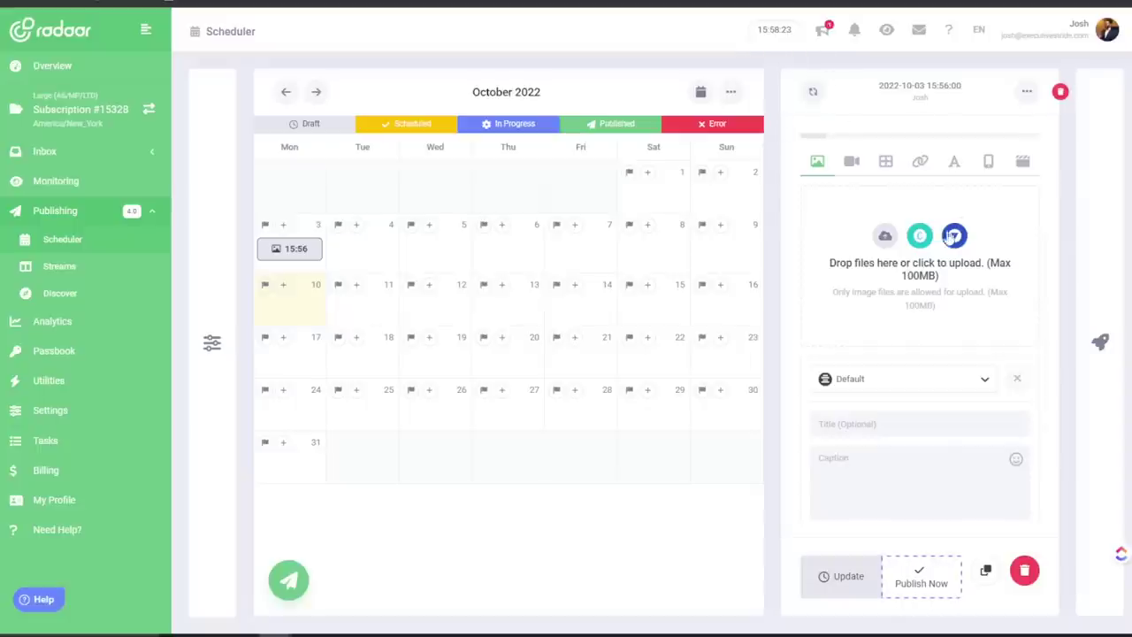
- Switch the post through Video and Gallery to a Link post, keeping the Default caption template
left_click(852, 163)
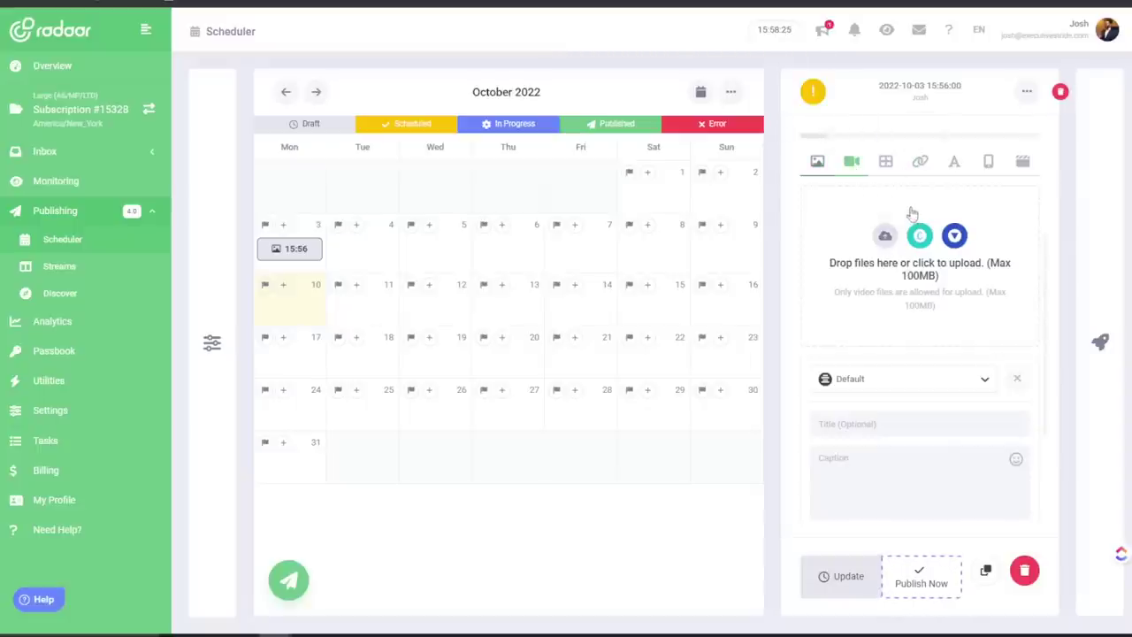
left_click(885, 216)
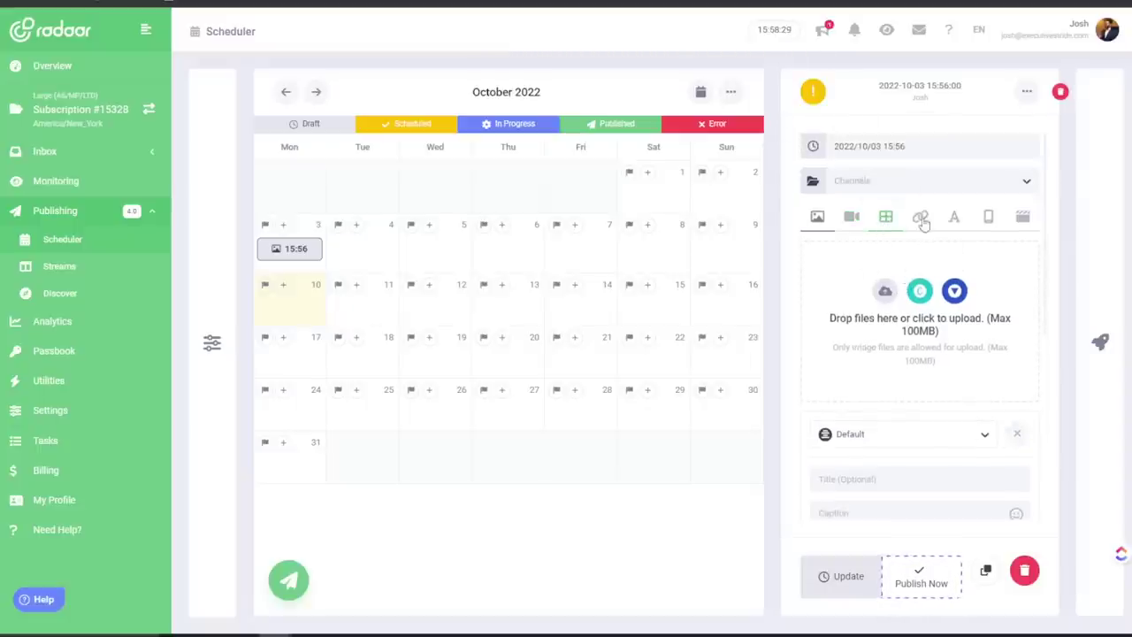
left_click(922, 219)
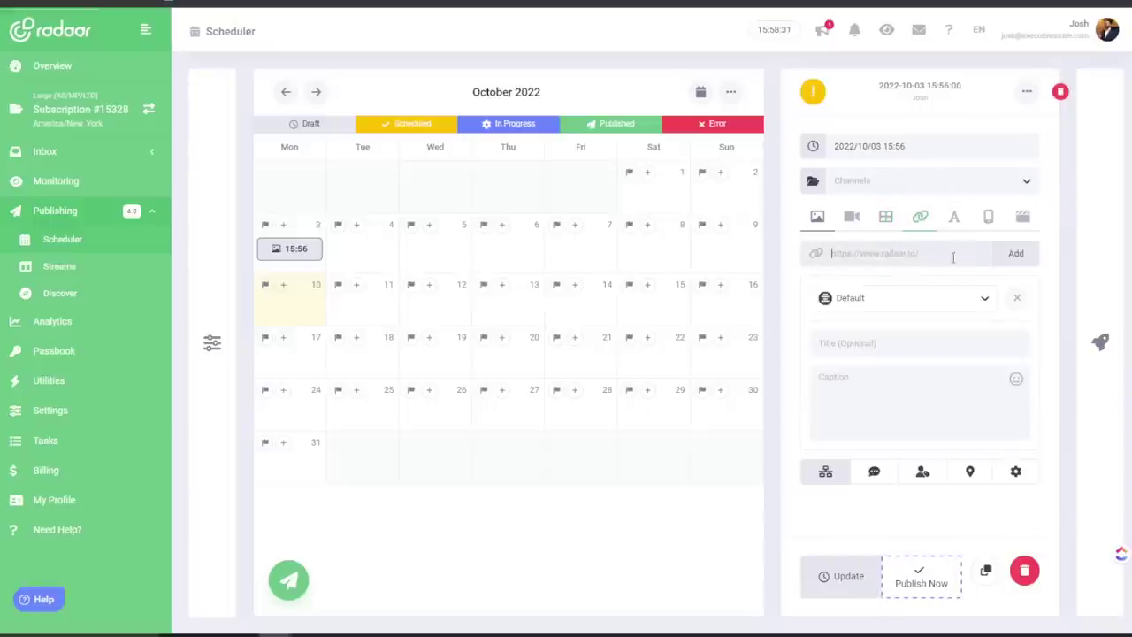
left_click(924, 309)
left_click(920, 329)
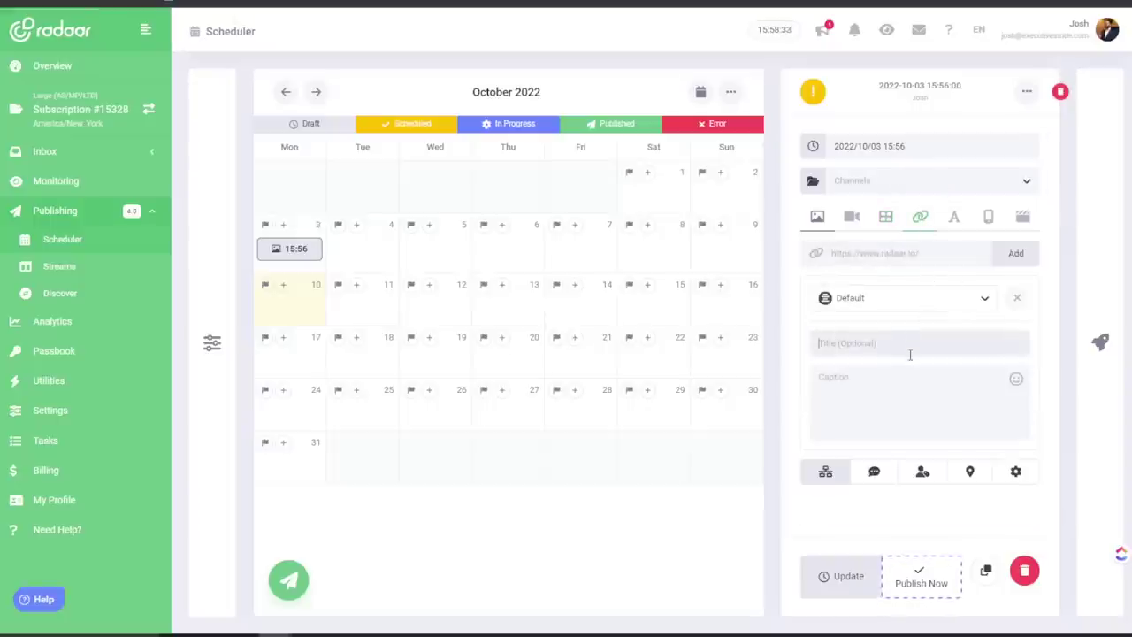
- Add three comment caption fields below the main caption
left_click(875, 468)
scroll(902, 432, "down", 1)
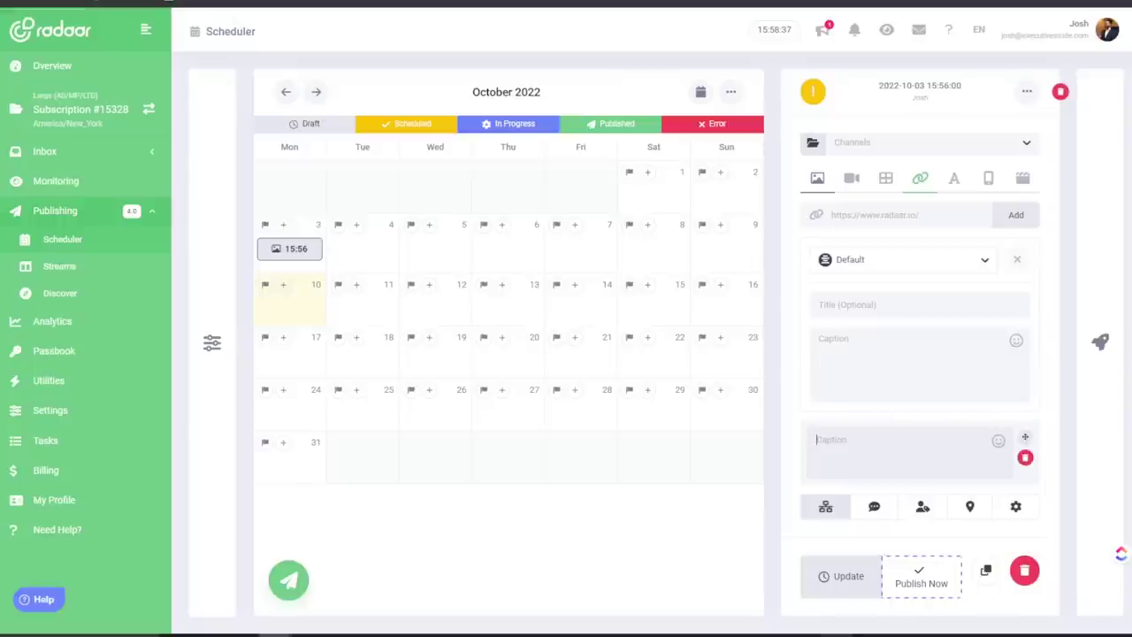
left_click(874, 506)
scroll(876, 478, "down", 1)
left_click(874, 506)
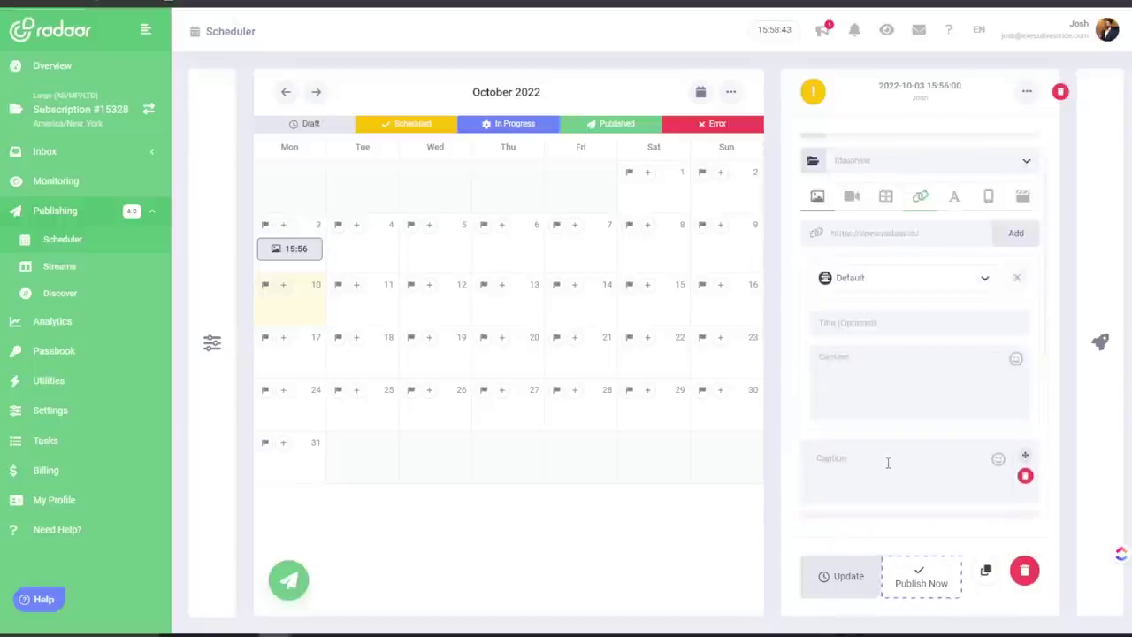
scroll(889, 459, "down", 1)
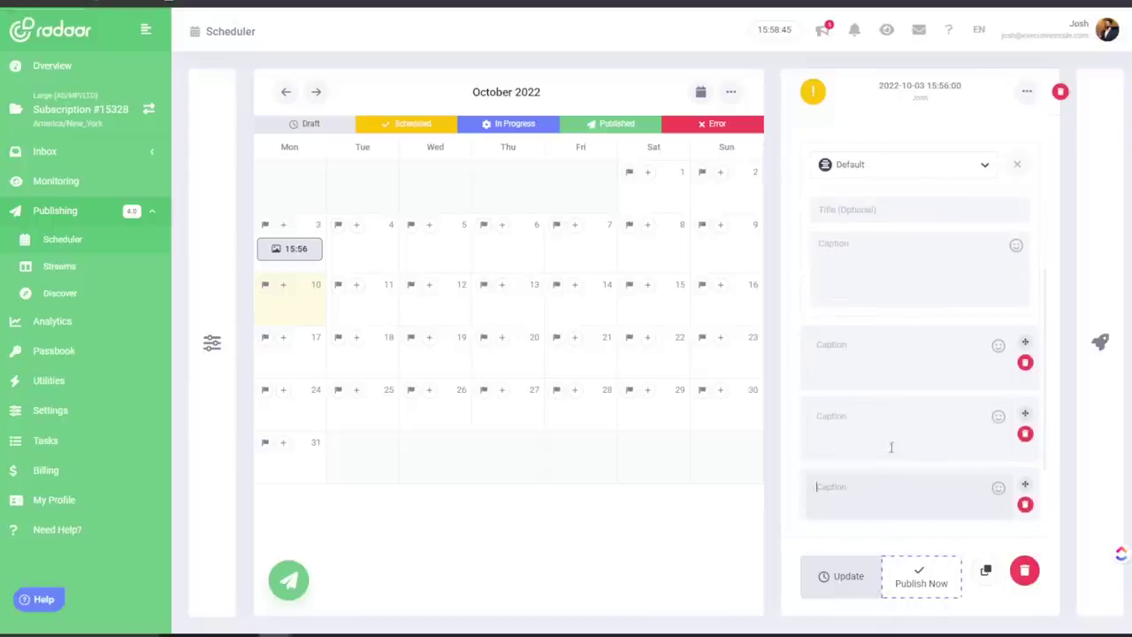
- Clear the second comment caption's text, try the emoji picker, and revisit the caption templates
left_click(893, 359)
key("BackSpace")
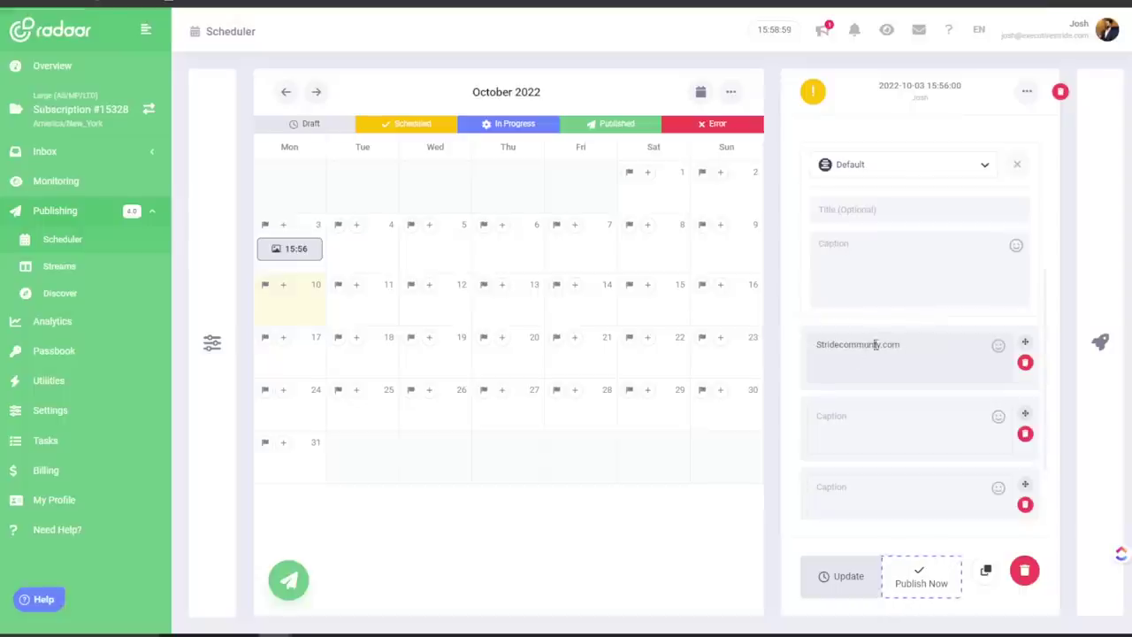
key("ctrl+a")
key("BackSpace")
left_click(996, 345)
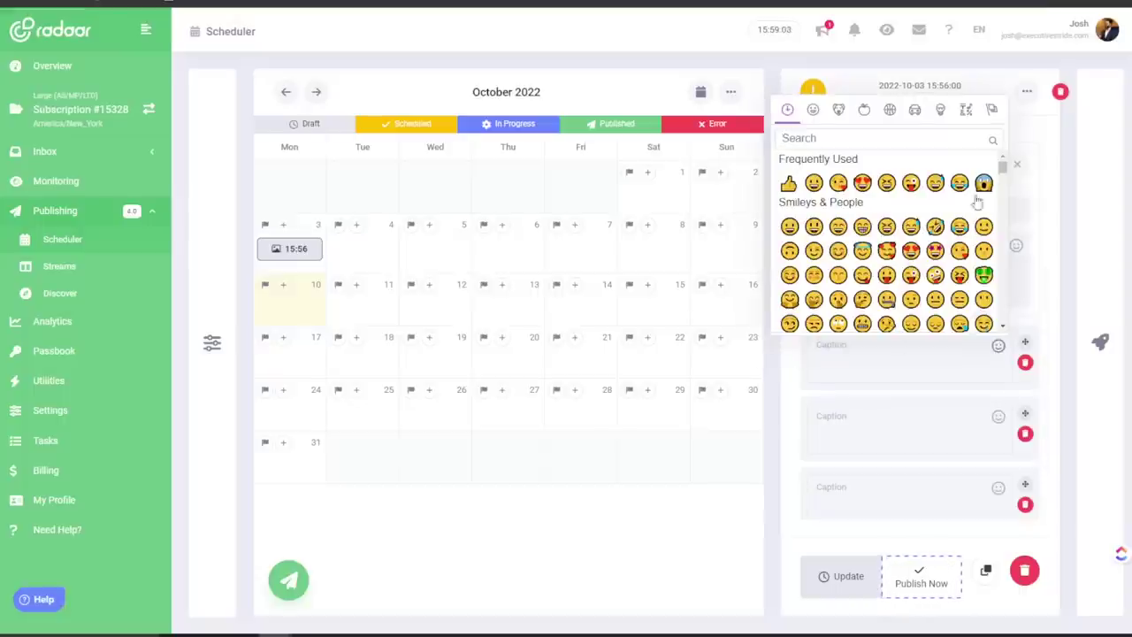
left_click(897, 357)
left_click(940, 265)
scroll(900, 211, "up", 3)
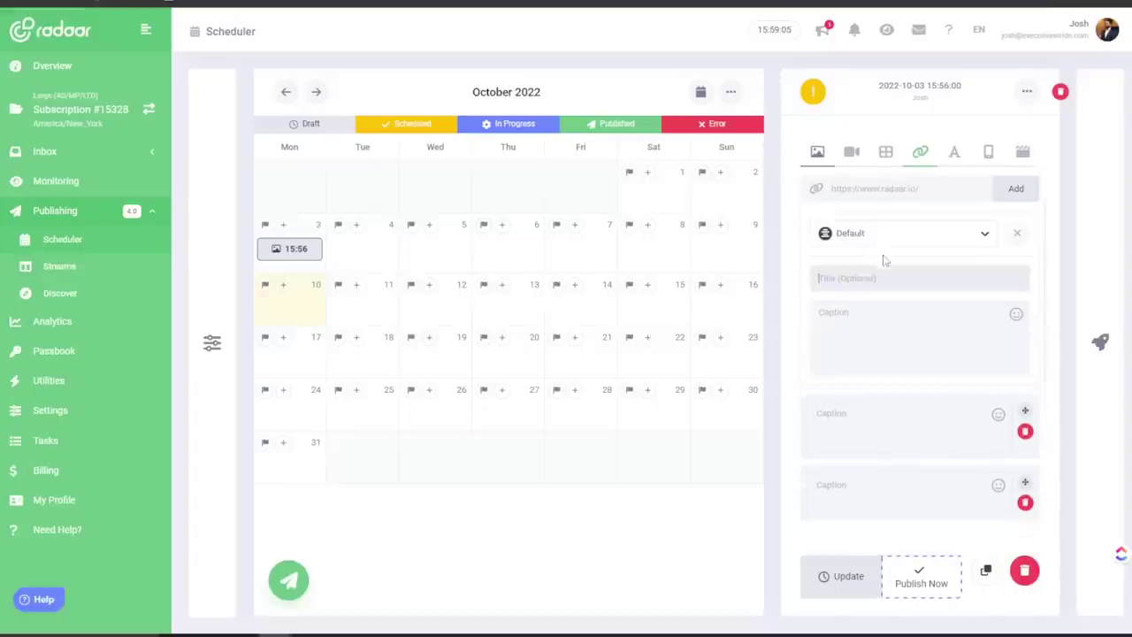
left_click(902, 301)
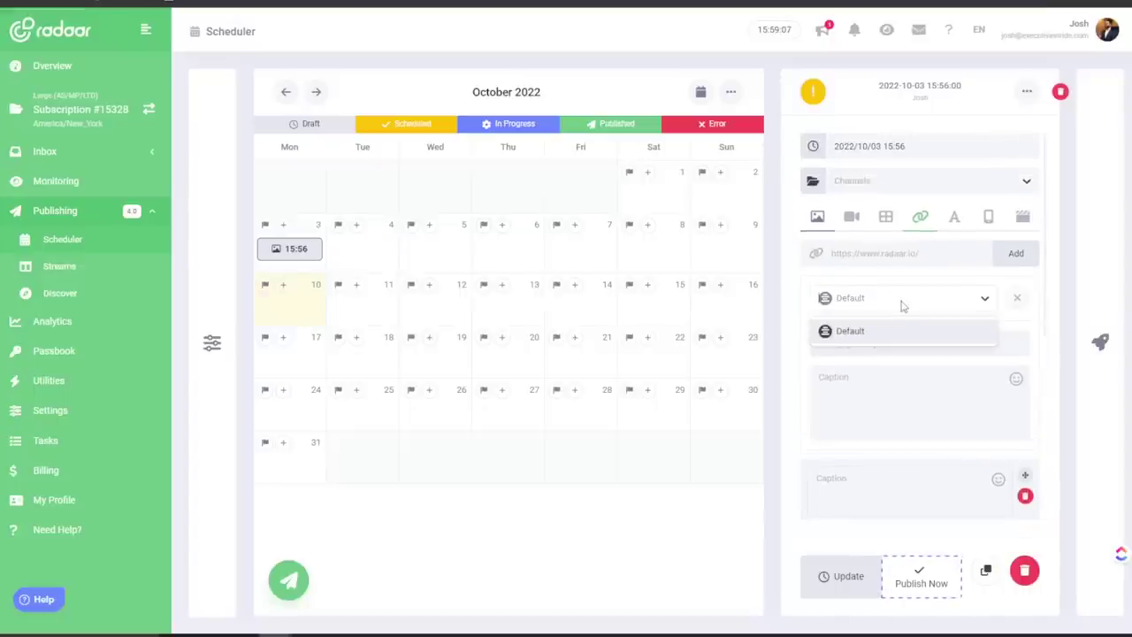
- Keep the Default template and add the ExecutiveStride.com Pinterest, Facebook, LinkedIn and Accelerate Your Stride channels
left_click(849, 376)
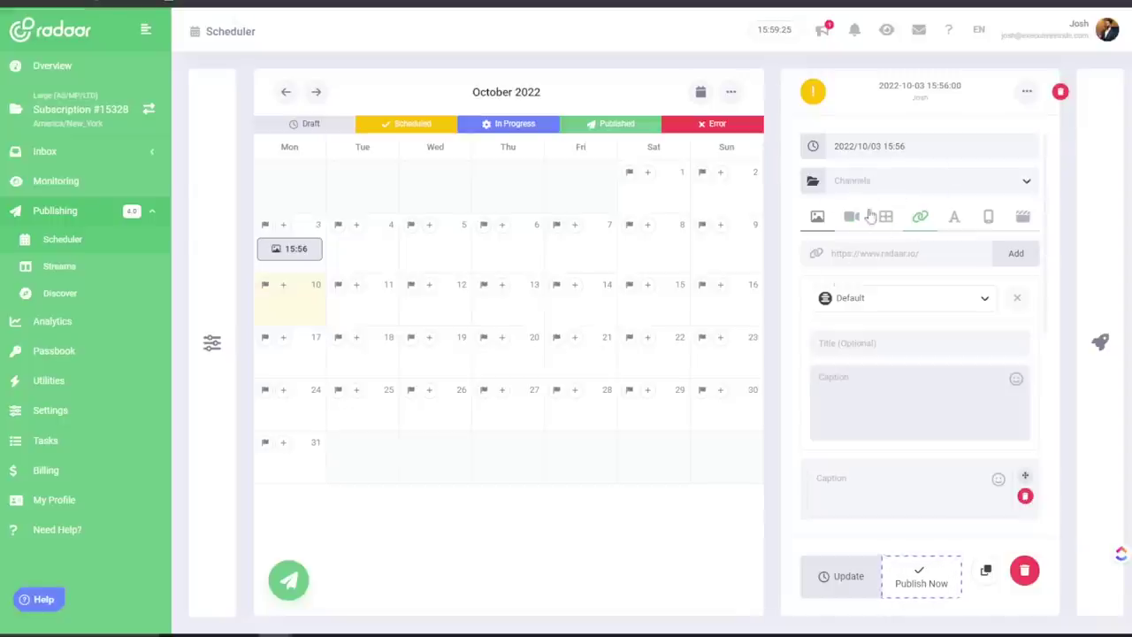
key("ctrl+a")
left_click(1022, 182)
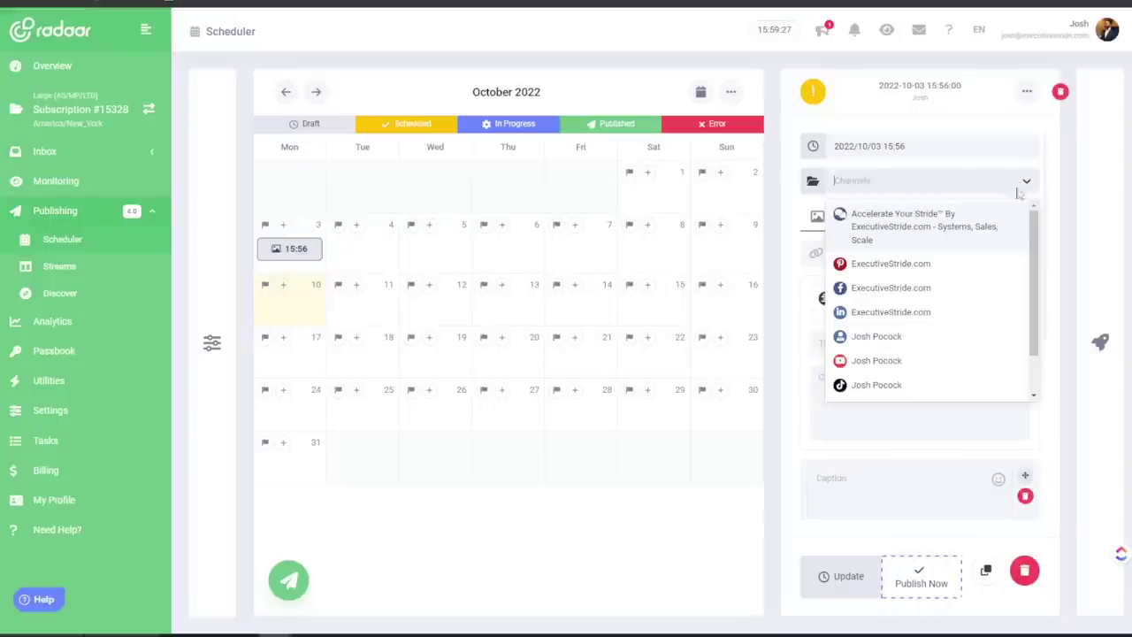
left_click(955, 263)
left_click(970, 230)
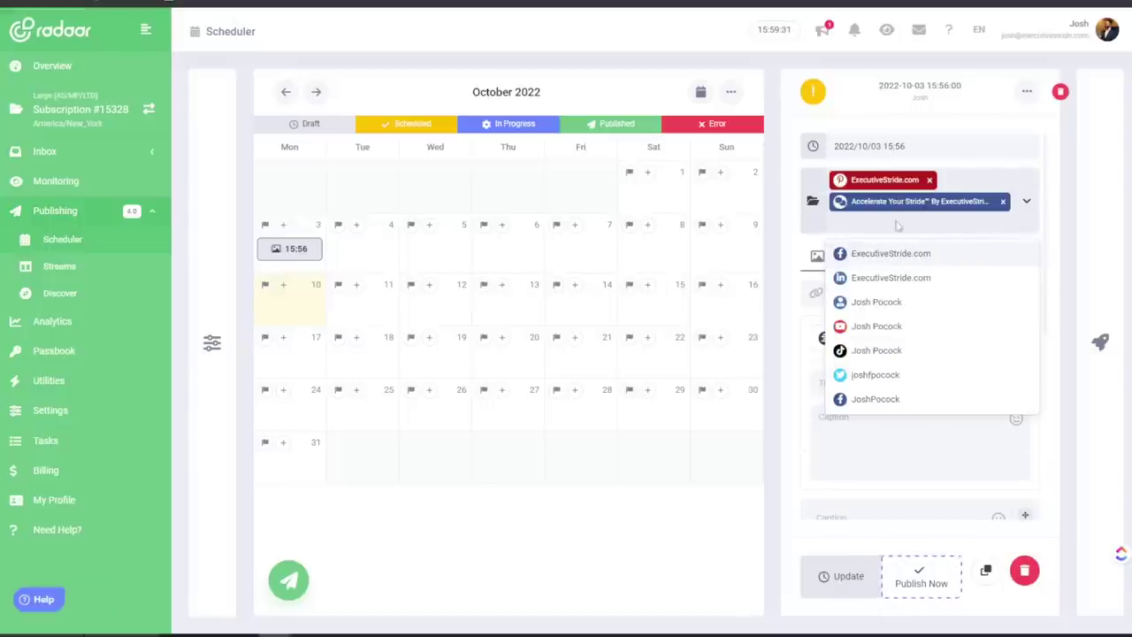
left_click(878, 254)
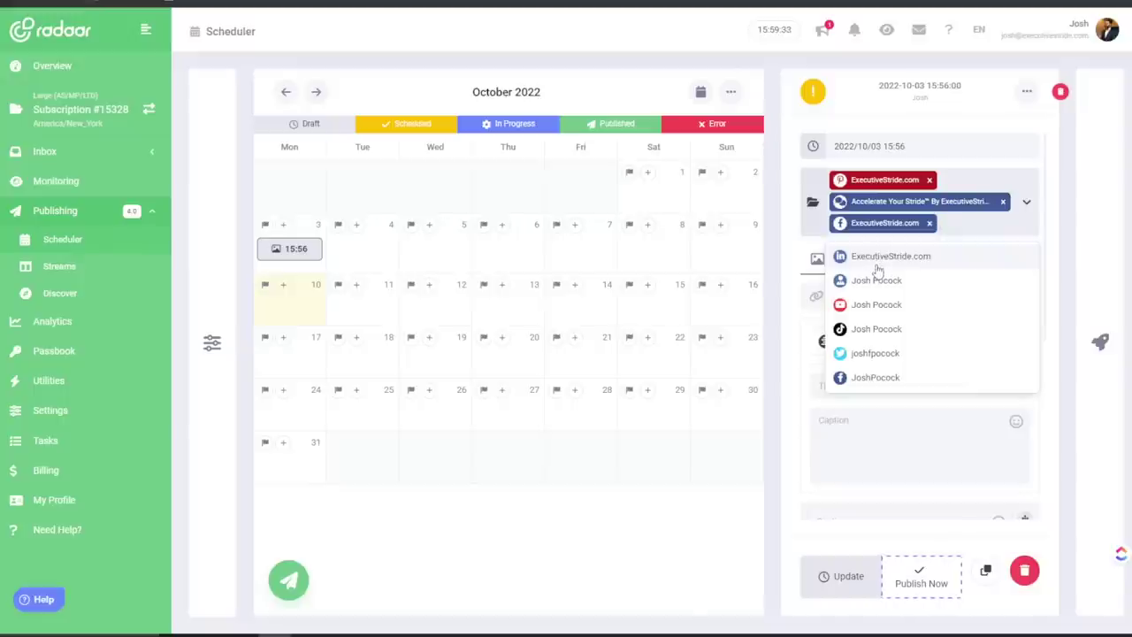
left_click(879, 258)
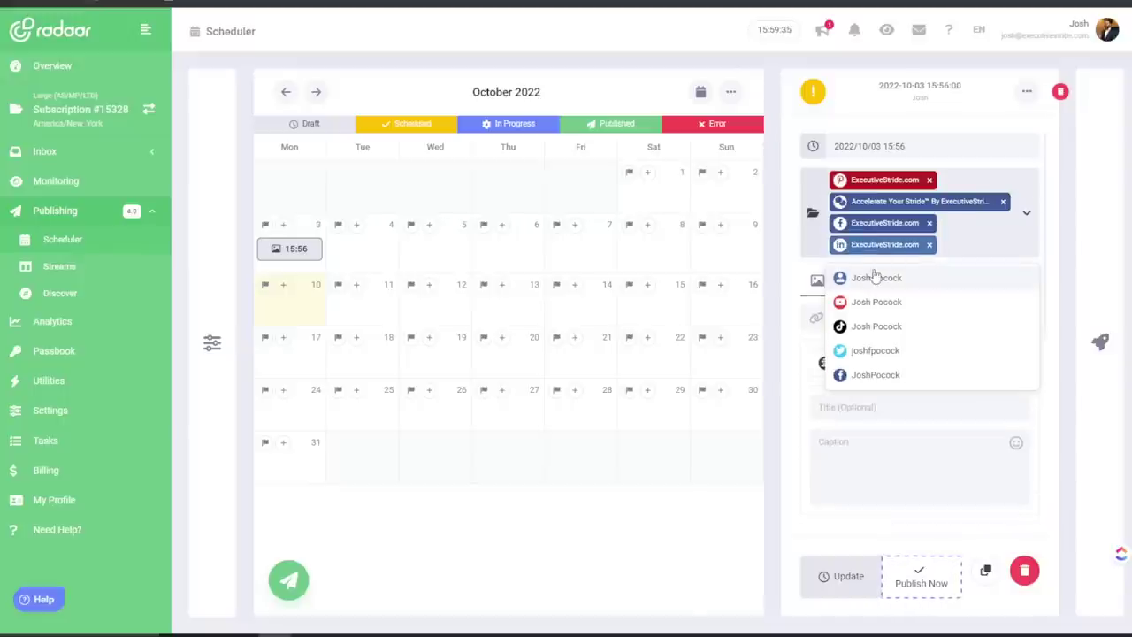
- Add the personal account, TikTok, Twitter and Facebook channels, leaving YouTube off
left_click(874, 281)
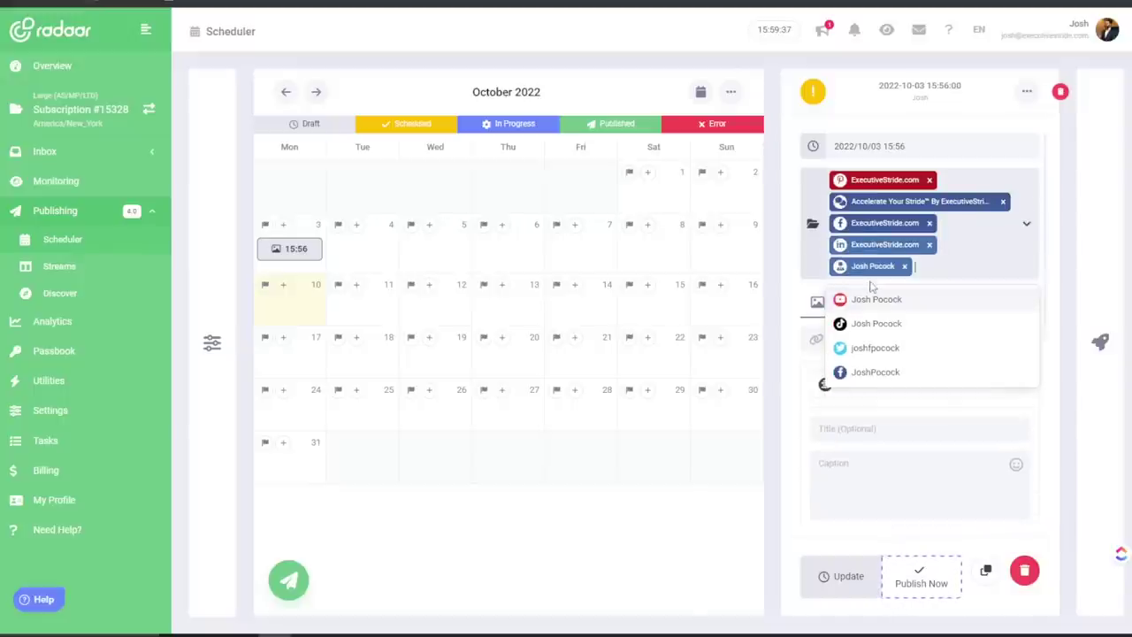
left_click(864, 301)
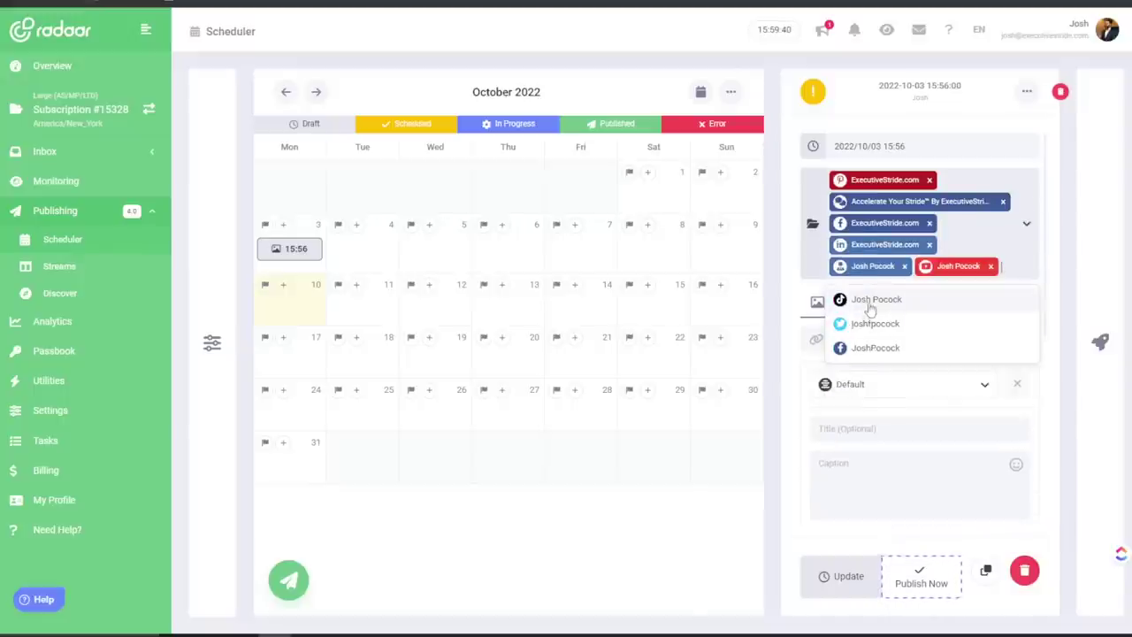
left_click(868, 305)
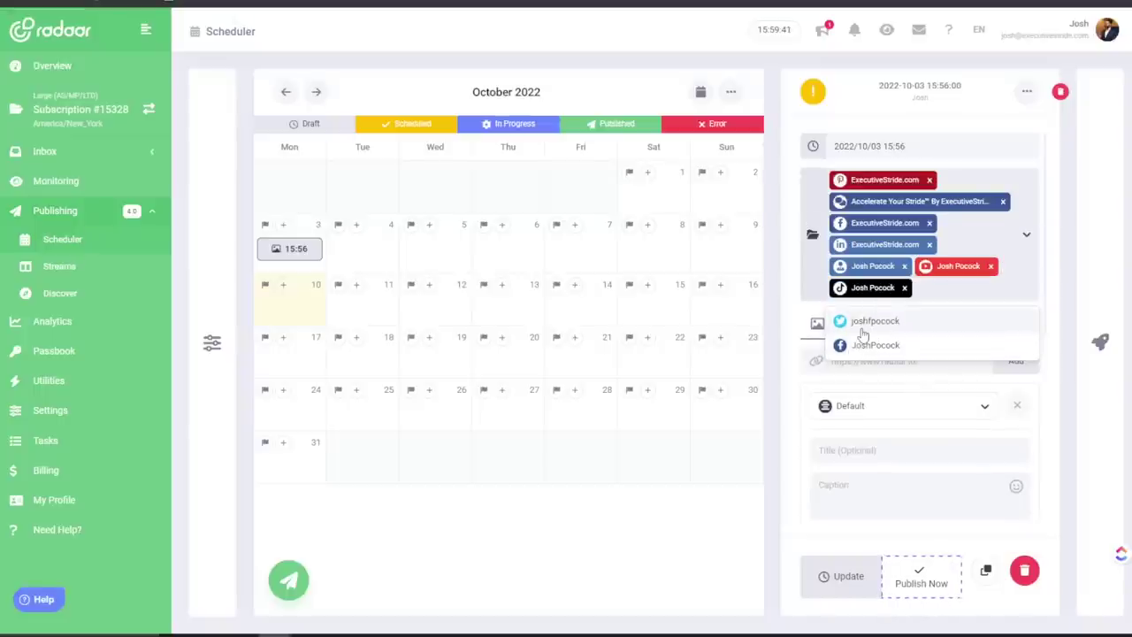
left_click(860, 326)
left_click(863, 329)
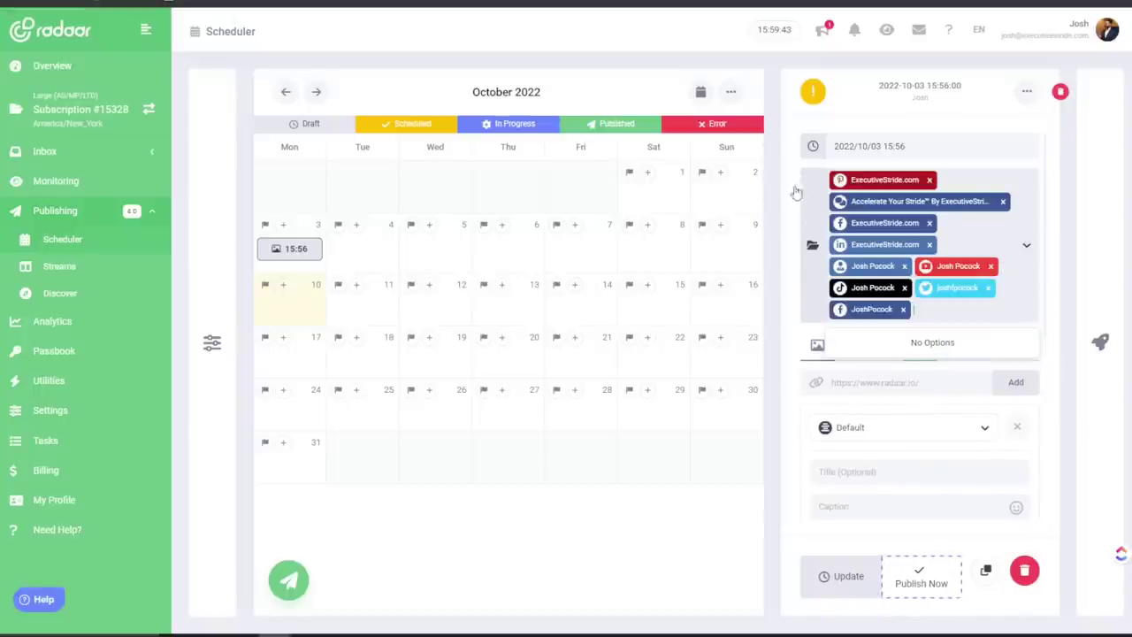
left_click(990, 266)
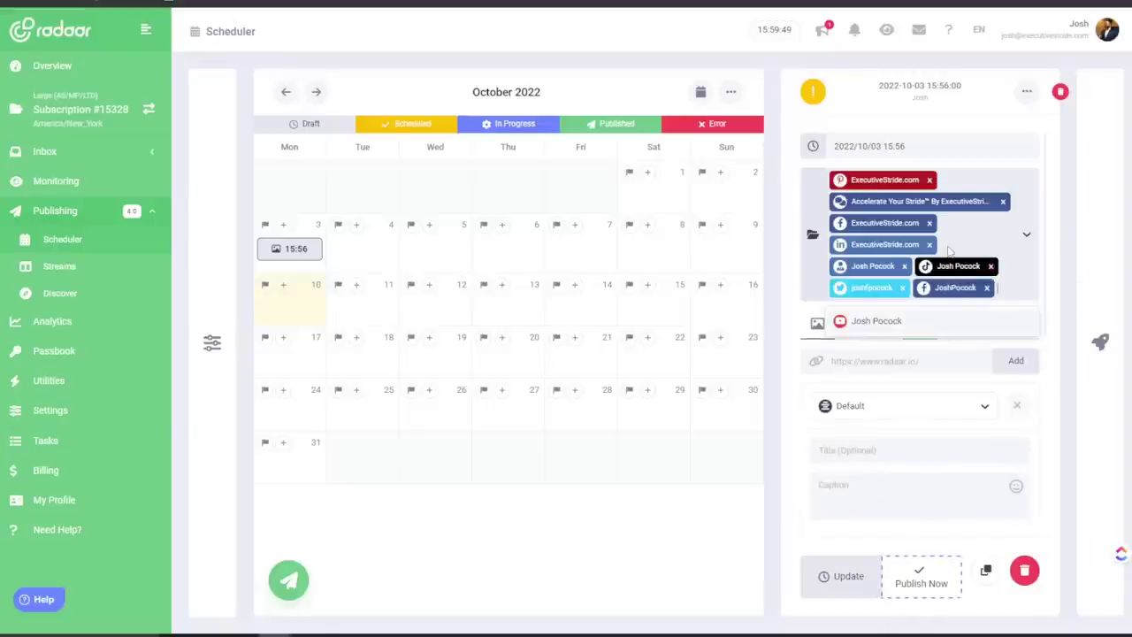
scroll(906, 349, "down", 2)
scroll(906, 350, "down", 2)
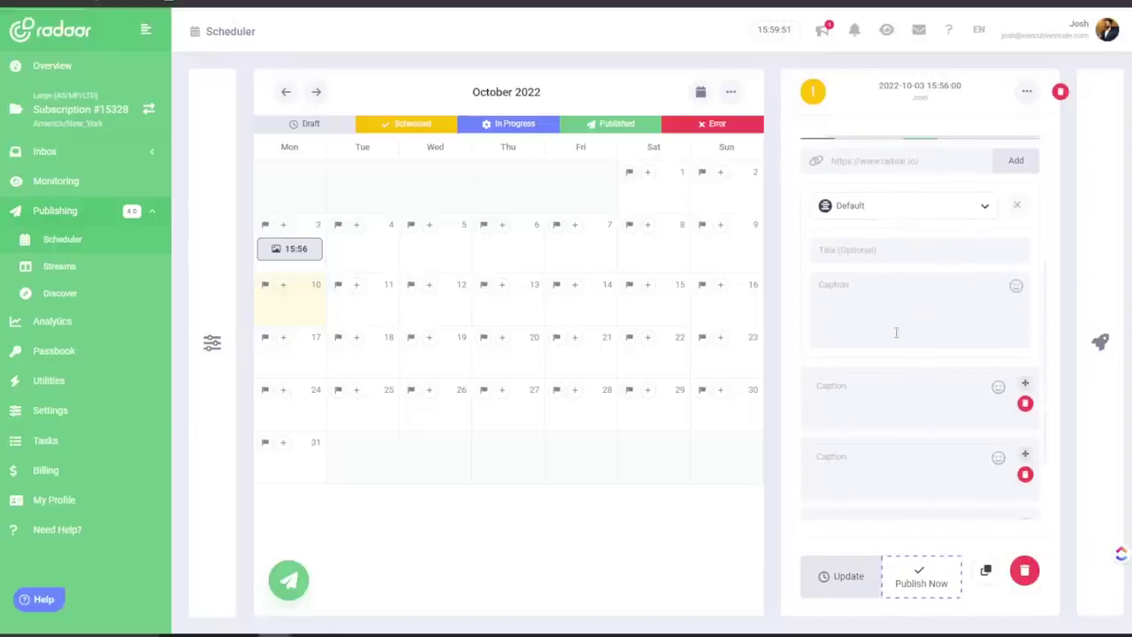
scroll(903, 314, "down", 2)
scroll(885, 527, "up", 1)
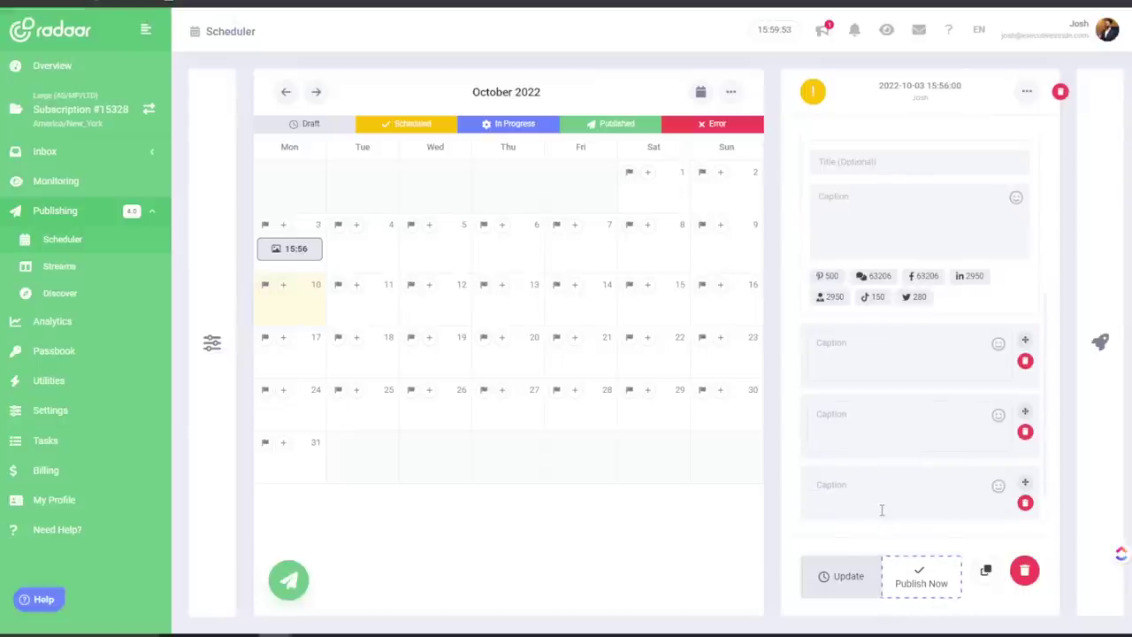
scroll(943, 483, "down", 1)
left_click(923, 509)
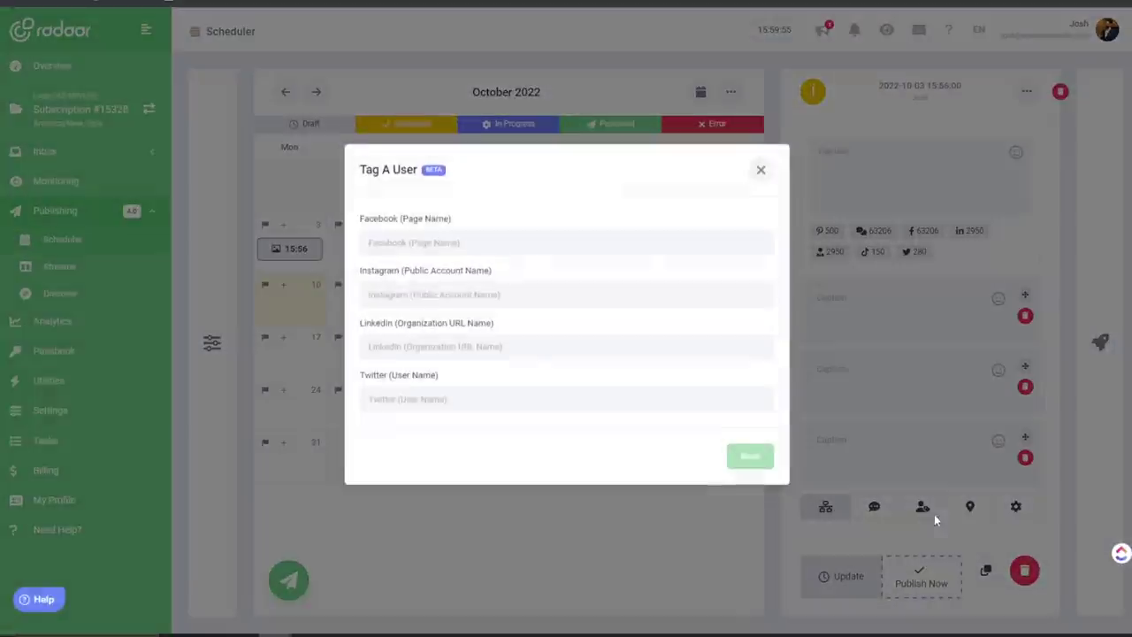
left_click(566, 242)
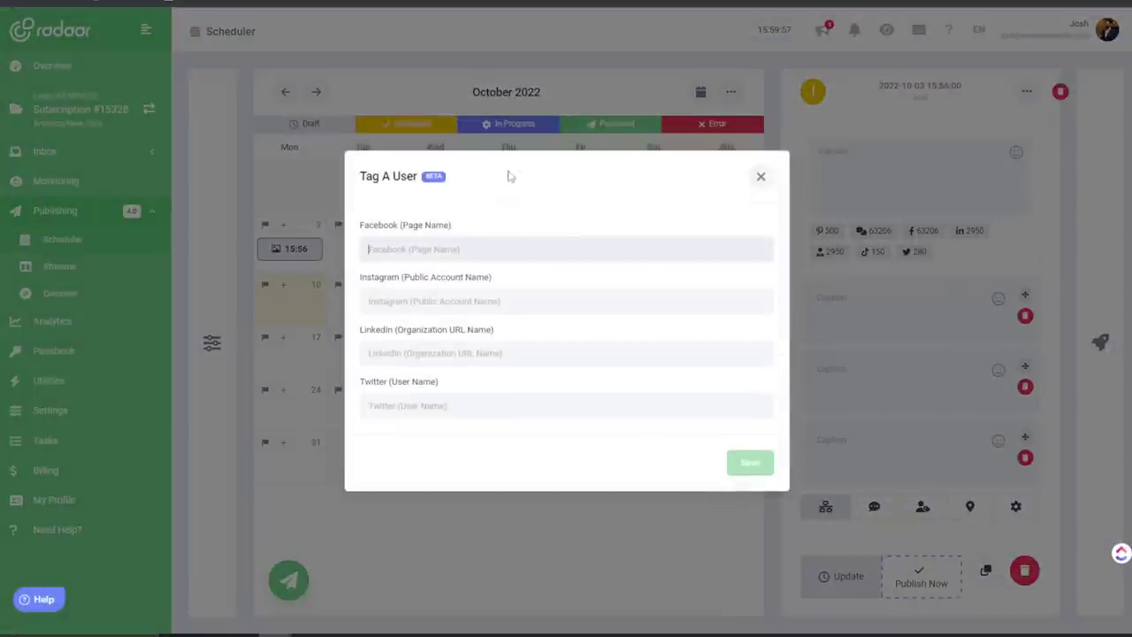
left_click(466, 298)
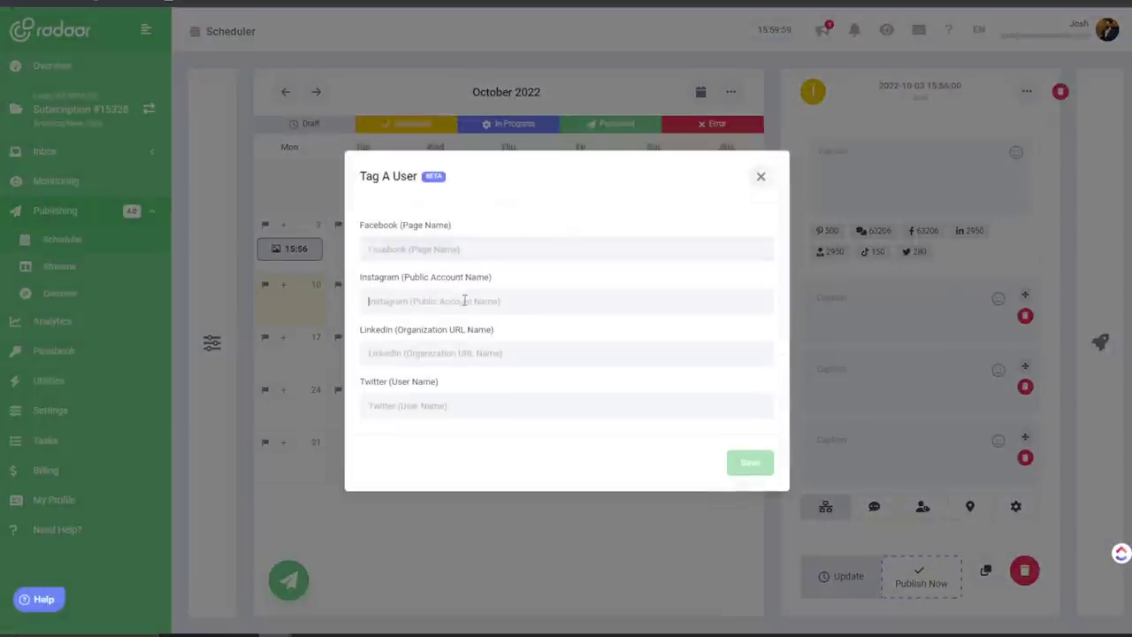
left_click(447, 349)
left_click(456, 408)
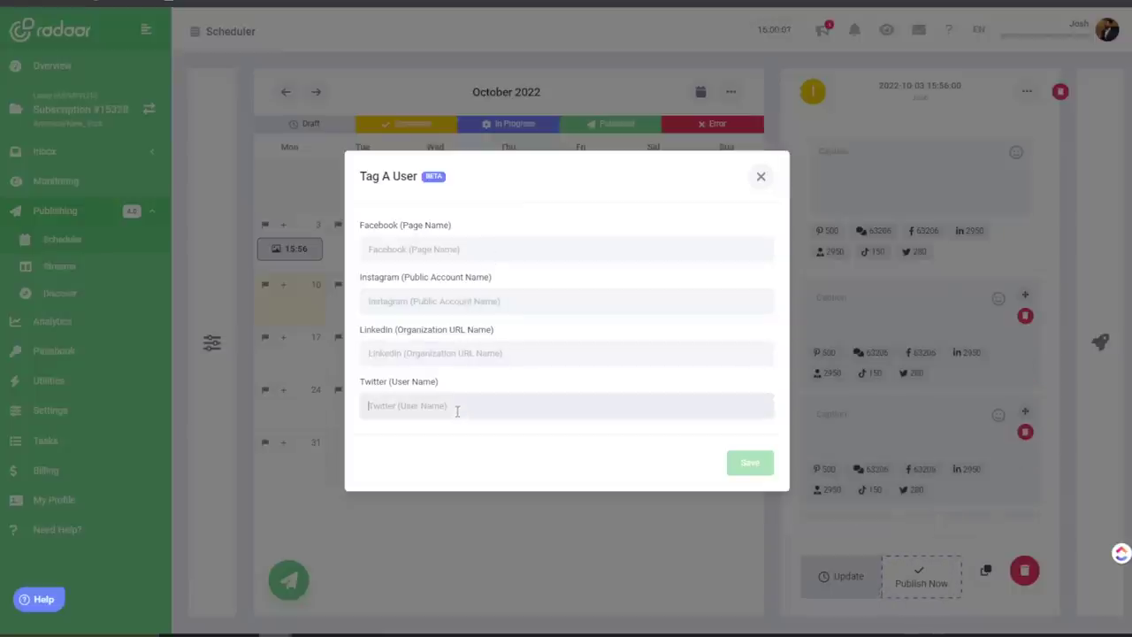
left_click(761, 176)
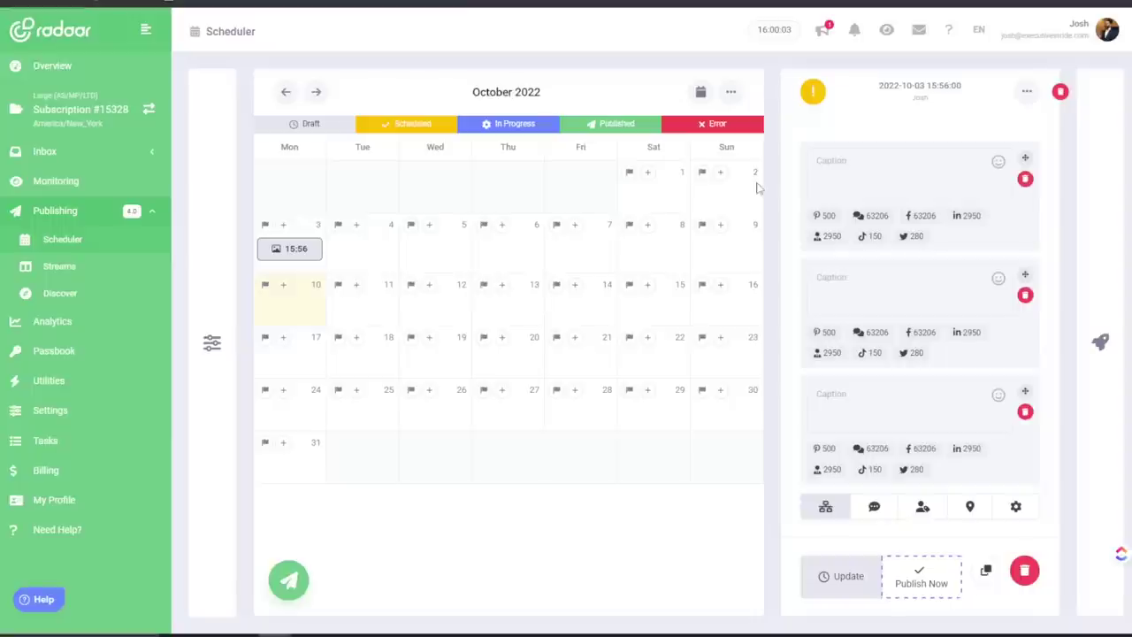
left_click(967, 508)
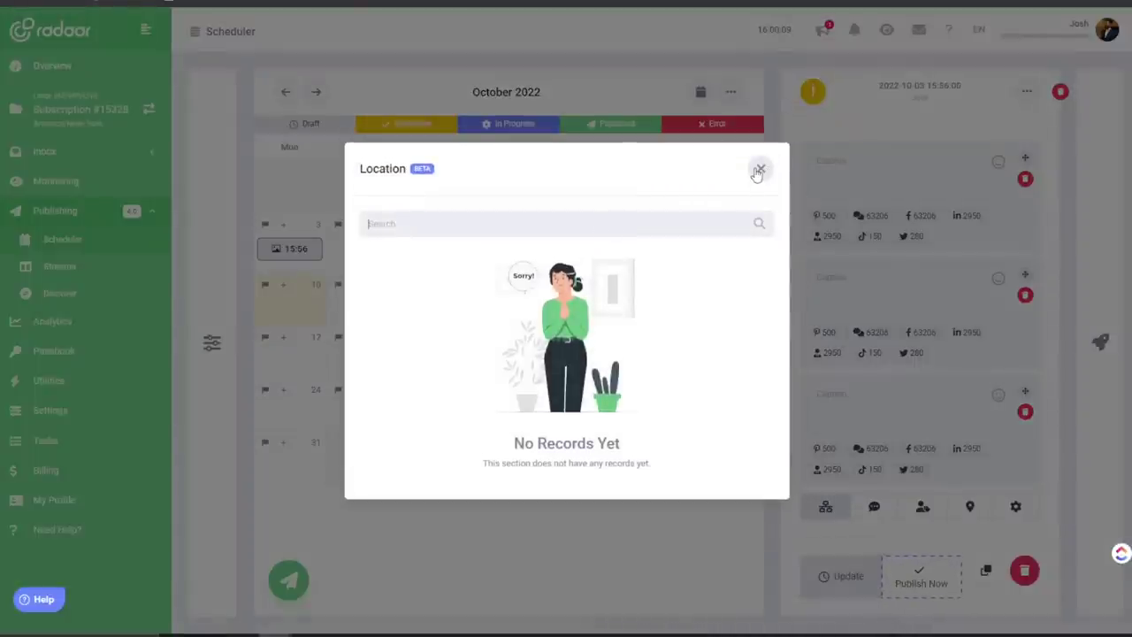
type("toronto")
right_click(387, 223)
left_click(424, 234)
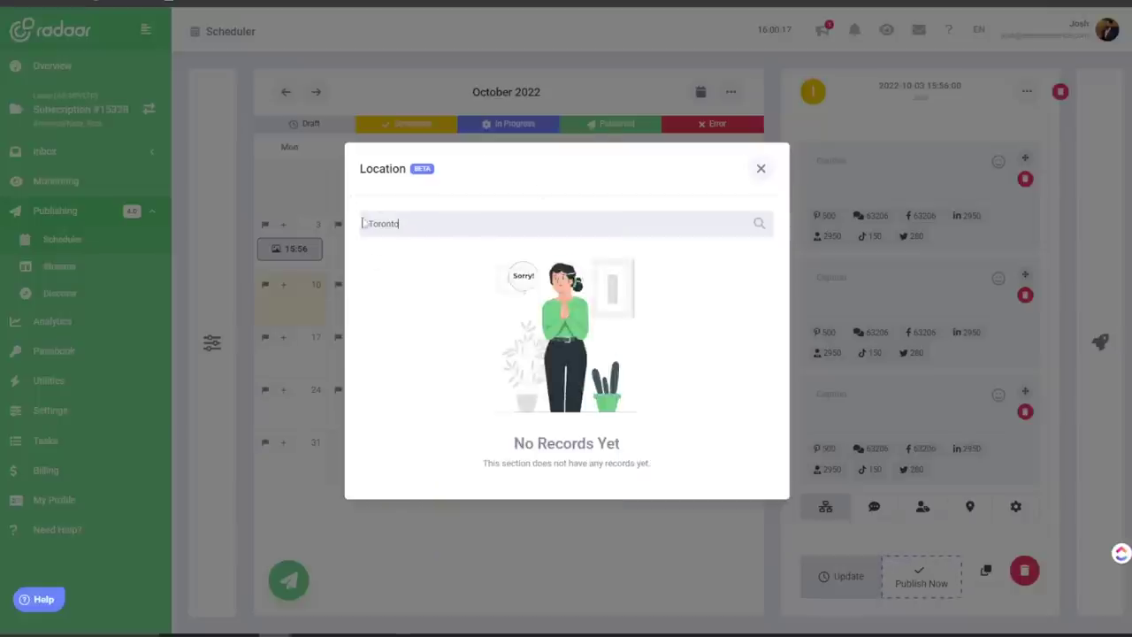
left_click(761, 168)
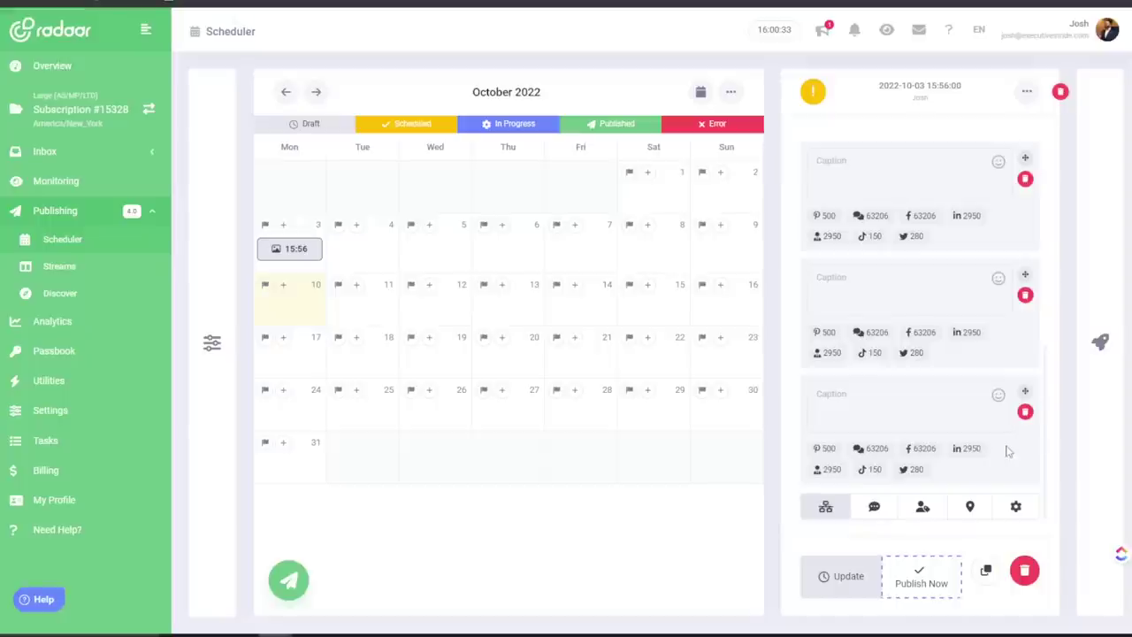
- In the post's advanced settings, give it the Inspirational label
left_click(1016, 506)
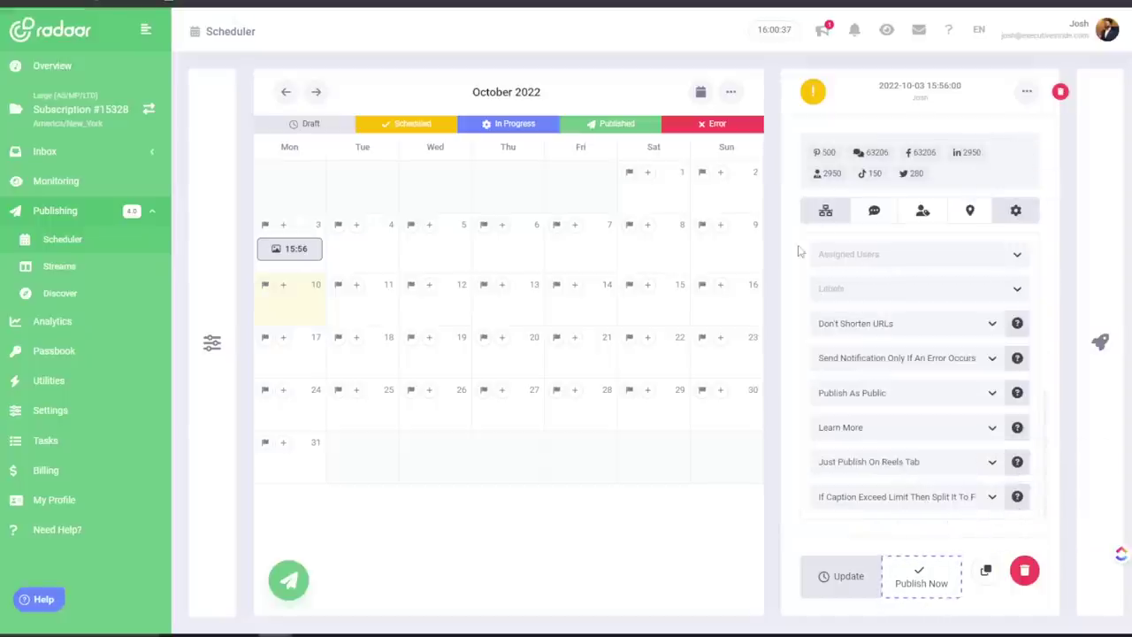
scroll(910, 449, "up", 2)
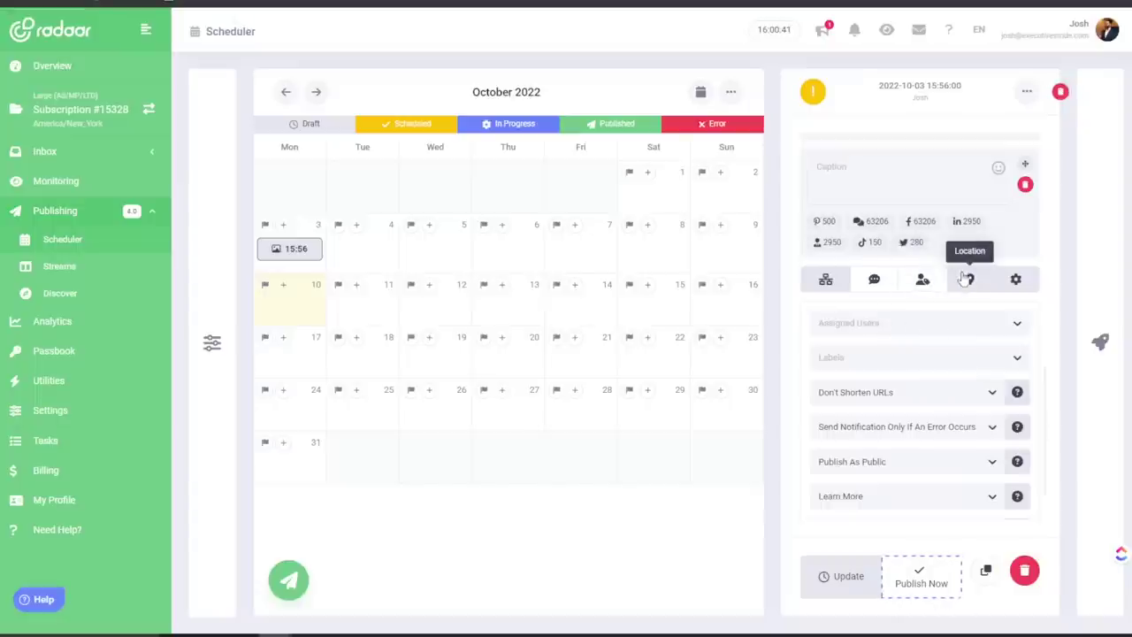
left_click(873, 323)
left_click(871, 333)
left_click(855, 333)
left_click(855, 333)
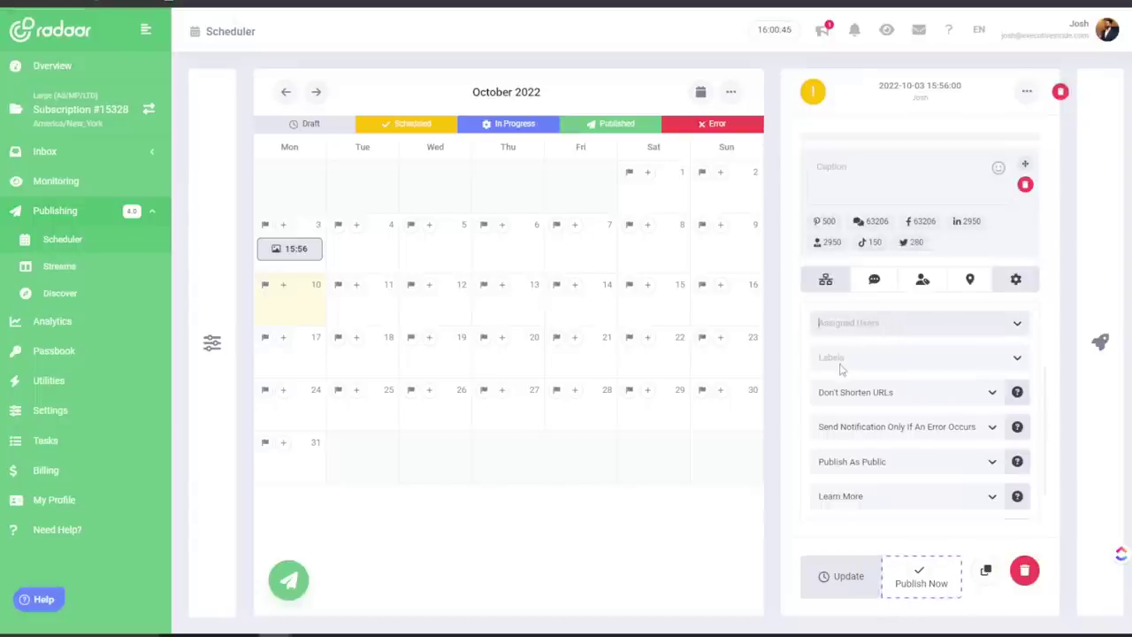
left_click(843, 368)
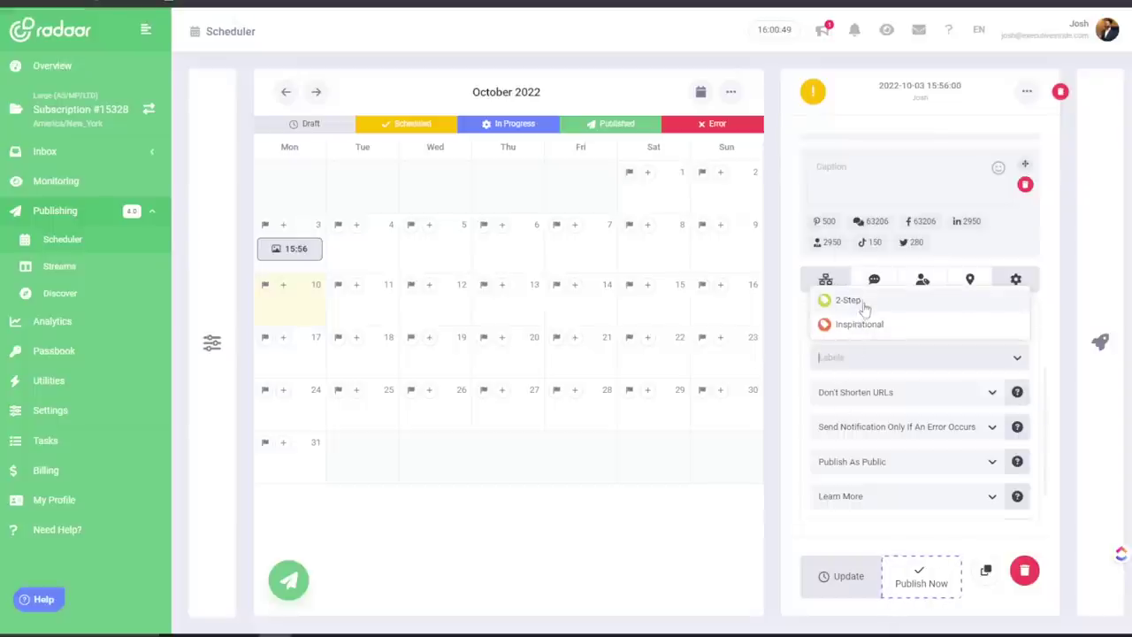
left_click(859, 324)
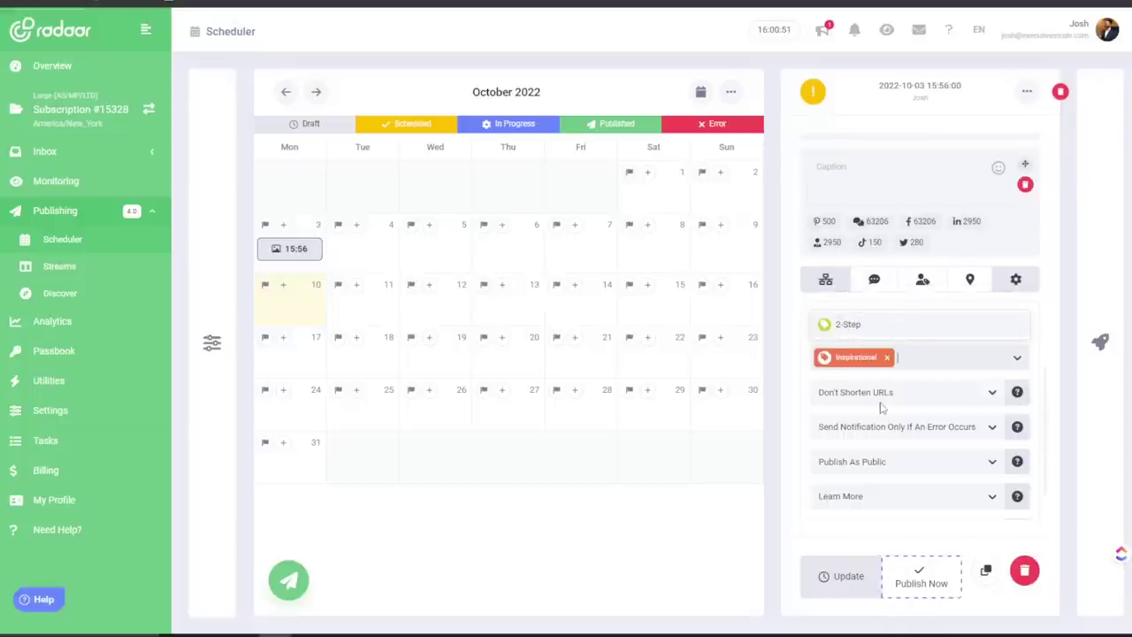
scroll(884, 405, "down", 1)
left_click(917, 357)
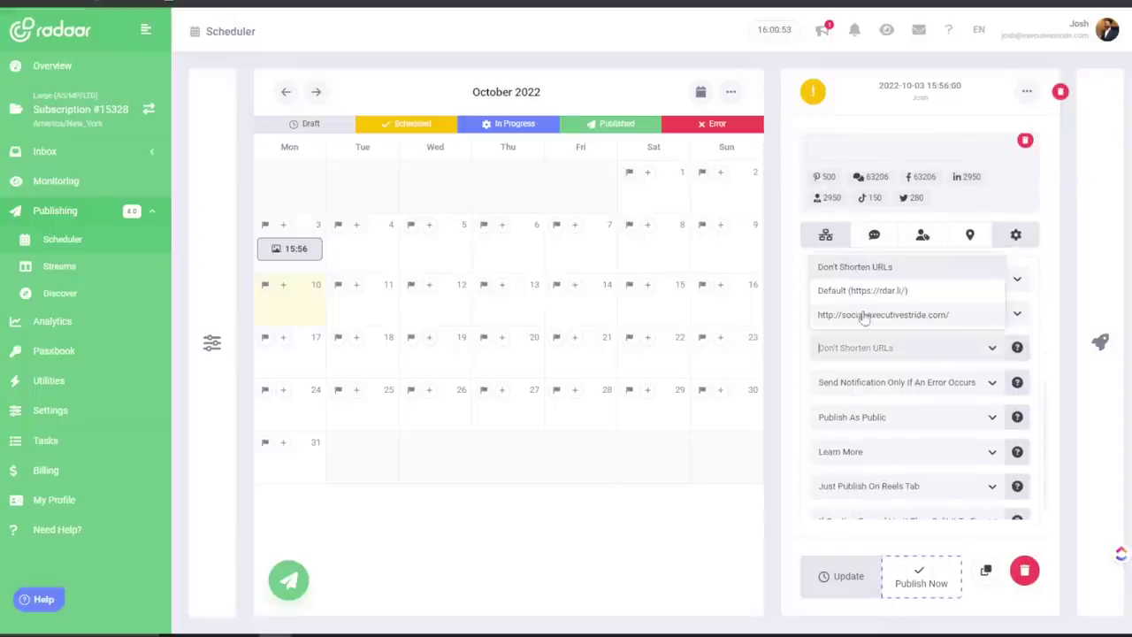
left_click(783, 354)
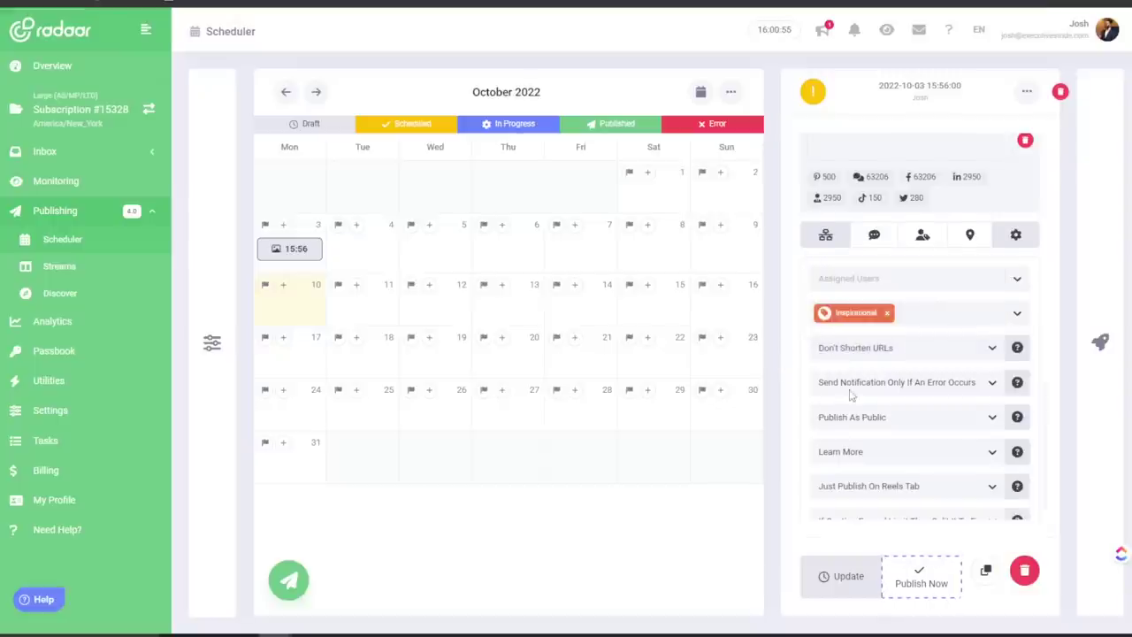
scroll(892, 437, "down", 1)
left_click(882, 323)
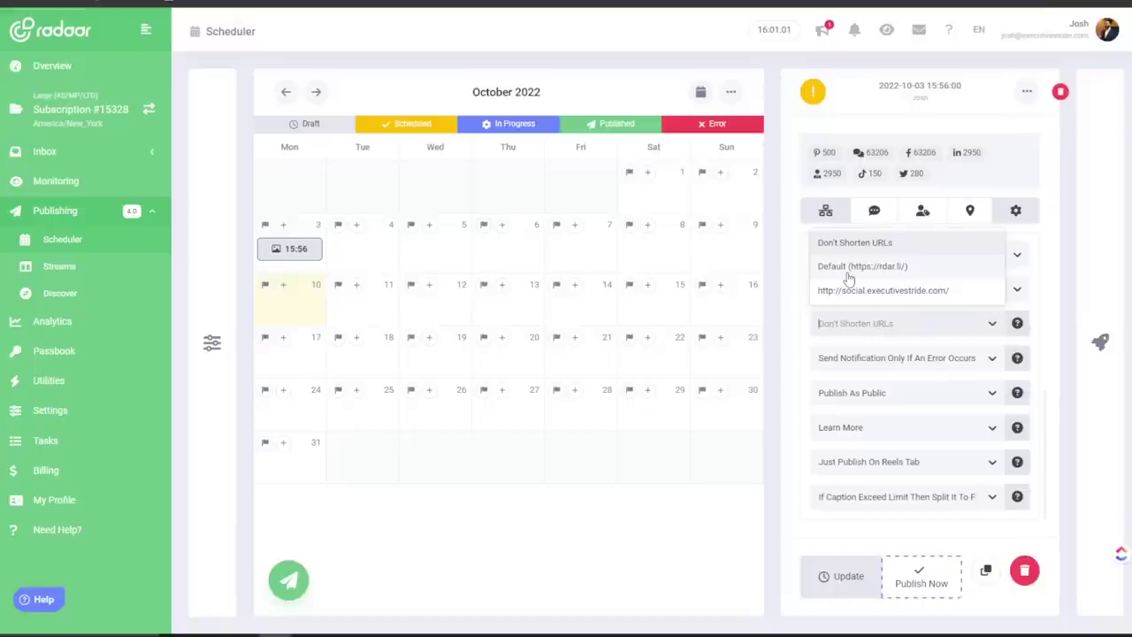
left_click(891, 278)
left_click(876, 327)
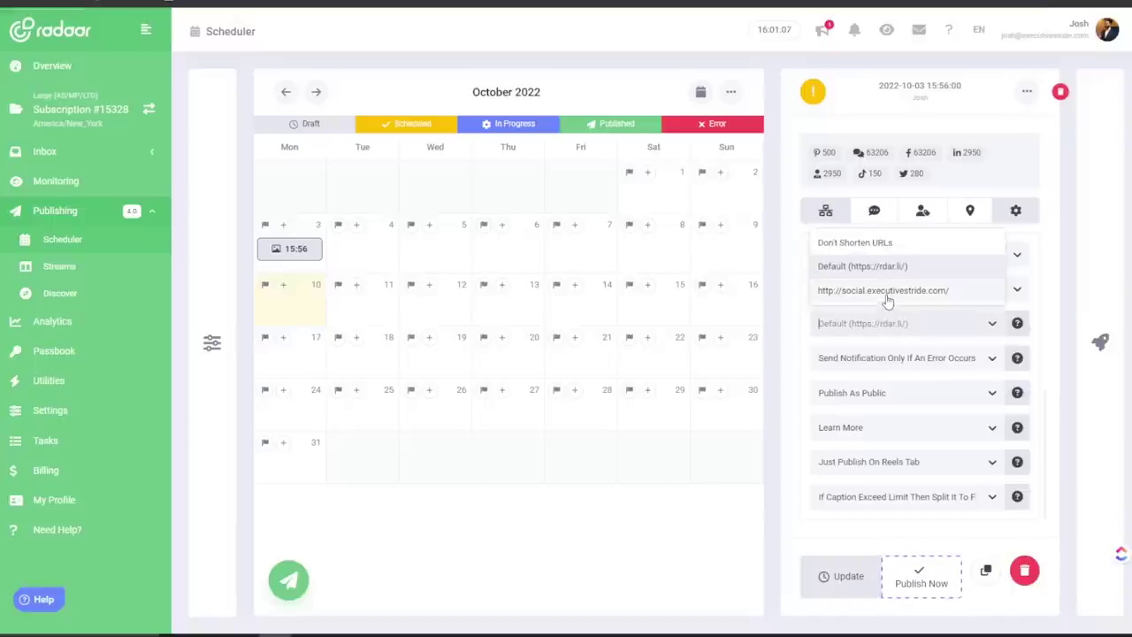
left_click(868, 299)
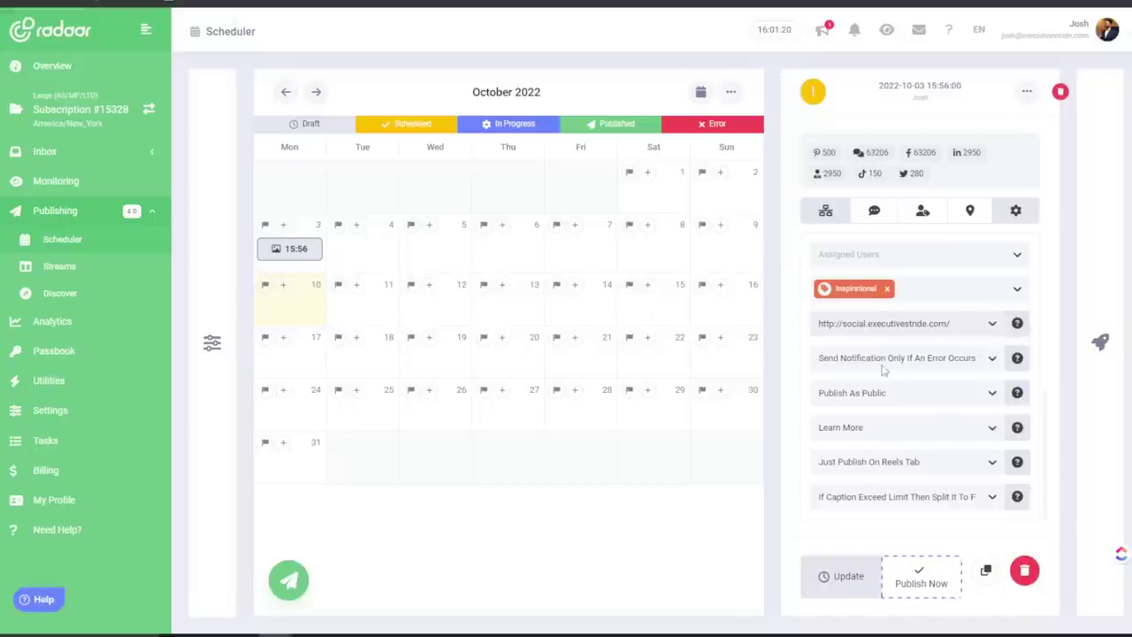
- Review the notification, visibility, call-to-action, Reels and over-long caption options
left_click(848, 362)
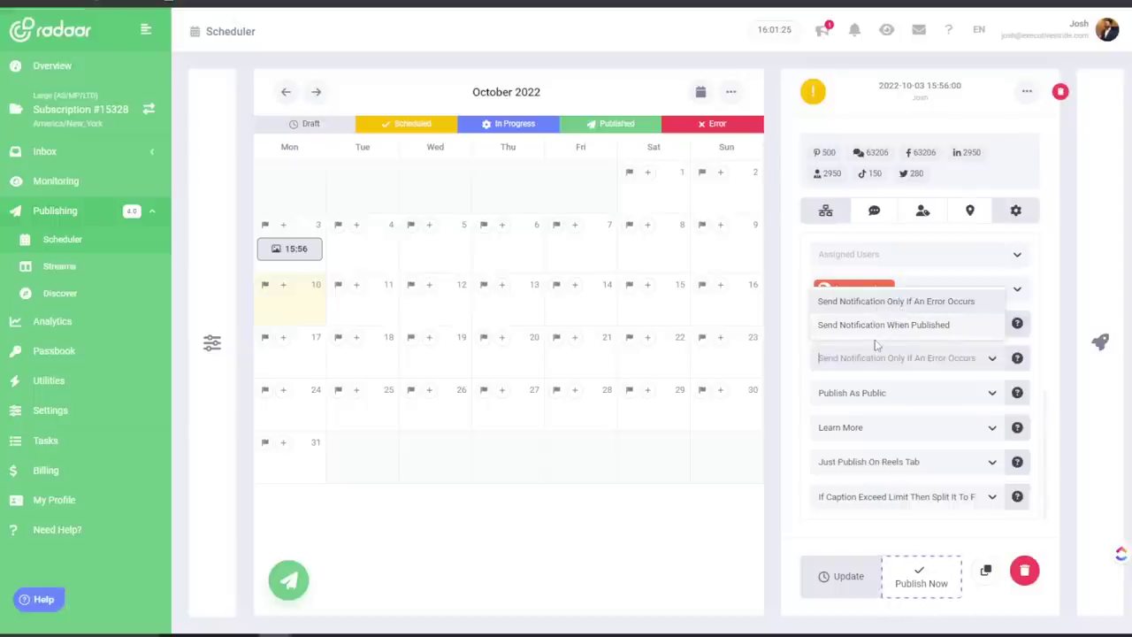
left_click(862, 397)
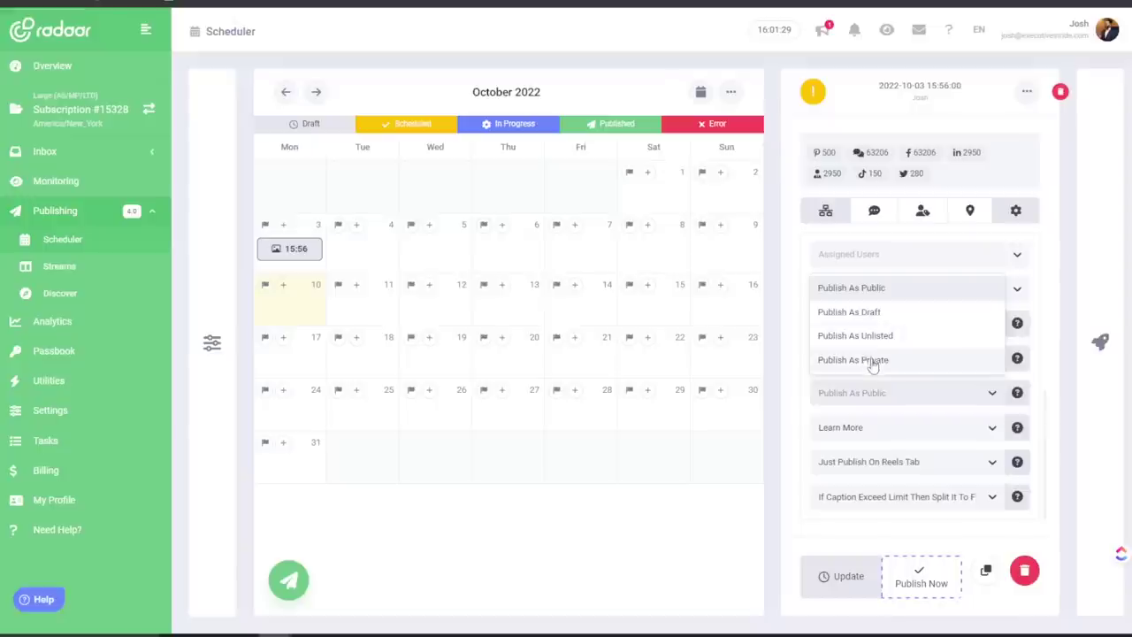
left_click(877, 430)
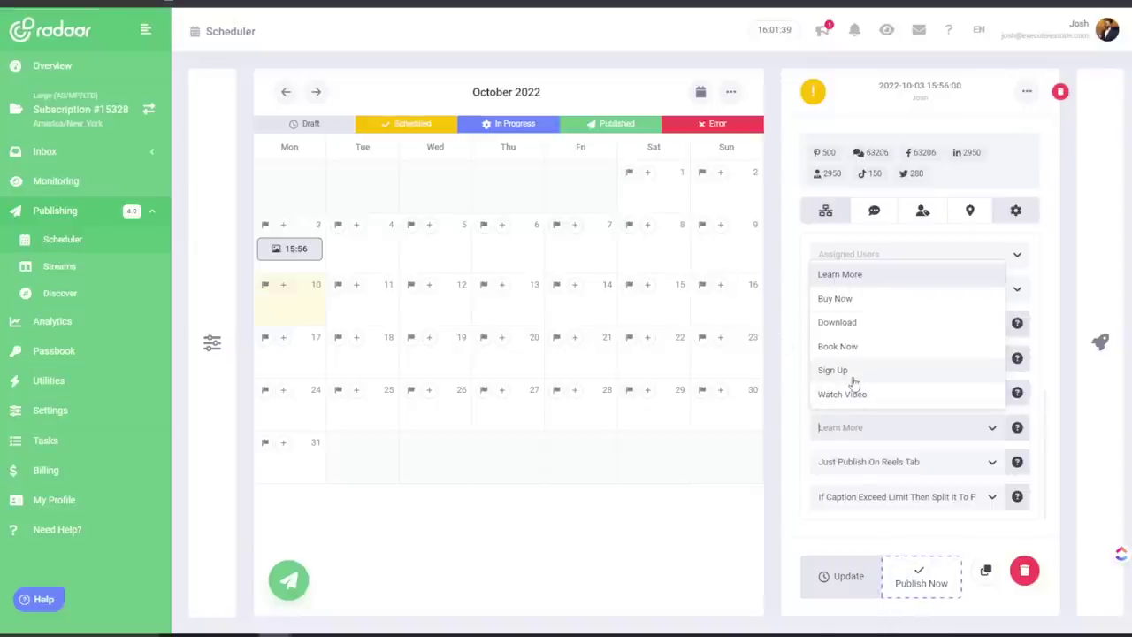
left_click(869, 473)
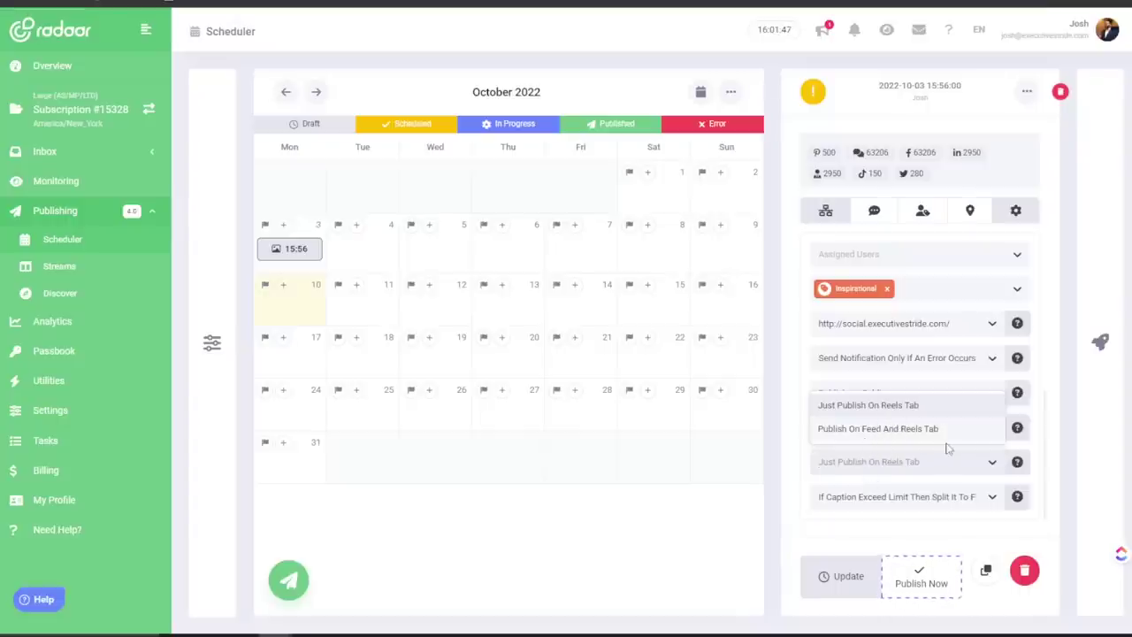
left_click(914, 494)
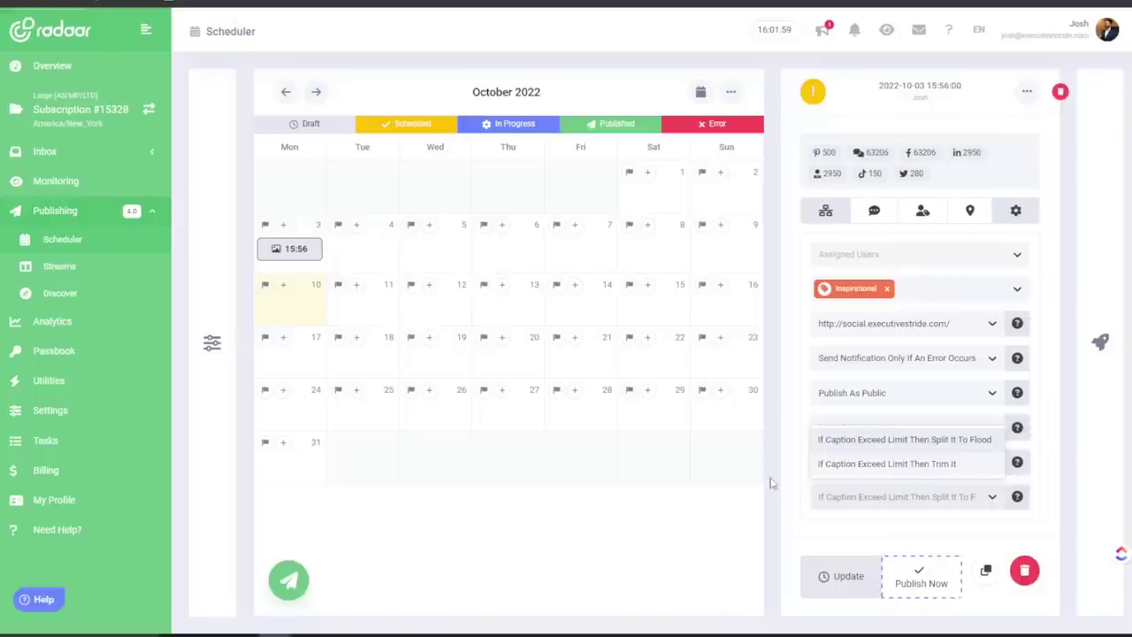
scroll(844, 421, "down", 5)
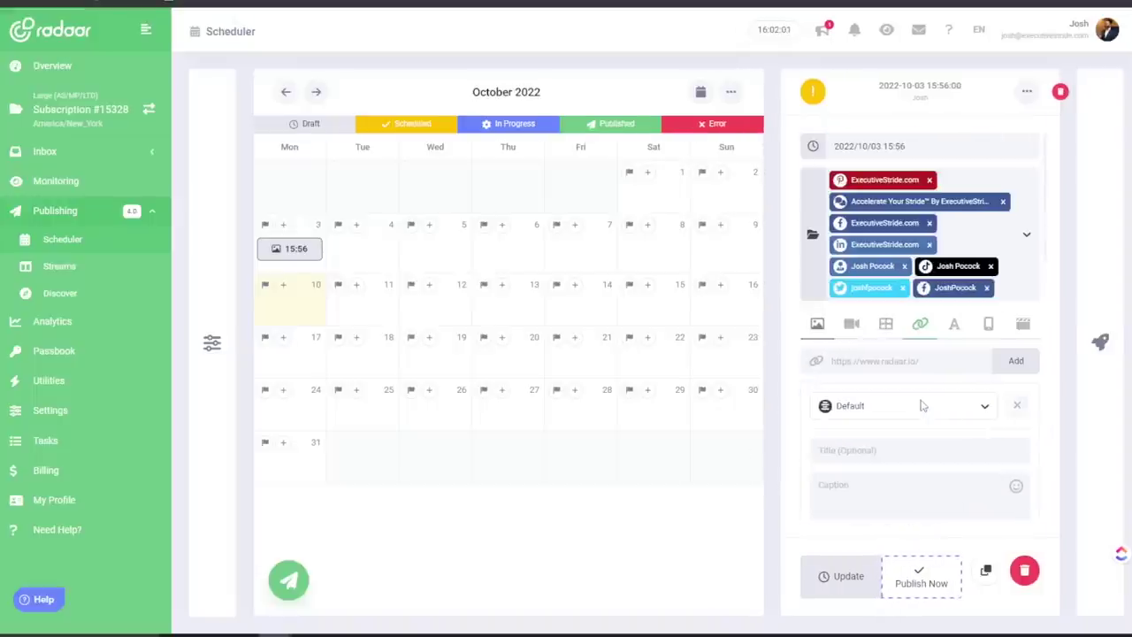
- Change the October 3 post's content type to Story, showing the image-only upload area
scroll(926, 402, "down", 2)
scroll(952, 354, "up", 2)
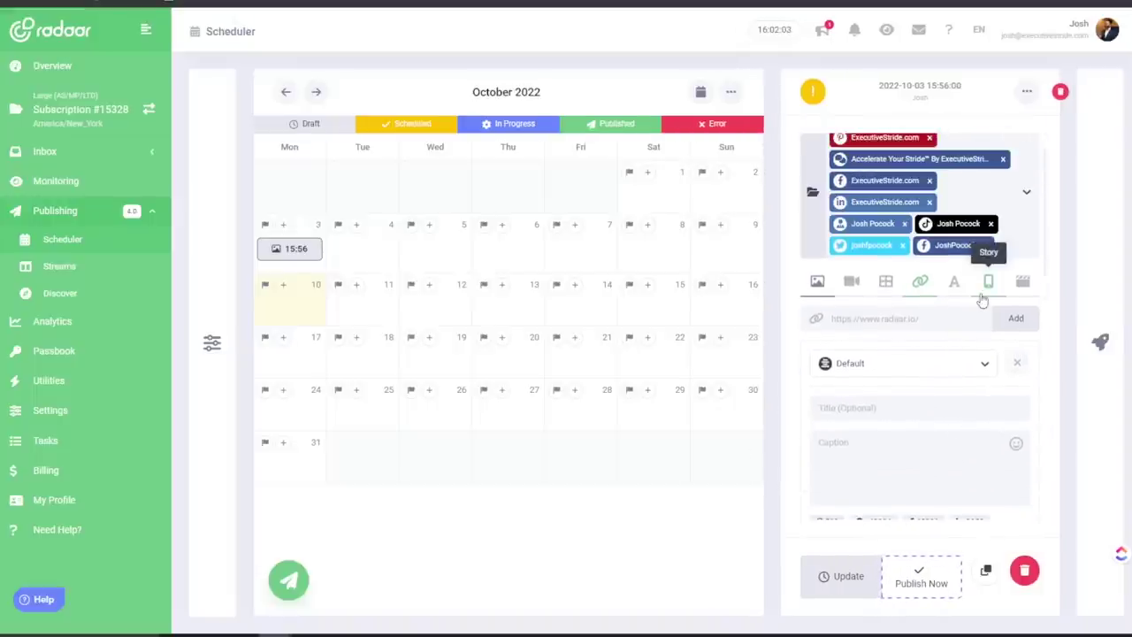
left_click(988, 282)
scroll(907, 258, "down", 4)
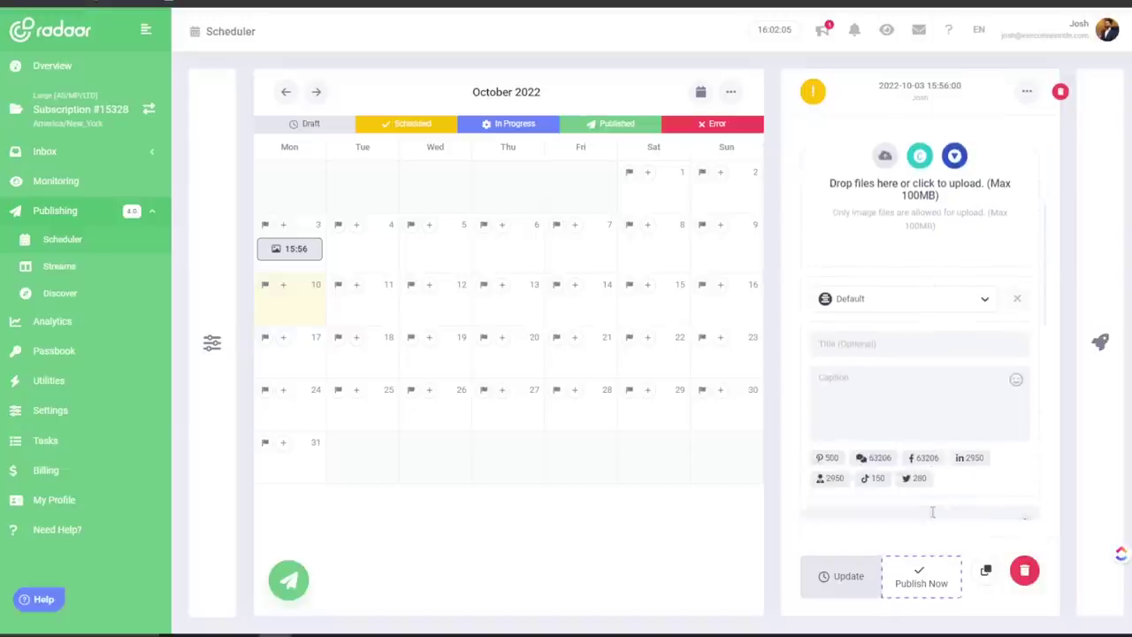
scroll(899, 371, "up", 5)
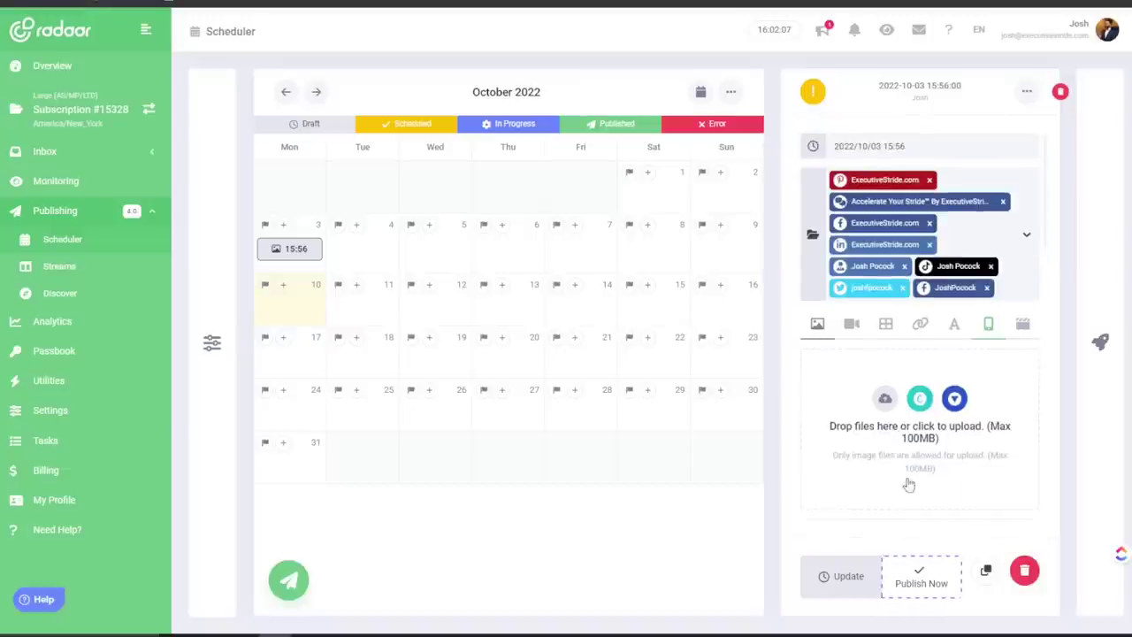
- Discard the October 3 post's unsaved changes and confirm in the Discard Changes dialog
left_click(1027, 93)
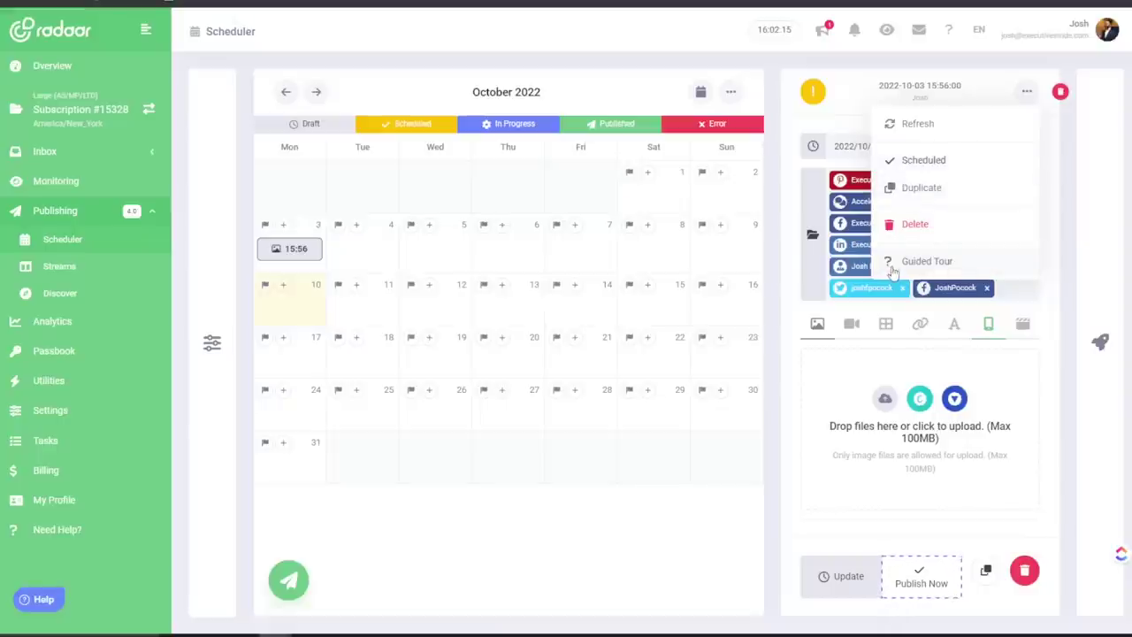
left_click(811, 93)
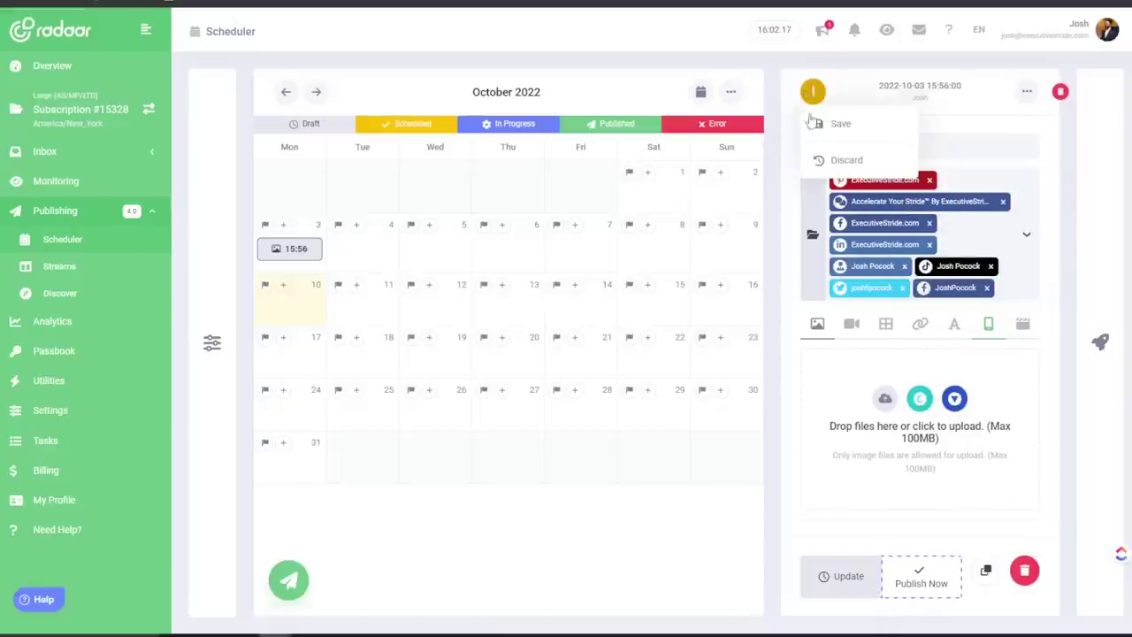
left_click(844, 160)
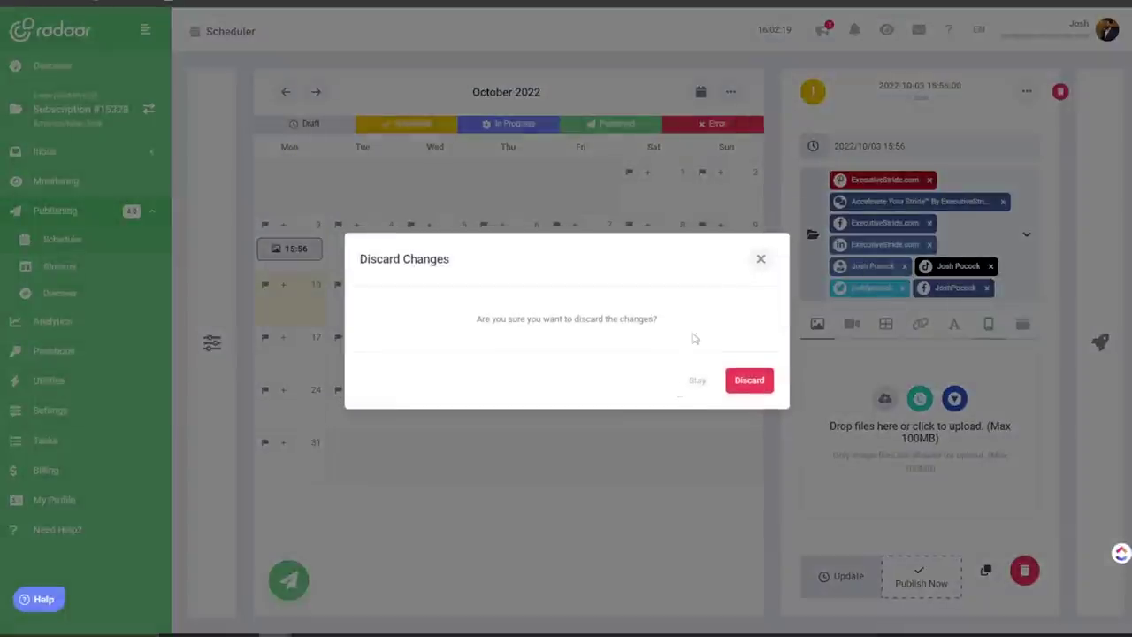
left_click(748, 379)
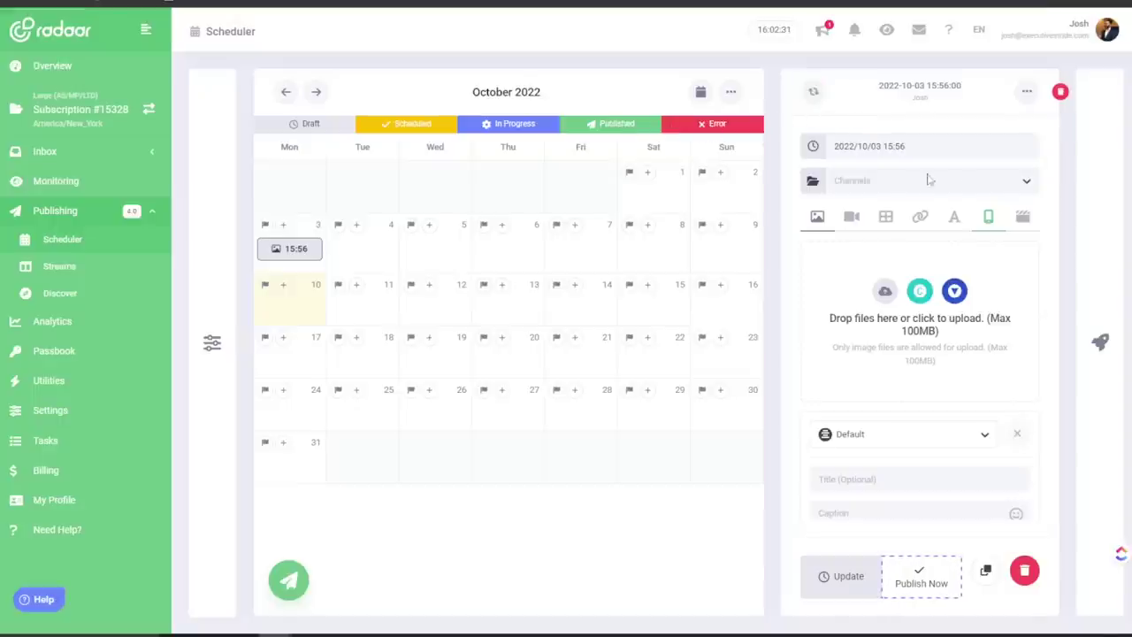
scroll(925, 249, "down", 1)
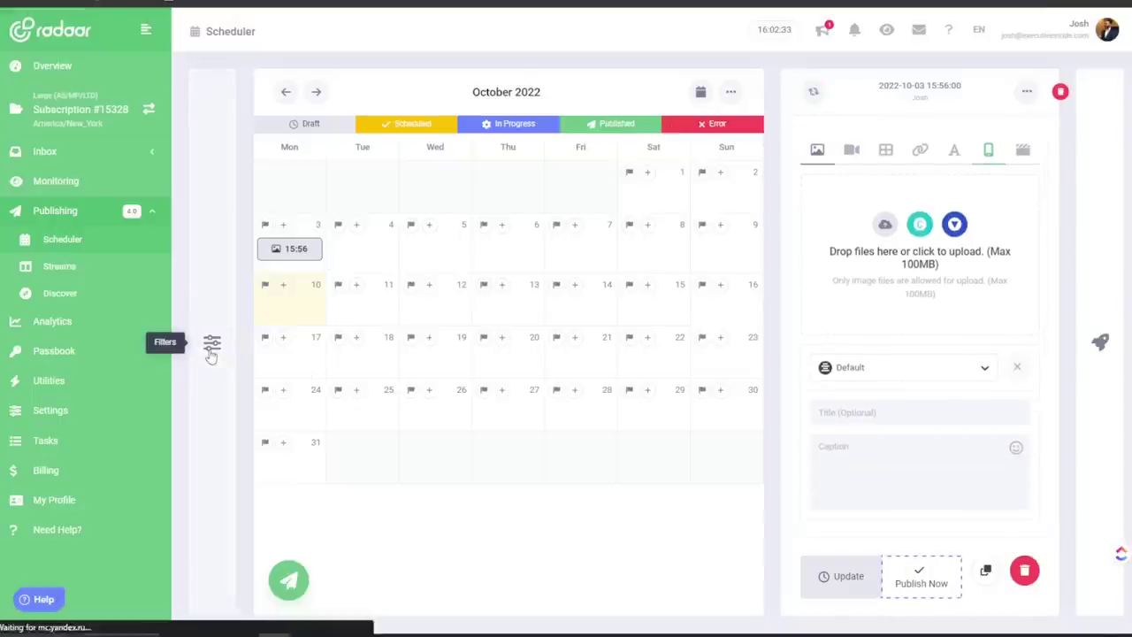
- Show the calendar filter panel, clear all filters, and open the calendar's '...' actions menu
left_click(212, 343)
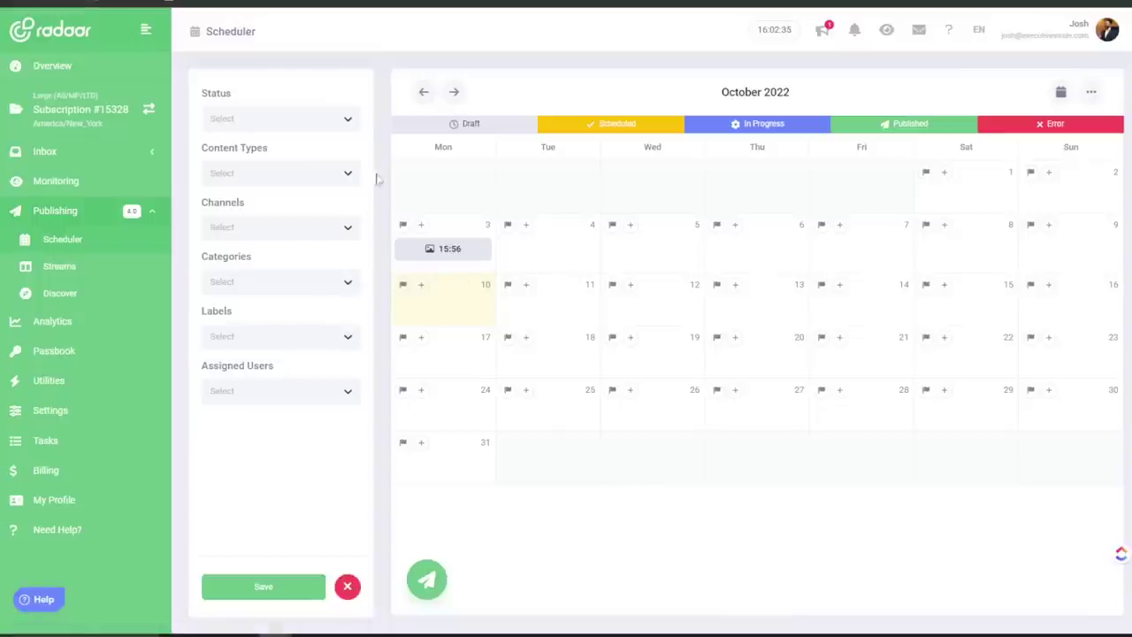
left_click(348, 585)
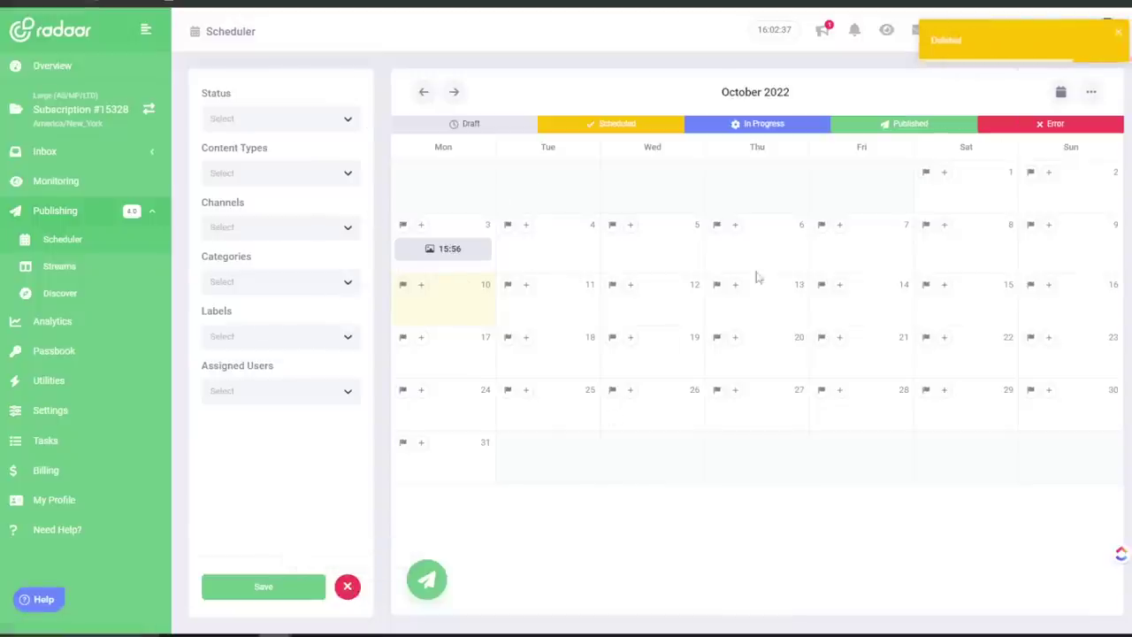
left_click(346, 586)
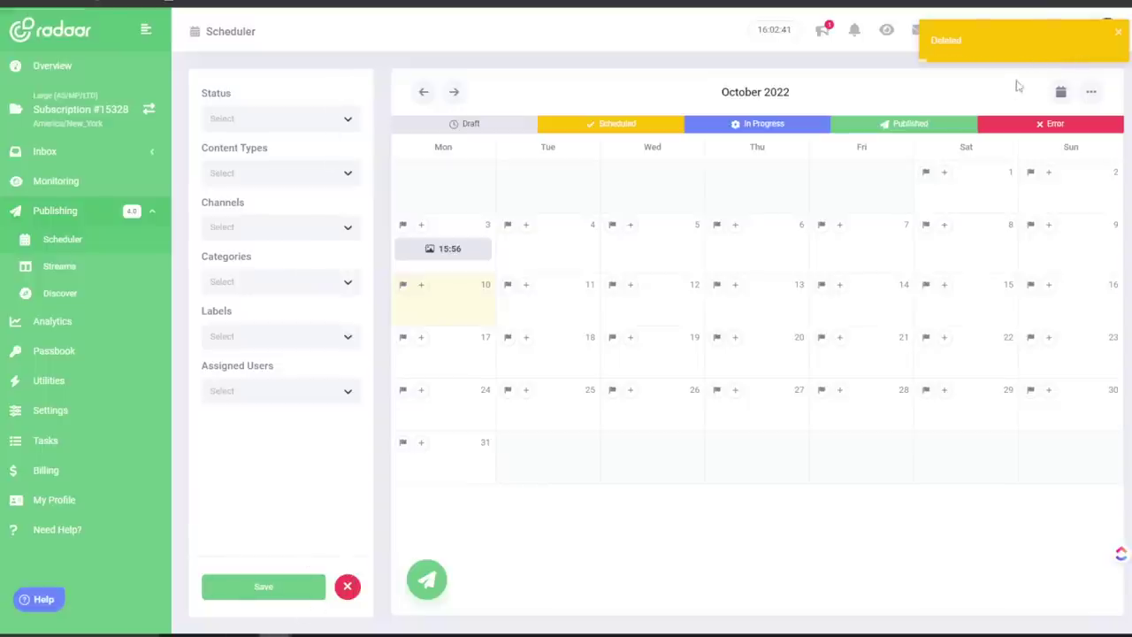
left_click(1091, 92)
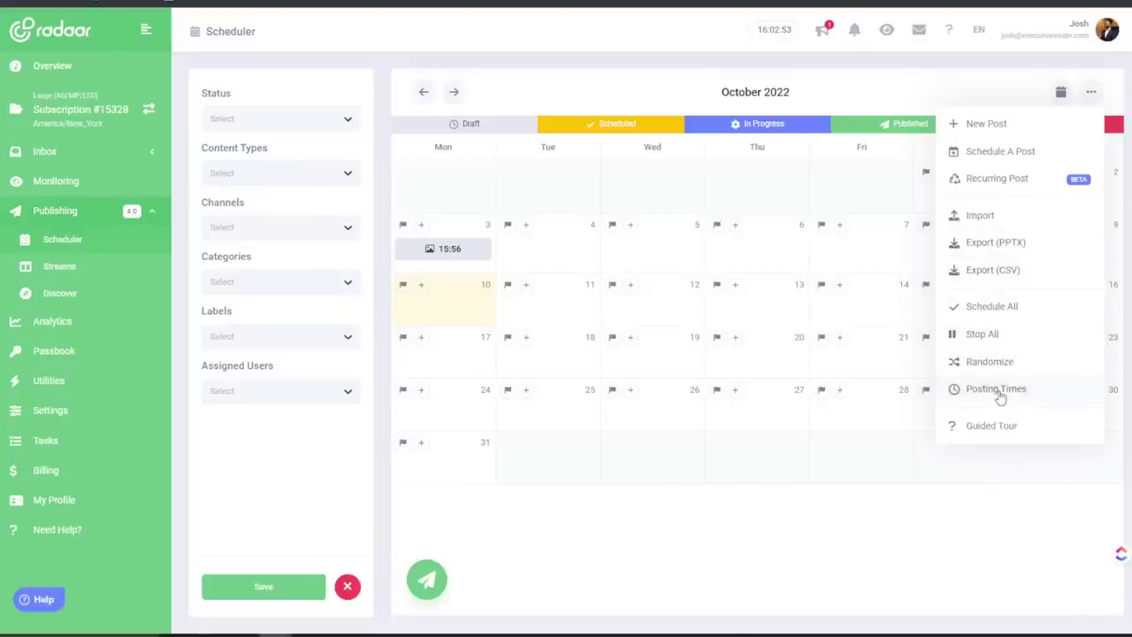
left_click(998, 390)
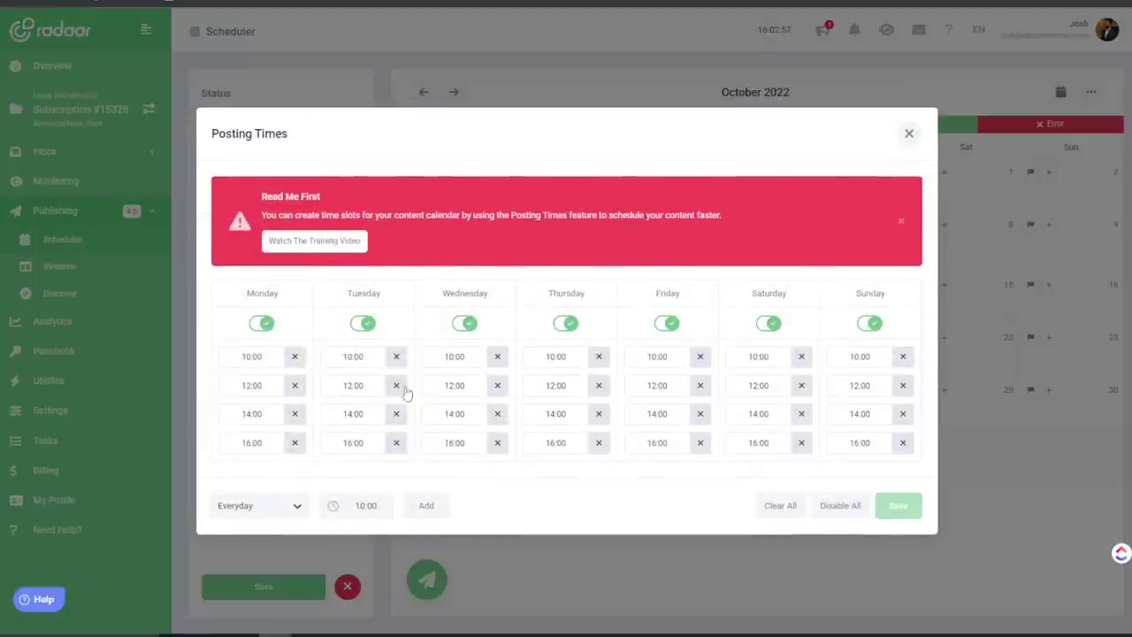
left_click(263, 327)
left_click(262, 325)
double_click(266, 357)
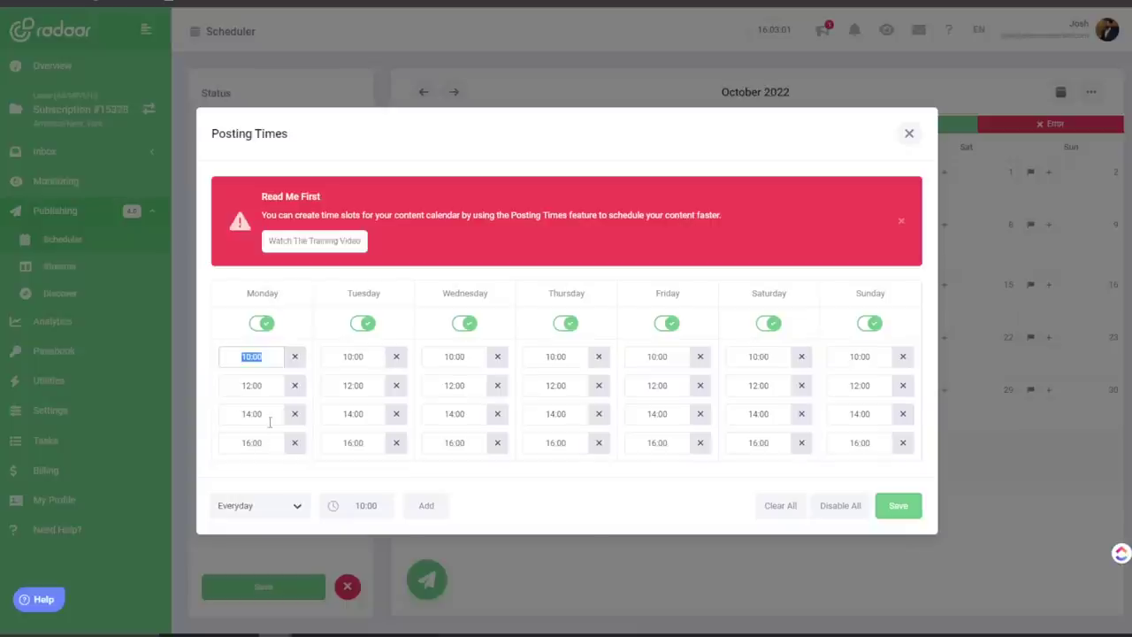
left_click(916, 134)
left_click(909, 133)
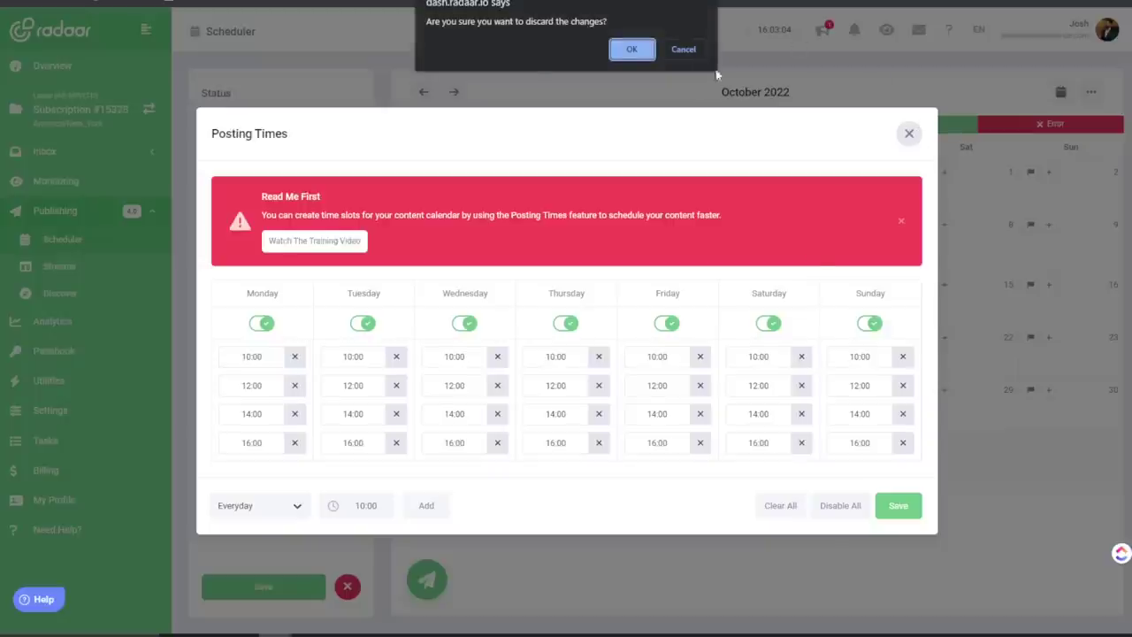
left_click(645, 48)
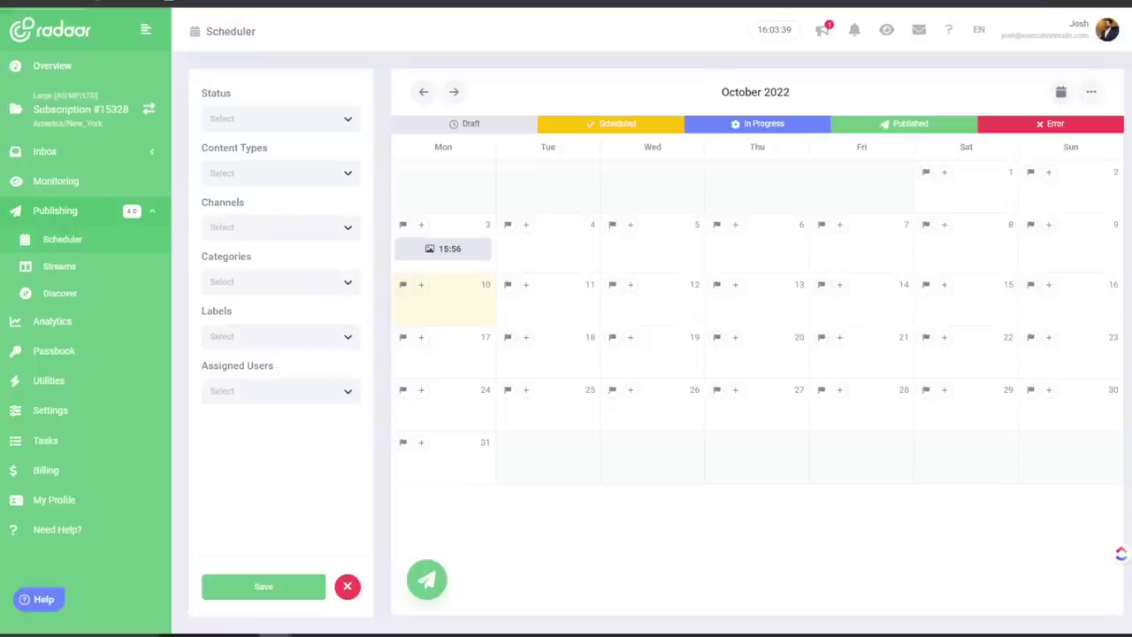
mouse_move(445, 253)
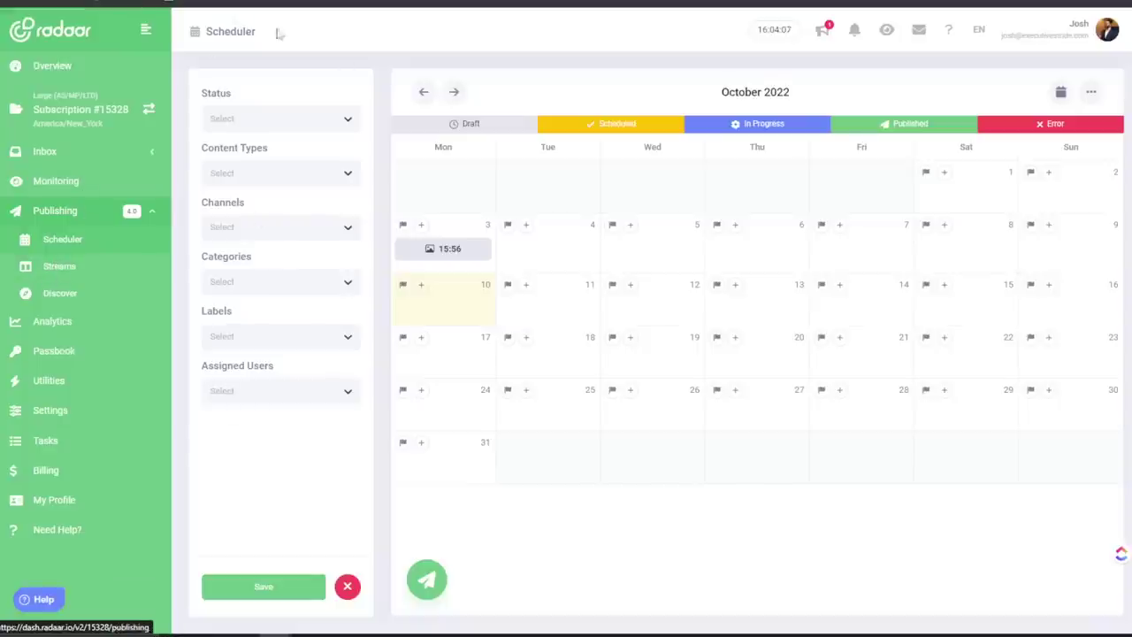
- Switch the calendar through the Weekly, List, Compact and Detailed views
left_click(1062, 89)
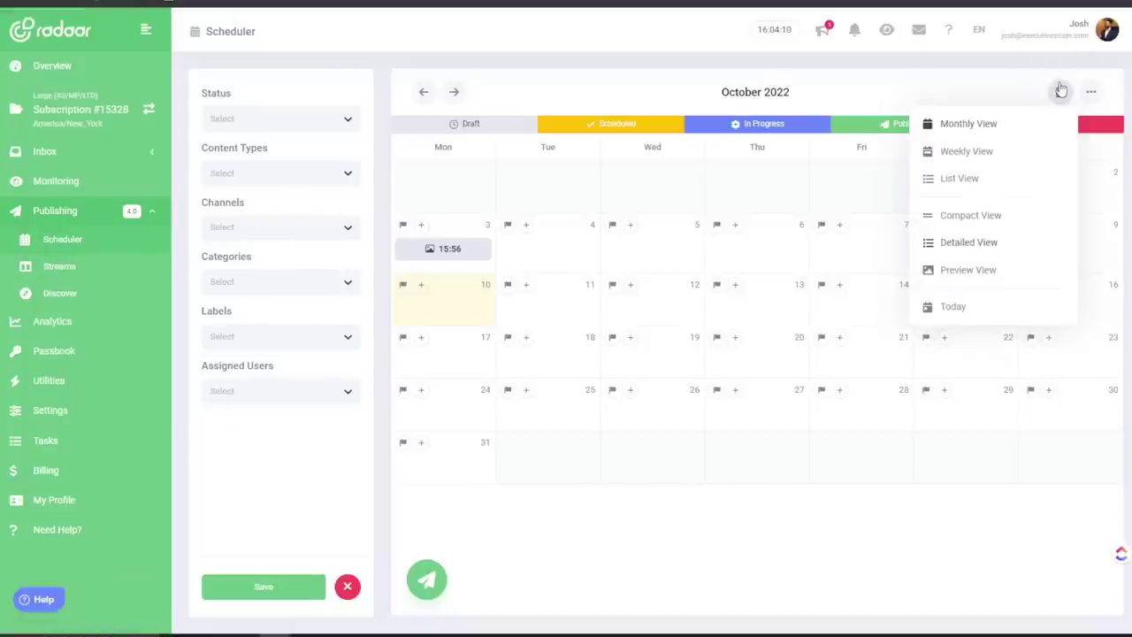
left_click(953, 154)
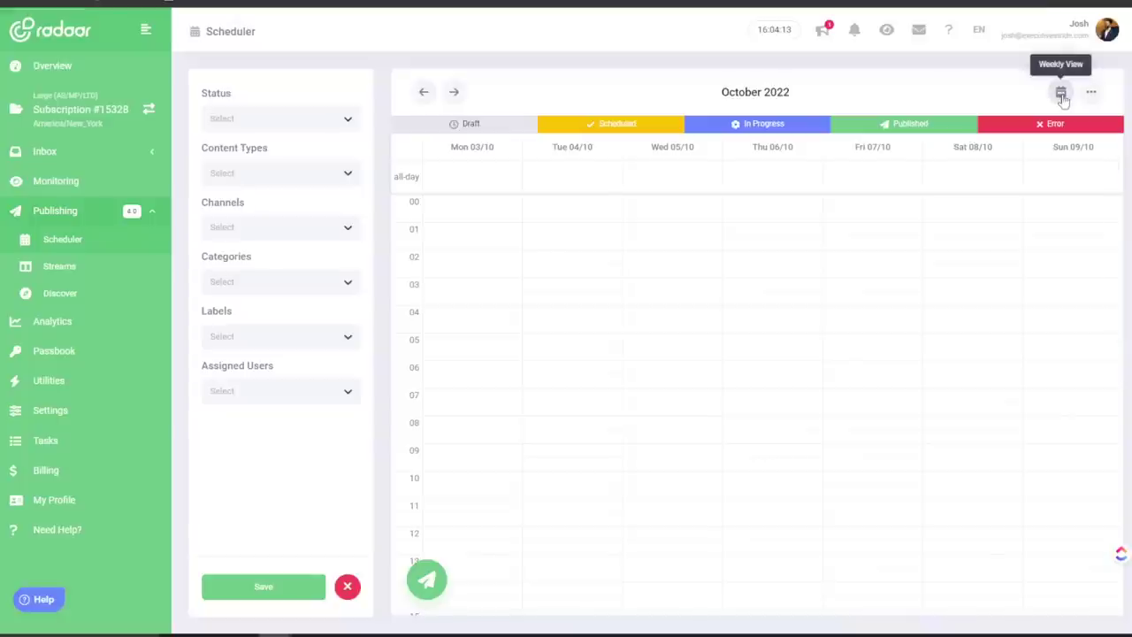
left_click(1062, 92)
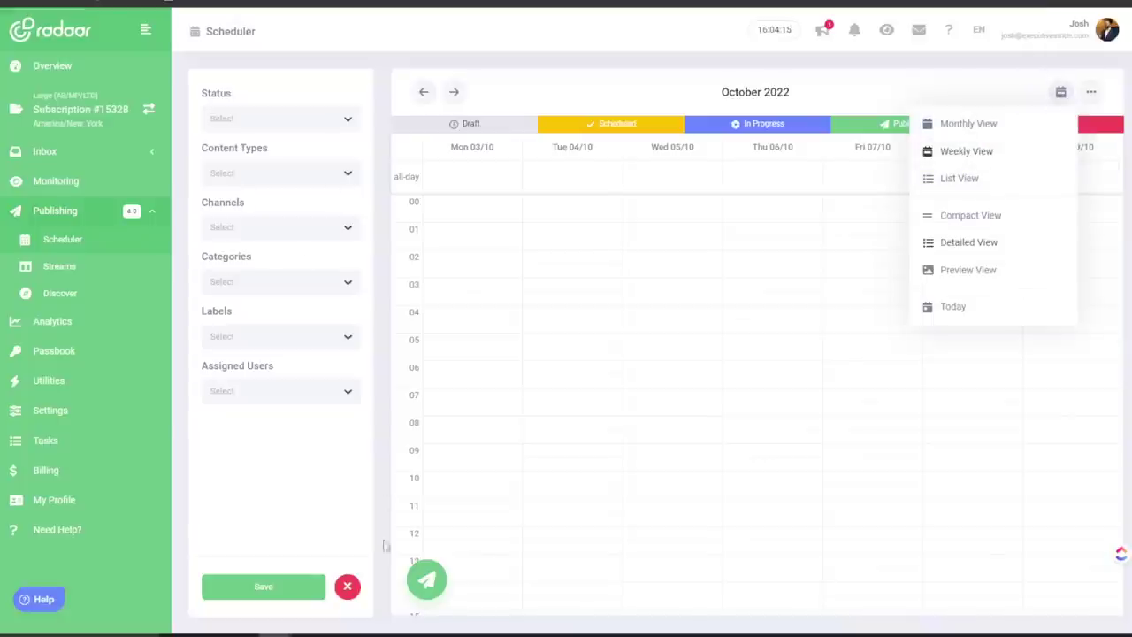
left_click(958, 179)
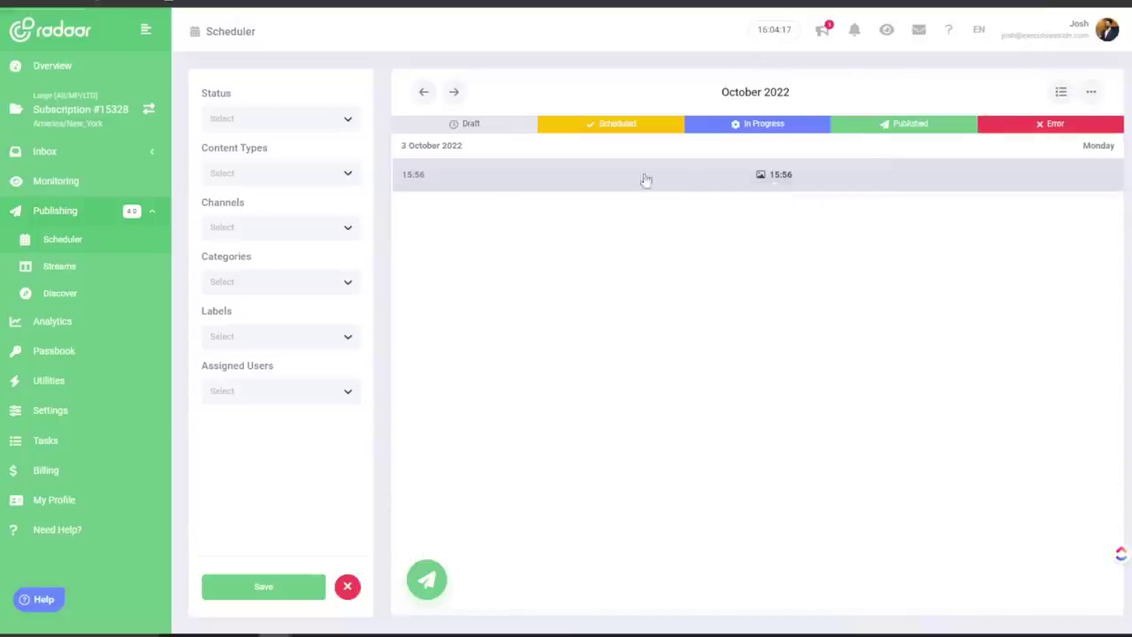
left_click(1061, 92)
left_click(981, 217)
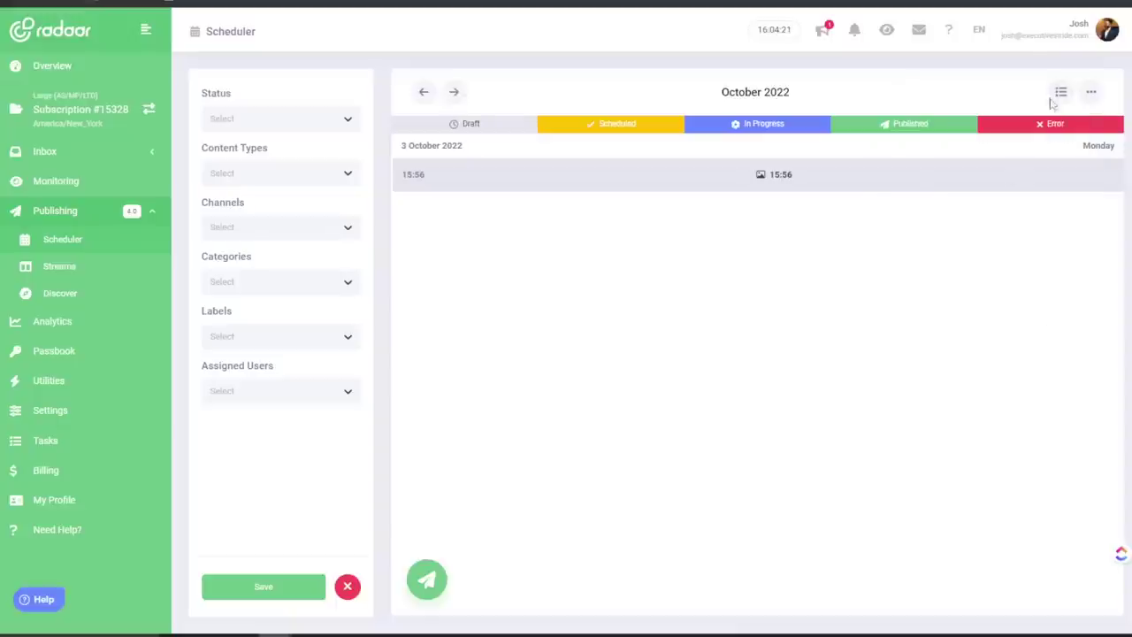
left_click(1059, 94)
left_click(1000, 248)
- Try the Preview layout and Today, then go to the Analytics Stats board
left_click(1061, 92)
left_click(962, 273)
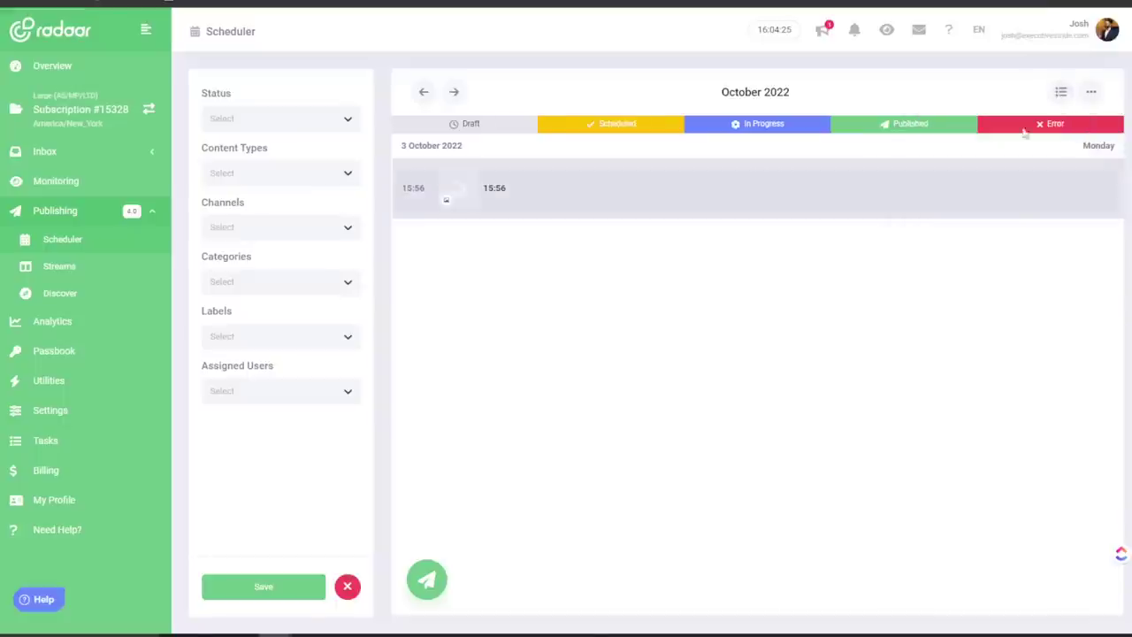
left_click(1059, 94)
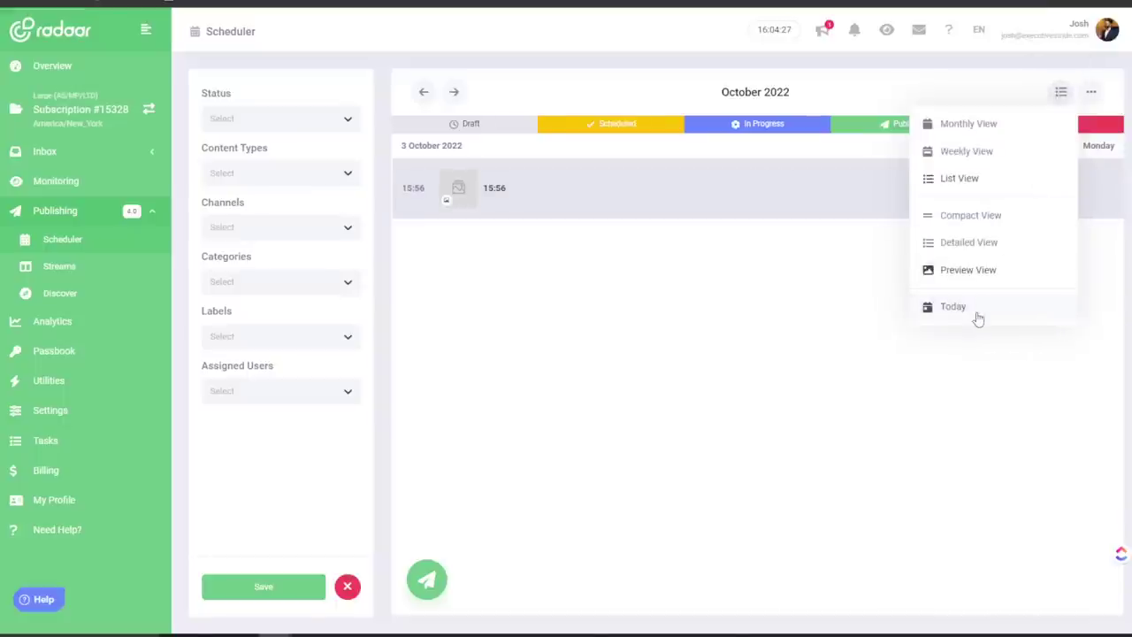
left_click(977, 309)
left_click(1060, 92)
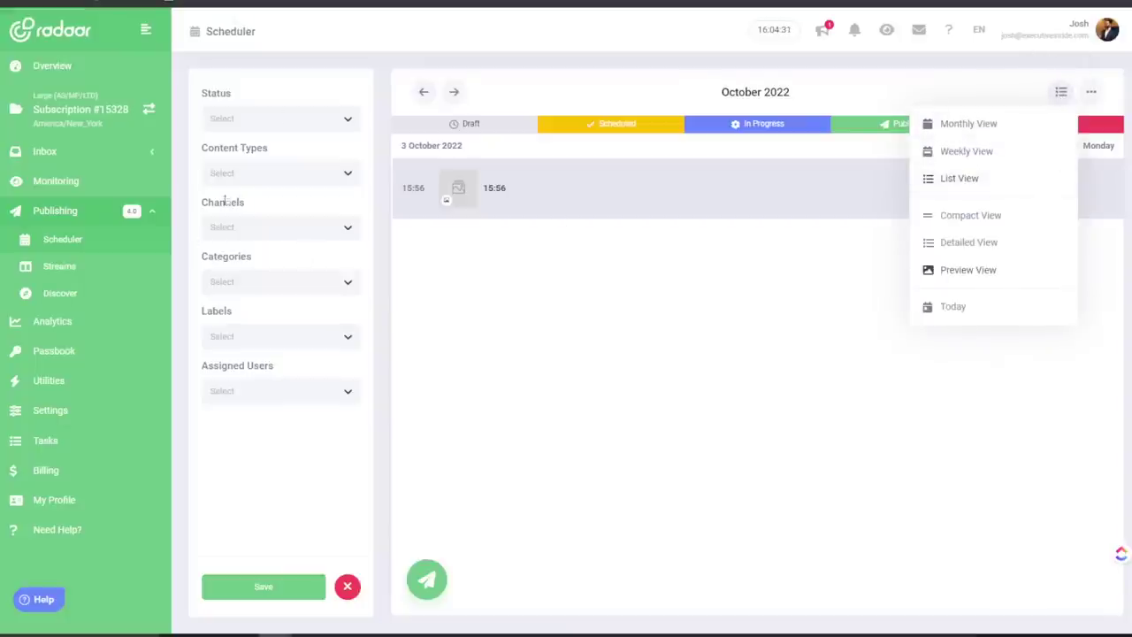
left_click(46, 323)
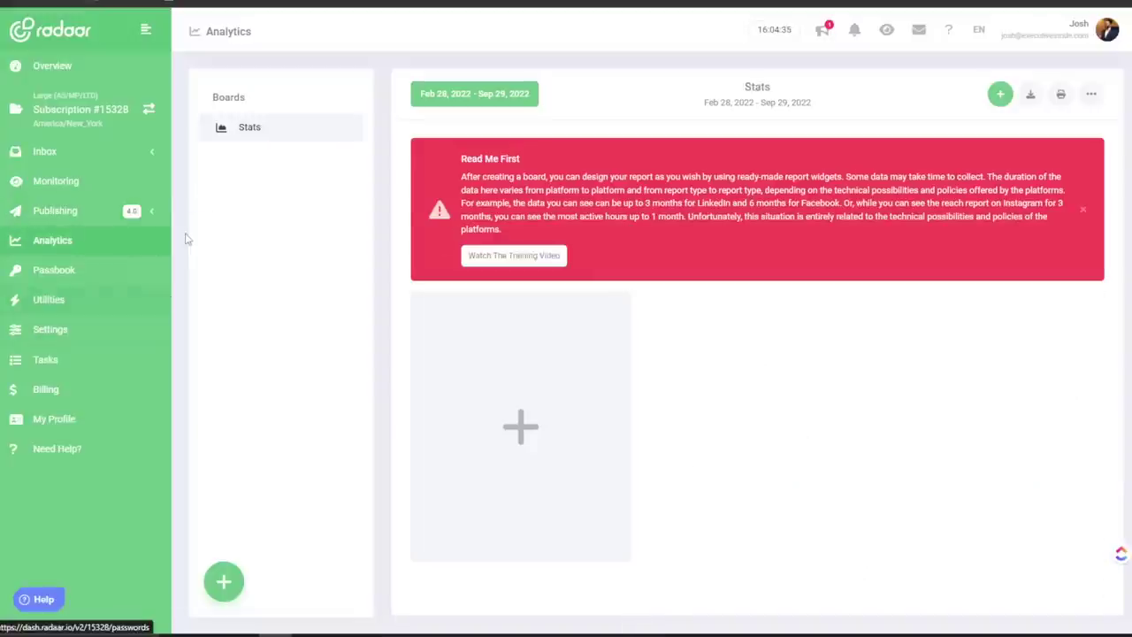
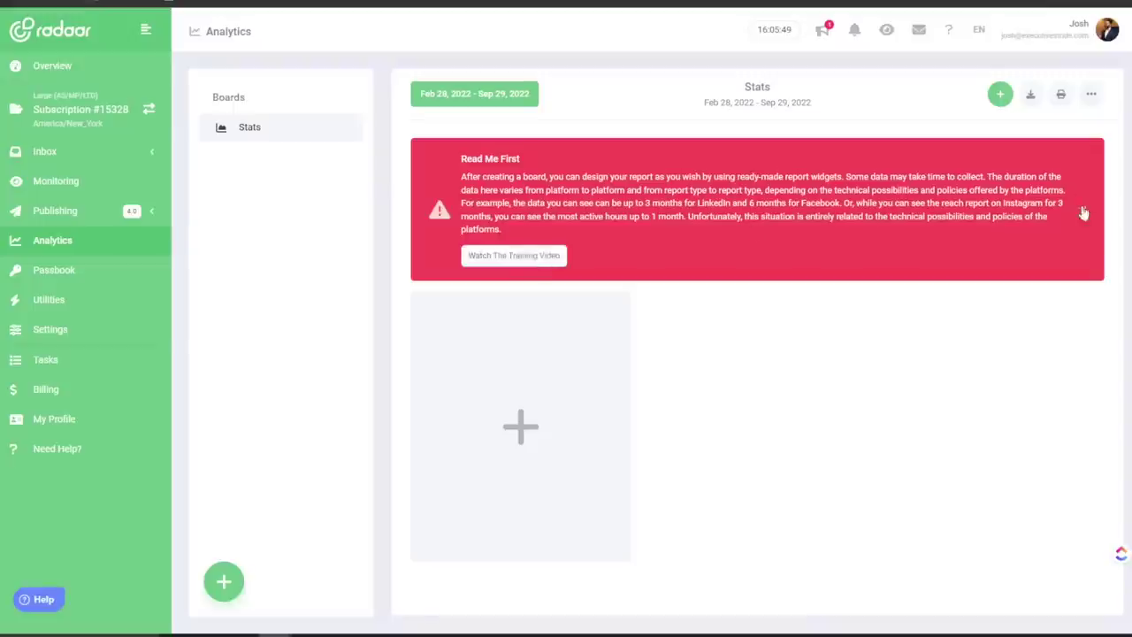
- Dismiss the Read Me First notice on the Stats board
left_click(1084, 205)
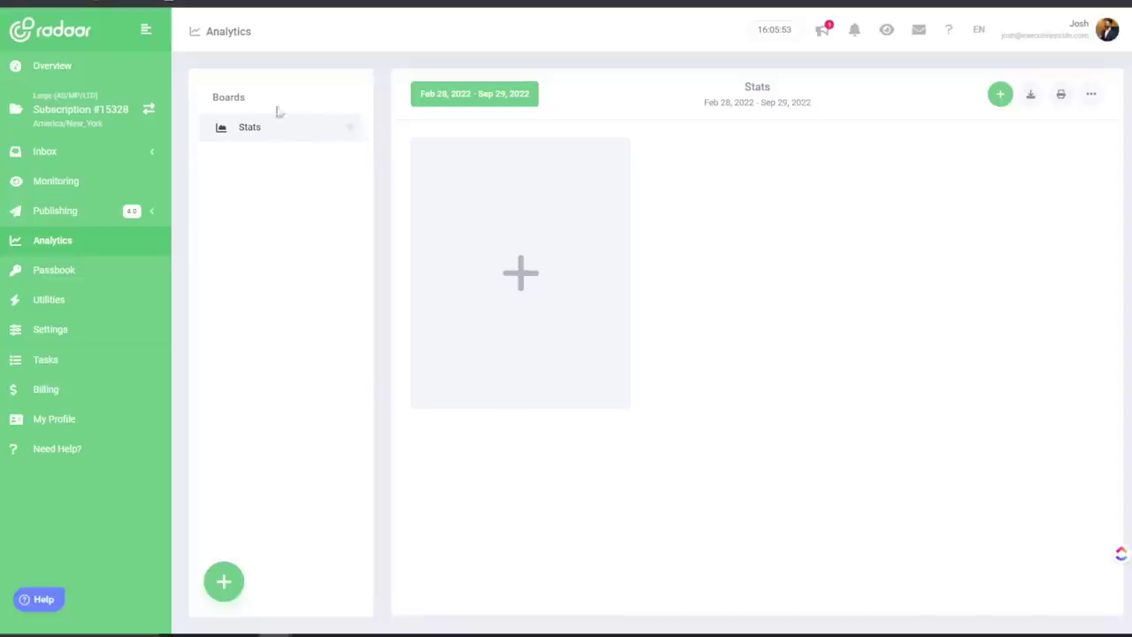
left_click_drag(271, 101, 186, 100)
left_click(187, 101)
- In New Widget, preview the Conversations By Sources, By Rates, By Teammates and NLP widgets
left_click(579, 170)
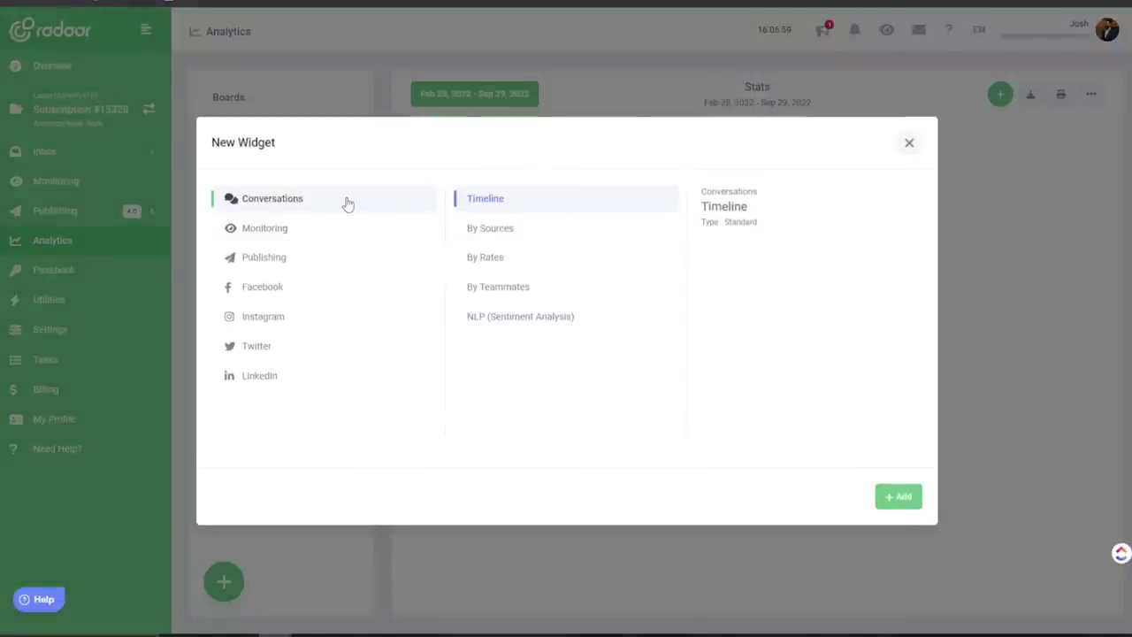
left_click(485, 228)
left_click(488, 258)
left_click(493, 286)
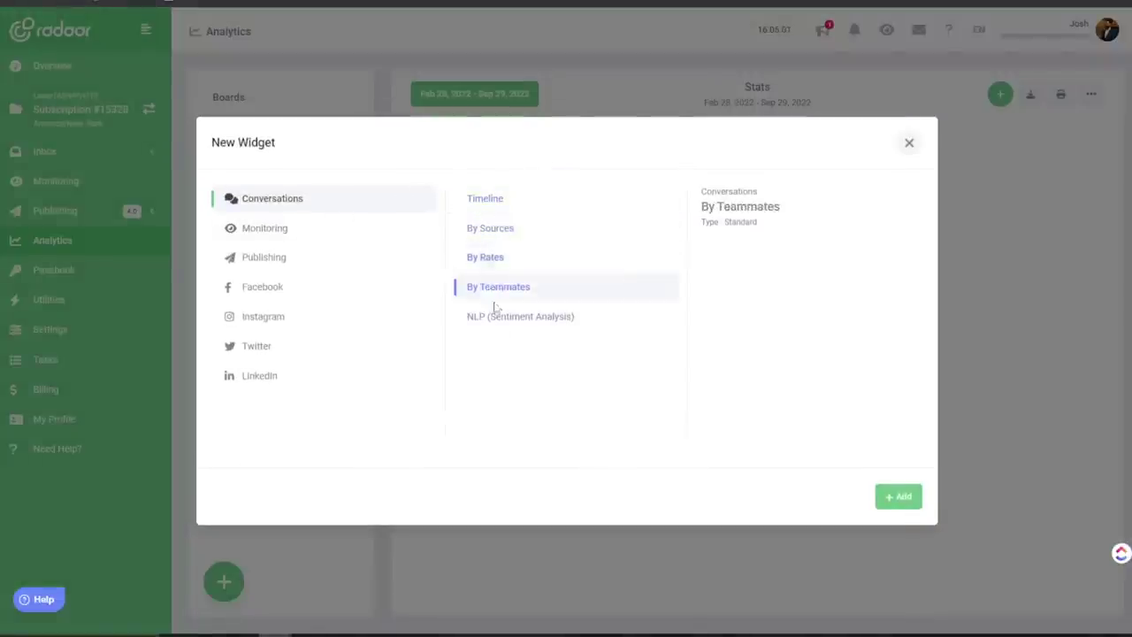
left_click(479, 254)
left_click(495, 317)
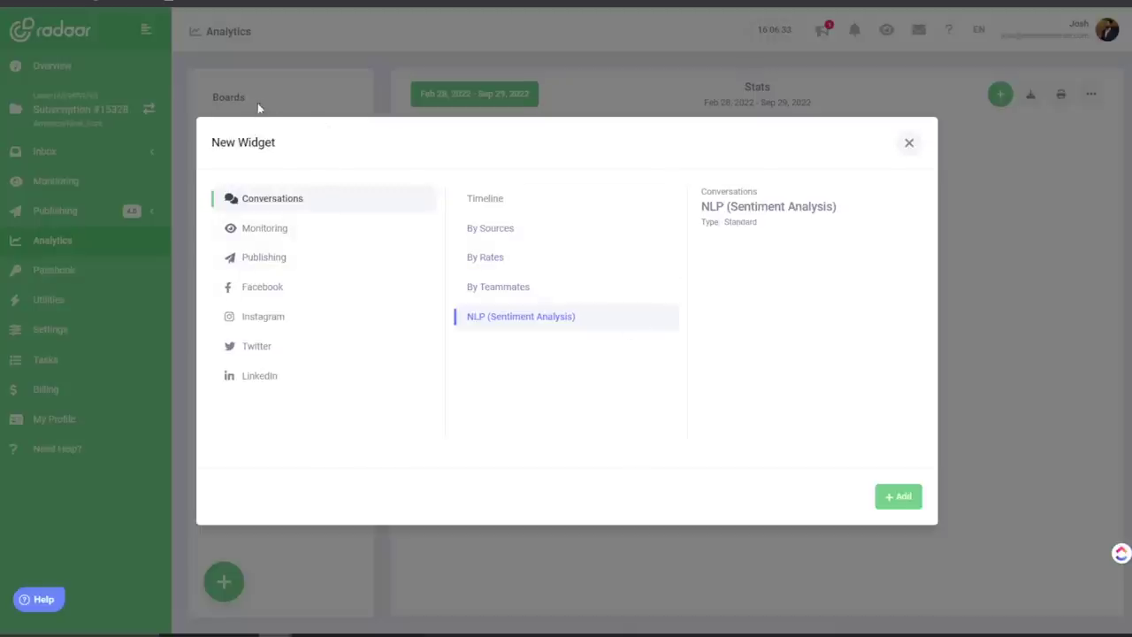
- Browse Monitoring, Publishing and Facebook widgets, previewing Views, Engagements, Impressions and Demographics
left_click(316, 230)
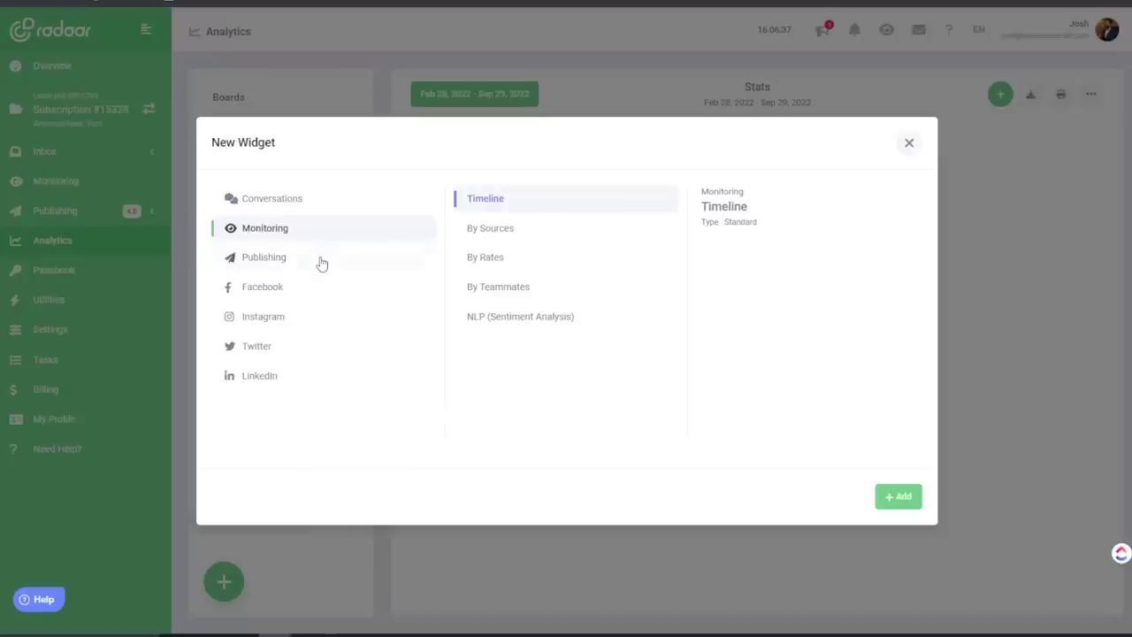
left_click(320, 261)
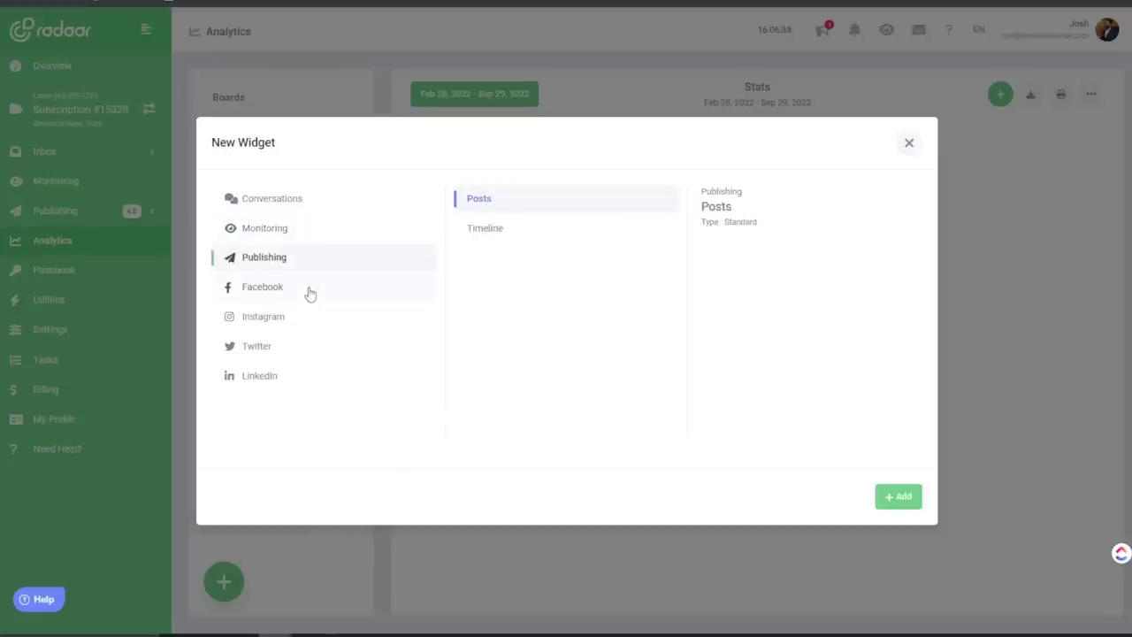
left_click(309, 290)
left_click(509, 257)
left_click(513, 237)
left_click(510, 286)
left_click(511, 316)
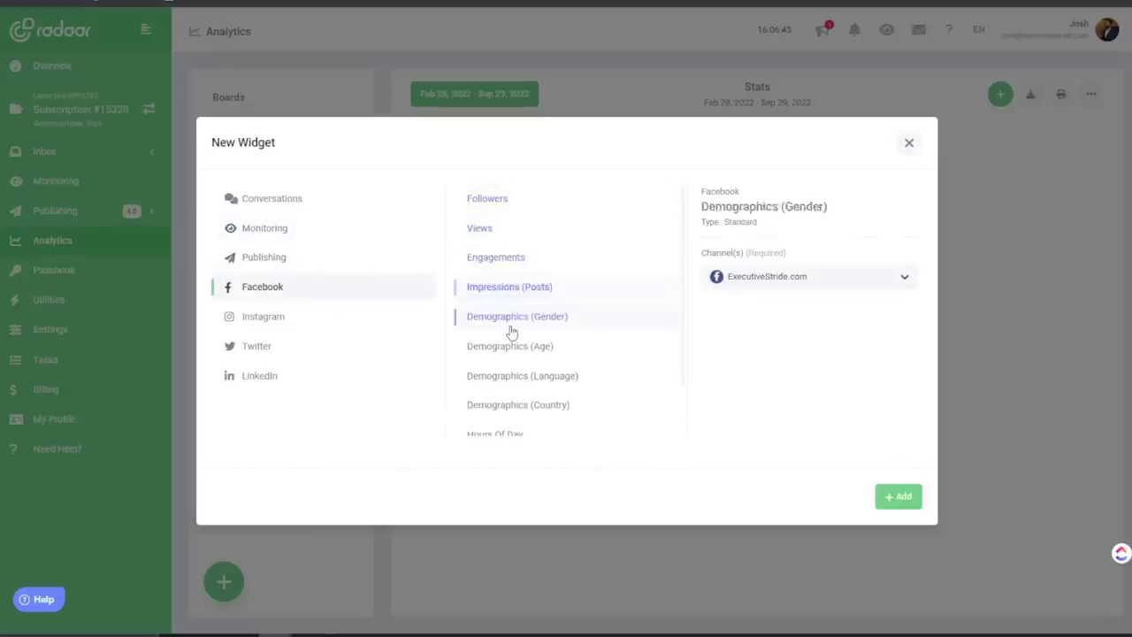
left_click(511, 354)
left_click(524, 402)
left_click(524, 381)
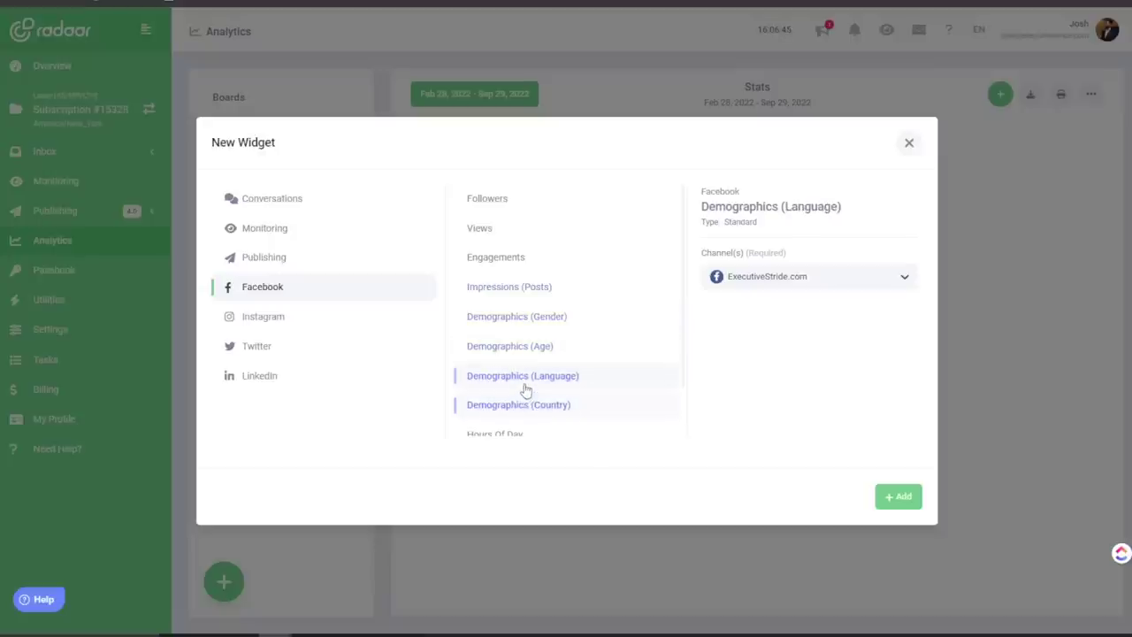
left_click(522, 405)
- Browse the Instagram, Twitter and LinkedIn widget types, then close the chooser without adding
scroll(530, 407, "down", 1)
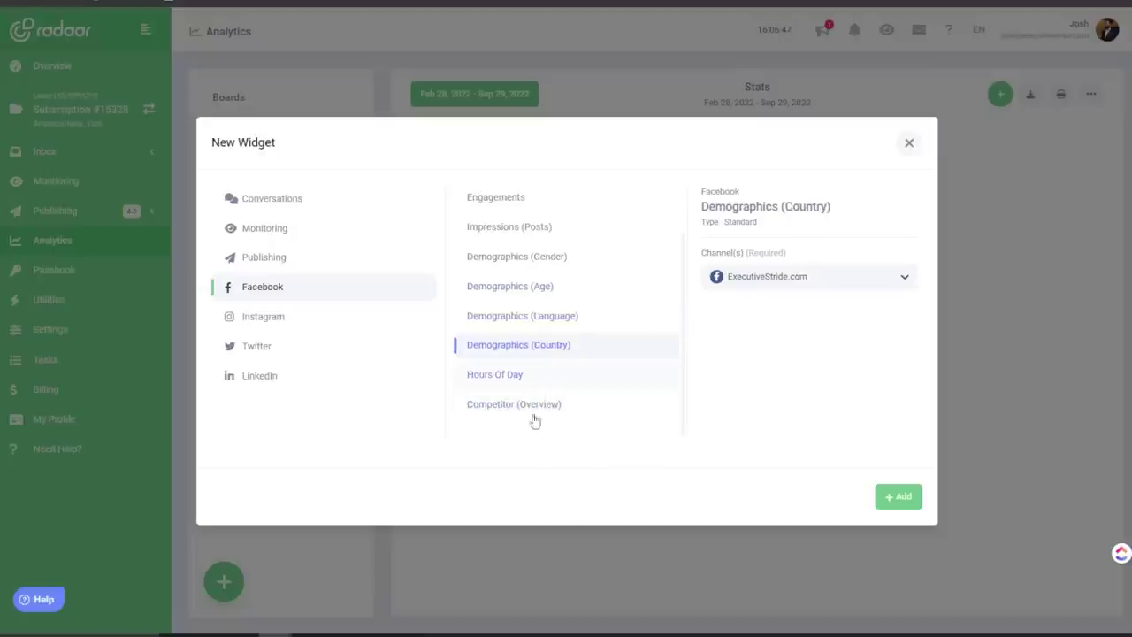
left_click(234, 316)
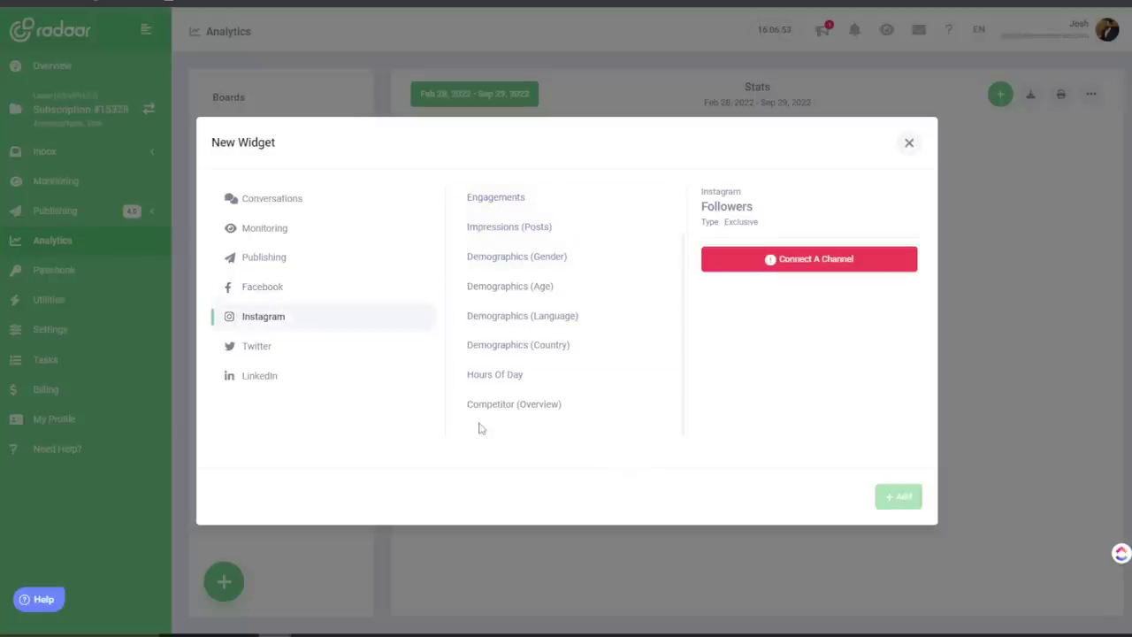
left_click(244, 355)
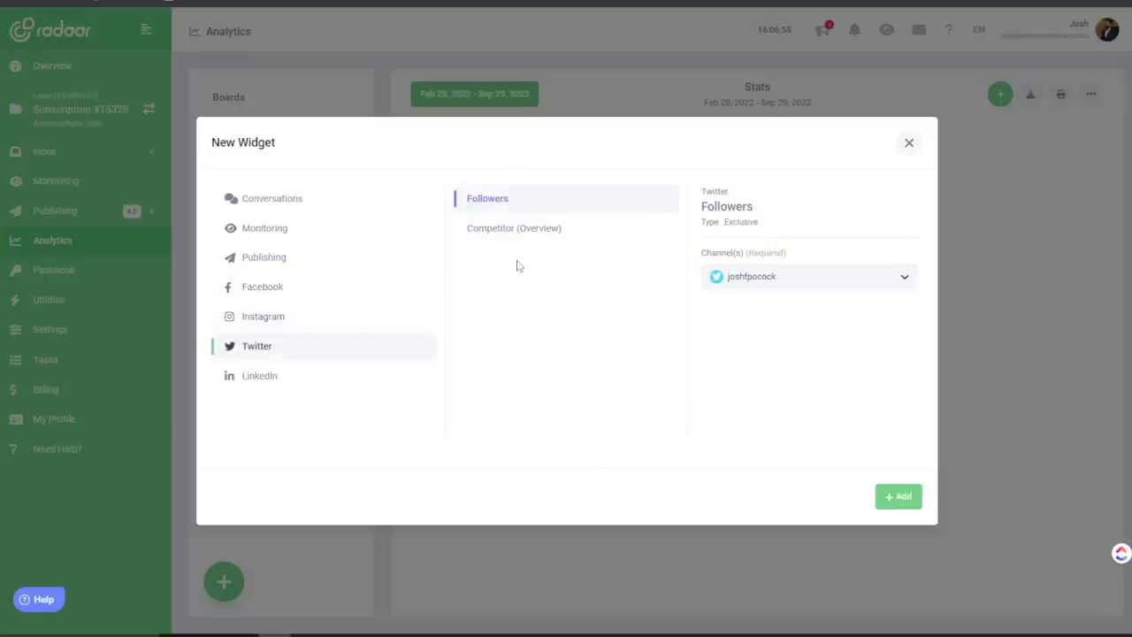
left_click(298, 380)
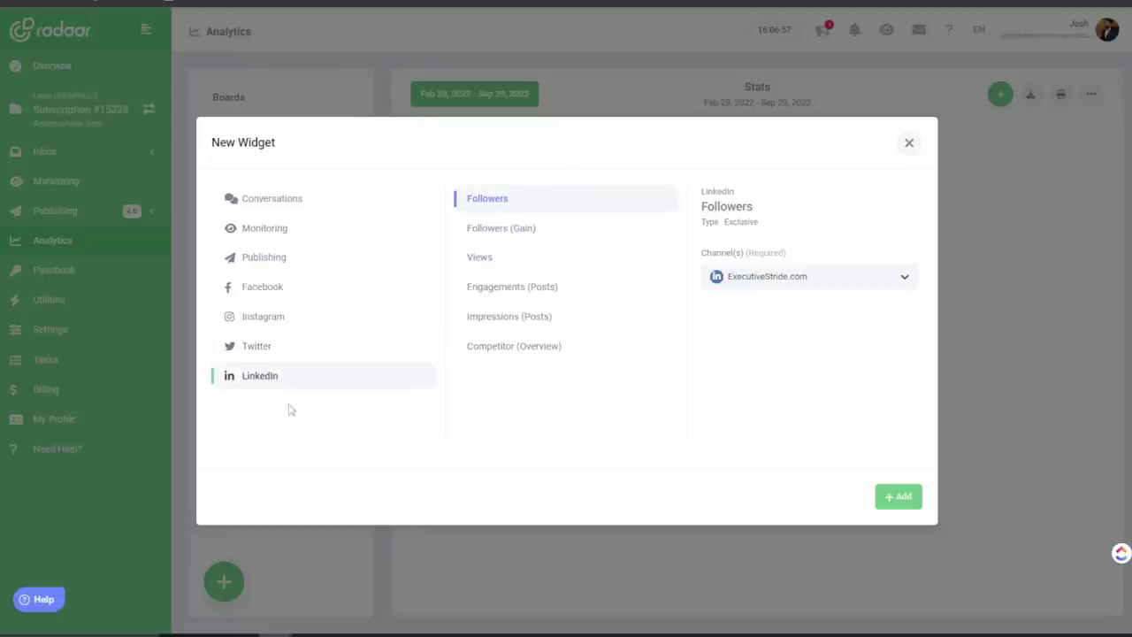
left_click(912, 145)
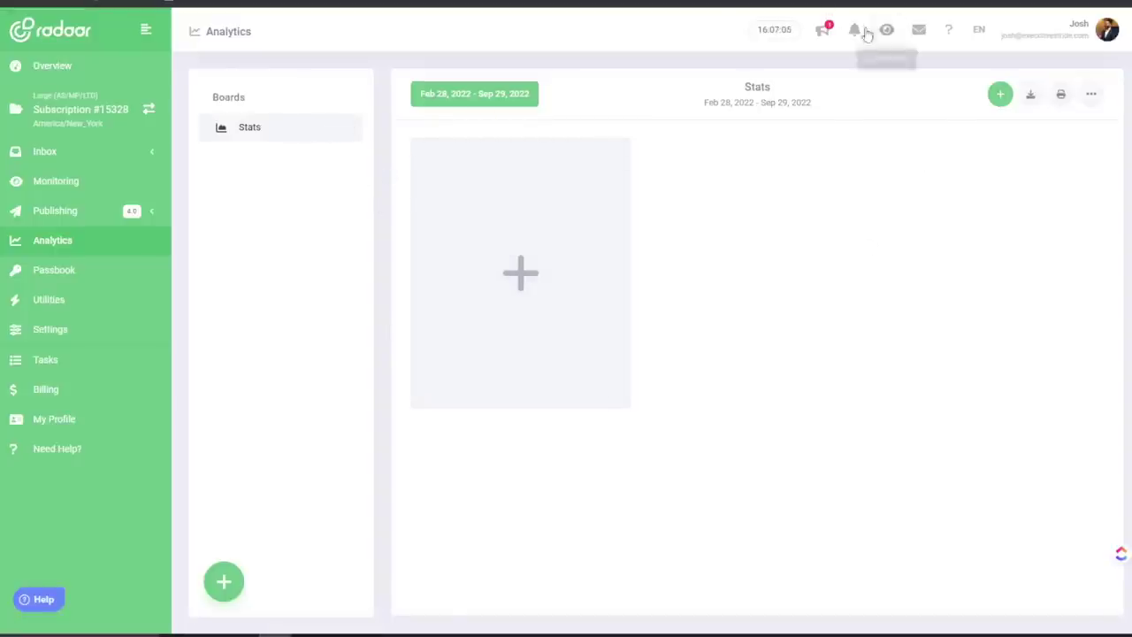
- Open and dismiss the date range calendar, widget chooser and board actions list unchanged
left_click(530, 96)
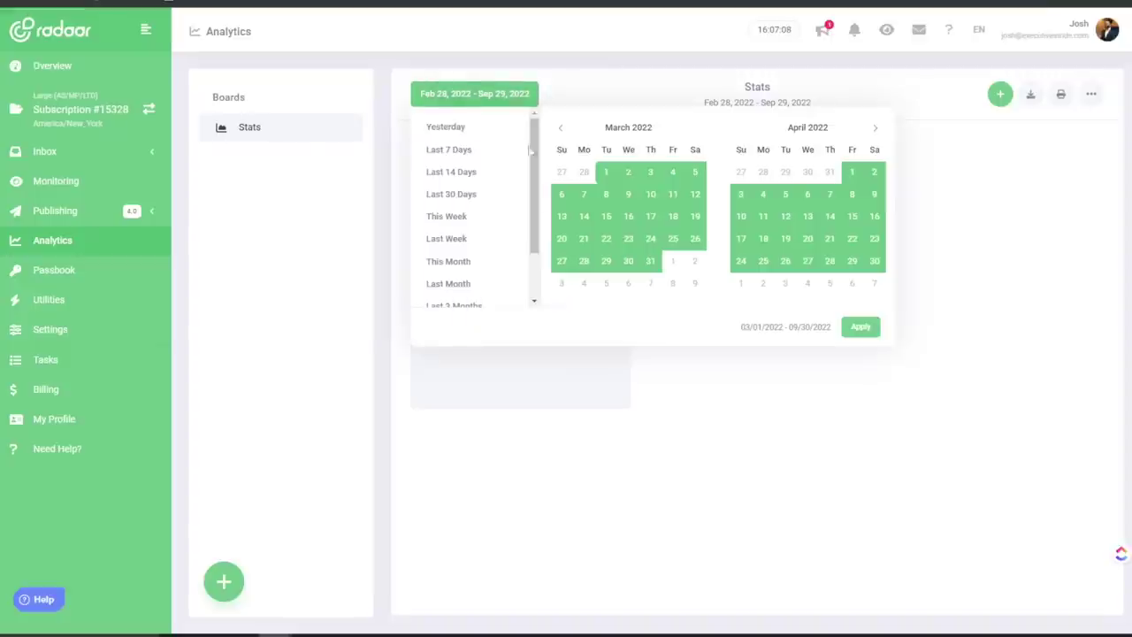
left_click(1022, 243)
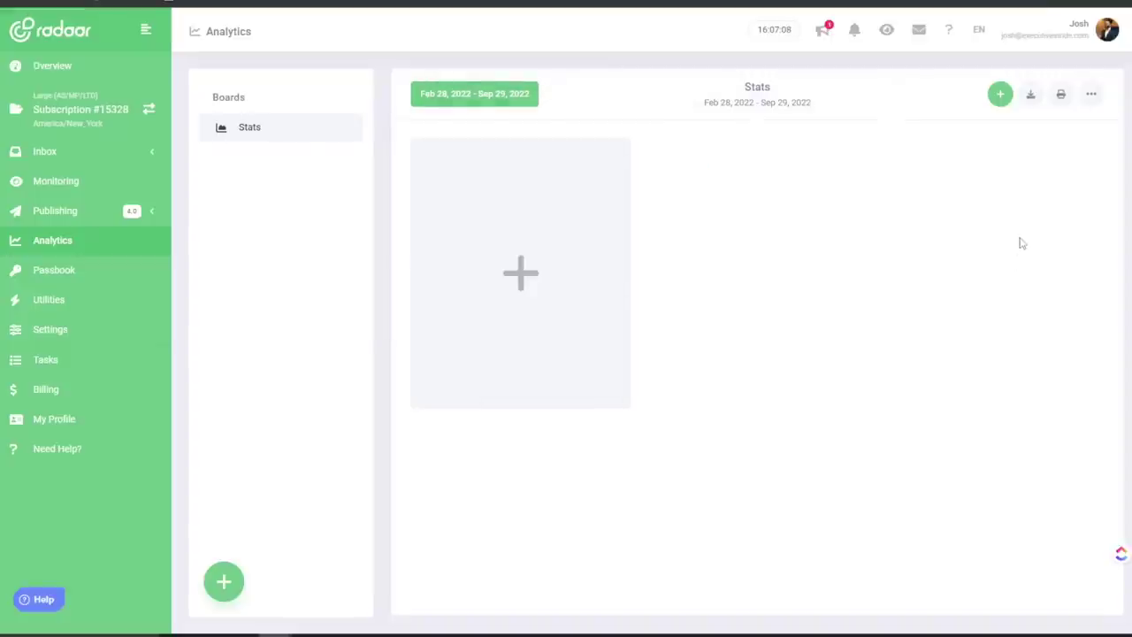
left_click(1001, 95)
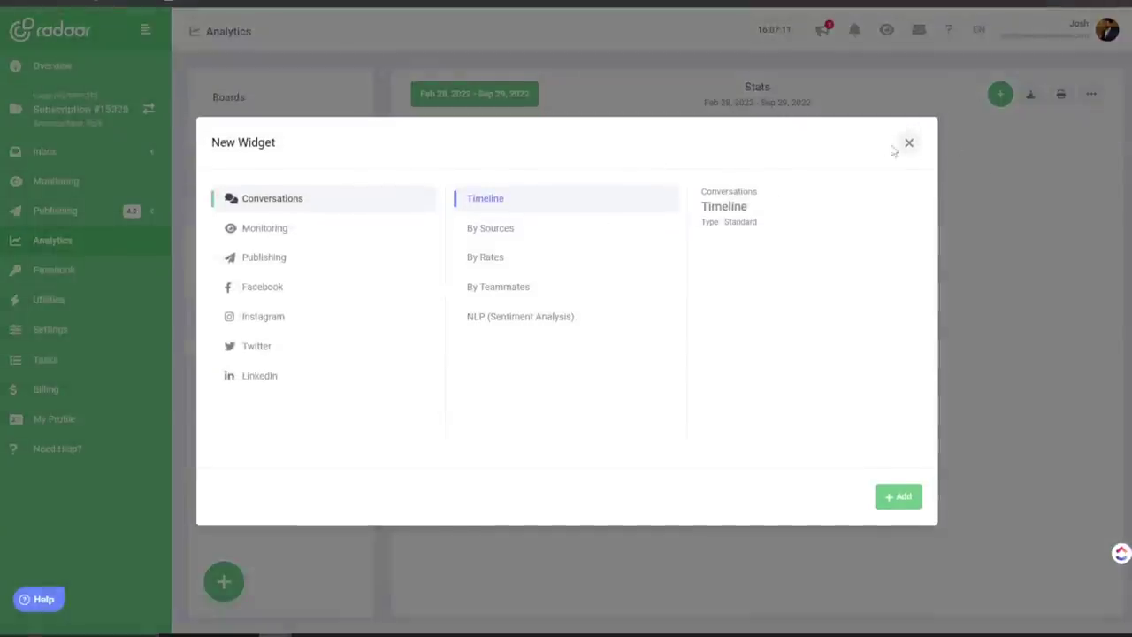
left_click(908, 142)
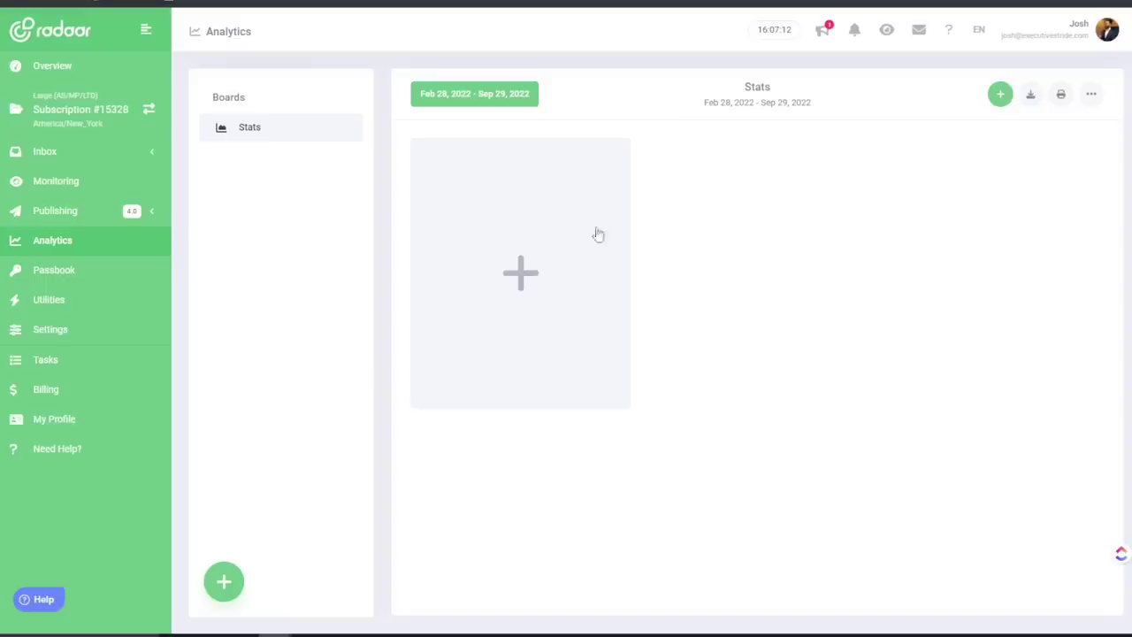
left_click(1090, 95)
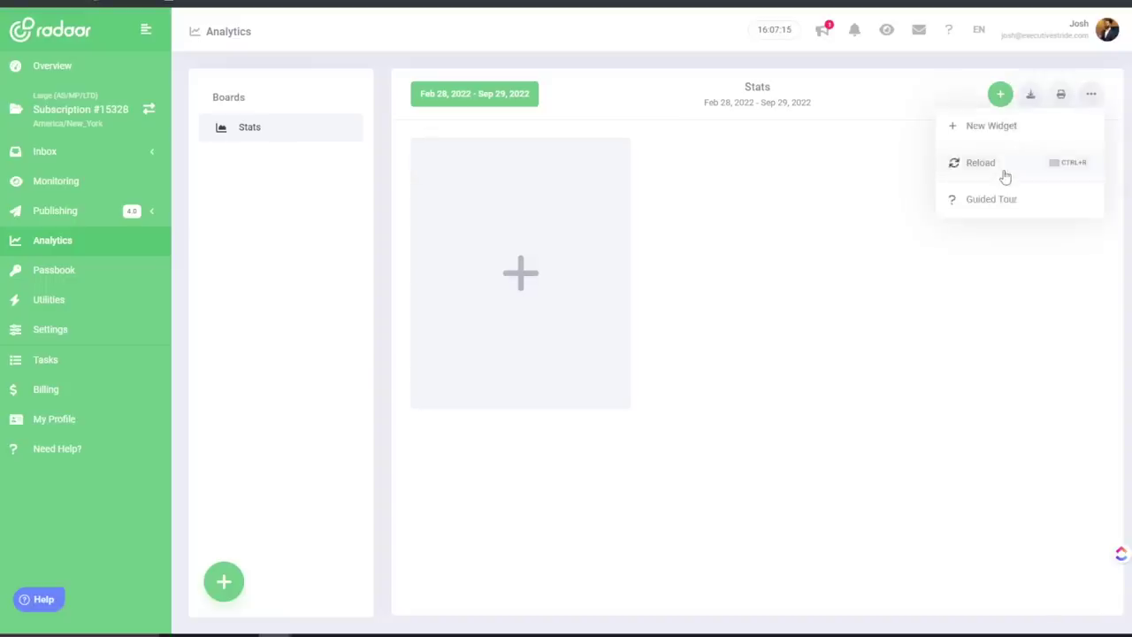
left_click(528, 454)
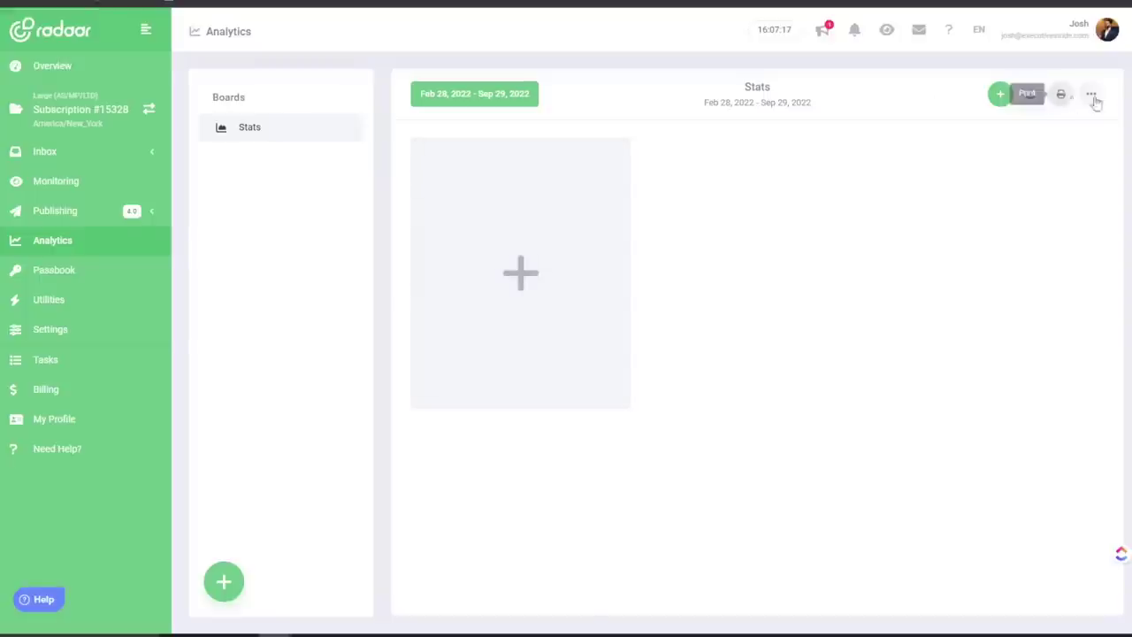
- Cancel a new board, then open the widget chooser from the empty placeholder
left_click(224, 581)
left_click(759, 255)
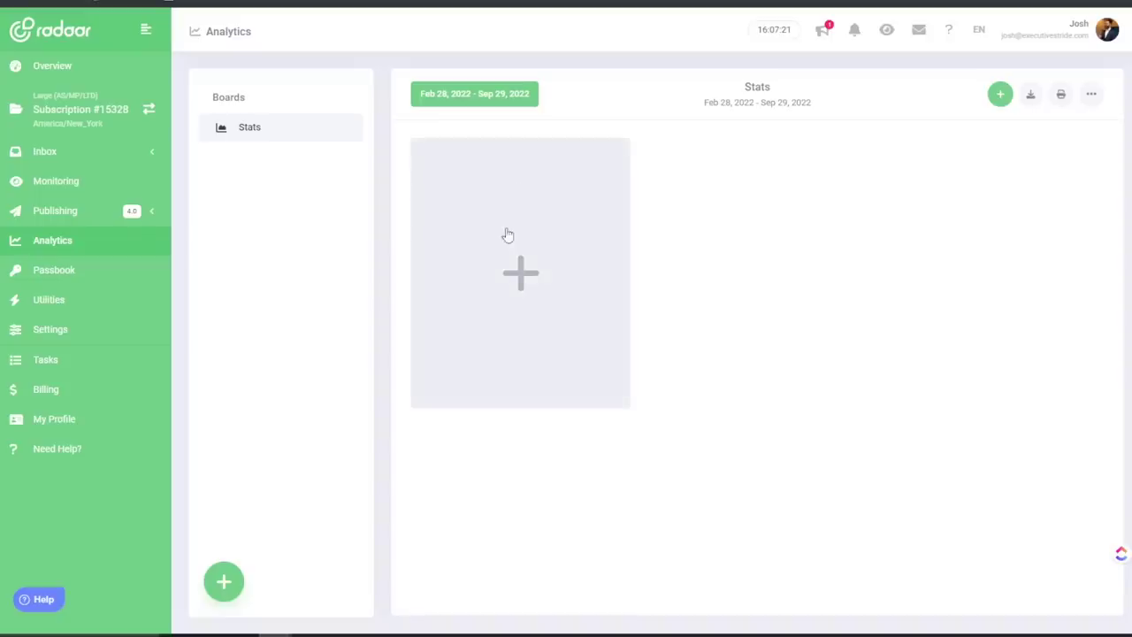
left_click(511, 237)
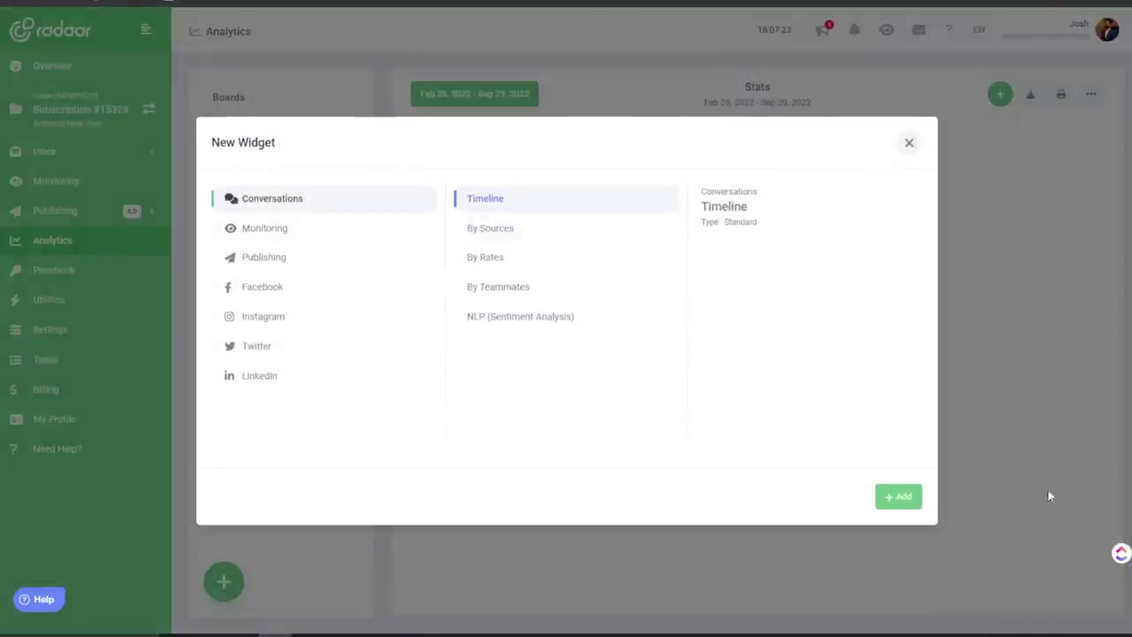
- Add the Conversations Timeline, By Sources and By Rates widgets to the Stats board
left_click(917, 498)
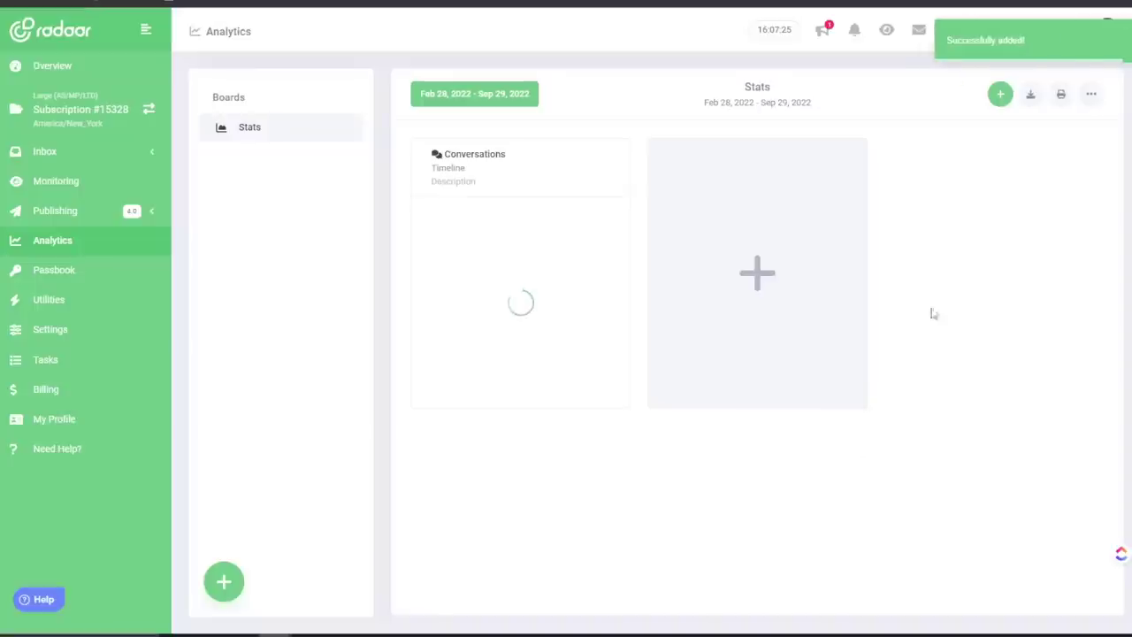
left_click(755, 309)
left_click(469, 230)
left_click(900, 504)
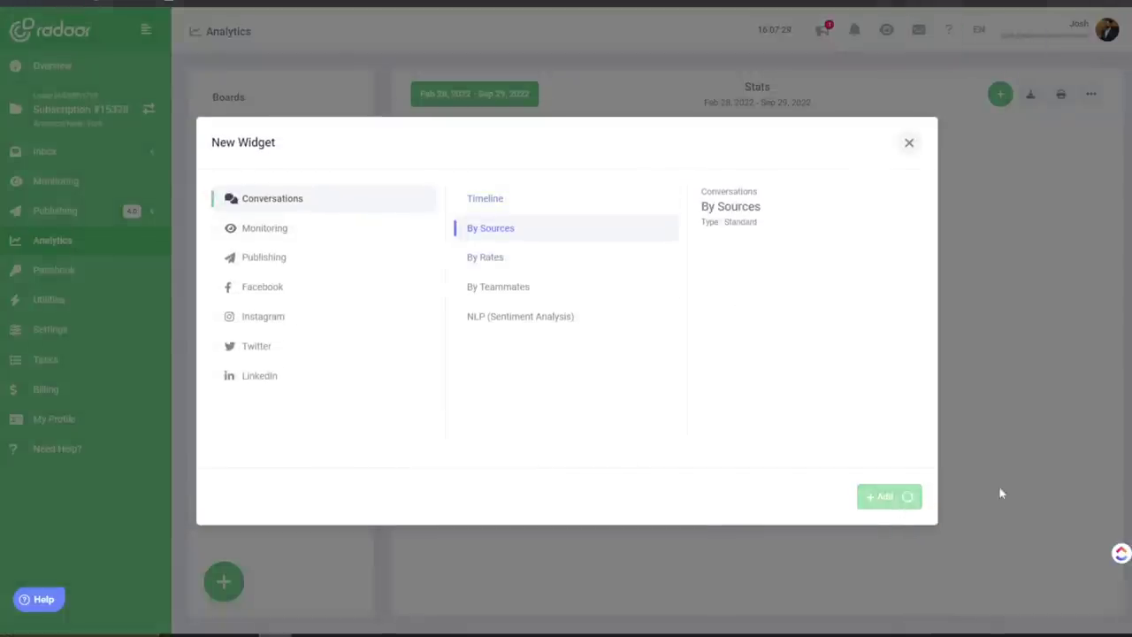
left_click(955, 306)
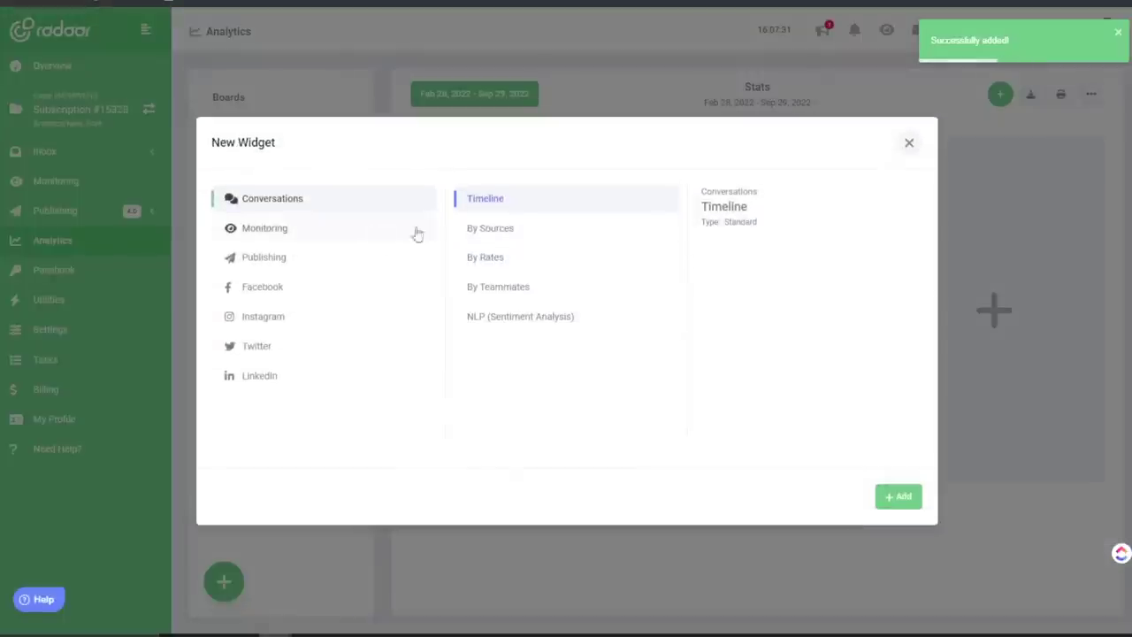
left_click(482, 286)
left_click(499, 265)
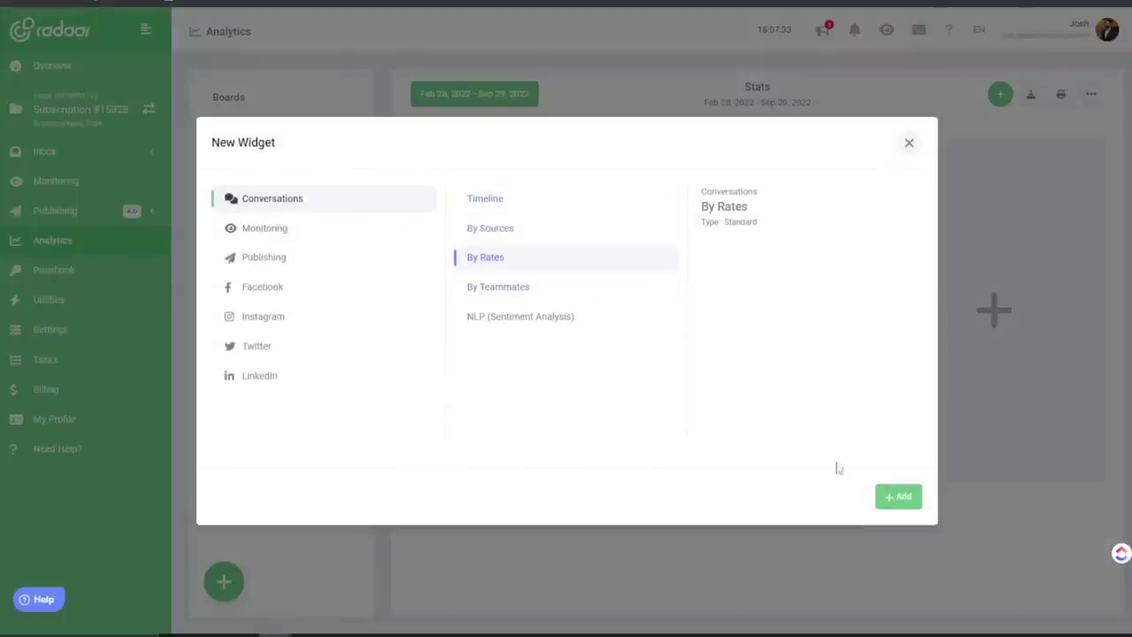
left_click(890, 495)
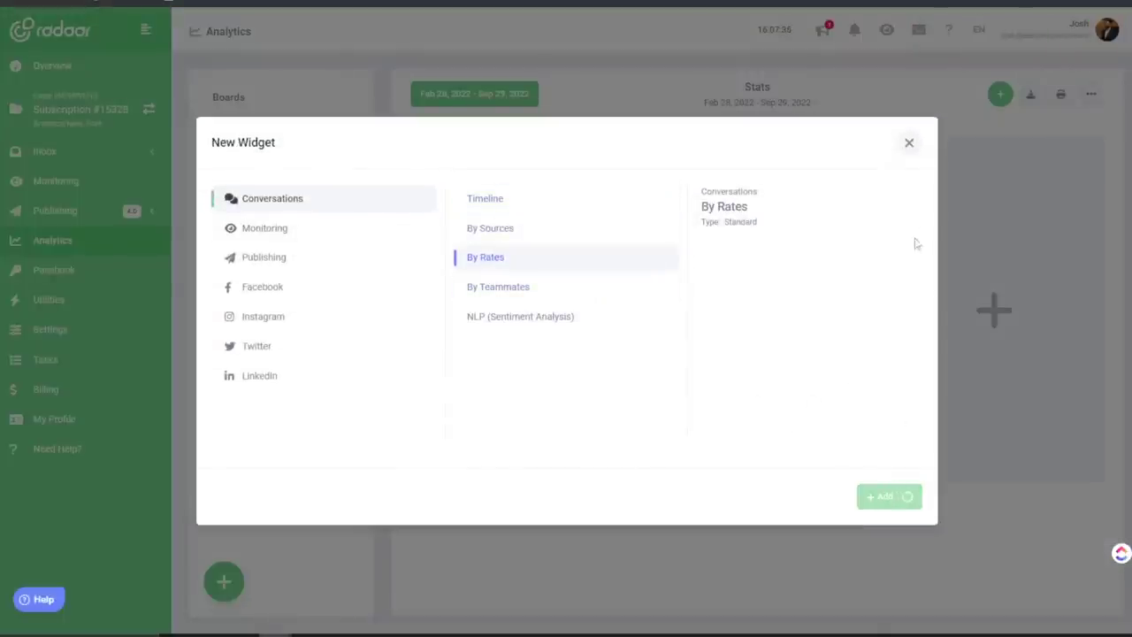
- Add the By Teammates and NLP (Sentiment Analysis) widgets, then scroll to review them
scroll(784, 434, "down", 1)
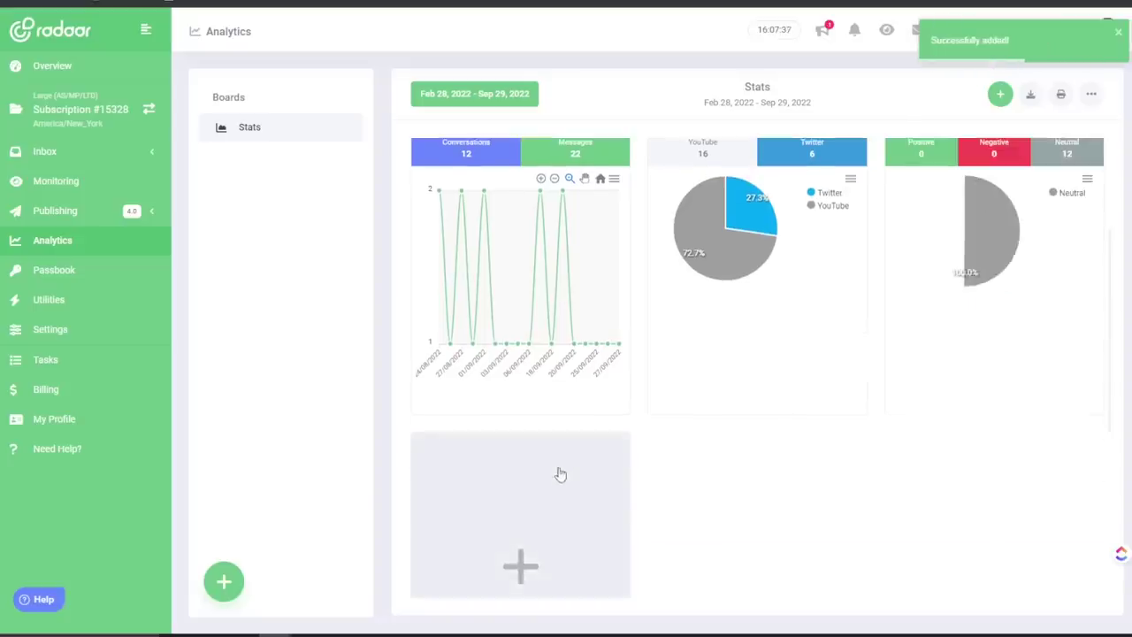
left_click(560, 475)
left_click(524, 301)
left_click(909, 503)
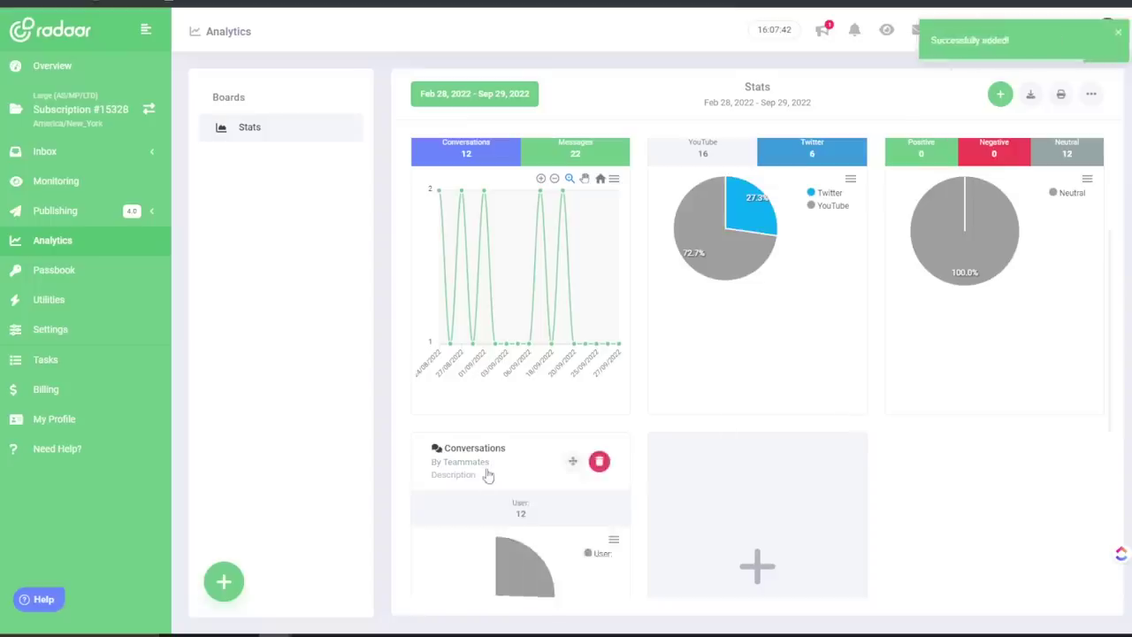
scroll(697, 432, "down", 1)
left_click(768, 436)
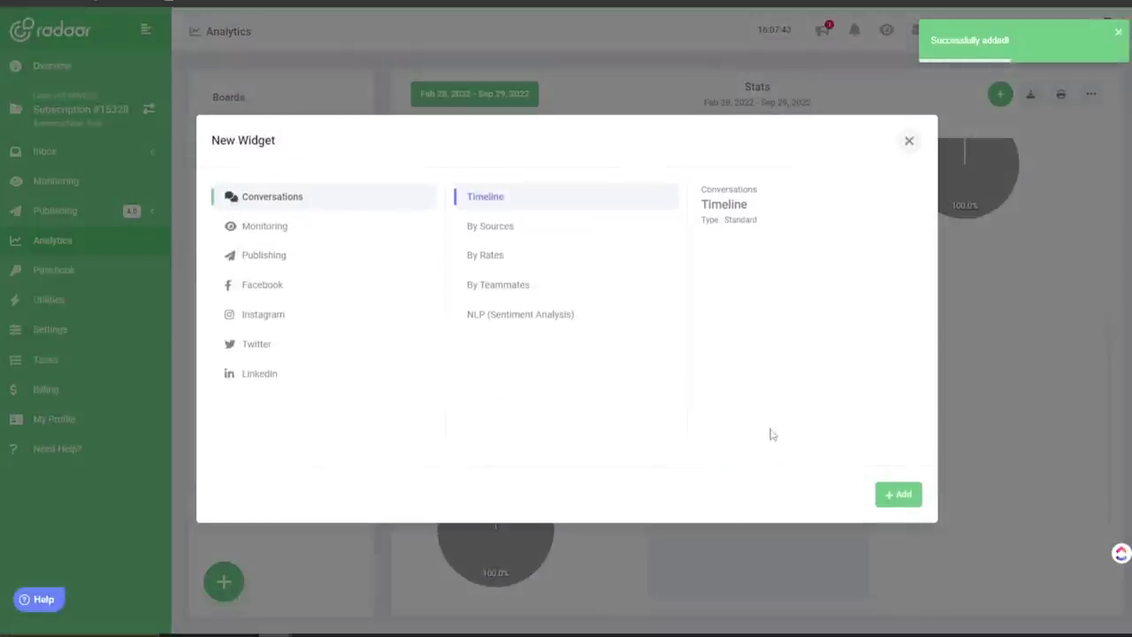
left_click(566, 311)
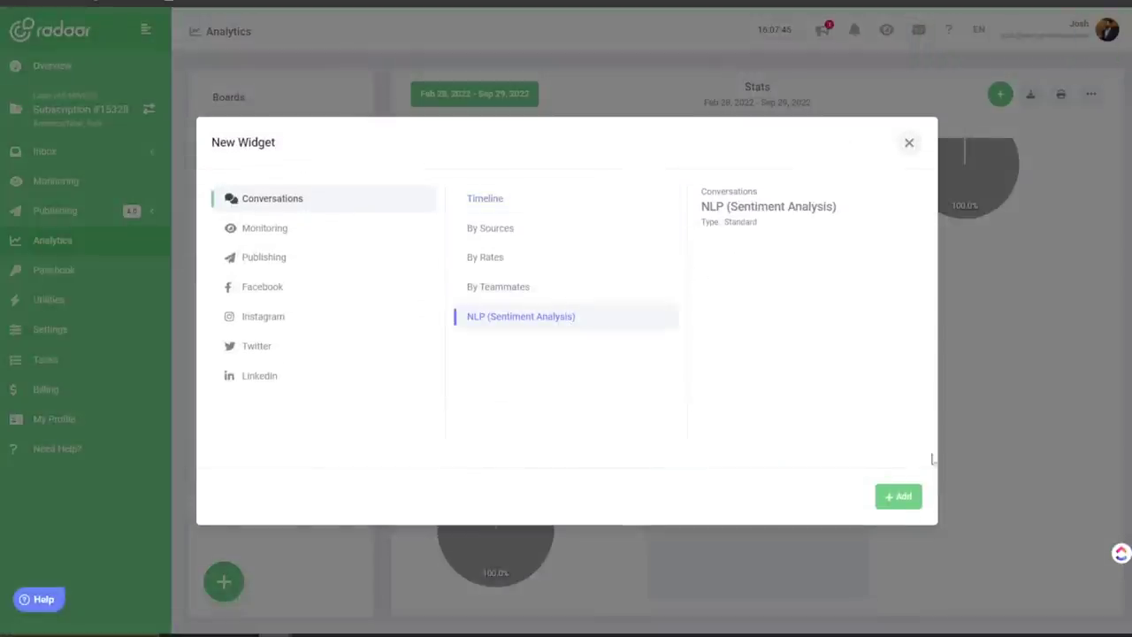
left_click(904, 496)
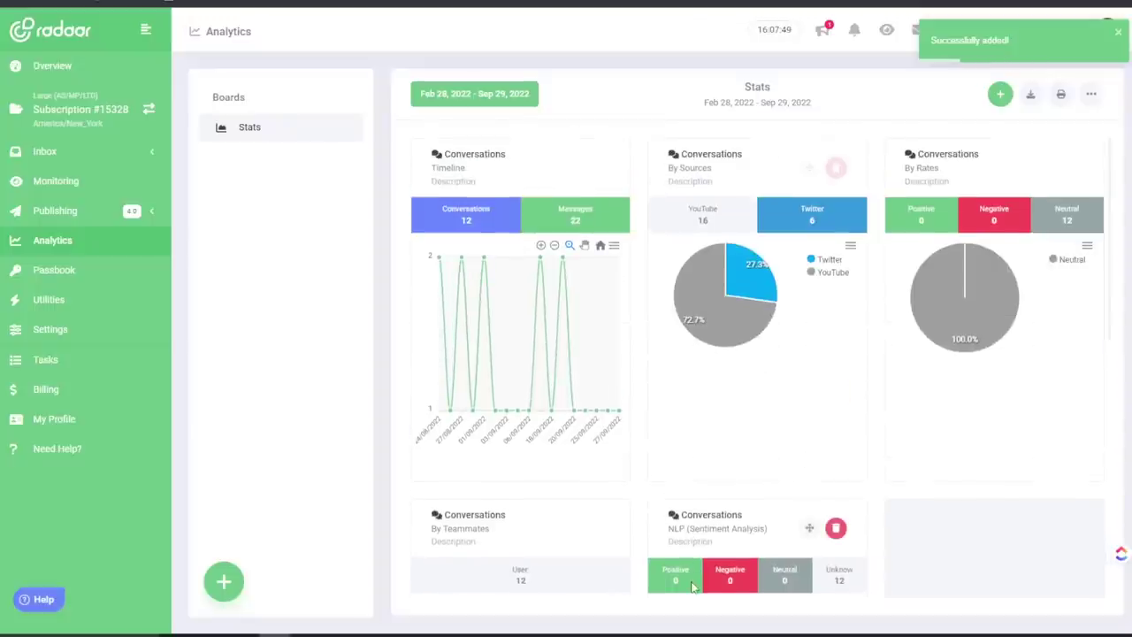
scroll(716, 385, "down", 1)
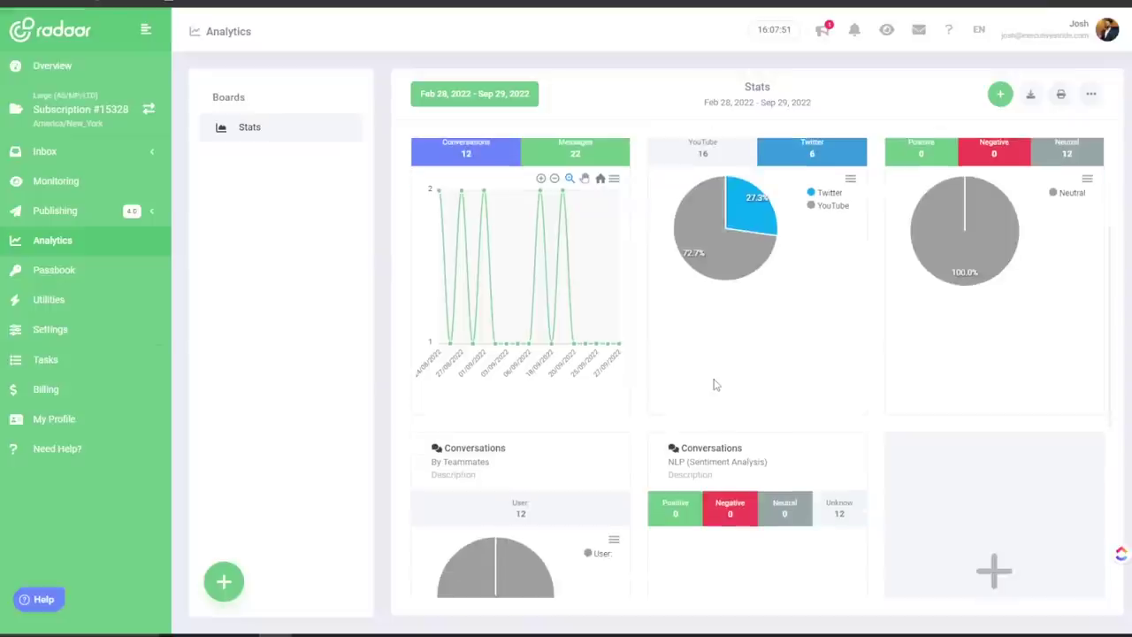
scroll(716, 384, "up", 1)
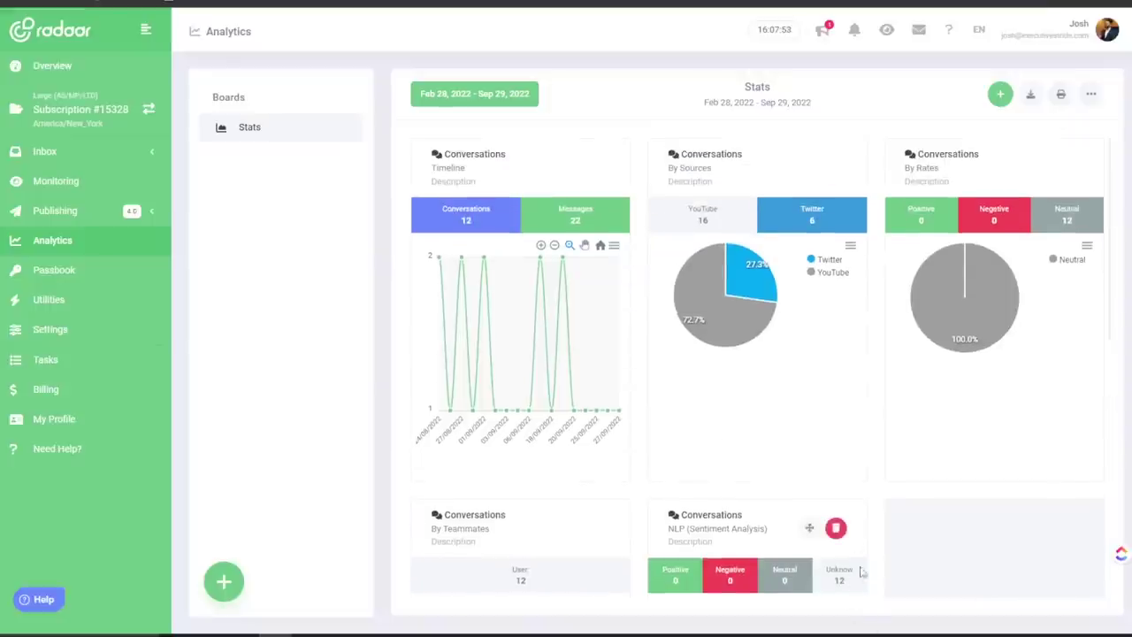
scroll(500, 372, "down", 2)
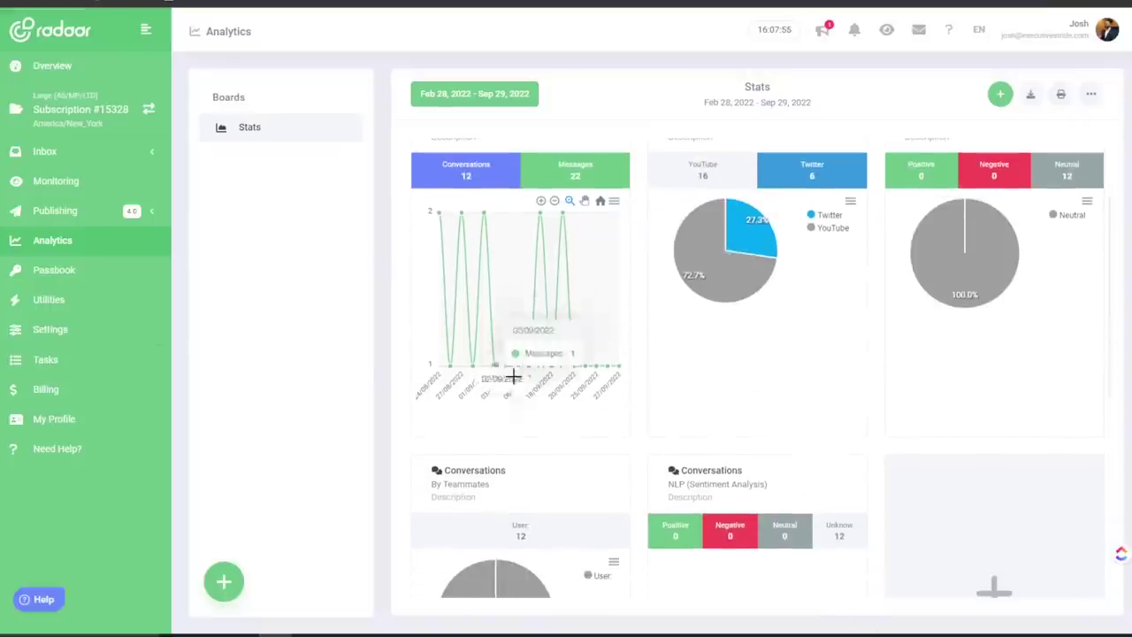
- Rename the Stats board to 'Messages Dashboard'
left_click(329, 129)
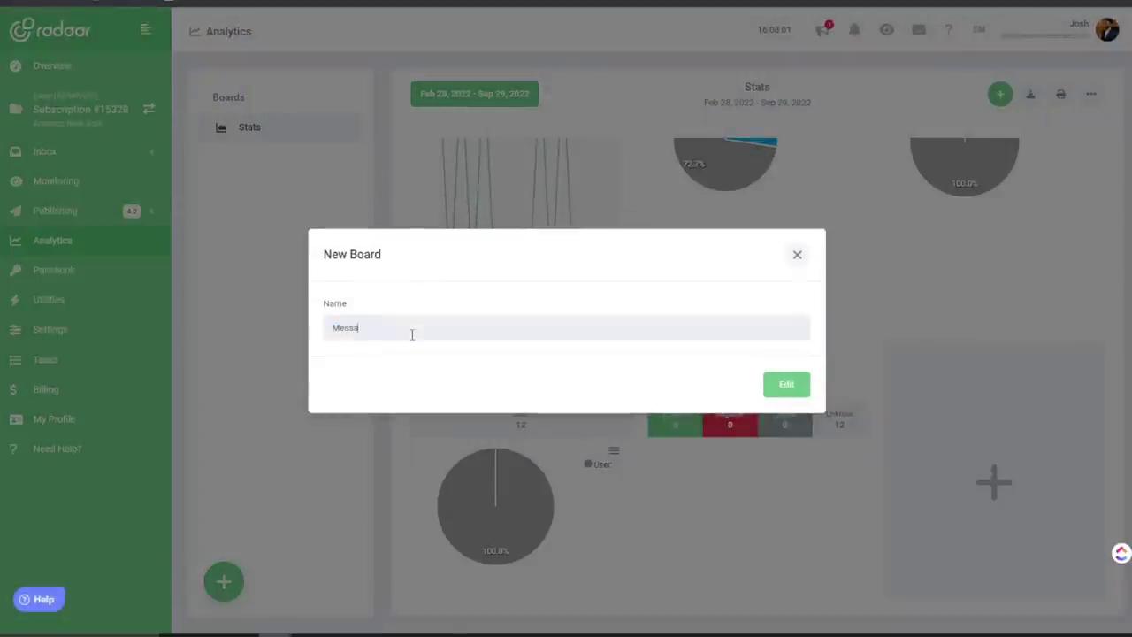
type("Messages Dashboard")
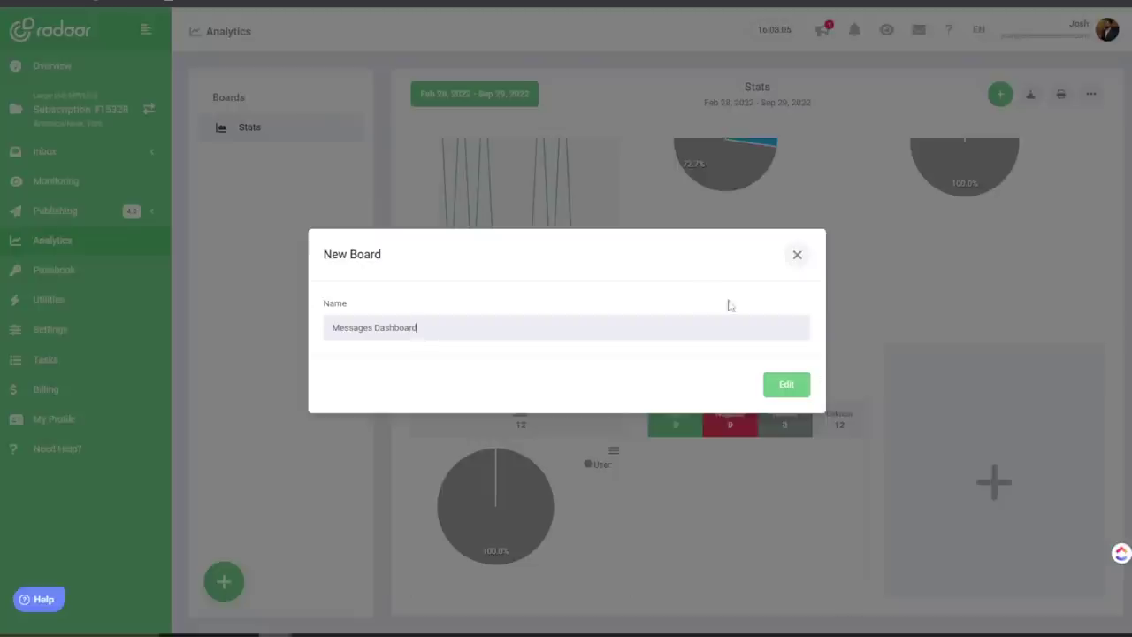
left_click(770, 378)
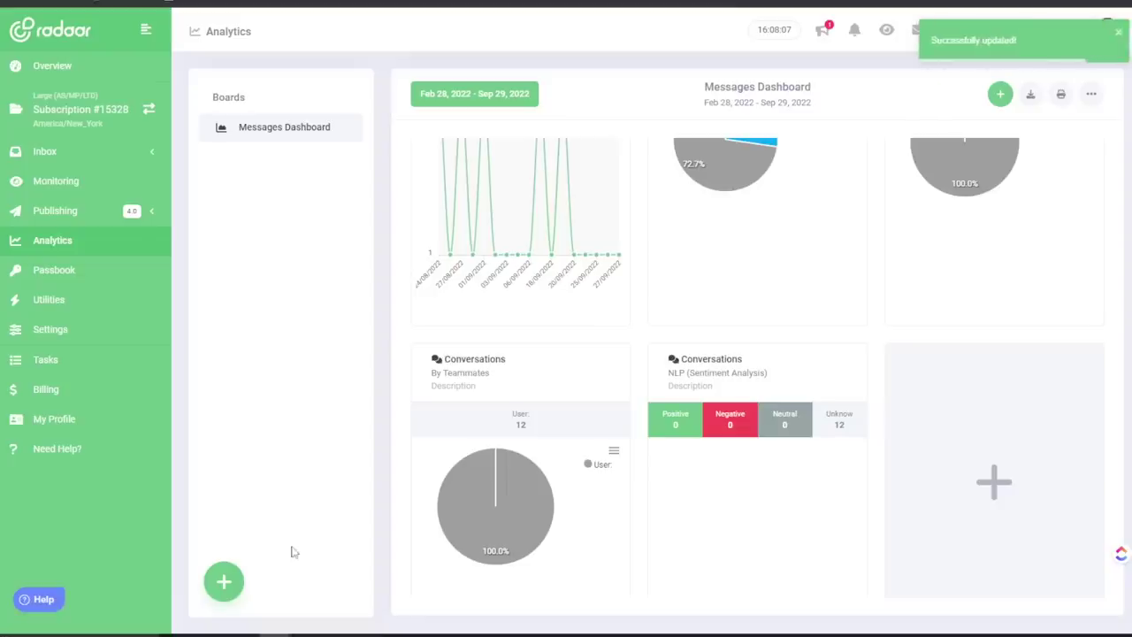
- Create a new board named 'Facebook'
left_click(223, 581)
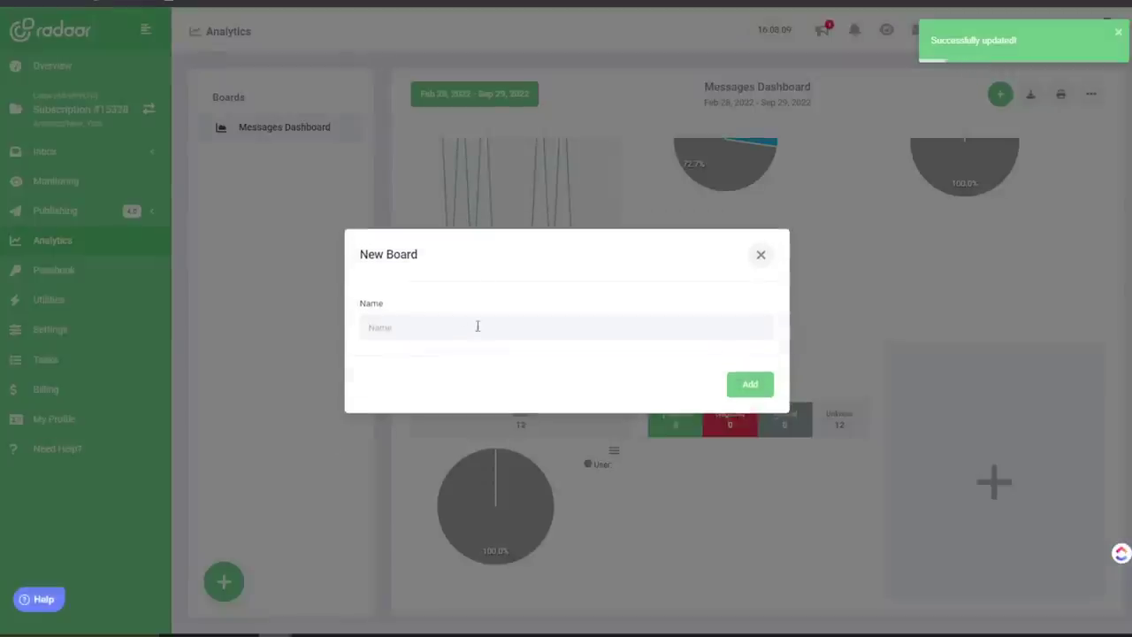
type("Y")
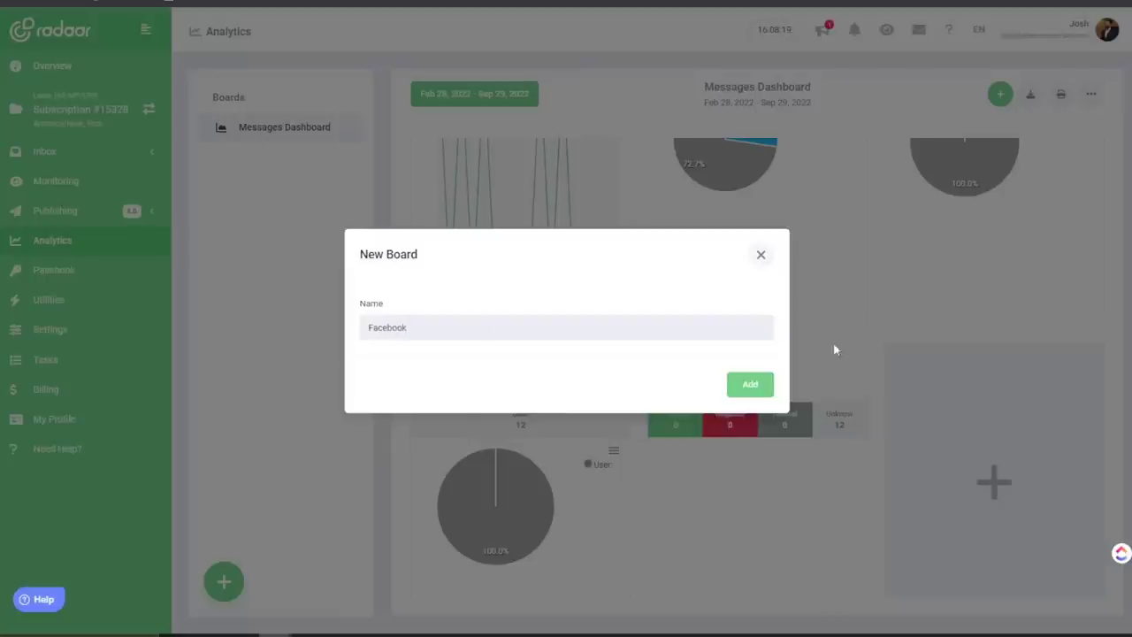
left_click(758, 384)
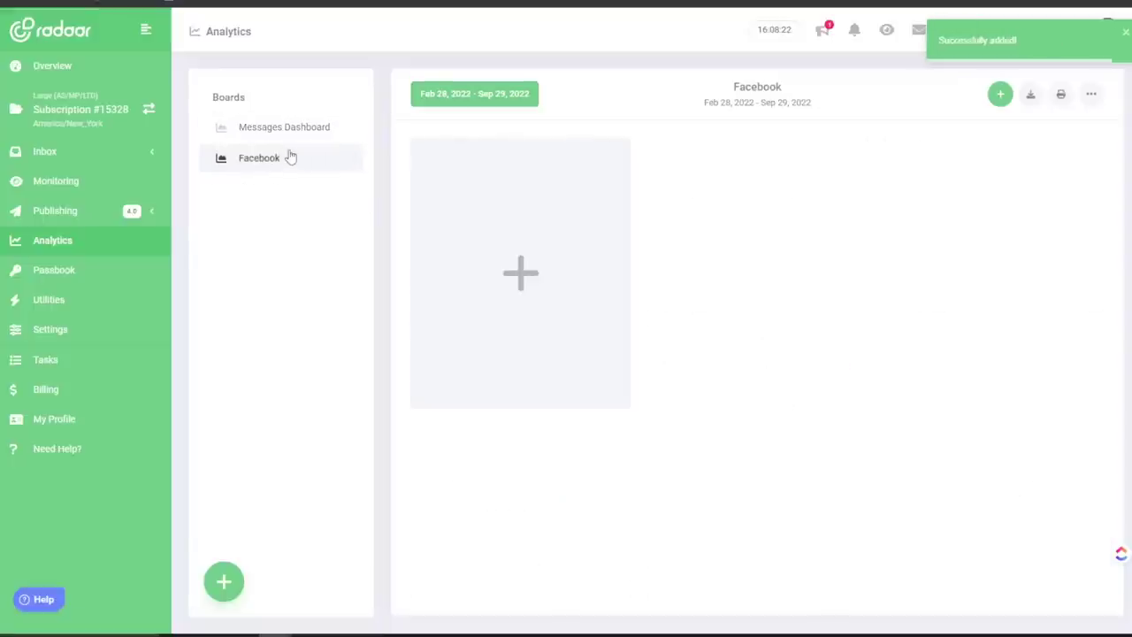
- Add the Facebook Followers widget to the empty Facebook board
left_click(510, 271)
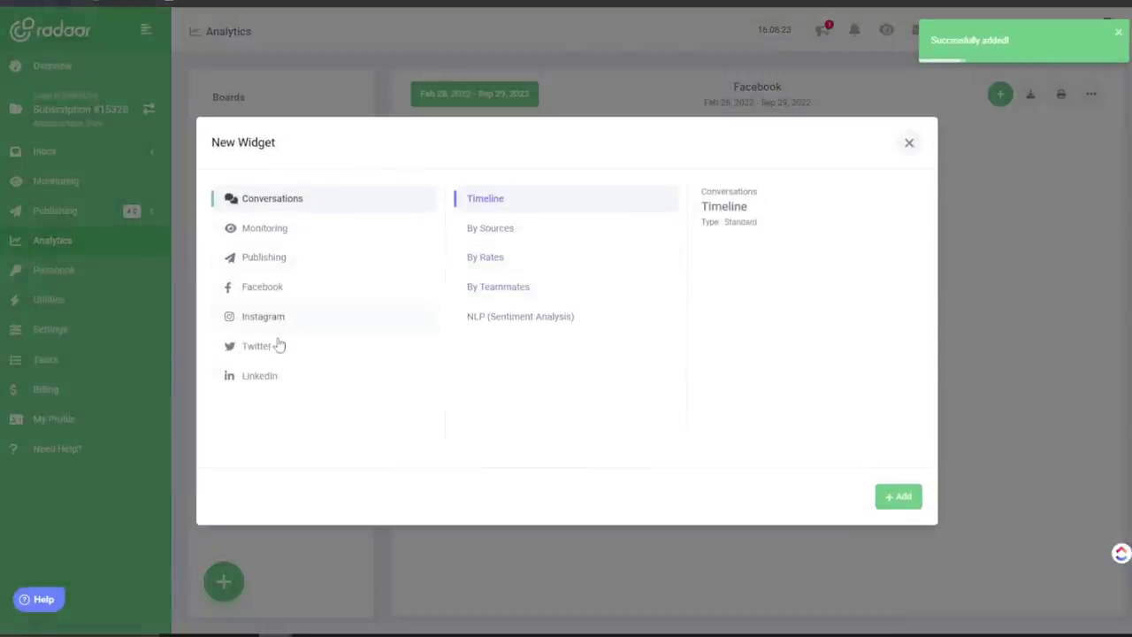
left_click(284, 290)
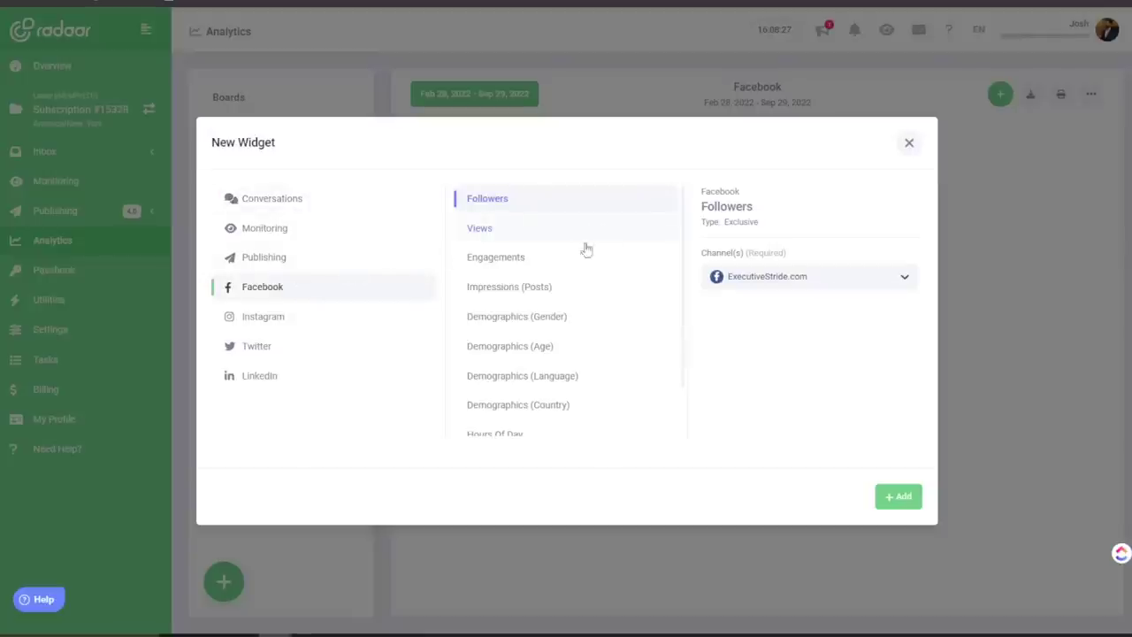
left_click(902, 497)
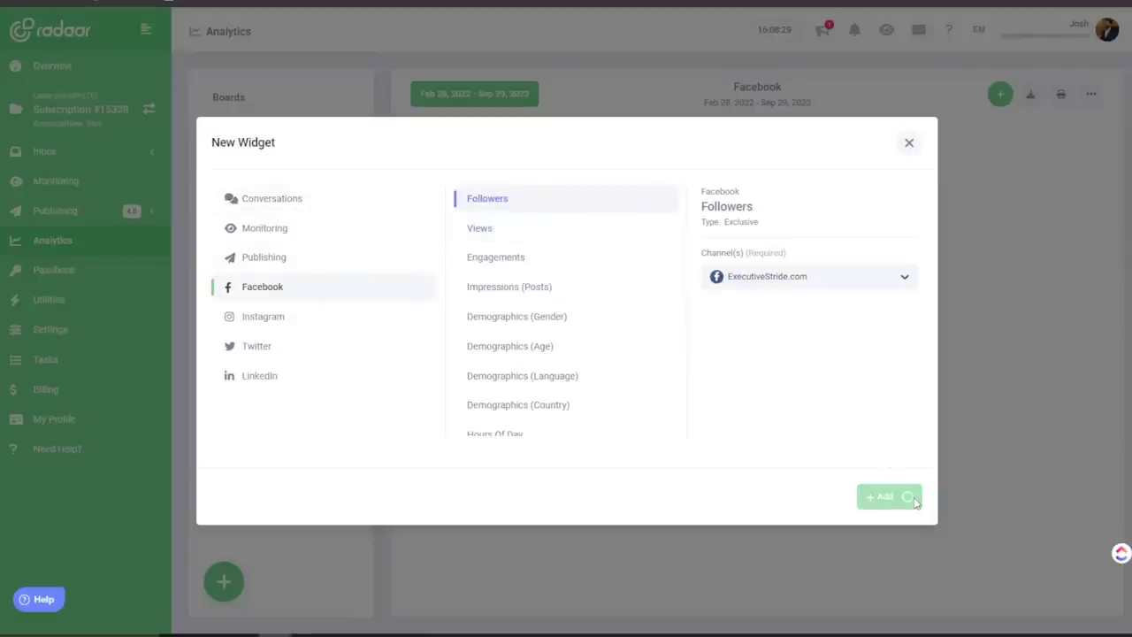
- Browse the widget chooser again, close it unused, and return to Messages Dashboard
left_click(734, 290)
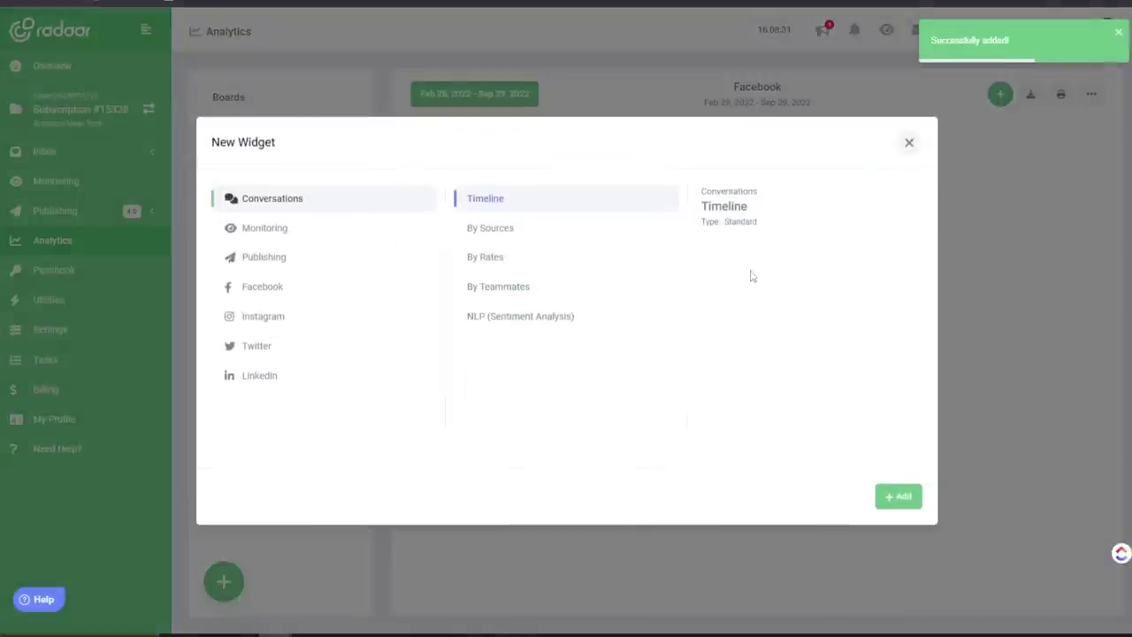
left_click(571, 232)
left_click(319, 289)
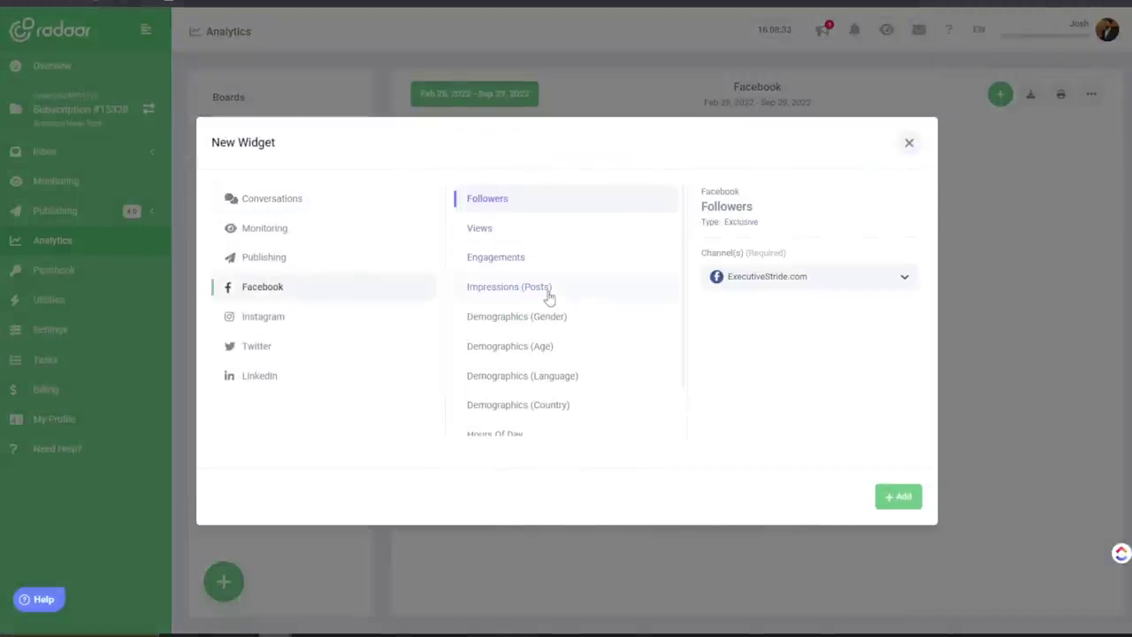
scroll(541, 368, "down", 2)
left_click(908, 143)
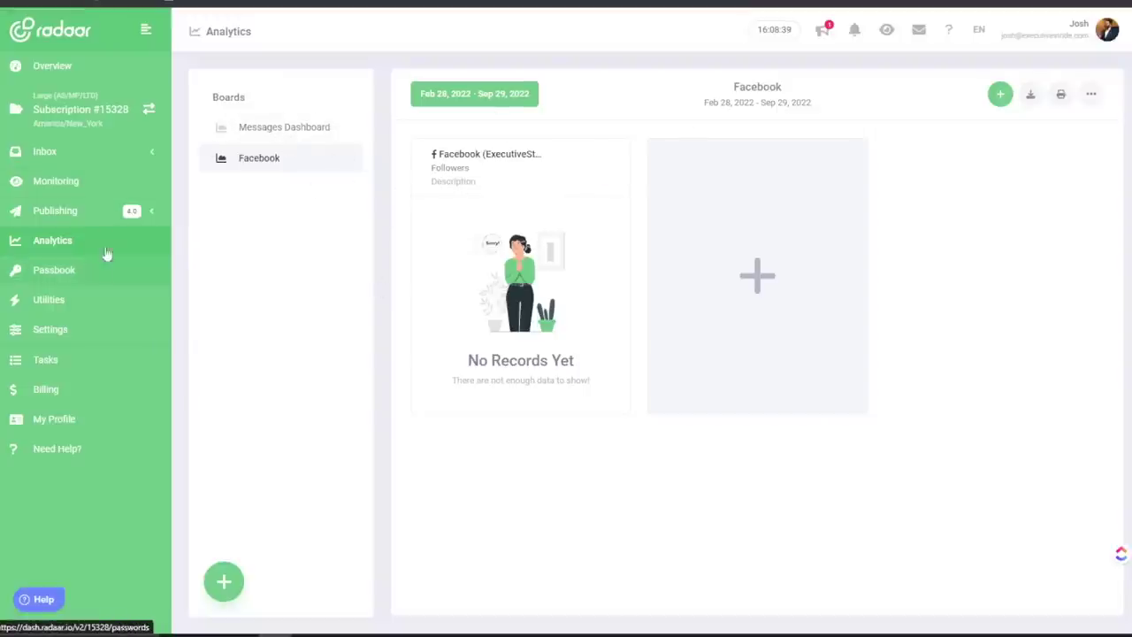
left_click(224, 140)
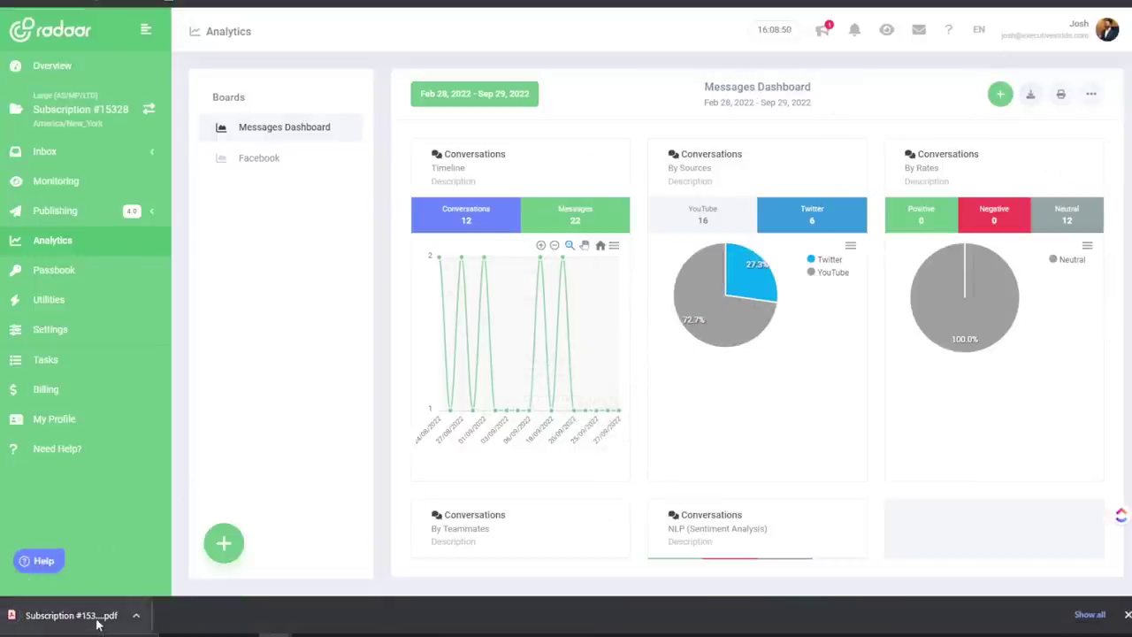
- Open the downloaded Messages Dashboard PDF
left_click(71, 615)
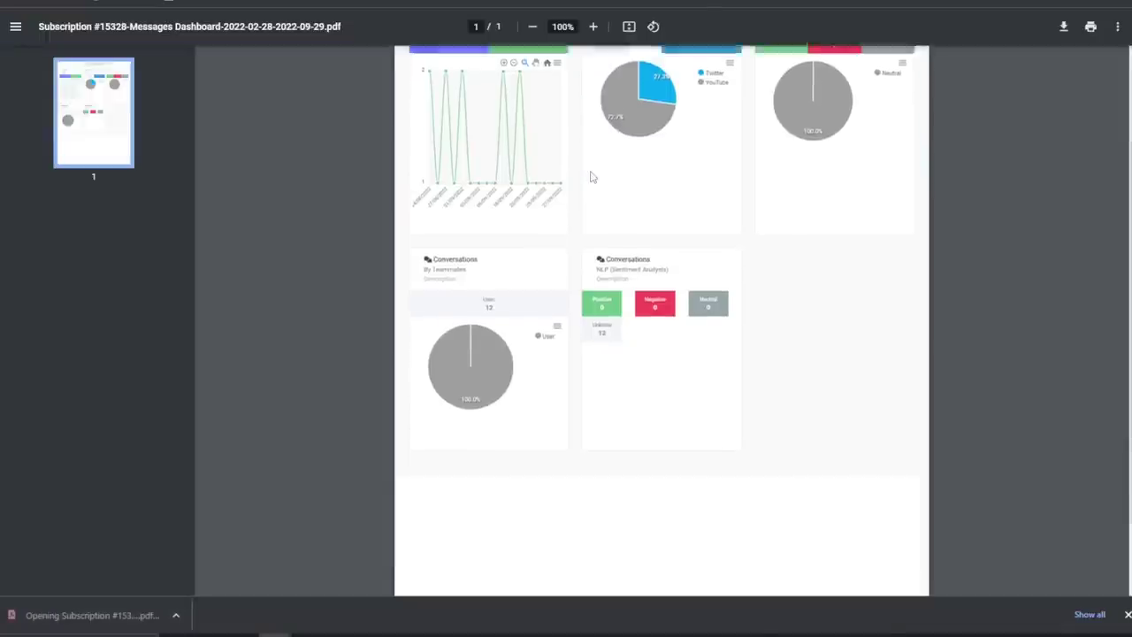
scroll(655, 241, "down", 3)
scroll(672, 256, "up", 3)
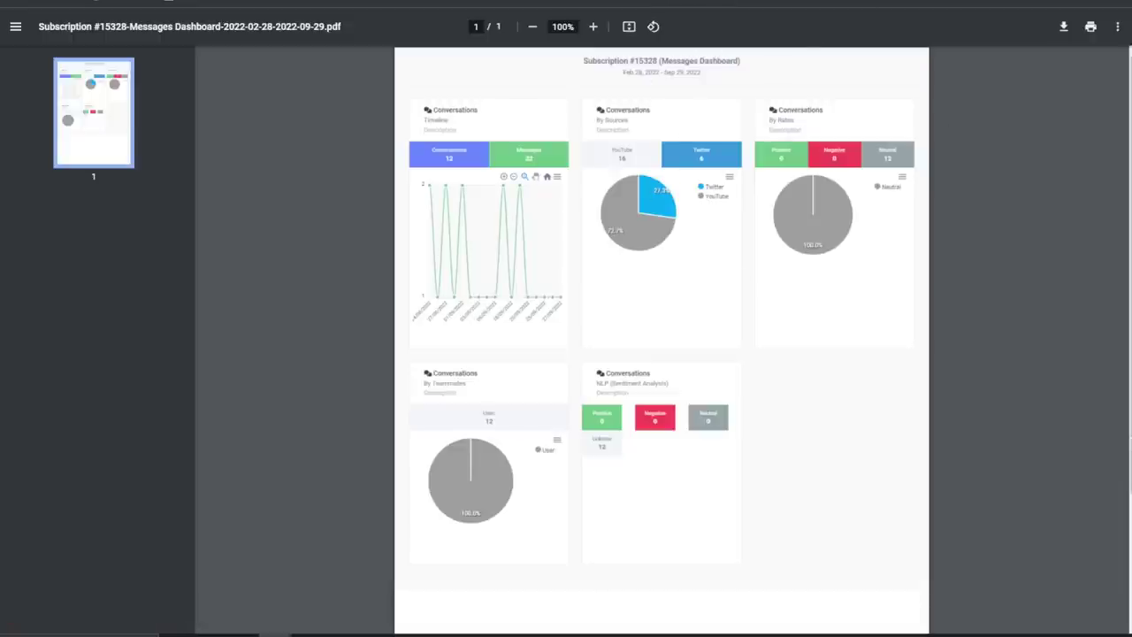
key("ctrl+w")
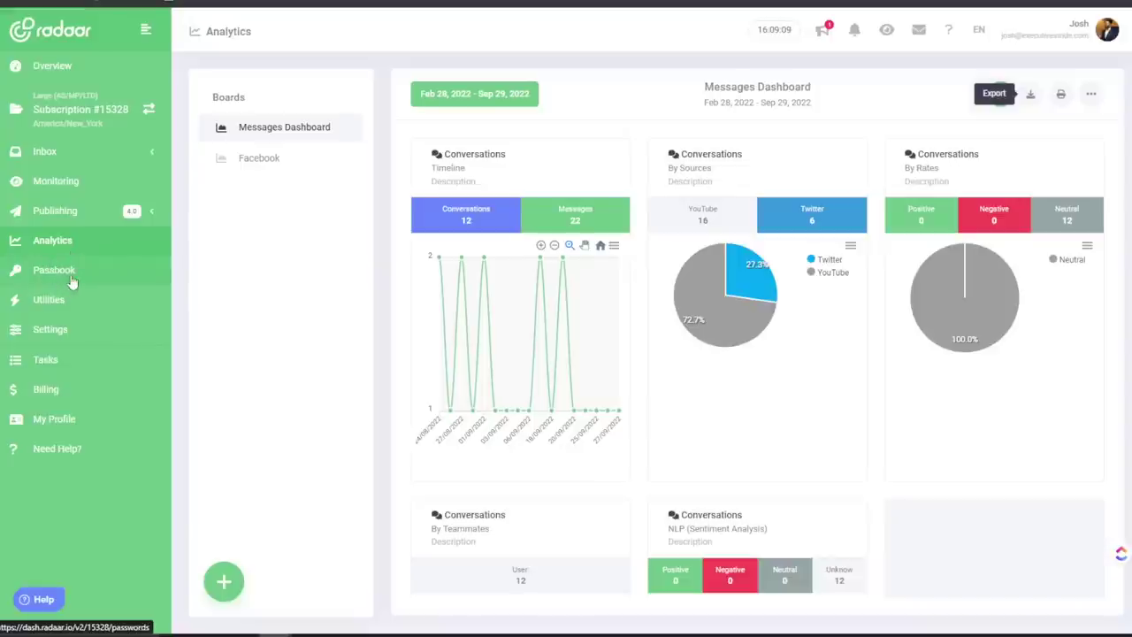
left_click(72, 279)
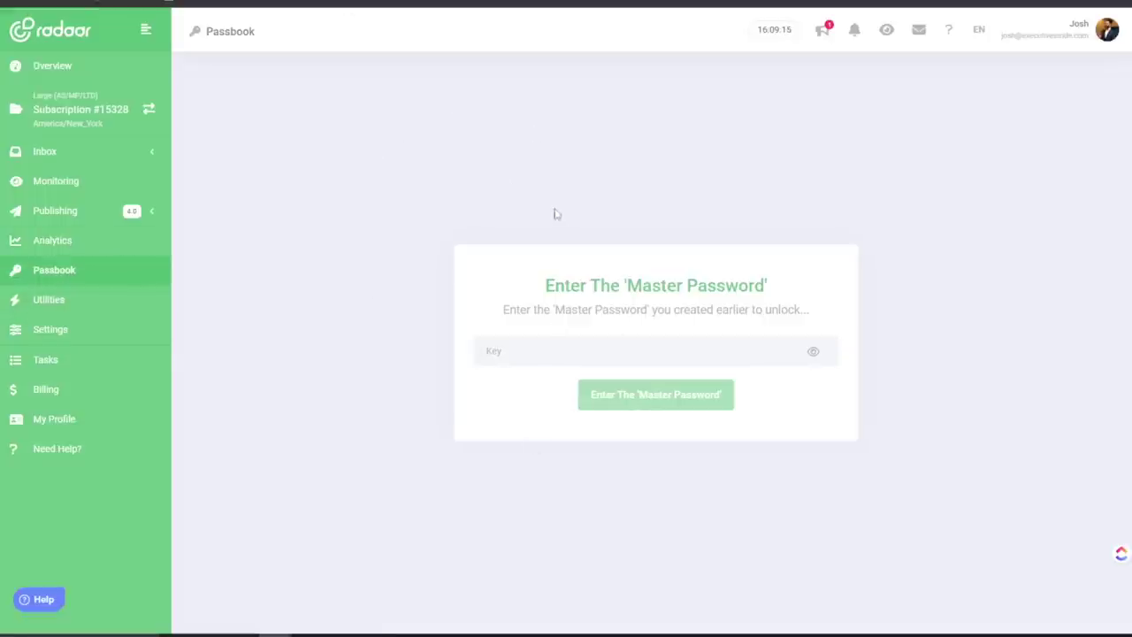
- Highlight and clear the Passbook master password heading and subtitle text
left_click_drag(585, 277, 767, 284)
left_click(640, 310)
left_click_drag(637, 310, 648, 330)
left_click(625, 337)
left_click_drag(531, 278, 596, 312)
left_click(584, 324)
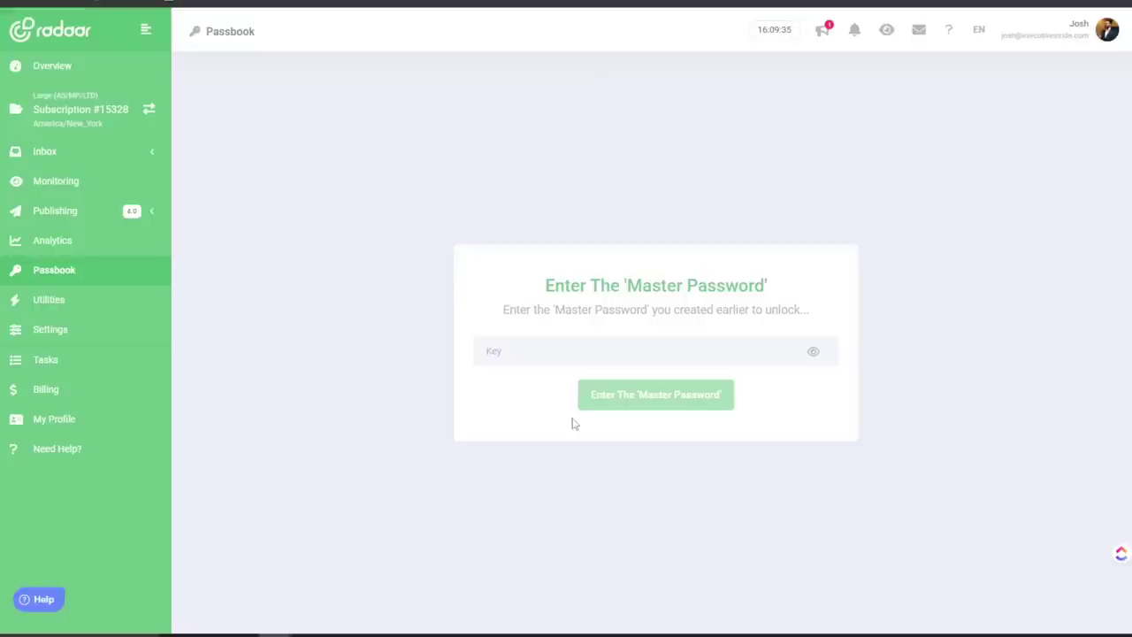
- Focus and leave the master password key field, then go to Utilities
left_click(519, 341)
left_click(721, 326)
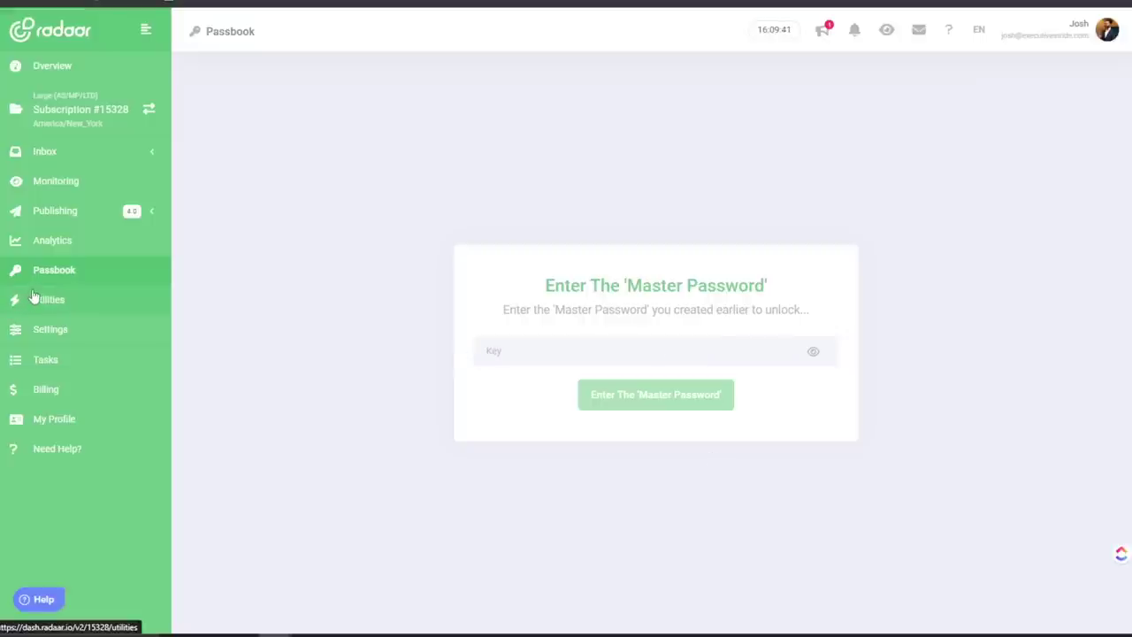
left_click(79, 300)
left_click(70, 300)
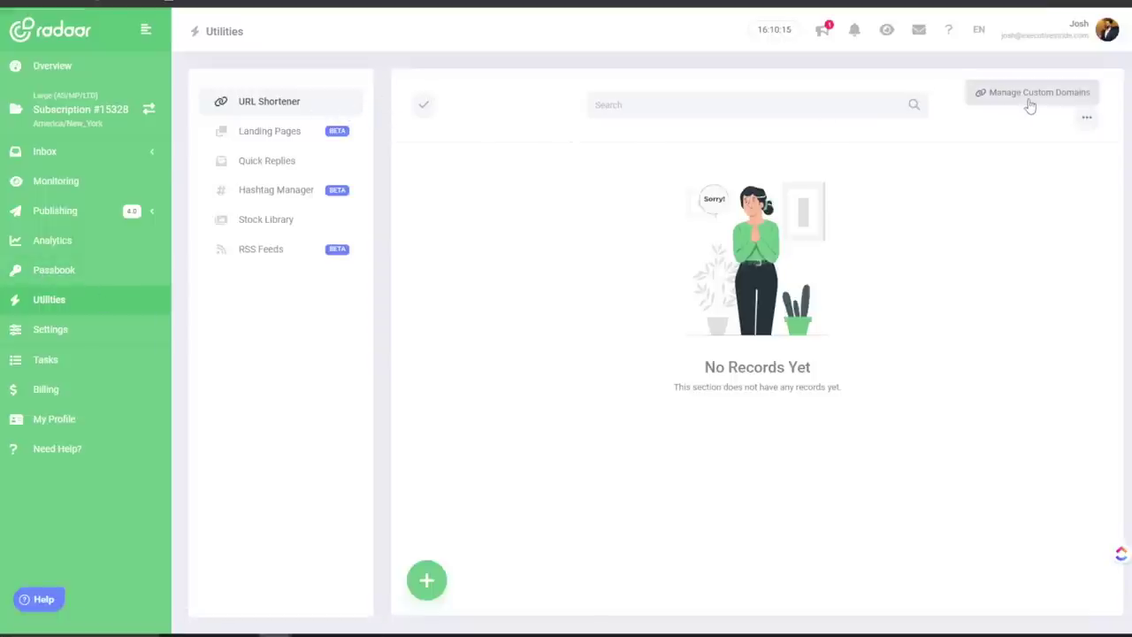
- Open Manage Custom Domains from the URL Shortener
left_click(976, 92)
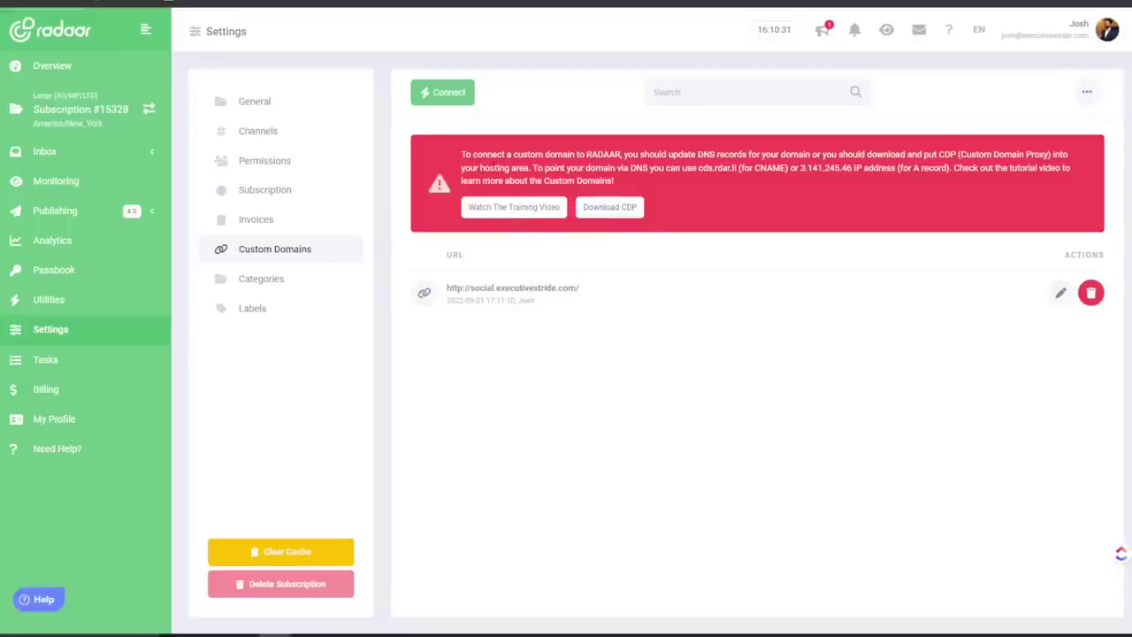
- Open and close the connect domain form, then highlight the connected domain's URL
left_click(442, 92)
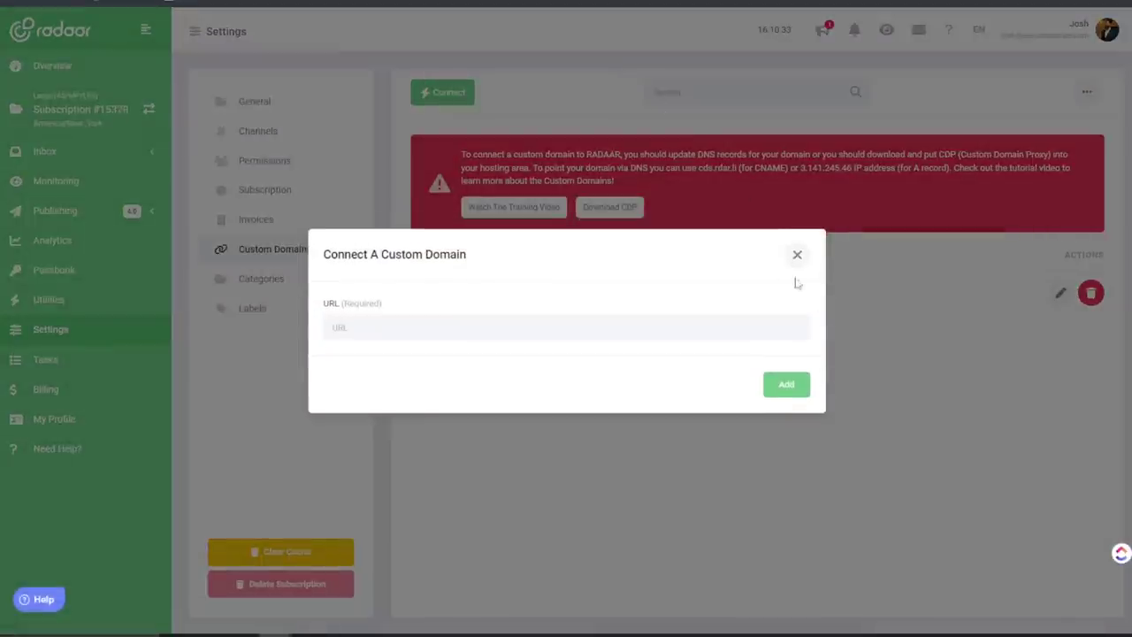
left_click(799, 255)
left_click_drag(594, 284, 479, 292)
left_click(536, 366)
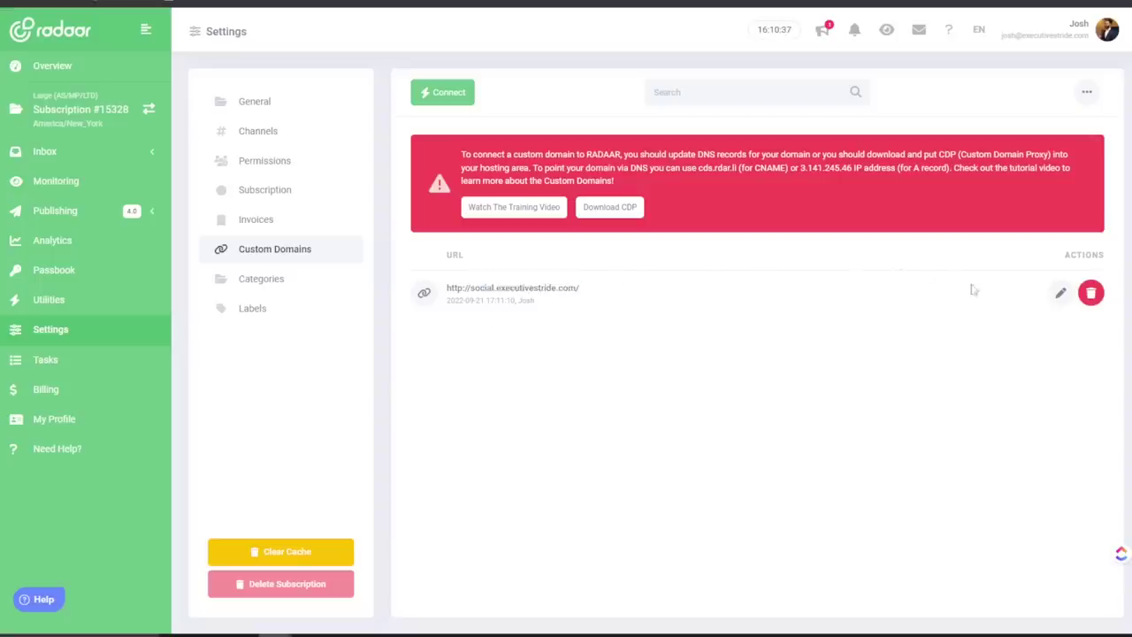
- Open the connected domain's edit form, close it unchanged, and show Categories
left_click(1060, 292)
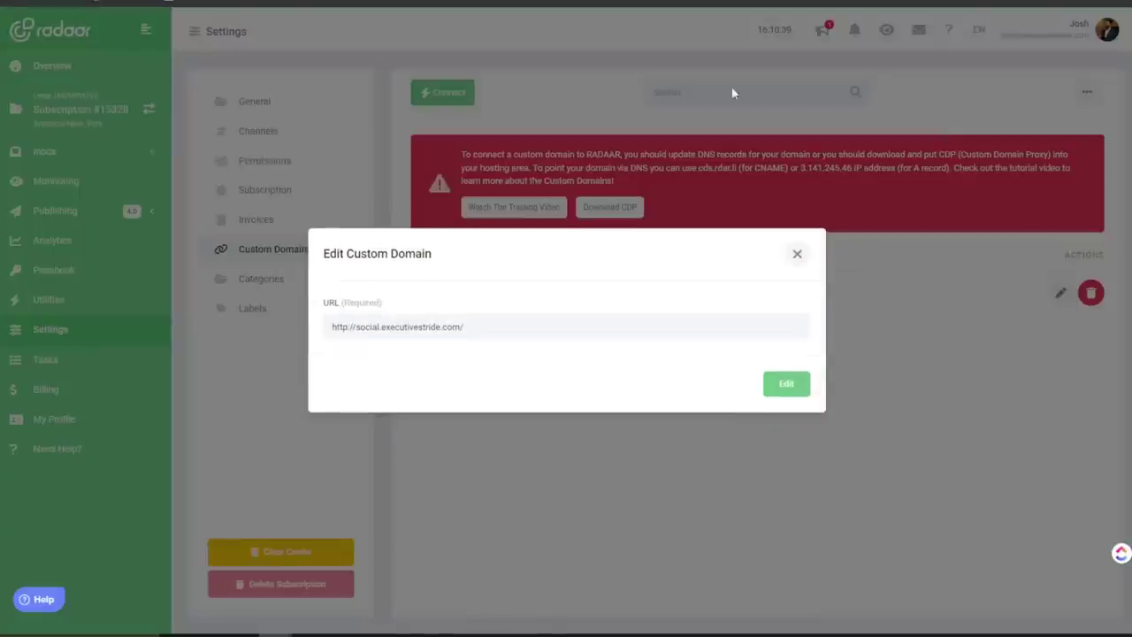
left_click(798, 257)
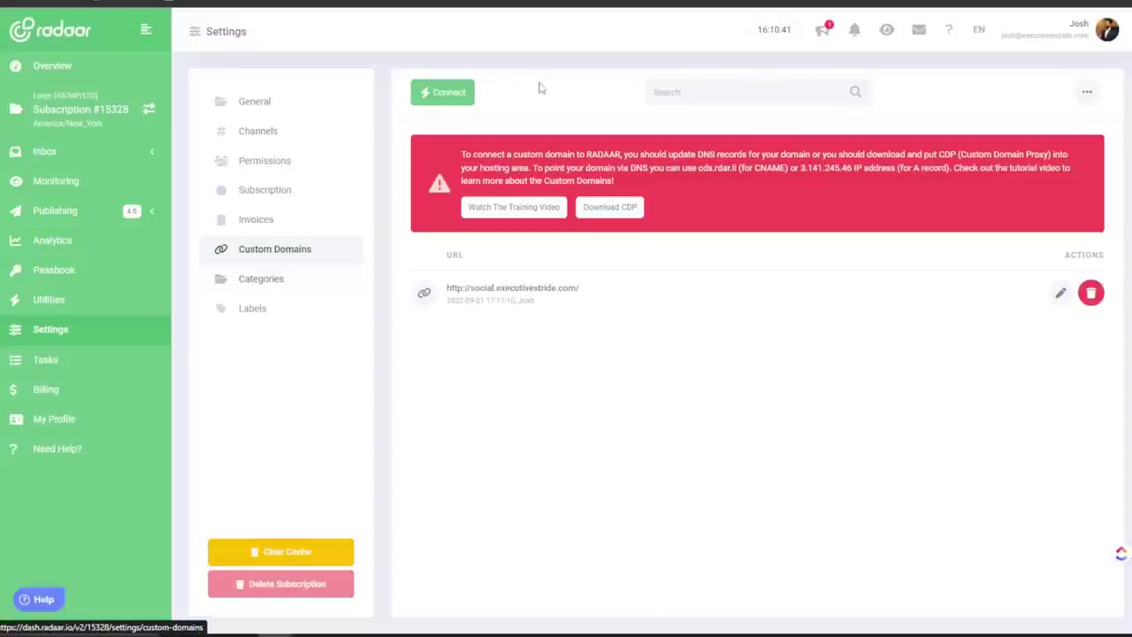
left_click(321, 285)
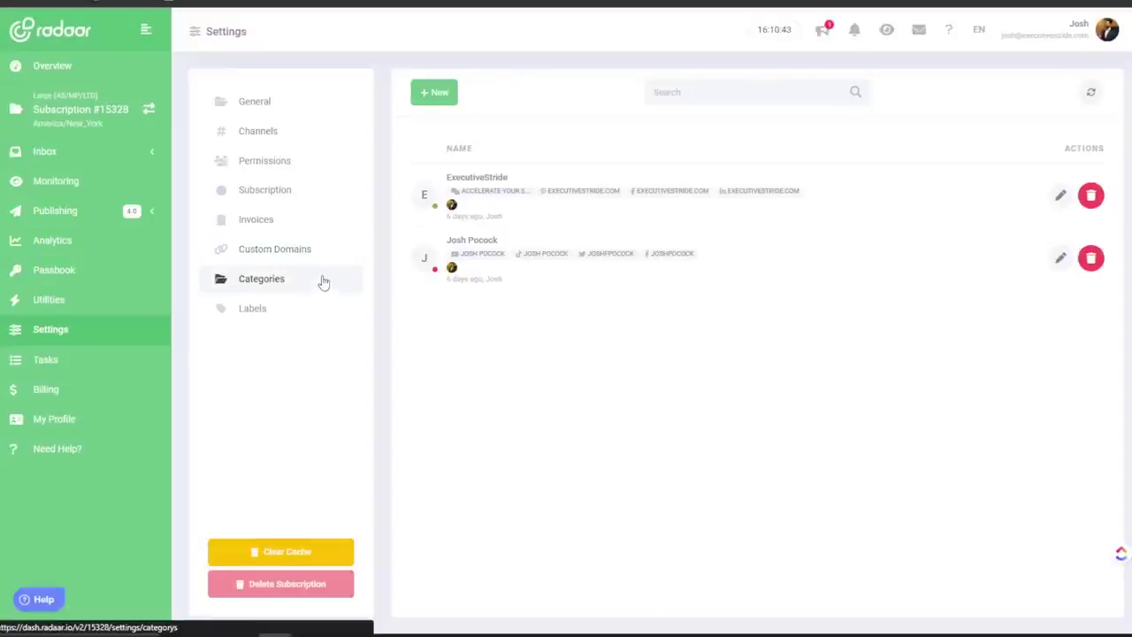
- Draft a new category with the Pinterest ExecutiveStride.com channel, then discard it unsaved
left_click(434, 92)
left_click_drag(332, 228, 409, 240)
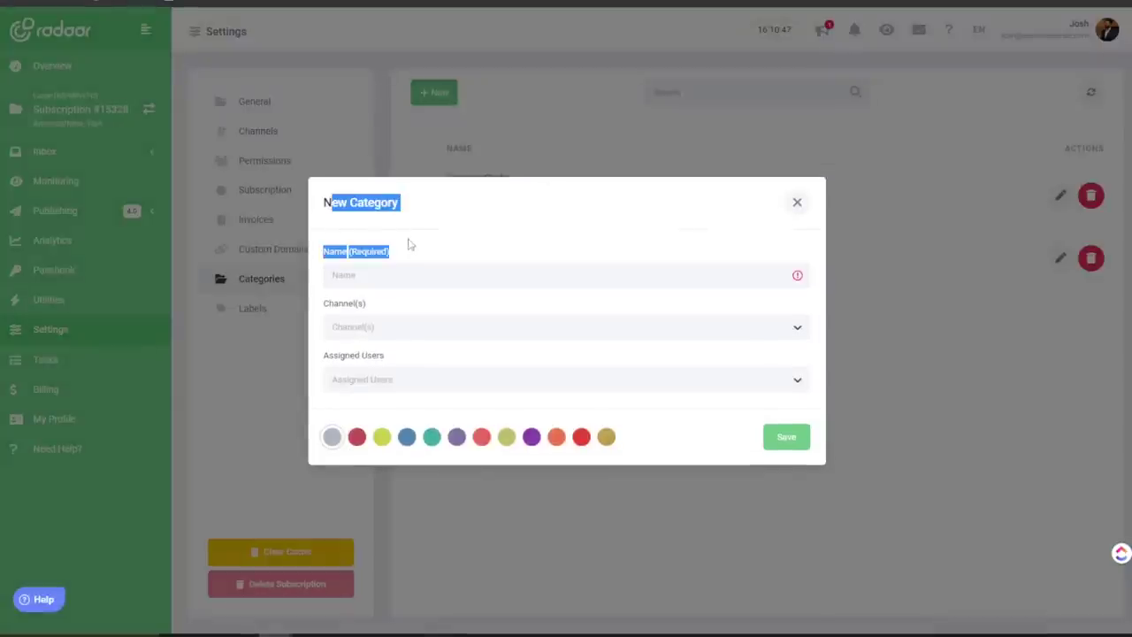
left_click(354, 329)
left_click(459, 314)
left_click(419, 390)
left_click(432, 384)
left_click(445, 336)
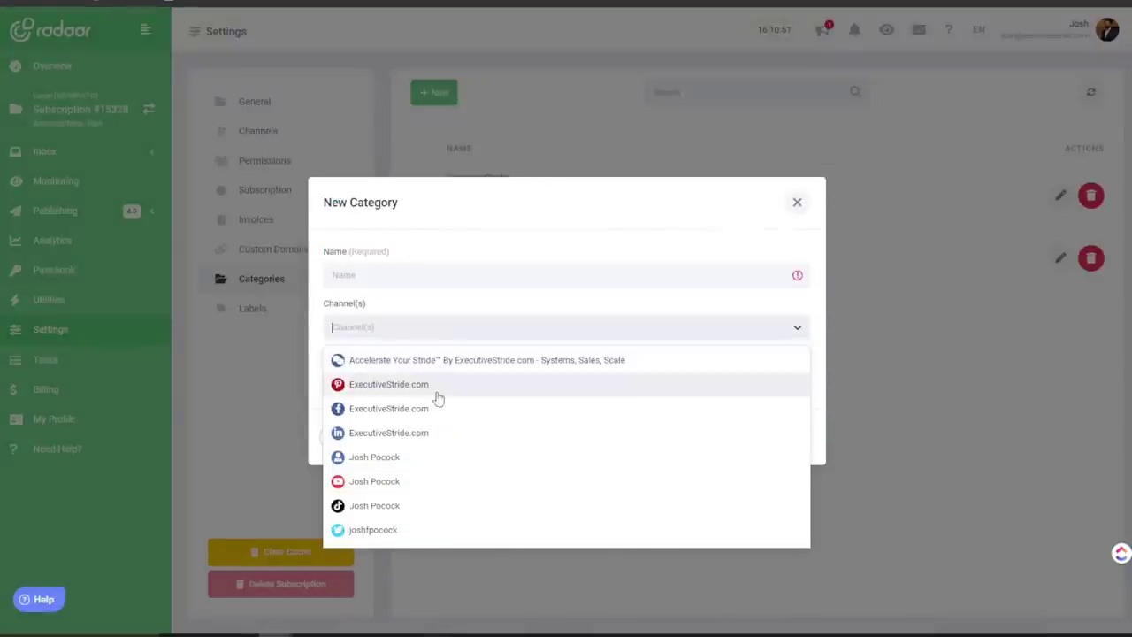
left_click(437, 393)
left_click(487, 330)
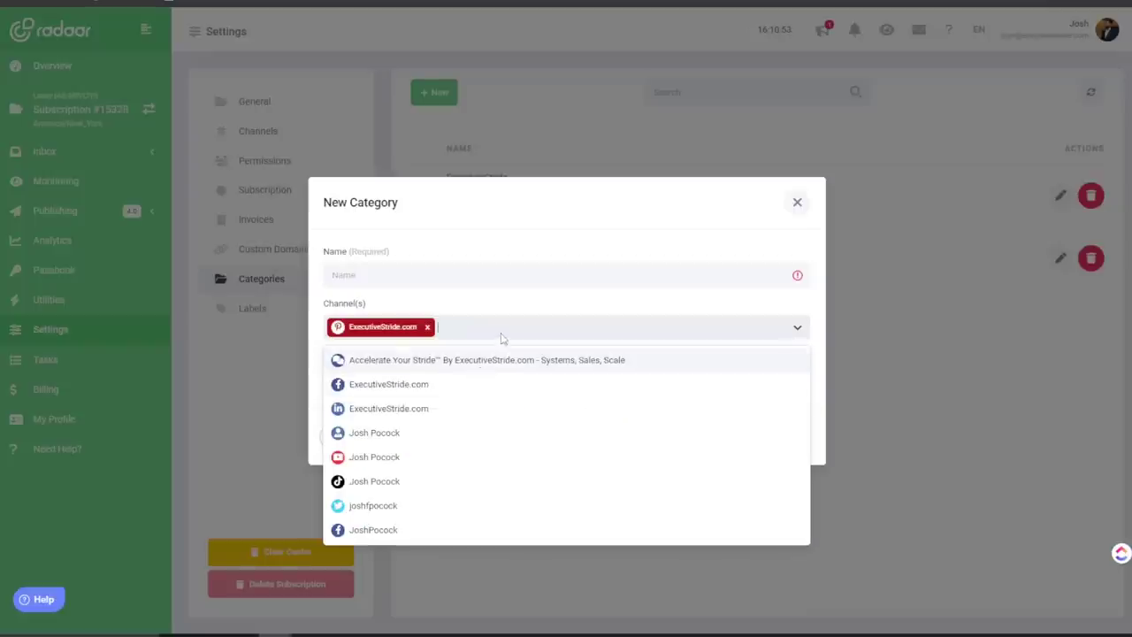
left_click(657, 309)
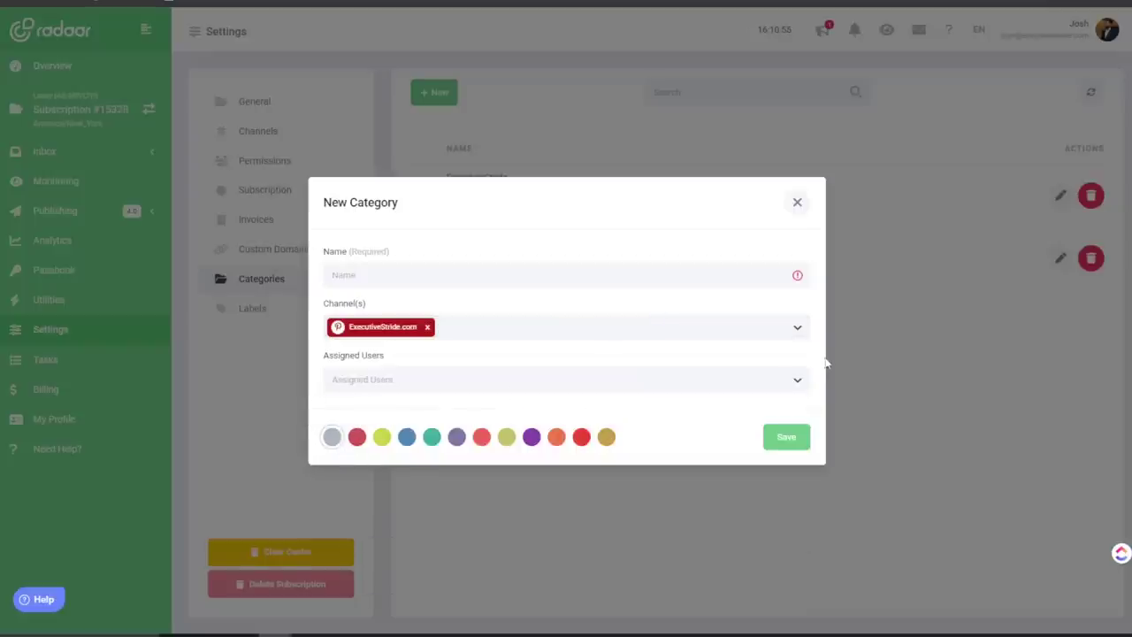
left_click(804, 202)
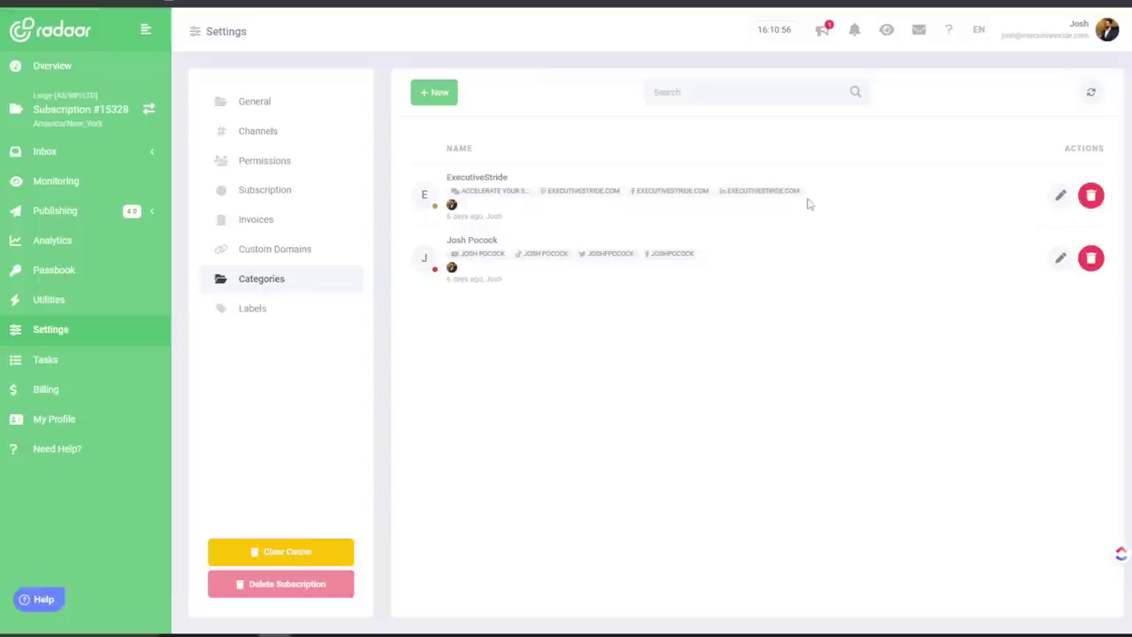
- Show the Labels settings, start a new label, and close it unsaved
left_click(318, 313)
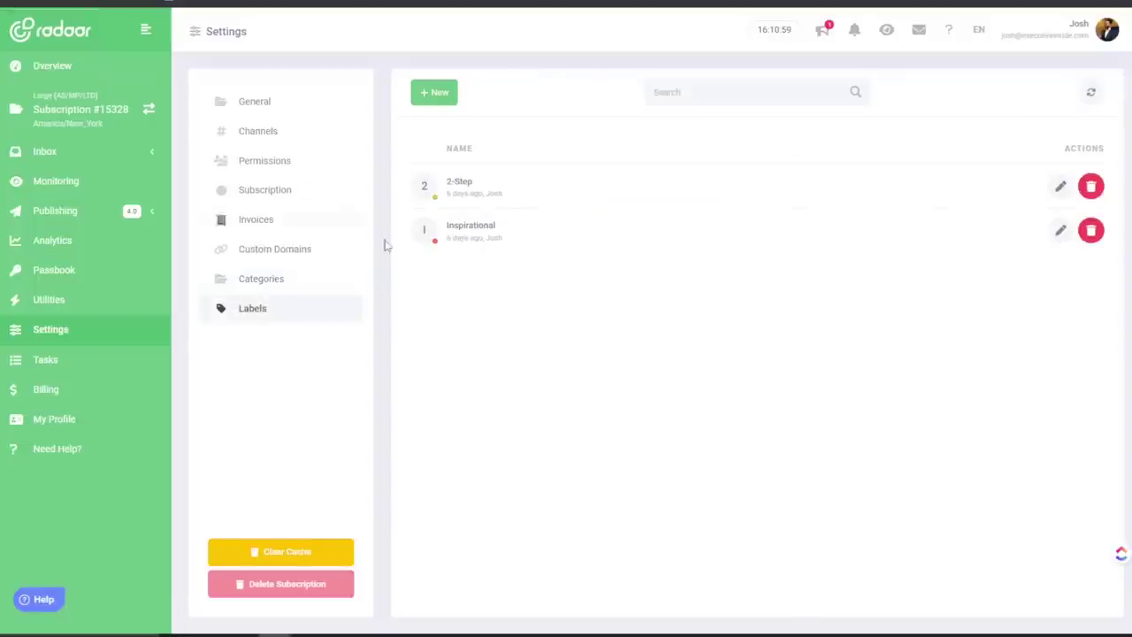
left_click(453, 95)
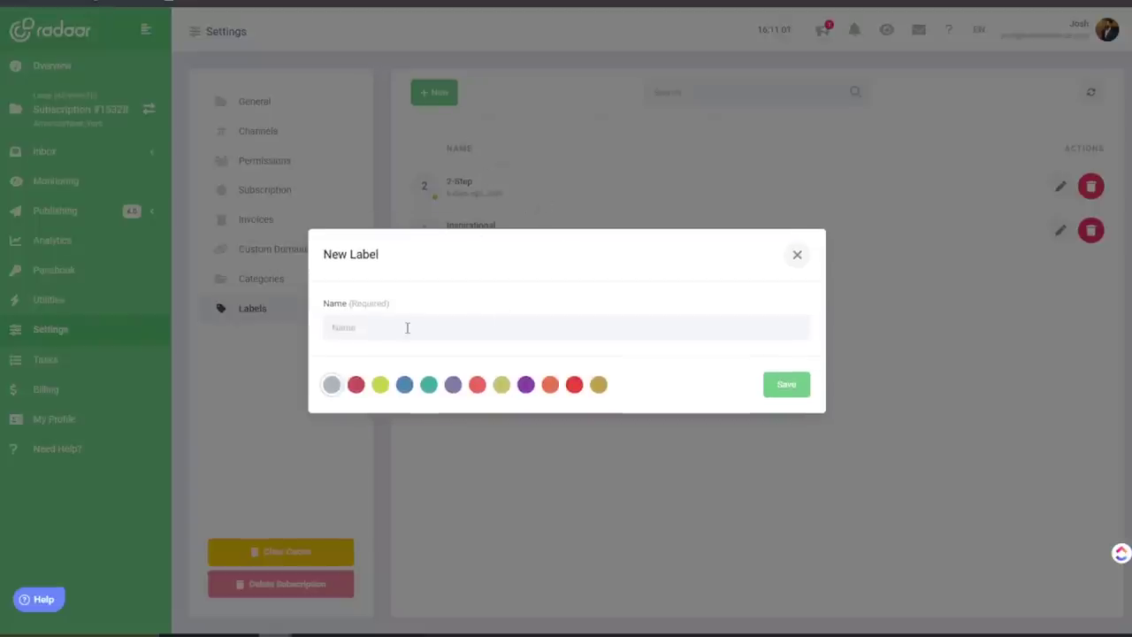
left_click(801, 258)
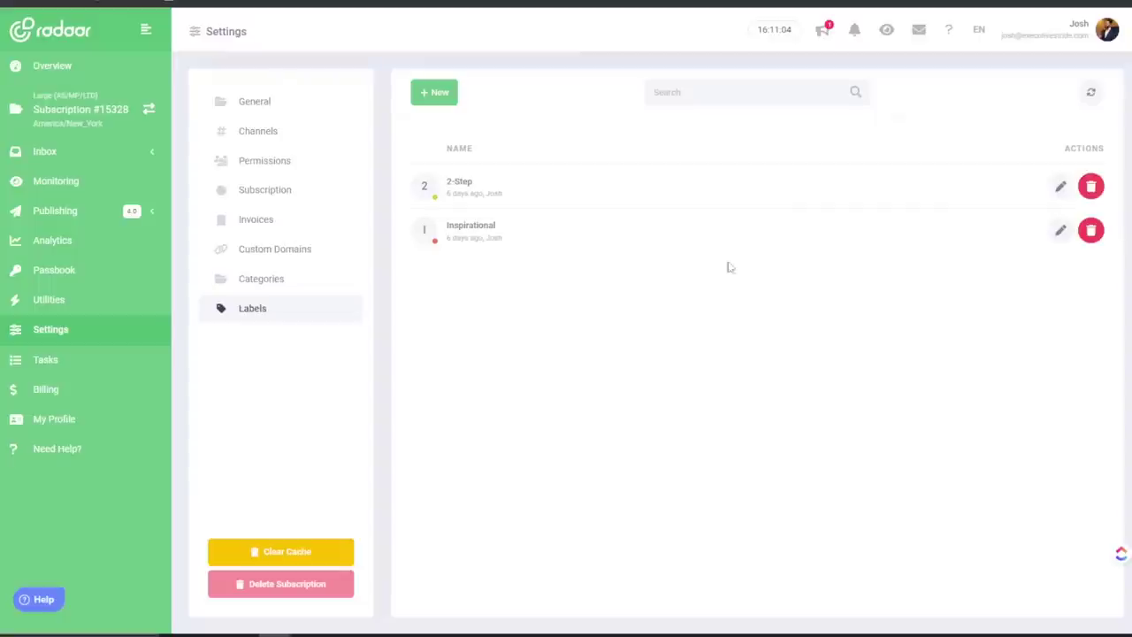
- Check the Invoices and Subscription pages and the Deal Code field, then view team Permissions
left_click(253, 222)
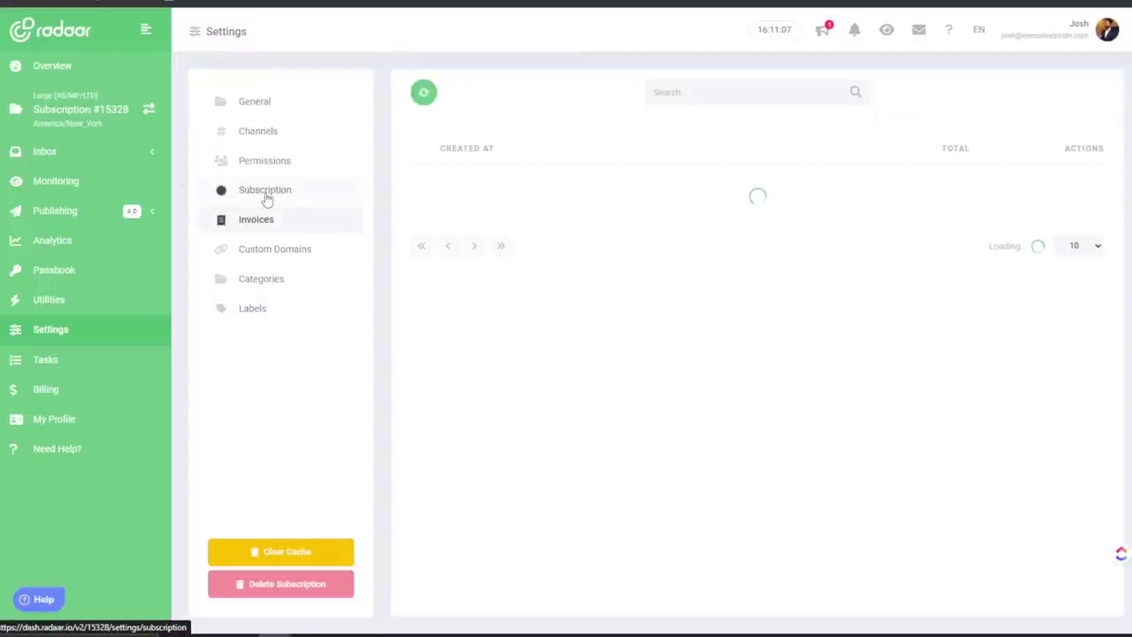
left_click(265, 195)
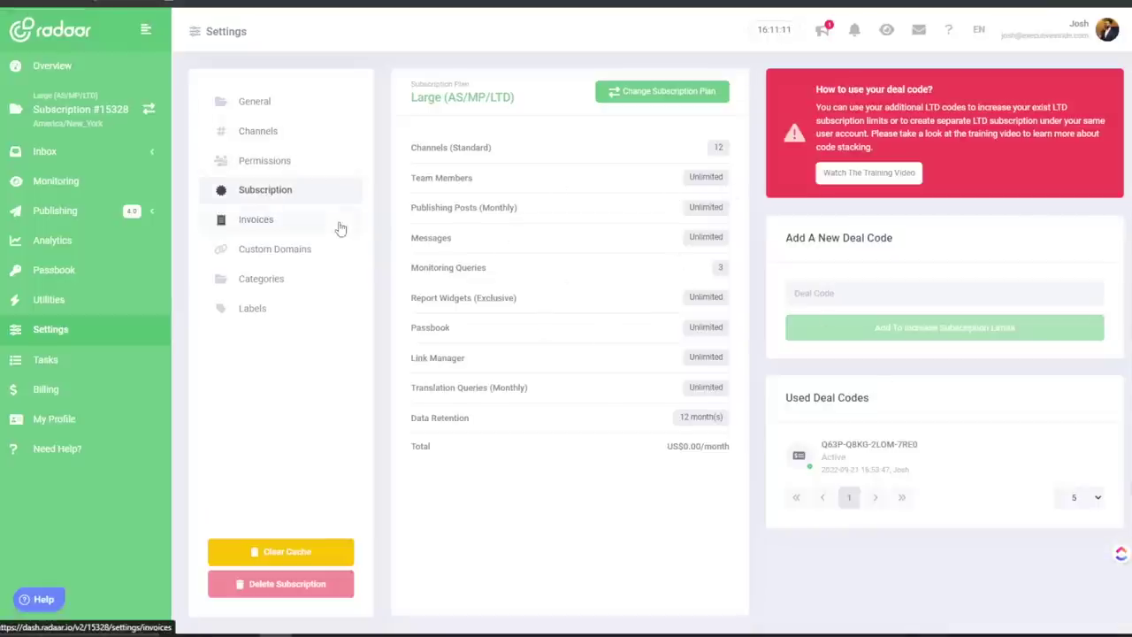
left_click(847, 293)
left_click_drag(794, 259, 864, 261)
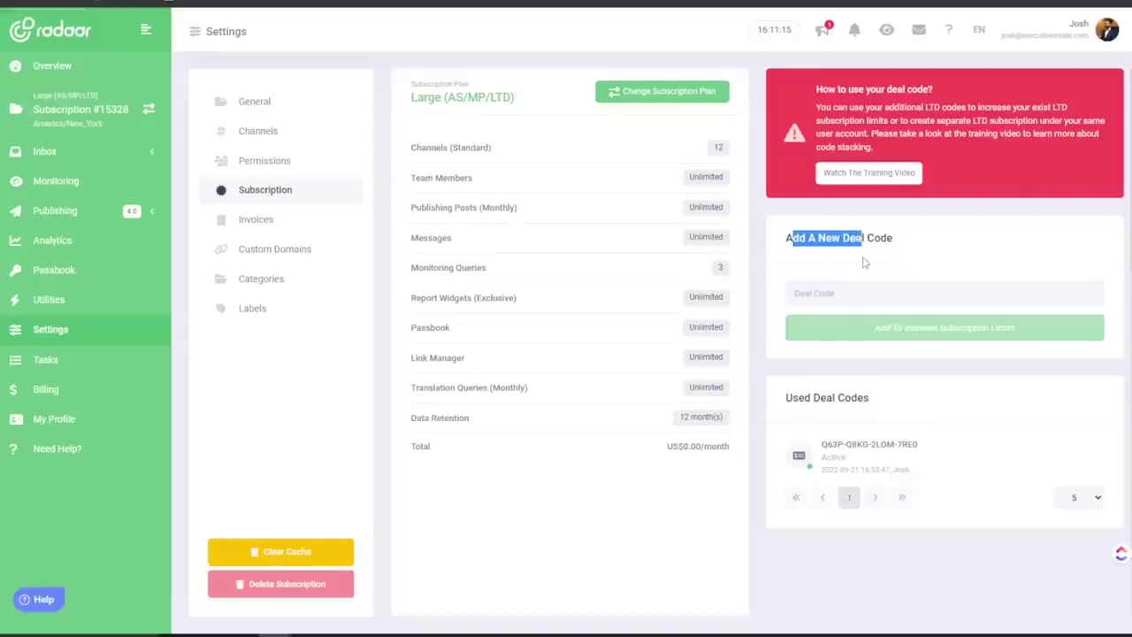
left_click(838, 285)
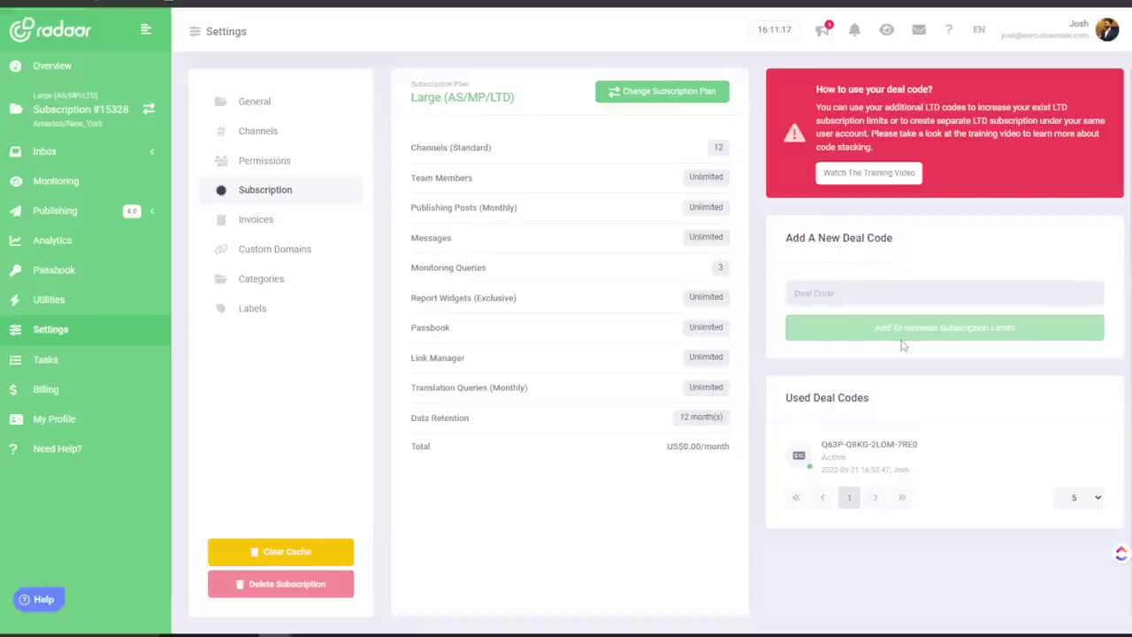
left_click(298, 165)
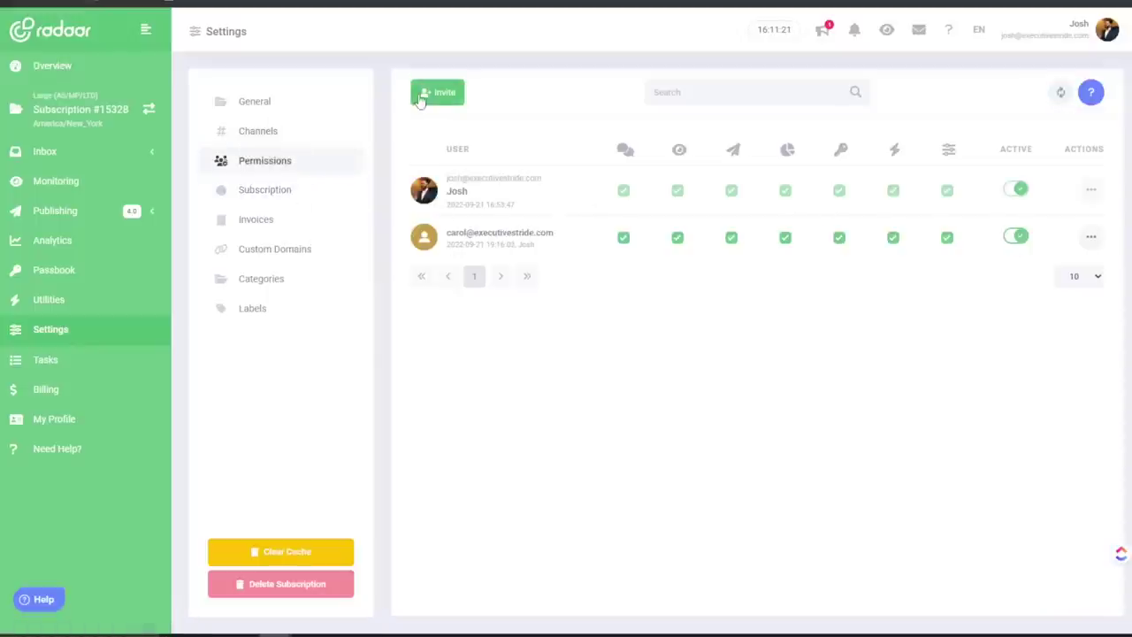
- Grant the second team member the first permission, then dismiss the row actions and Invite form
left_click(624, 239)
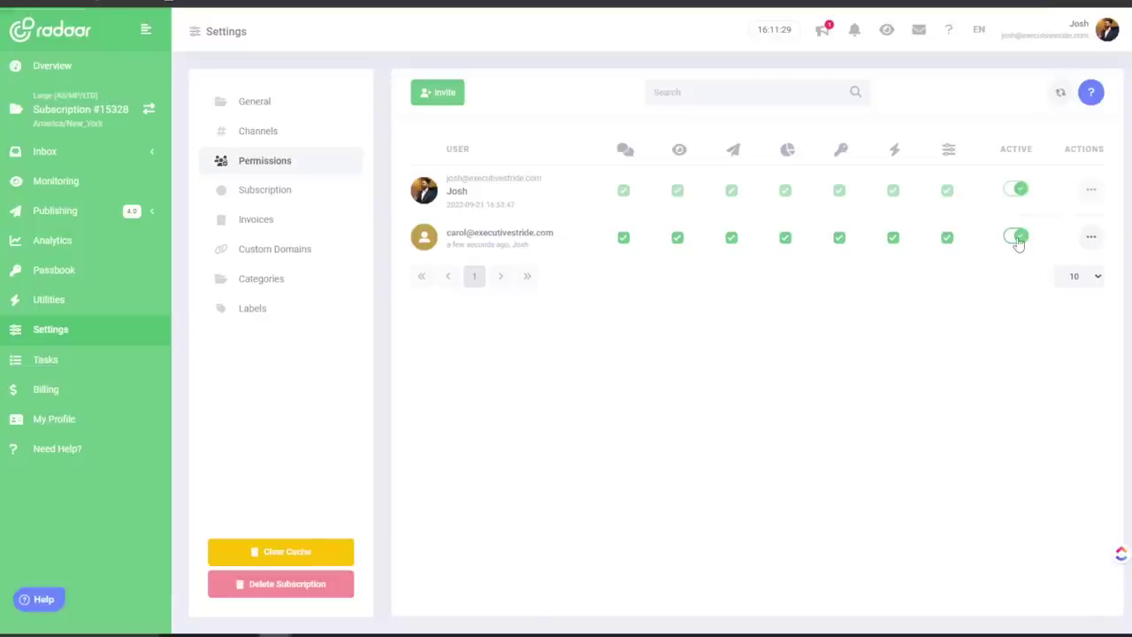
left_click(1092, 239)
left_click(884, 354)
left_click(436, 92)
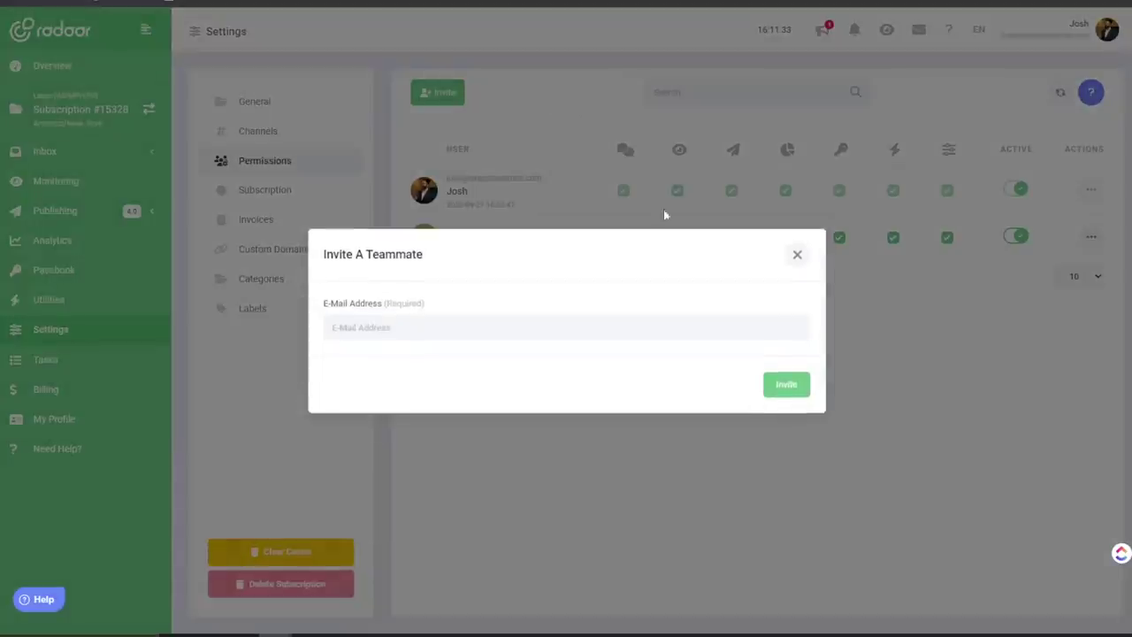
left_click(796, 254)
- Browse the Channels and General settings pages and look at the timezone choices
left_click(258, 133)
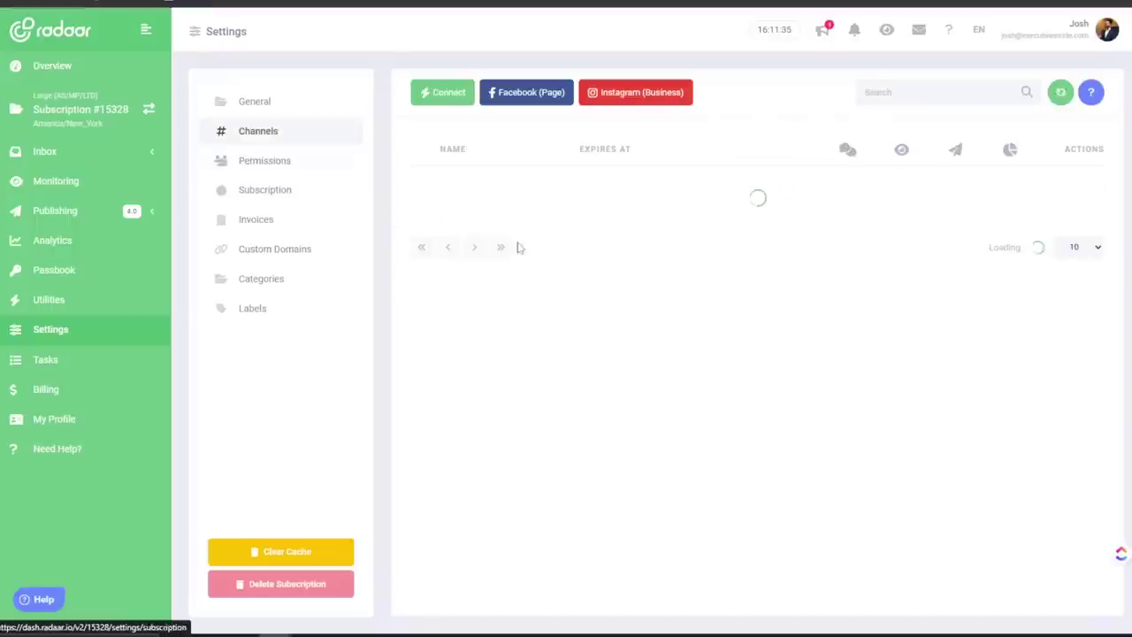
scroll(617, 210, "down", 1)
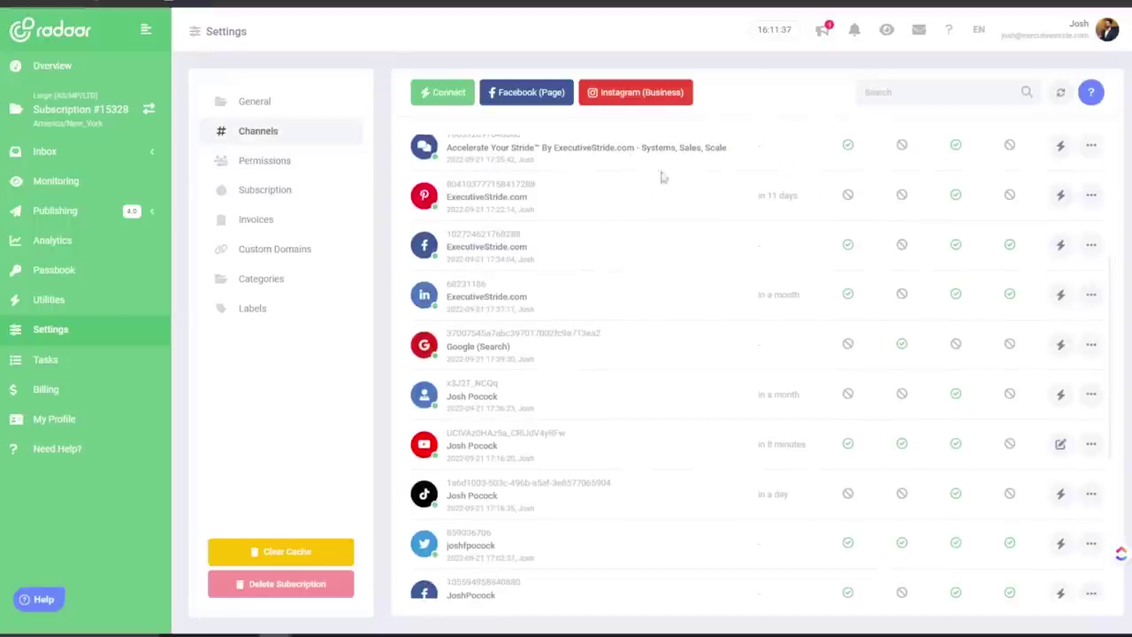
scroll(619, 204, "down", 1)
scroll(617, 269, "up", 3)
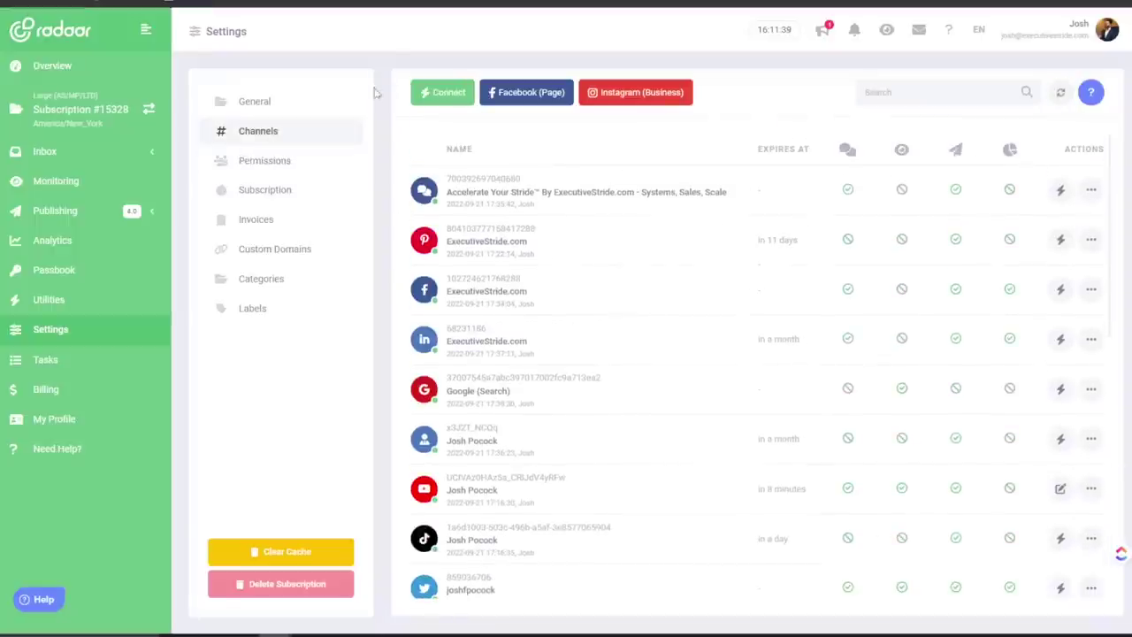
left_click(336, 105)
left_click(321, 130)
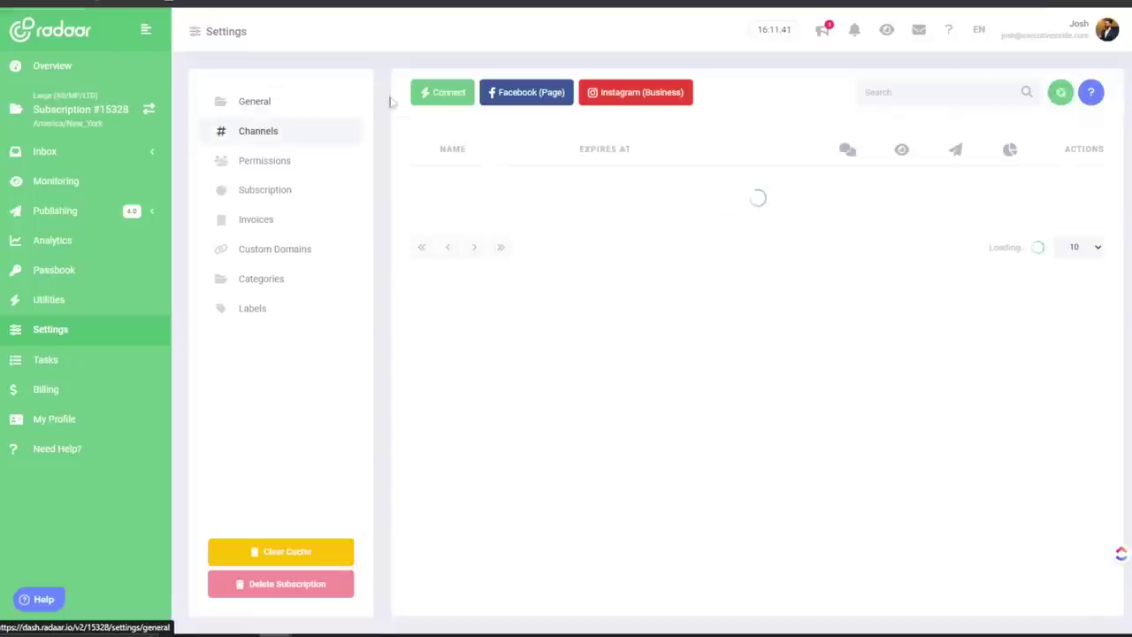
left_click(325, 103)
left_click(783, 194)
- Replace the subscription name with ExecutiveStride.com and save it
left_click(778, 196)
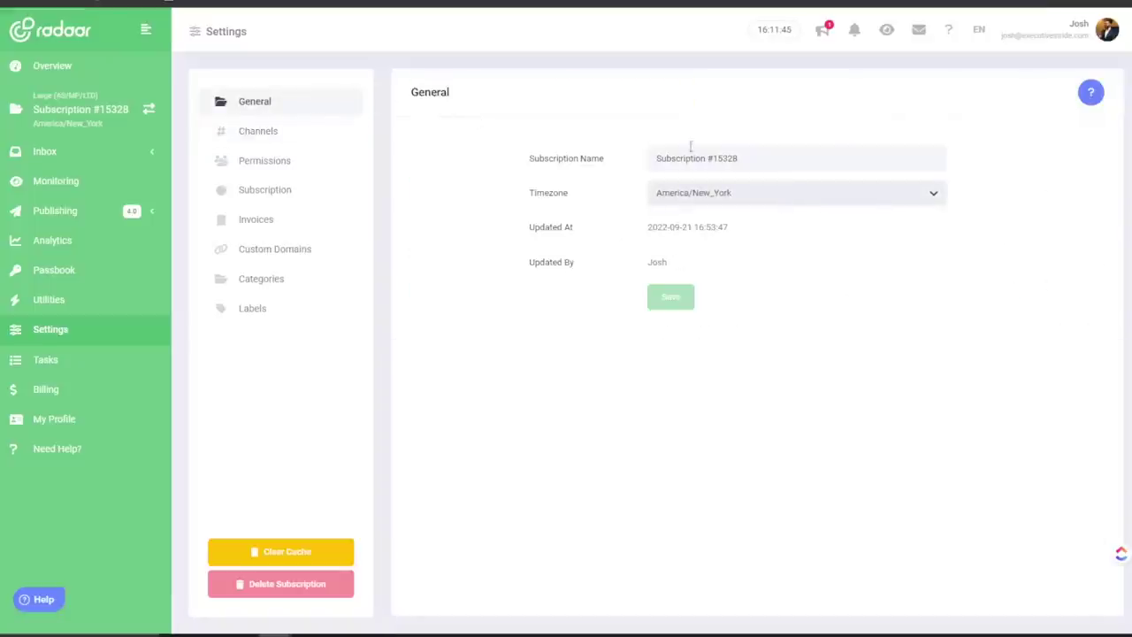
left_click(726, 158)
left_click_drag(753, 158, 545, 160)
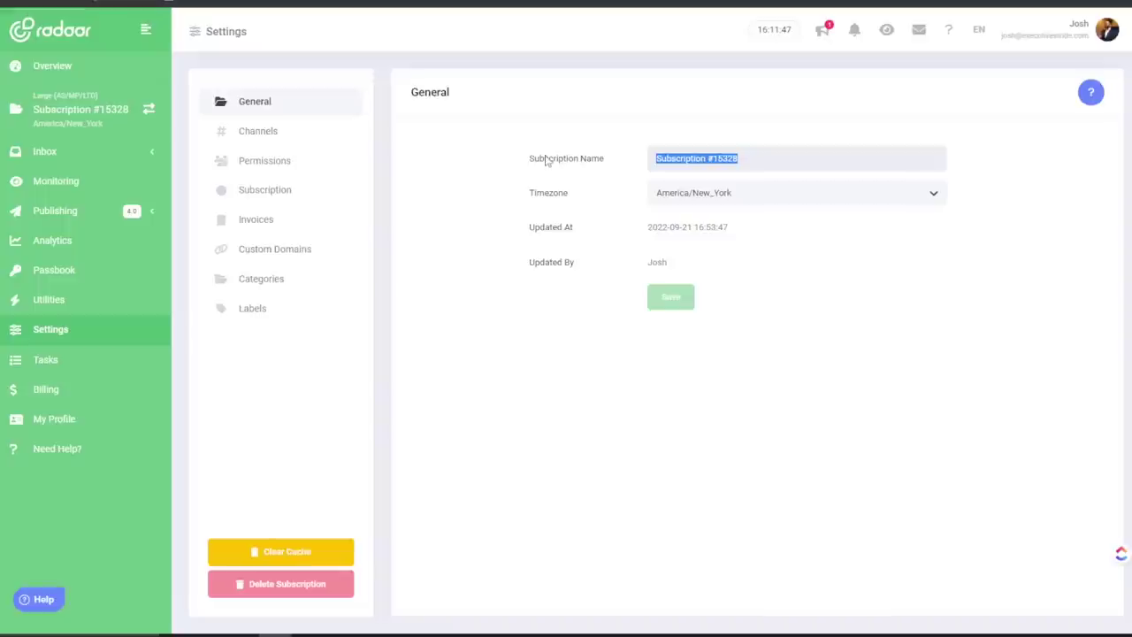
type("ExecutiveStride.com")
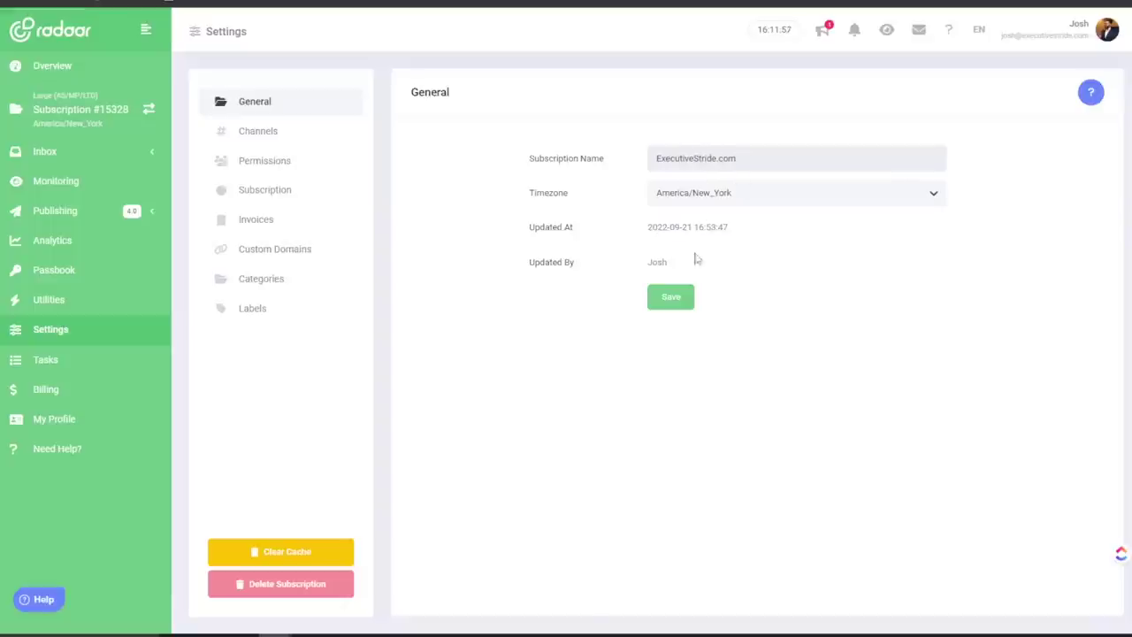
left_click(671, 297)
left_click(259, 131)
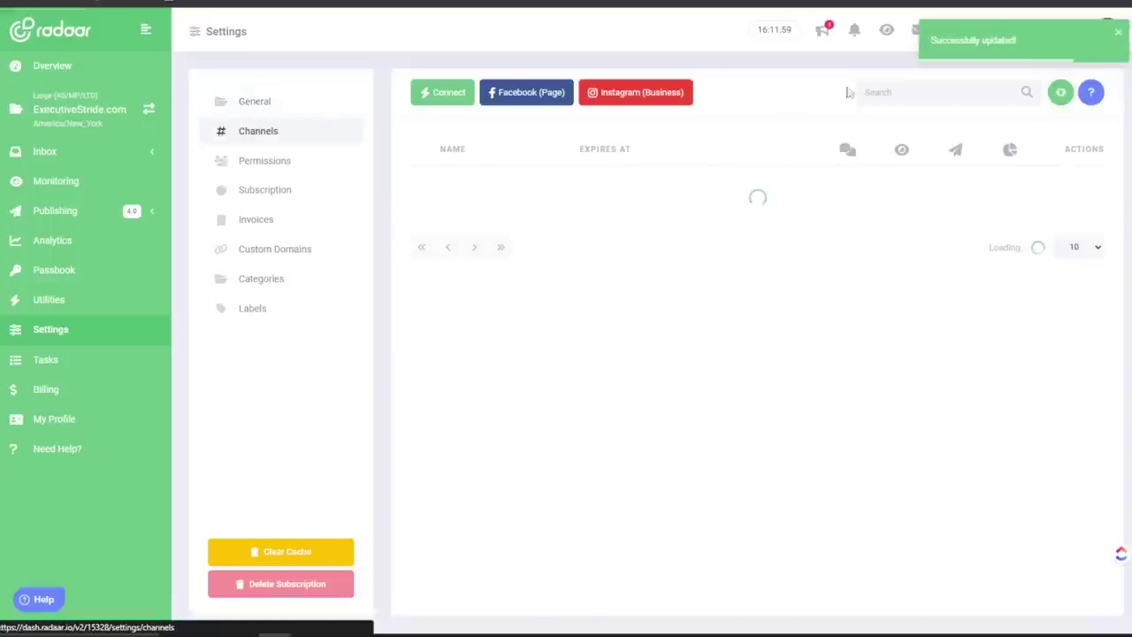
- Browse the Connect dialog's channel types, such as WordPress, Webhook, Telegram, Twilio and Netgsm
left_click(448, 93)
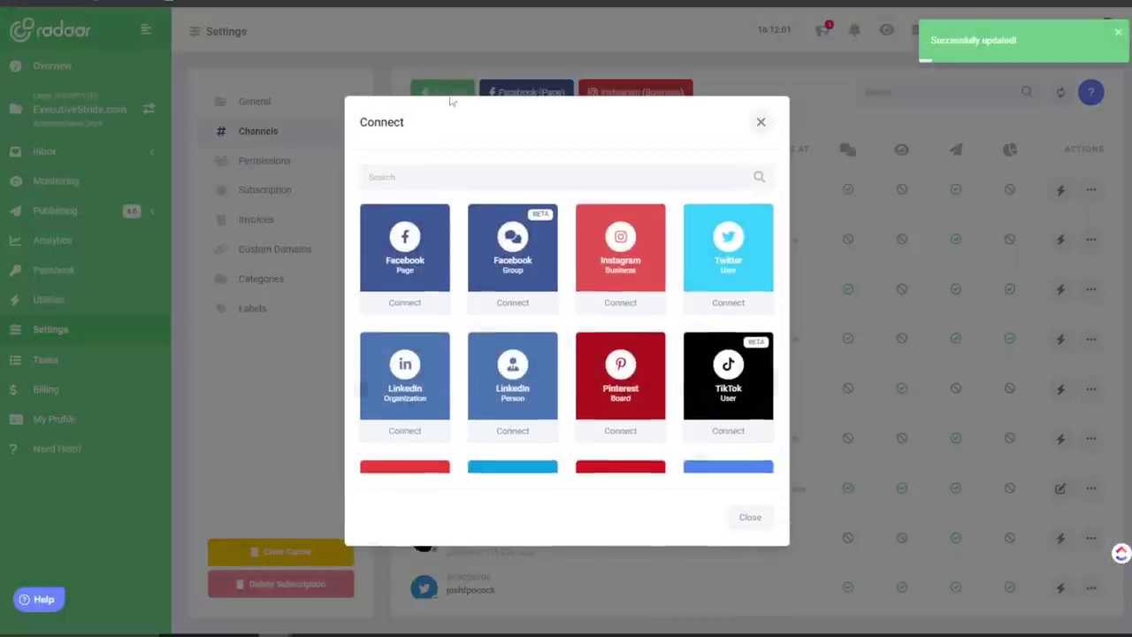
scroll(590, 296, "down", 4)
scroll(610, 293, "down", 1)
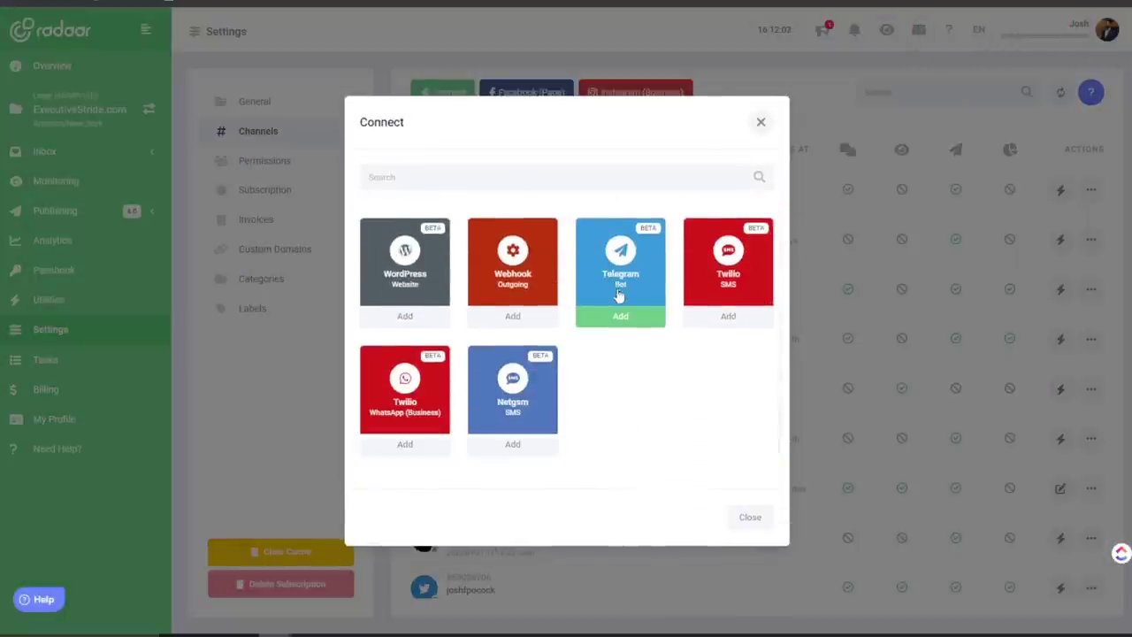
scroll(619, 298, "up", 5)
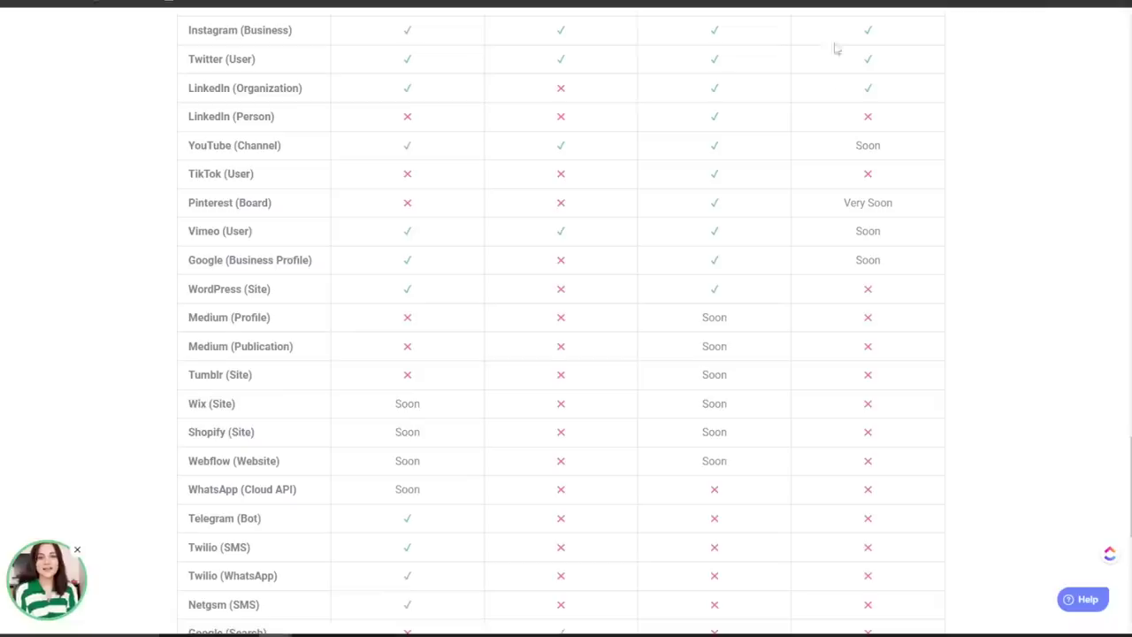
- Scroll the AppSumo RADAAR page's integrations and open Chrome's History menu
scroll(836, 48, "down", 1)
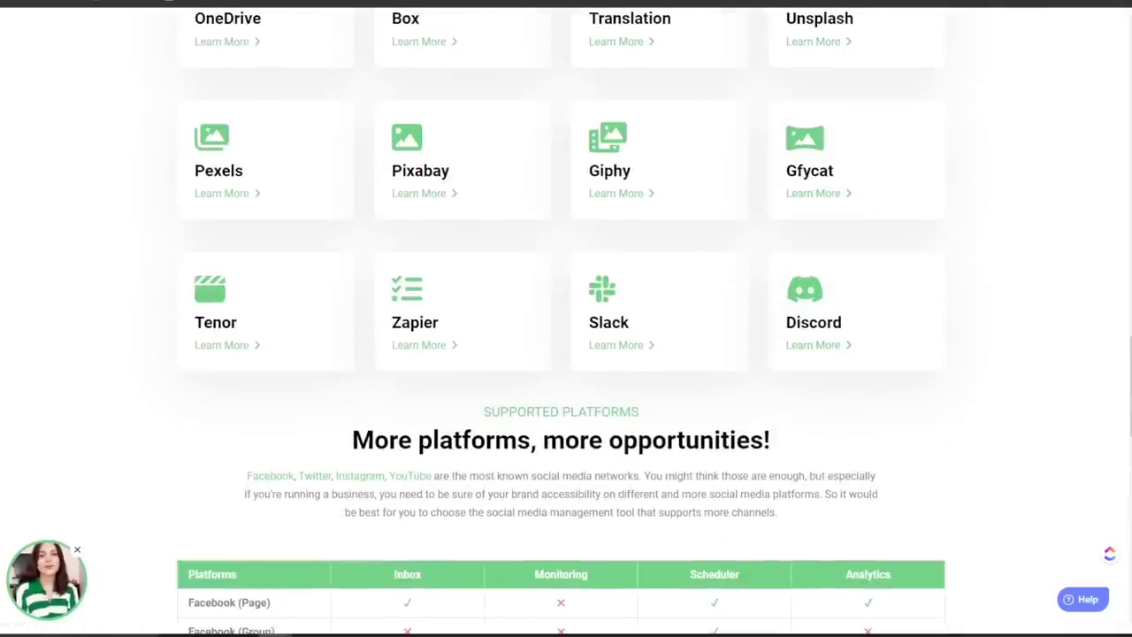
key("alt+f")
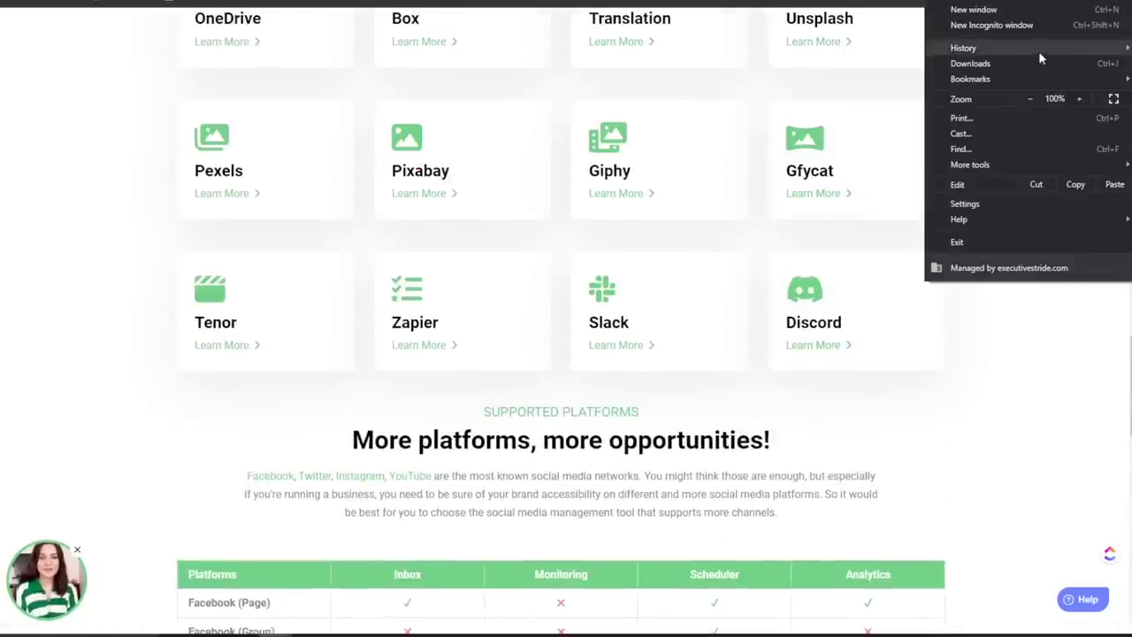
mouse_move(1038, 51)
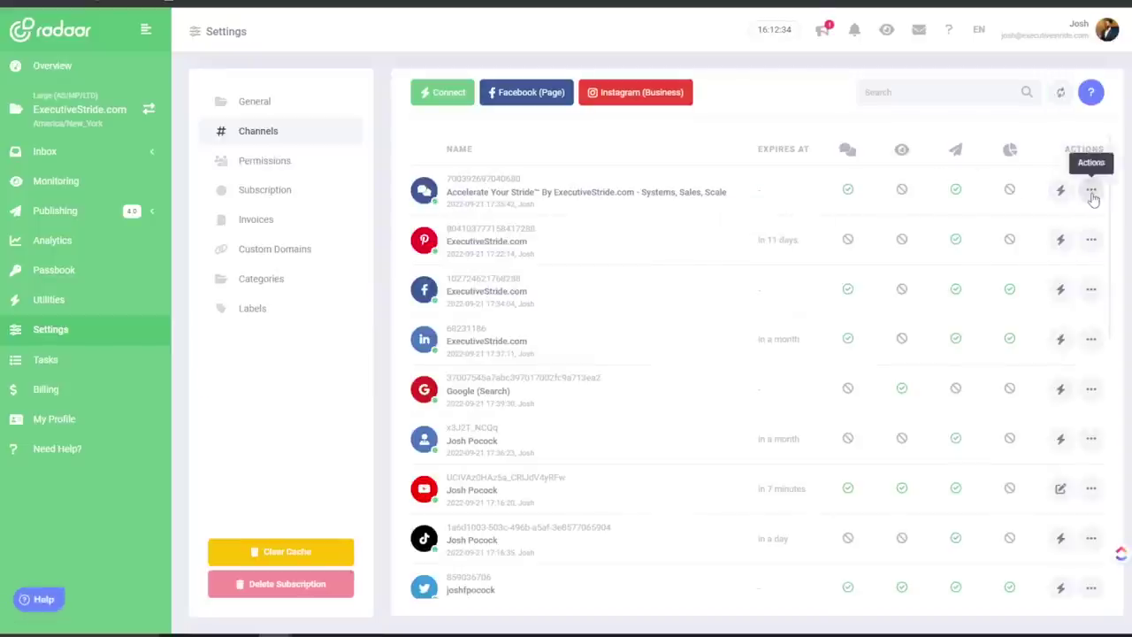
- Review the connected Channels list and the first channel's actions, then go to Utilities
left_click(1090, 189)
left_click(906, 149)
scroll(803, 192, "down", 3)
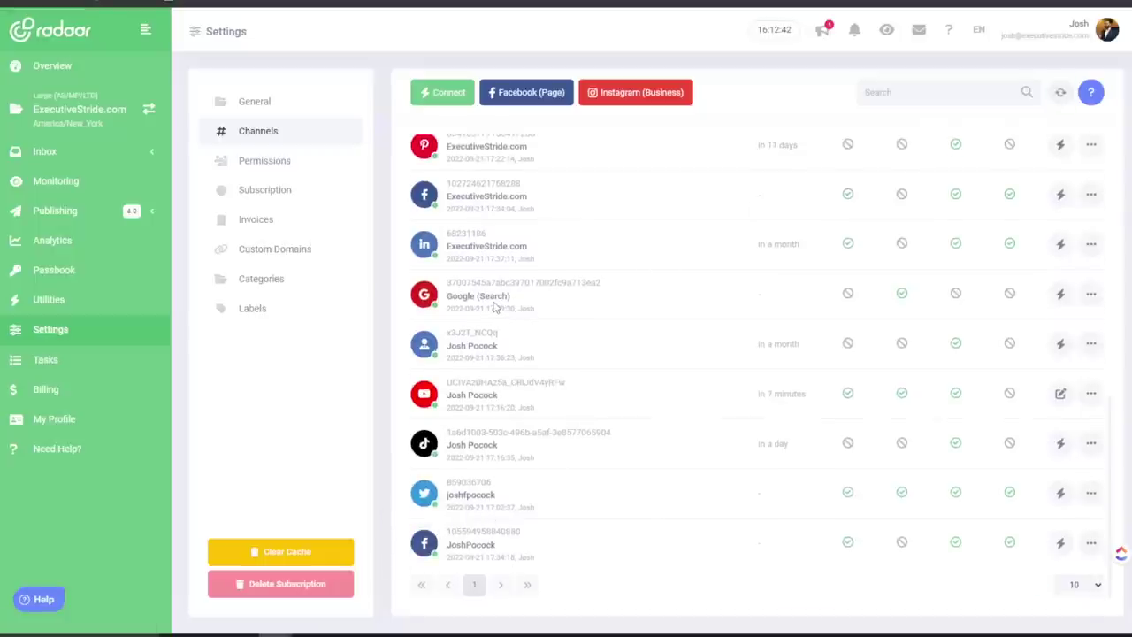
scroll(495, 297, "up", 2)
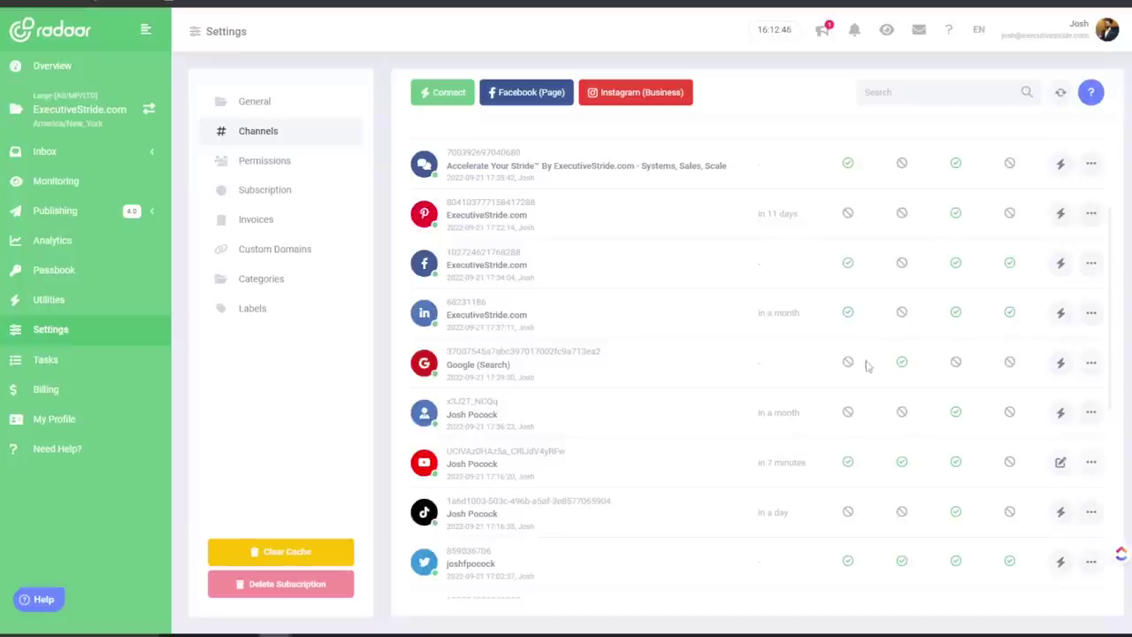
mouse_move(900, 366)
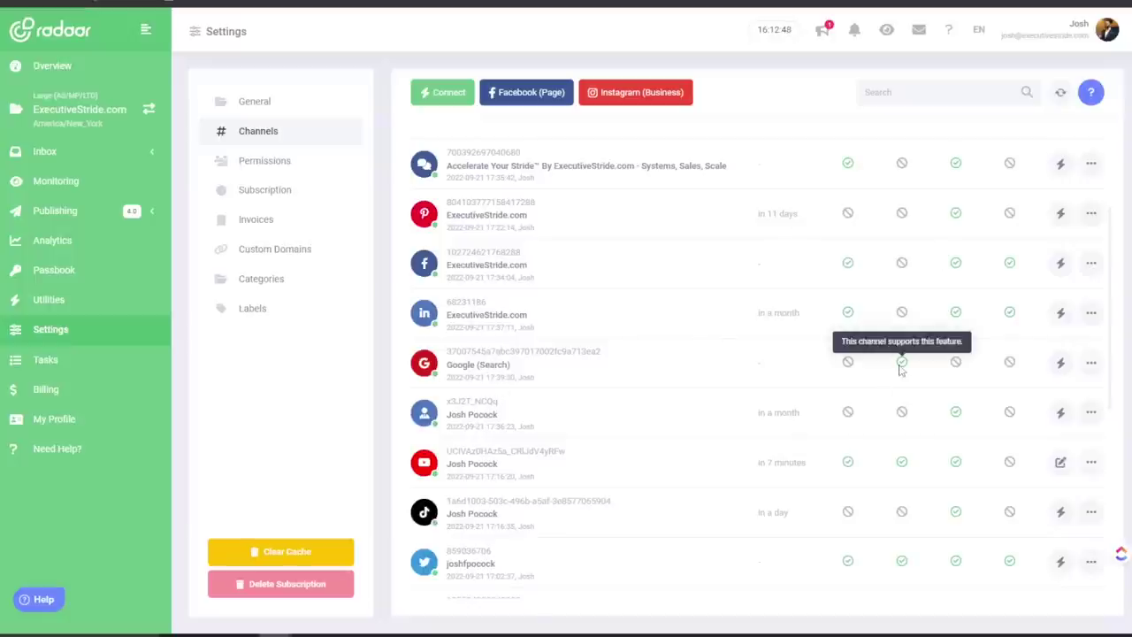
scroll(575, 364, "up", 1)
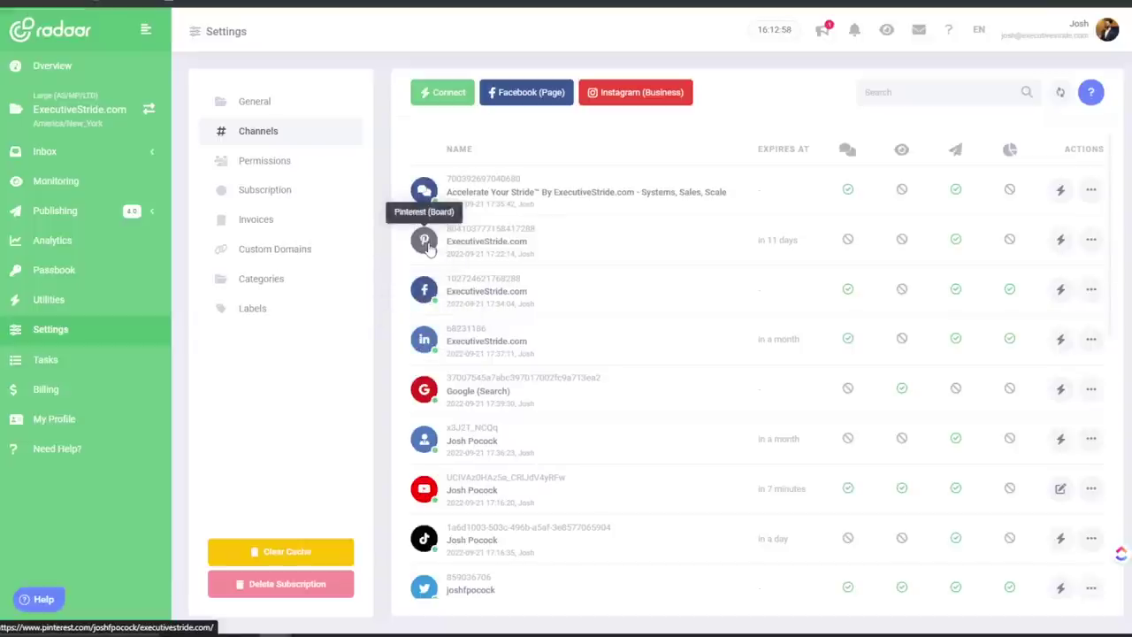
scroll(505, 454, "down", 2)
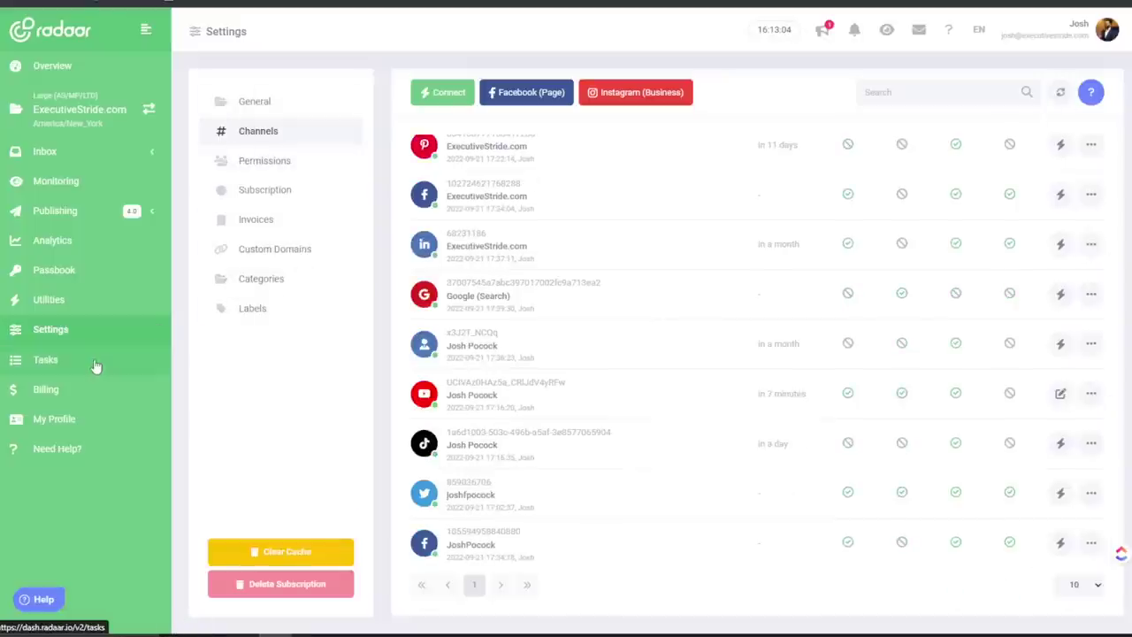
left_click(69, 305)
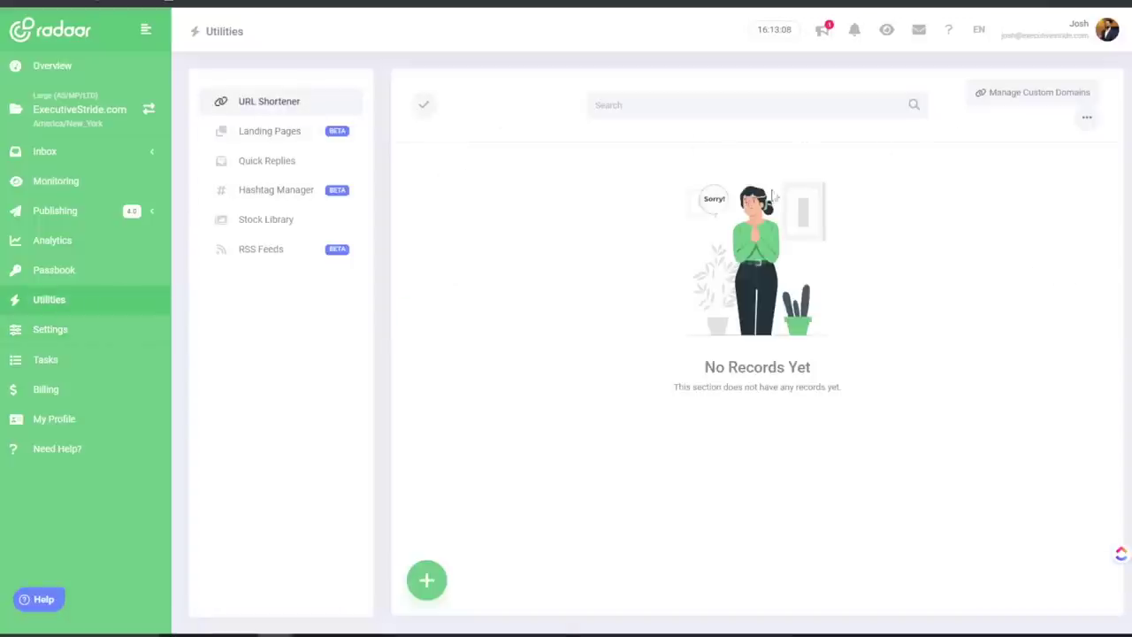
left_click(427, 579)
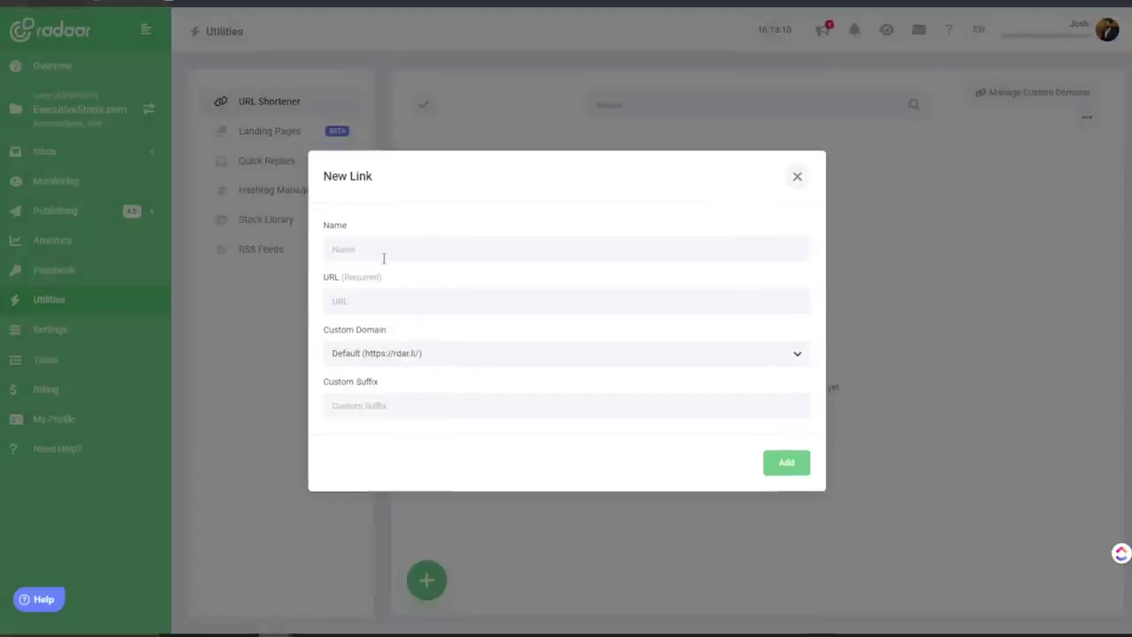
key("Tab")
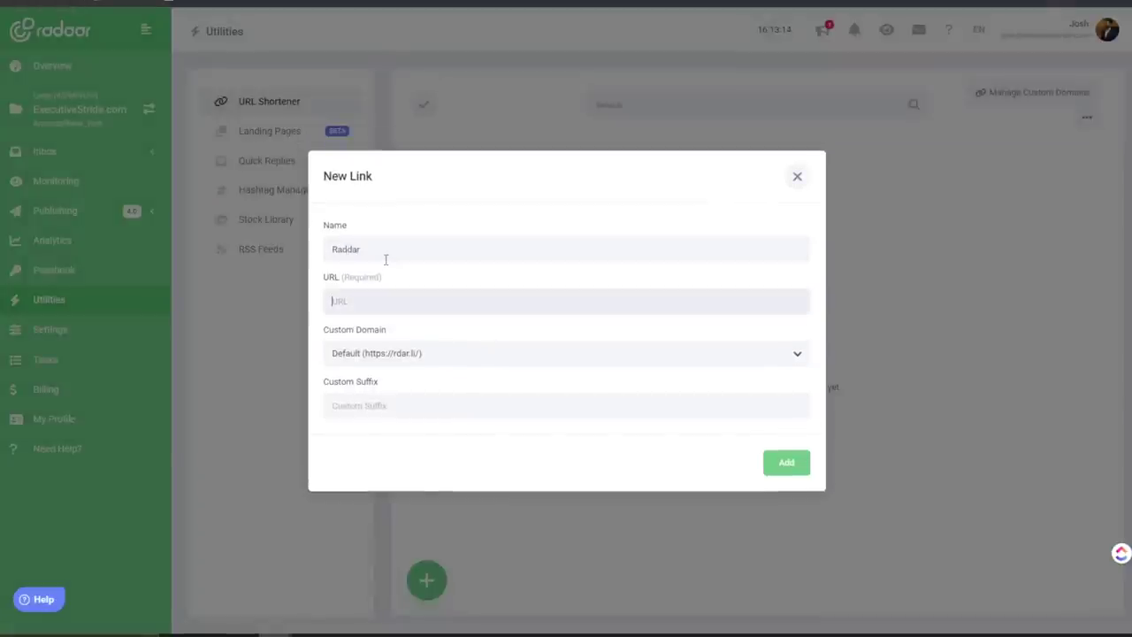
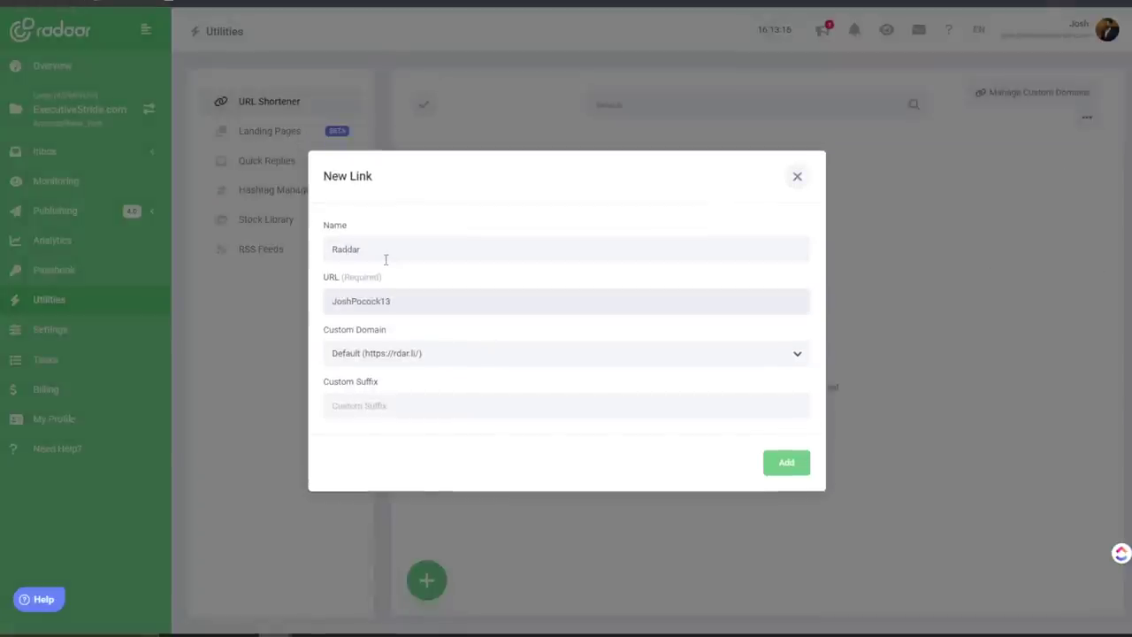
key("Tab")
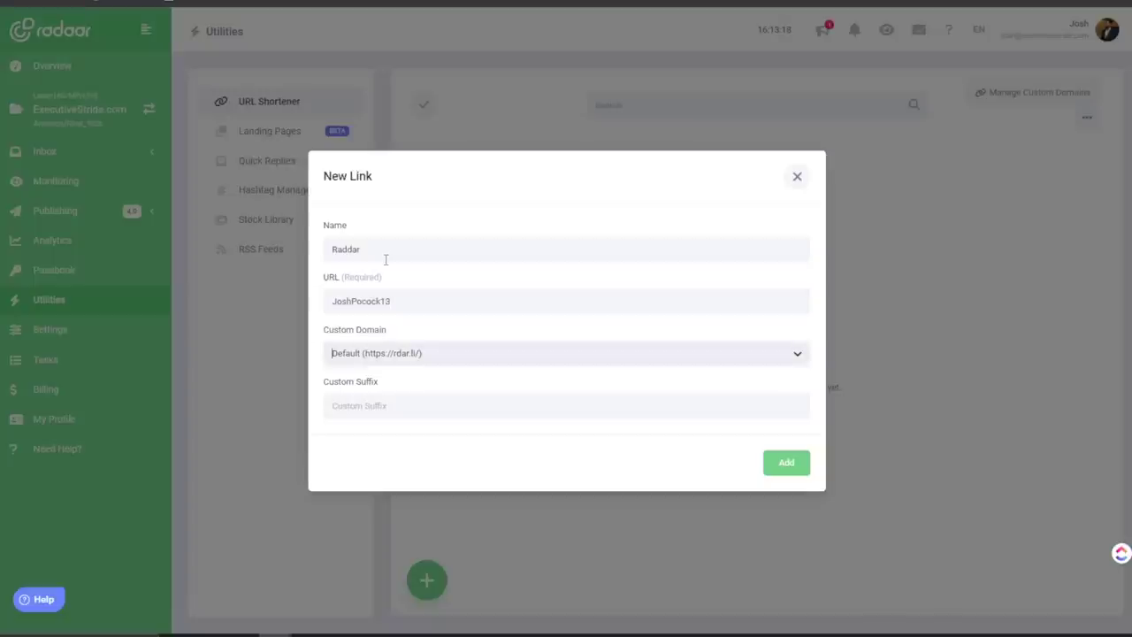
left_click(558, 352)
left_click(486, 406)
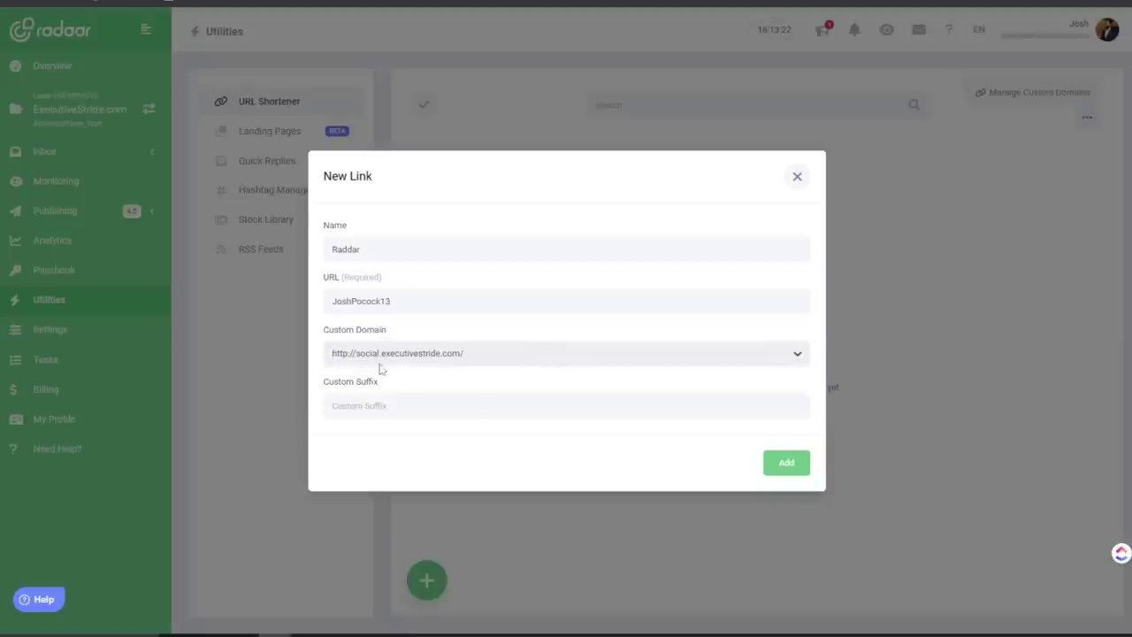
left_click(375, 412)
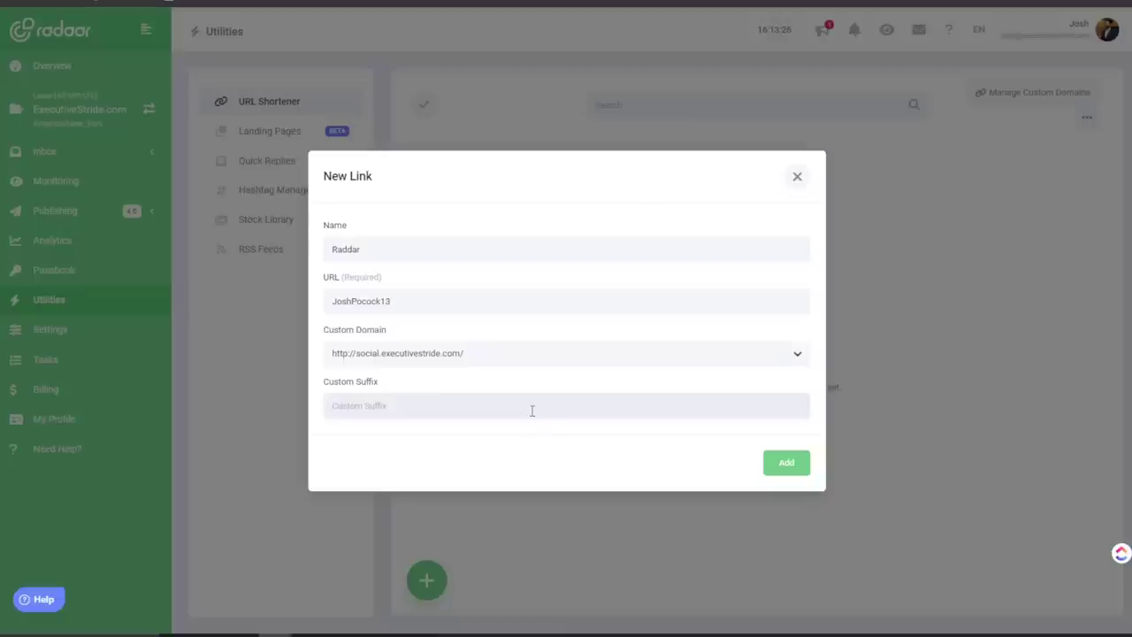
type("raddar")
left_click_drag(456, 304, 283, 299)
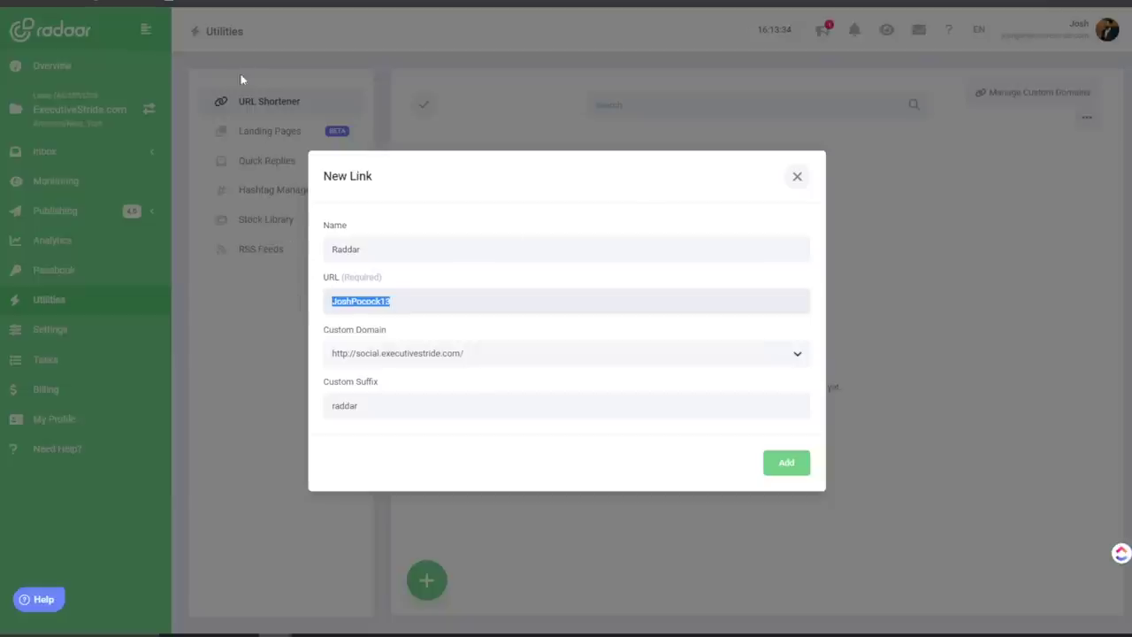
left_click(797, 177)
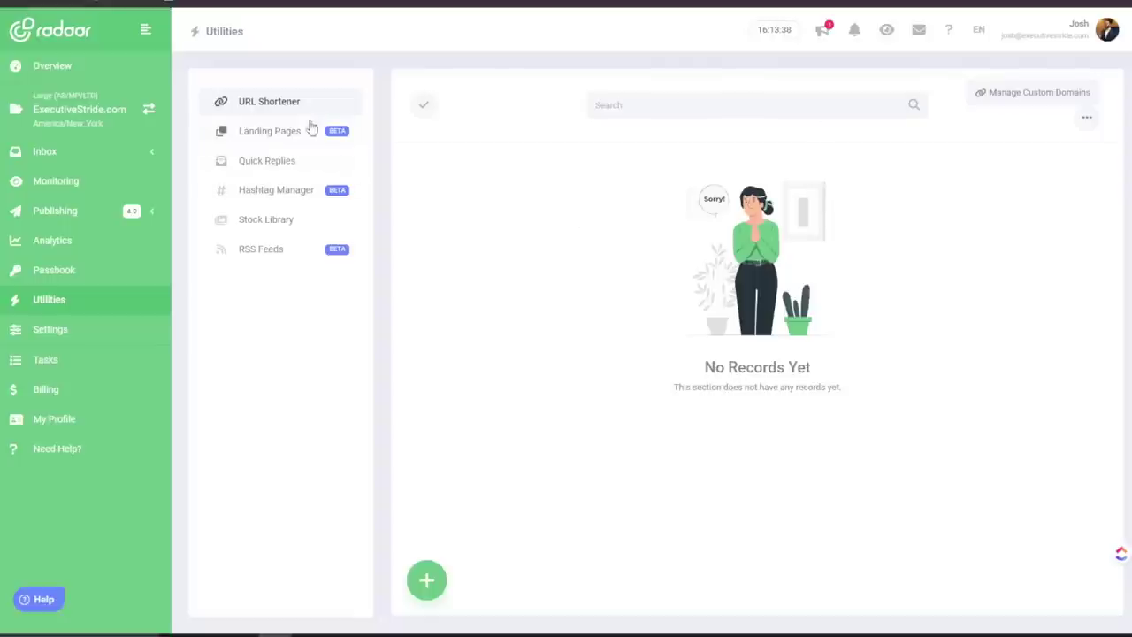
- Start a new page in Landing Pages, choosing the Simple Letter #1 template from the list
left_click(274, 139)
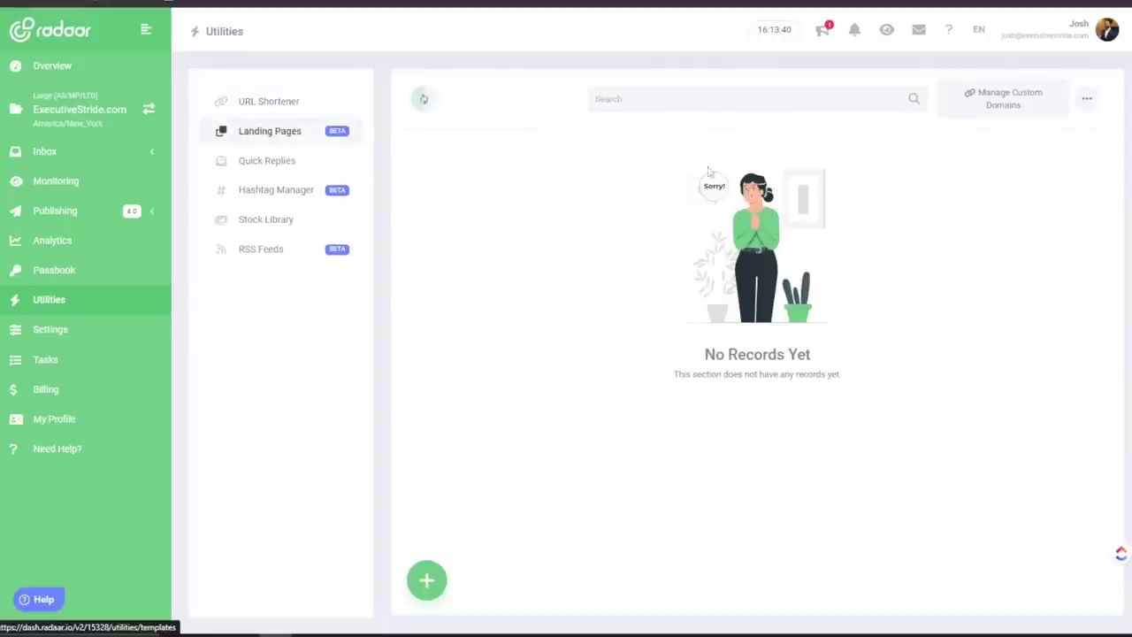
left_click(426, 581)
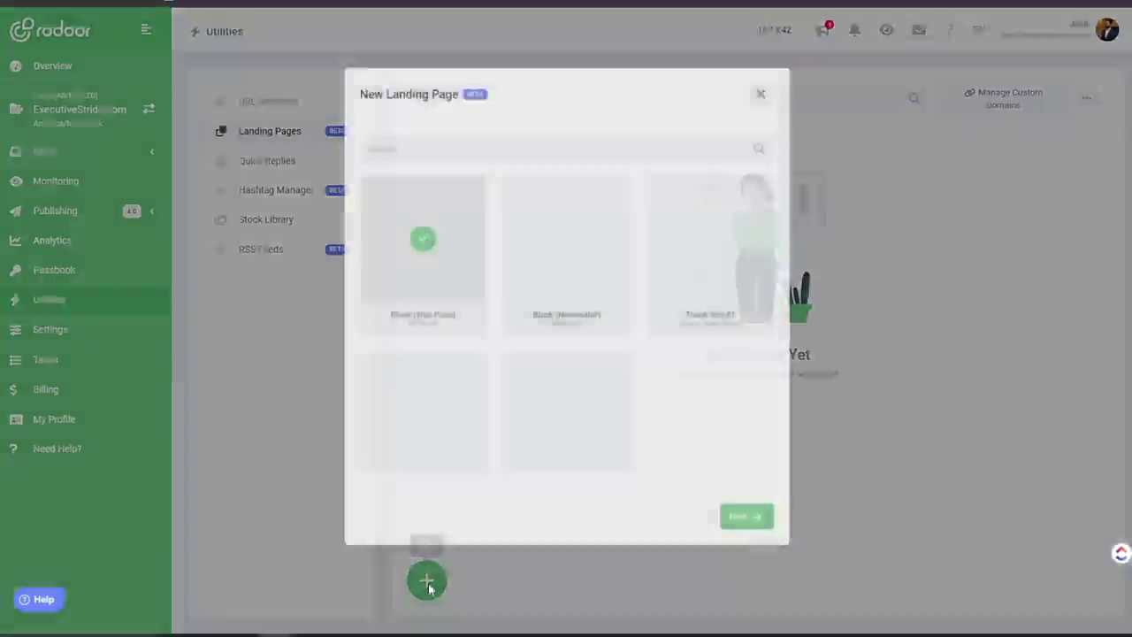
scroll(477, 328, "down", 1)
scroll(498, 343, "up", 1)
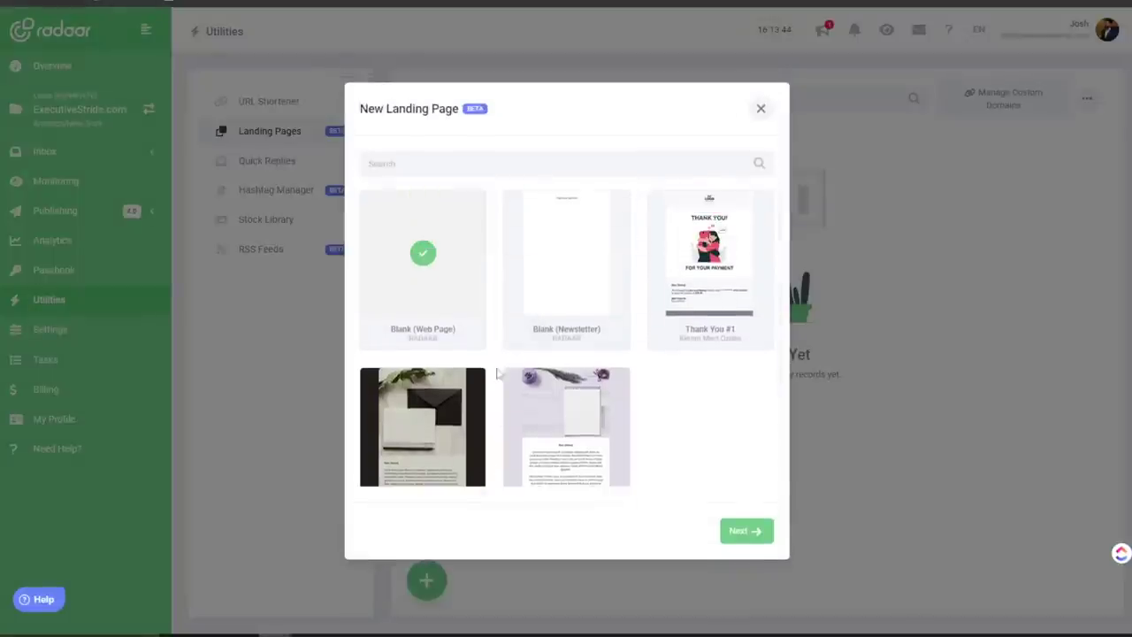
scroll(533, 330, "down", 1)
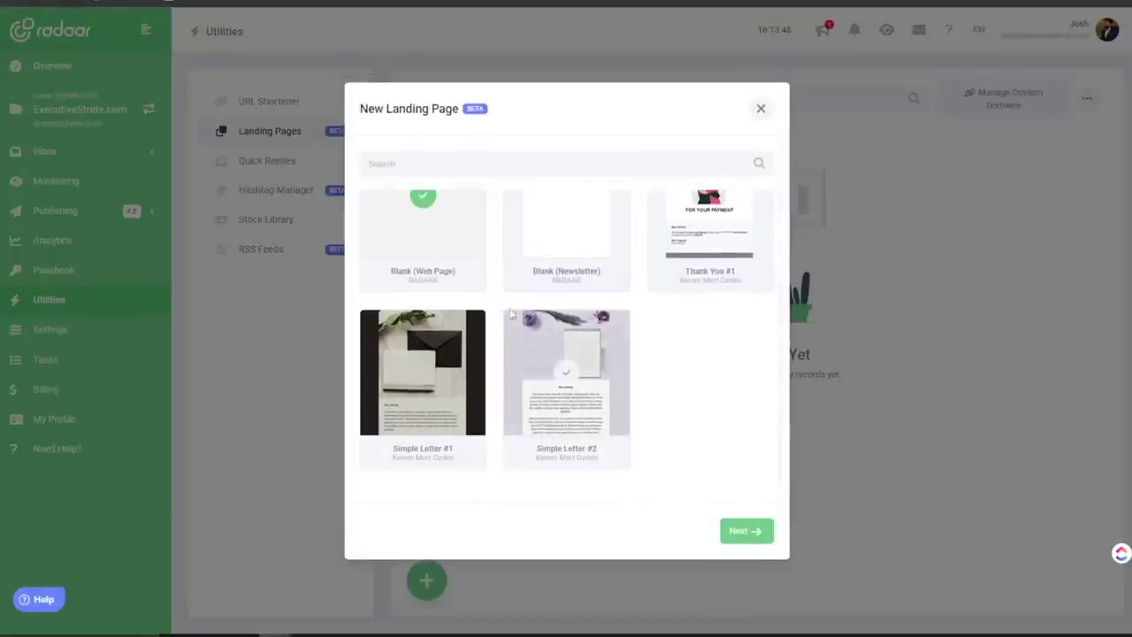
scroll(478, 384, "up", 1)
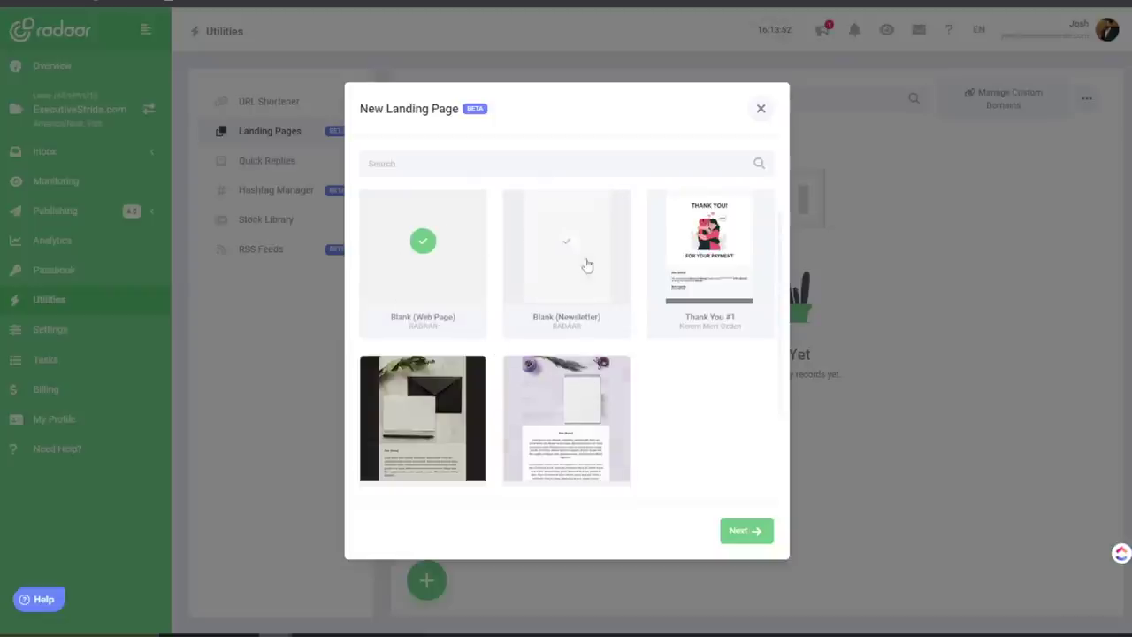
scroll(591, 252, "down", 1)
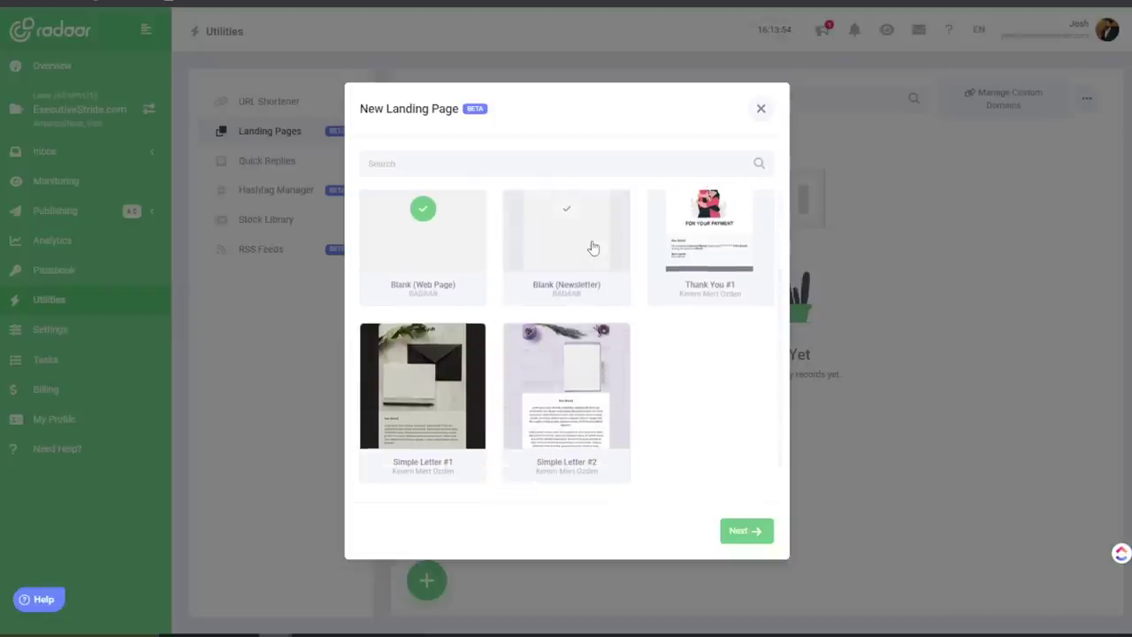
scroll(593, 248, "down", 1)
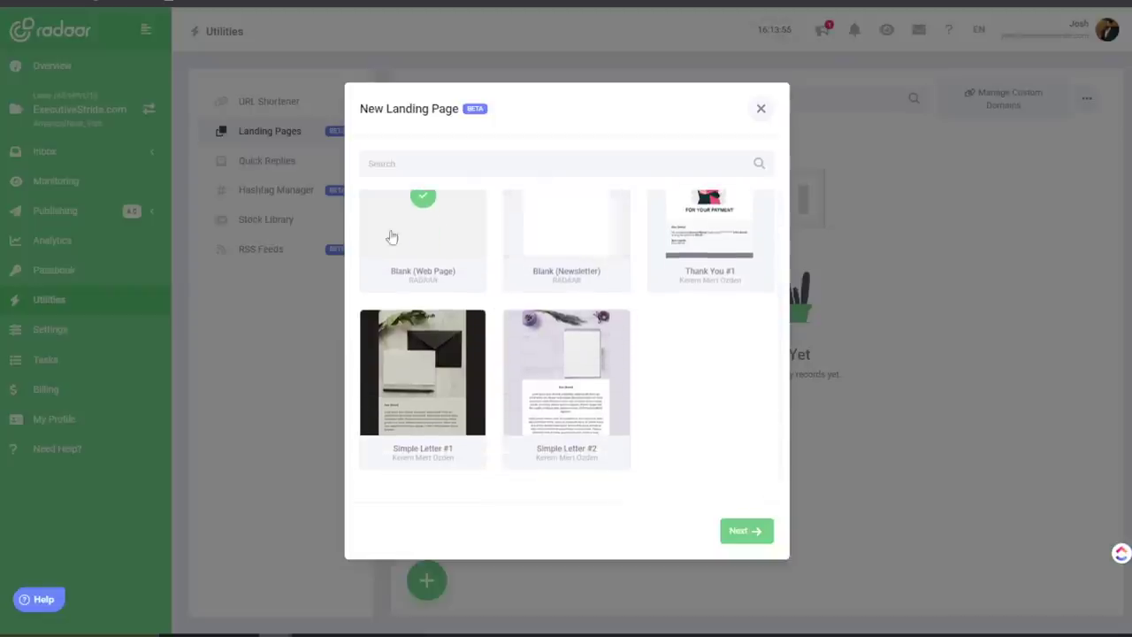
scroll(487, 306, "up", 2)
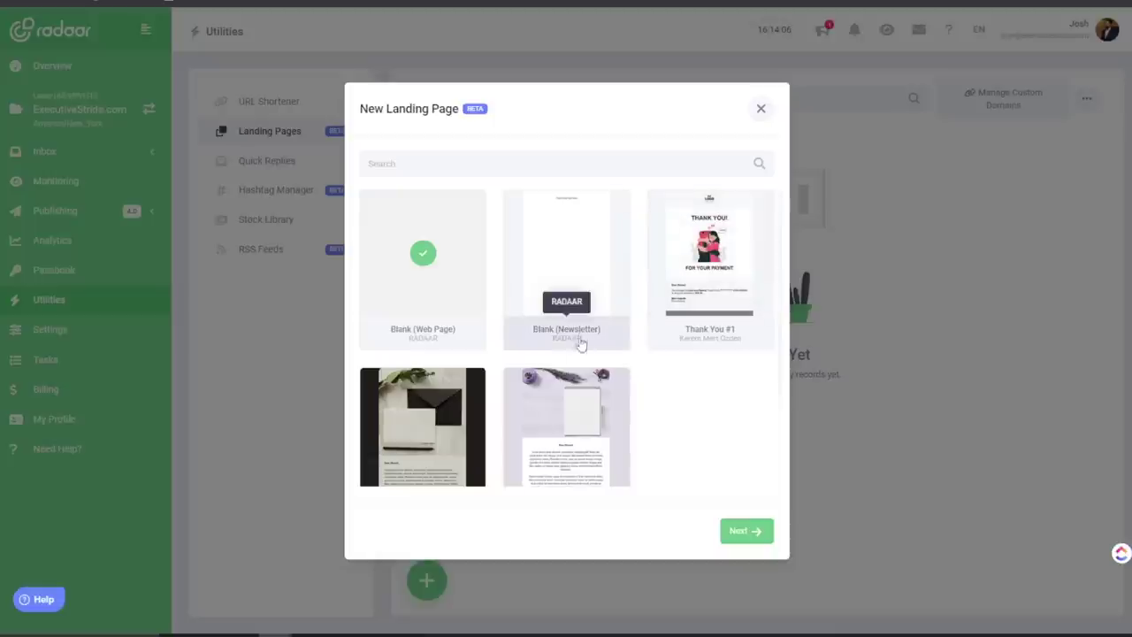
scroll(621, 305, "down", 1)
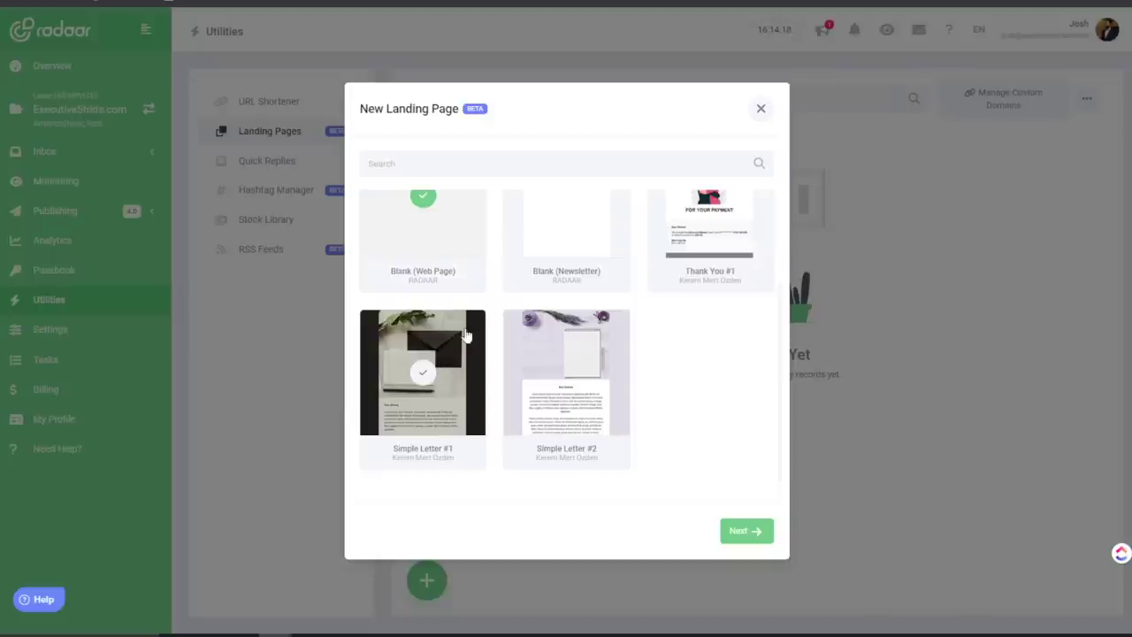
left_click(433, 353)
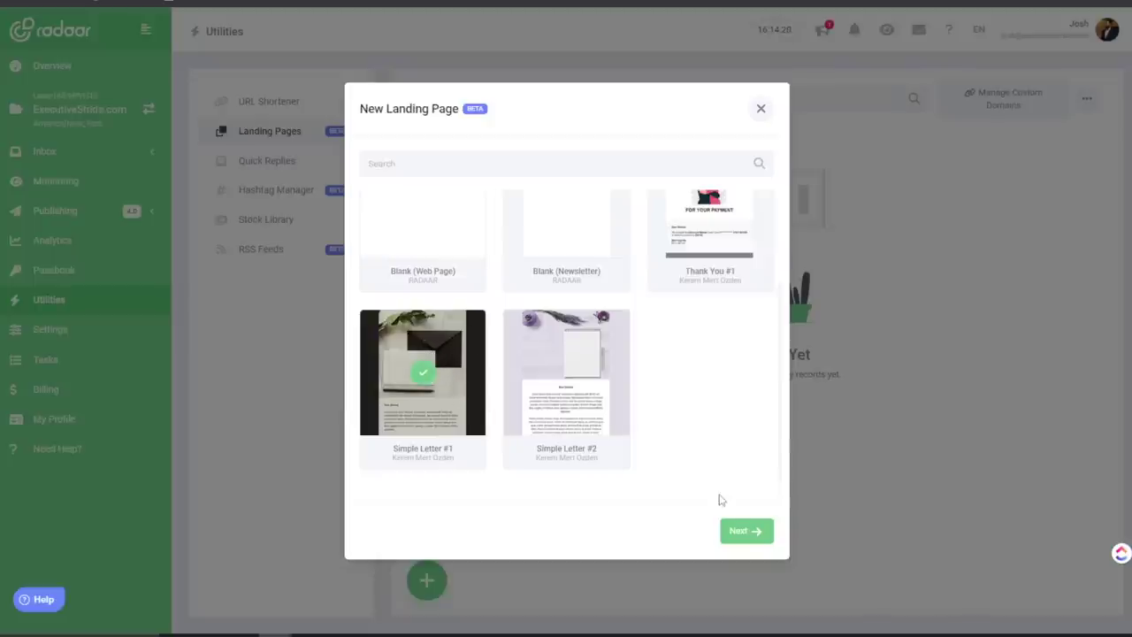
left_click(746, 531)
- Create the landing page titled 'Test' on social.executivestride.com with suffix 'newsletter'
left_click(635, 273)
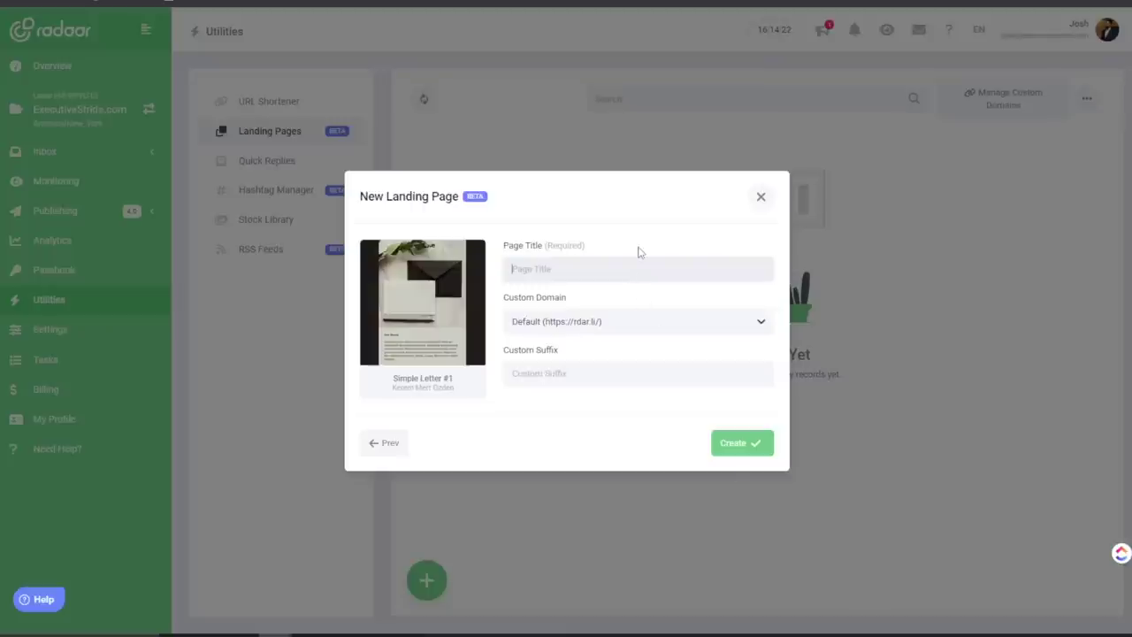
type("Test")
left_click(573, 329)
left_click(557, 376)
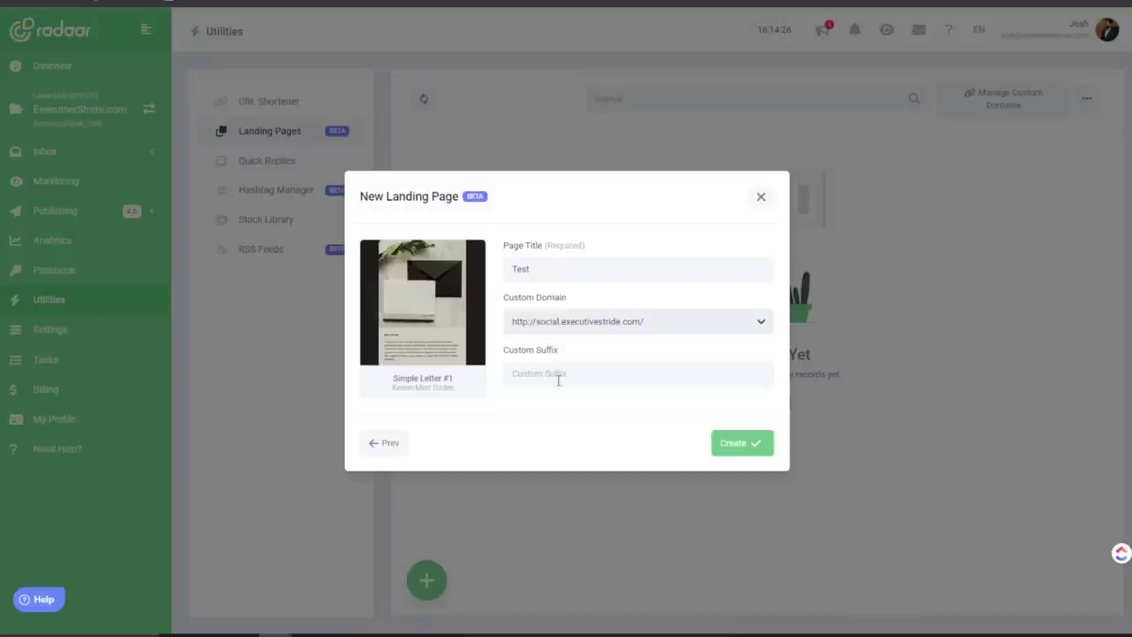
left_click(563, 375)
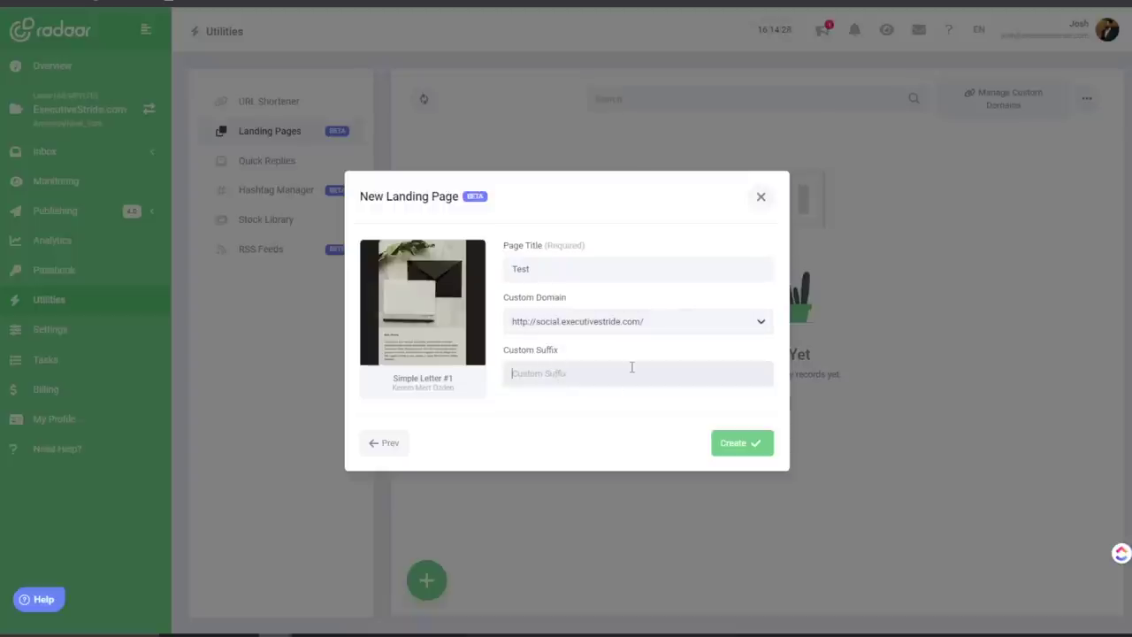
type("newsletter")
left_click(733, 442)
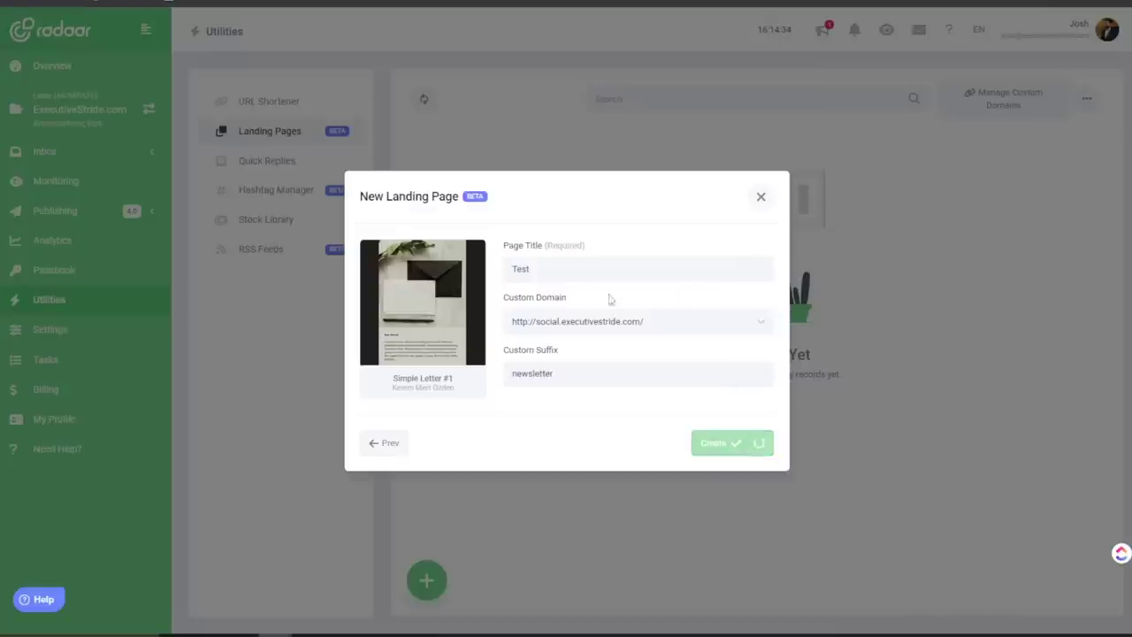
- Select the letter paragraph in the page builder and preview the whole page
scroll(764, 236, "down", 4)
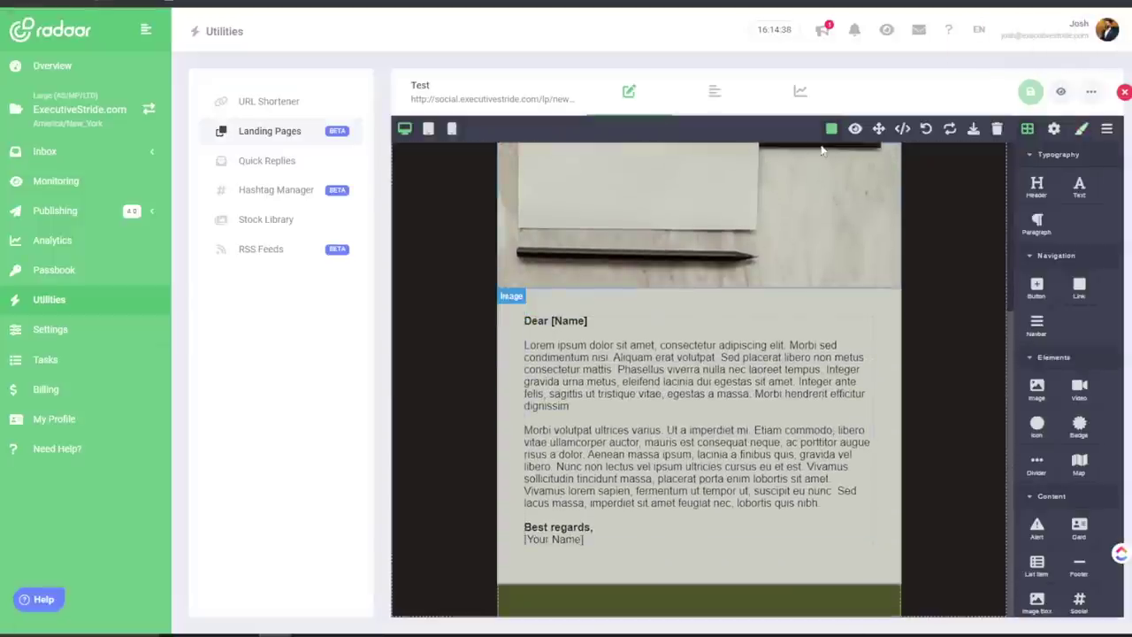
scroll(1066, 368, "down", 6)
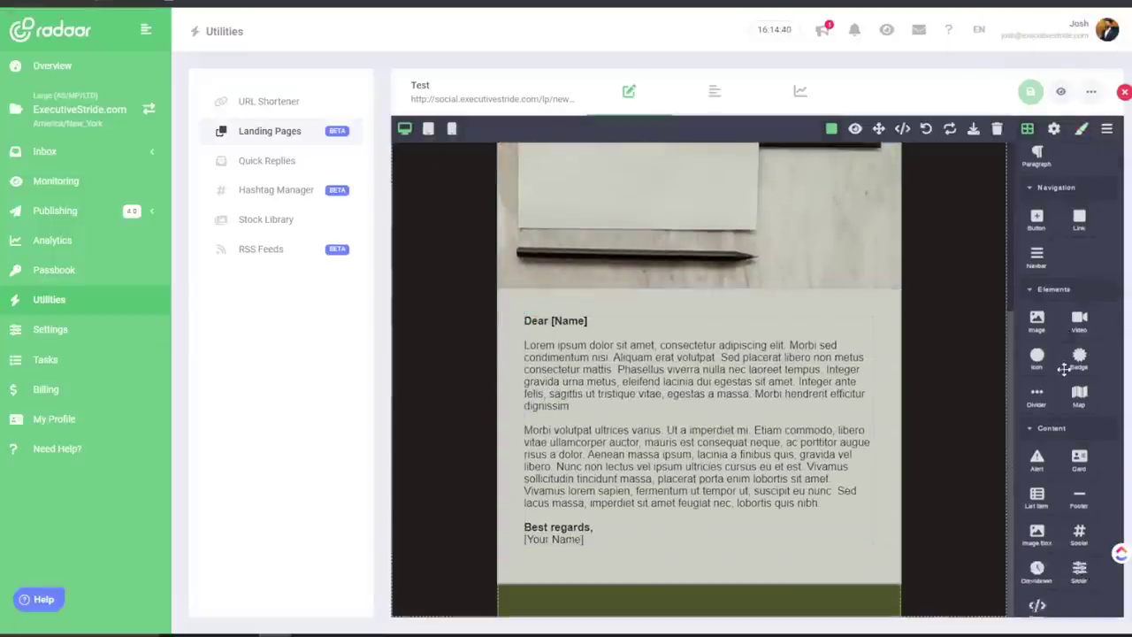
left_click(599, 434)
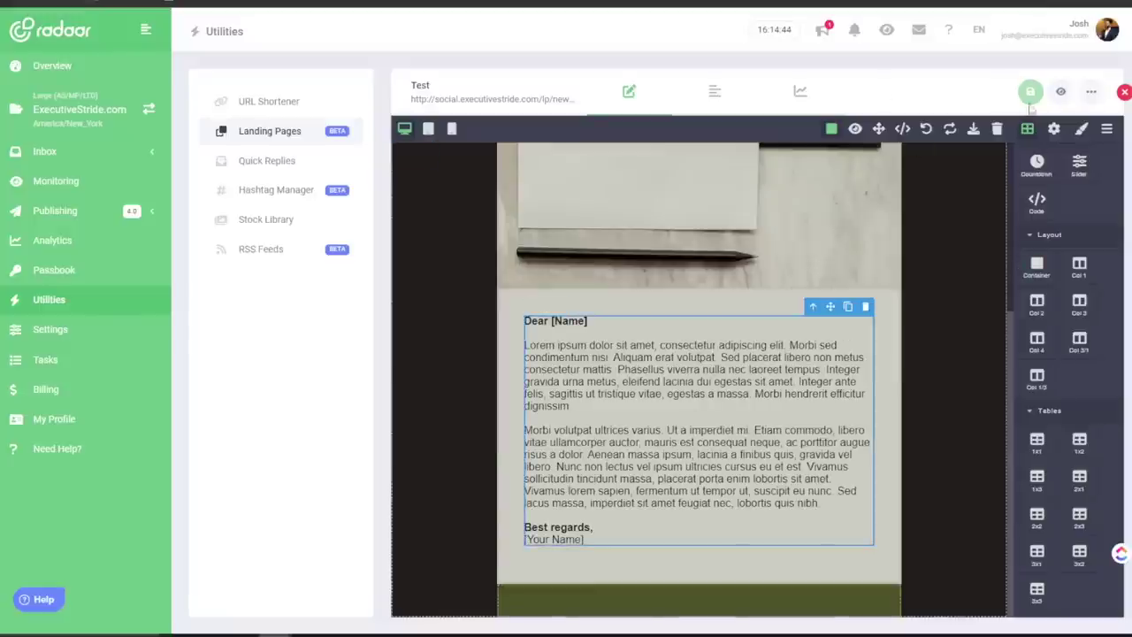
left_click(1062, 91)
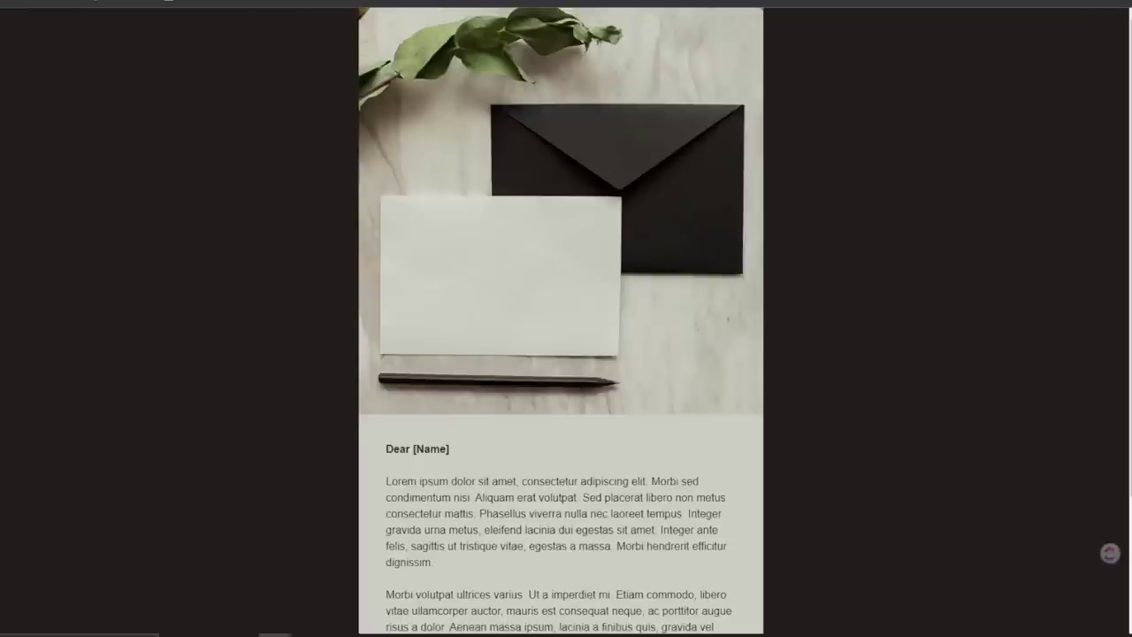
- Inspect the preview's site security details and letter text, then exit the preview
left_click(168, 1)
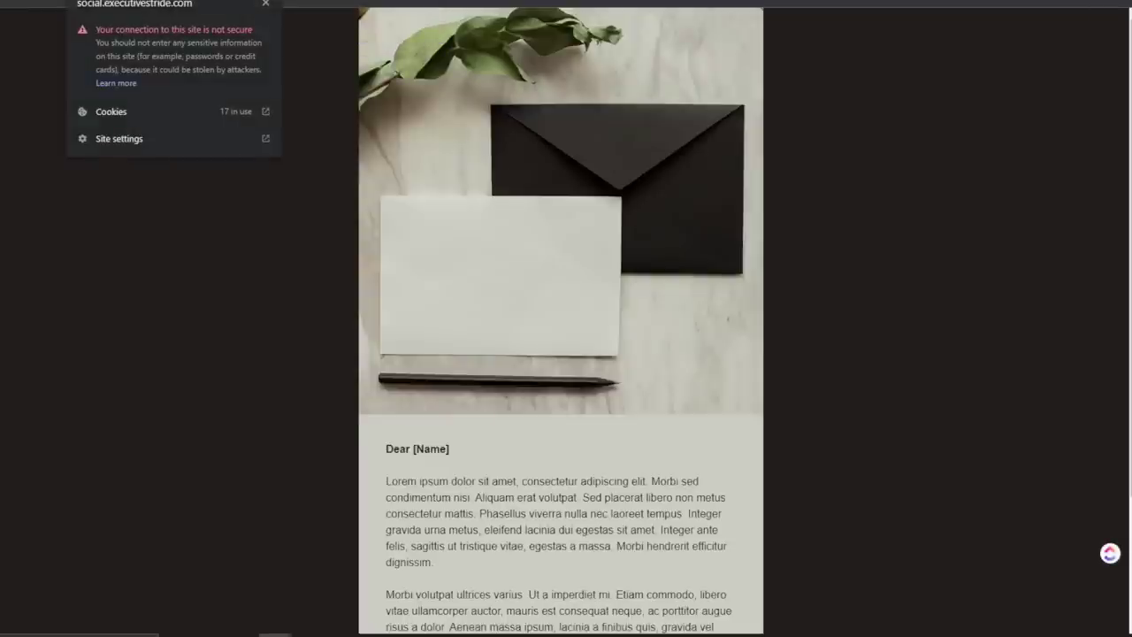
left_click(265, 3)
scroll(386, 132, "down", 2)
left_click_drag(413, 281, 639, 582)
scroll(742, 358, "up", 2)
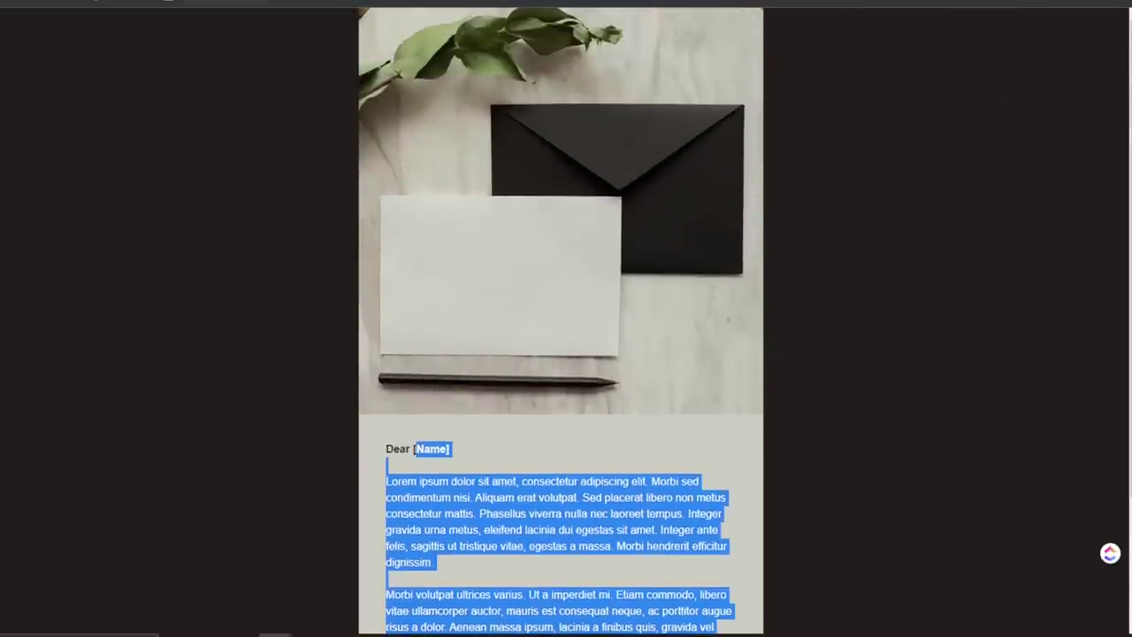
left_click(1061, 92)
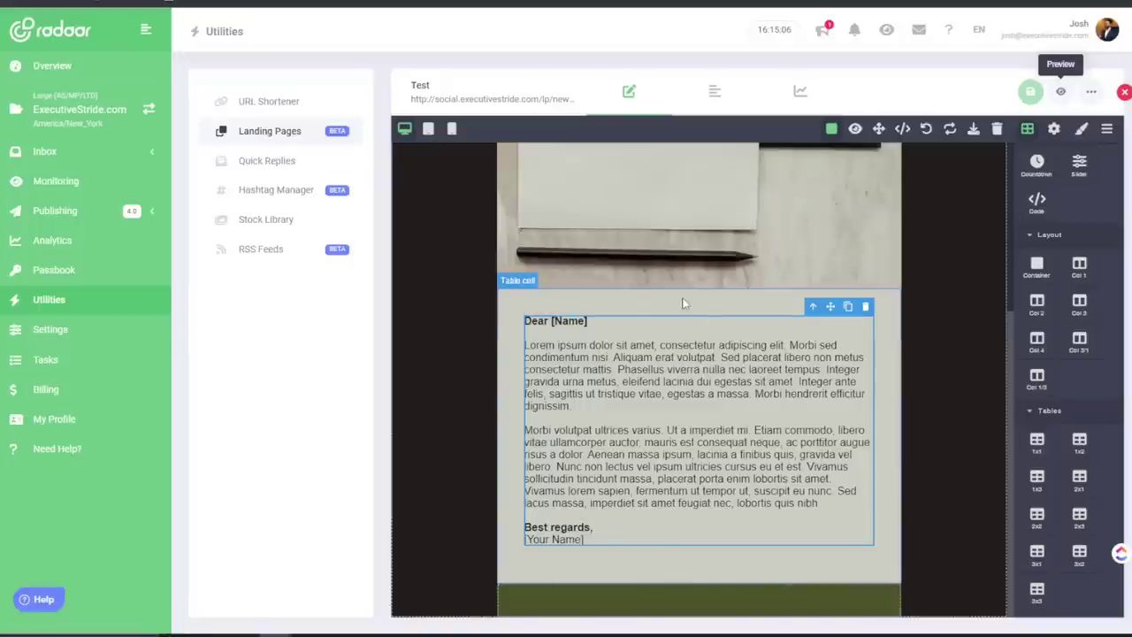
- Review the landing page settings, keeping the custom domain, robots Index and Follow, and revisit 7
left_click(713, 92)
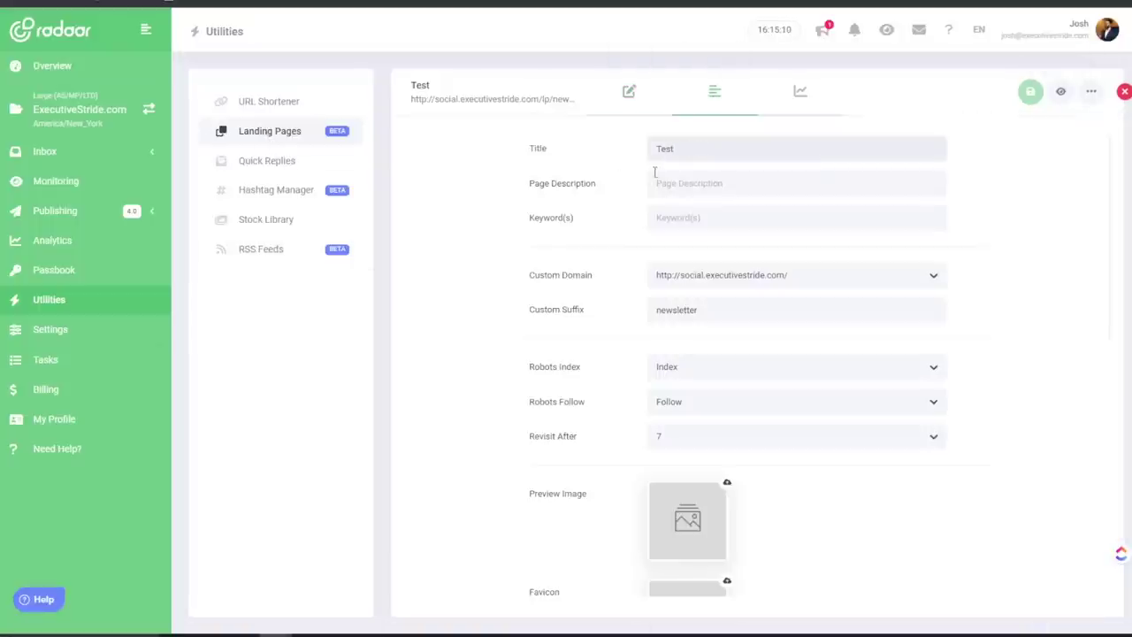
left_click(733, 274)
left_click(733, 272)
left_click(694, 308)
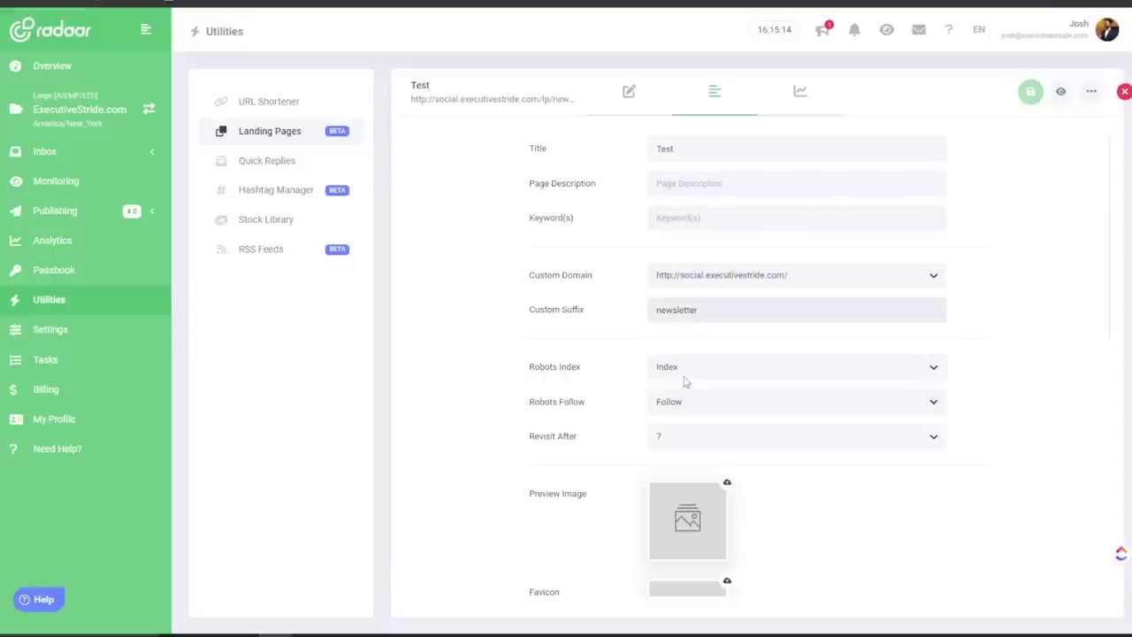
left_click(657, 370)
left_click(669, 355)
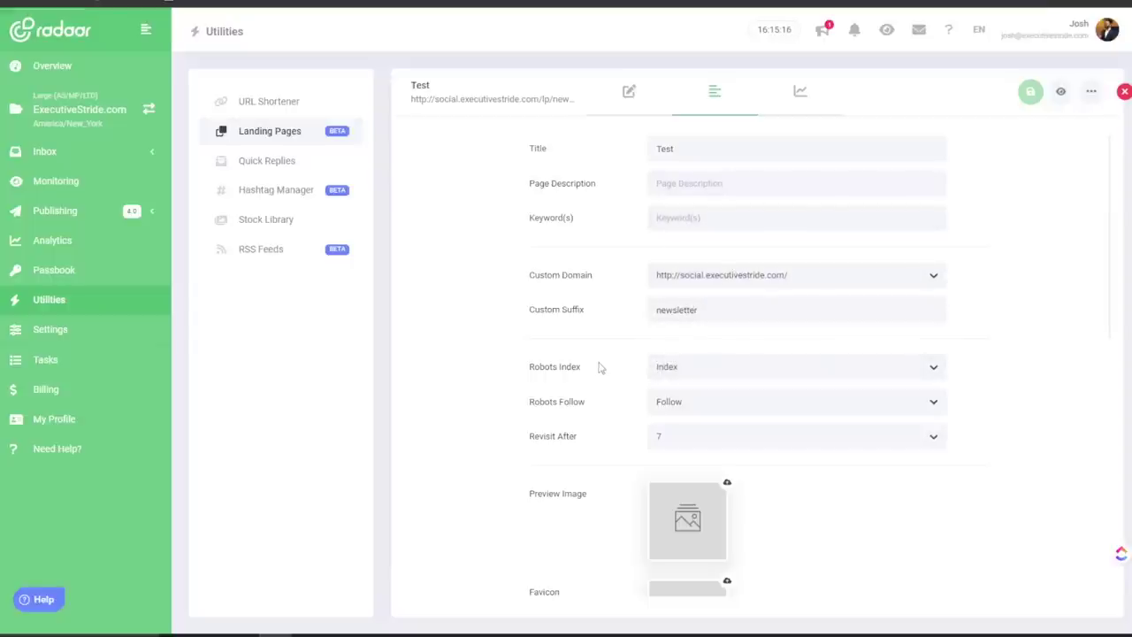
left_click(681, 412)
left_click(663, 458)
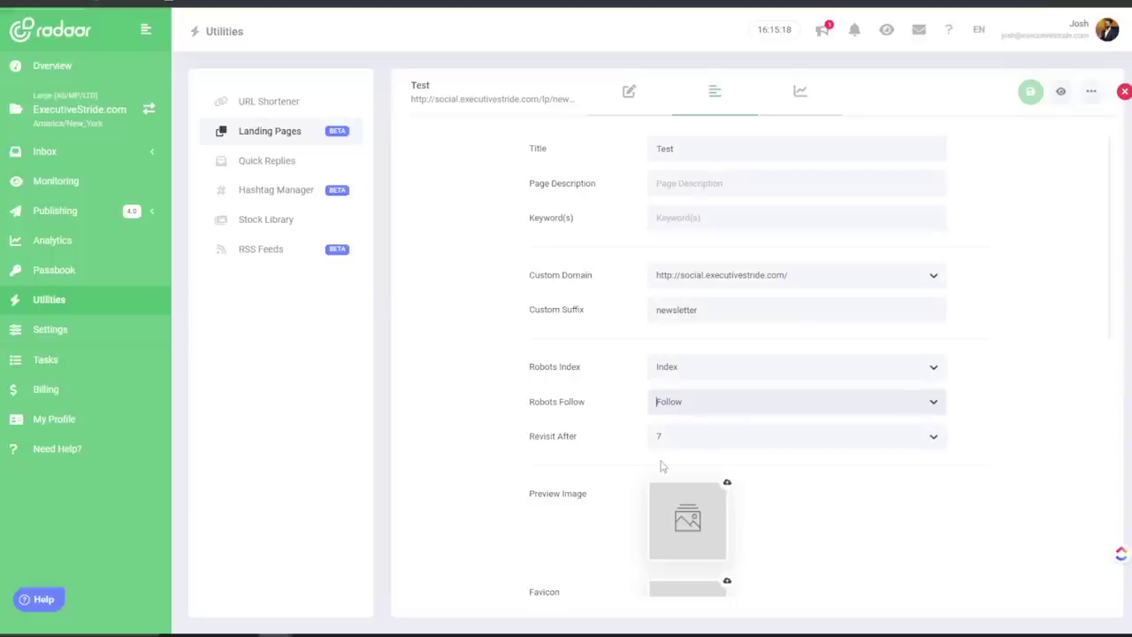
scroll(667, 446, "down", 1)
left_click(678, 373)
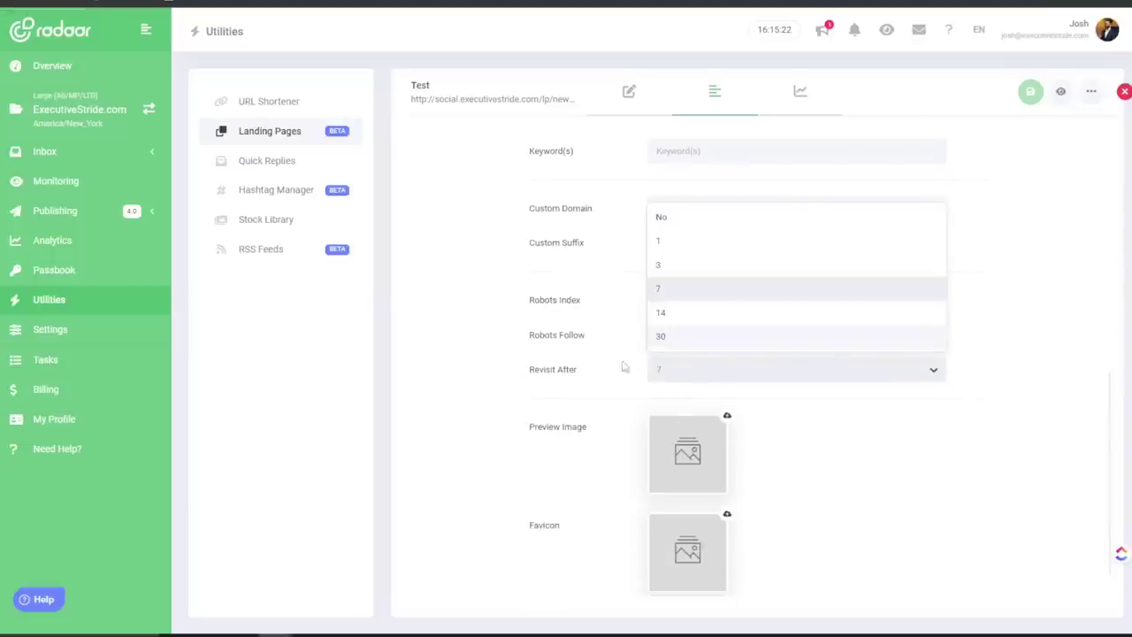
left_click(664, 291)
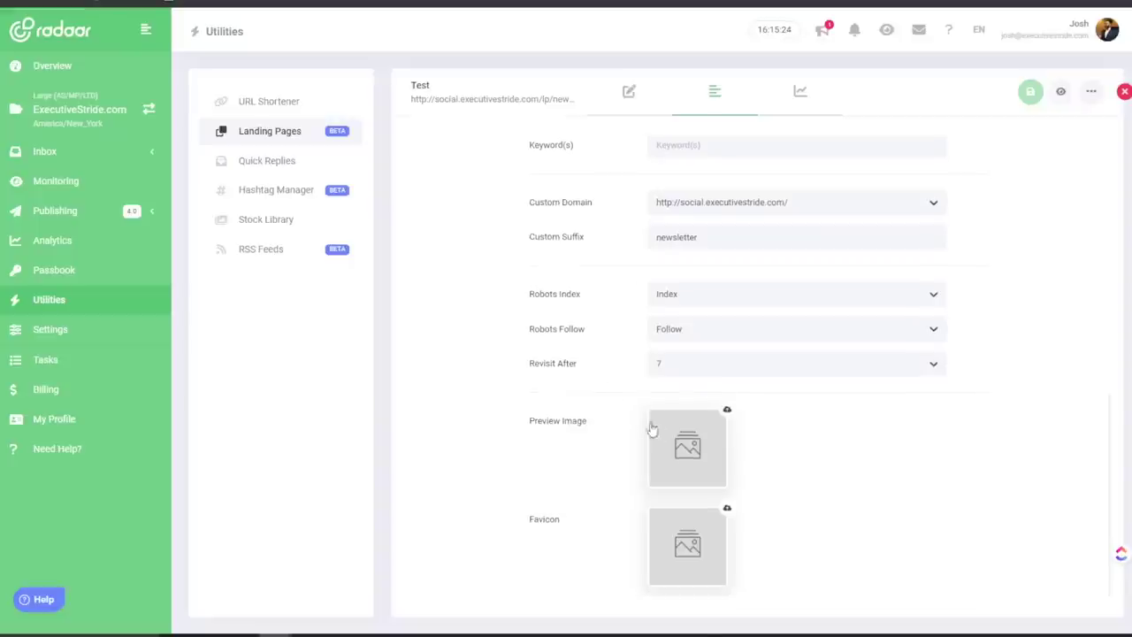
scroll(723, 150, "up", 1)
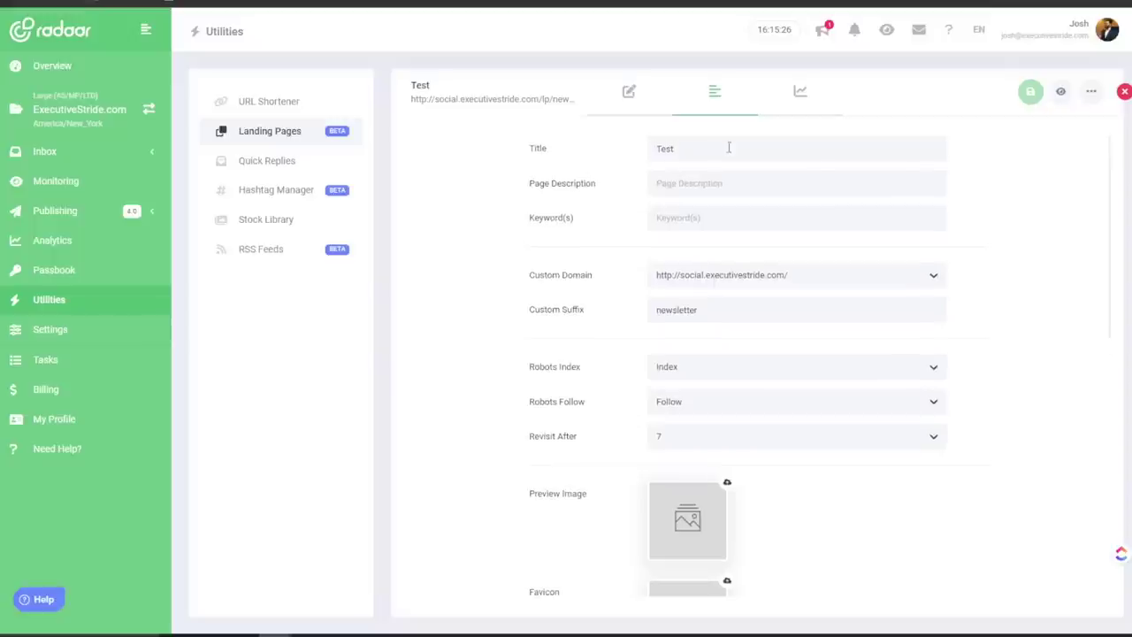
scroll(743, 142, "down", 1)
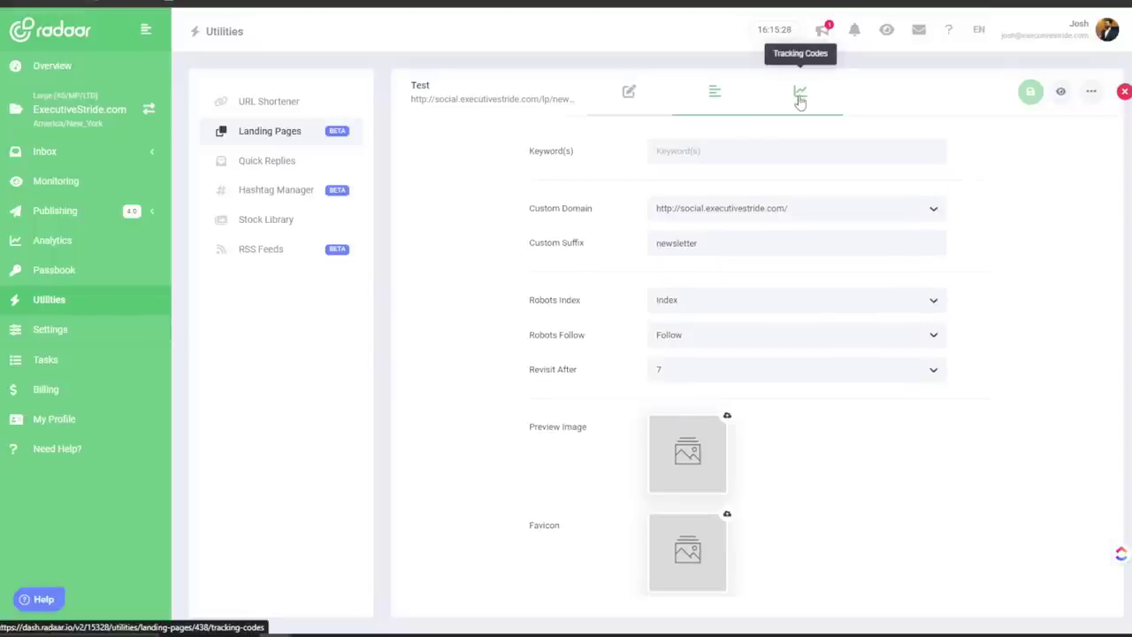
- Review the Google Tag Manager, Analytics, Meta Pixel and Yandex Metrica tracking codes, then open Quick Replies
left_click(798, 99)
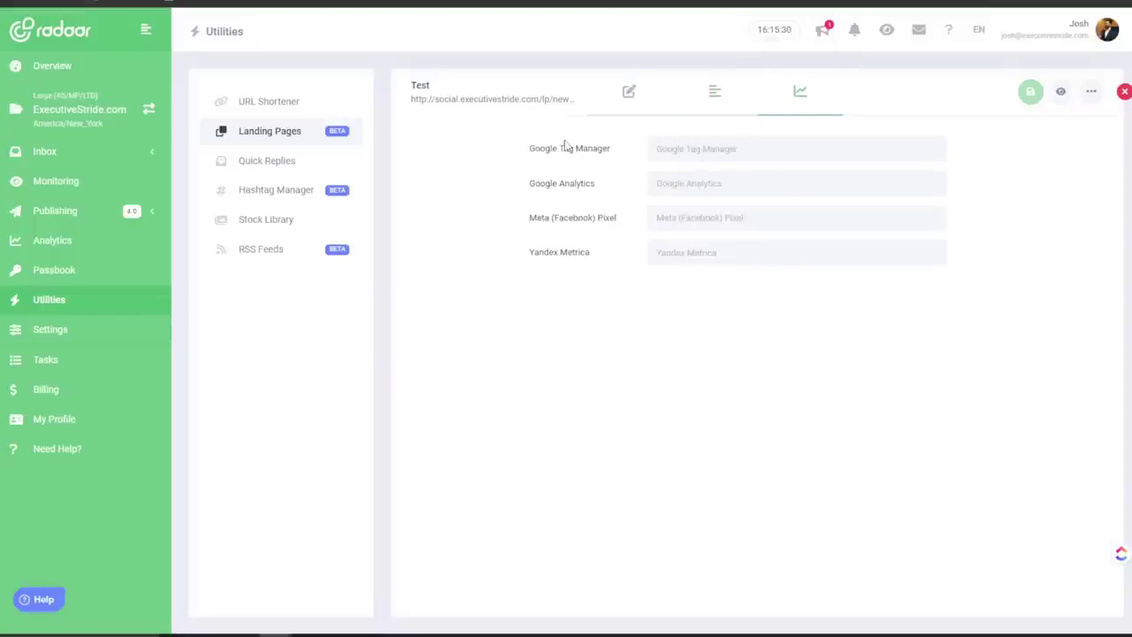
left_click_drag(577, 155, 611, 150)
left_click_drag(556, 183, 662, 207)
left_click(614, 222)
left_click_drag(564, 226, 605, 222)
left_click_drag(577, 258, 543, 262)
left_click(582, 265)
left_click(464, 257)
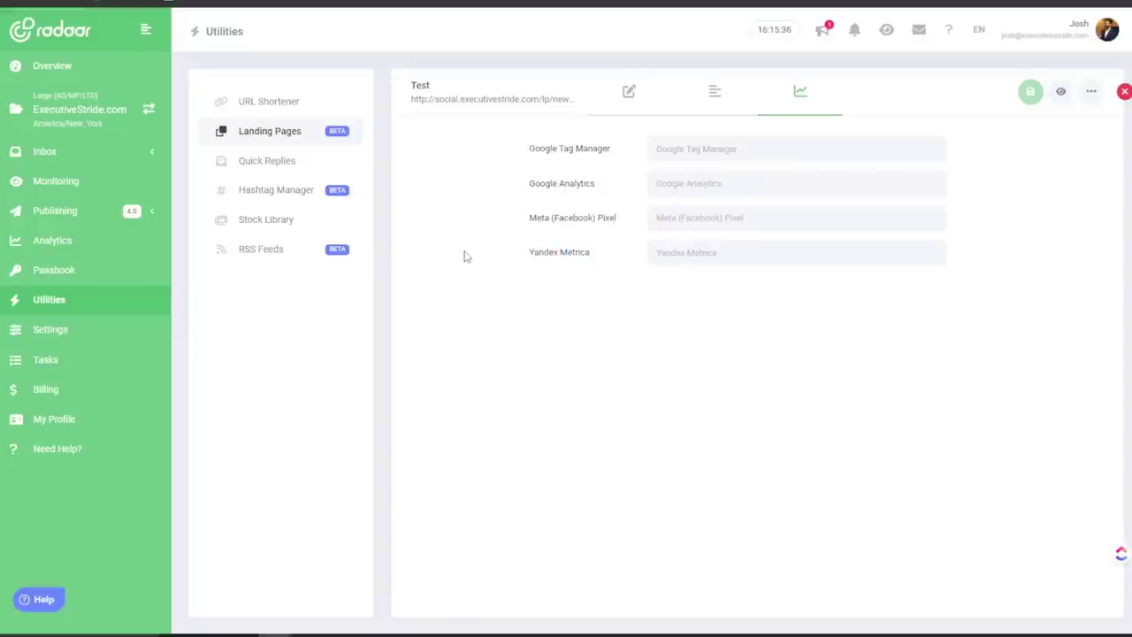
left_click(228, 166)
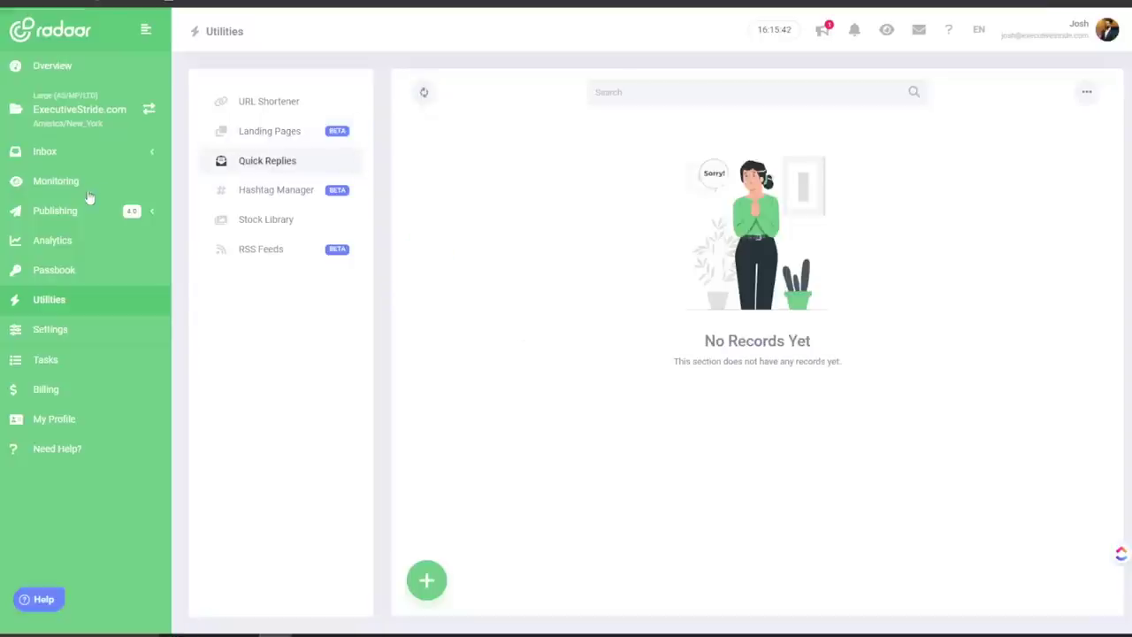
- Create a 'Thank you' quick reply thanking viewers for their support and promising more videos
left_click(429, 580)
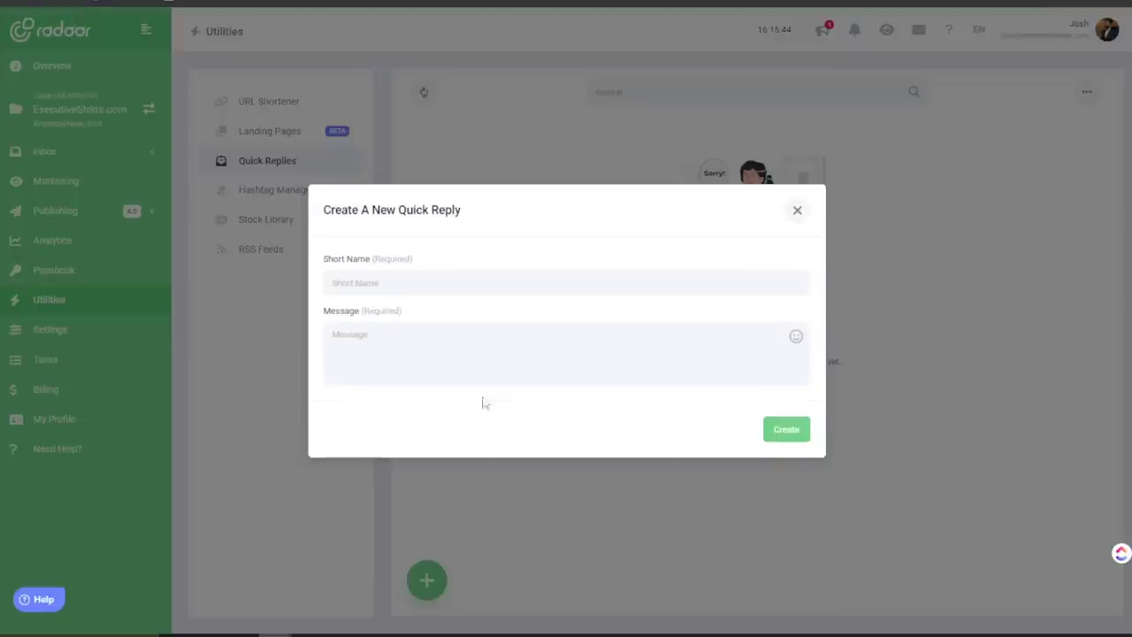
left_click(496, 276)
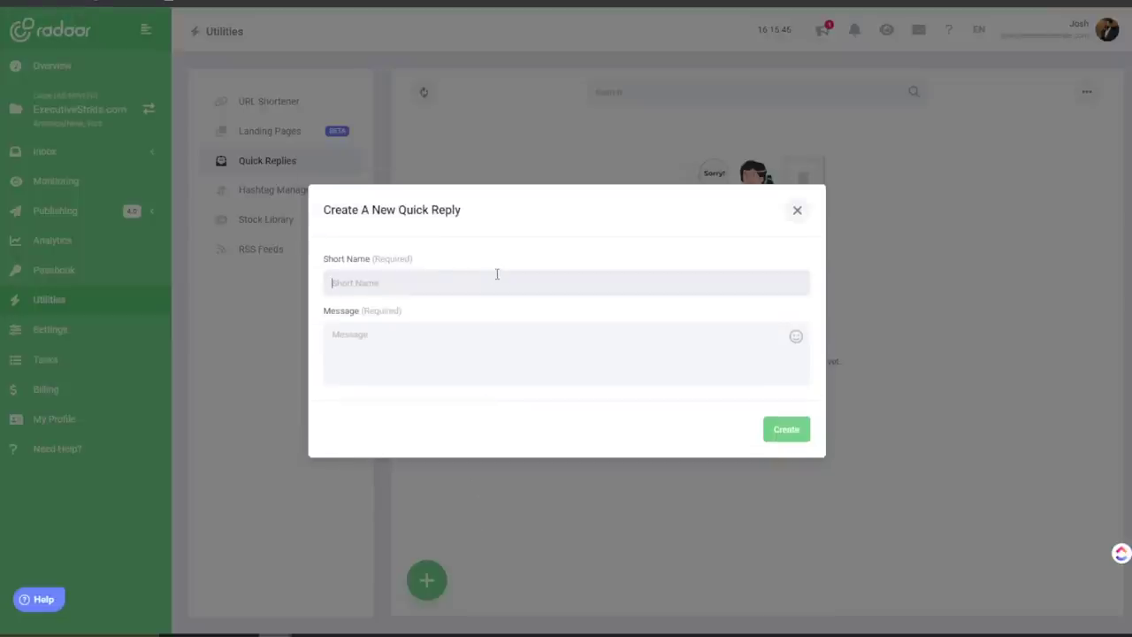
type("Thank you")
key("Tab")
type("Than")
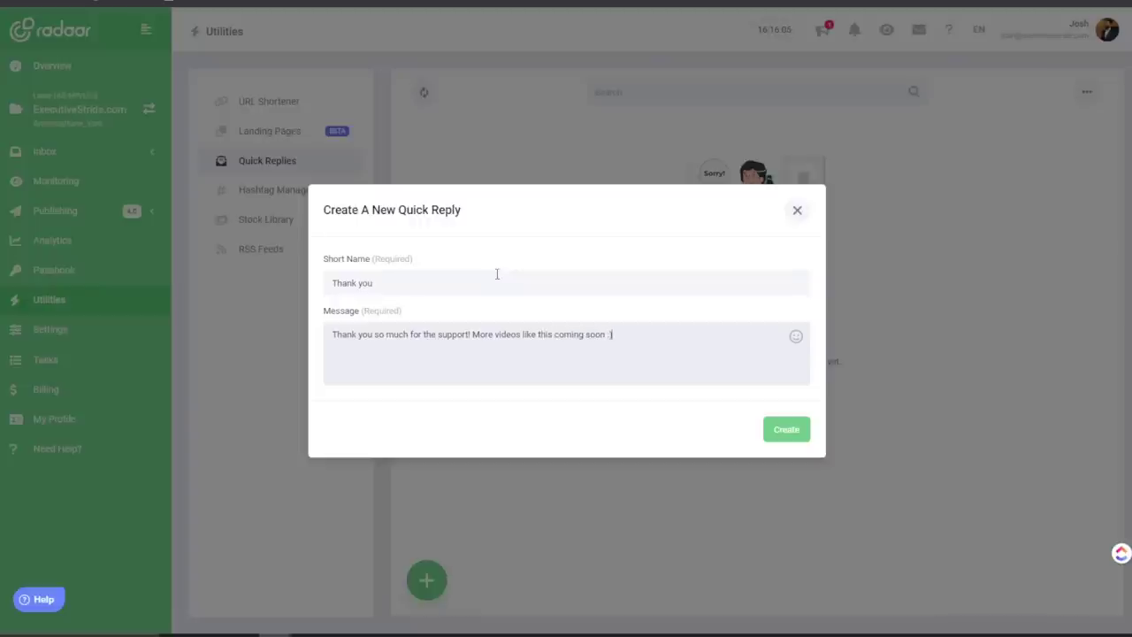
left_click(782, 430)
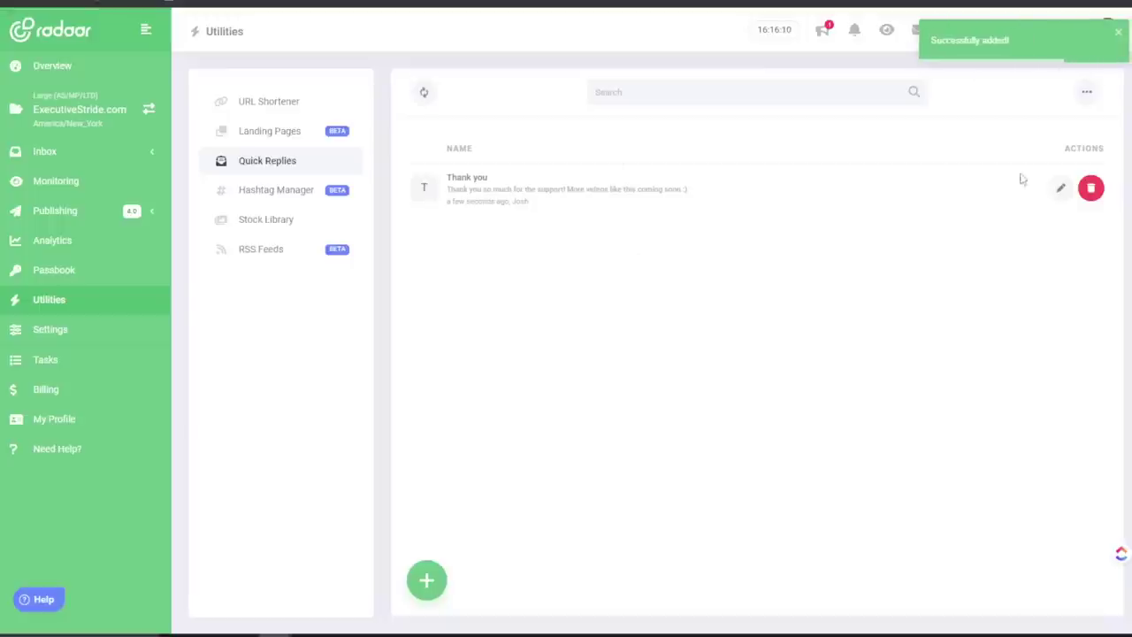
- Rename the quick reply to 'Thank you for support - YT'
left_click(1060, 188)
type("fo")
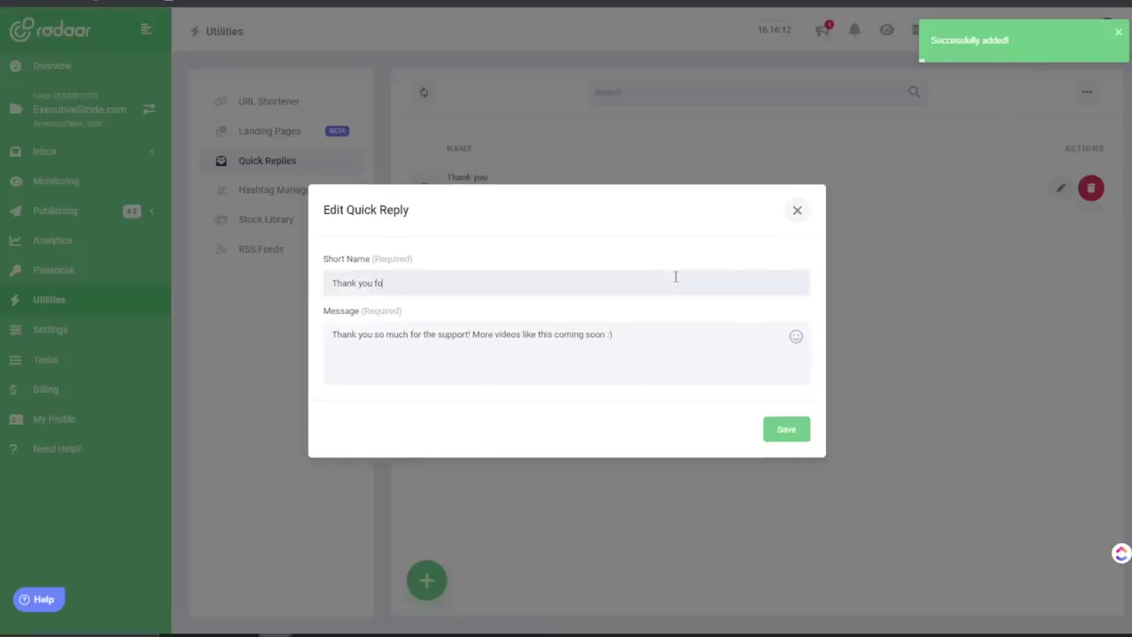
type("r suppor")
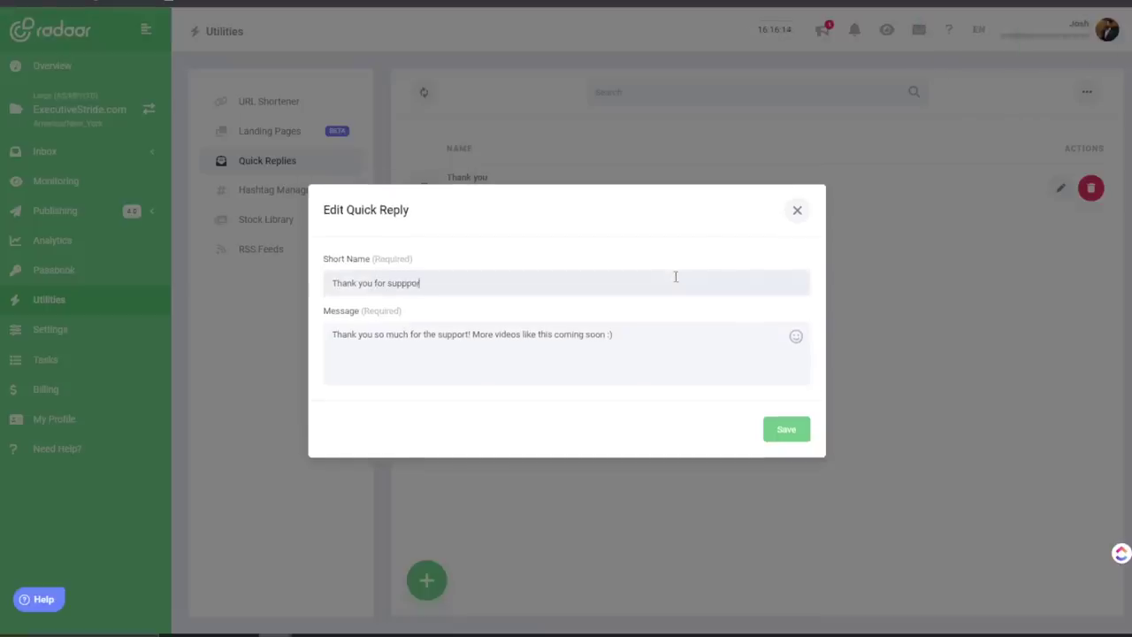
type("t")
key("BackSpace")
key("BackSpace")
key("BackSpace")
- Replace the message's trailing :) with a smiley emoji, save, and go to the Inbox
left_click(795, 337)
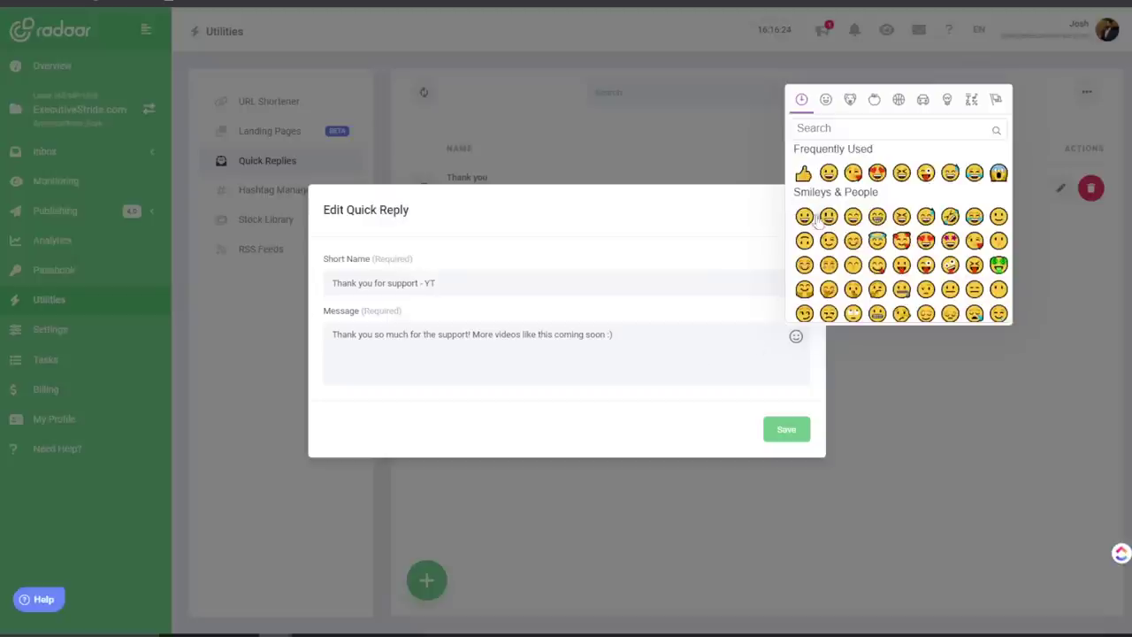
left_click(853, 241)
left_click(681, 355)
left_click_drag(346, 335, 294, 342)
key("ctrl+c")
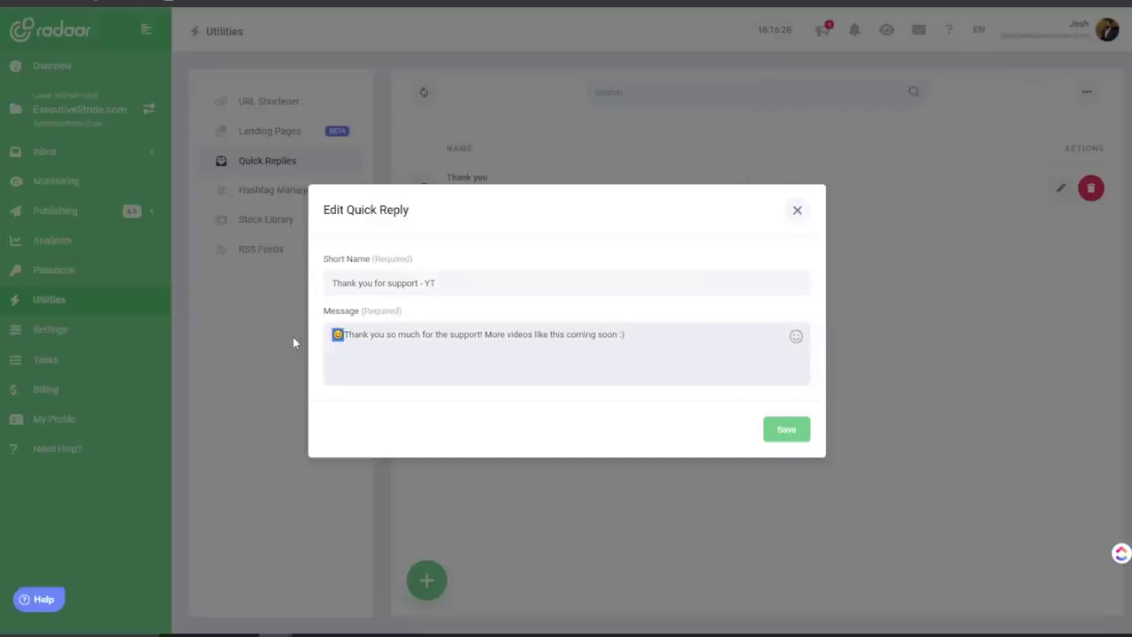
key("BackSpace")
left_click_drag(605, 334, 613, 333)
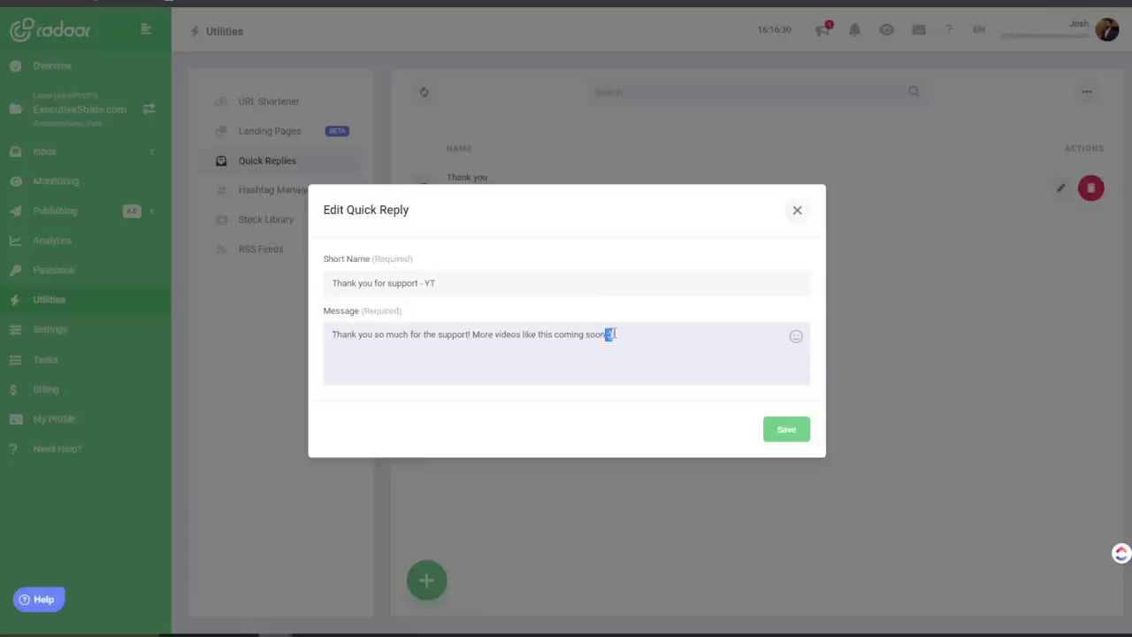
key("ctrl+v")
left_click(769, 431)
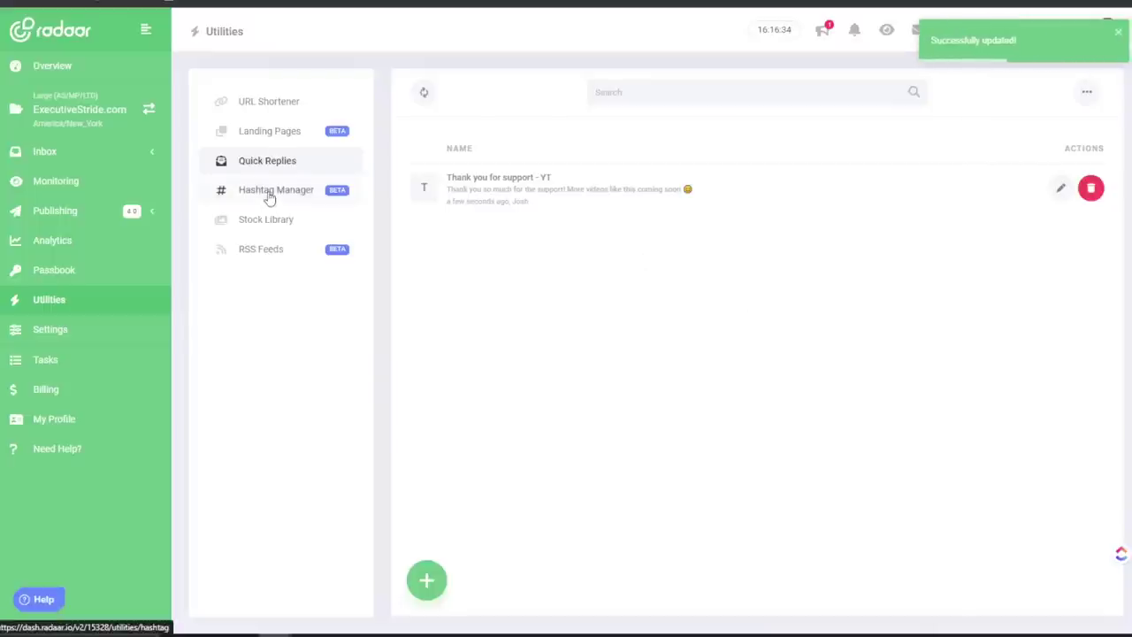
left_click(270, 191)
left_click(44, 151)
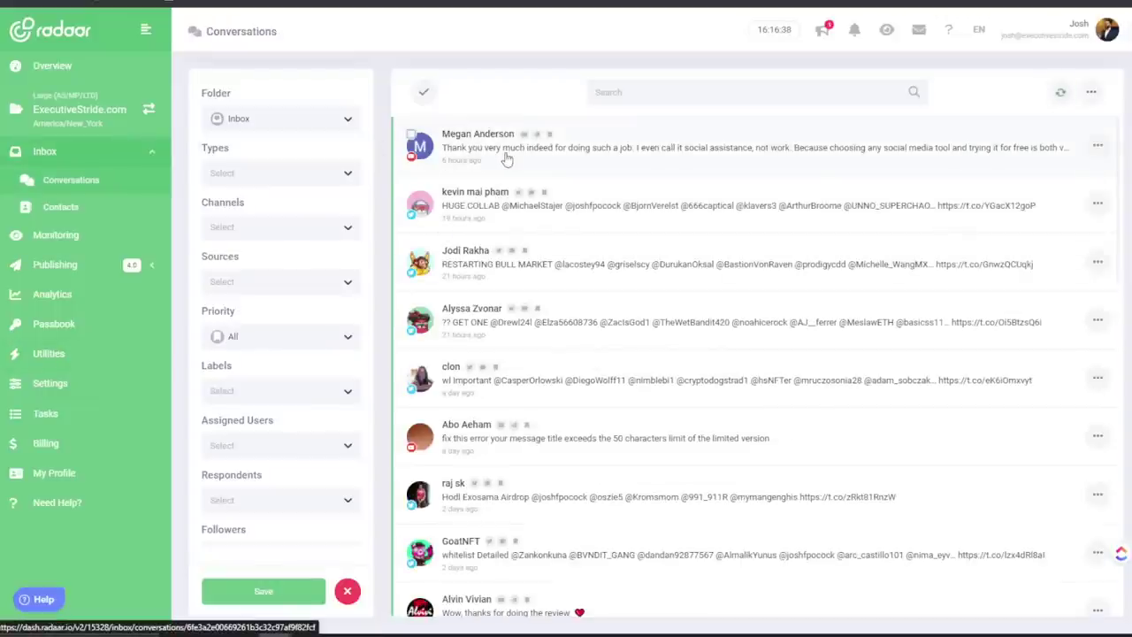
- Open the top conversation and insert the Thank you for support quick reply with Paste To Message
left_click(472, 155)
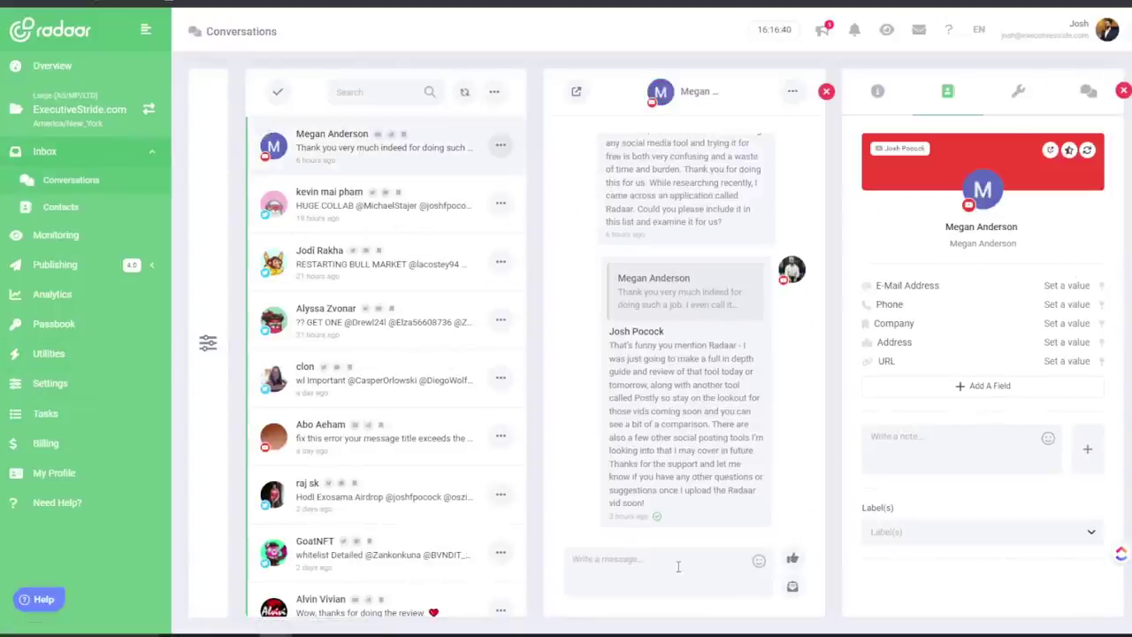
left_click(792, 585)
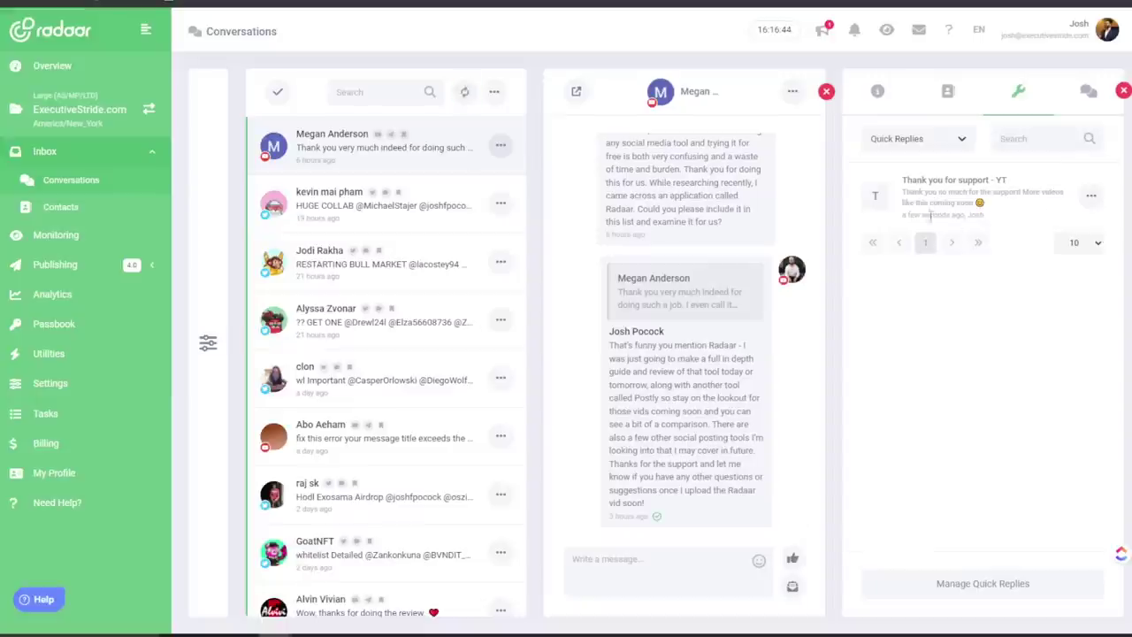
left_click(1090, 195)
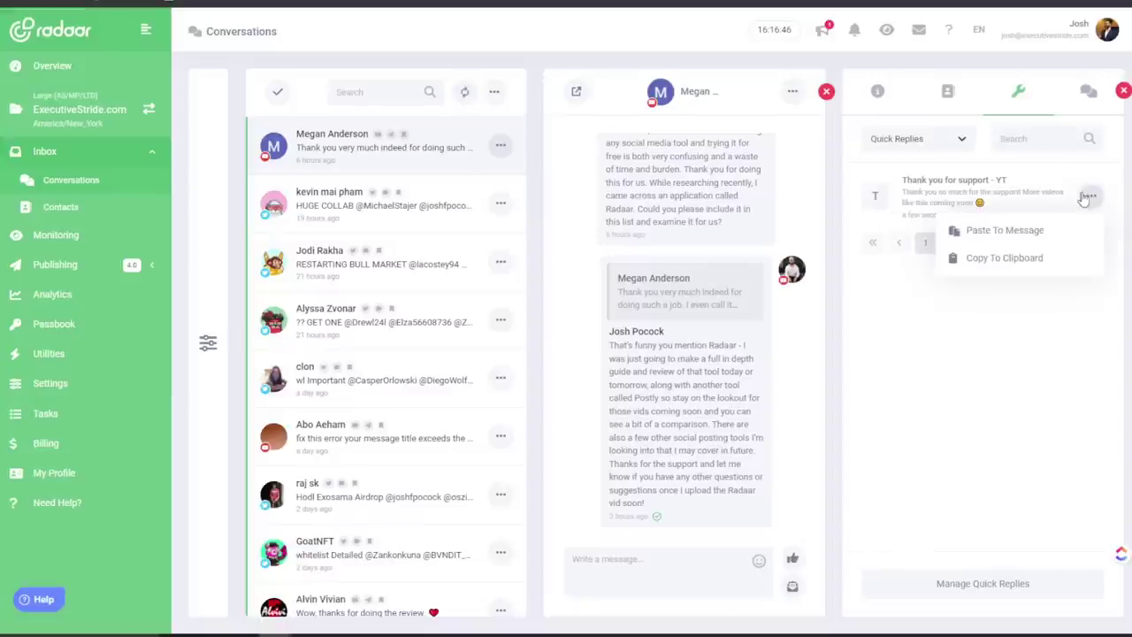
left_click(996, 231)
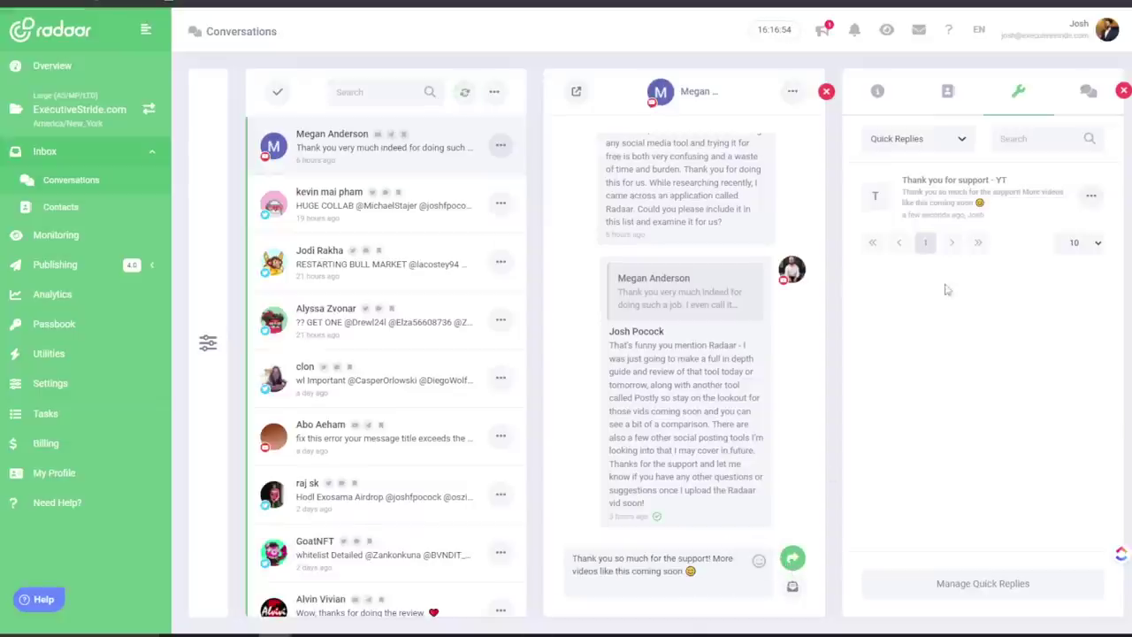
- Copy the quick reply to the clipboard and paste it into the reply box
left_click(1091, 196)
left_click(1061, 257)
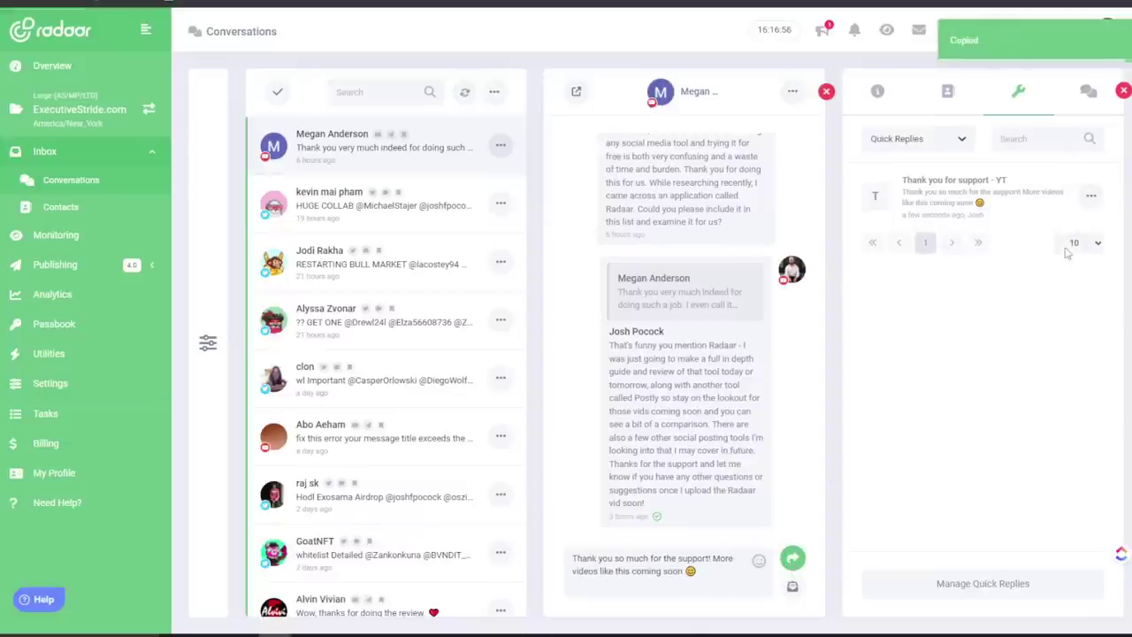
left_click(573, 558)
key("ctrl+v")
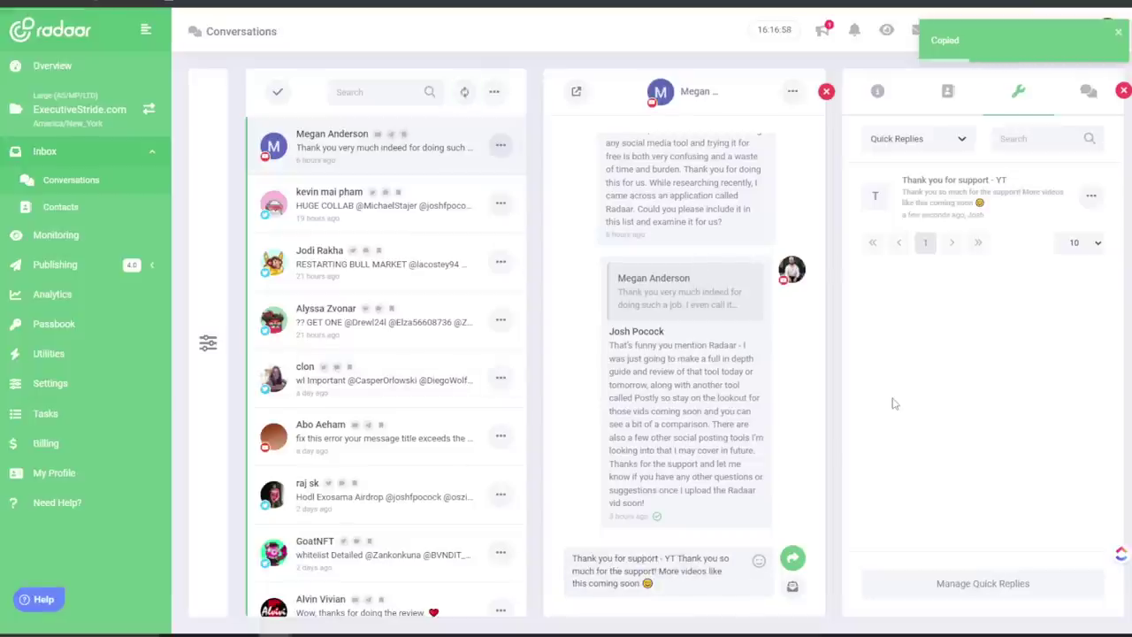
- Post 'Hey Team! Get to work' in Team Discussion, then show the contact's profile
left_click(1082, 99)
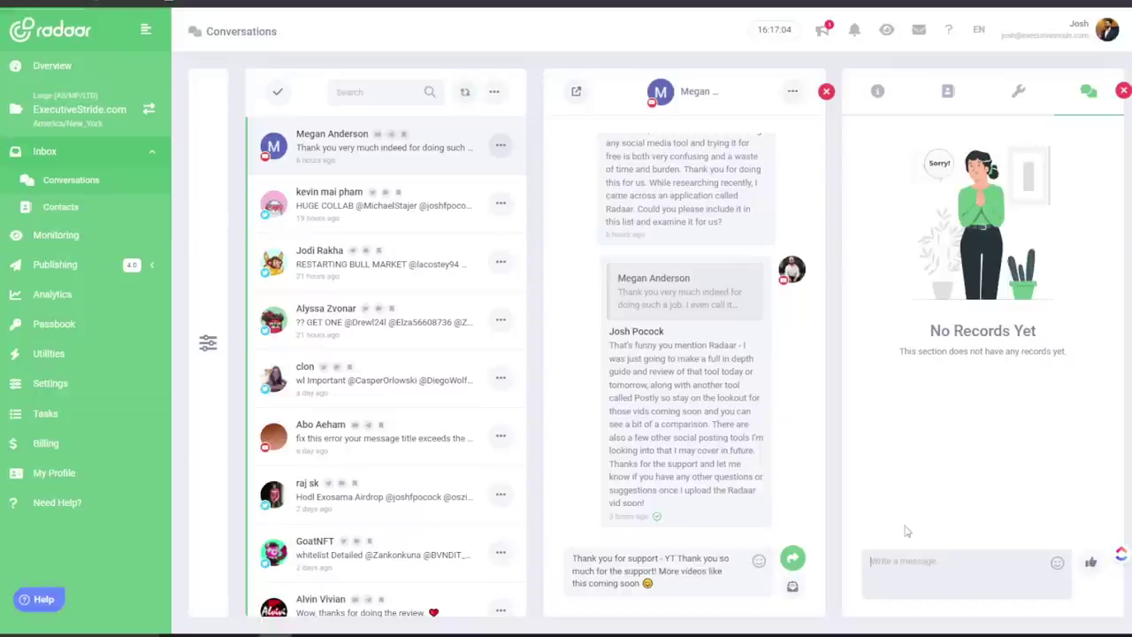
type("HEY")
key("BackSpace")
key("BackSpace")
key("BackSpace")
type("Hey Tew")
key("BackSpace")
key("BackSpace")
type("eam! Get")
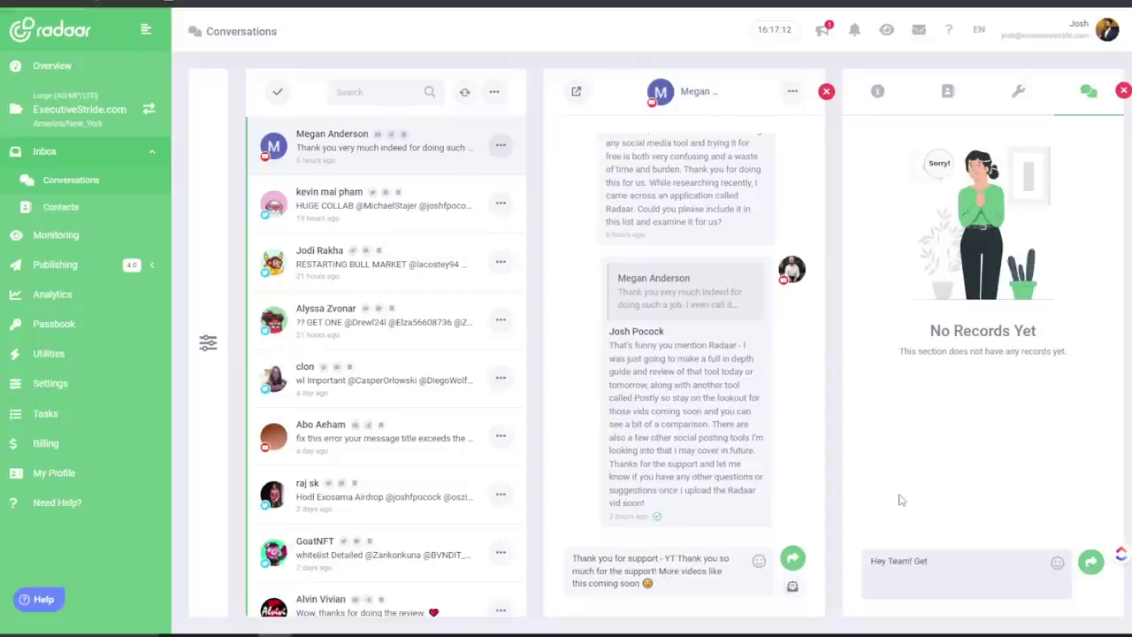
type(" to work ;)")
left_click(1090, 561)
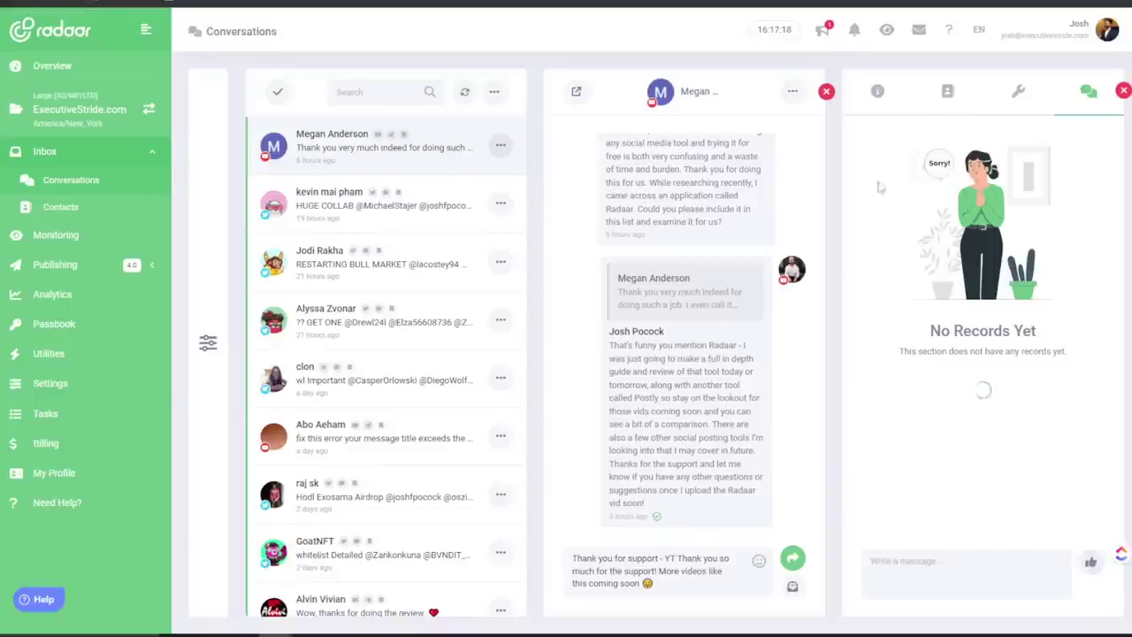
left_click(1018, 92)
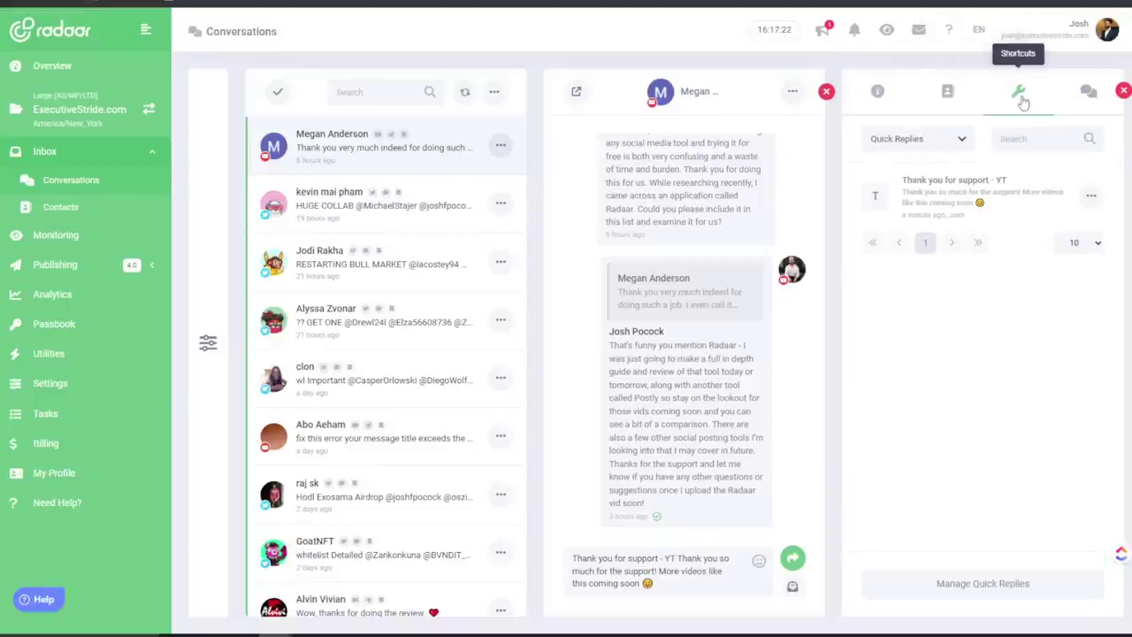
left_click(947, 91)
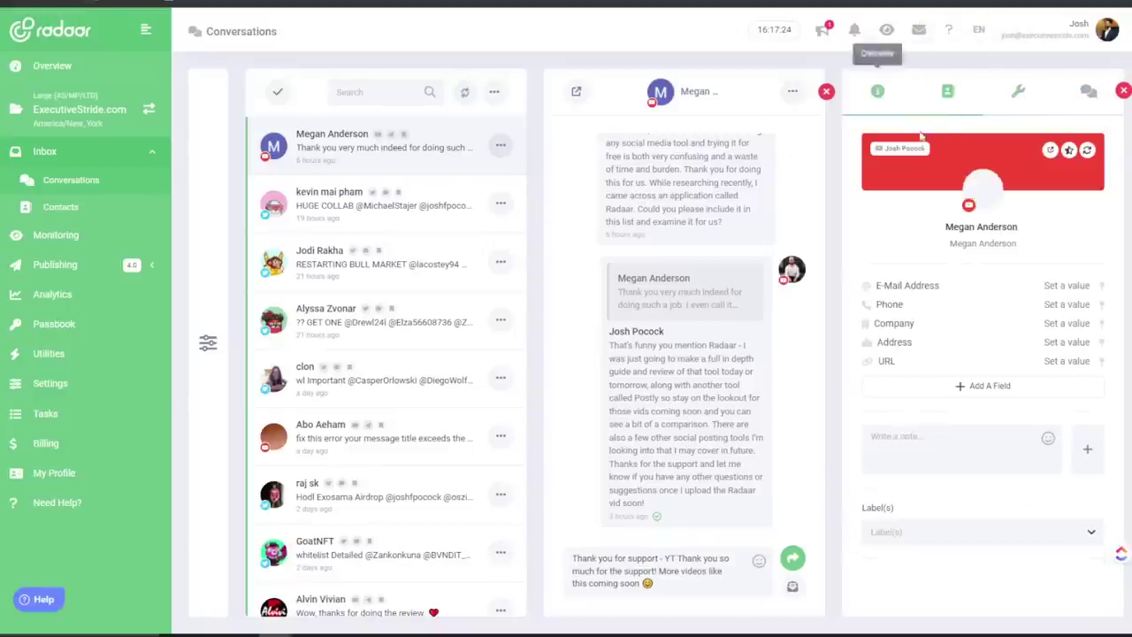
- Check the Add A Field type list without adding one, then switch to the Overview details
left_click(957, 395)
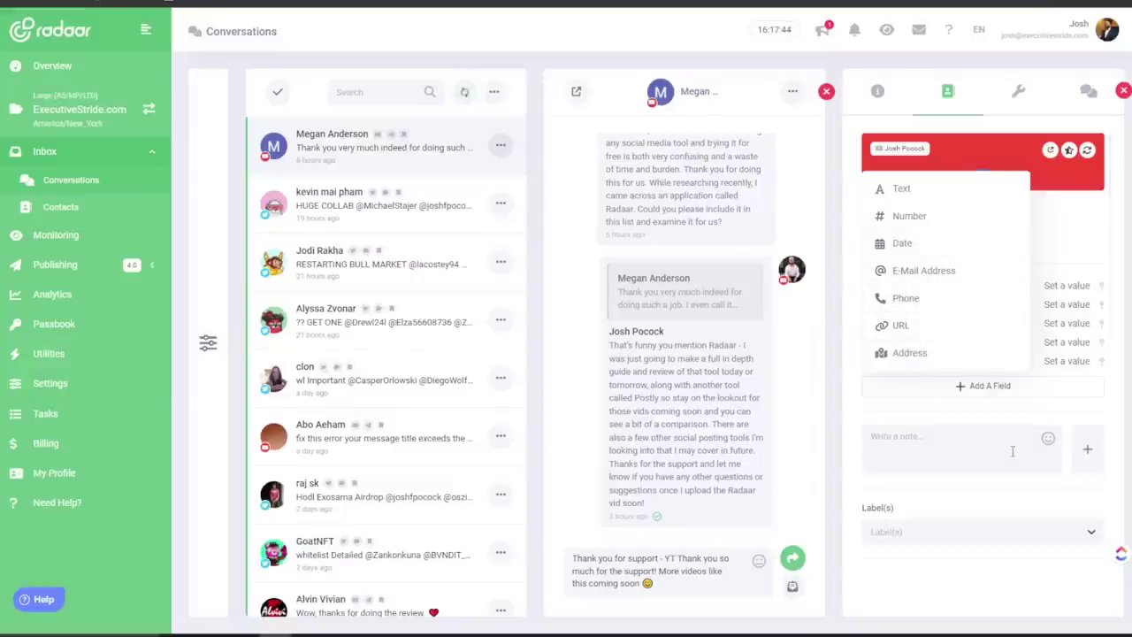
left_click(1008, 415)
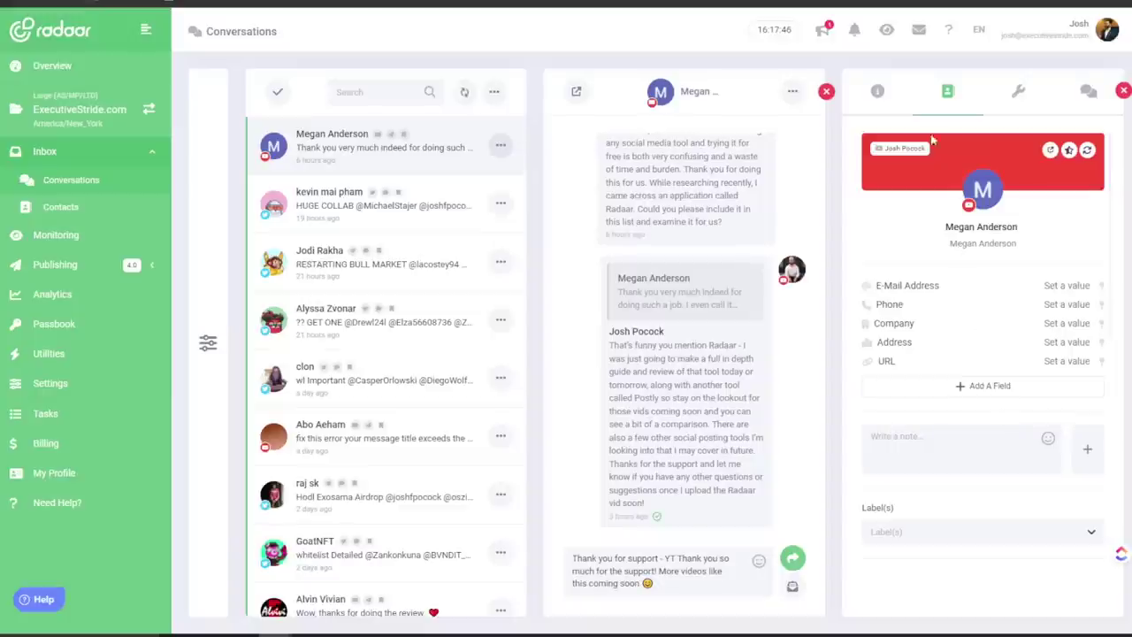
left_click(1021, 92)
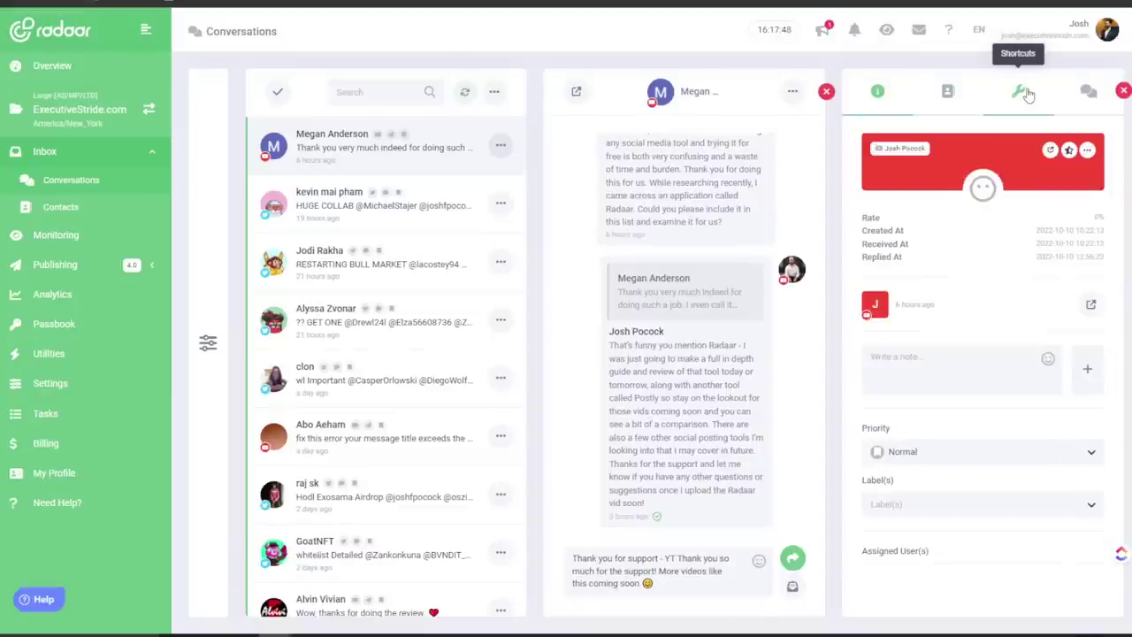
left_click(877, 92)
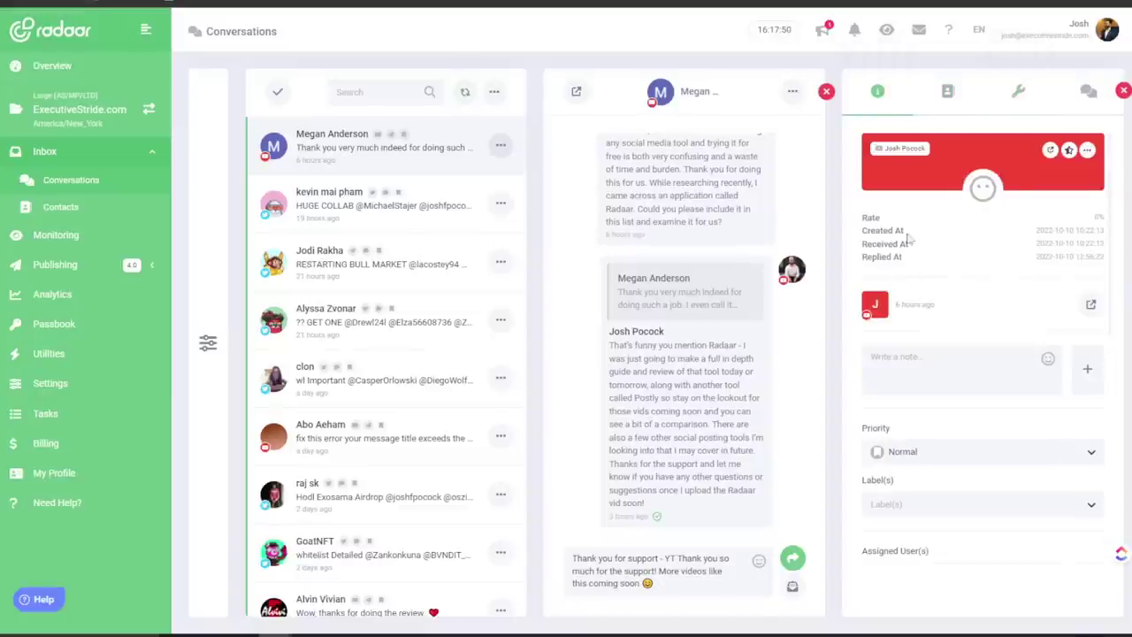
left_click(962, 356)
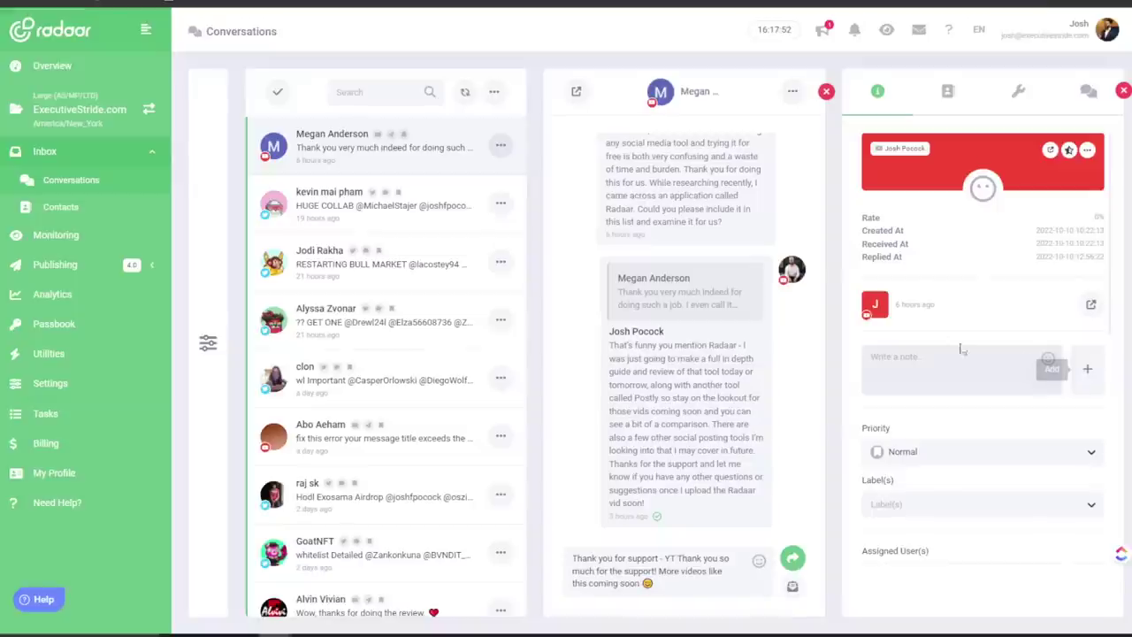
- Browse the Priority (Normal), Label(s), Followers and Assigned User(s) dropdowns, leaving them unchanged
left_click(935, 455)
left_click(936, 459)
scroll(935, 459, "down", 2)
left_click(897, 416)
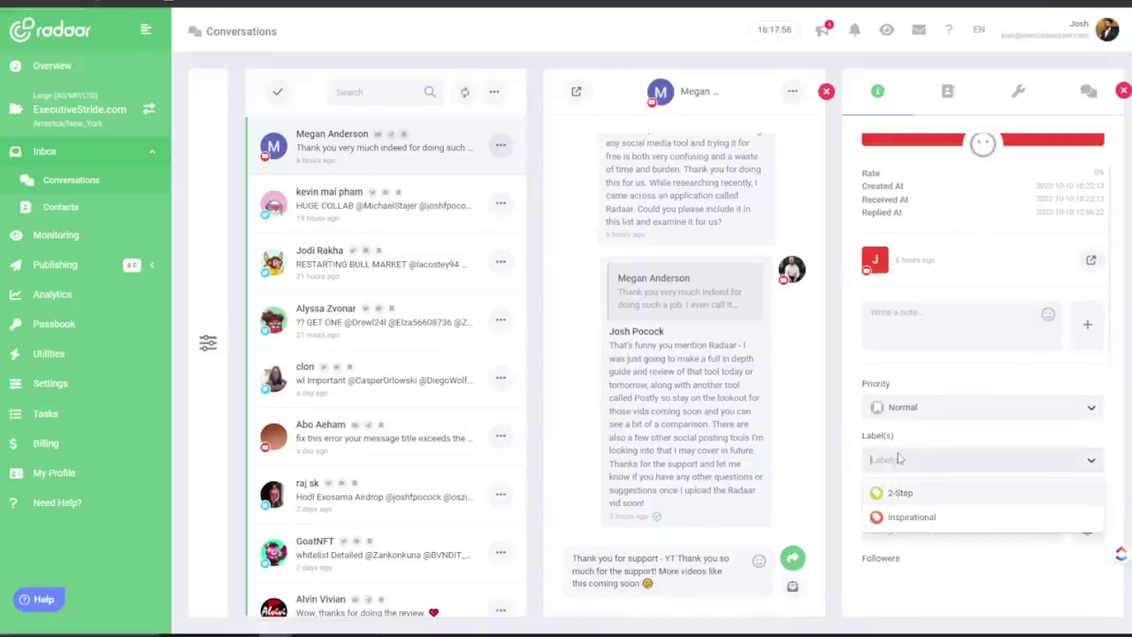
left_click(929, 379)
left_click(897, 512)
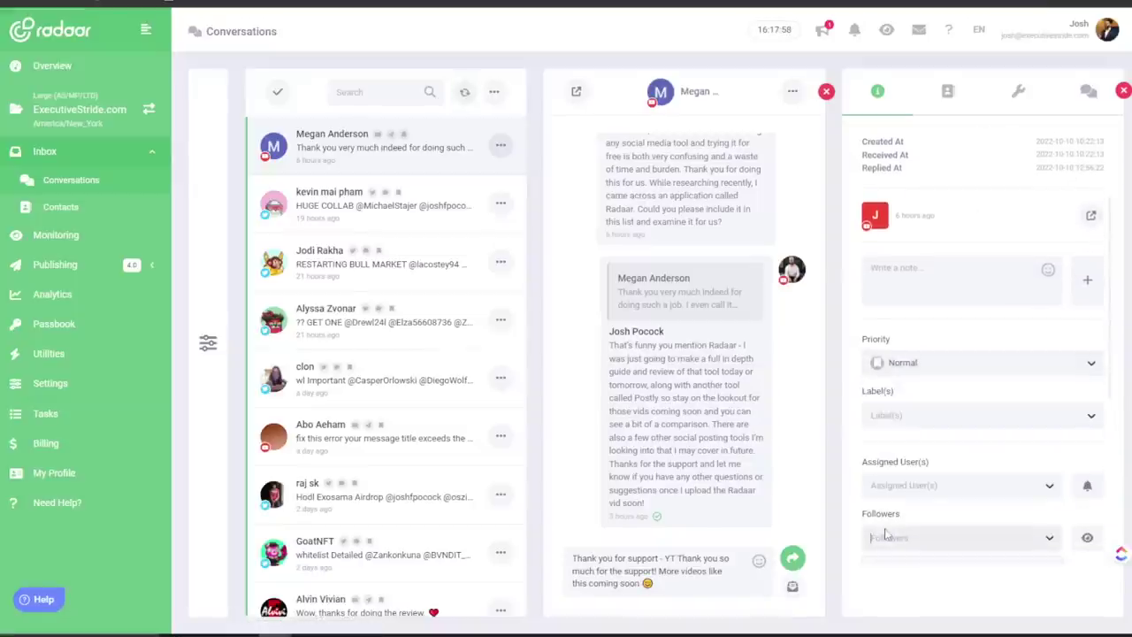
left_click(886, 537)
left_click(925, 421)
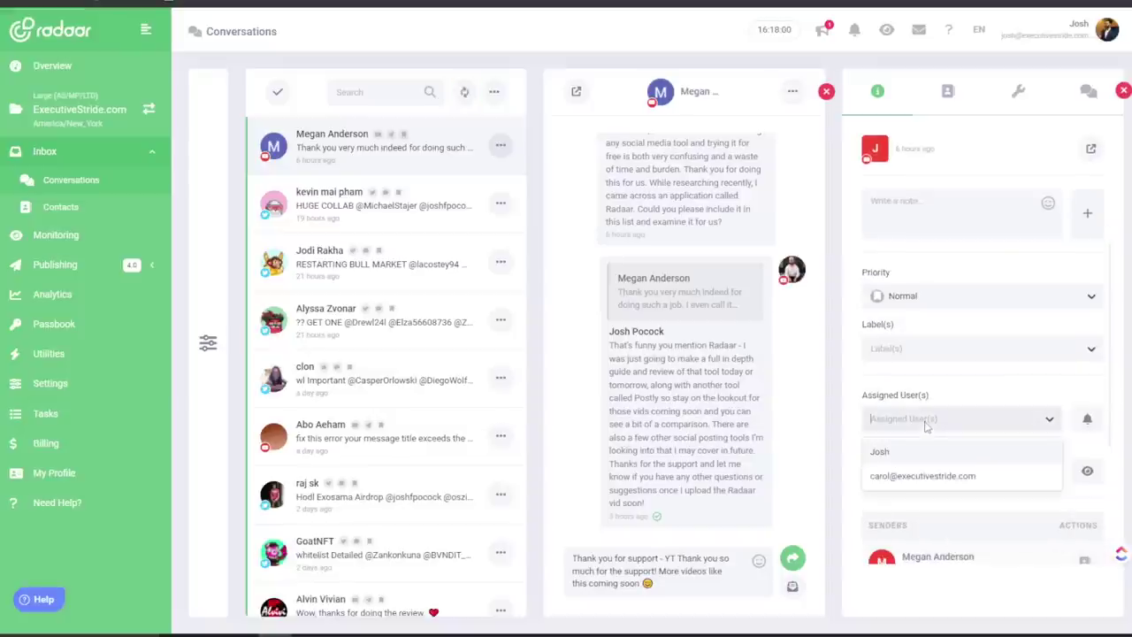
scroll(967, 470, "down", 2)
left_click(1028, 458)
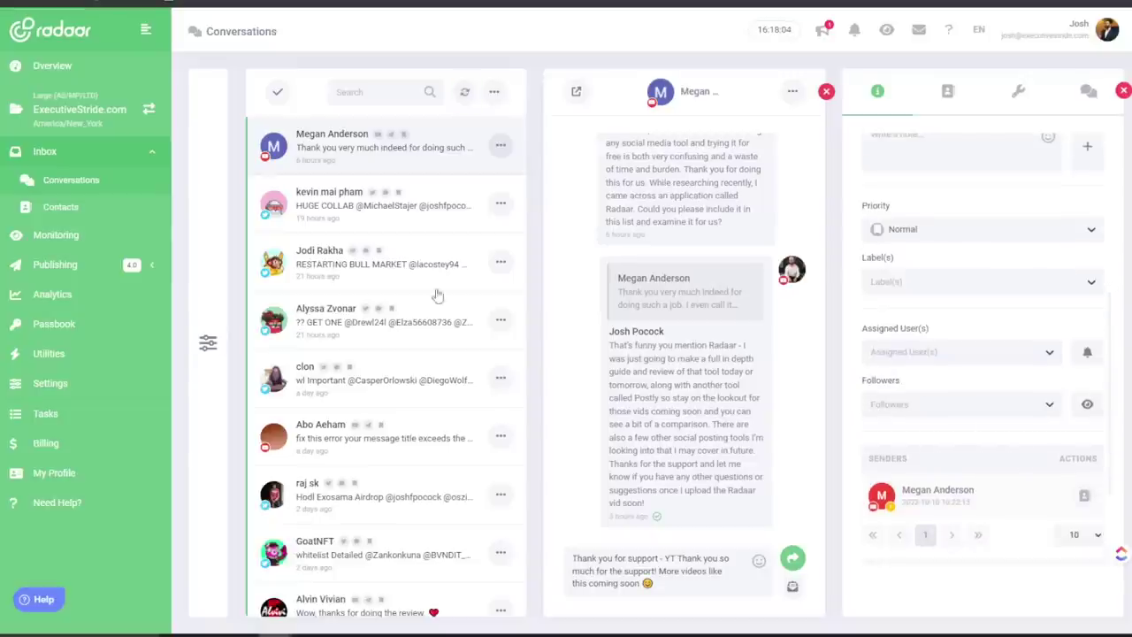
left_click(51, 354)
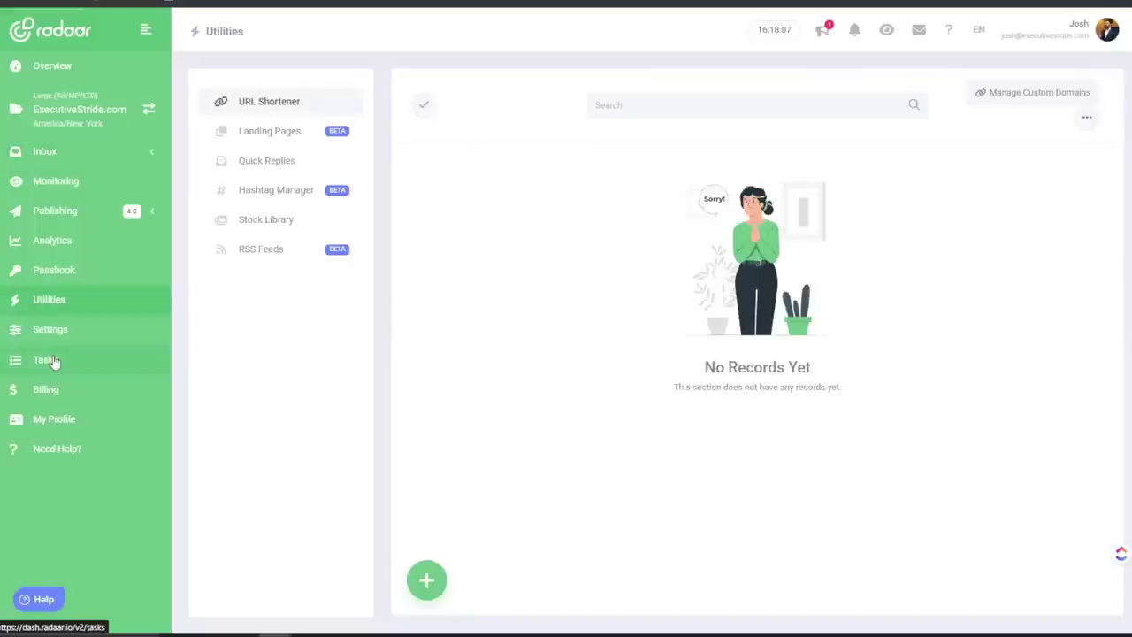
- Search hashtags for 'millionaire' and add it to the basket
left_click(291, 191)
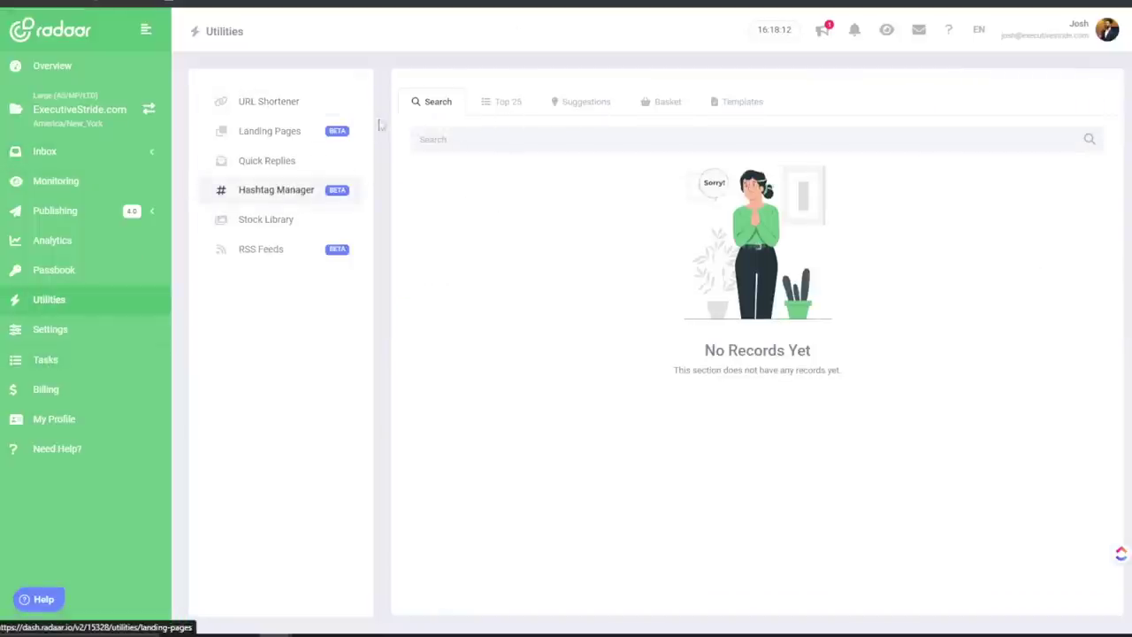
left_click(491, 97)
left_click(440, 104)
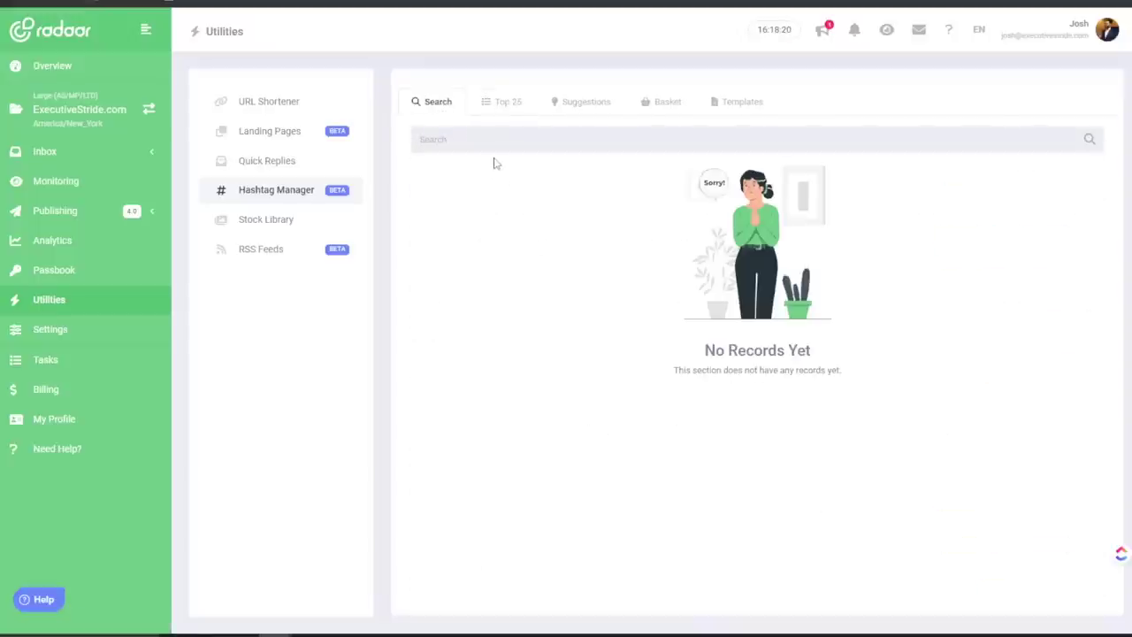
type("millionaire")
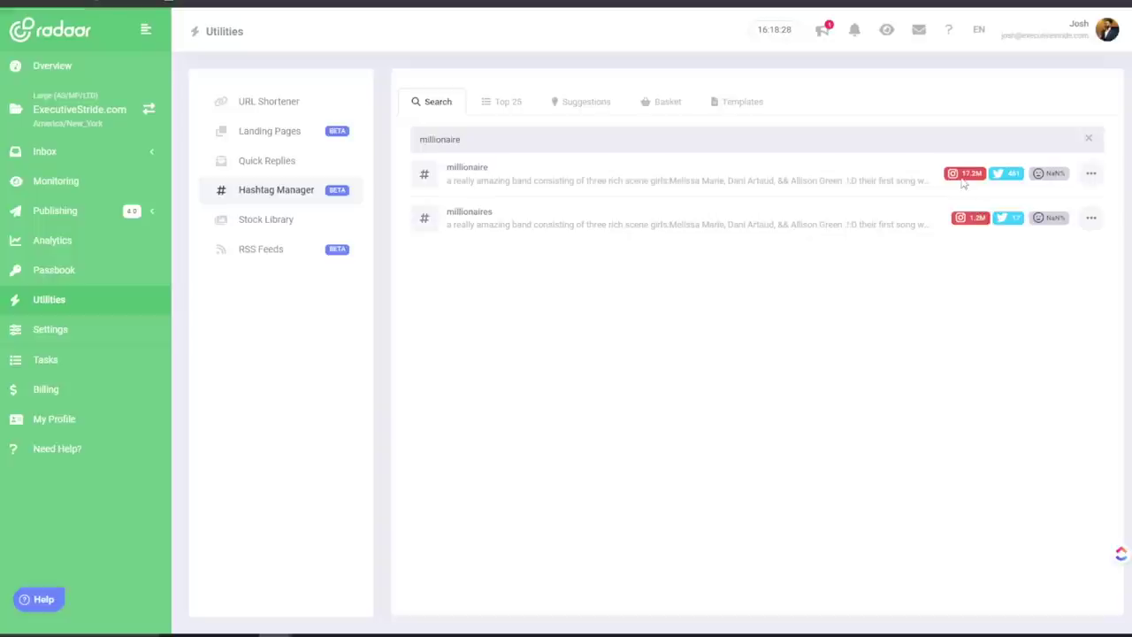
mouse_move(1056, 174)
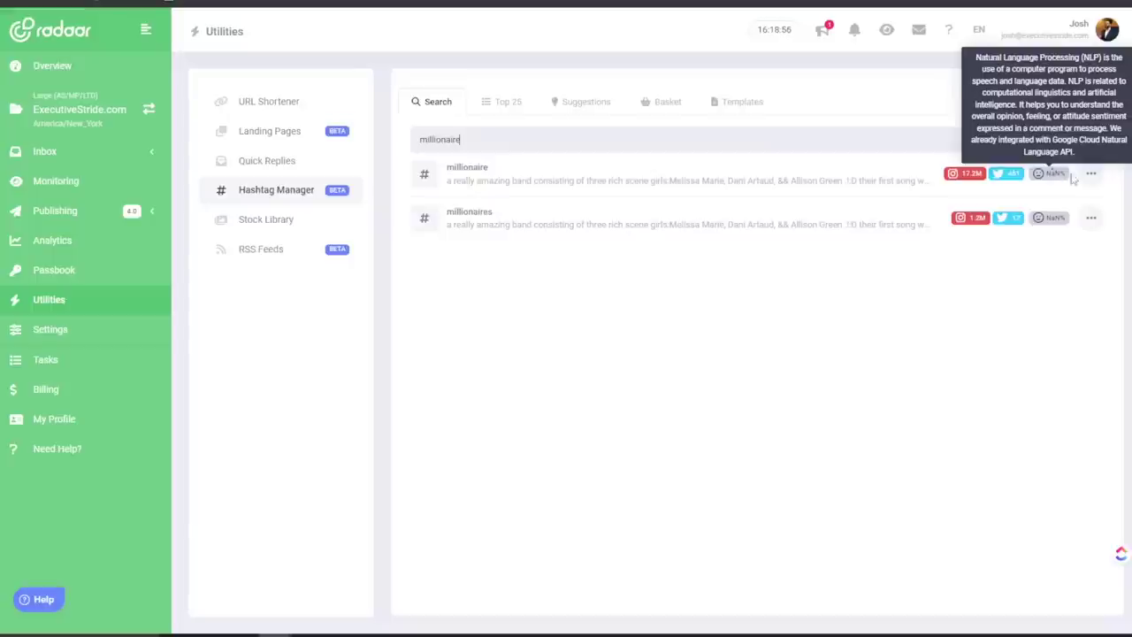
left_click(1092, 175)
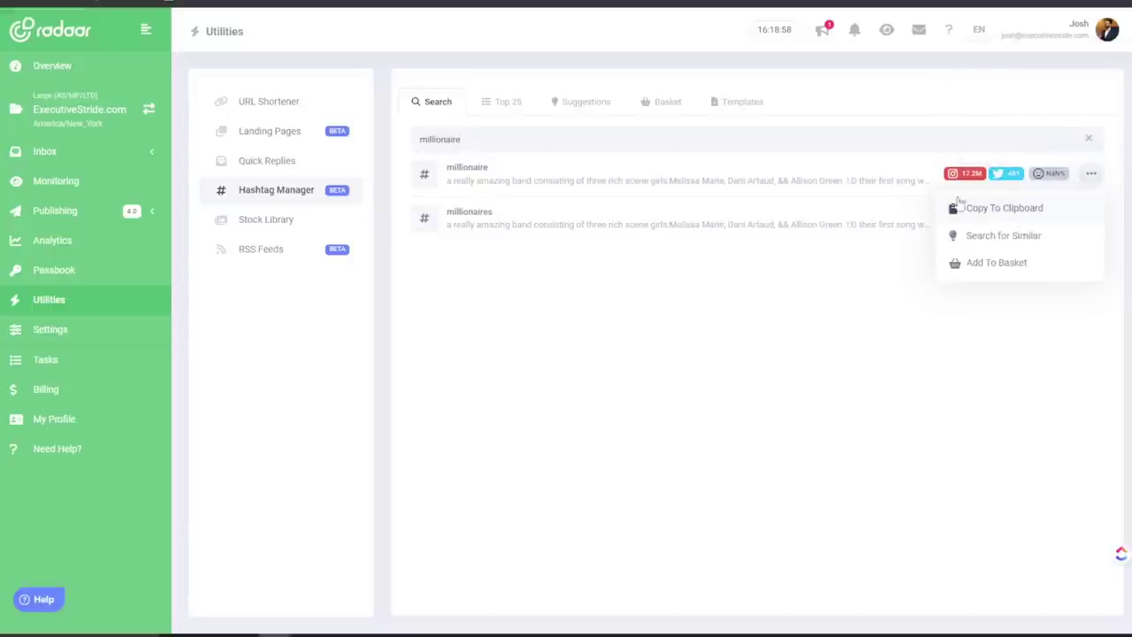
left_click(996, 274)
- Look up hashtags similar to millionaire, then enter 'business' as the search term
left_click(1094, 176)
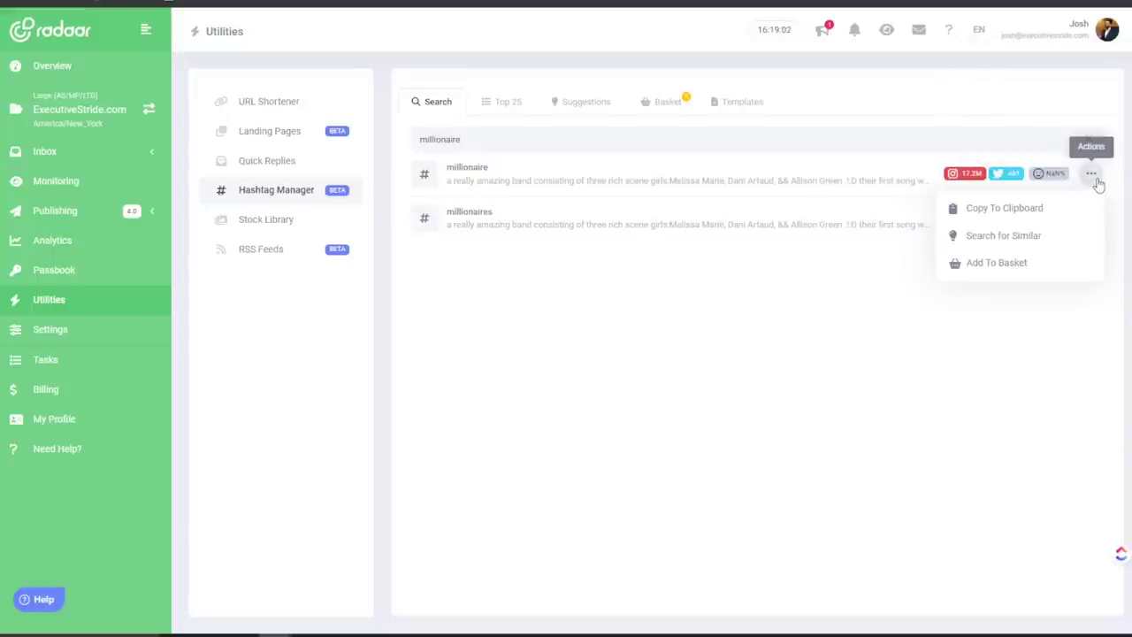
left_click(1042, 239)
left_click(551, 136)
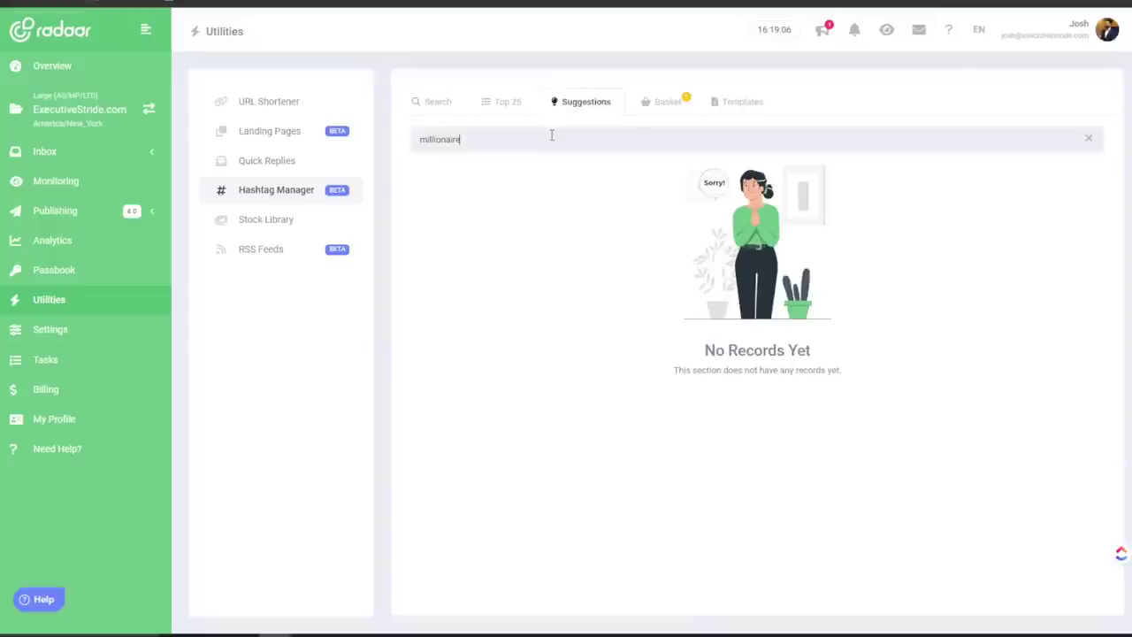
key("ctrl+a")
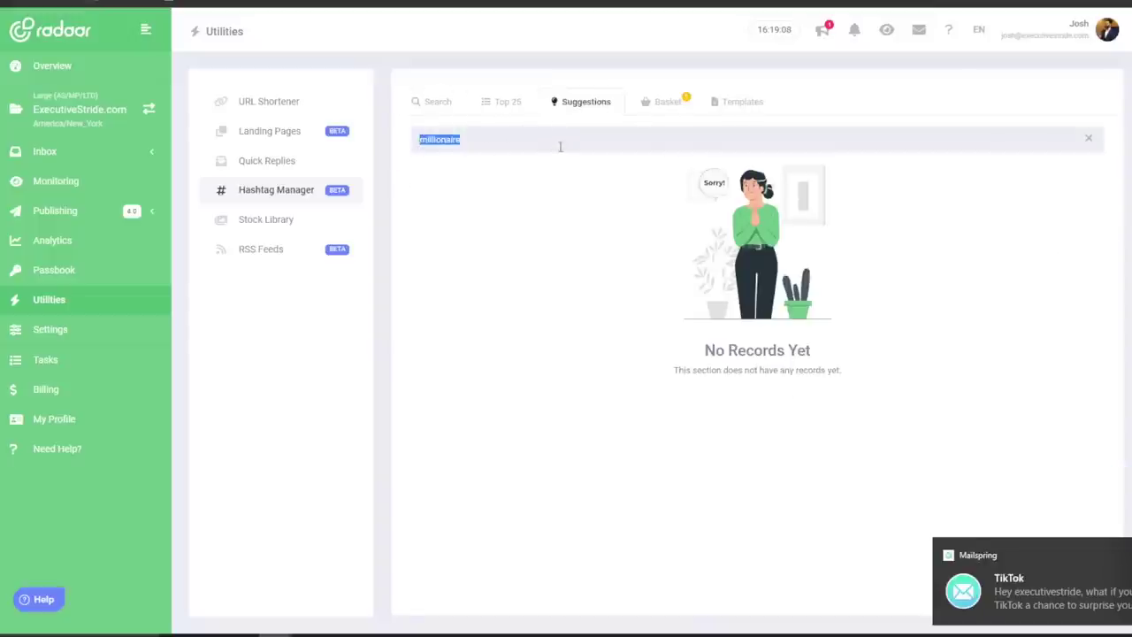
key("BackSpace")
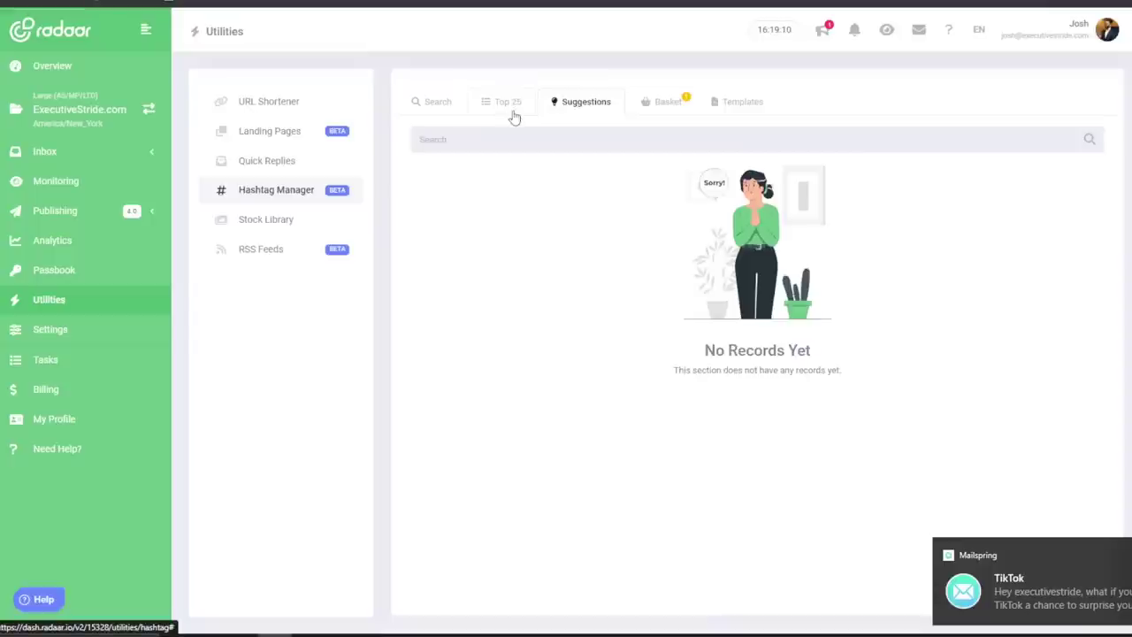
type("businesss")
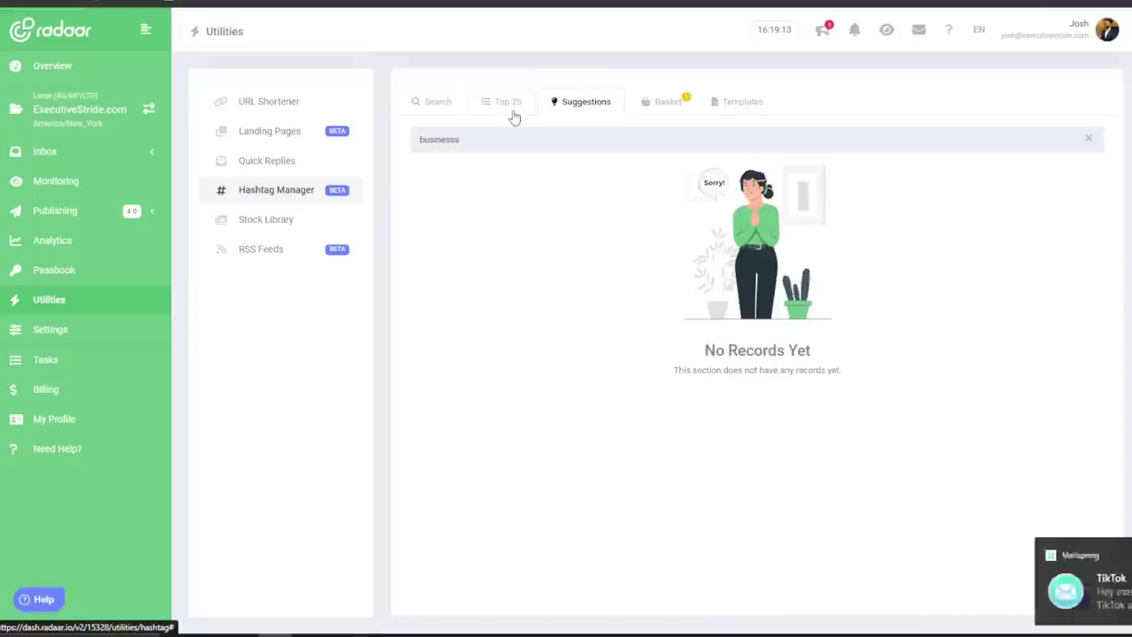
key("BackSpace")
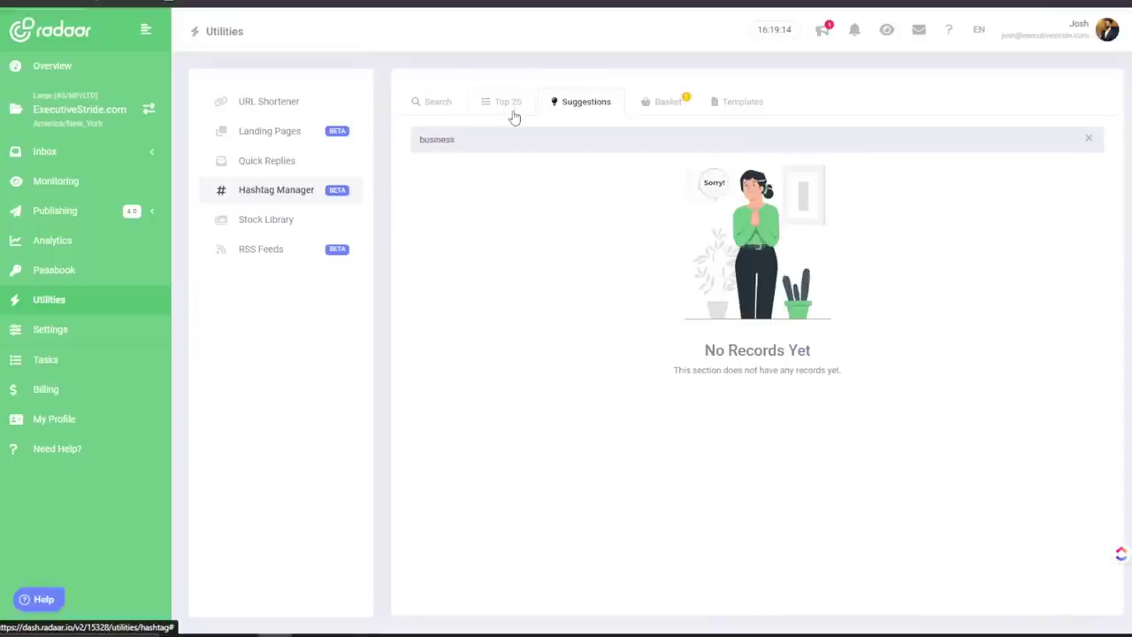
- Search hashtags for 'business' and add it to the basket
double_click(515, 149)
key("ctrl+c")
left_click(482, 101)
left_click(446, 101)
double_click(563, 144)
key("ctrl+v")
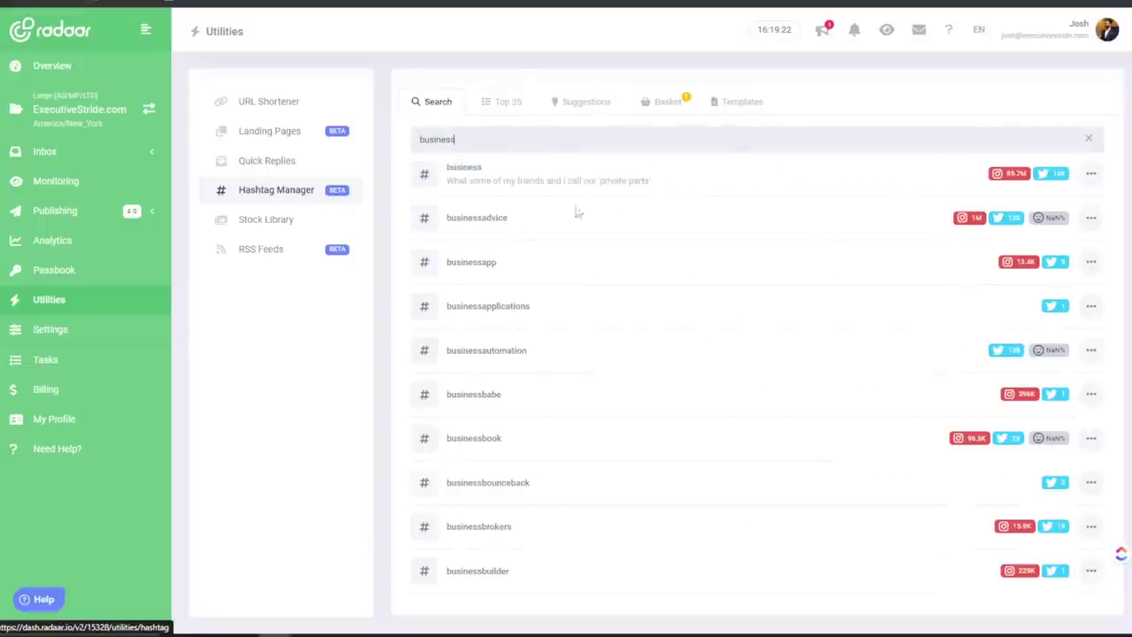
mouse_move(1039, 220)
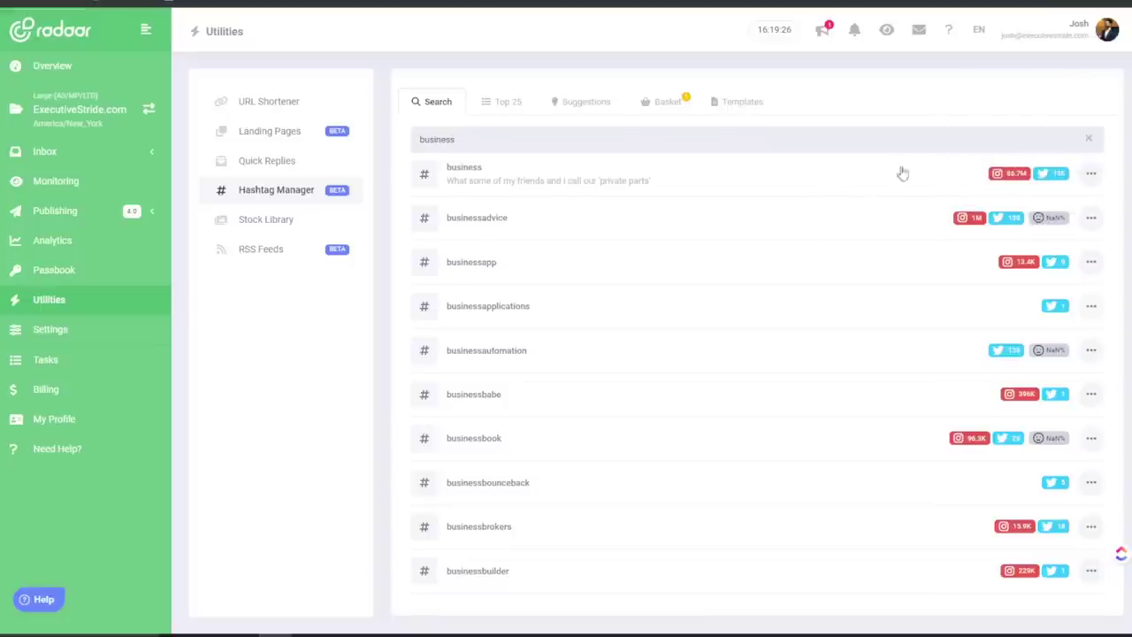
left_click(1090, 173)
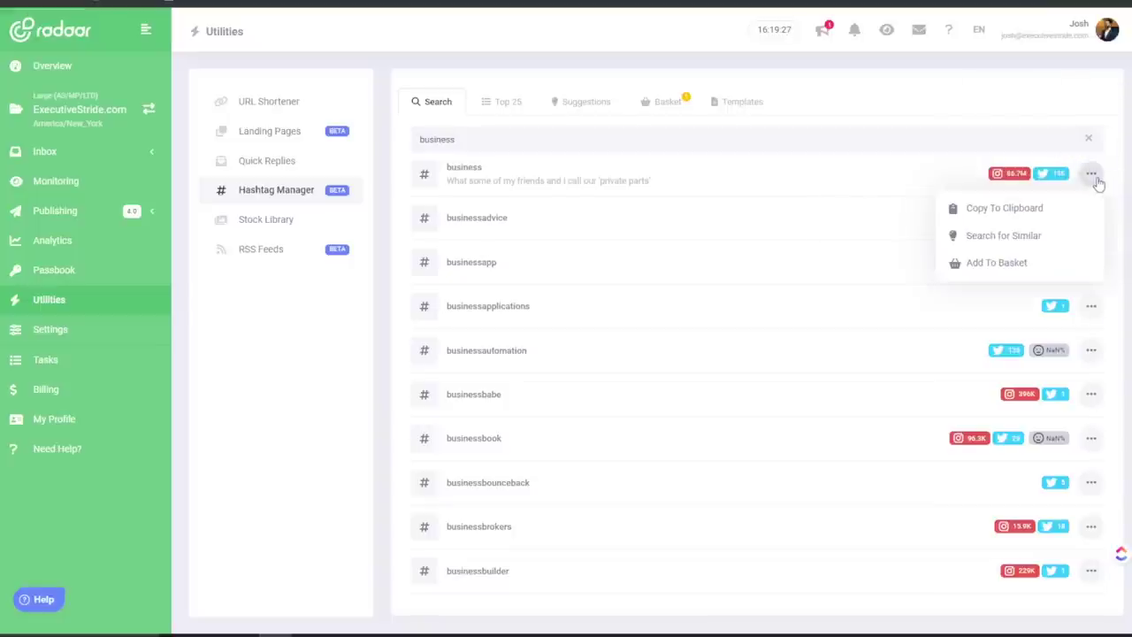
left_click(1017, 264)
- Search hashtags for 'mindset' and add it to the basket
double_click(508, 148)
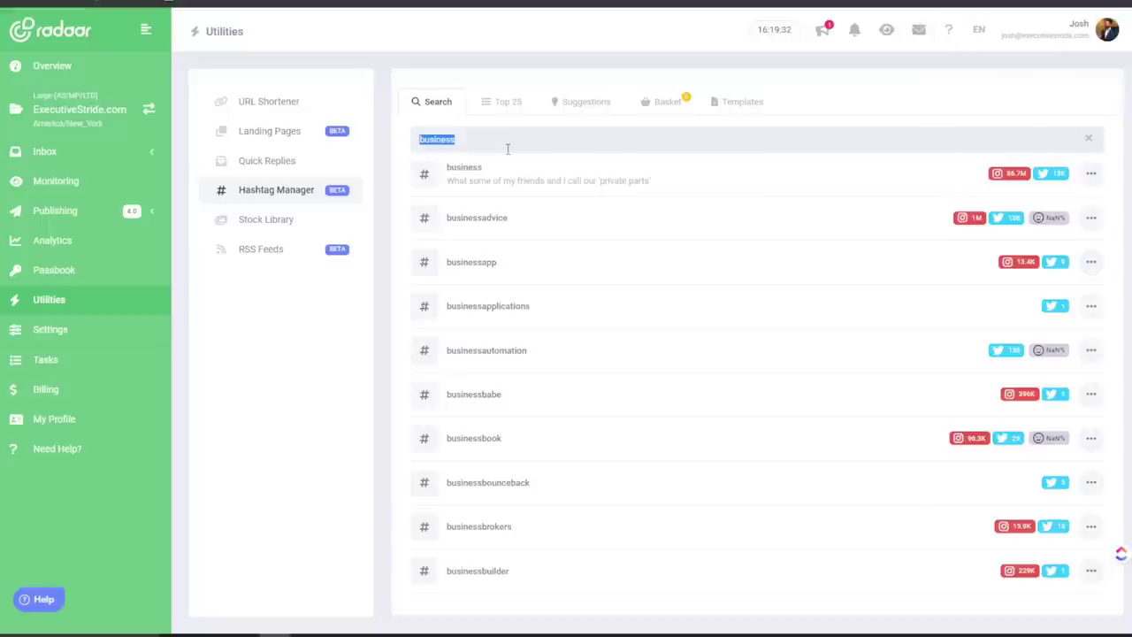
type("mindset")
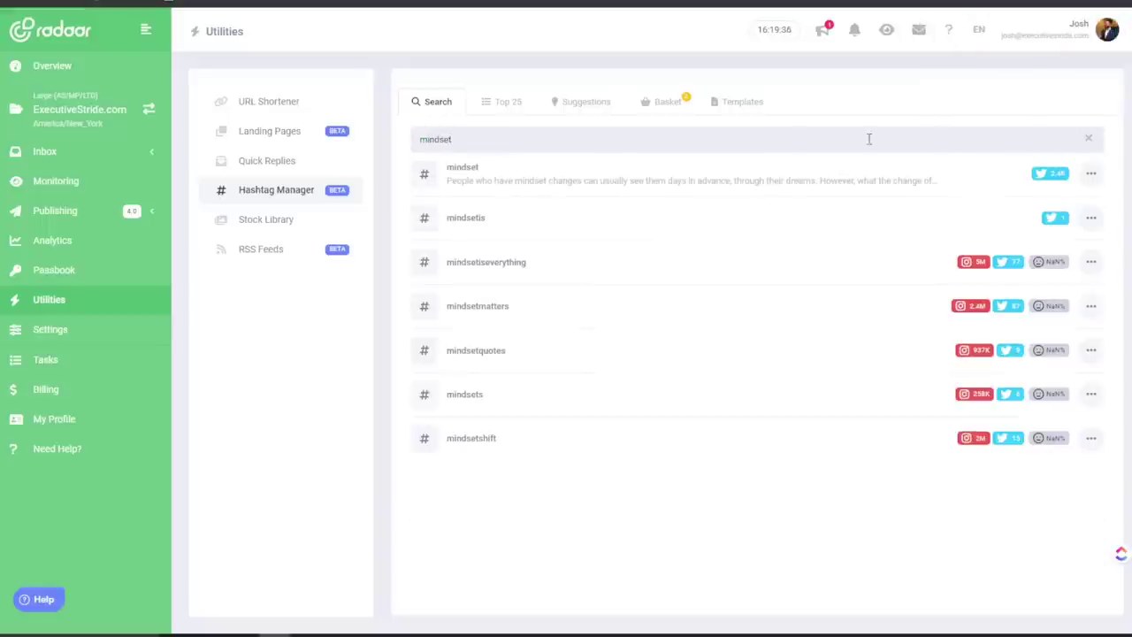
left_click(1091, 173)
left_click(983, 260)
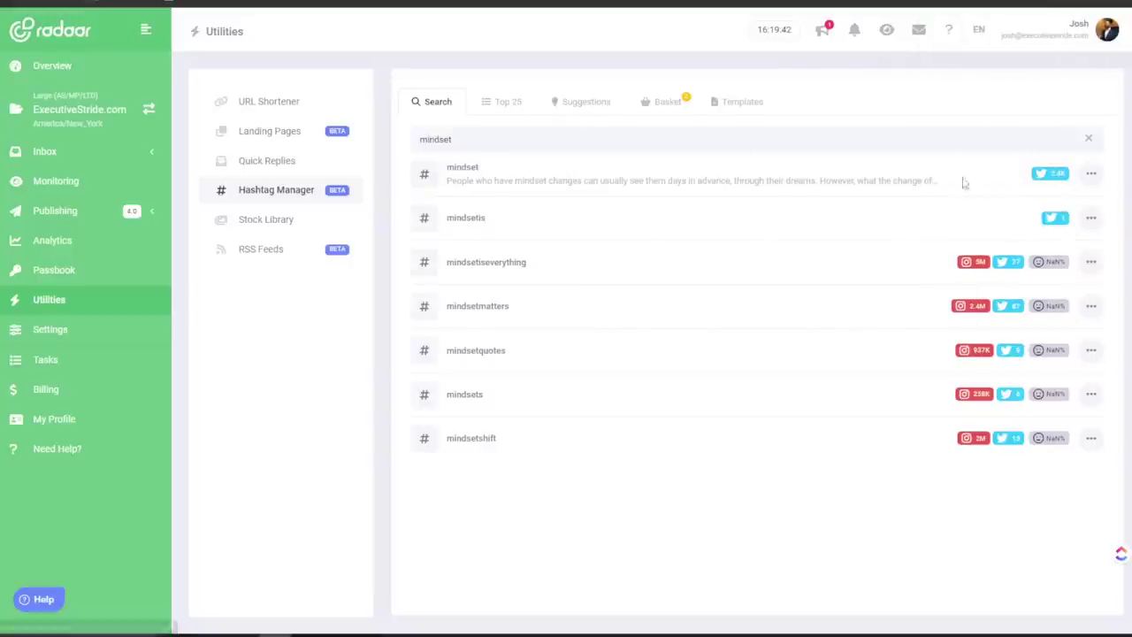
- Scroll through the Top 25 most popular hashtags list
left_click(506, 113)
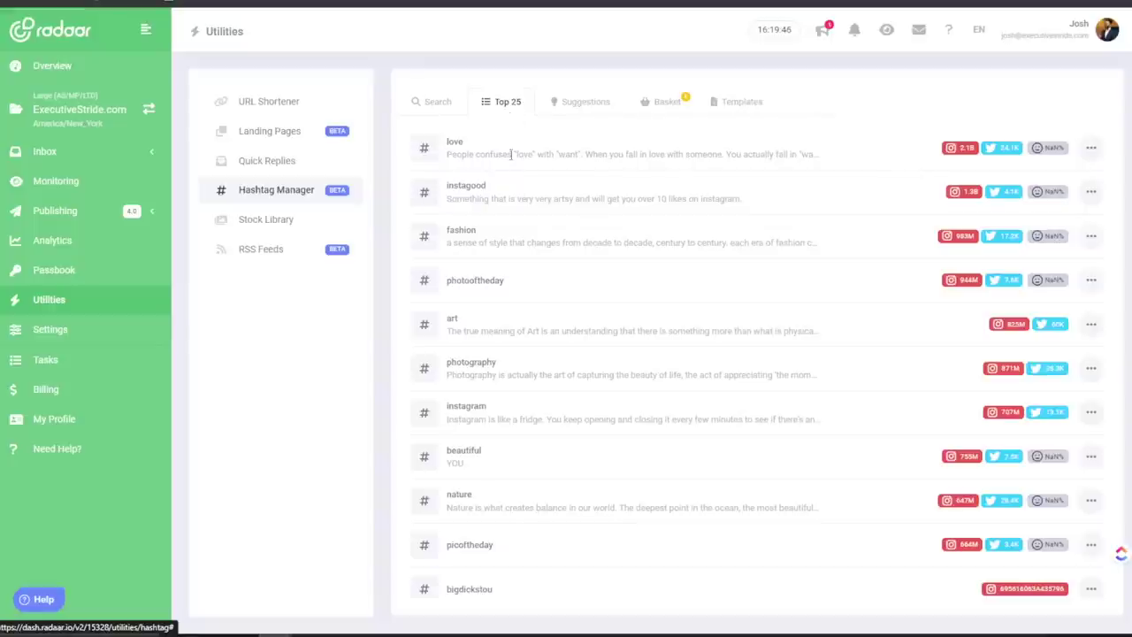
scroll(723, 174, "down", 1)
scroll(723, 174, "down", 6)
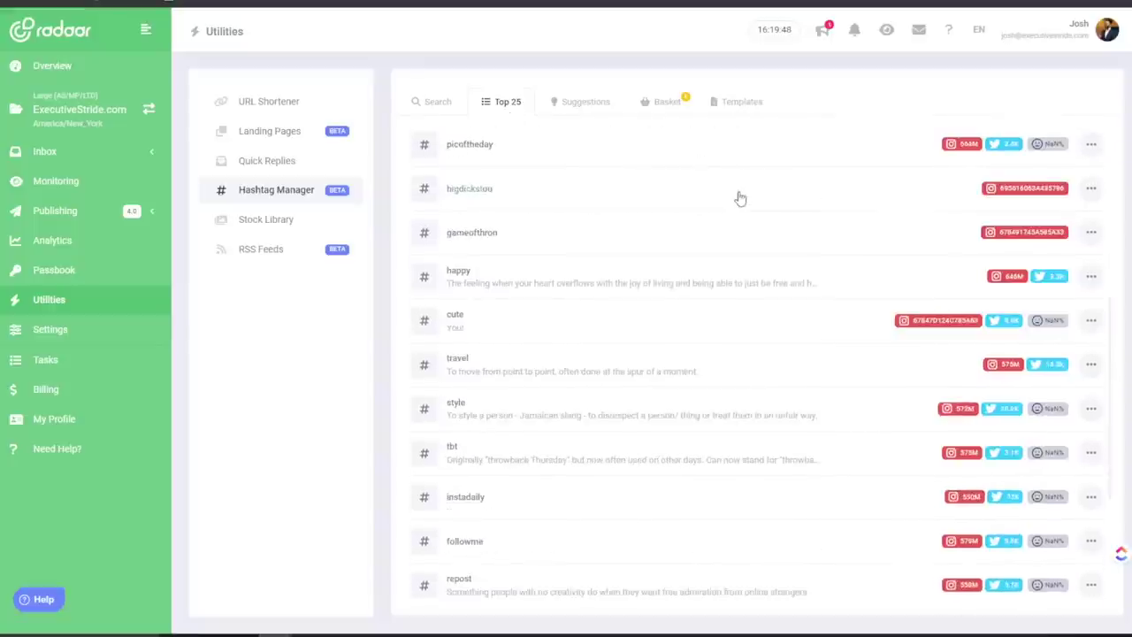
scroll(748, 202, "down", 2)
scroll(1052, 276, "up", 4)
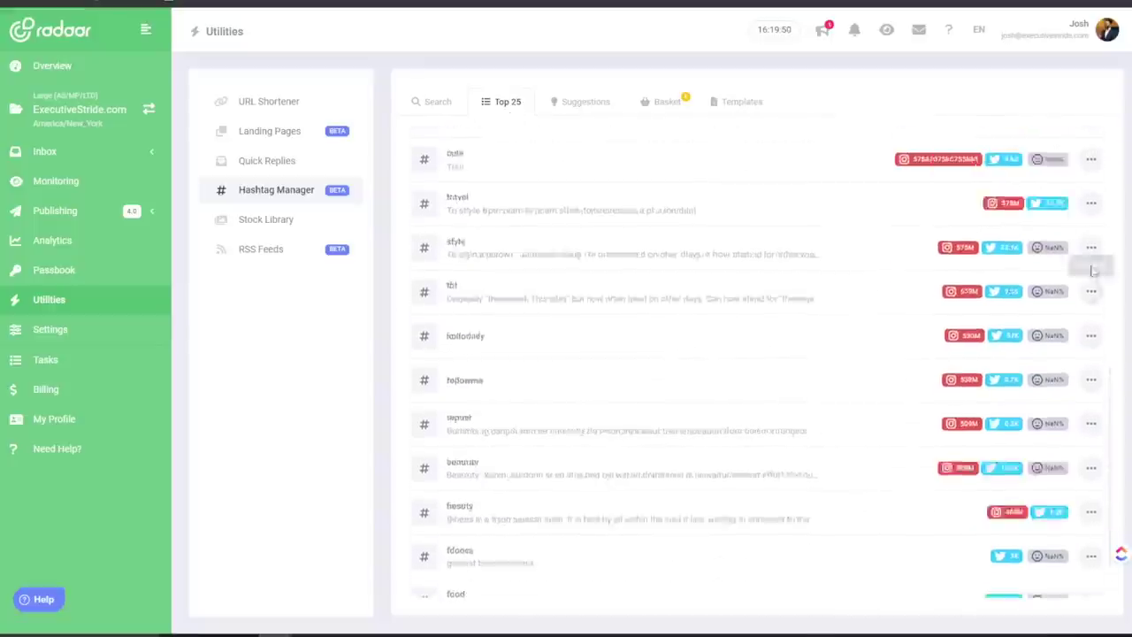
scroll(1052, 276, "down", 3)
scroll(890, 283, "up", 9)
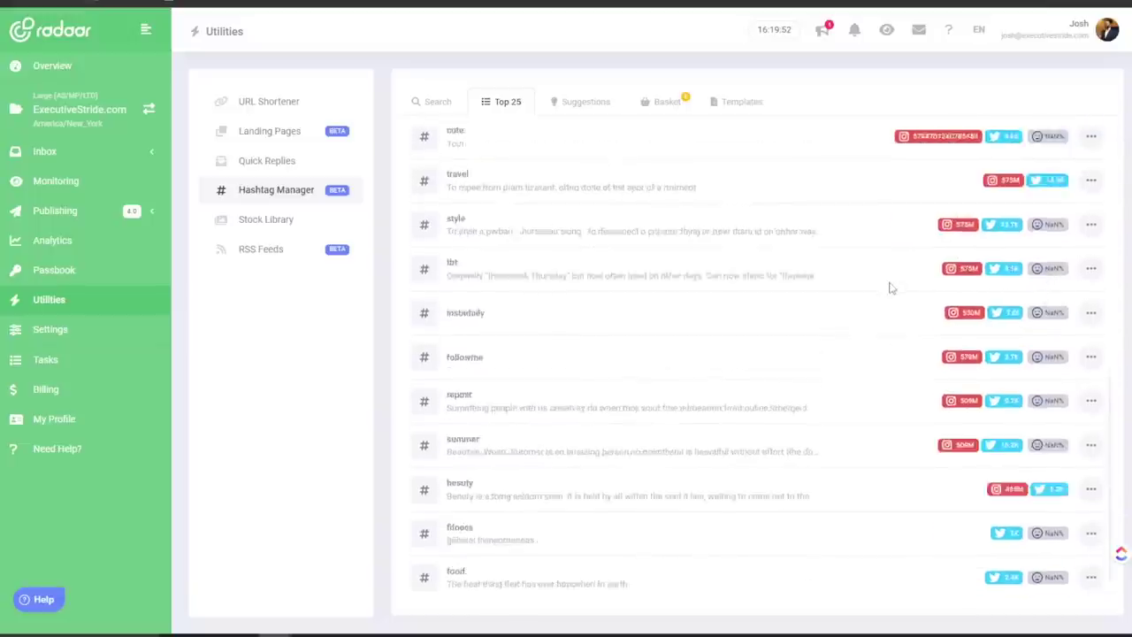
- Check the Suggestions and Basket tabs, then open Templates and start a new template
left_click(594, 100)
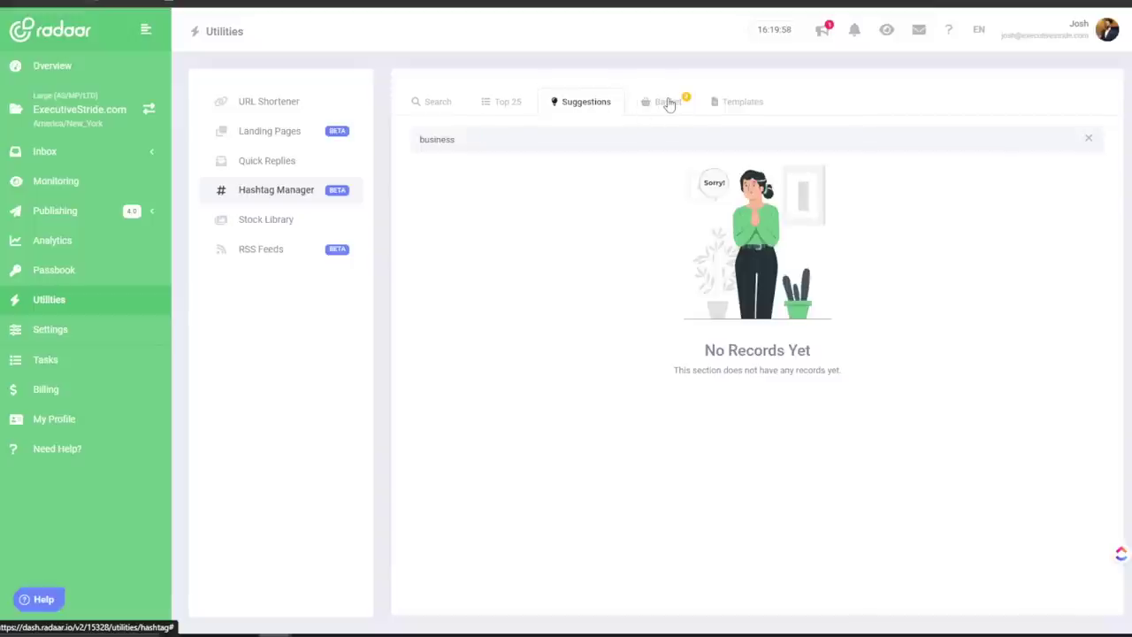
left_click(670, 104)
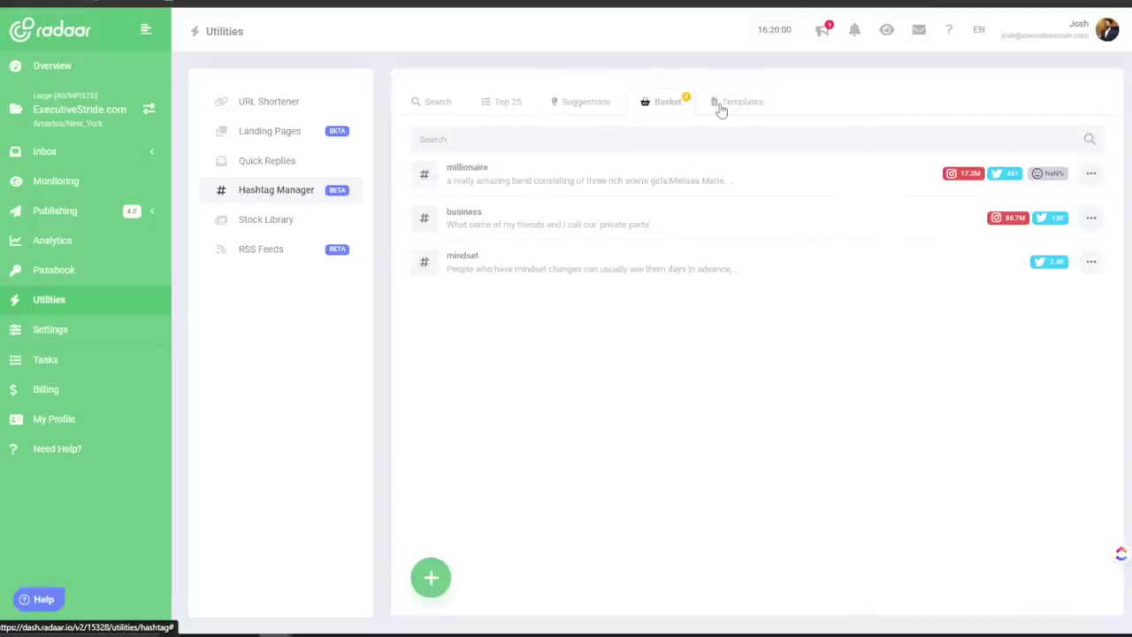
left_click(721, 104)
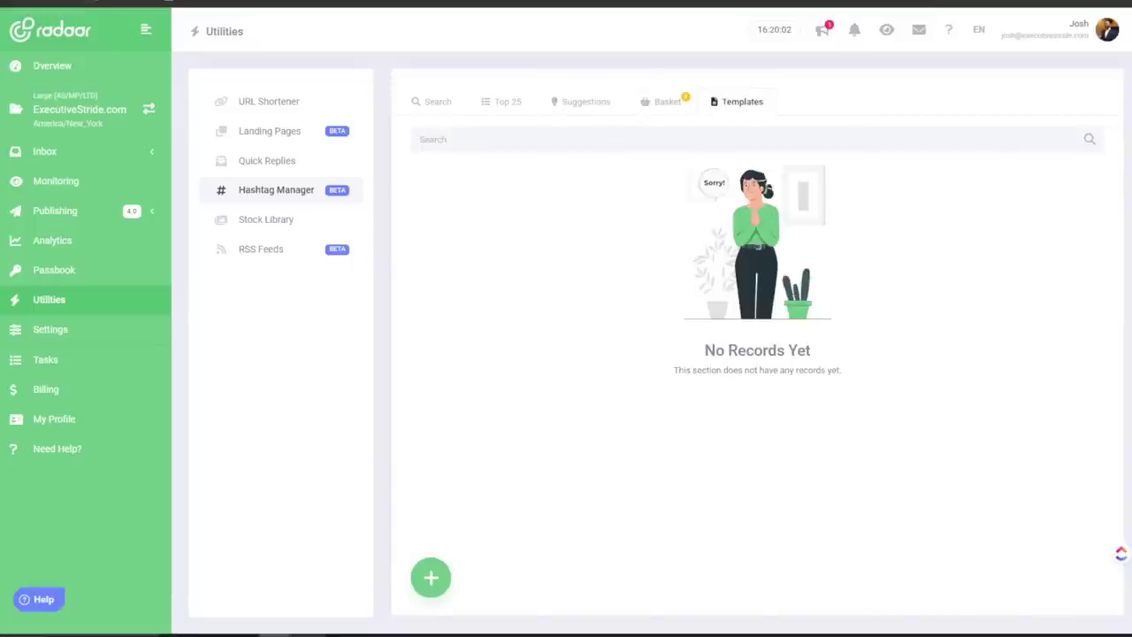
left_click(430, 578)
- Save a 'YouTube Hashtags' template with #millionaire #businessgrowth #business #mindset
left_click(427, 278)
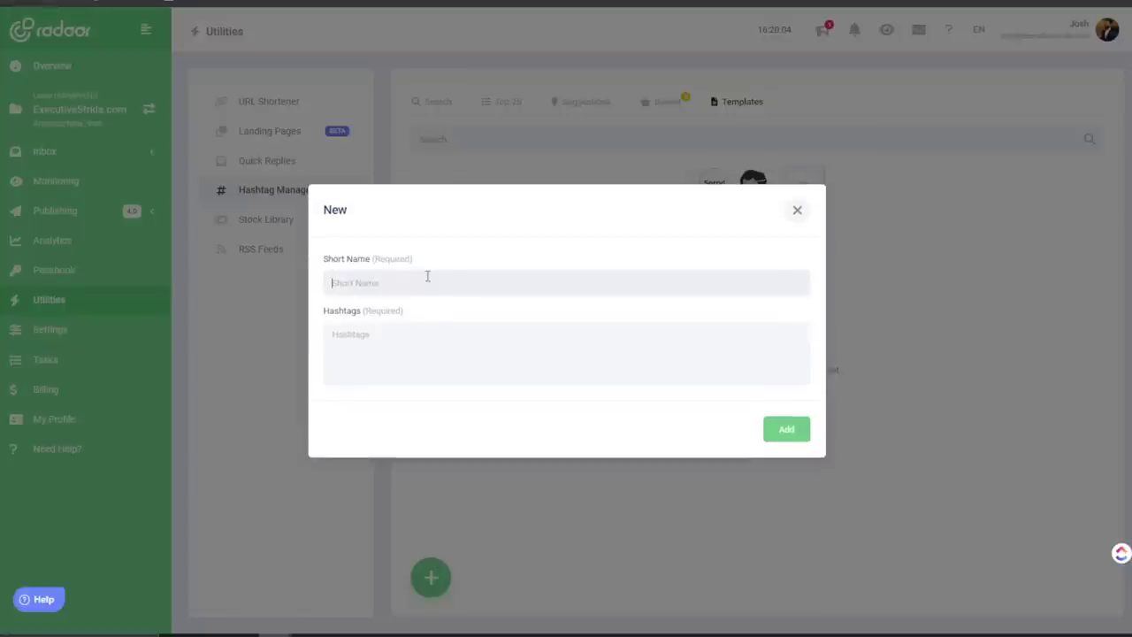
type("YouTube Hashtages")
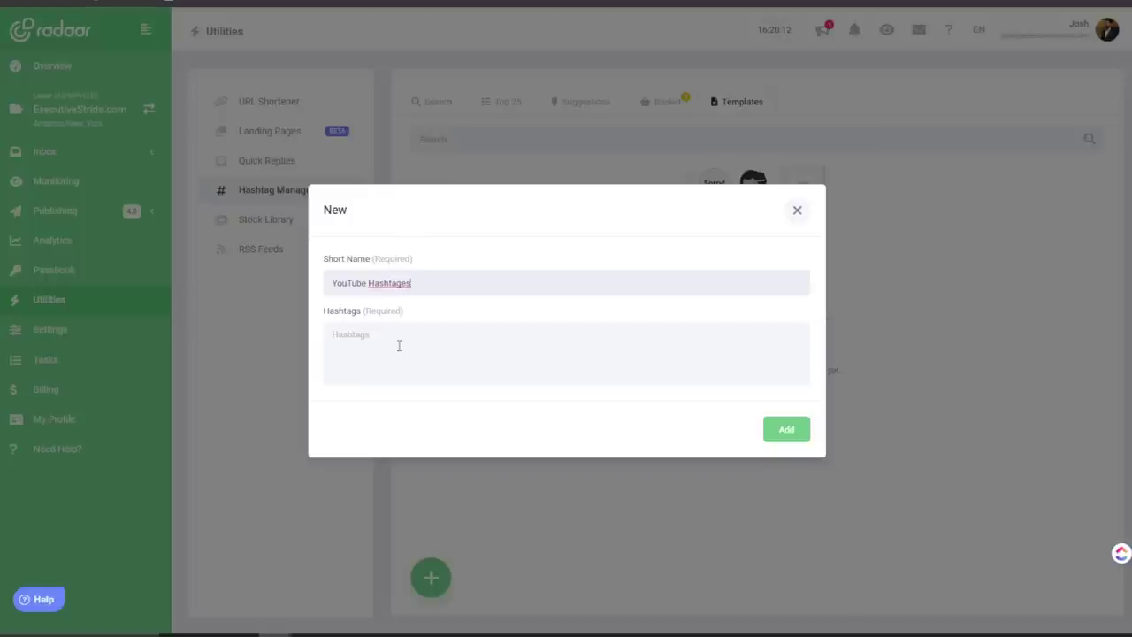
left_click(397, 345)
left_click(483, 281)
type("ags")
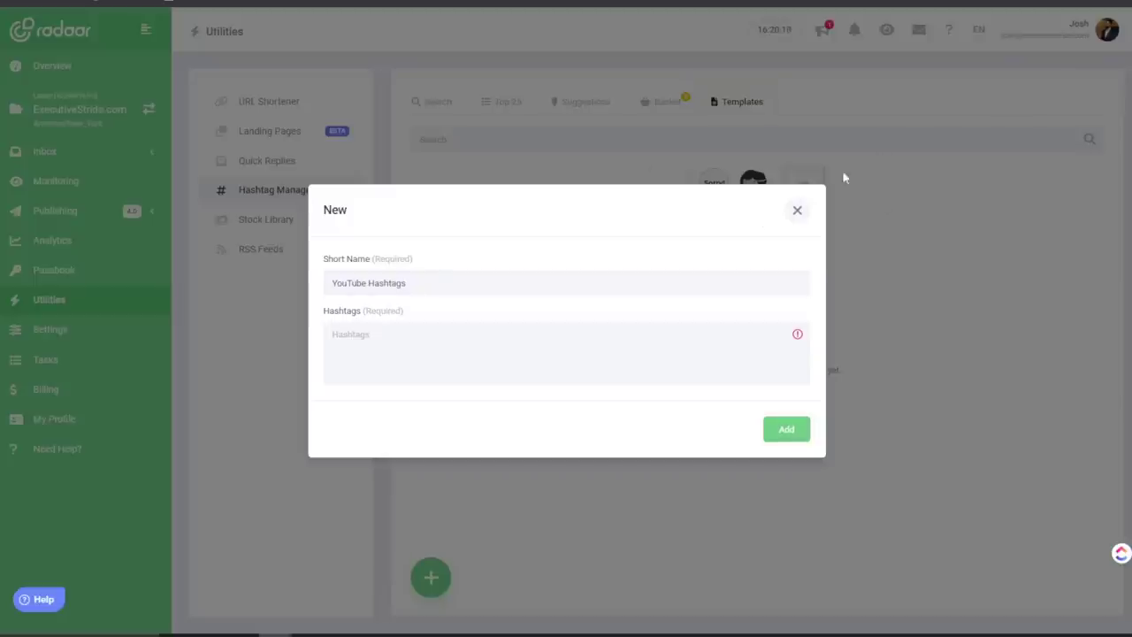
left_click(691, 359)
type("#")
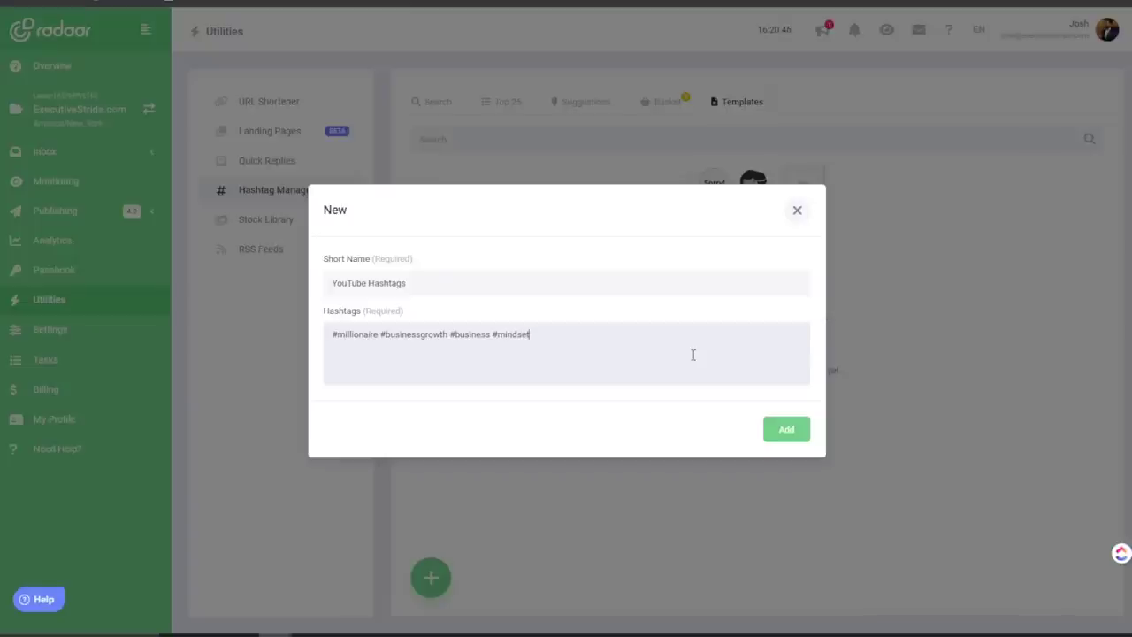
left_click(786, 428)
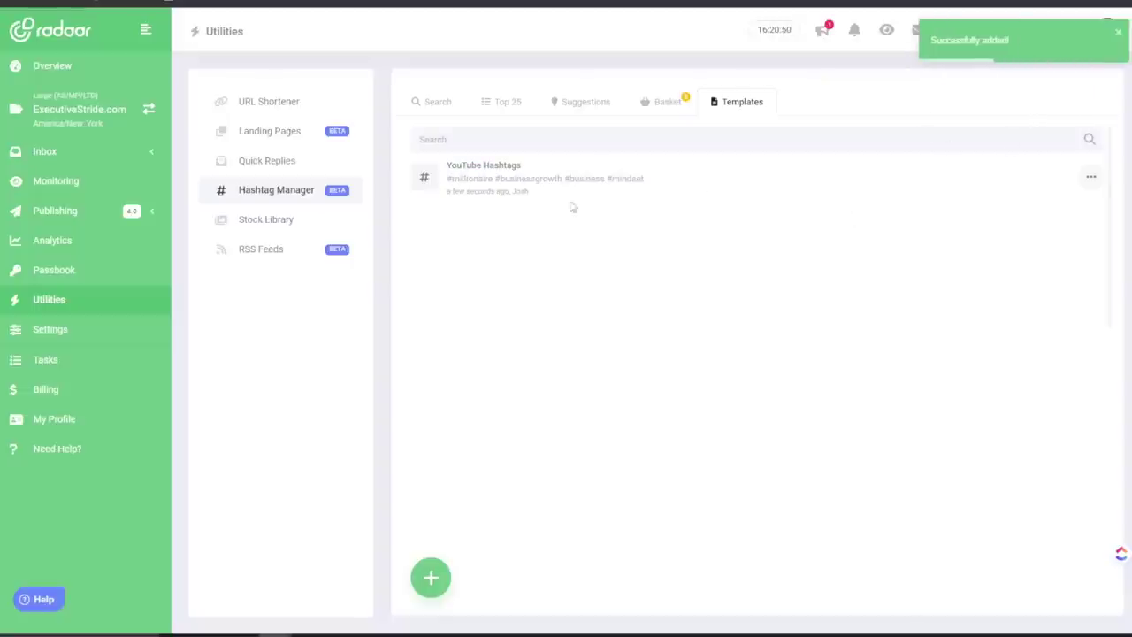
- Start another template named 'Instagram Posts', correcting its spelling from the suggestions
left_click(430, 576)
left_click(474, 292)
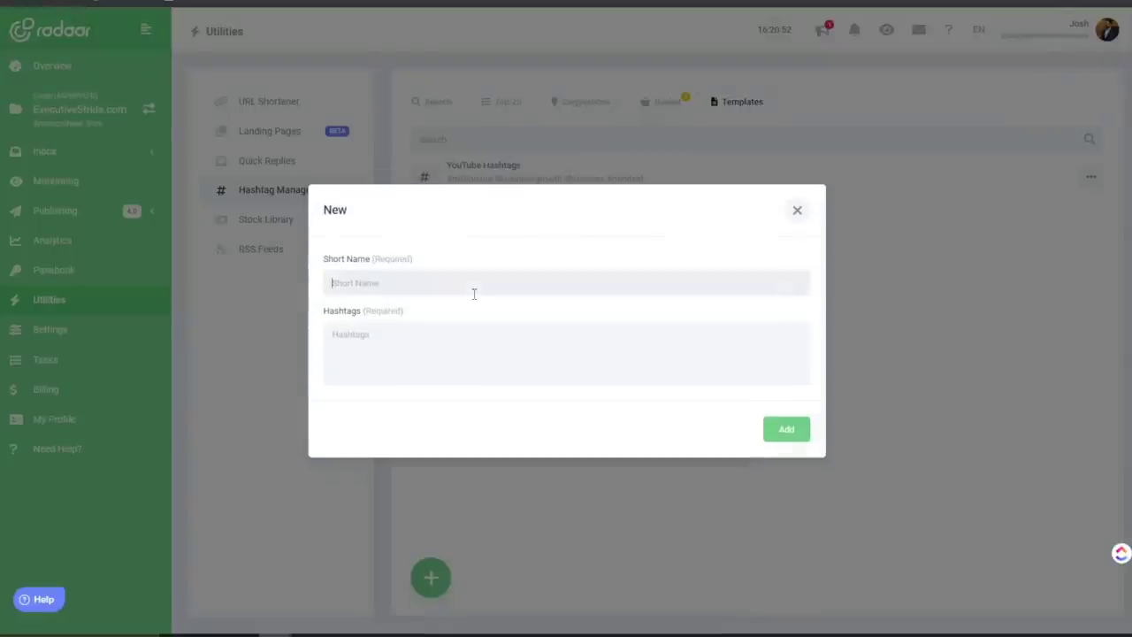
type("Instagram Posts")
right_click(353, 283)
left_click(364, 256)
- Enter #richlifestyle #muaythai #boxing #mindset #winnermentality as its hashtags and save the template
left_click(370, 327)
type("#")
key("BackSpace")
type("#")
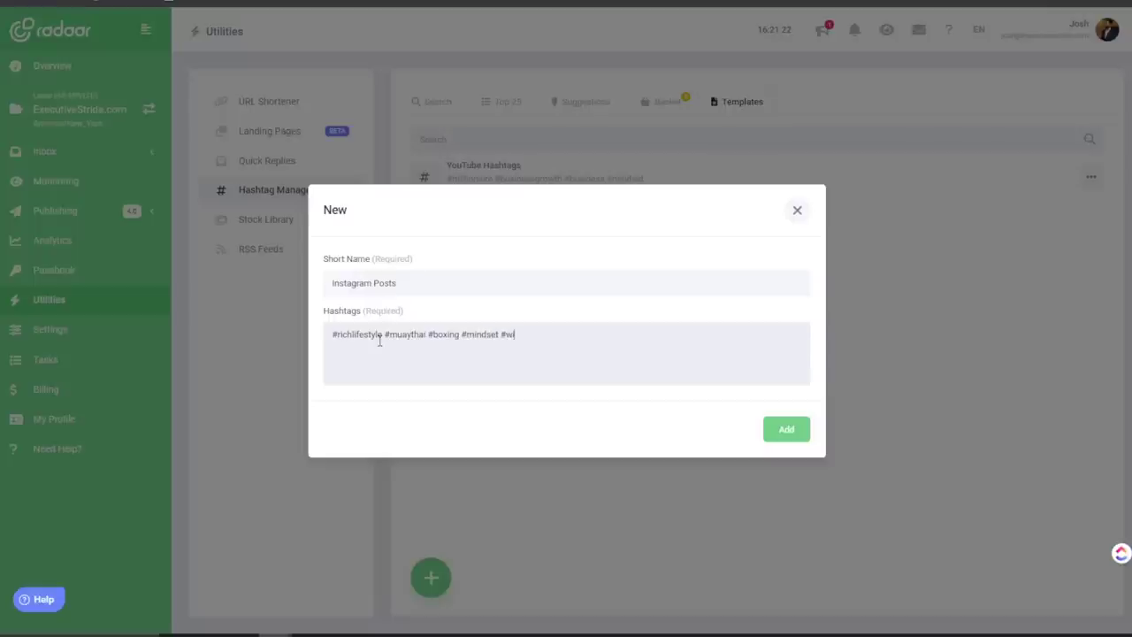
type("er")
left_click(786, 429)
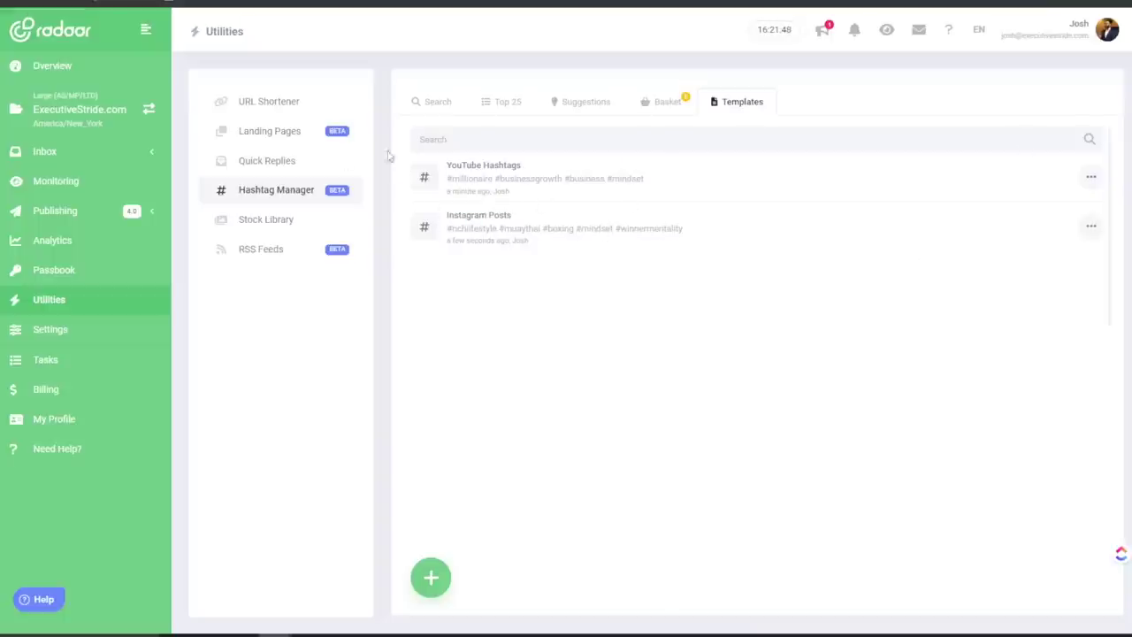
- Cycle through the Basket, Templates, Suggestions, Search and Top 25 tabs, then open Stock Library
left_click(669, 103)
left_click(747, 106)
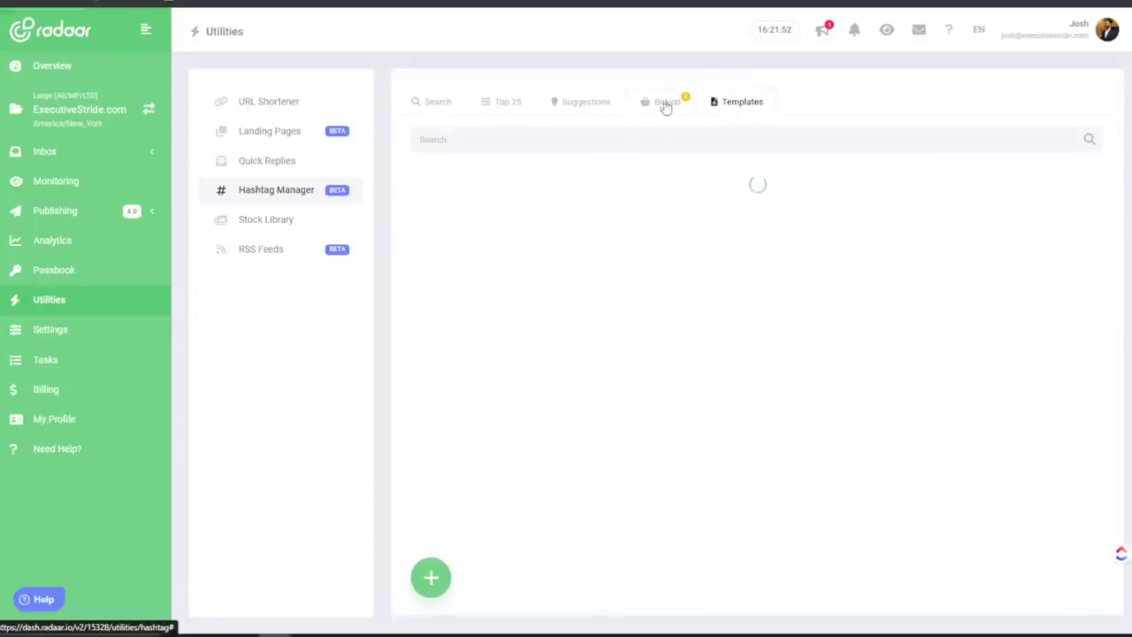
left_click(541, 103)
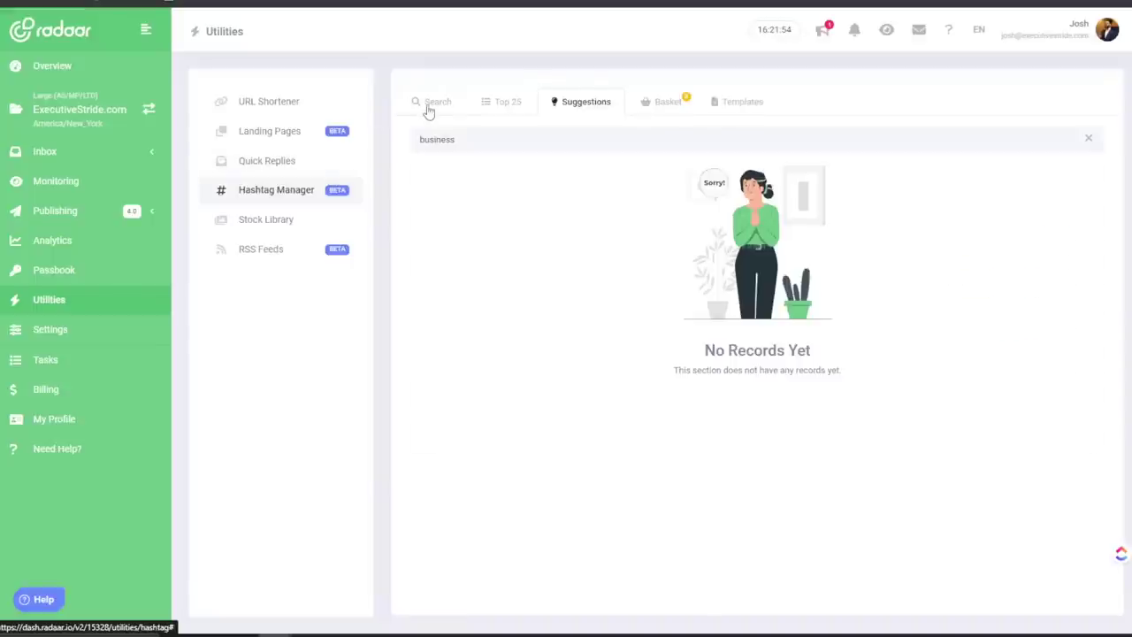
left_click(434, 104)
left_click(510, 104)
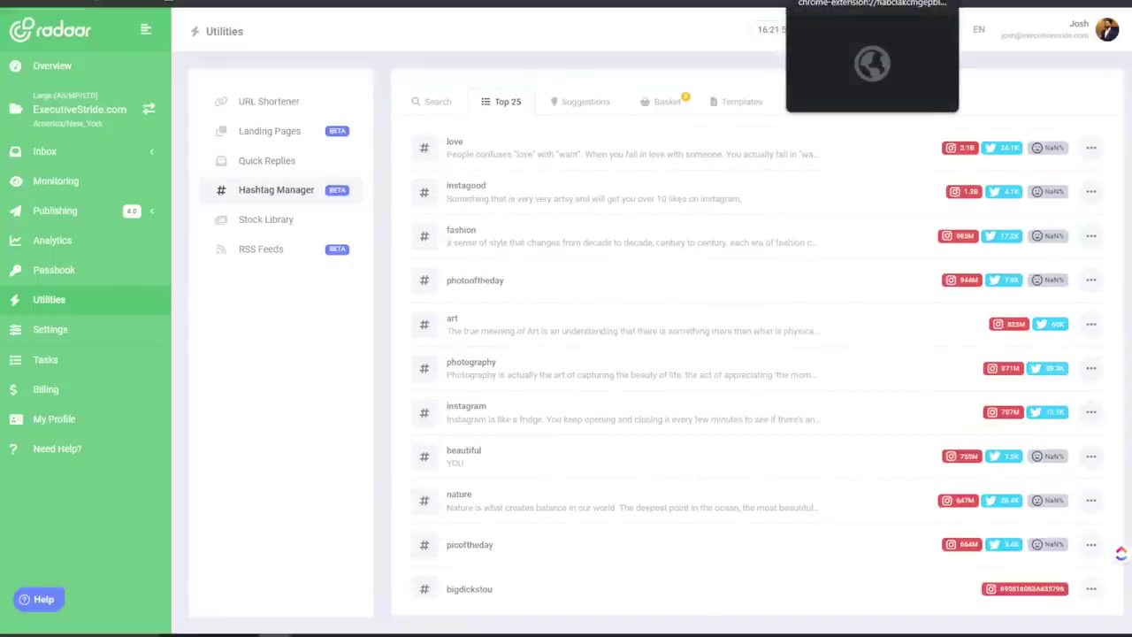
key("ctrl+Tab")
key("ctrl+shift+Tab")
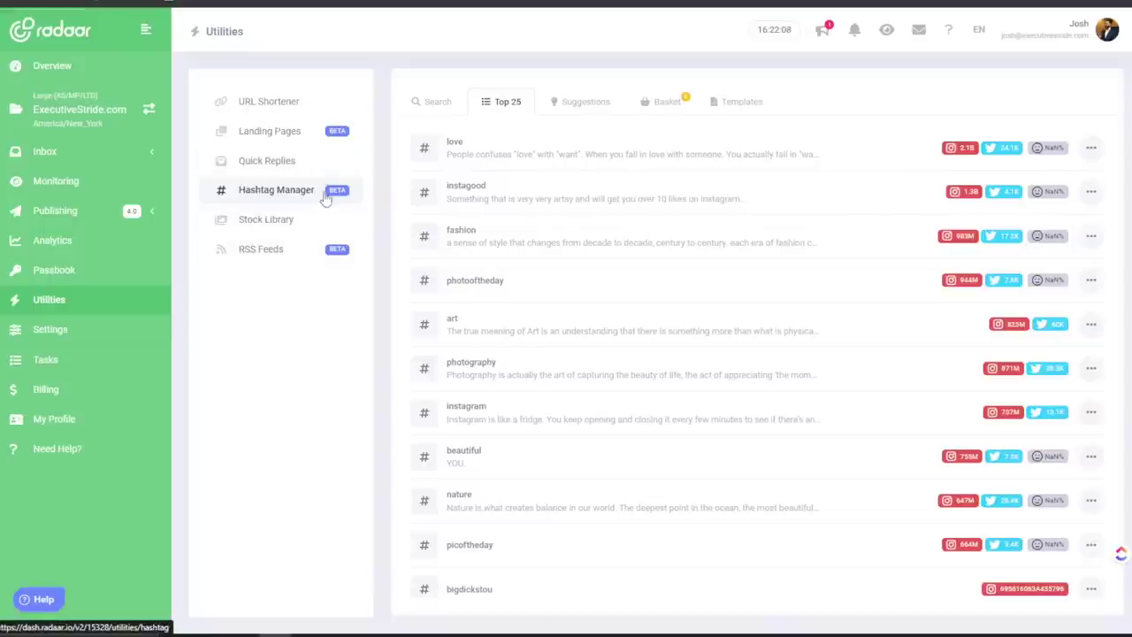
left_click(302, 239)
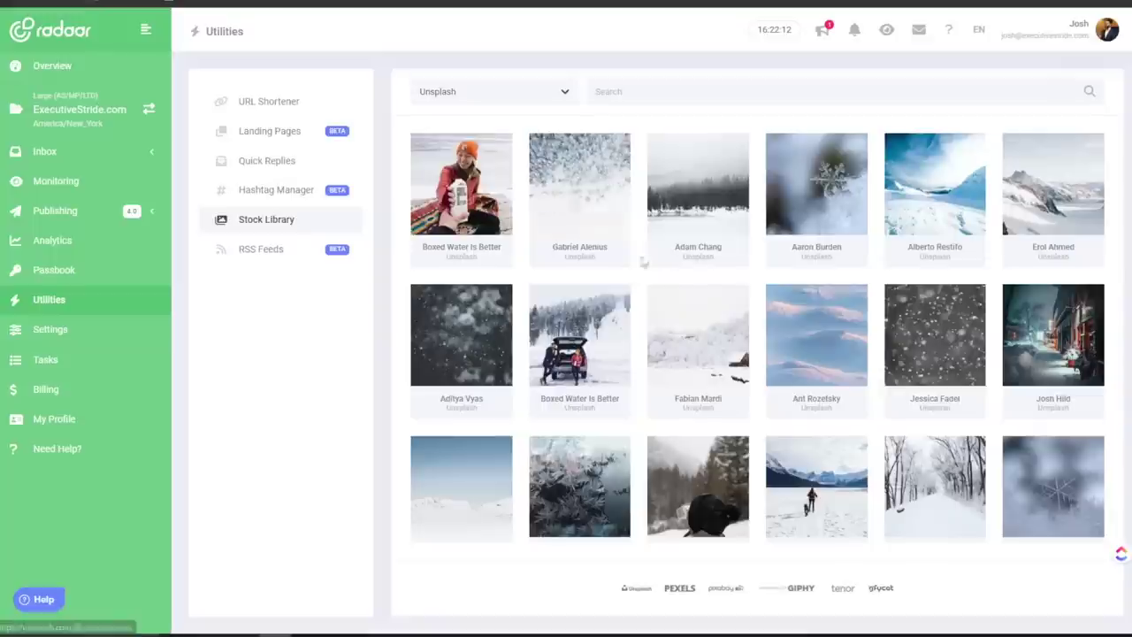
- Look over the Stock Library's available image sources without changing them
scroll(617, 231, "down", 1)
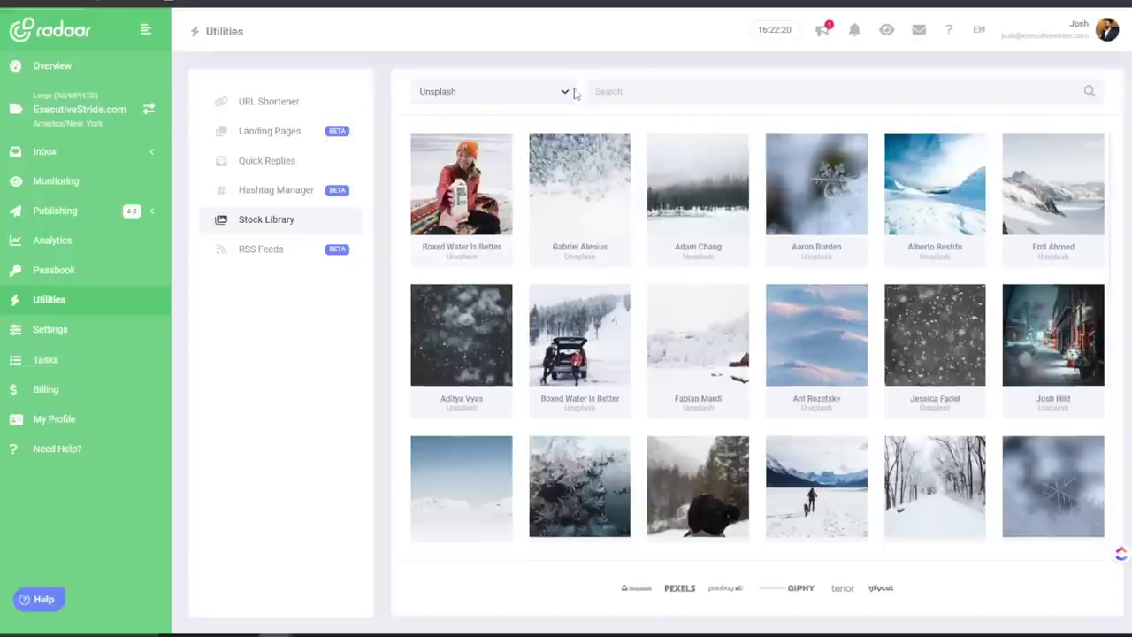
left_click(565, 92)
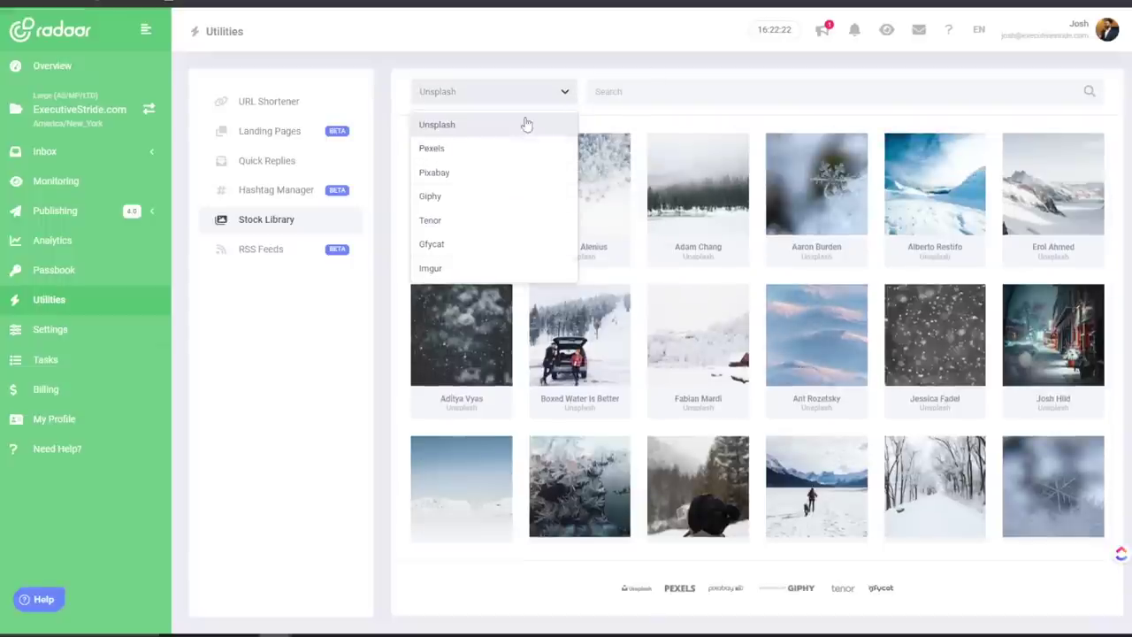
left_click(614, 80)
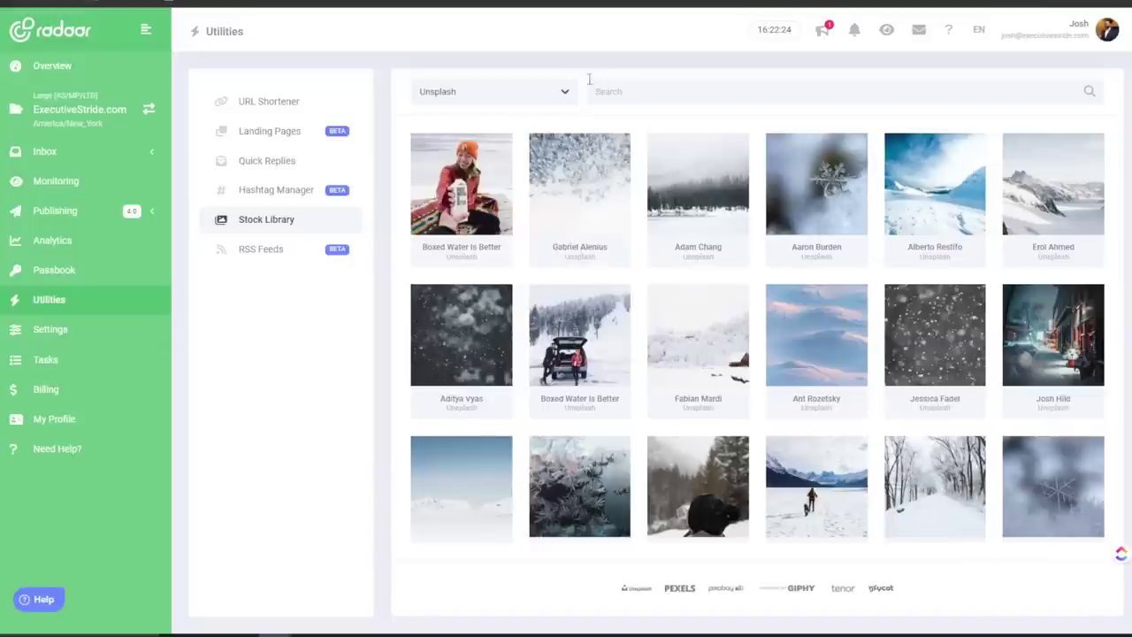
left_click(502, 88)
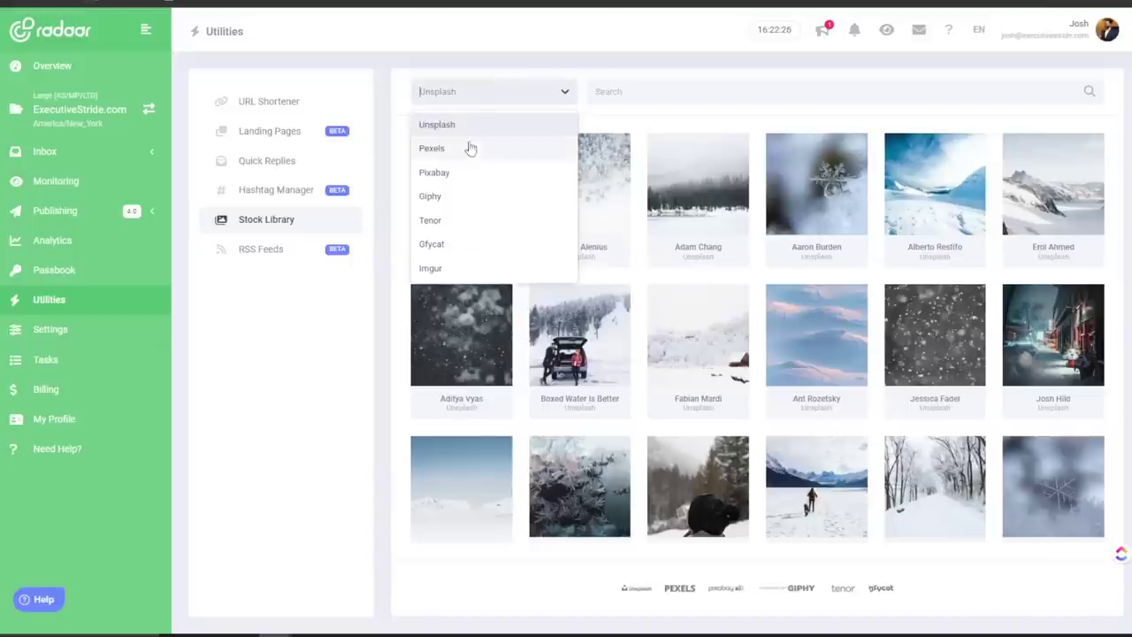
left_click(705, 102)
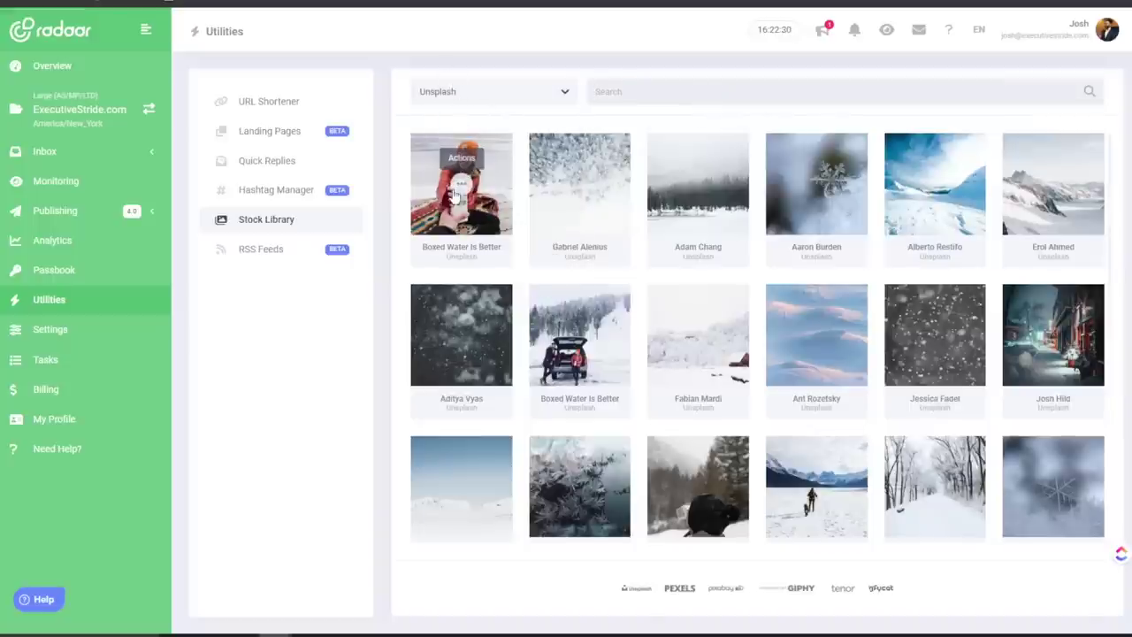
- Switch the image source to Pexels, then Giphy, and search for 'money'
left_click(479, 92)
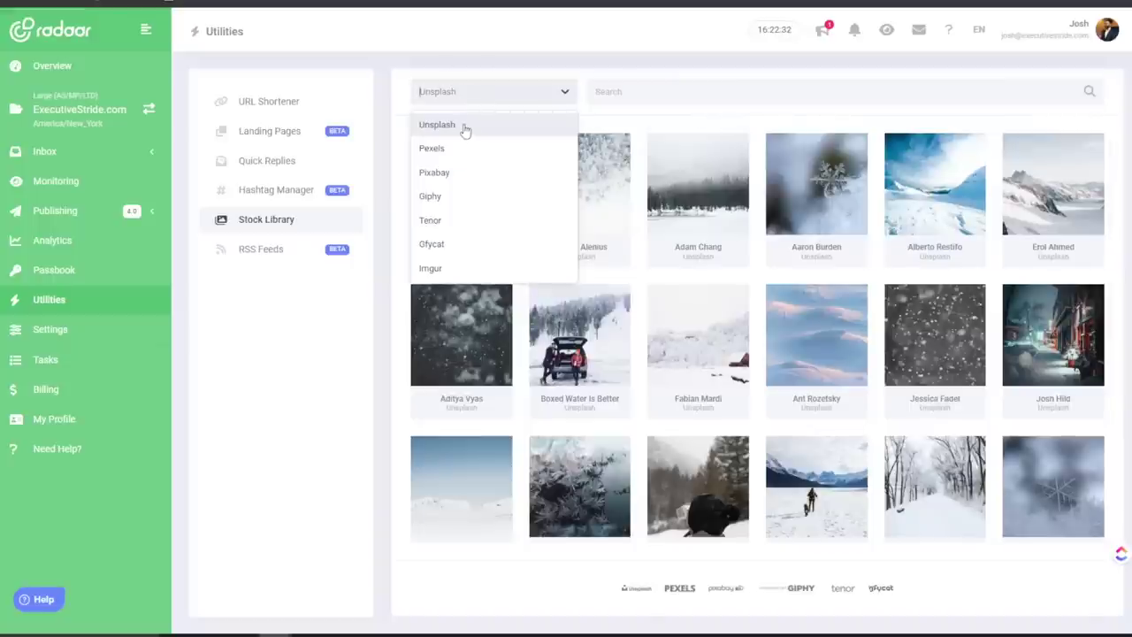
left_click(433, 147)
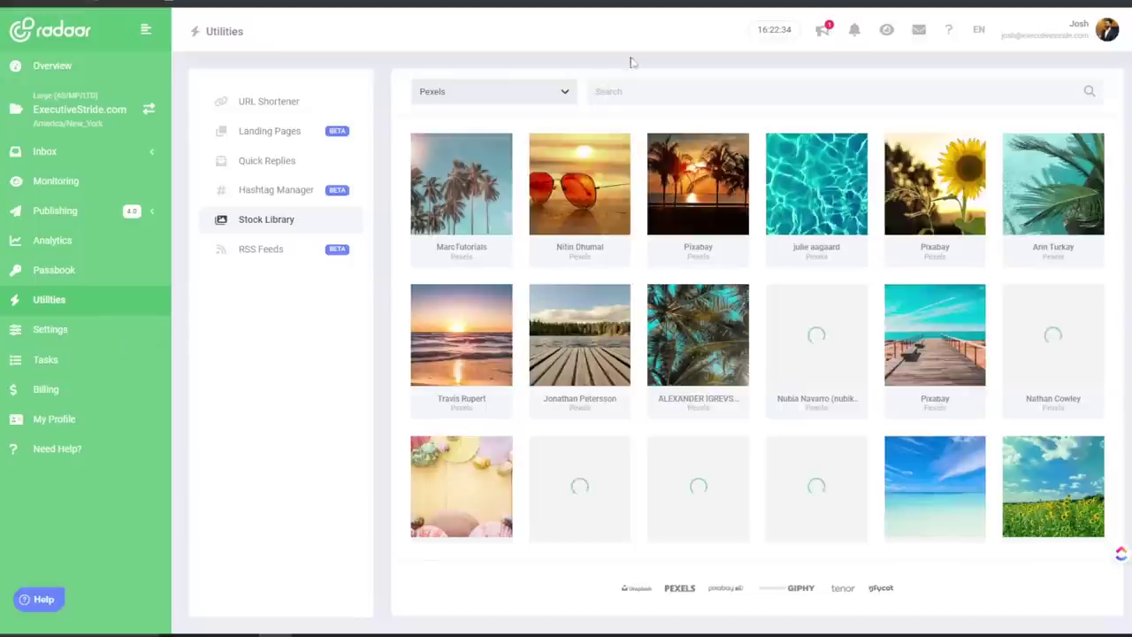
left_click(542, 91)
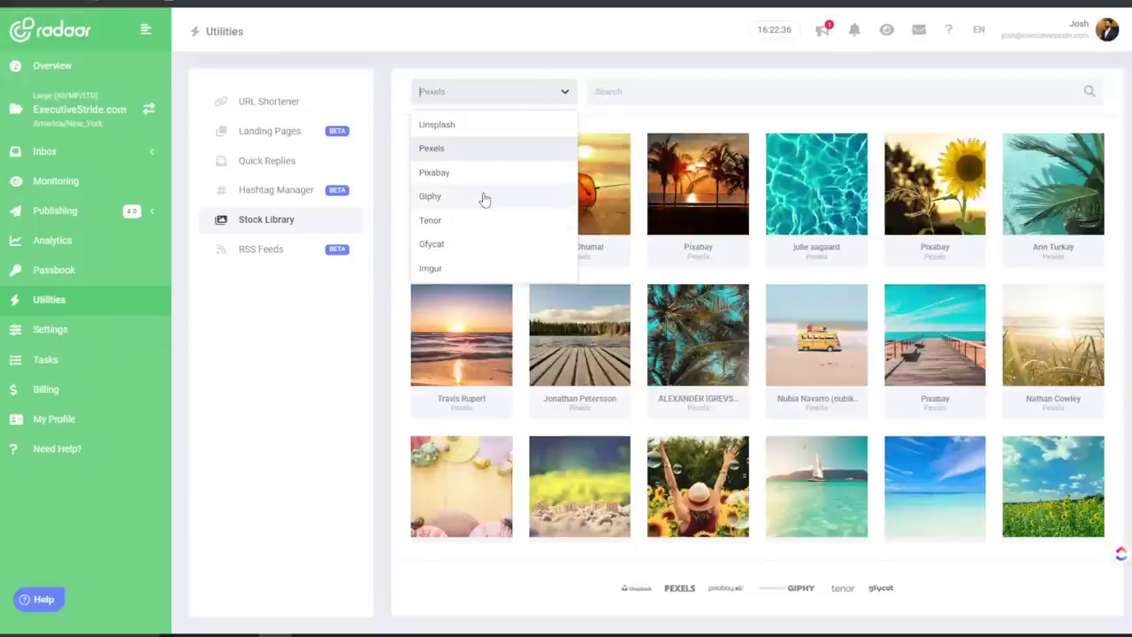
left_click(485, 195)
left_click(539, 92)
left_click(596, 90)
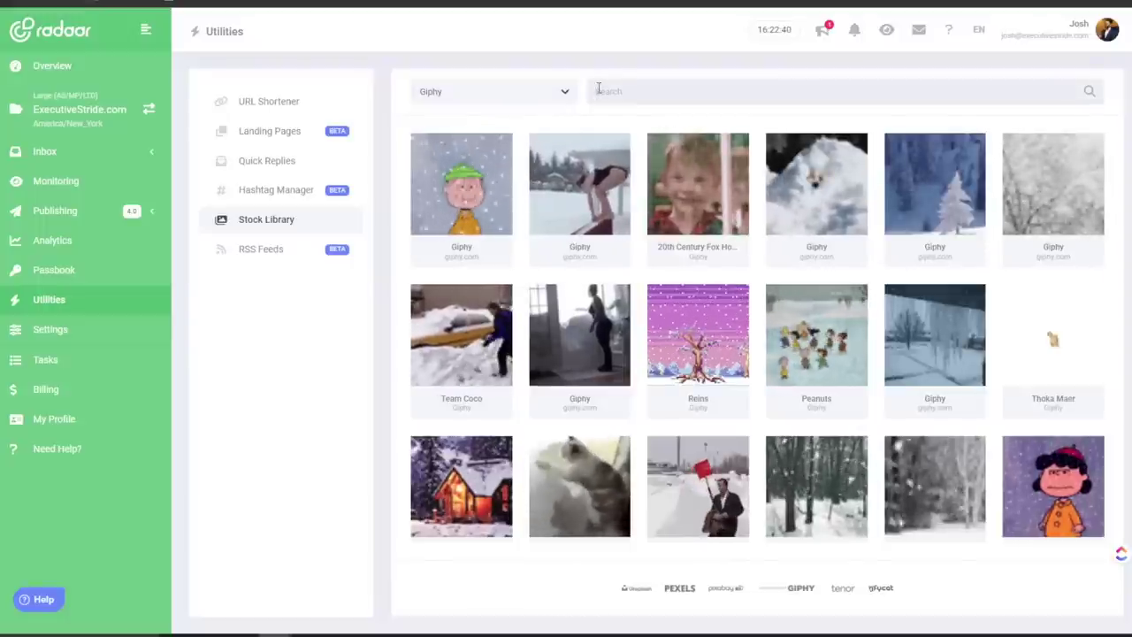
type("ab")
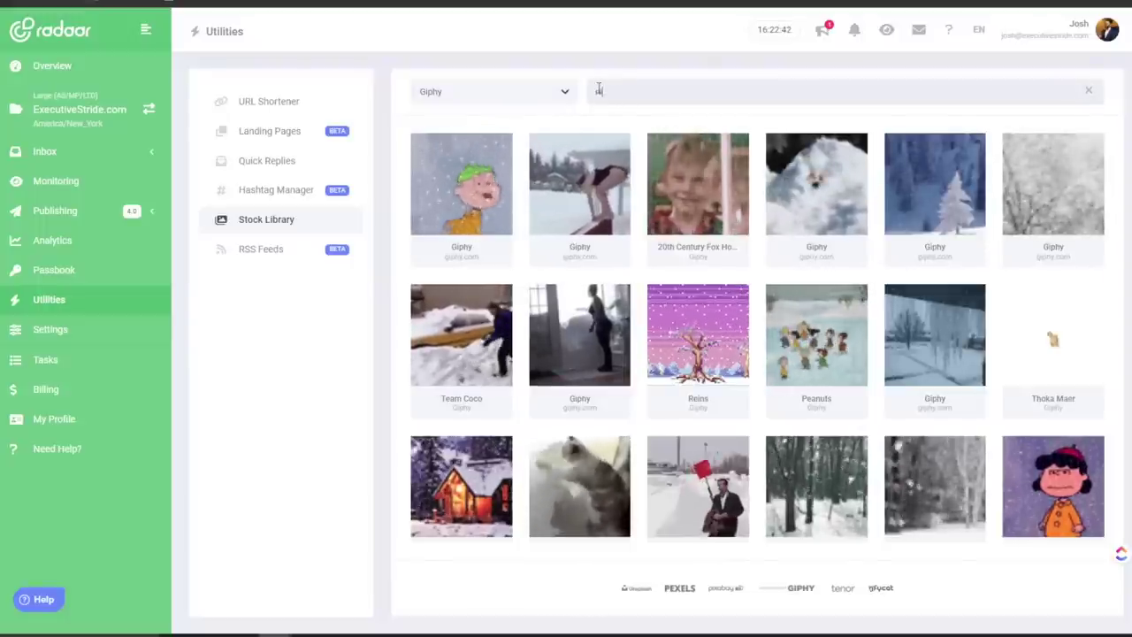
key("BackSpace")
key("BackSpace")
key("BackSpace")
key("BackSpace")
type("snow")
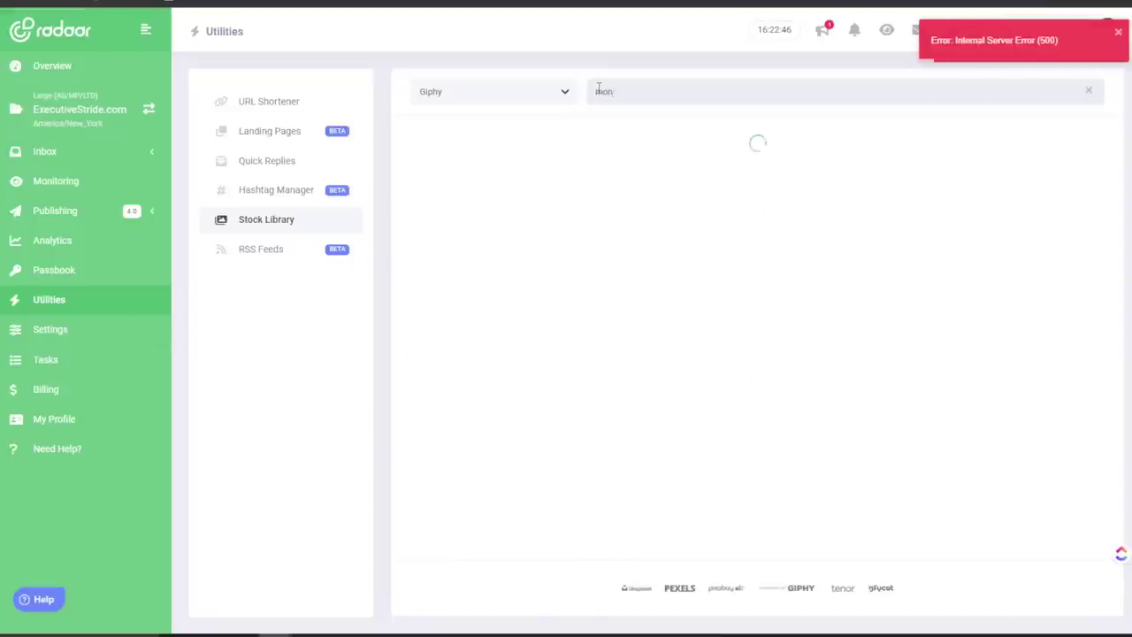
type("ey")
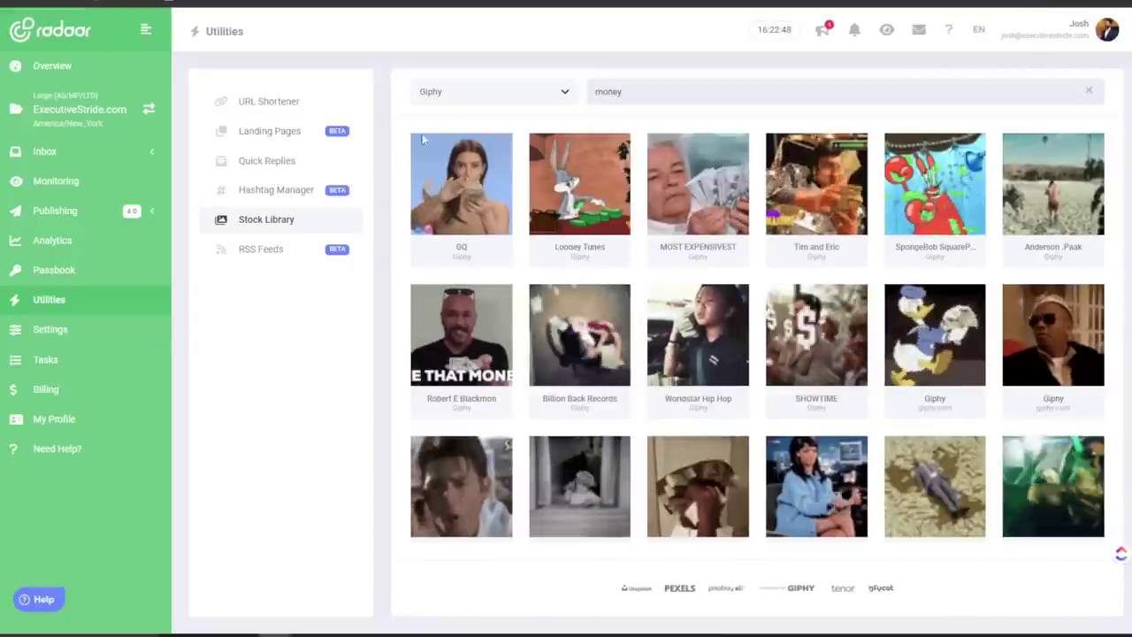
- View the Looney Tunes GIF on Giphy, close that page, and go to RSS Feeds
left_click(579, 183)
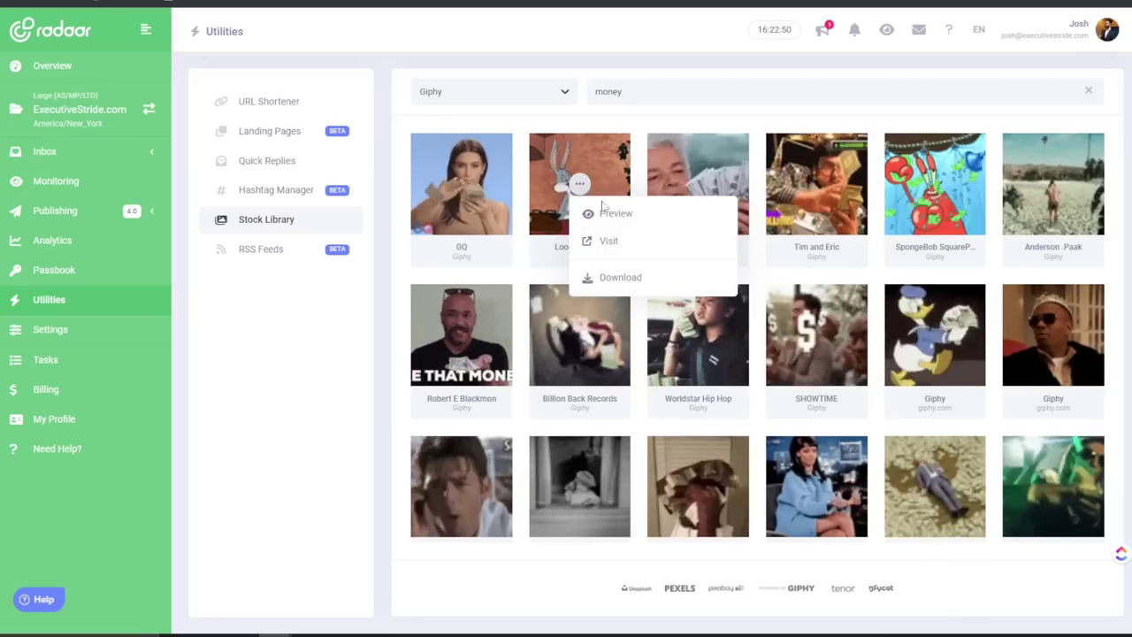
left_click(624, 277)
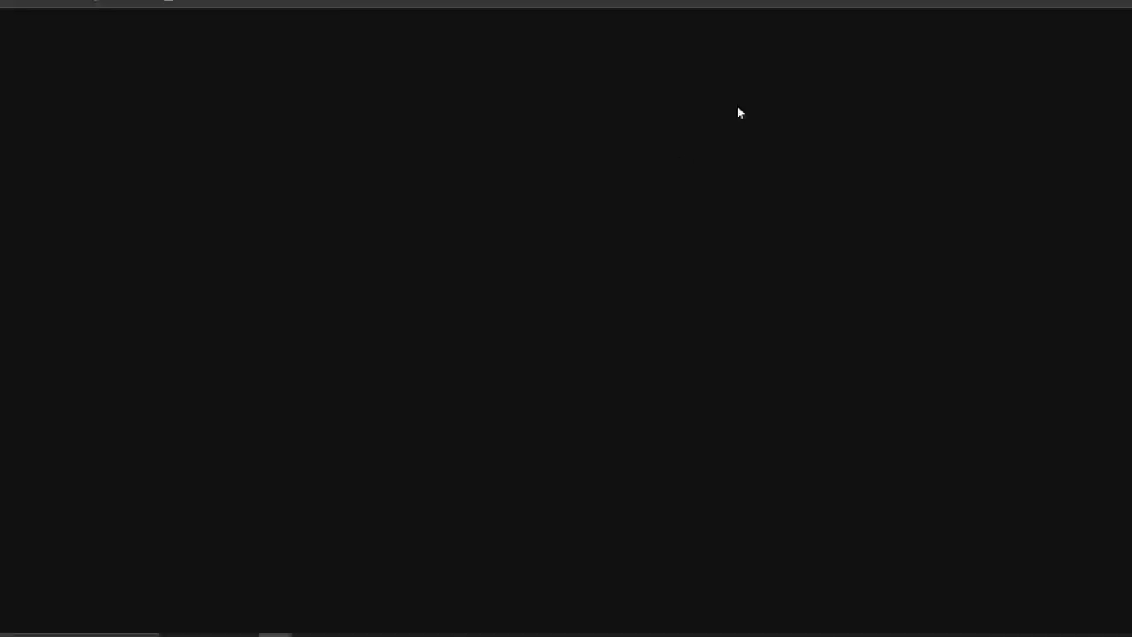
right_click(548, 265)
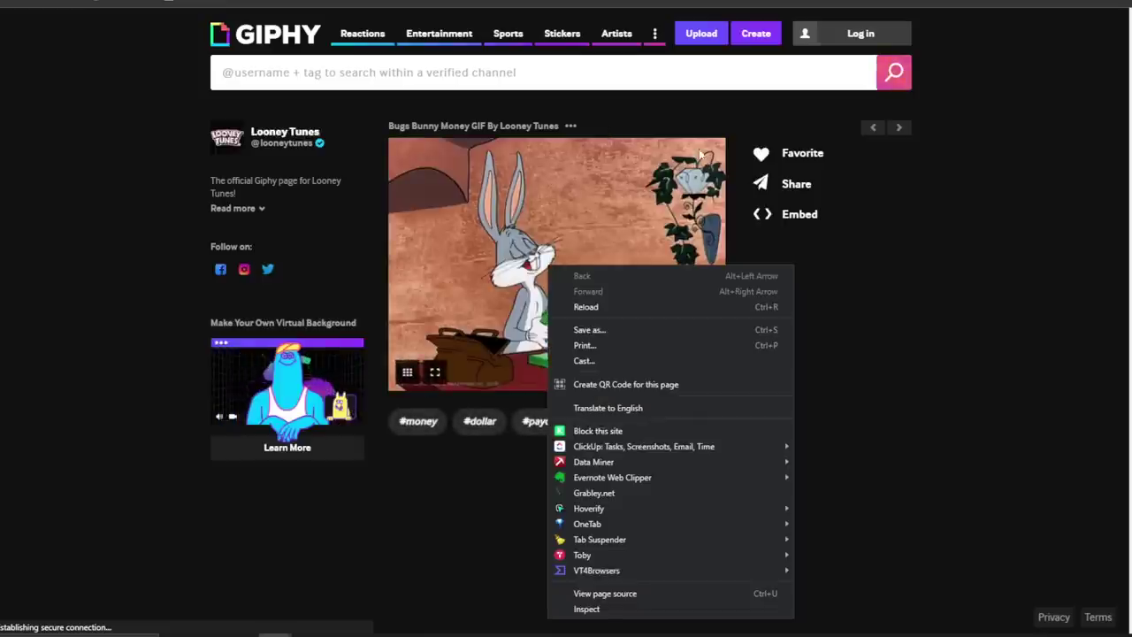
key("Escape")
key("ctrl+w")
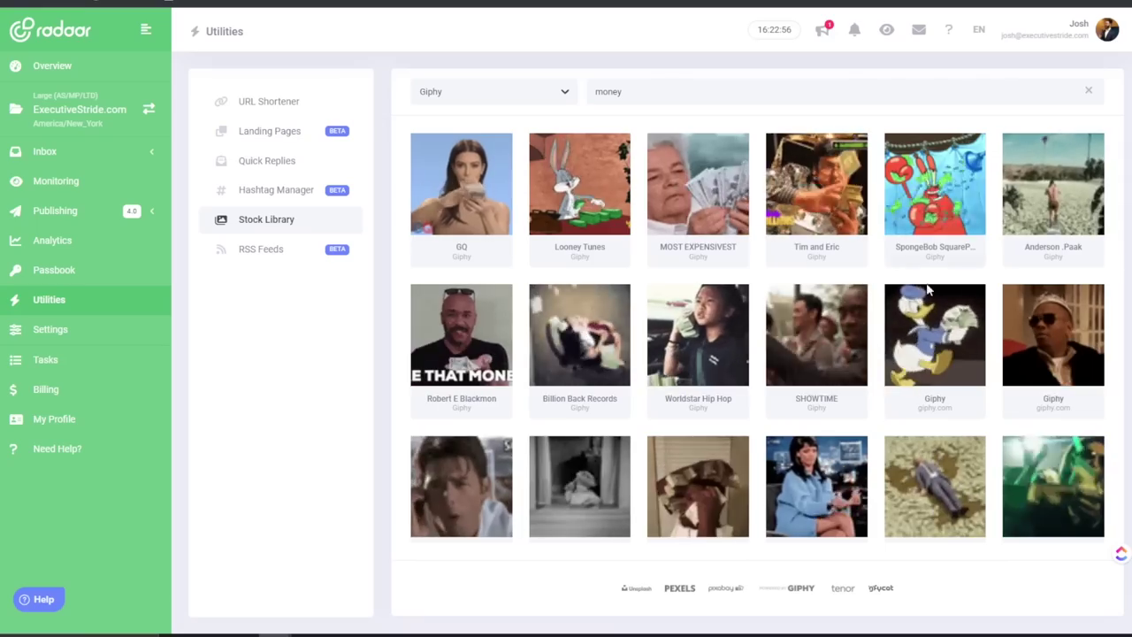
scroll(968, 559, "down", 1)
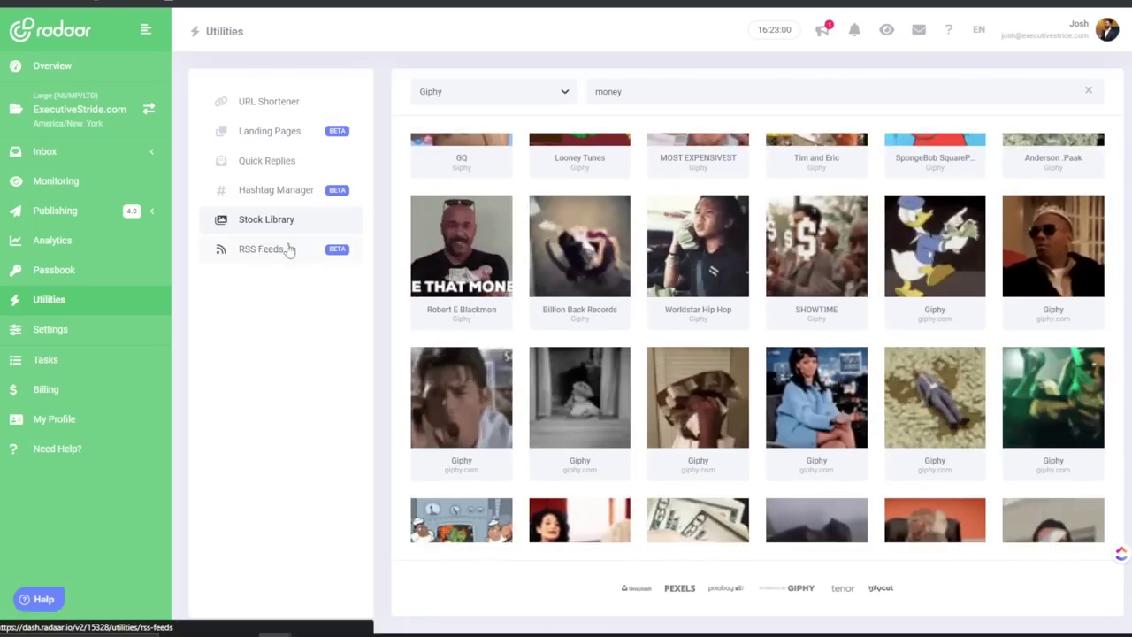
left_click(260, 250)
- Switch the RSS feed category to Tech and scroll through its feed columns
left_click(469, 99)
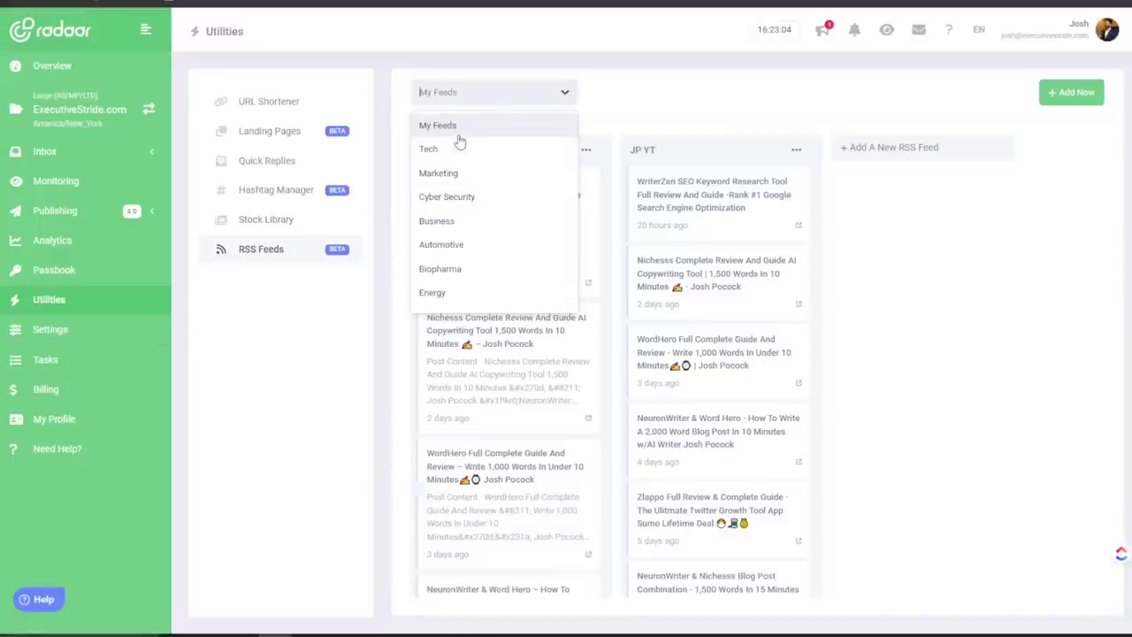
left_click(447, 148)
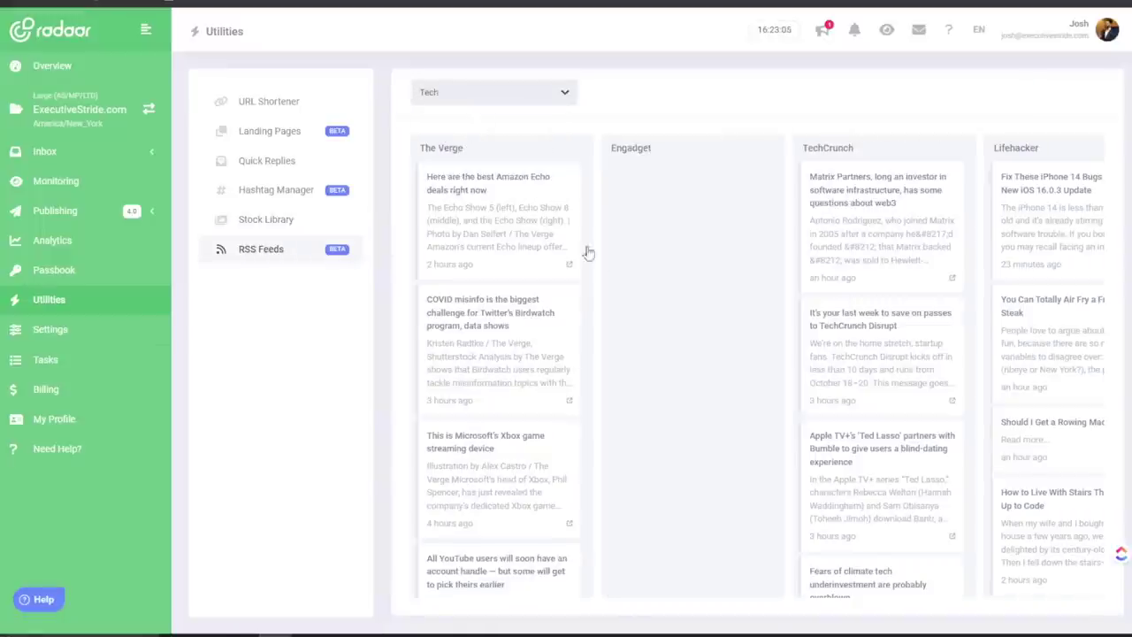
scroll(584, 221, "right", 6)
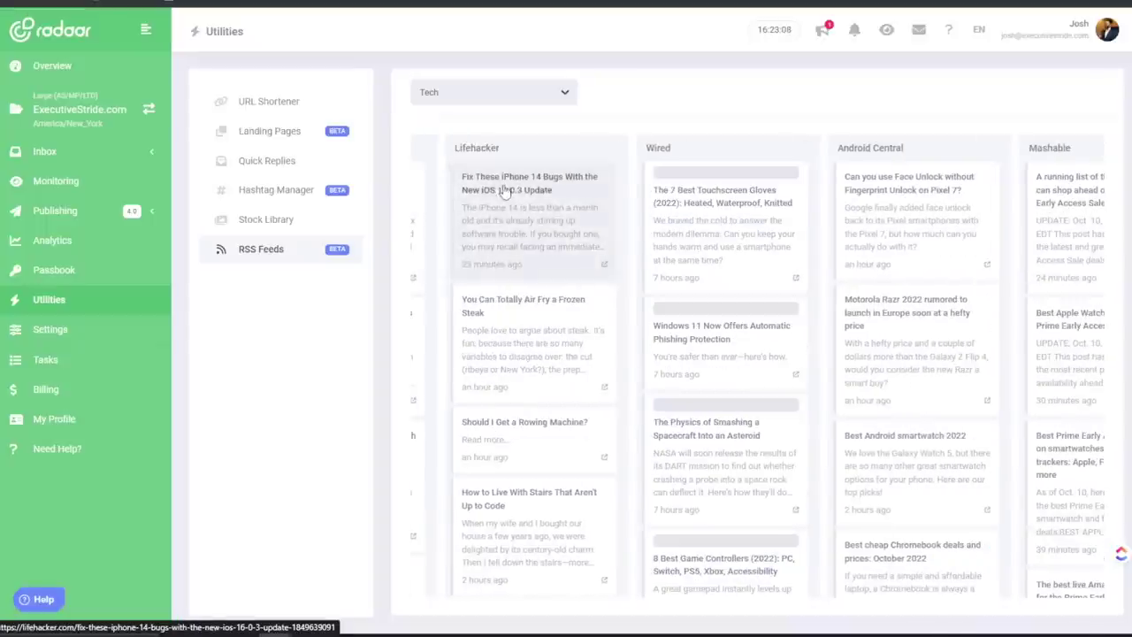
scroll(505, 190, "left", 6)
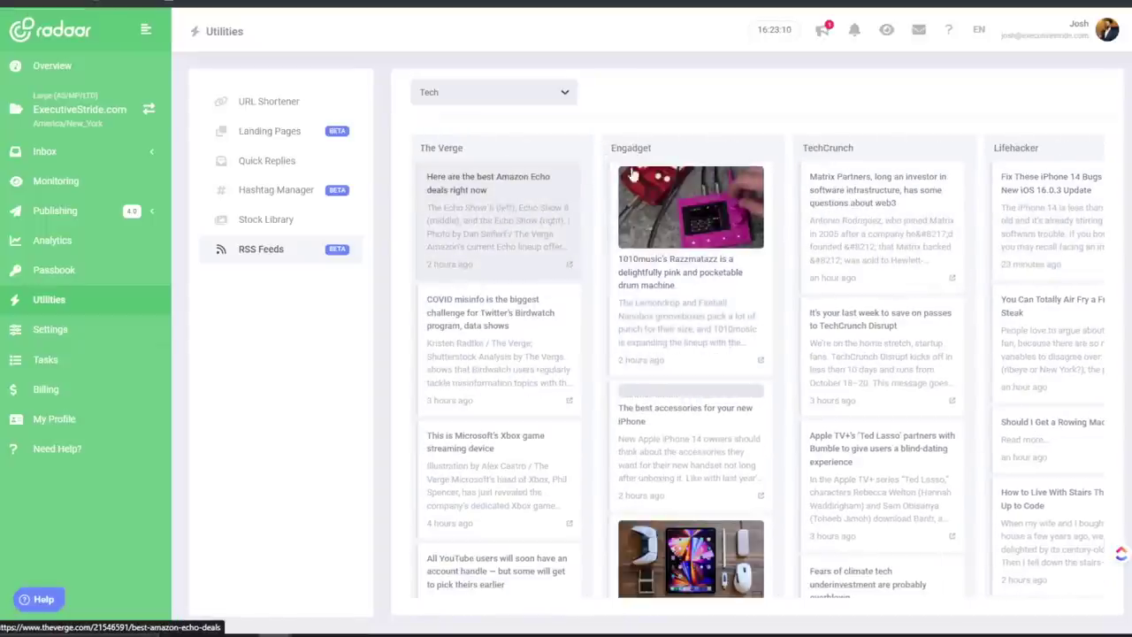
scroll(619, 292, "right", 10)
scroll(630, 336, "right", 3)
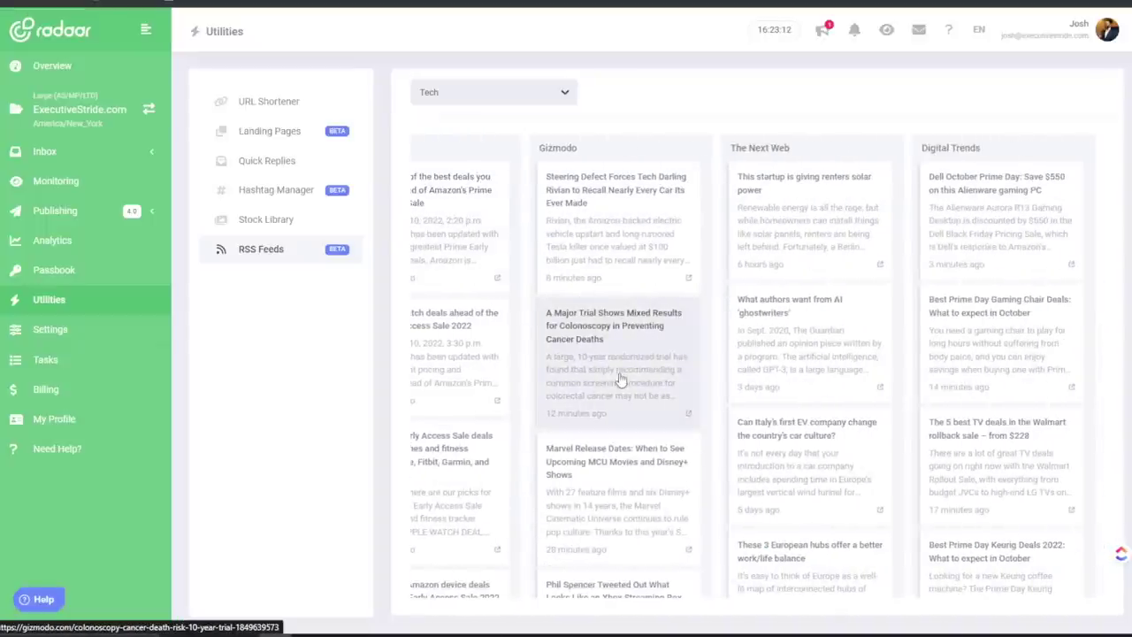
scroll(626, 381, "left", 10)
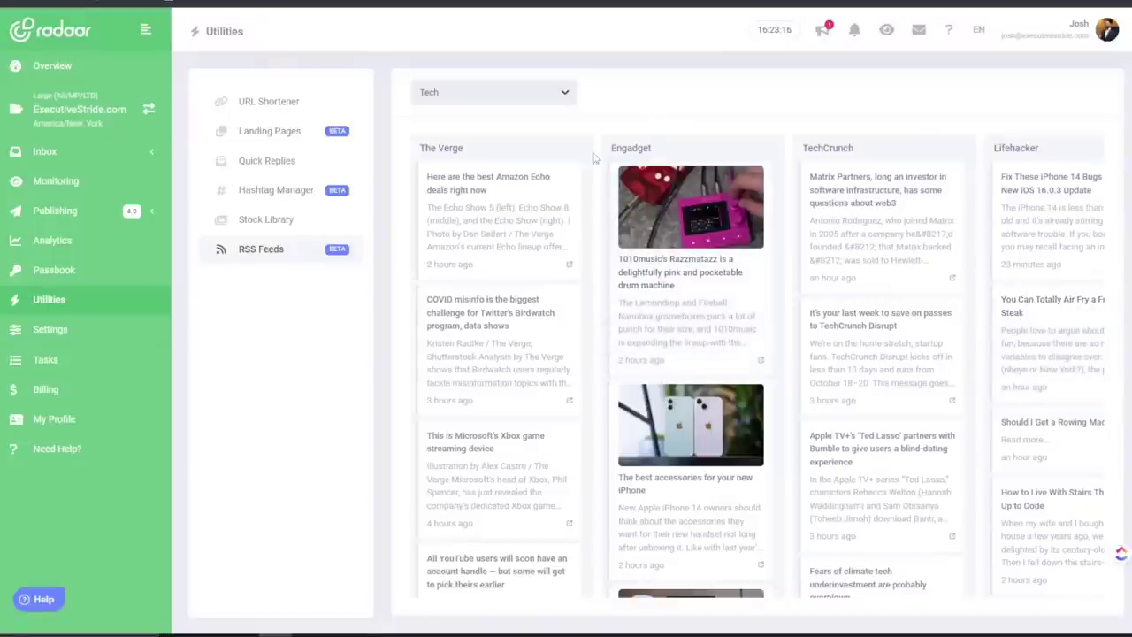
scroll(590, 175, "down", 1)
scroll(591, 175, "down", 4)
scroll(751, 212, "down", 8)
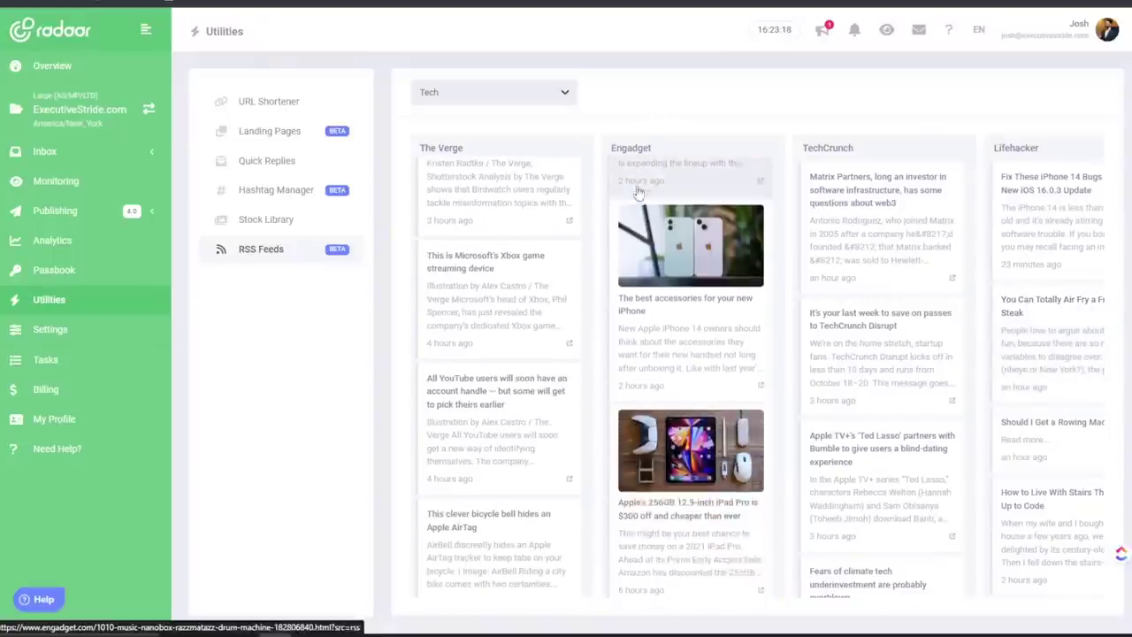
scroll(751, 212, "right", 10)
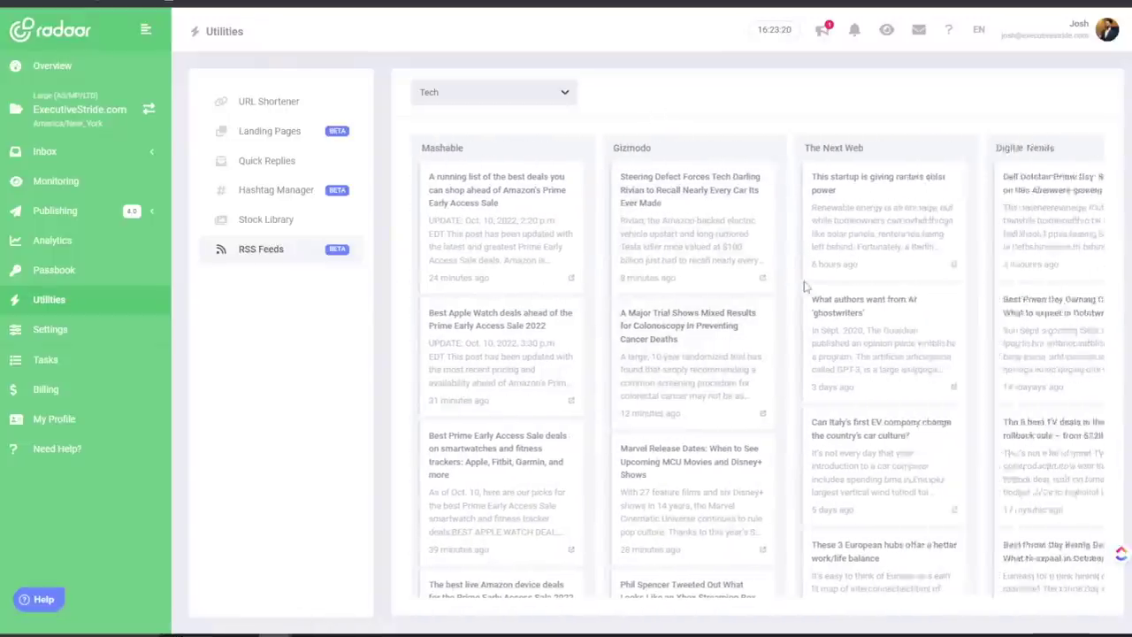
scroll(803, 257, "left", 4)
scroll(809, 235, "right", 4)
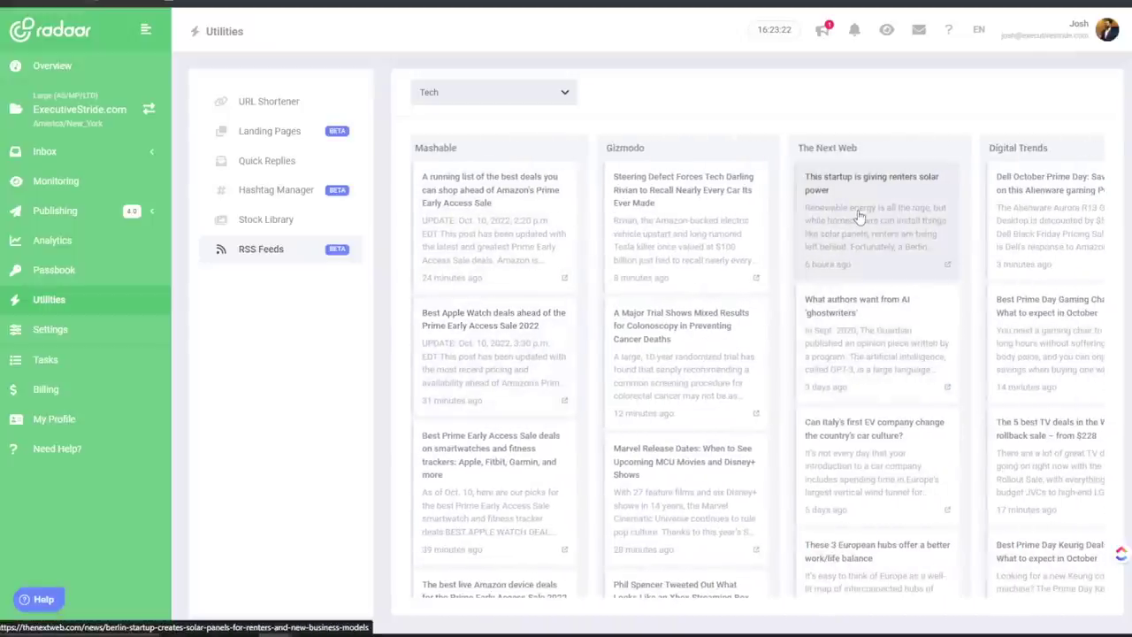
scroll(730, 220, "left", 1)
scroll(730, 219, "left", 8)
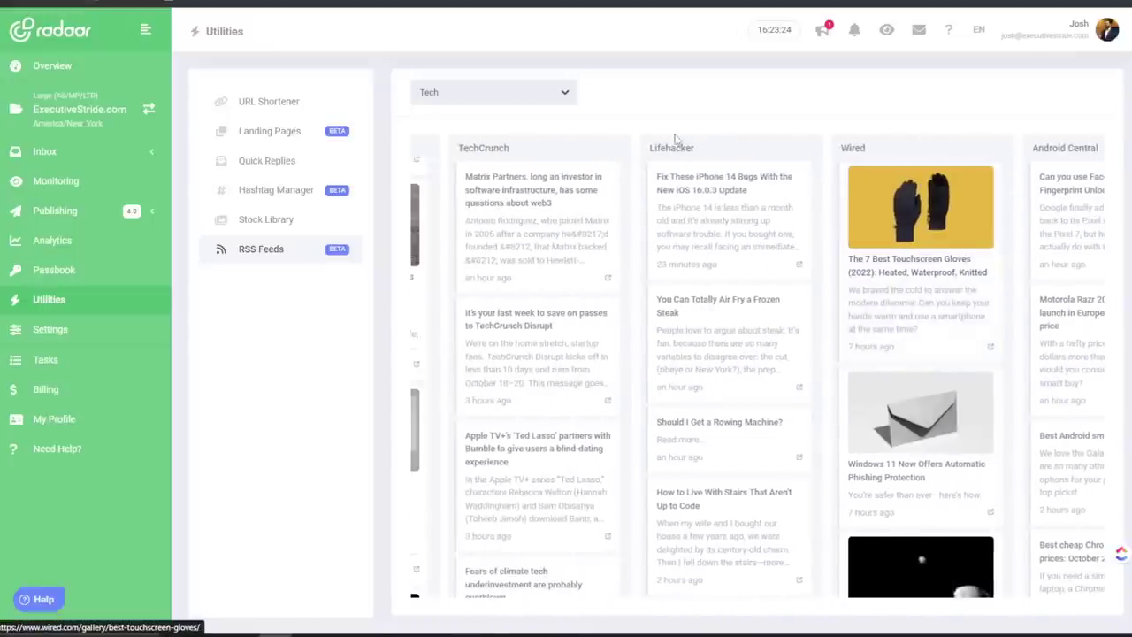
- Switch to the Marketing category and browse feeds like Hubspot, MarketingProfs and Marketing Land
left_click(526, 96)
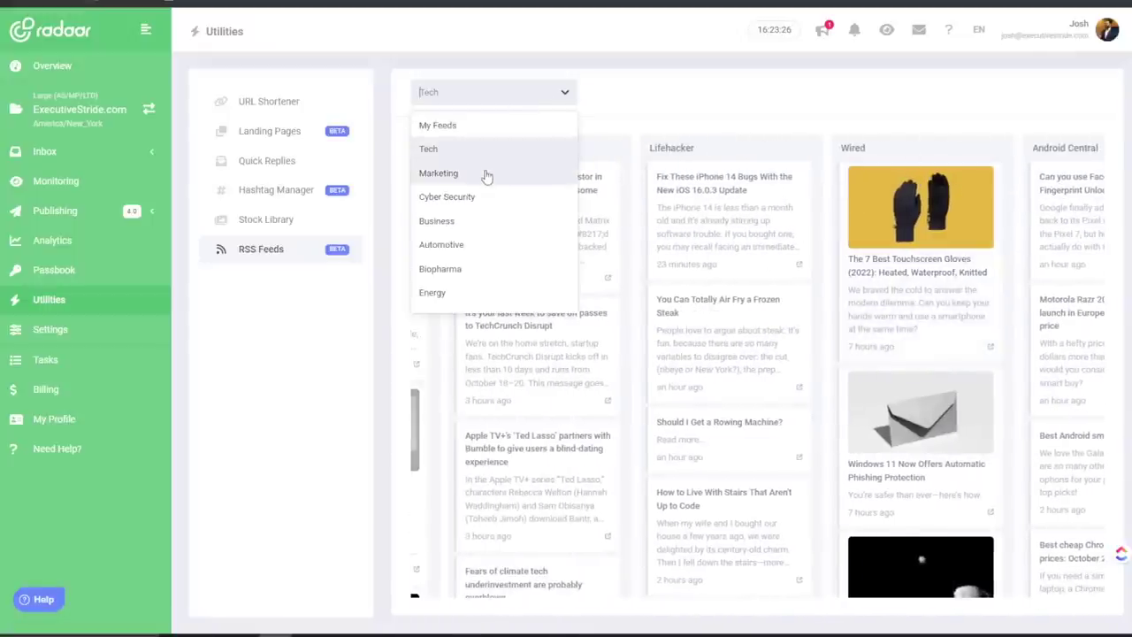
left_click(486, 175)
scroll(565, 195, "left", 3)
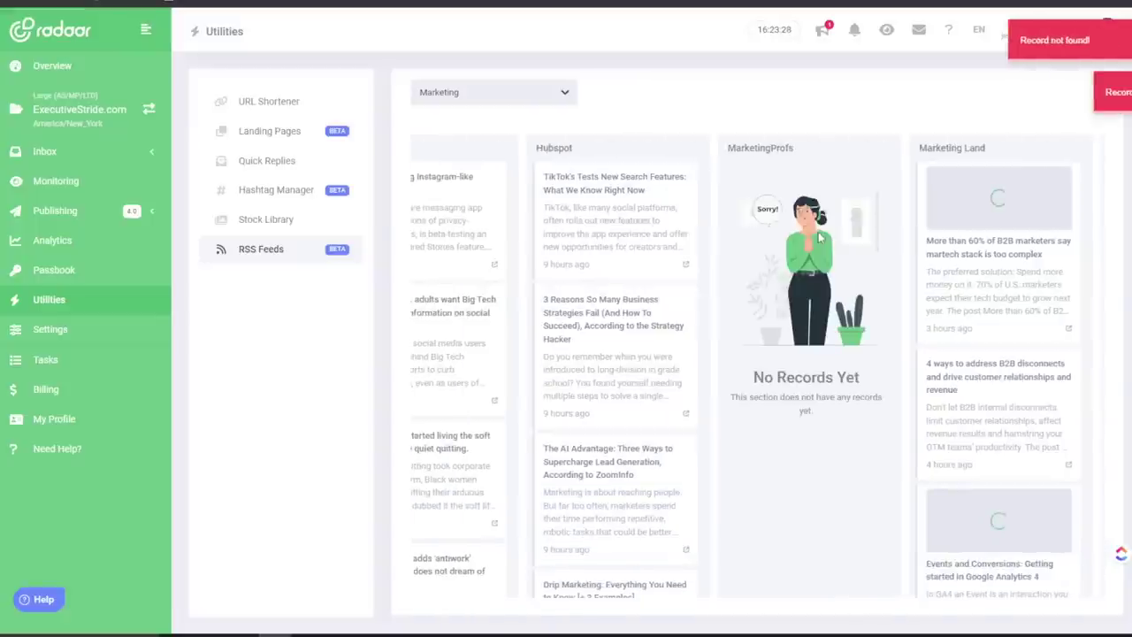
scroll(819, 237, "right", 10)
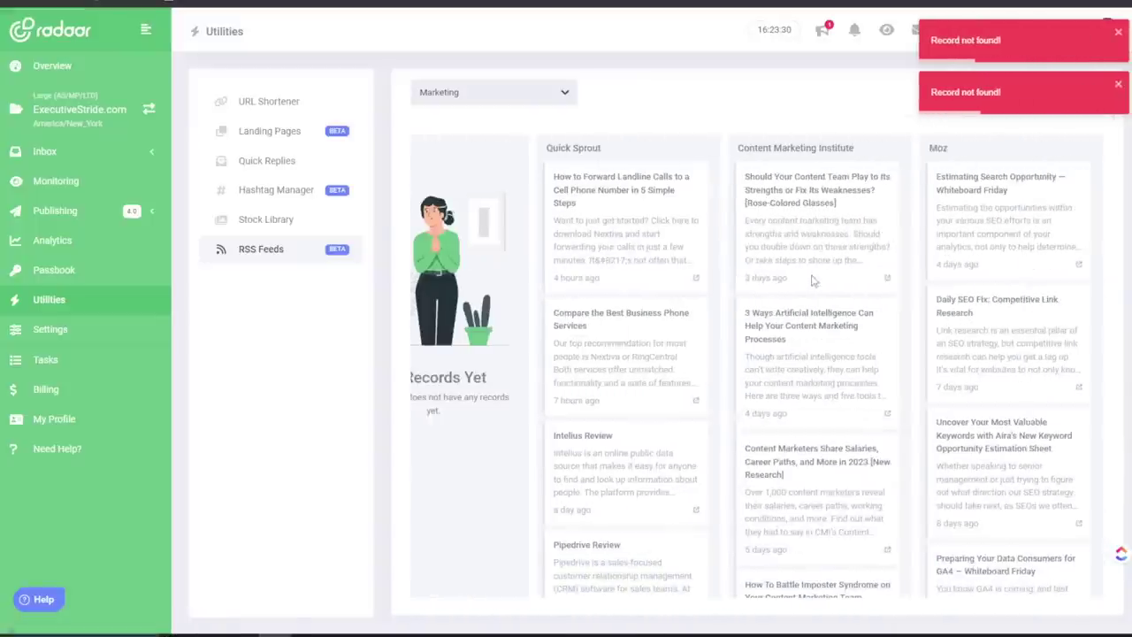
scroll(815, 283, "left", 5)
scroll(815, 283, "right", 5)
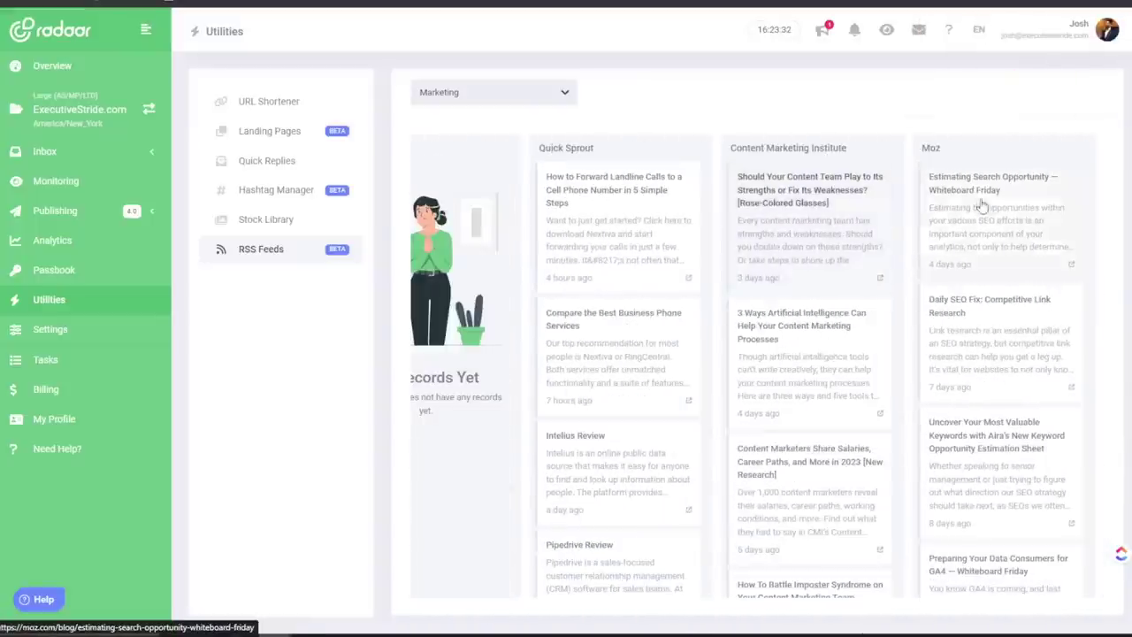
scroll(922, 321, "left", 8)
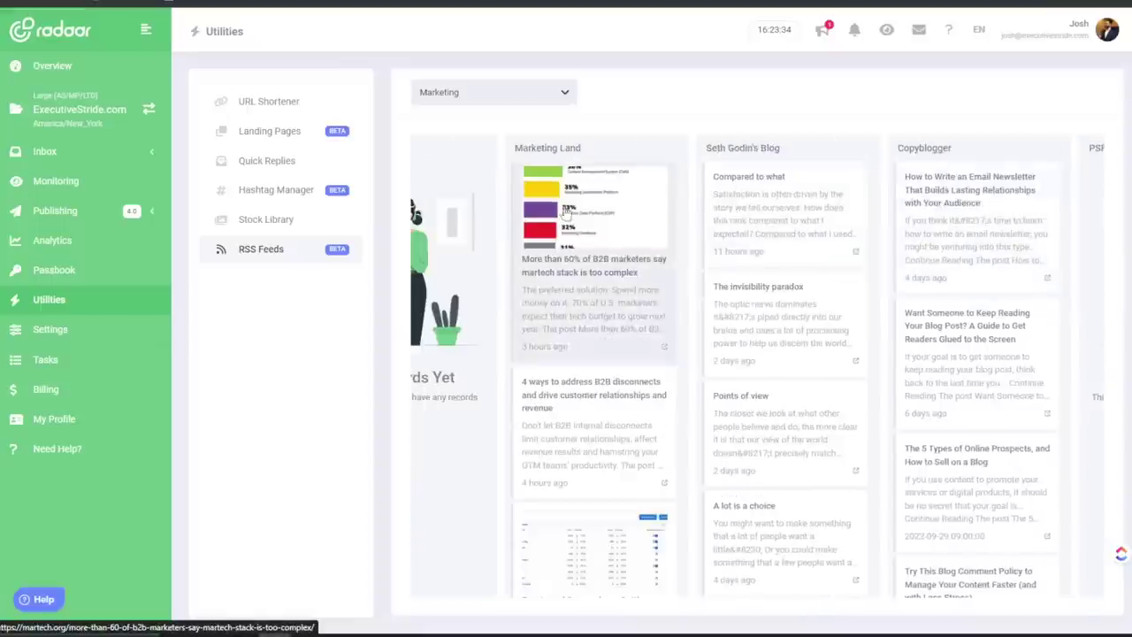
scroll(566, 208, "left", 5)
left_click(509, 92)
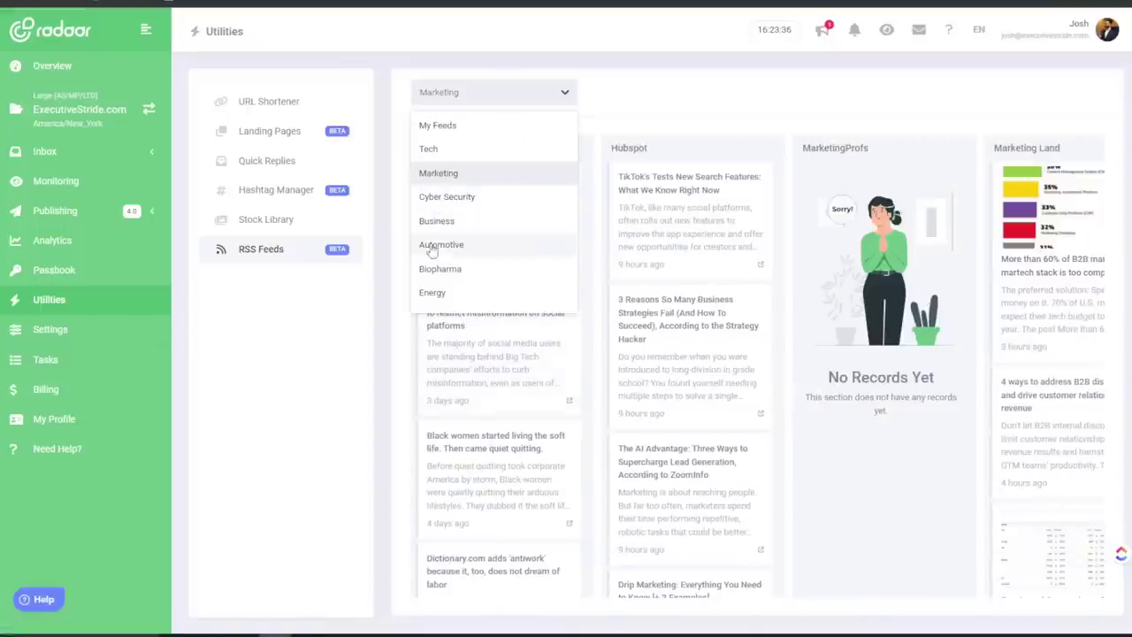
- Cycle through the Cyber Security, Business, Automotive and Biopharma feed categories
left_click(468, 196)
left_click(486, 101)
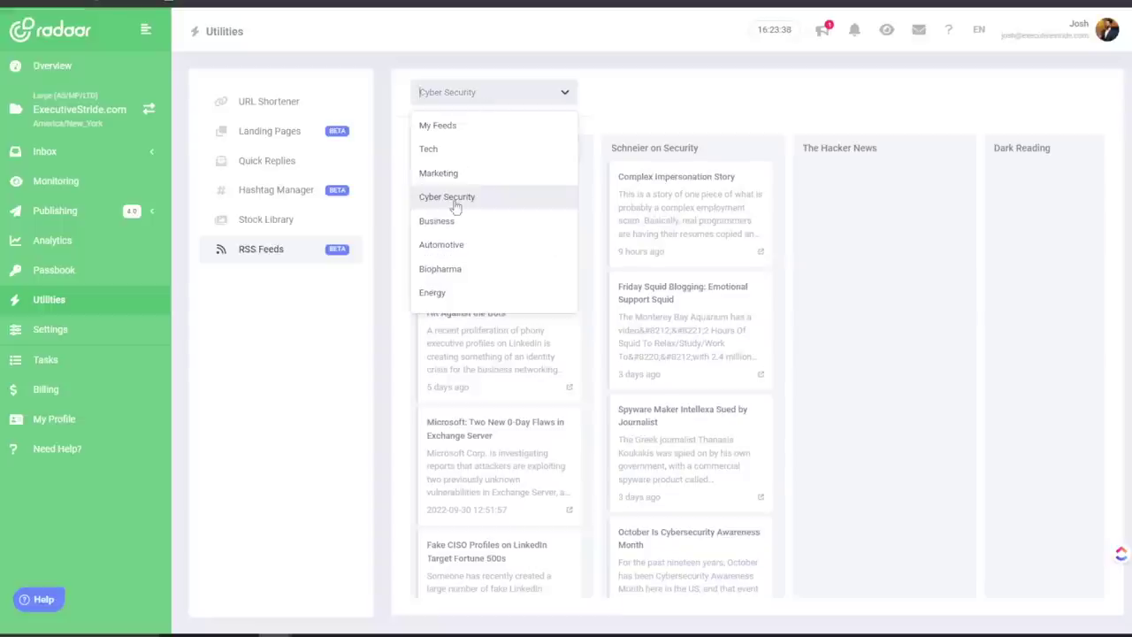
left_click(449, 220)
left_click(480, 97)
left_click(440, 244)
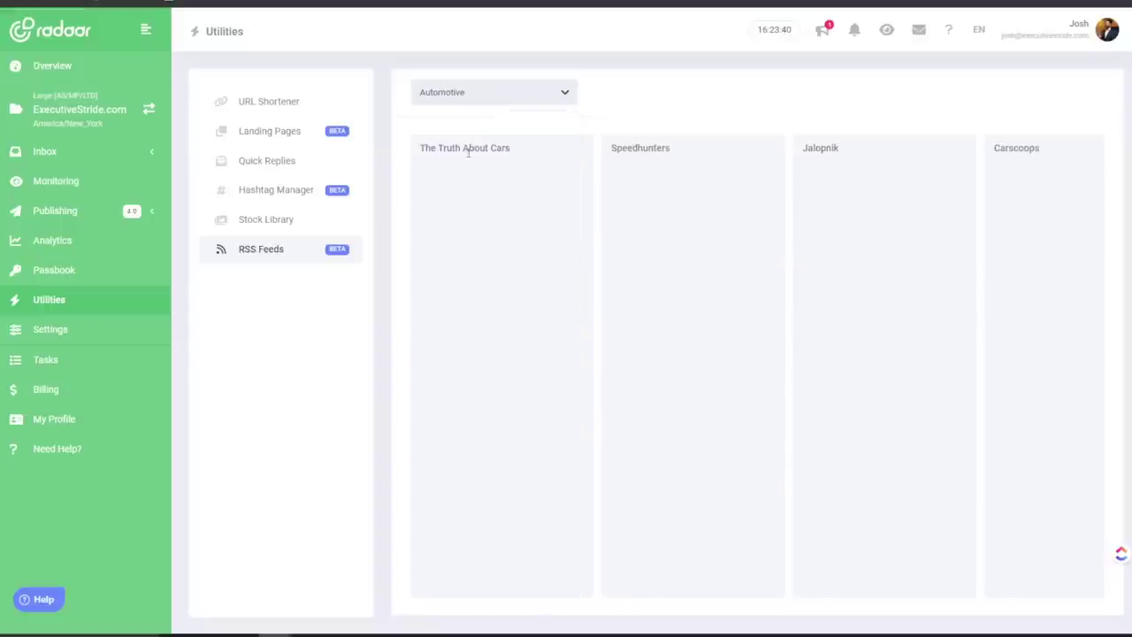
left_click(482, 99)
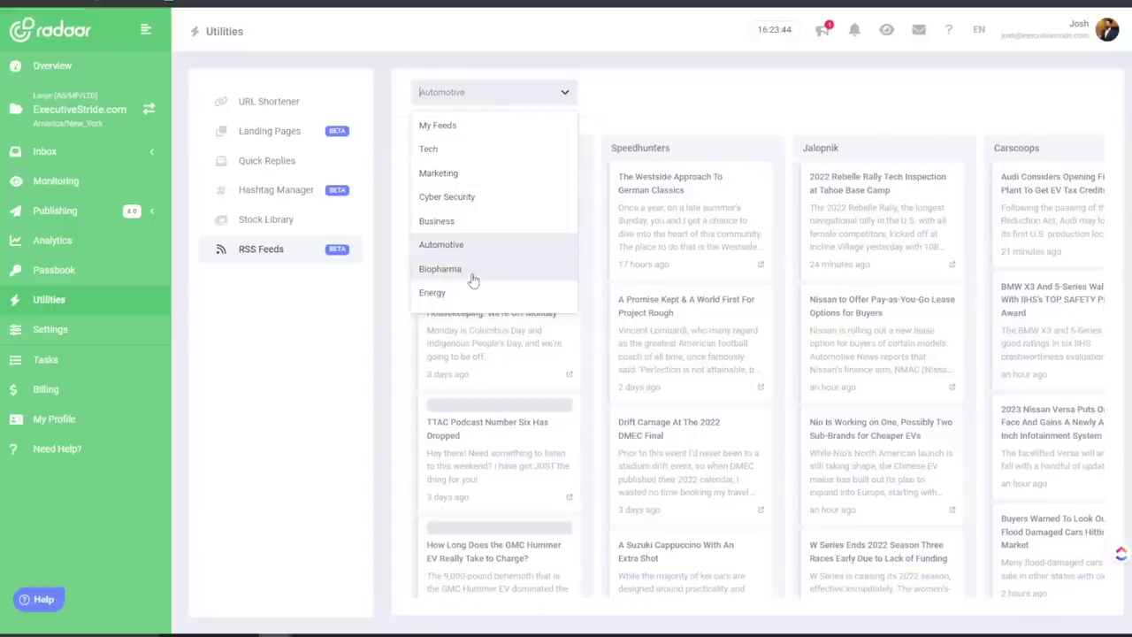
left_click(440, 269)
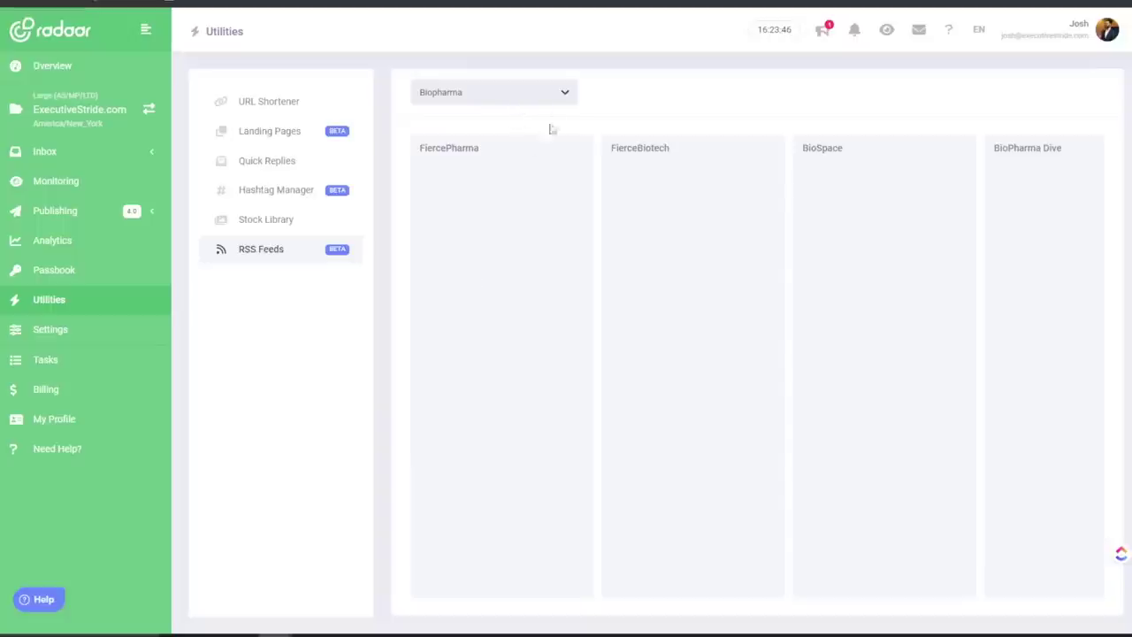
- Switch the feed category to Energy
left_click(508, 97)
left_click(468, 293)
left_click(478, 94)
left_click(735, 132)
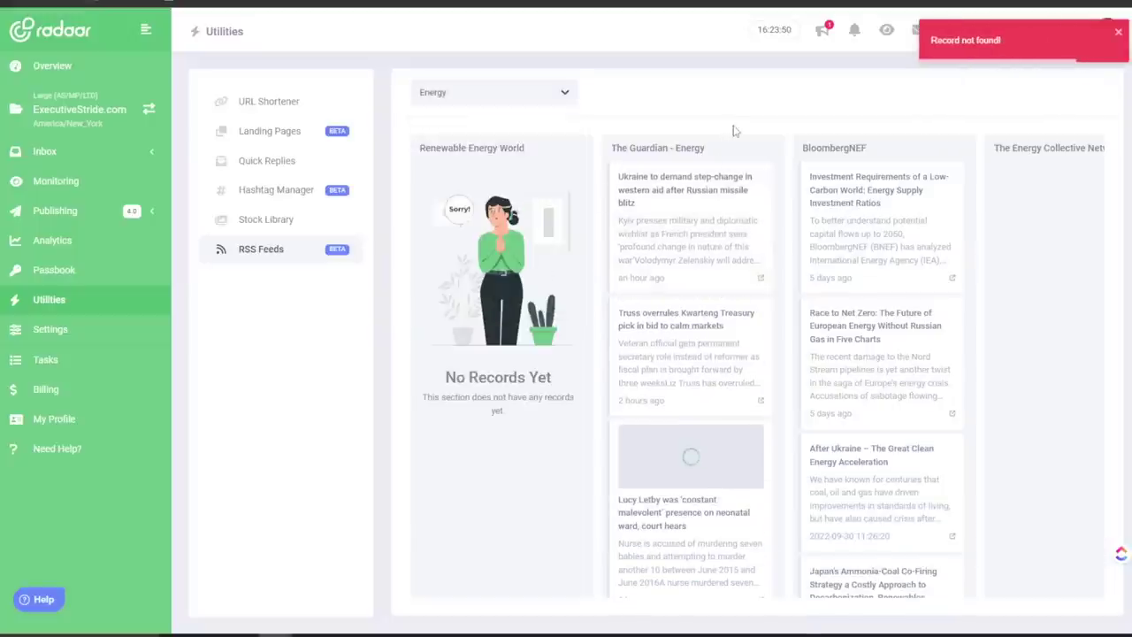
- Scroll sideways through Energy feeds such as BloombergNEF, Utility Dive and CleanTechnica
scroll(748, 247, "right", 5)
scroll(751, 275, "left", 2)
scroll(750, 277, "right", 3)
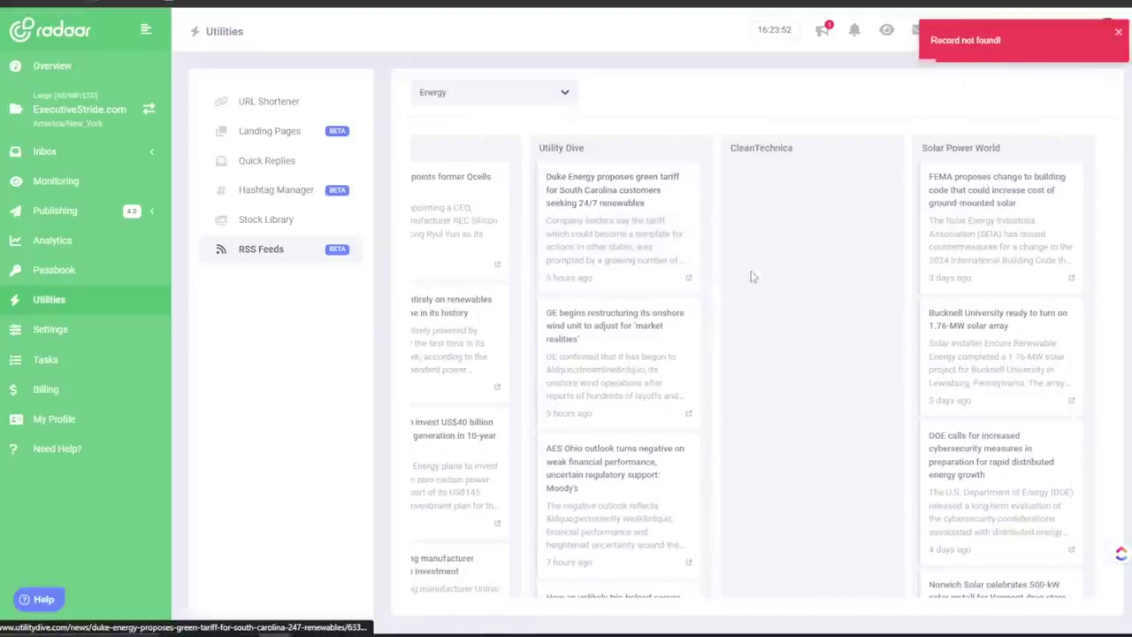
scroll(708, 242, "left", 3)
scroll(694, 309, "left", 4)
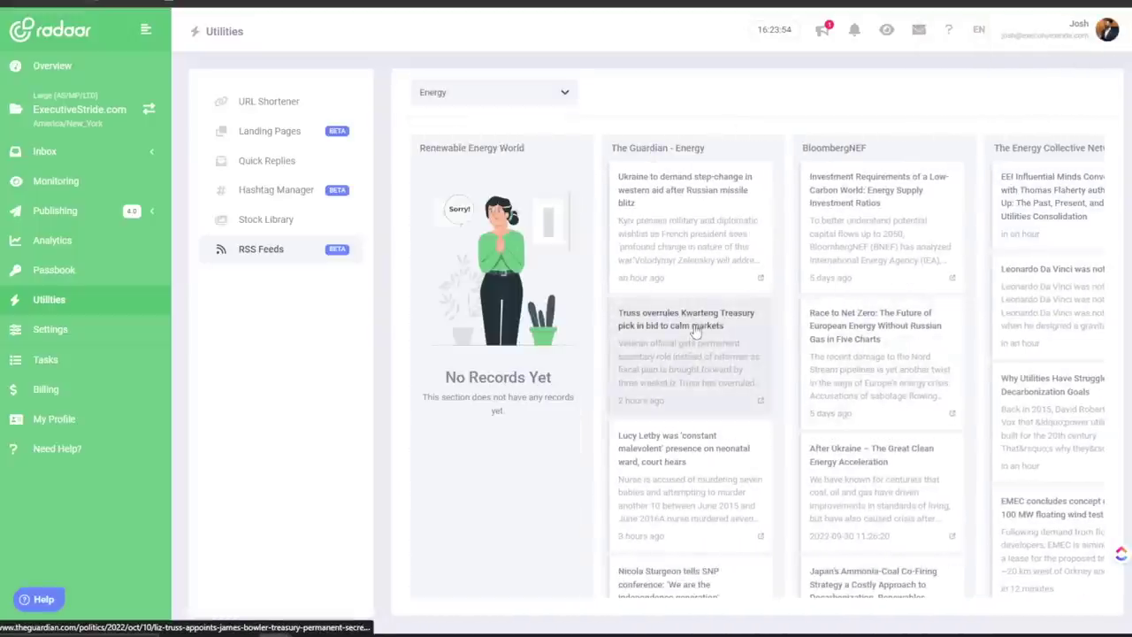
scroll(686, 329, "right", 6)
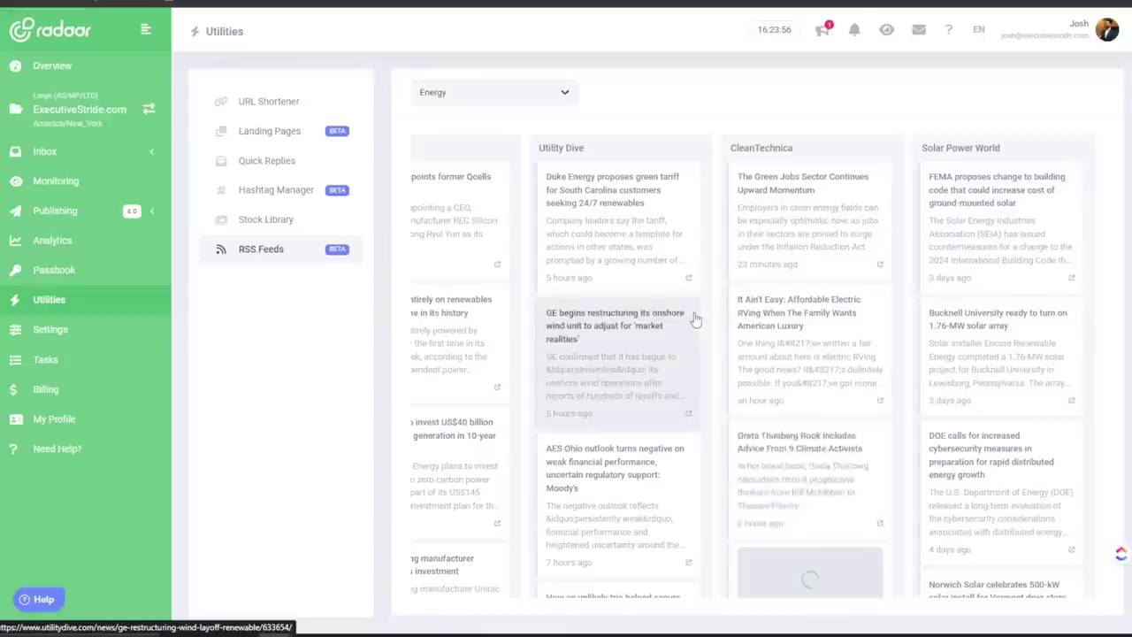
scroll(694, 321, "left", 5)
scroll(695, 291, "right", 5)
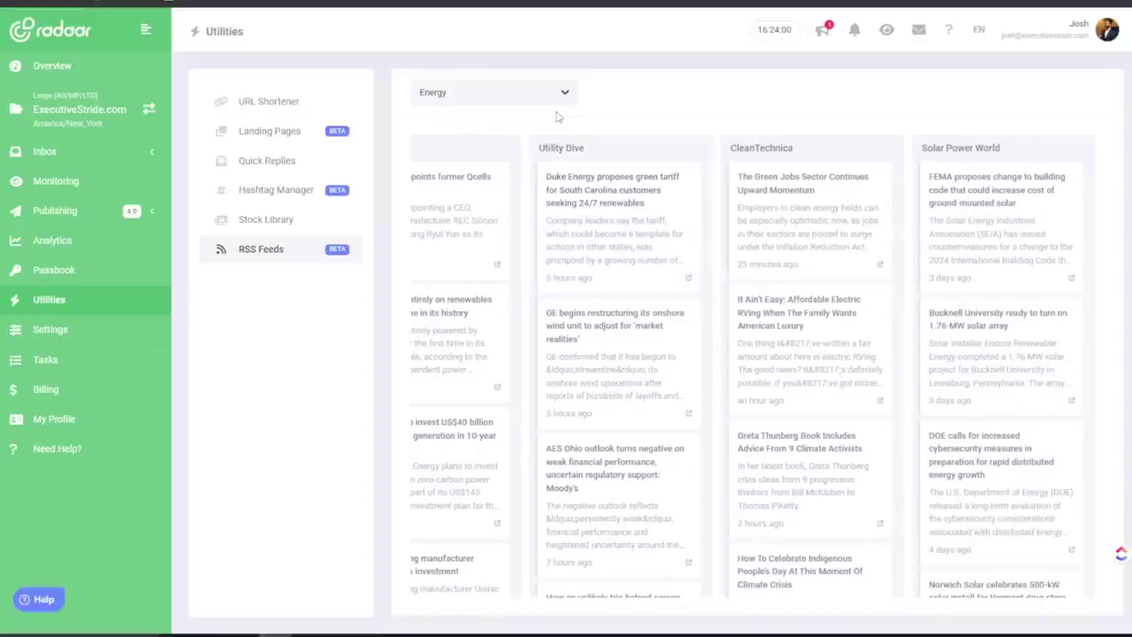
left_click(550, 99)
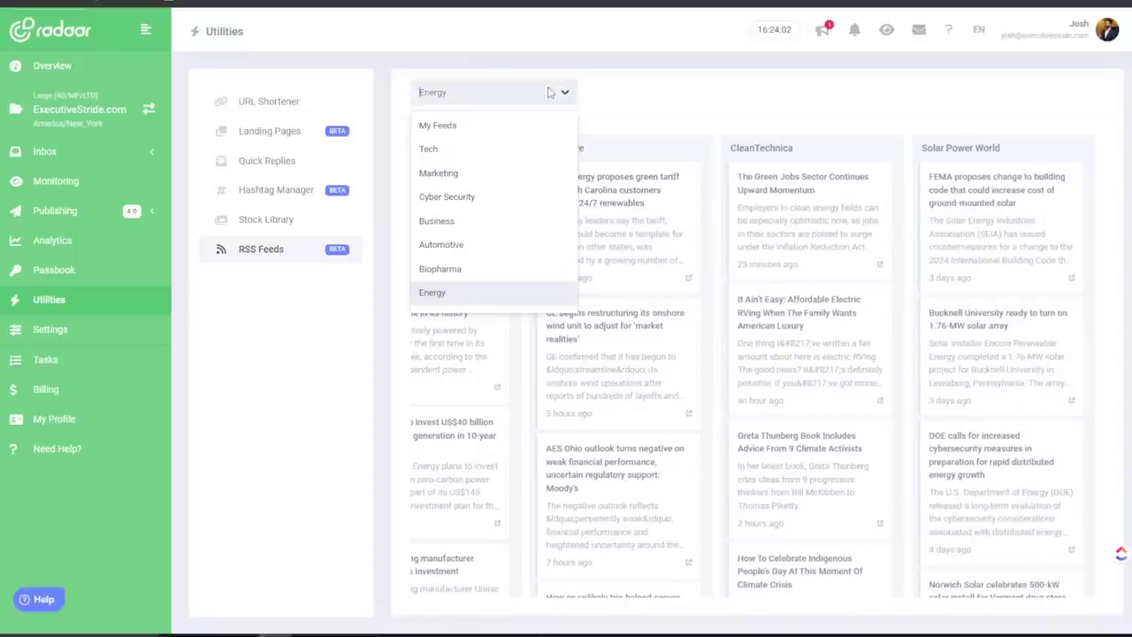
left_click(708, 104)
scroll(618, 151, "left", 2)
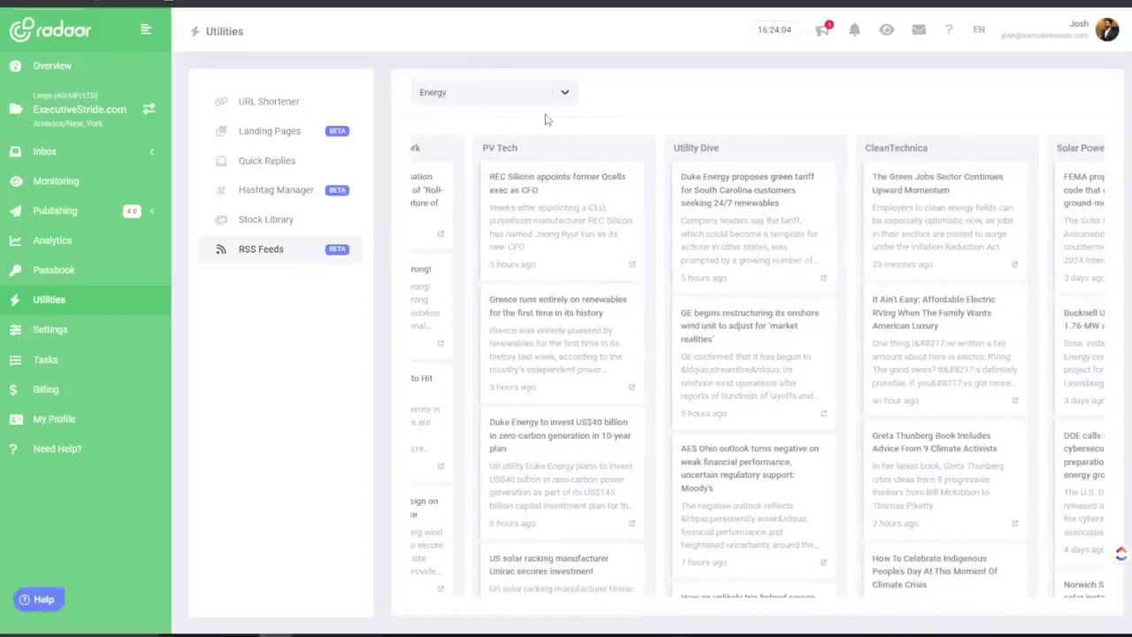
left_click(551, 101)
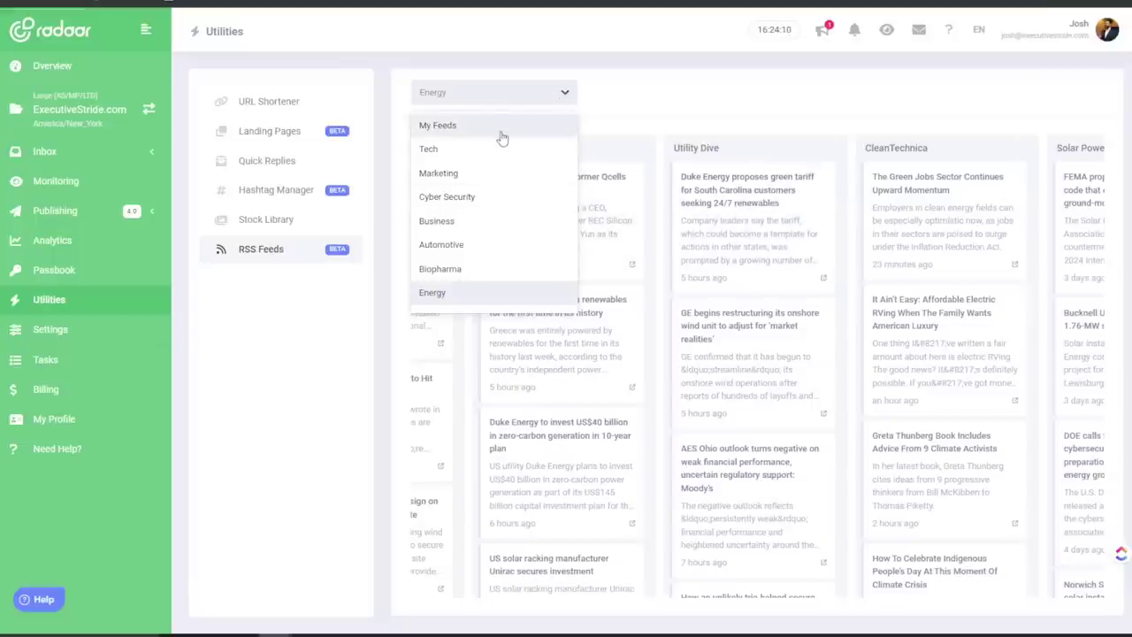
- Switch to My Feeds, showing the ES Vault and JP YT columns
left_click(502, 128)
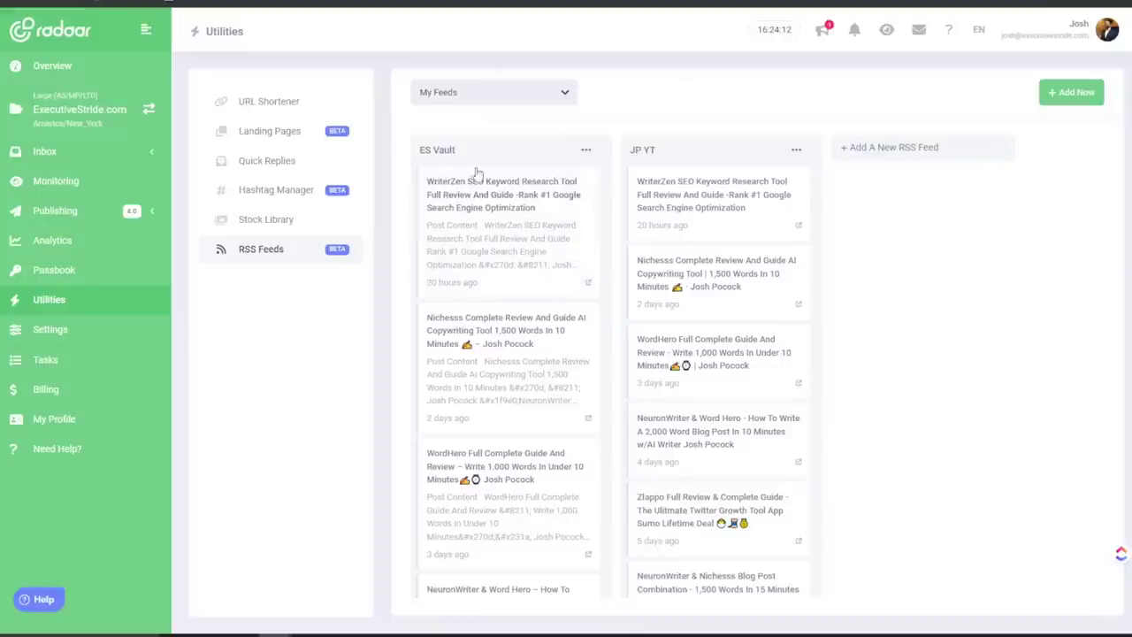
scroll(508, 336, "down", 2)
scroll(513, 325, "down", 1)
scroll(519, 321, "up", 3)
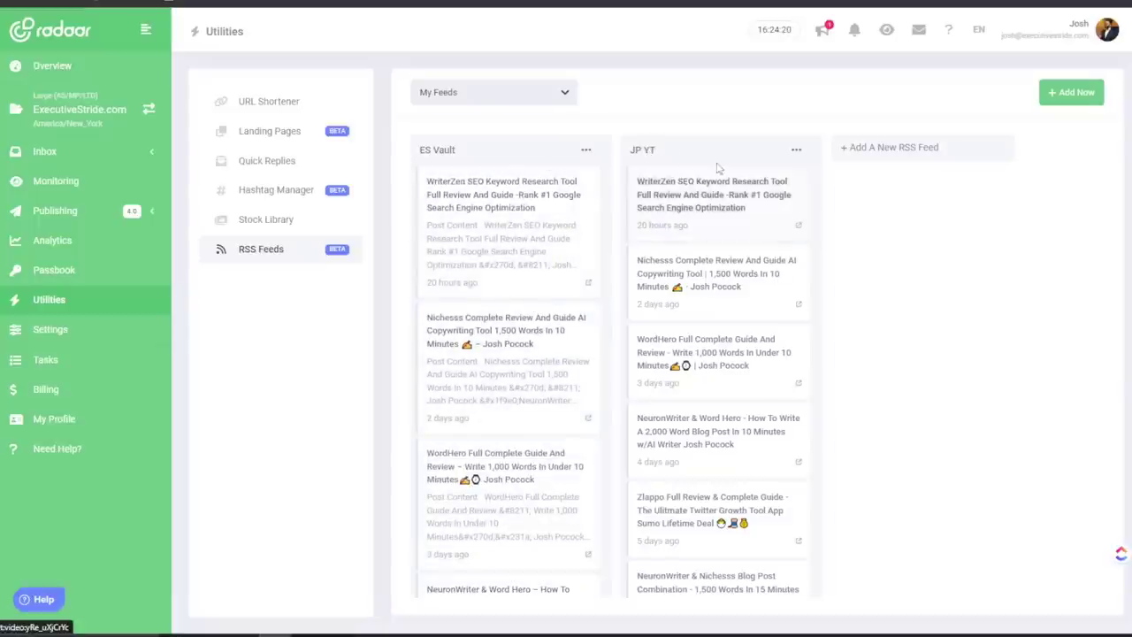
- Open the Add A New RSS Feed form twice, closing it each time without adding
left_click(864, 151)
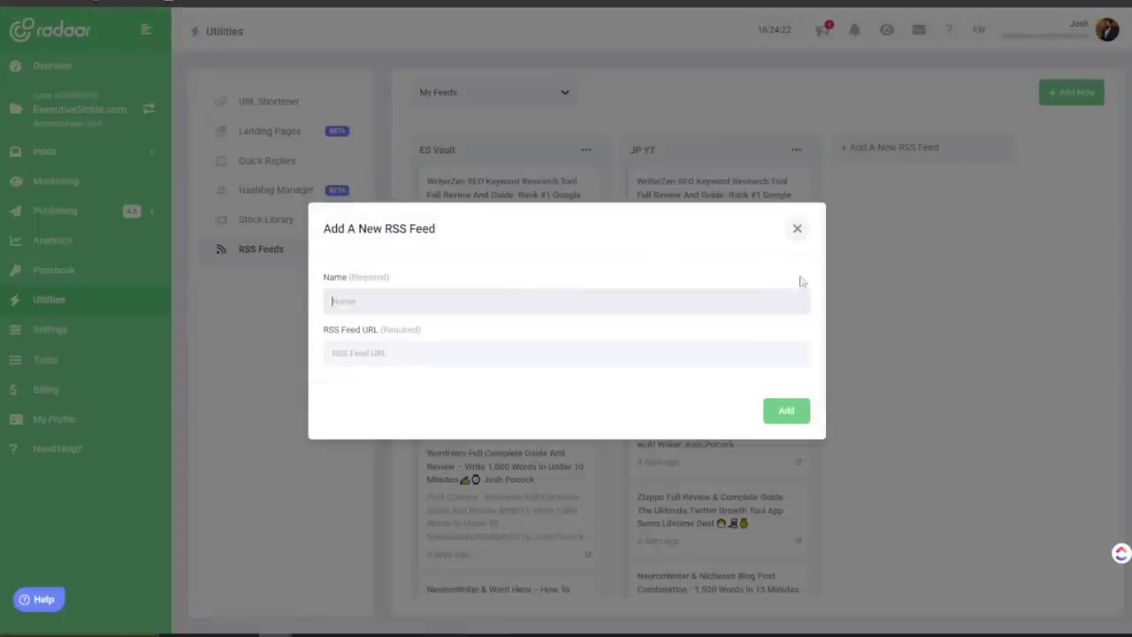
left_click(799, 231)
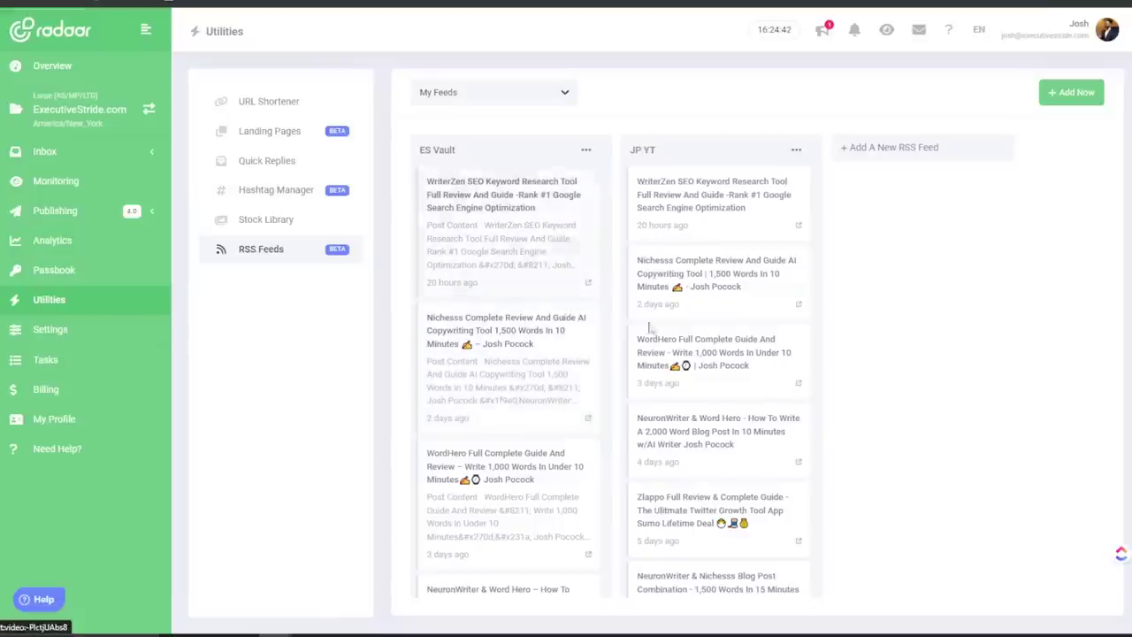
scroll(651, 277, "down", 2)
scroll(509, 336, "down", 1)
scroll(716, 354, "down", 2)
left_click(1071, 92)
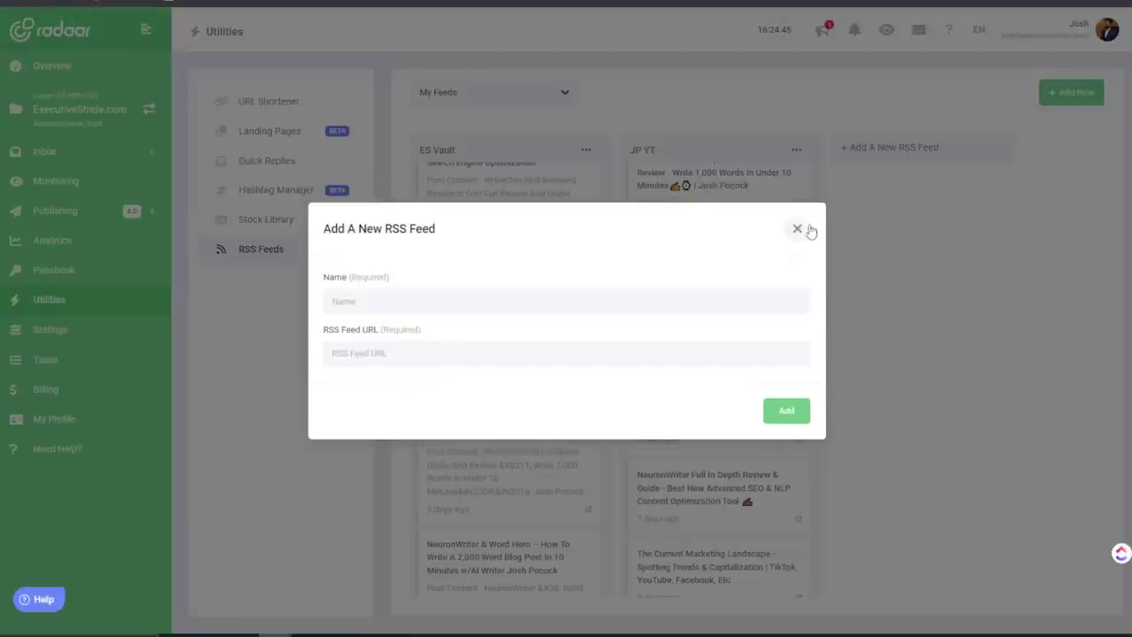
left_click(797, 229)
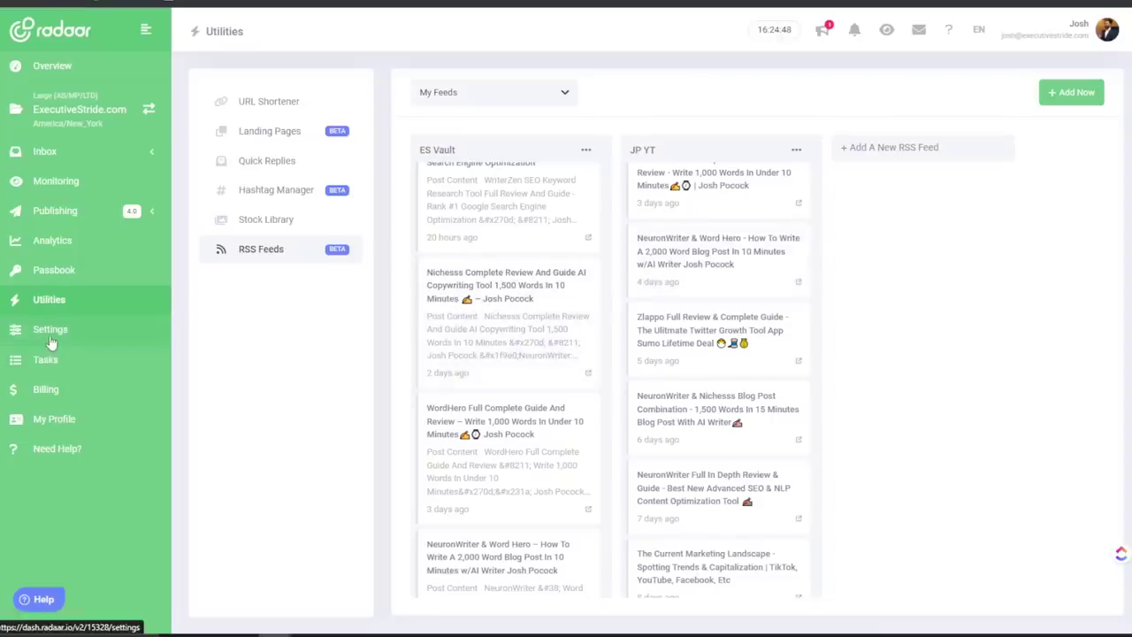
- Visit Settings and Tasks, then view Billing's For Partners dashboard with $0 earnings
left_click(51, 341)
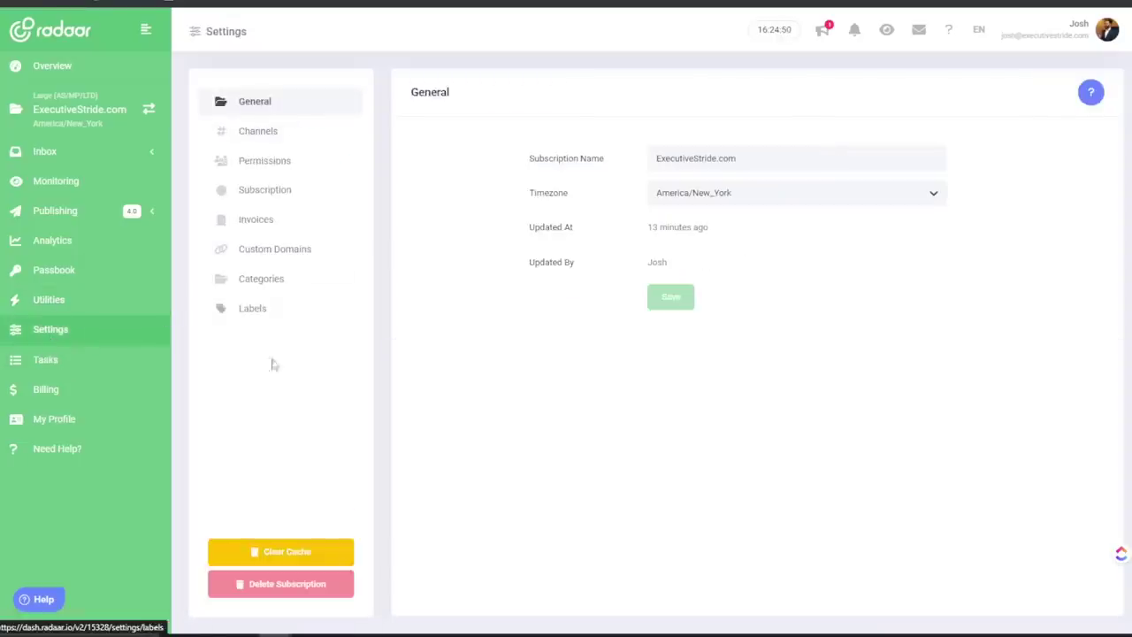
left_click(75, 368)
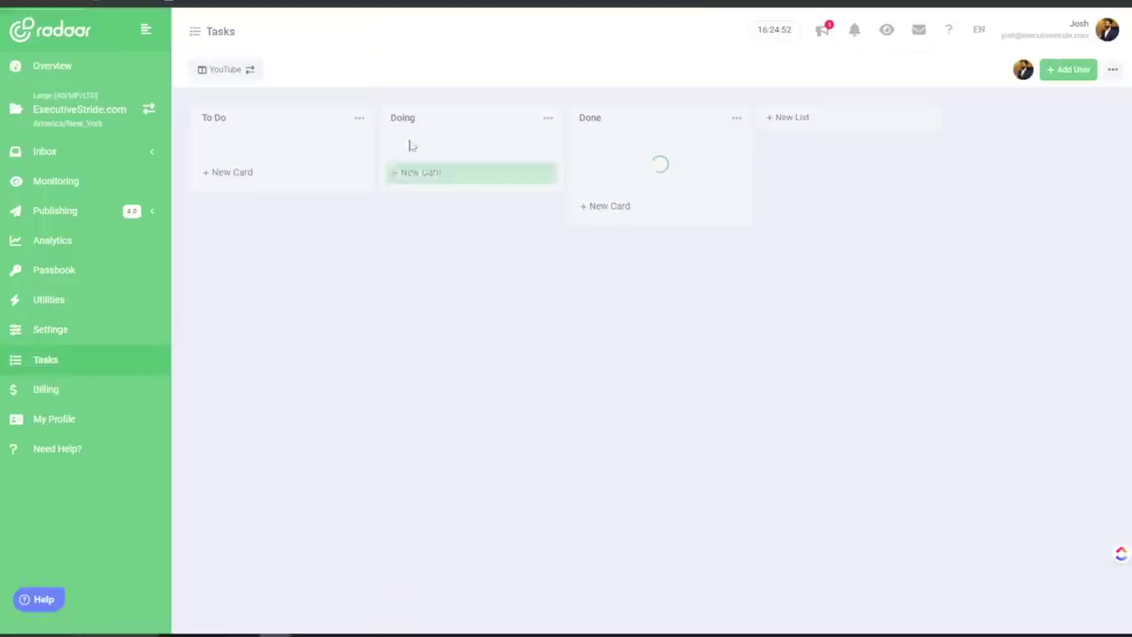
left_click(88, 396)
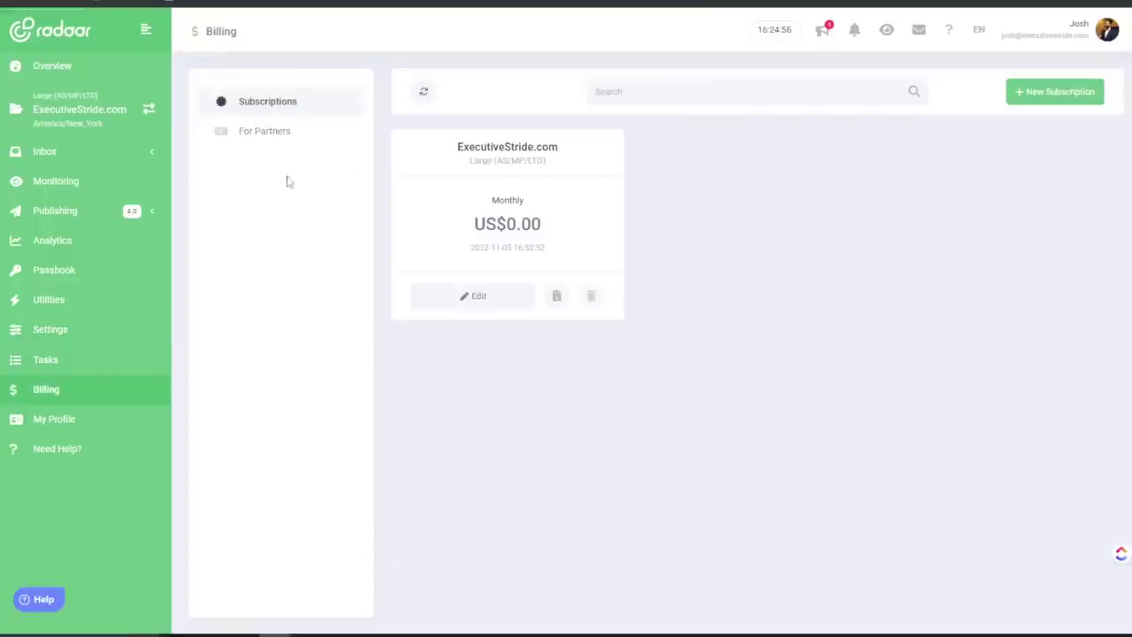
left_click(263, 128)
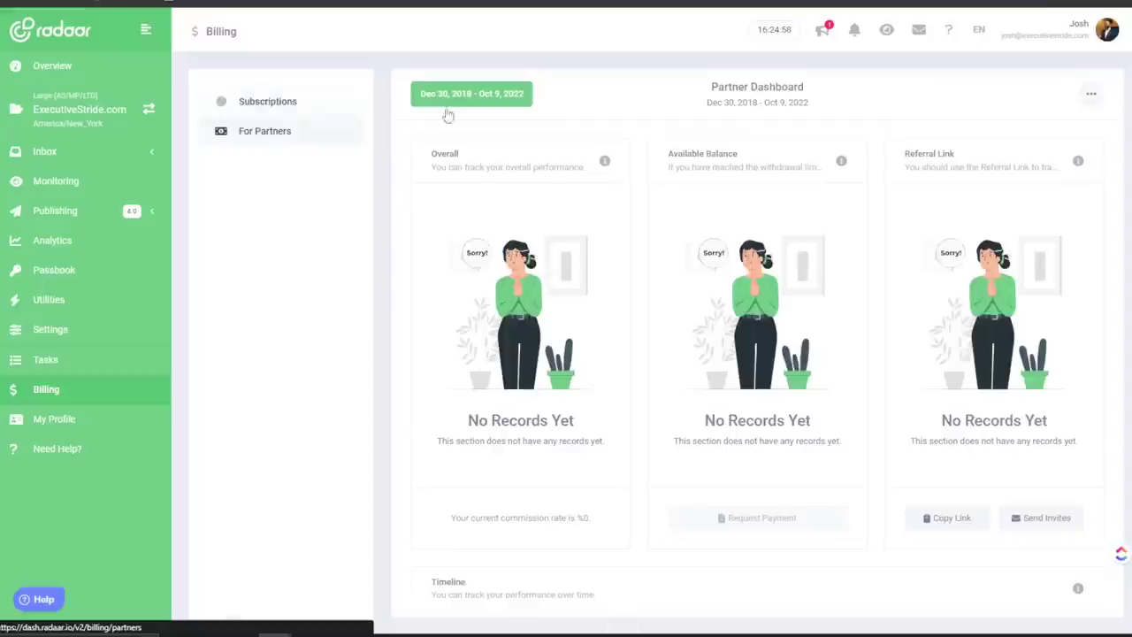
scroll(789, 284, "down", 1)
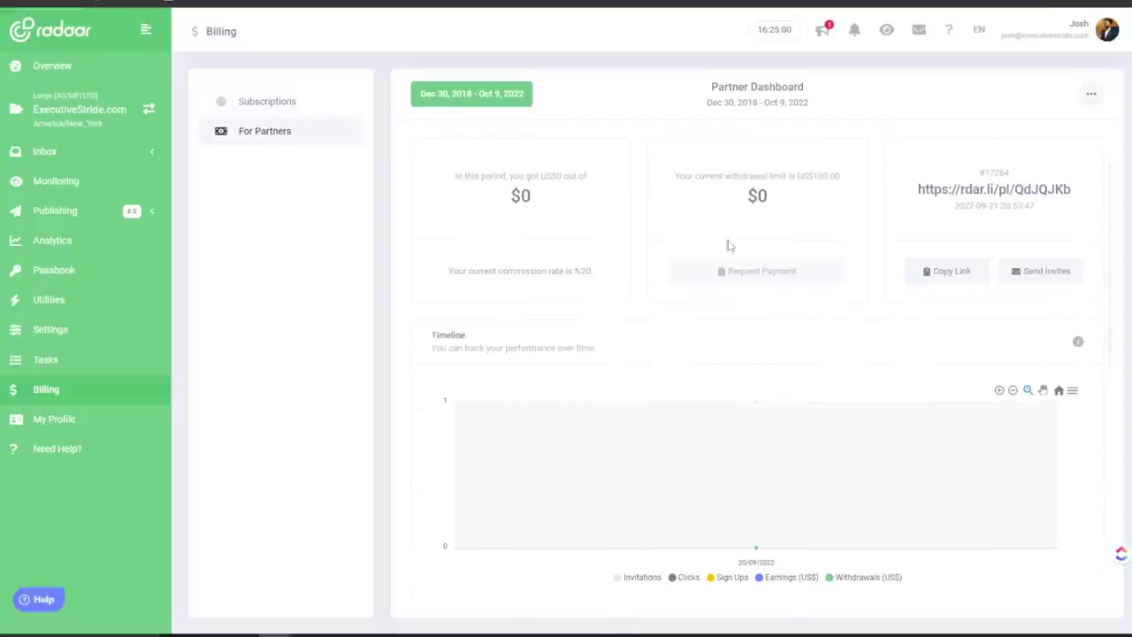
scroll(831, 282, "up", 1)
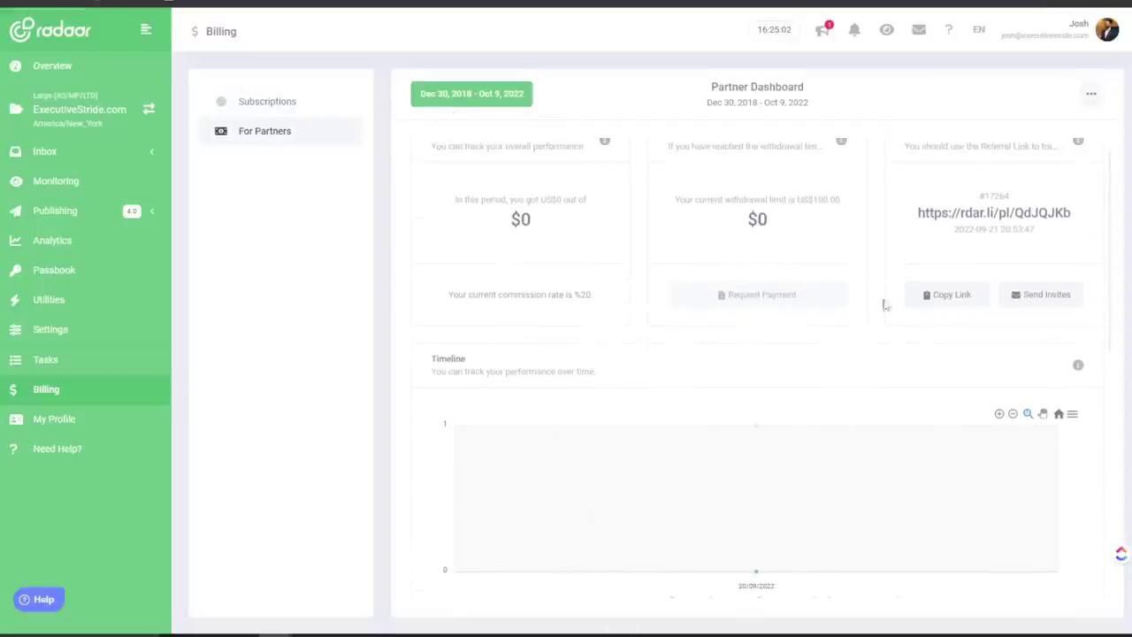
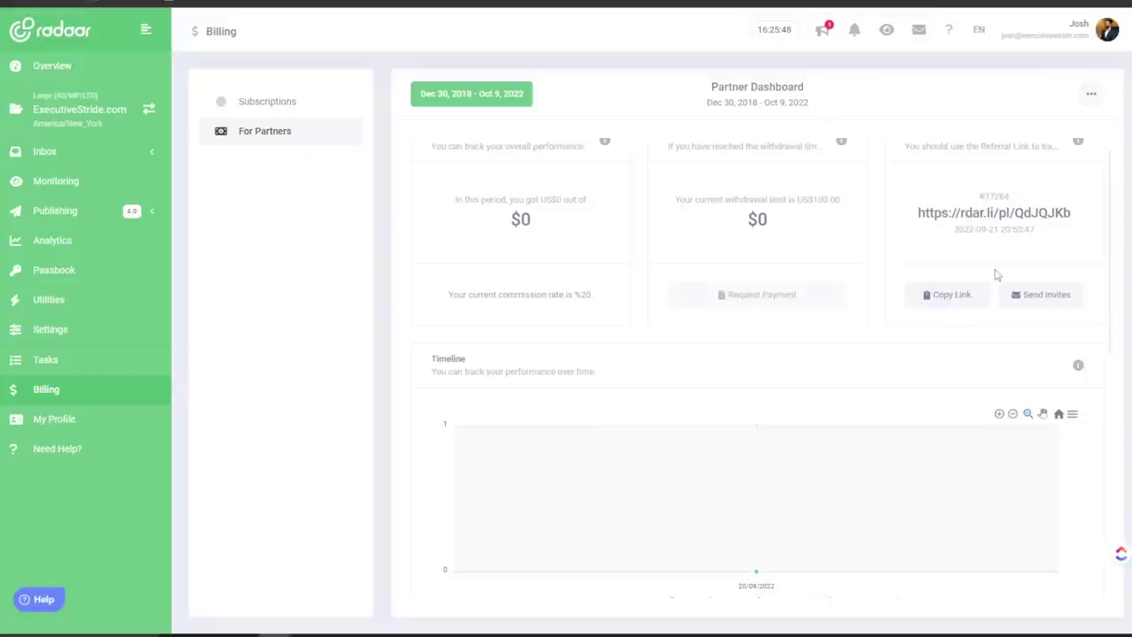
- Scroll through the current page, then go to the My Profile page
scroll(995, 244, "down", 1)
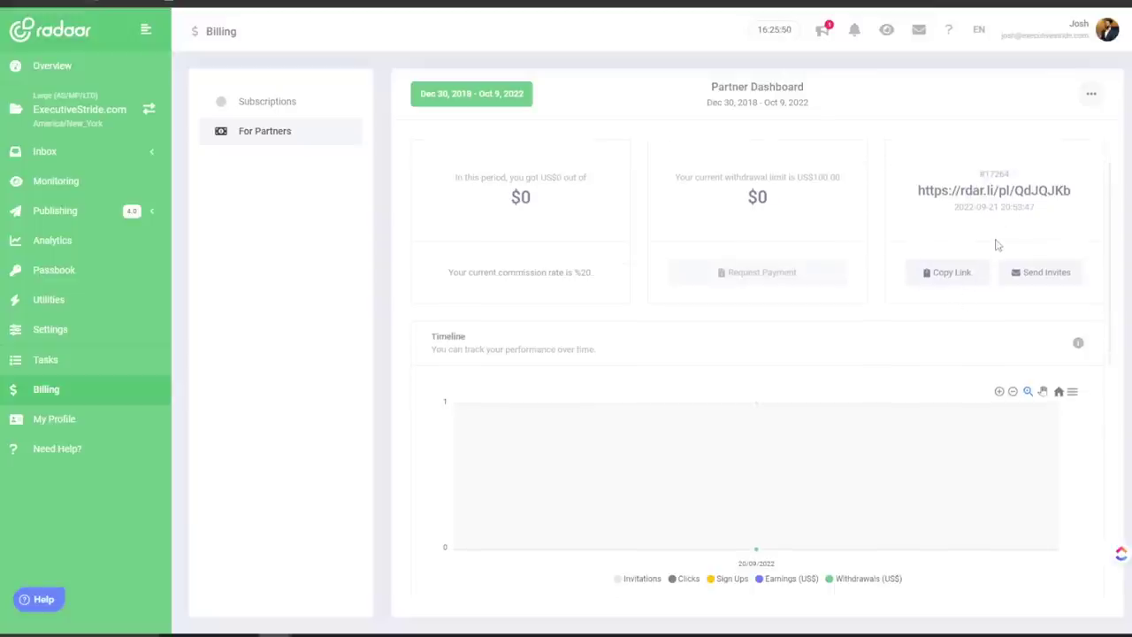
scroll(1003, 256, "up", 1)
scroll(1029, 253, "down", 3)
scroll(1032, 284, "down", 5)
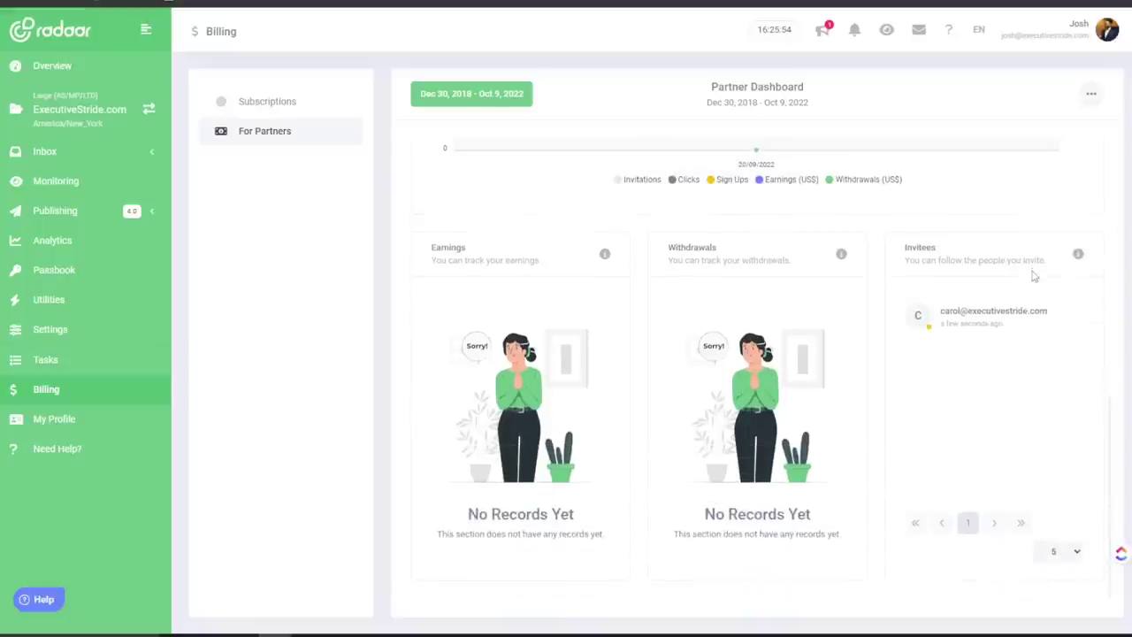
scroll(1026, 287, "up", 2)
scroll(672, 353, "up", 5)
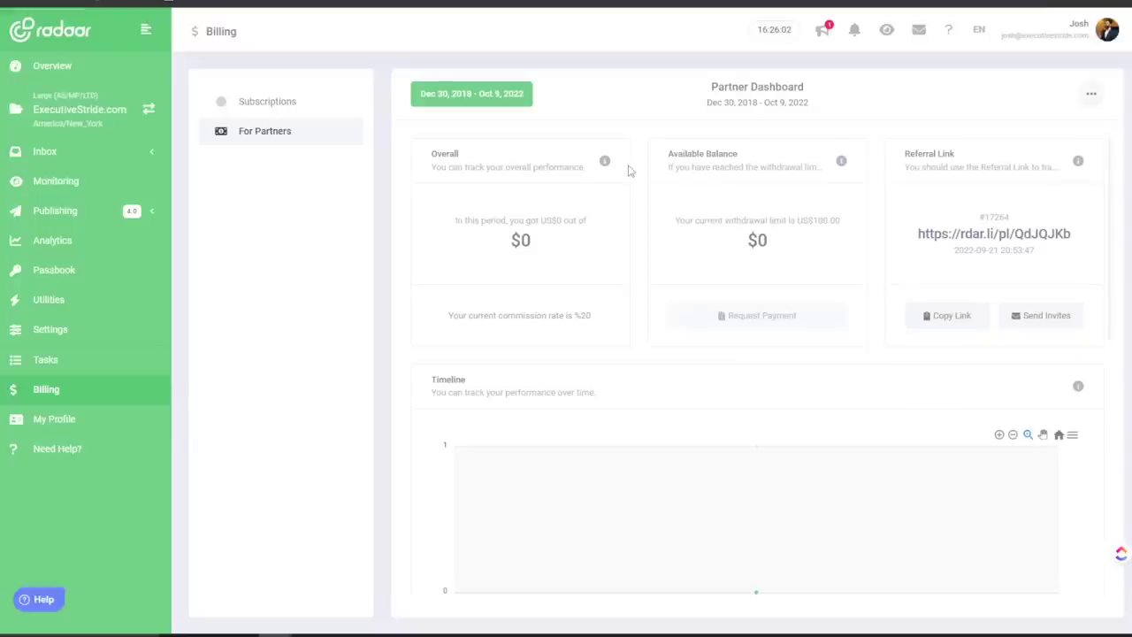
scroll(961, 224, "down", 1)
scroll(616, 174, "up", 1)
scroll(837, 230, "down", 5)
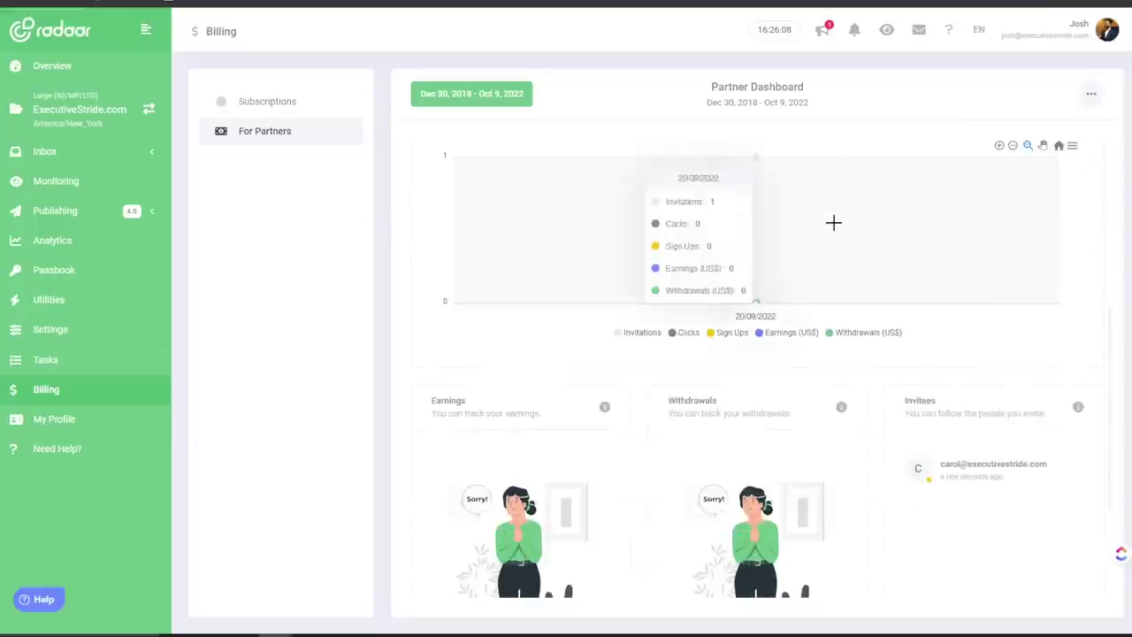
scroll(837, 230, "up", 5)
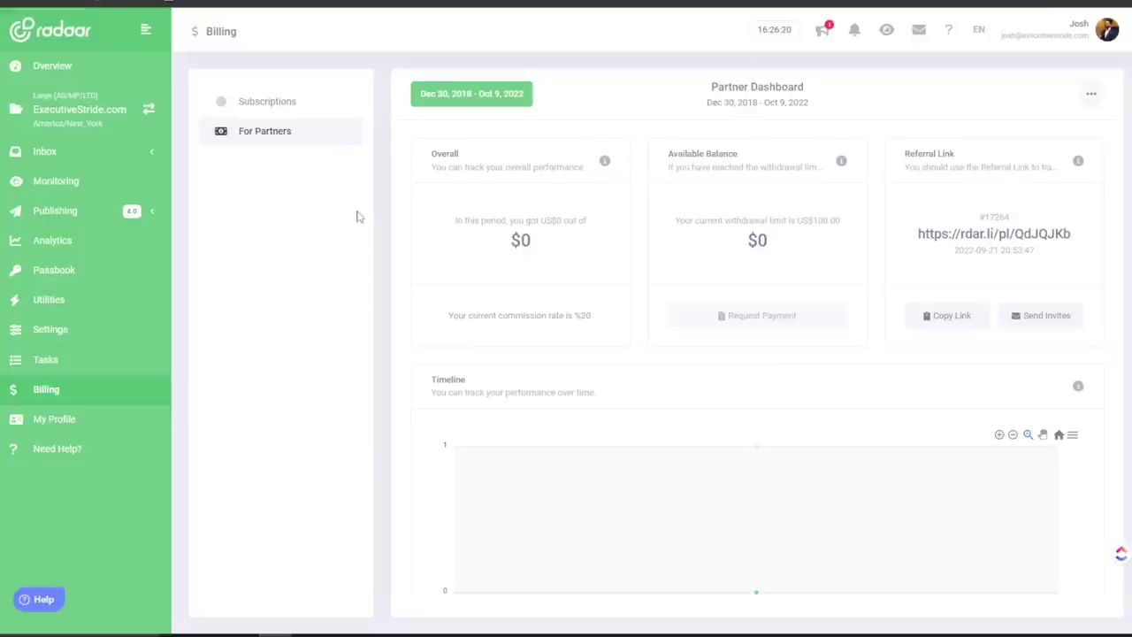
left_click(34, 419)
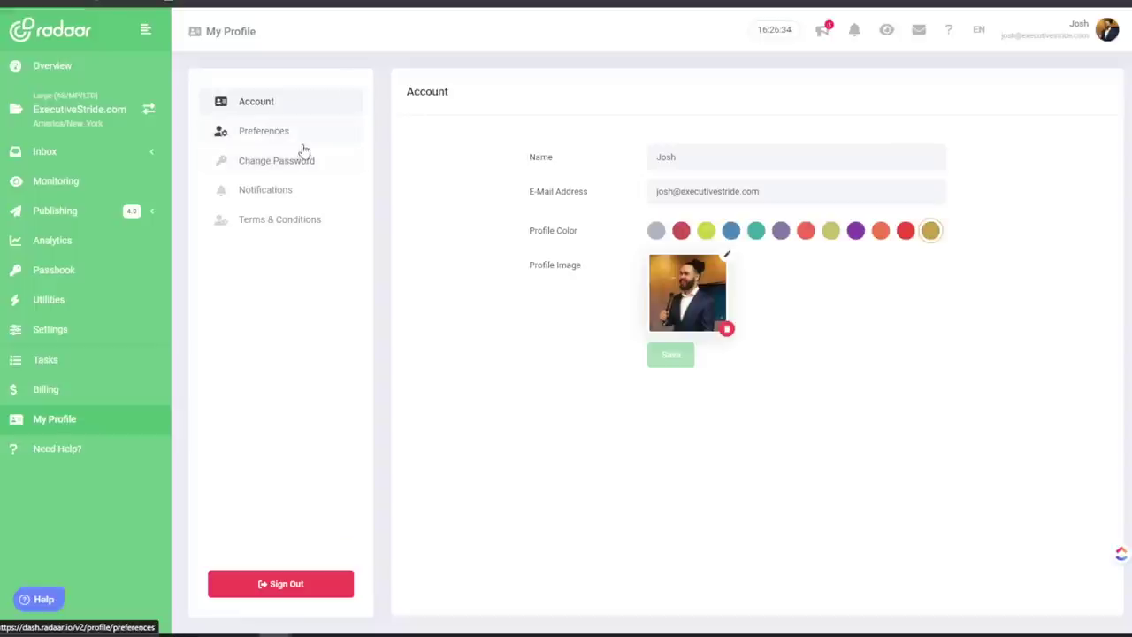
- Review the Account and Preferences settings, keeping the Top Header Clock at HH:mm:ss, then show Notifications
left_click(301, 139)
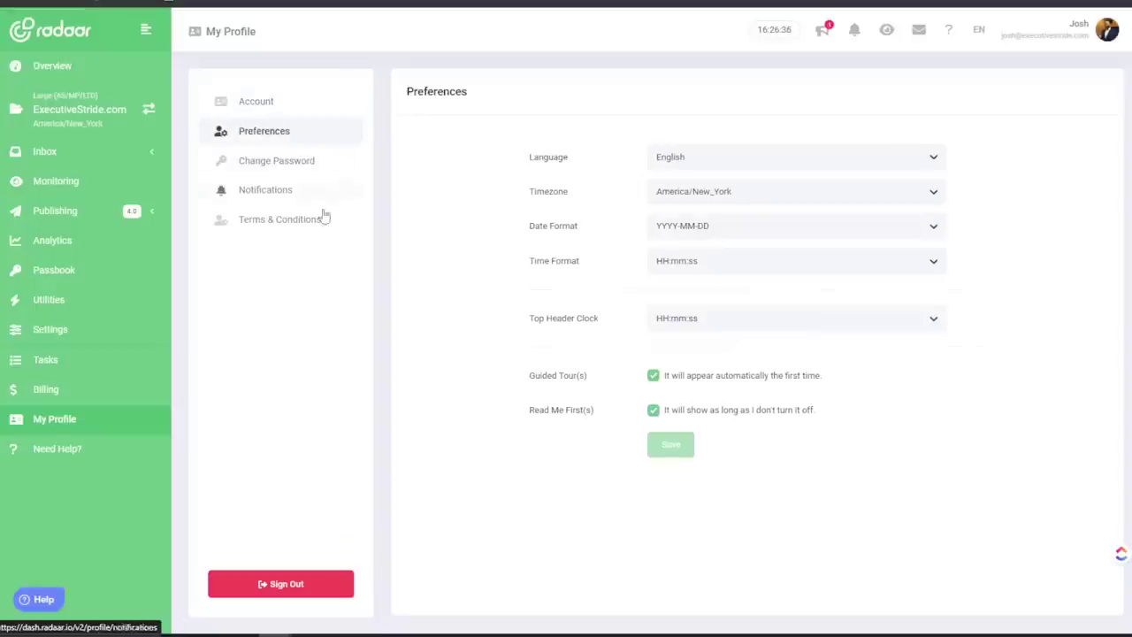
left_click(255, 106)
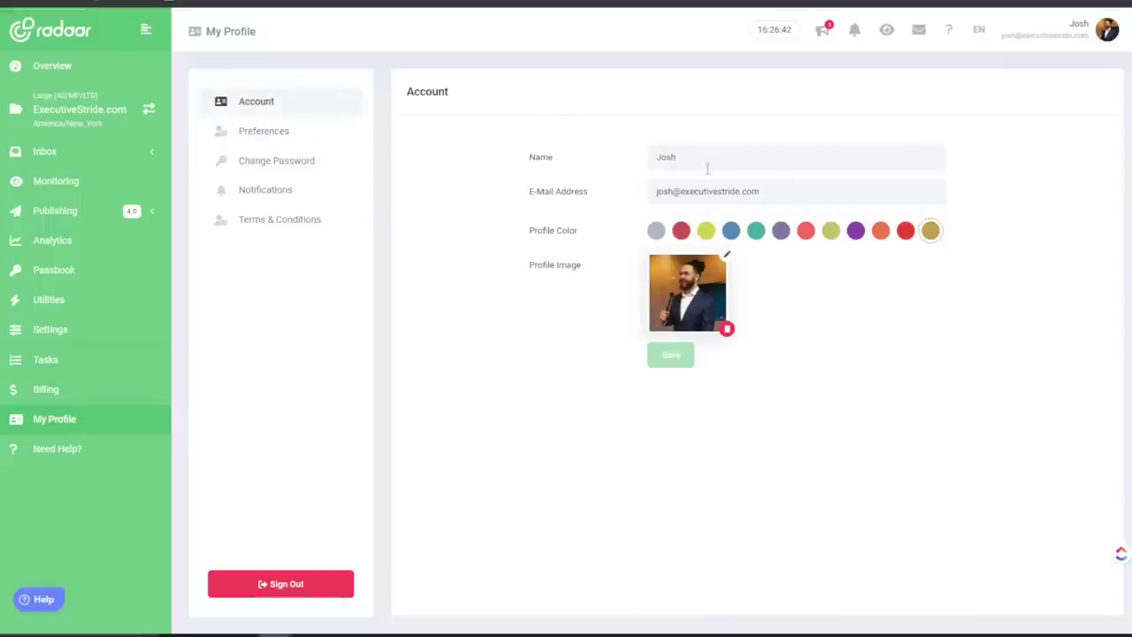
left_click(282, 142)
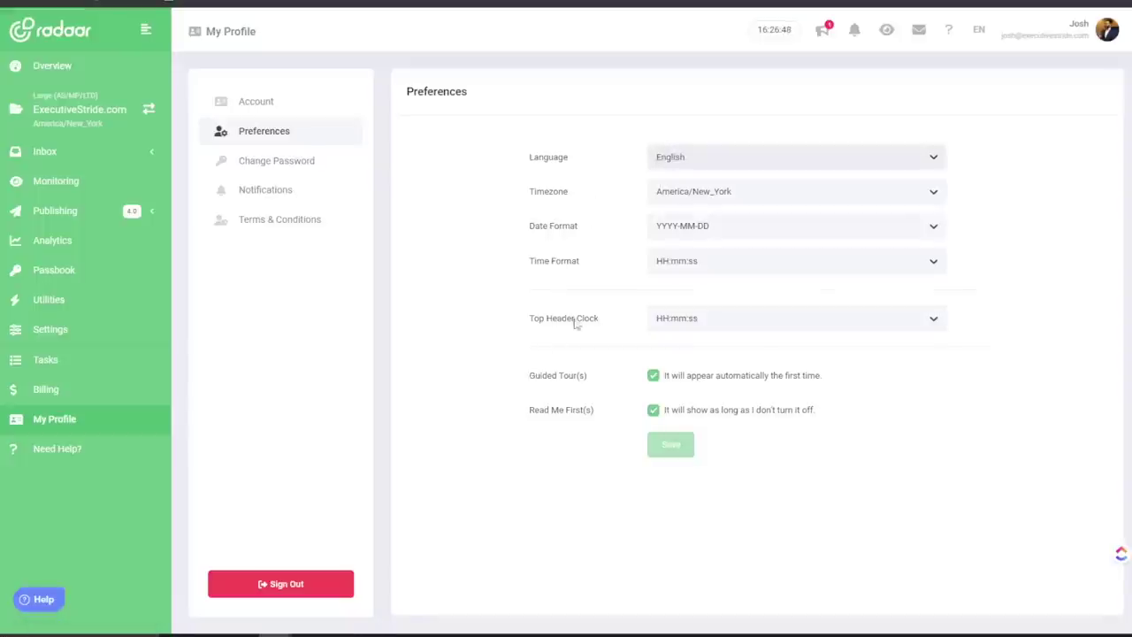
left_click(654, 318)
left_click(654, 318)
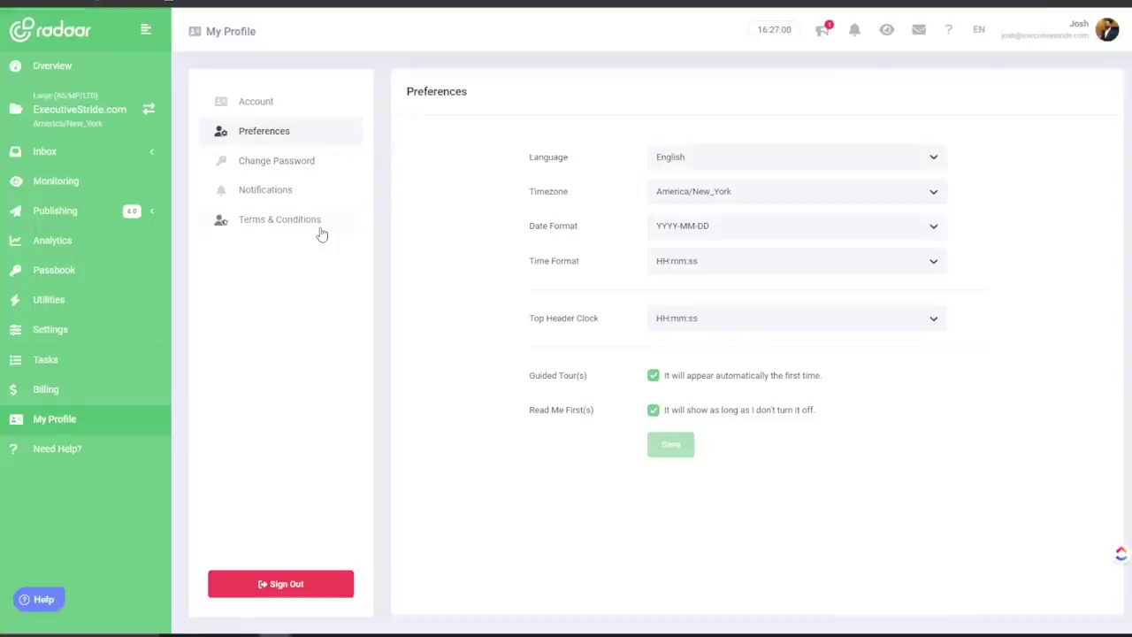
left_click(285, 191)
- Leave the notification frequency at Once A Week and view the Terms & Conditions consents
left_click(695, 158)
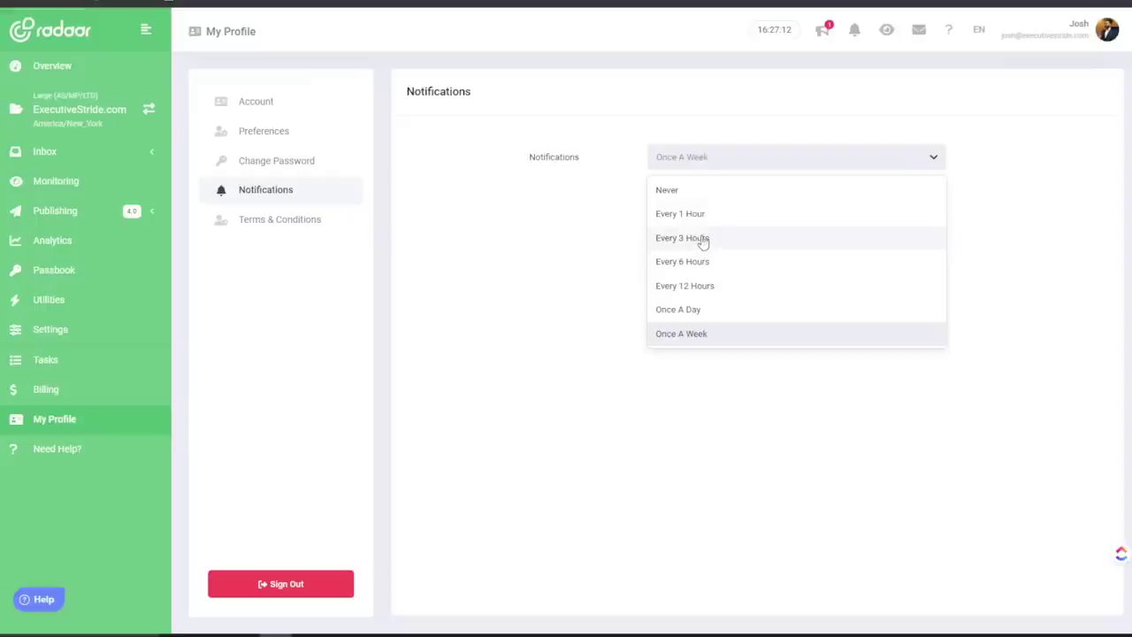
left_click(627, 192)
left_click(312, 221)
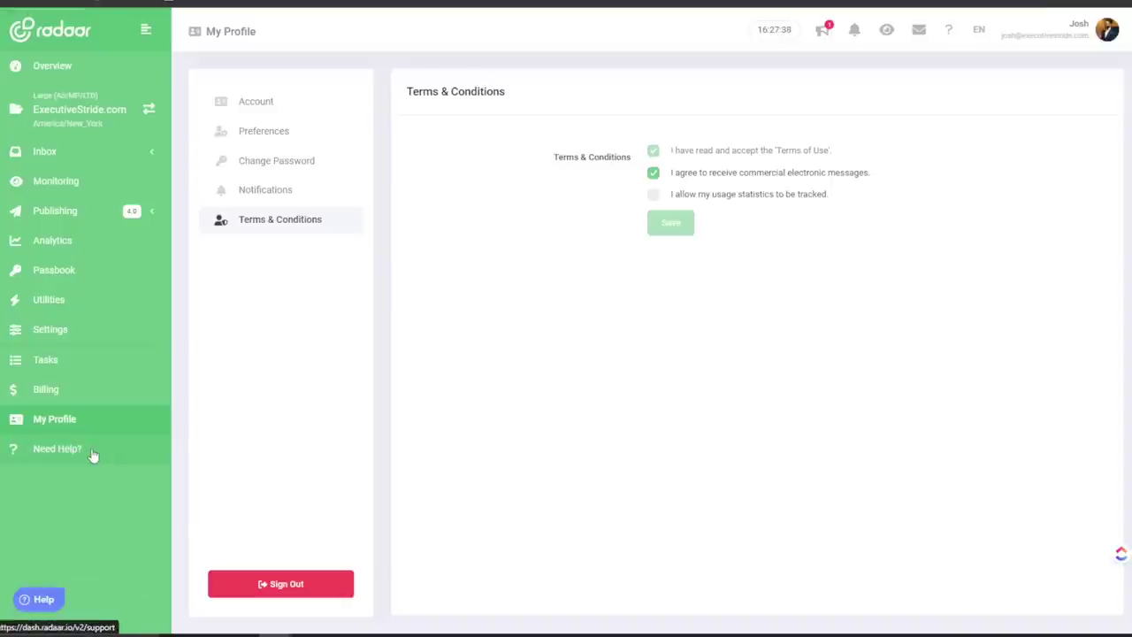
- Open Need Help? and scroll through its Tickets, Tutorials, FAQ and other support cards
left_click(58, 449)
scroll(628, 240, "down", 1)
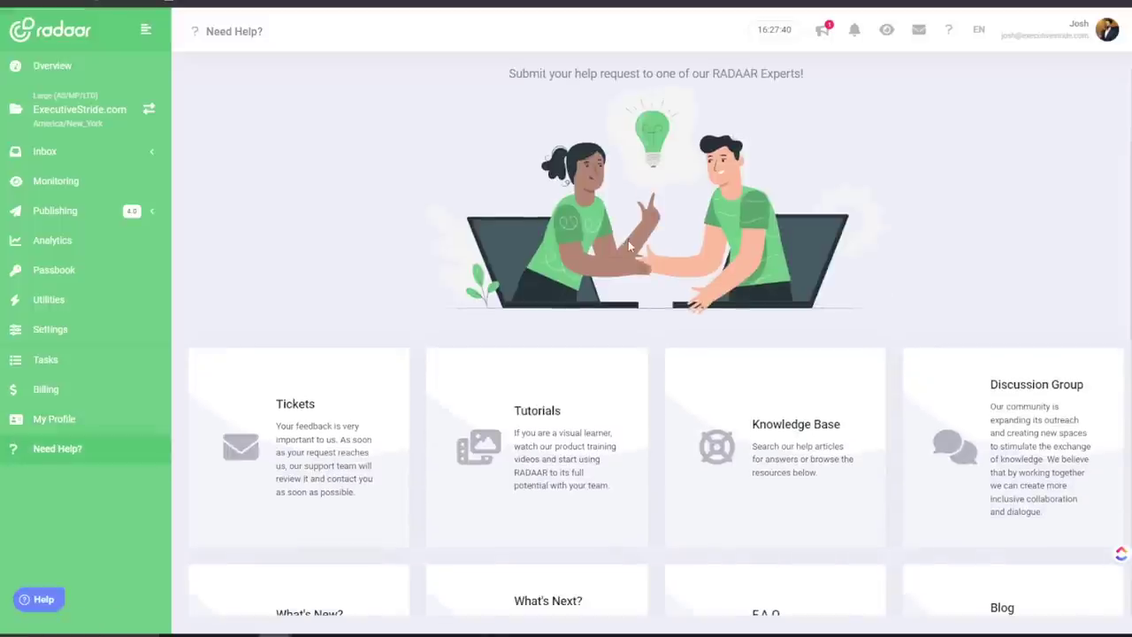
scroll(628, 241, "down", 3)
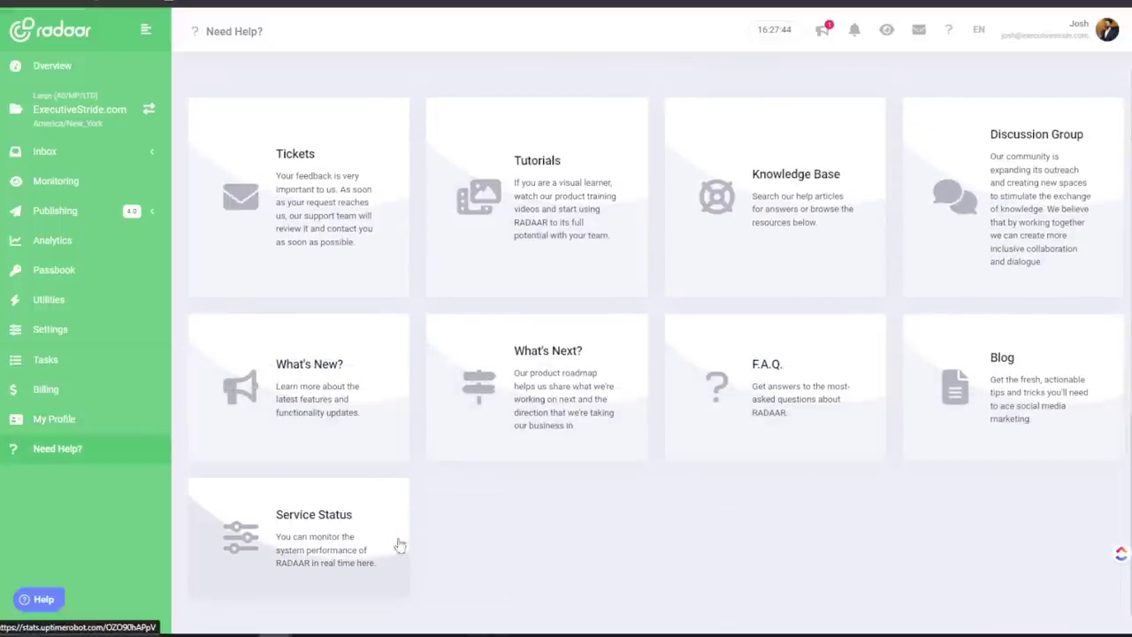
scroll(378, 510, "up", 4)
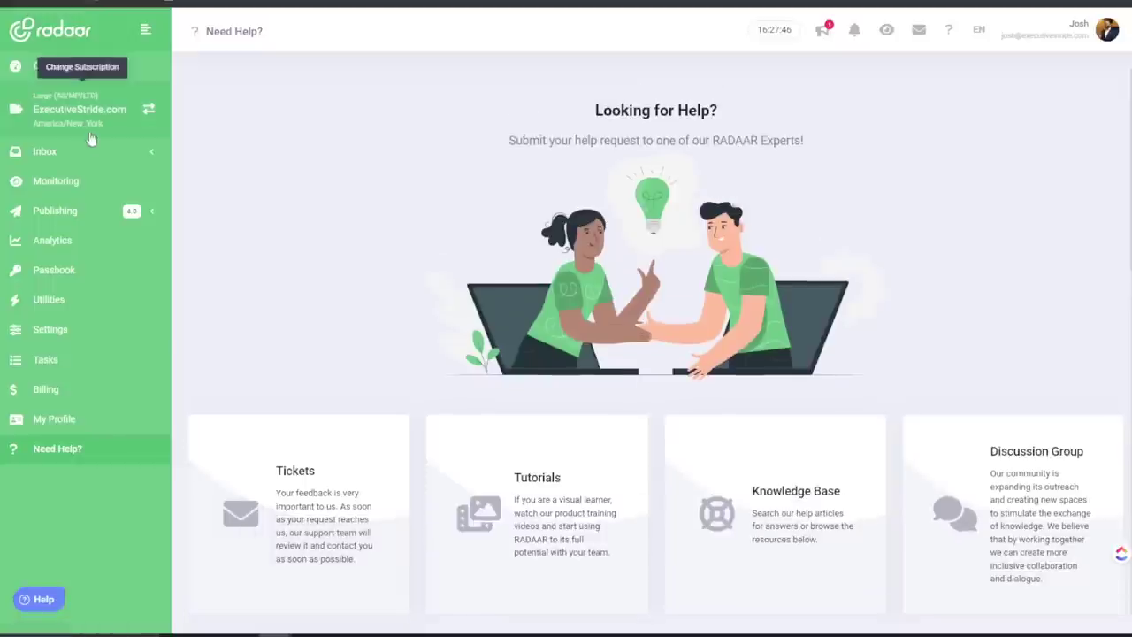
- Check What's New and the notifications list, then collapse the sidebar to the compact menu
left_click(822, 30)
left_click(851, 36)
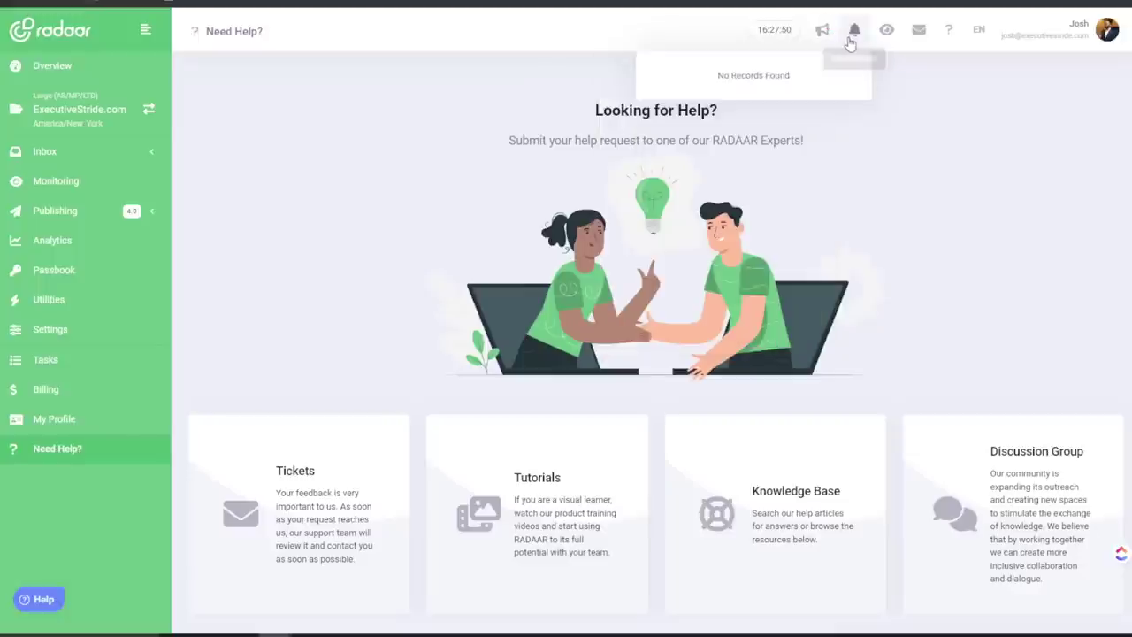
left_click(886, 32)
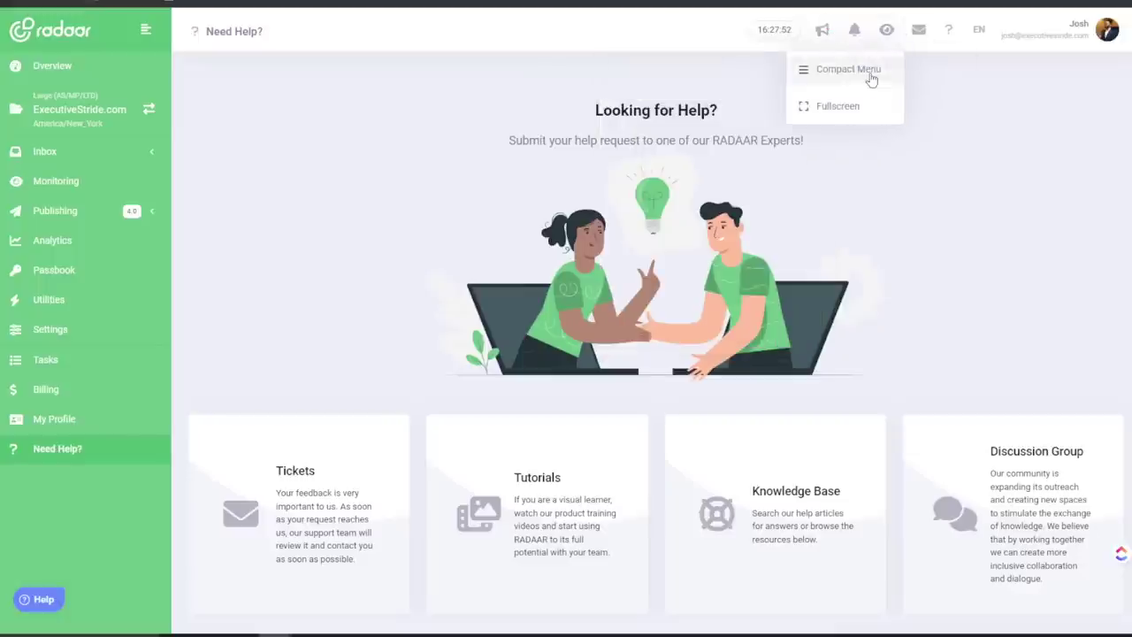
left_click(871, 78)
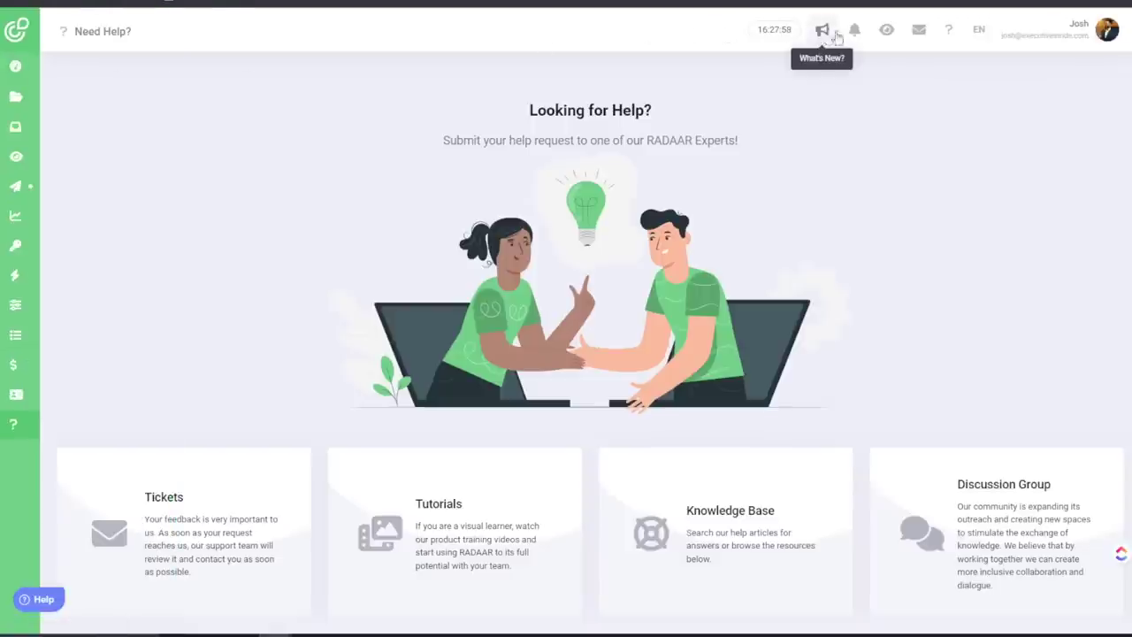
- View the help page in fullscreen, exit with Esc, and turn Compact Menu off
mouse_move(885, 31)
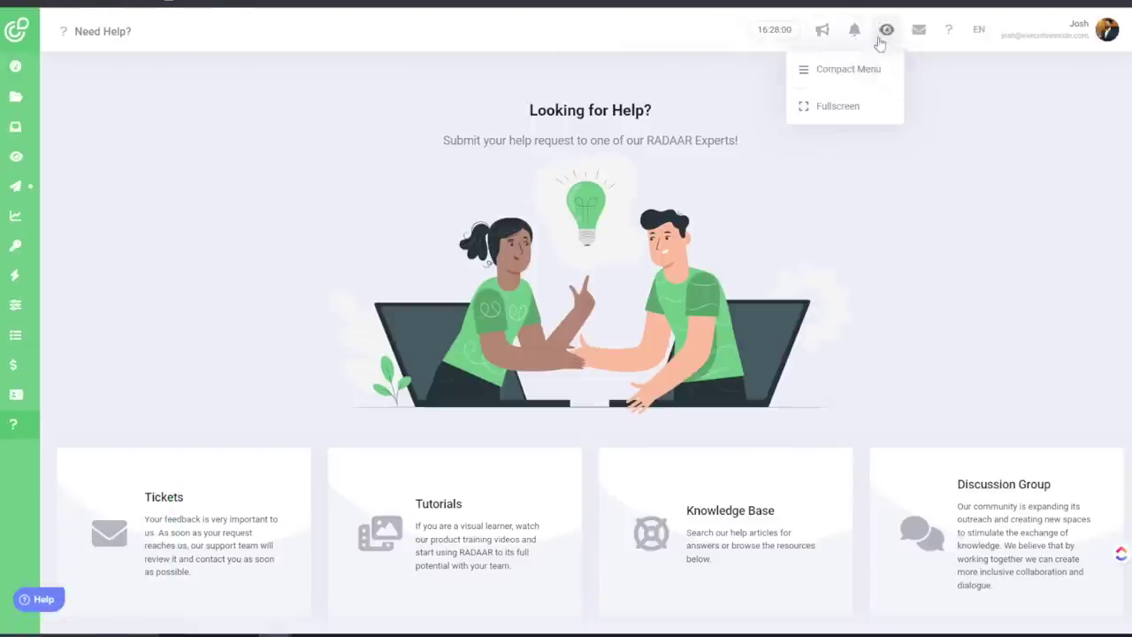
left_click(840, 109)
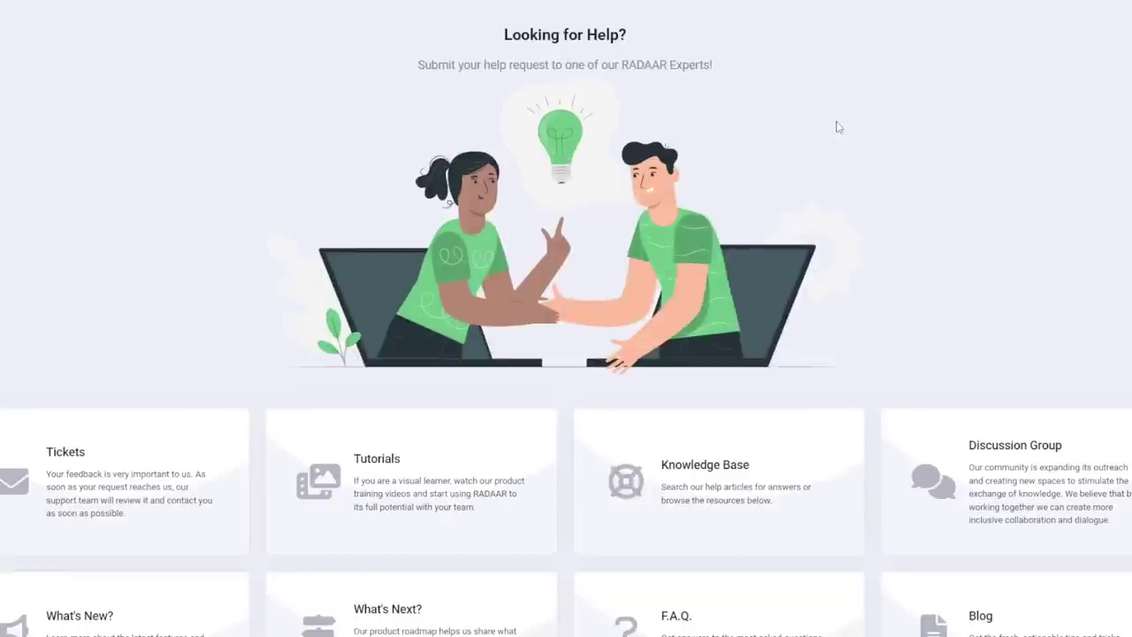
key("Escape")
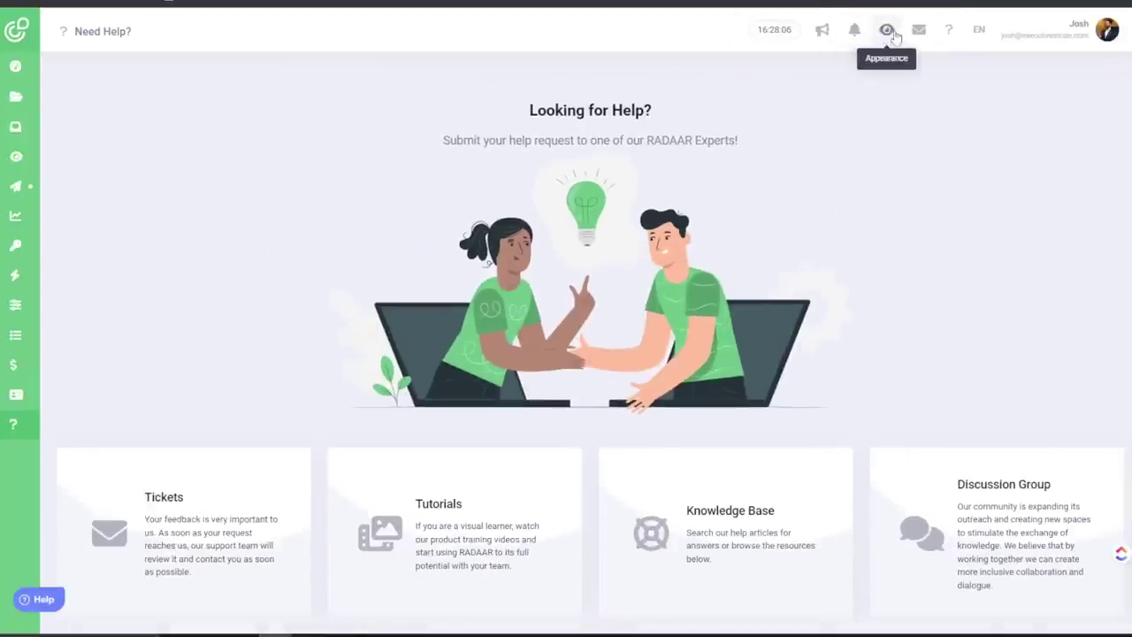
mouse_move(888, 34)
left_click(895, 76)
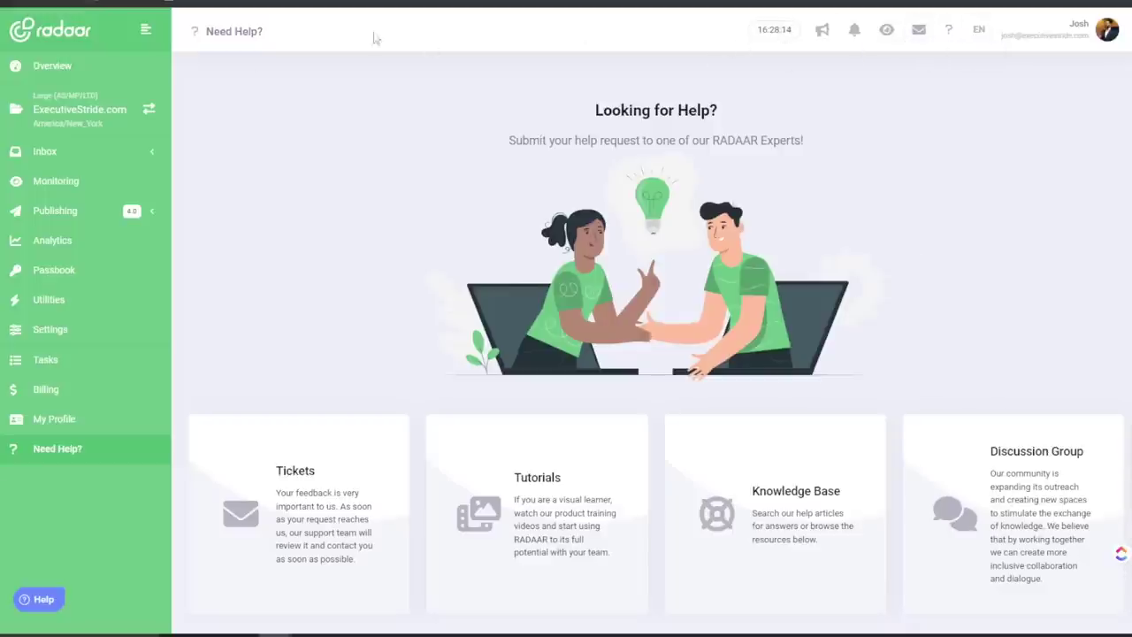
- Go to the Overview dashboard and scroll through its shortcuts, Notifications and Tasks panels
left_click(78, 69)
scroll(530, 181, "down", 3)
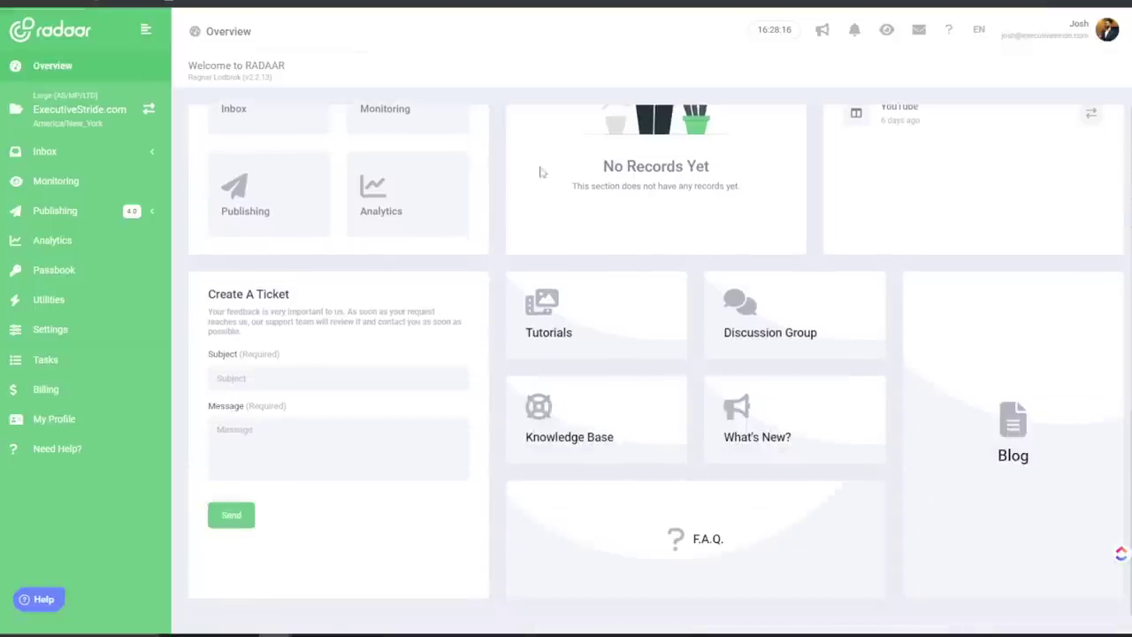
scroll(547, 160, "up", 4)
scroll(570, 173, "down", 2)
scroll(699, 382, "up", 2)
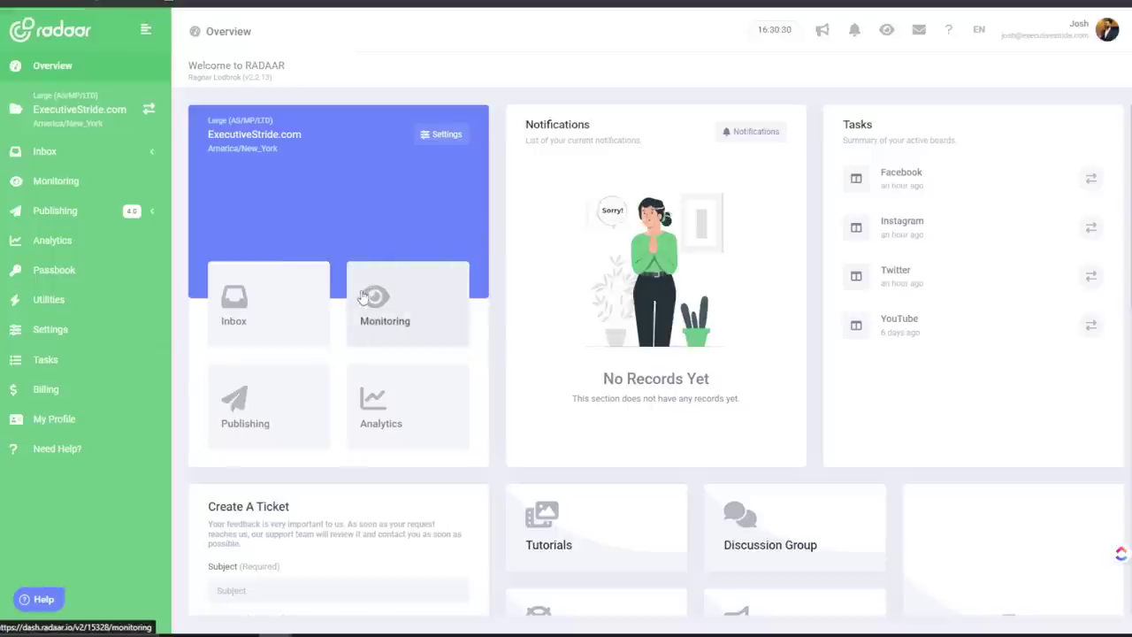
scroll(618, 430, "down", 3)
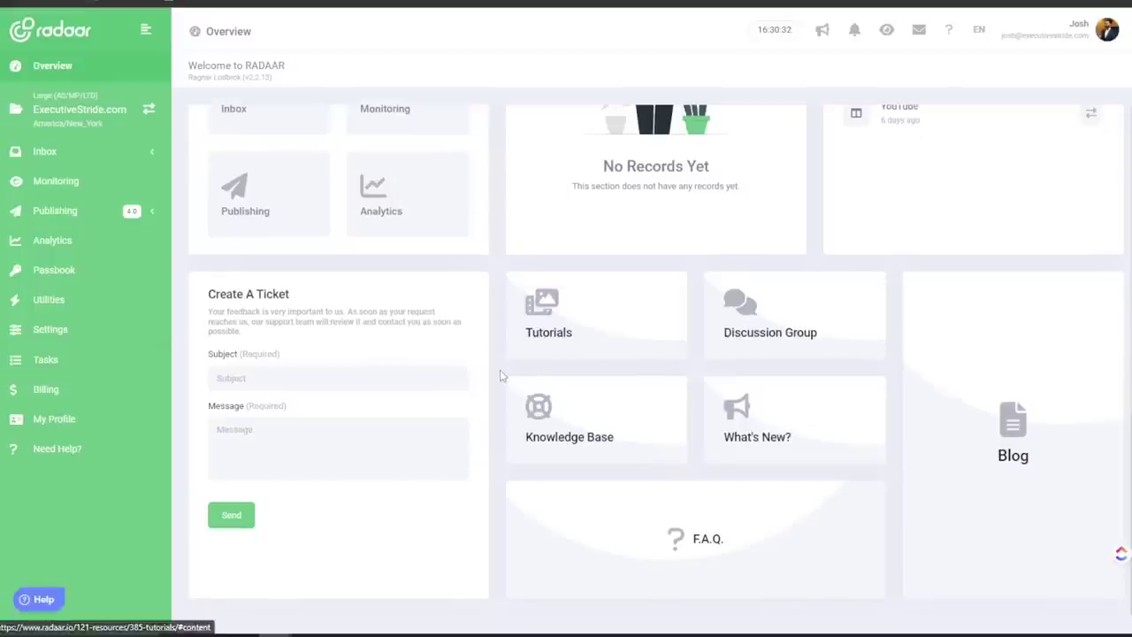
scroll(374, 392, "up", 3)
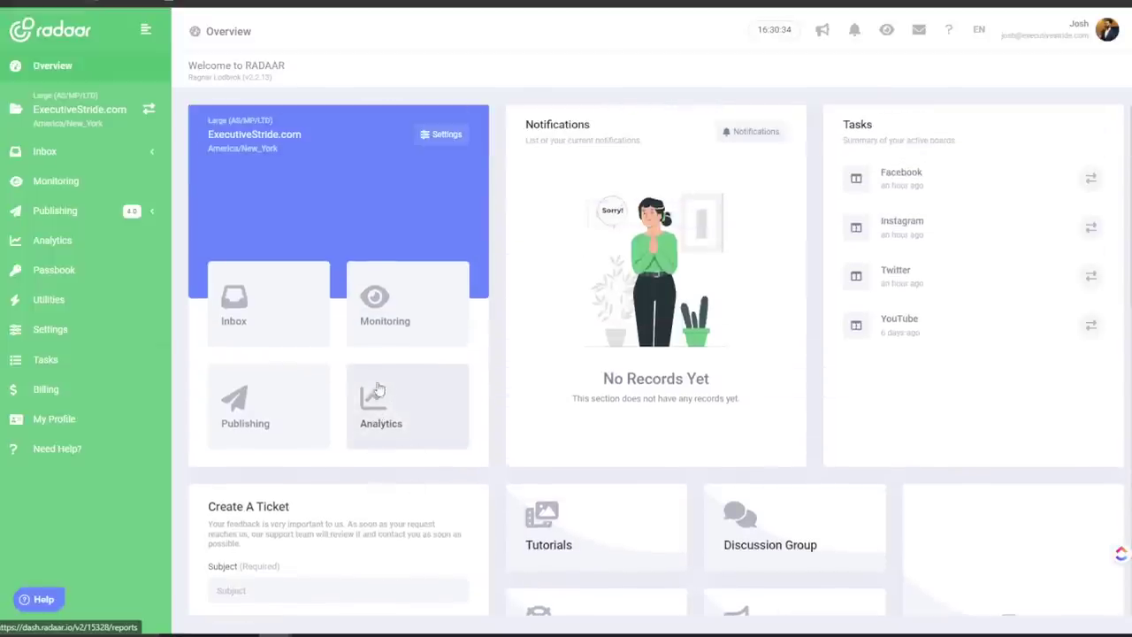
scroll(392, 348, "down", 2)
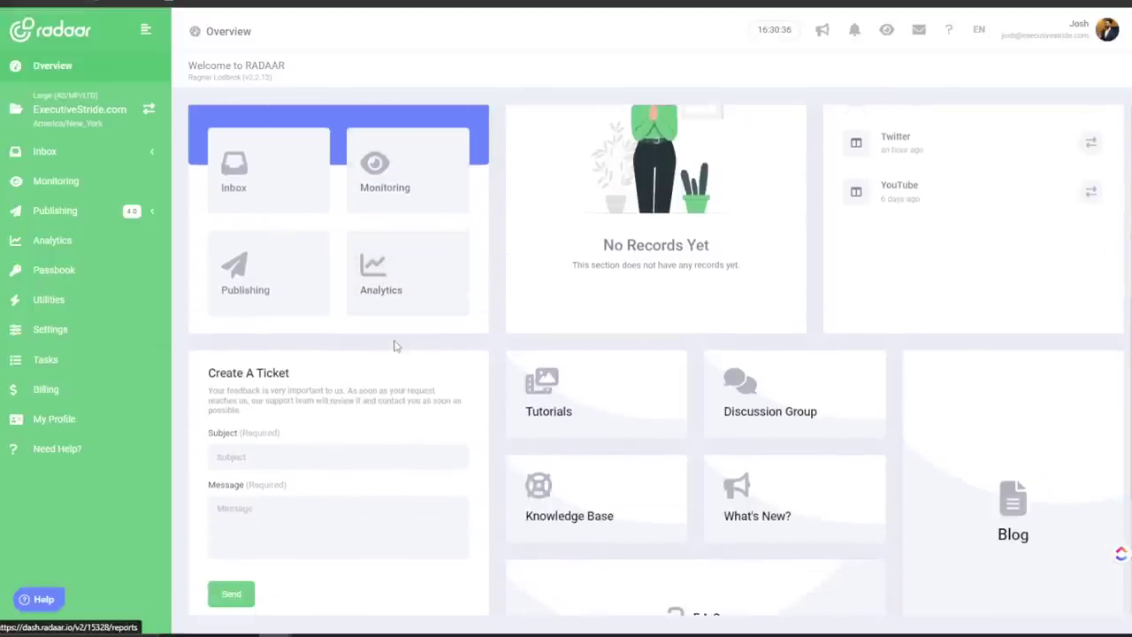
scroll(396, 346, "down", 1)
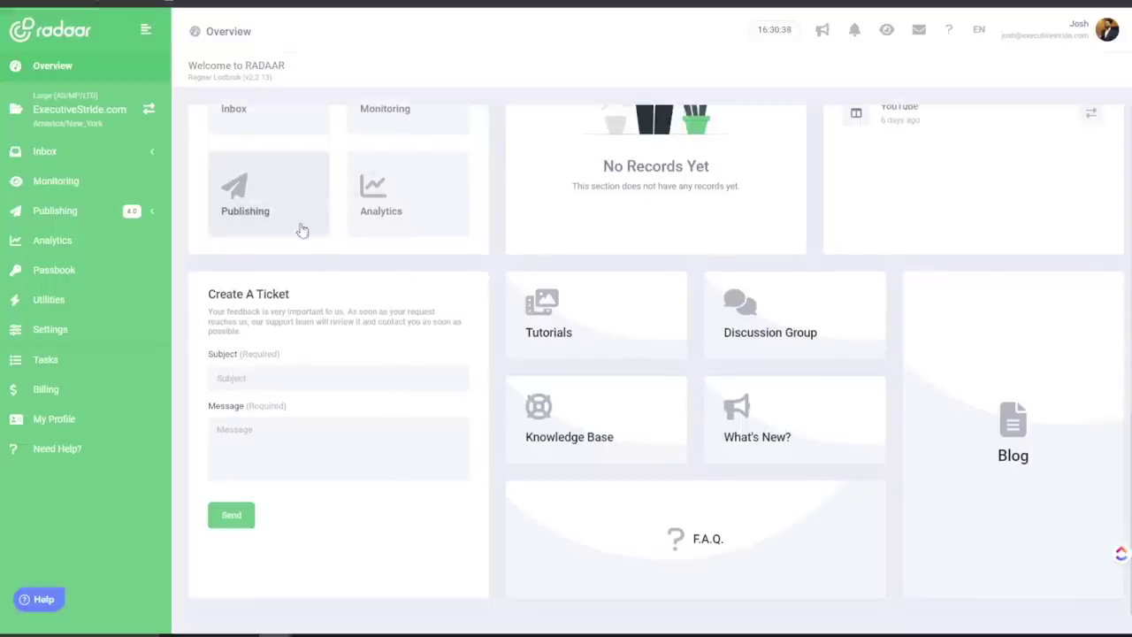
scroll(323, 278, "up", 3)
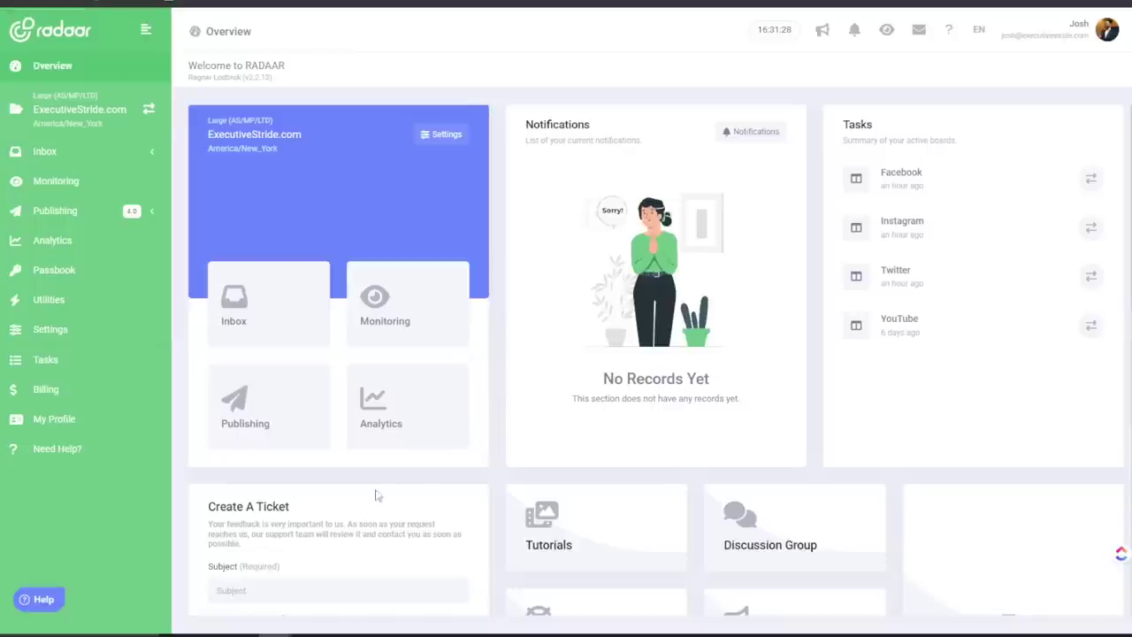
scroll(477, 440, "down", 1)
scroll(482, 440, "down", 2)
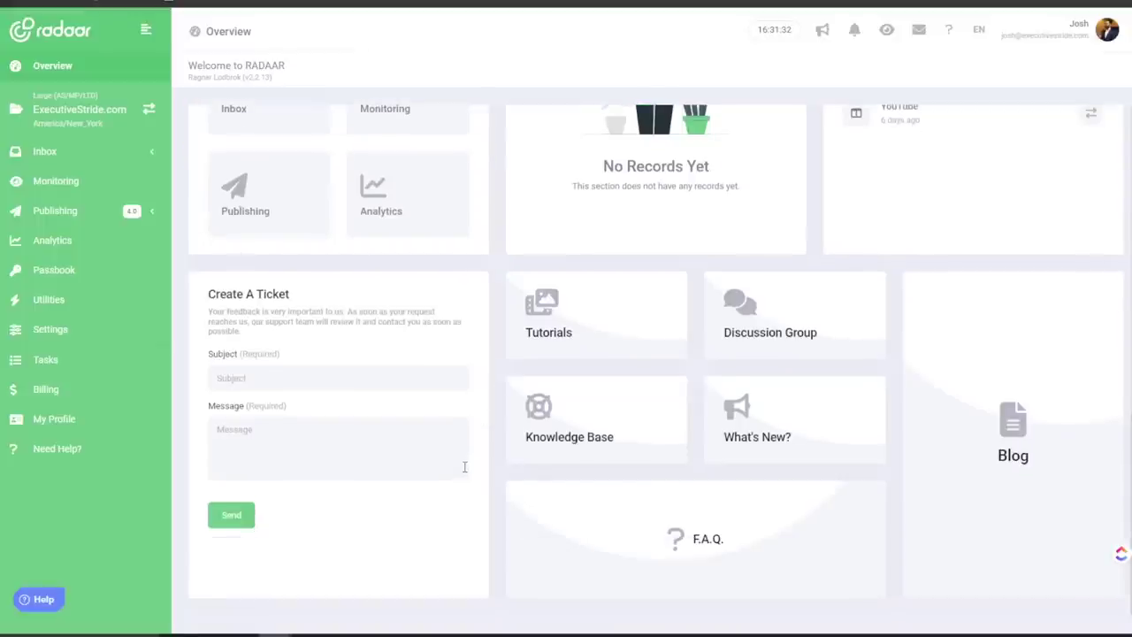
scroll(463, 466, "up", 3)
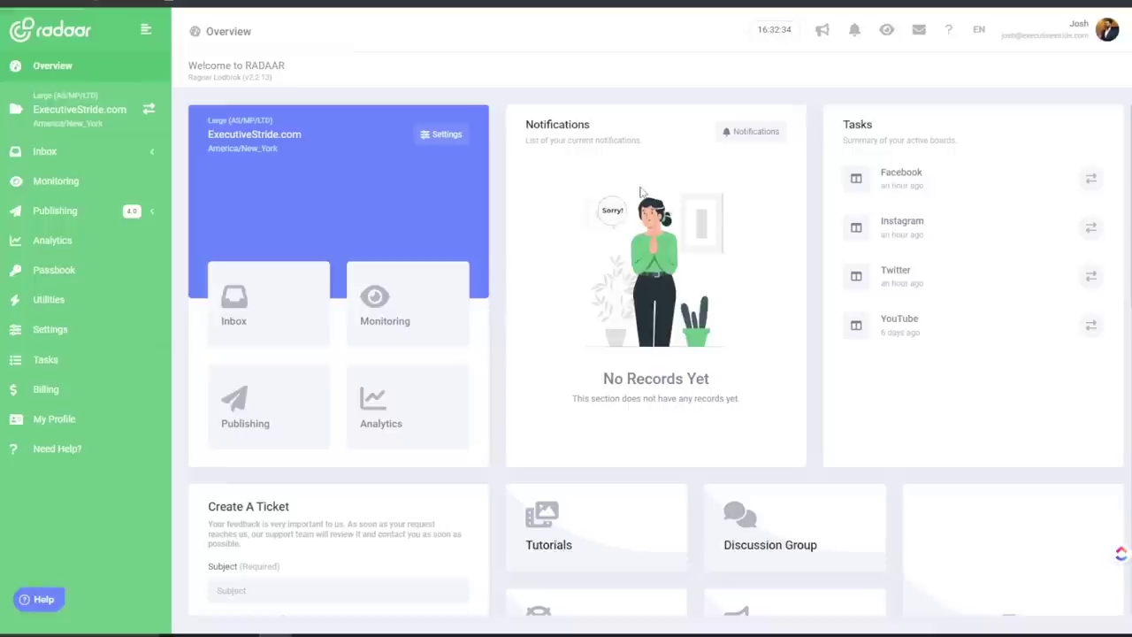
scroll(584, 407, "down", 1)
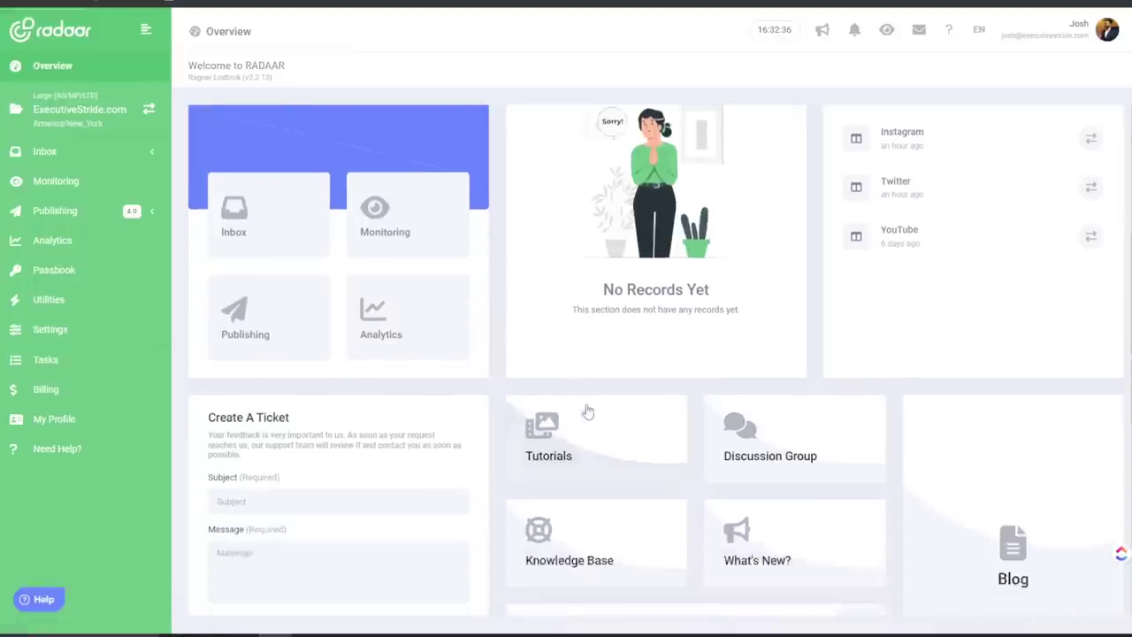
scroll(591, 410, "down", 2)
scroll(604, 380, "up", 3)
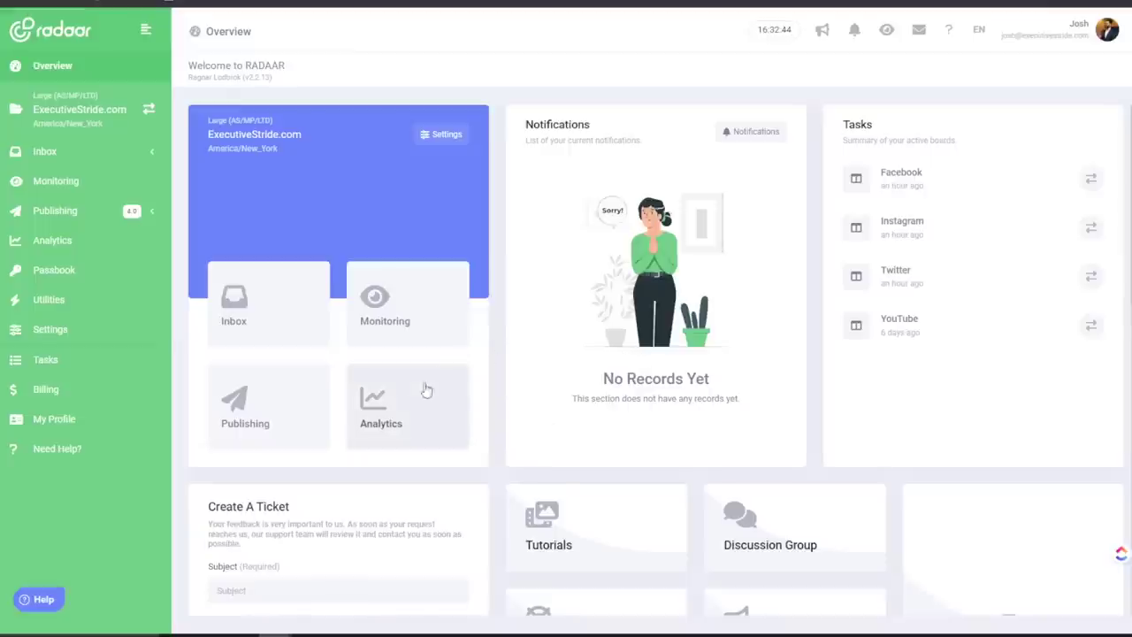
scroll(501, 342, "down", 1)
scroll(507, 361, "up", 1)
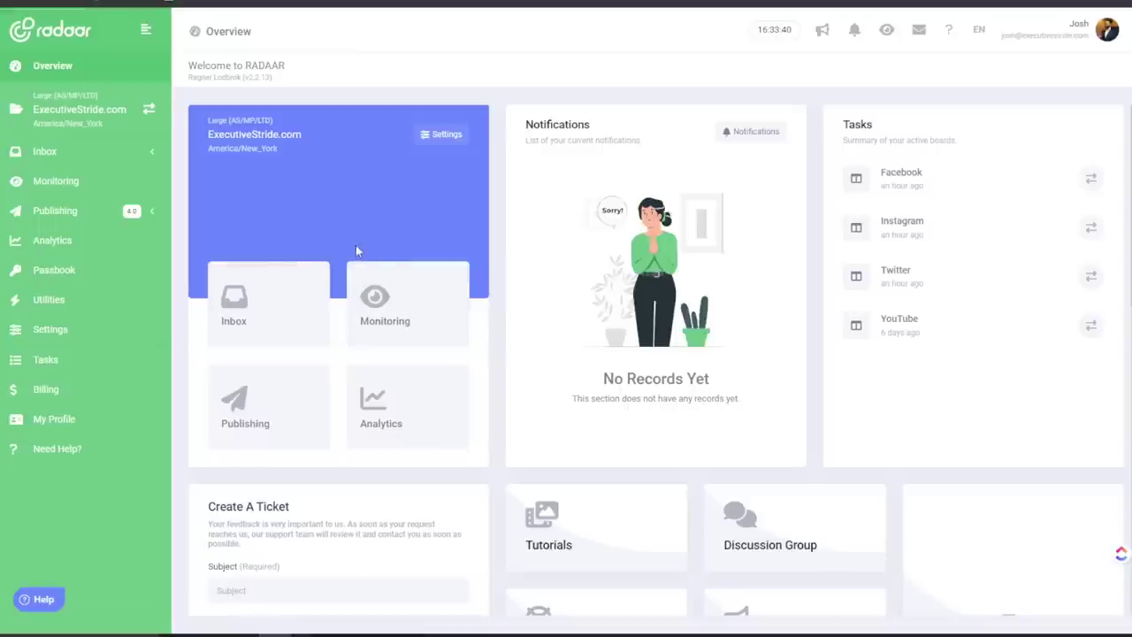
scroll(357, 252, "down", 2)
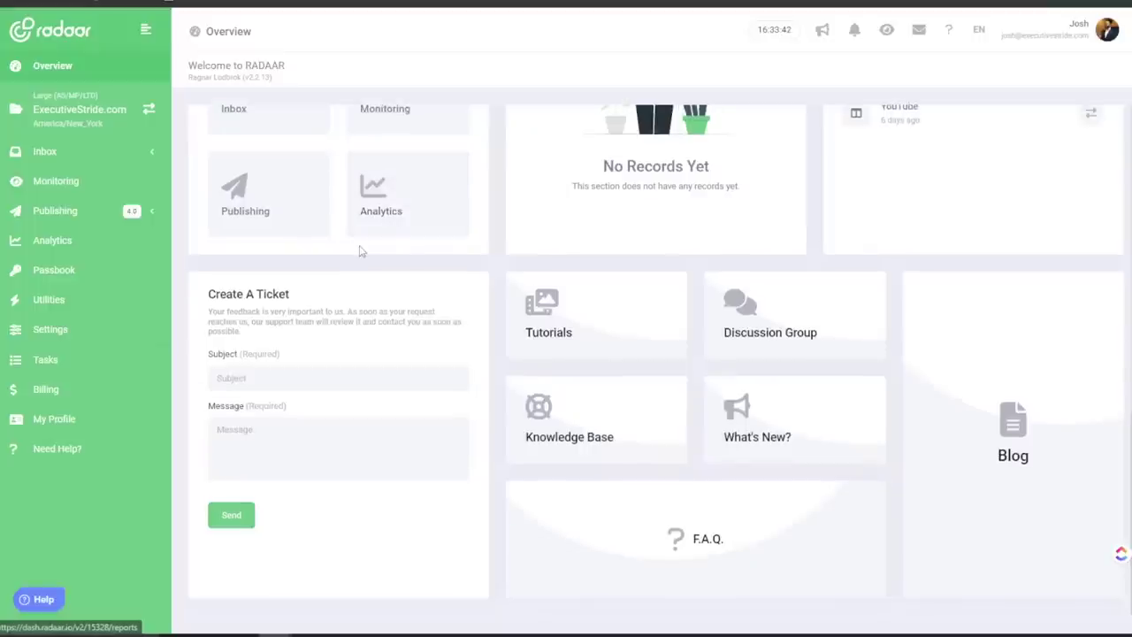
scroll(359, 250, "up", 2)
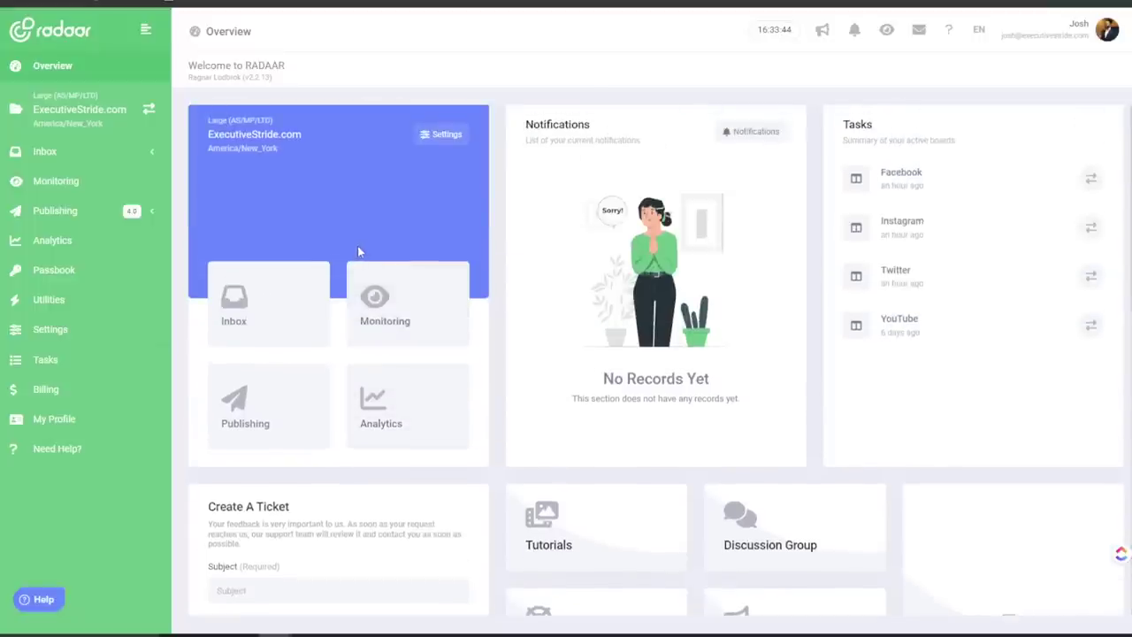